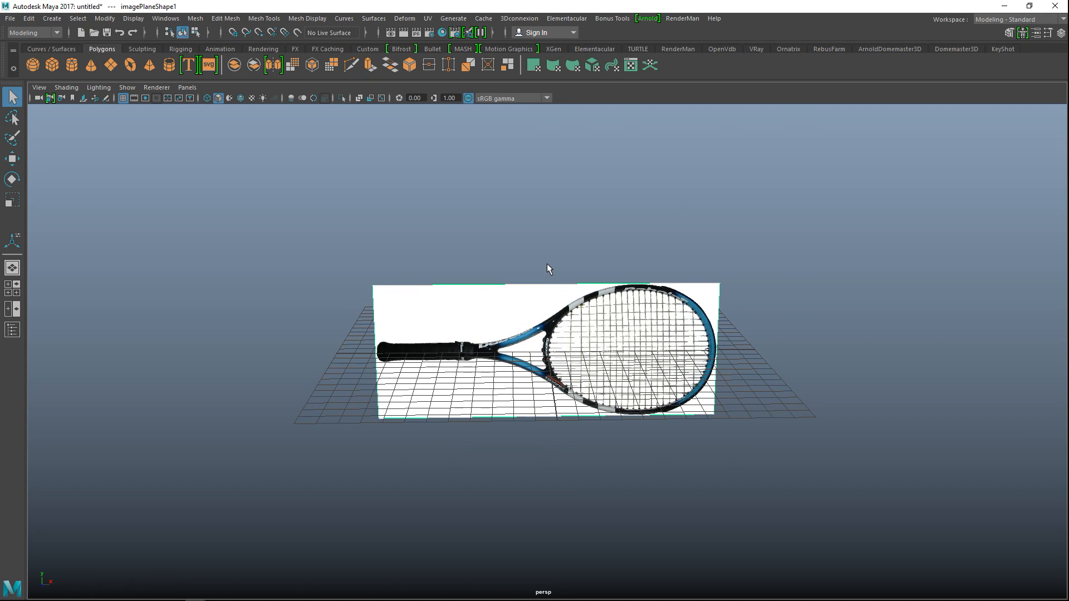
# Create a polygon pipe, move it in front of the racket reference image, and rotate it upright to face the front
pyautogui.click(170, 67)
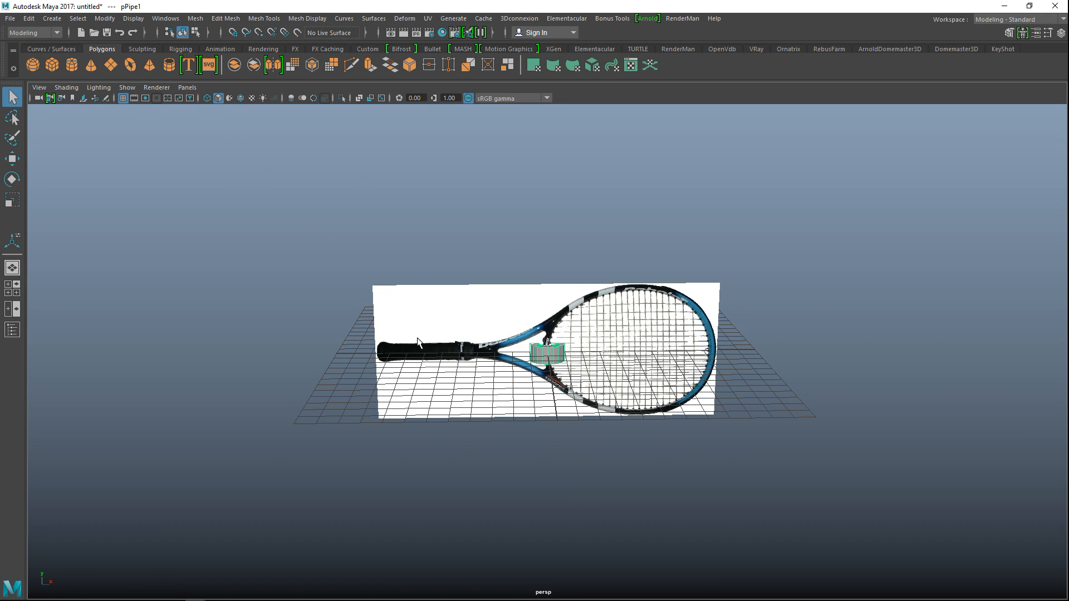
pyautogui.press('w')
pyautogui.keyDown('alt'); pyautogui.moveTo(518, 383); pyautogui.dragTo(567, 411); pyautogui.keyUp('alt')
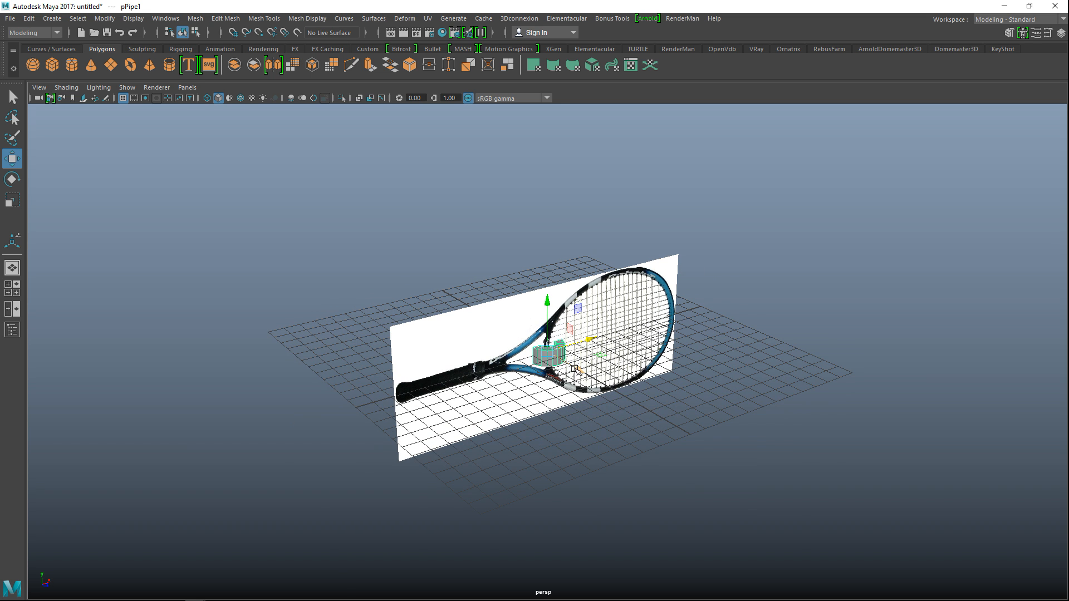
pyautogui.moveTo(590, 370); pyautogui.dragTo(740, 439)
pyautogui.press('e')
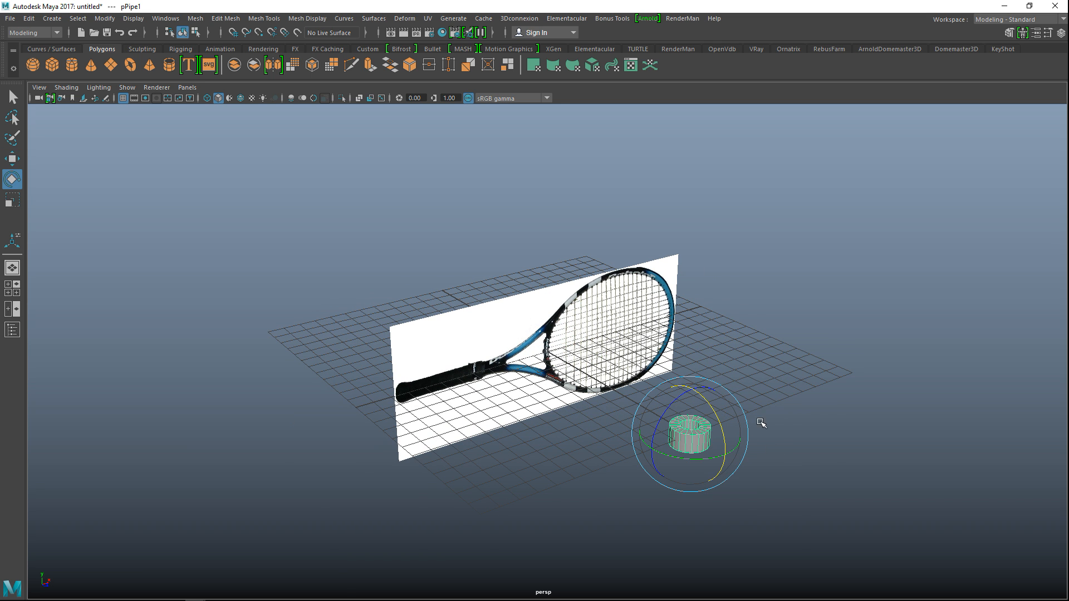
pyautogui.moveTo(705, 397); pyautogui.dragTo(794, 466)
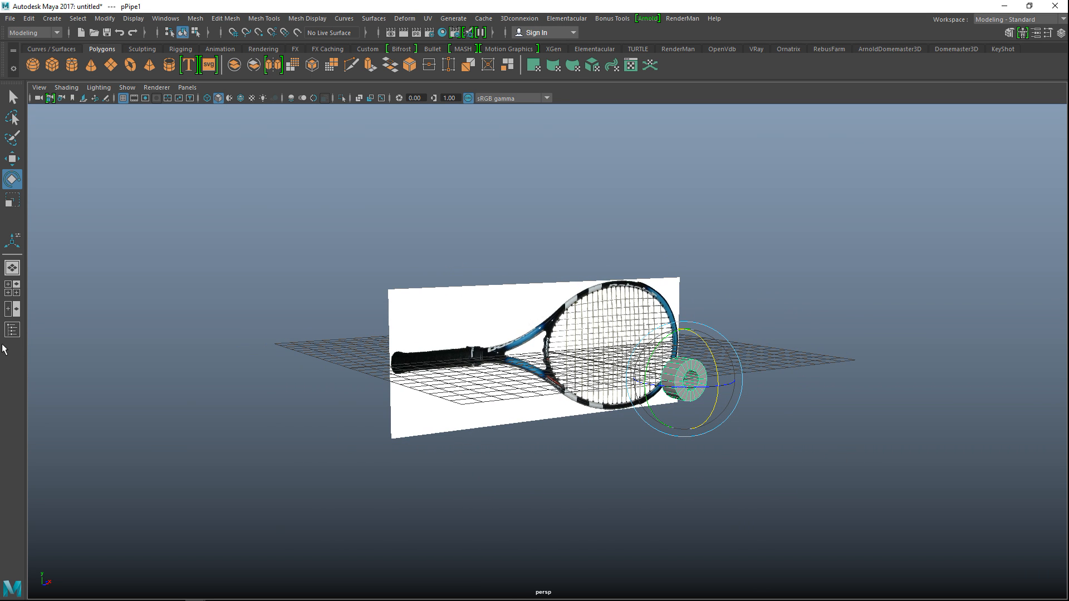
# In the front view, centre the pipe over the racket head and scale it up uniformly to match the head's height
pyautogui.click(12, 288)
pyautogui.press('space')
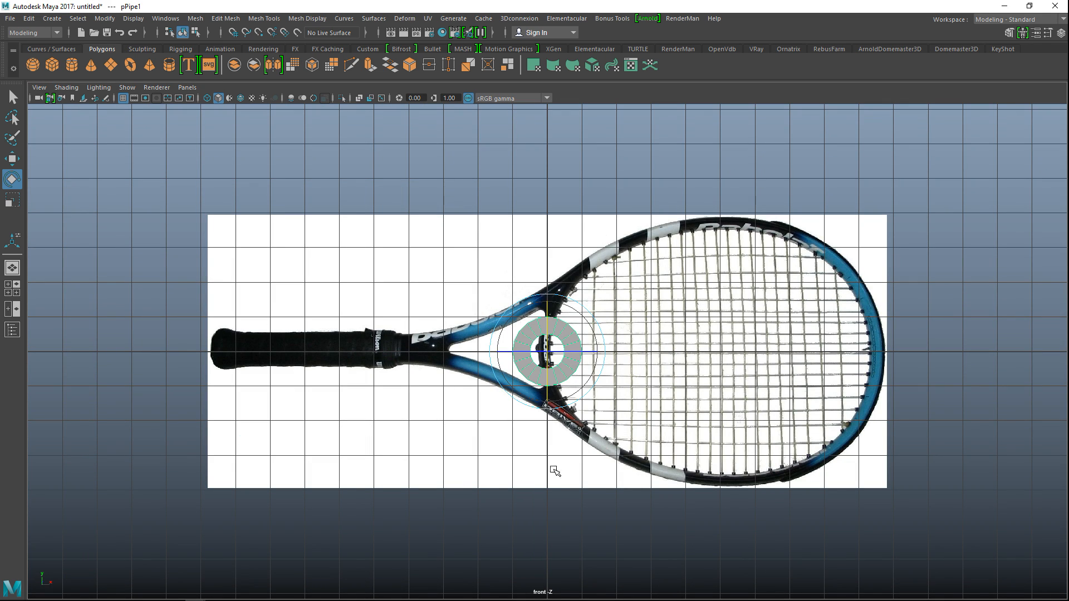
pyautogui.press('w')
pyautogui.moveTo(601, 352); pyautogui.dragTo(877, 373)
pyautogui.press('r')
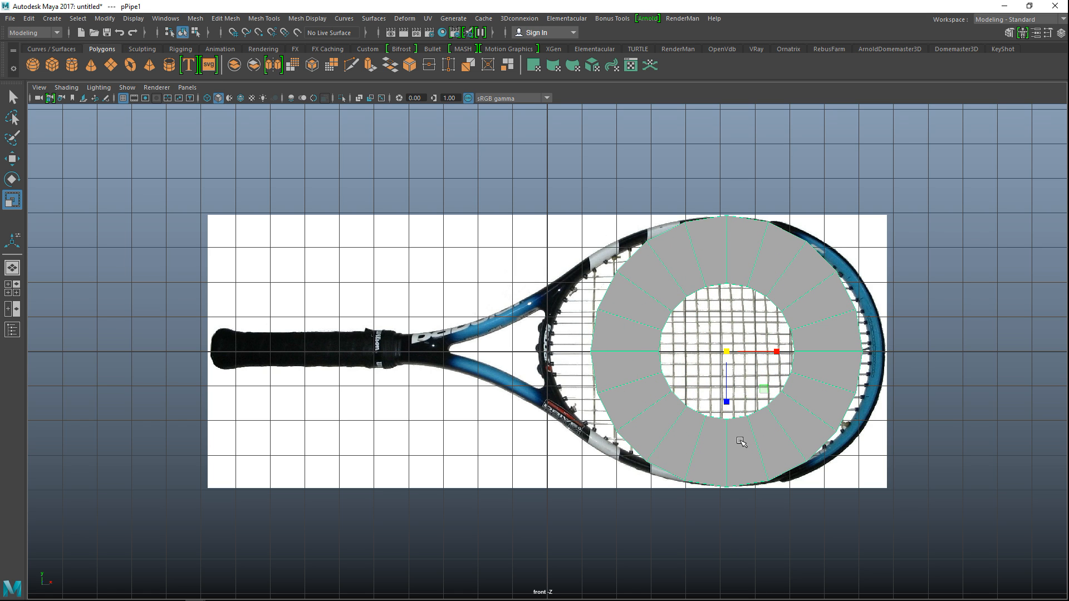
# Set the pipe's thickness to 0.1 and its axis subdivisions to 30
pyautogui.hotkey('ctrl', 'a')
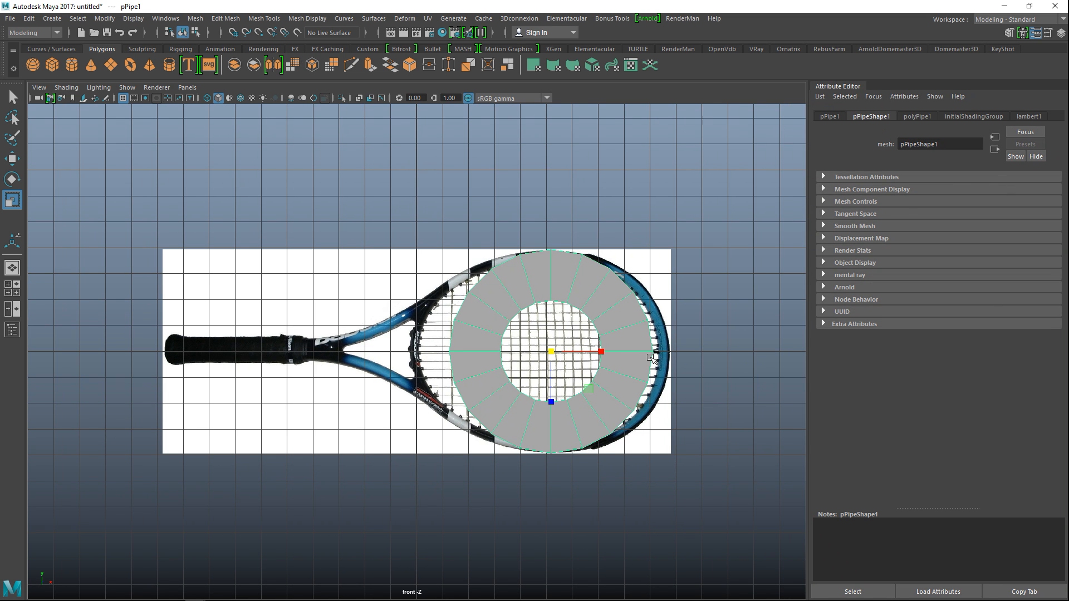
pyautogui.click(915, 117)
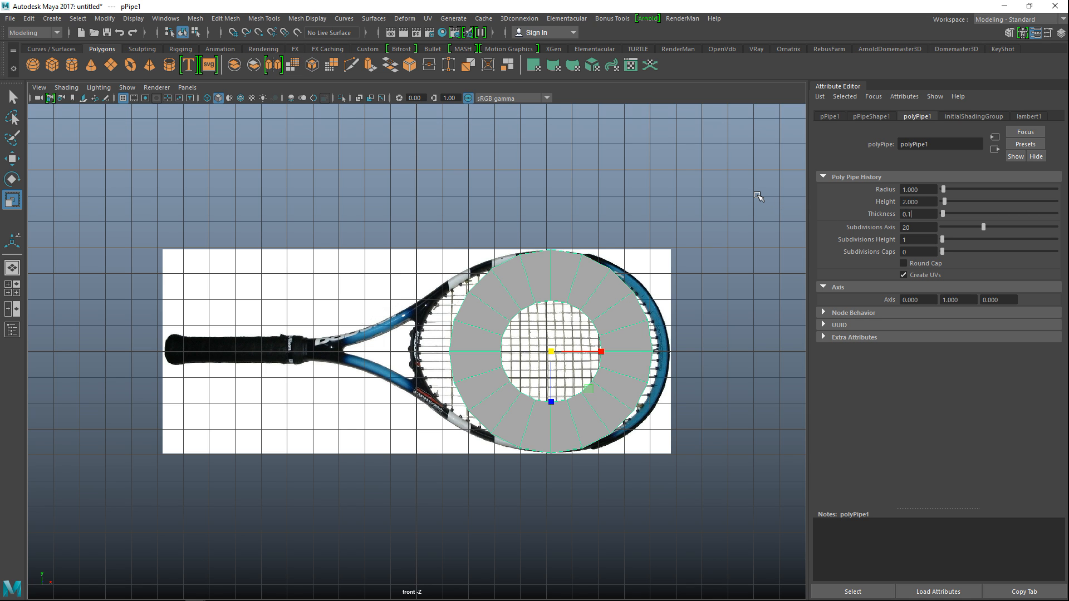
pyautogui.write('0.1')
pyautogui.press('Return')
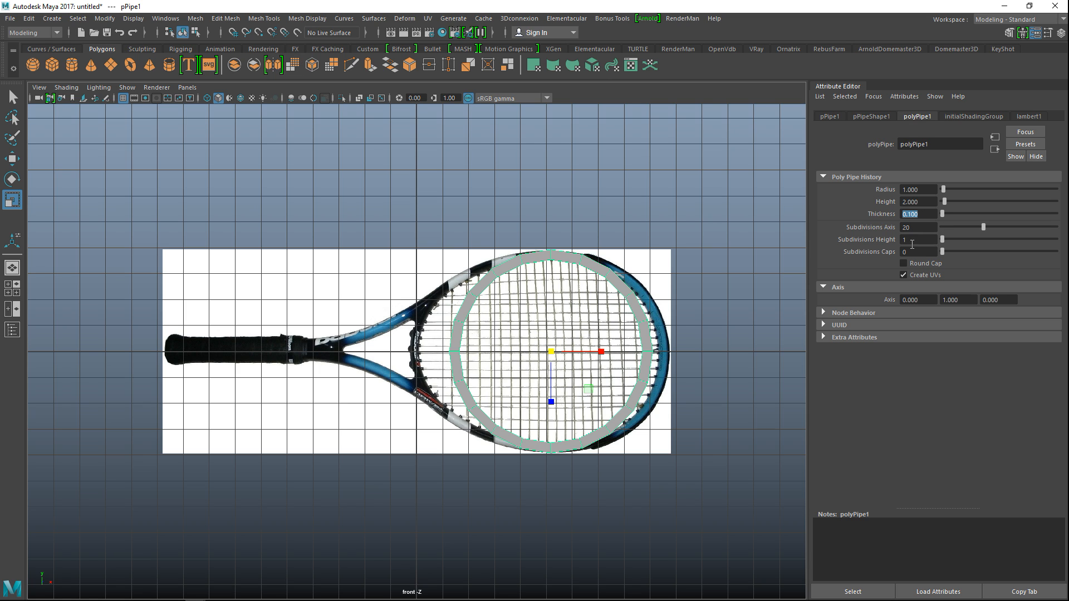
pyautogui.moveTo(926, 228); pyautogui.dragTo(825, 225)
pyautogui.write('30')
pyautogui.press('Return')
# Try a pipe thickness of 0.05 and settle on 0.08 to match the racket frame
pyautogui.write('0.05')
pyautogui.press('Return')
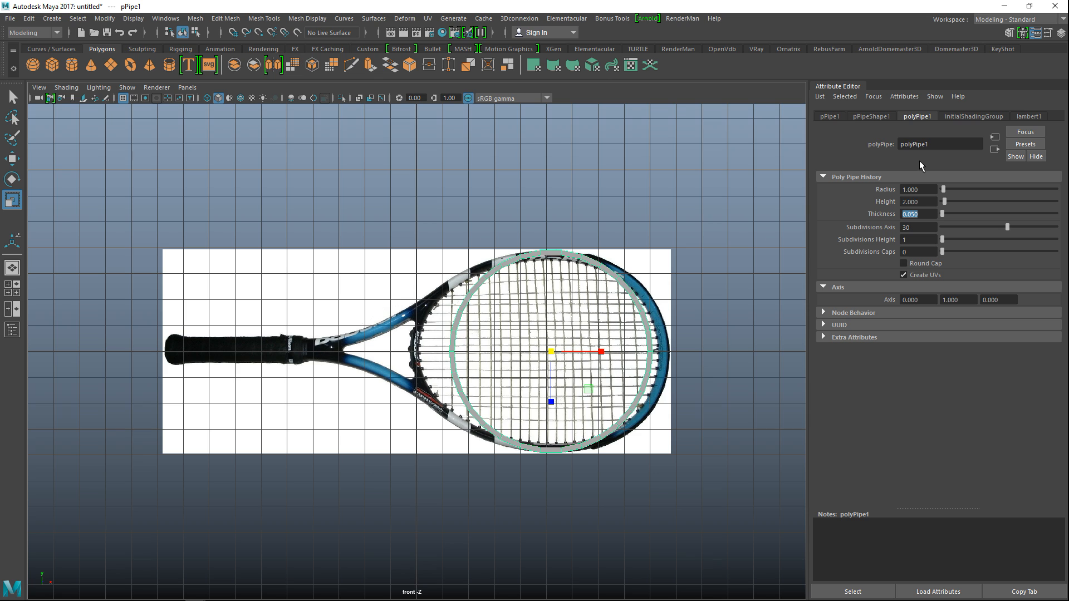
pyautogui.write('0.08')
pyautogui.press('Return')
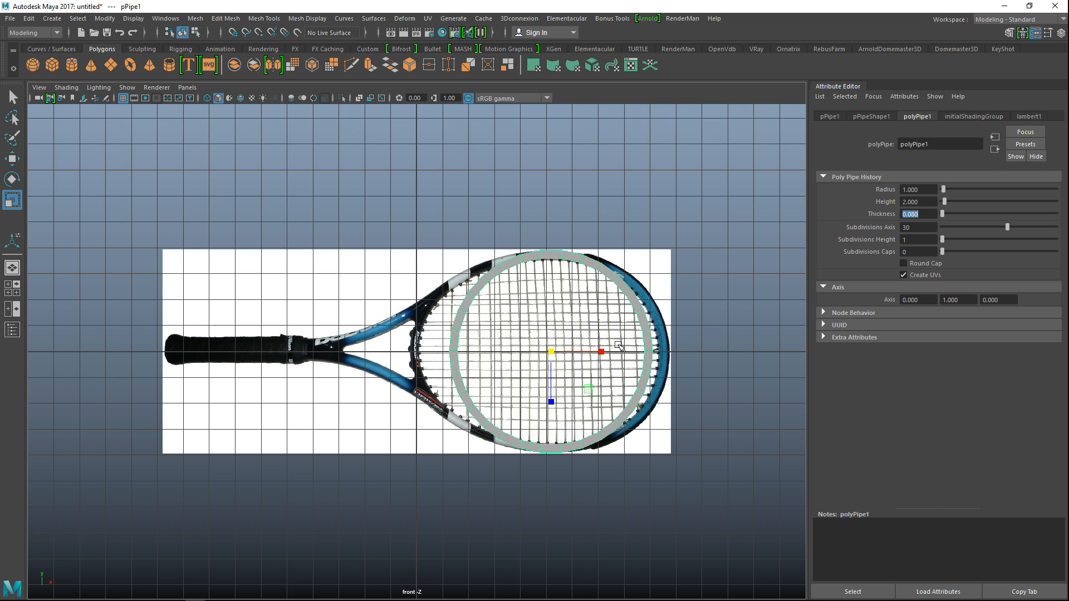
# Stretch the ring horizontally until its far end reaches the tip of the racket head in the reference
pyautogui.moveTo(603, 351); pyautogui.dragTo(613, 366)
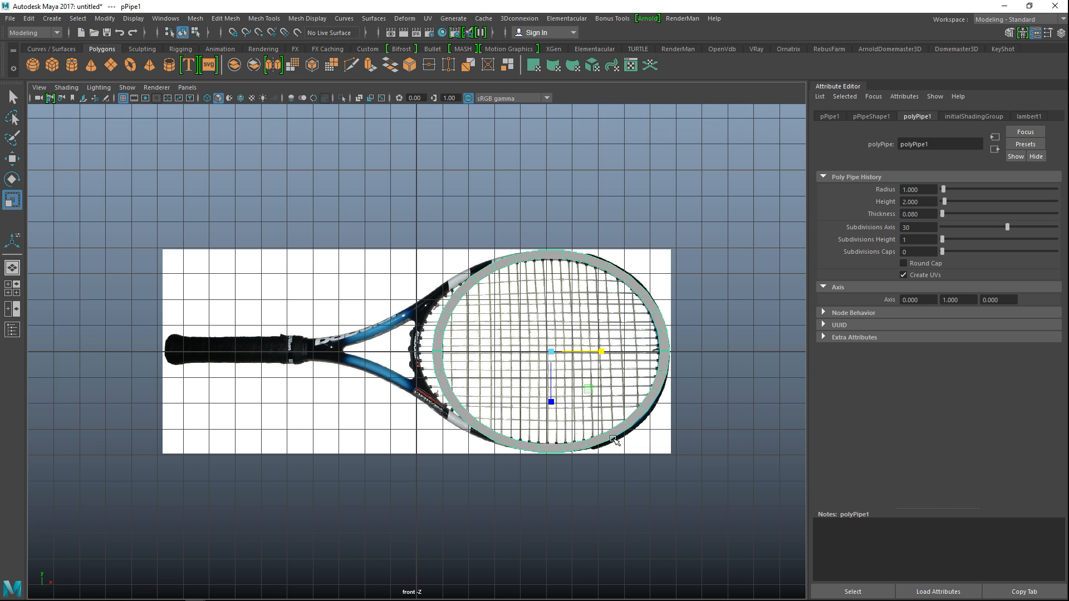
pyautogui.keyDown('alt'); pyautogui.moveTo(626, 463); pyautogui.dragTo(615, 472, button='middle'); pyautogui.keyUp('alt')
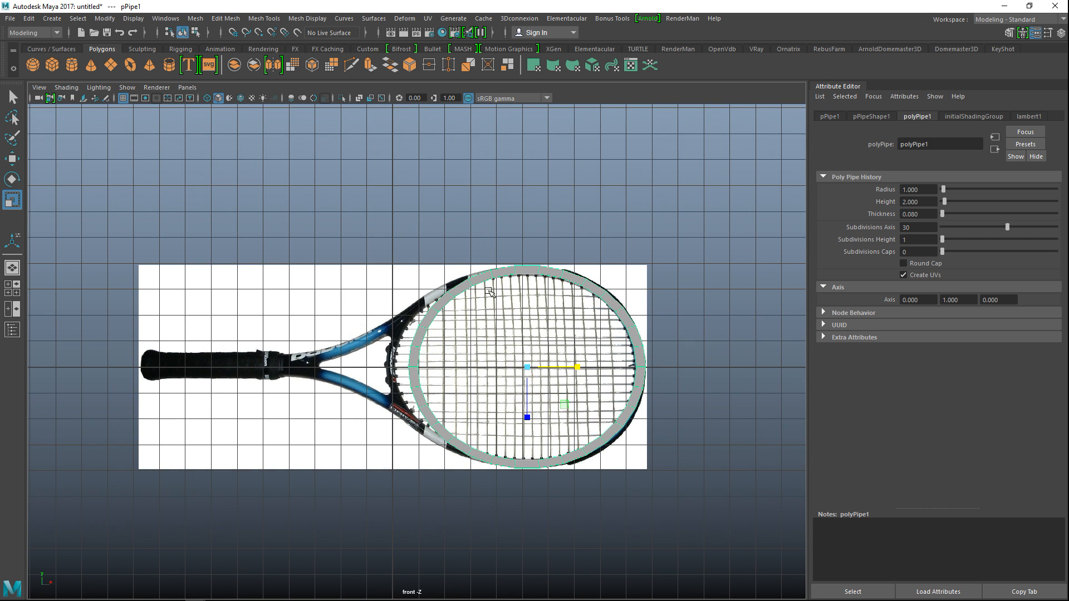
pyautogui.keyDown('alt'); pyautogui.moveTo(577, 504); pyautogui.dragTo(645, 504, button='middle'); pyautogui.keyUp('alt')
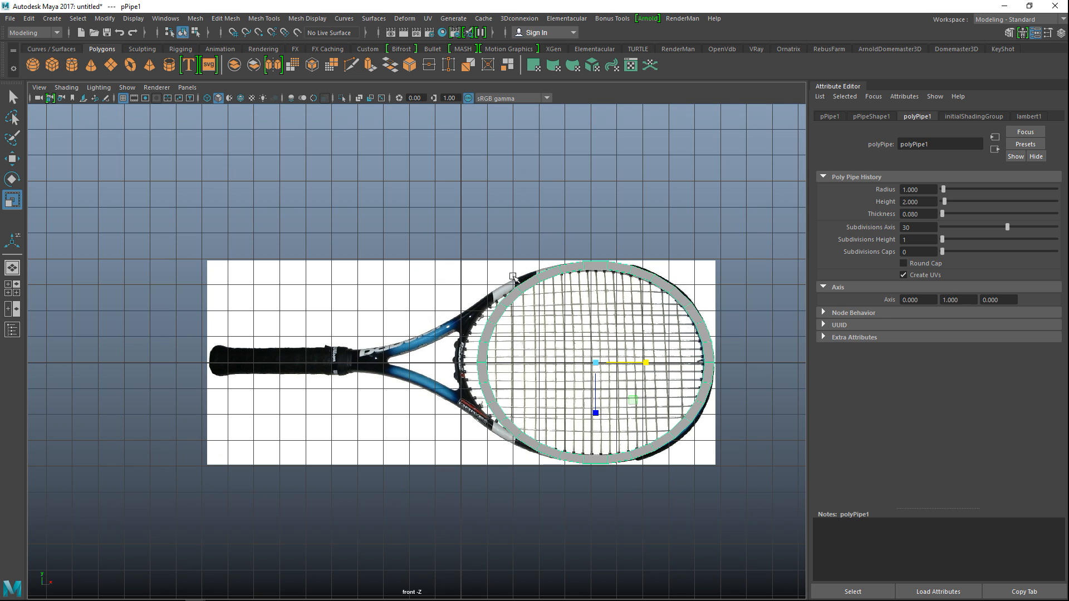
# Select the ring's throat-side vertices with a widened soft-selection falloff and move them toward the handle to follow the frame
pyautogui.scroll(5, 489, 448)
pyautogui.moveTo(548, 258); pyautogui.dragTo(546, 372, button='right')
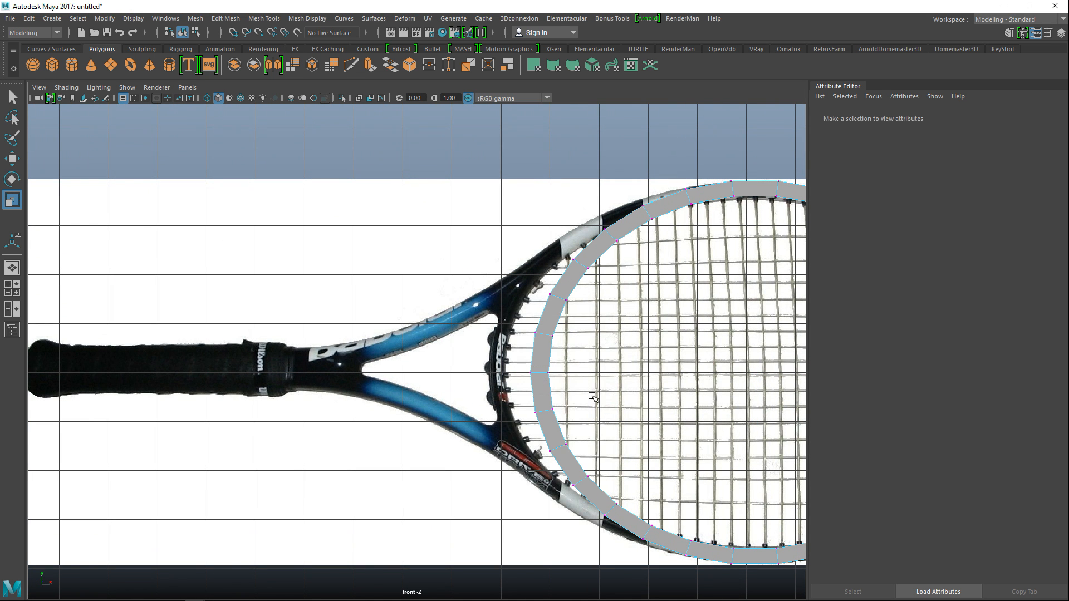
pyautogui.moveTo(592, 395); pyautogui.dragTo(595, 402)
pyautogui.keyDown('alt'); pyautogui.moveTo(493, 468); pyautogui.dragTo(334, 435, button='middle'); pyautogui.keyUp('alt')
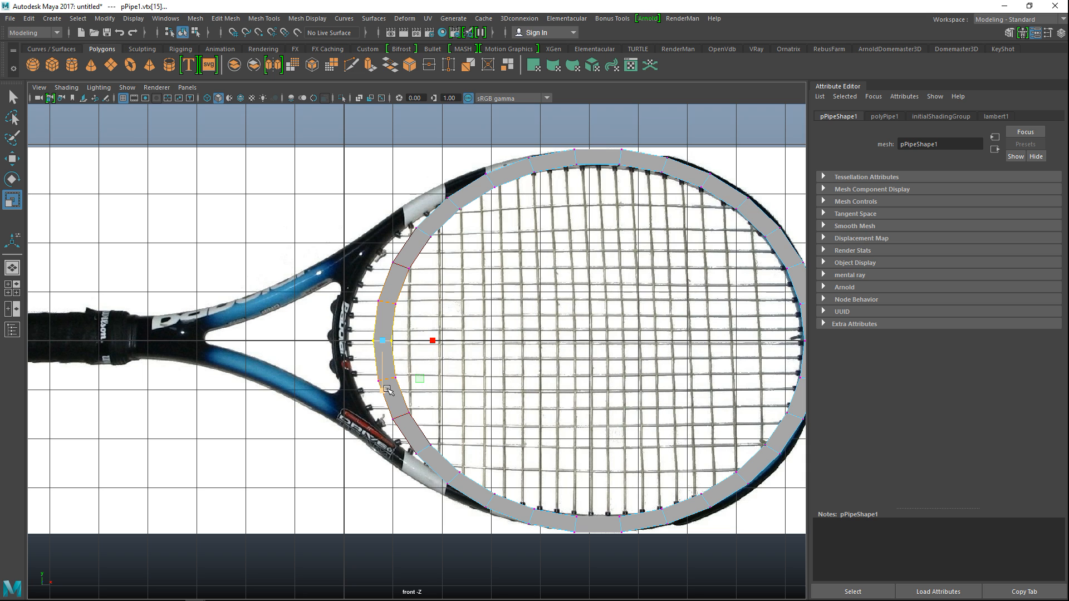
pyautogui.moveTo(418, 321); pyautogui.dragTo(612, 328)
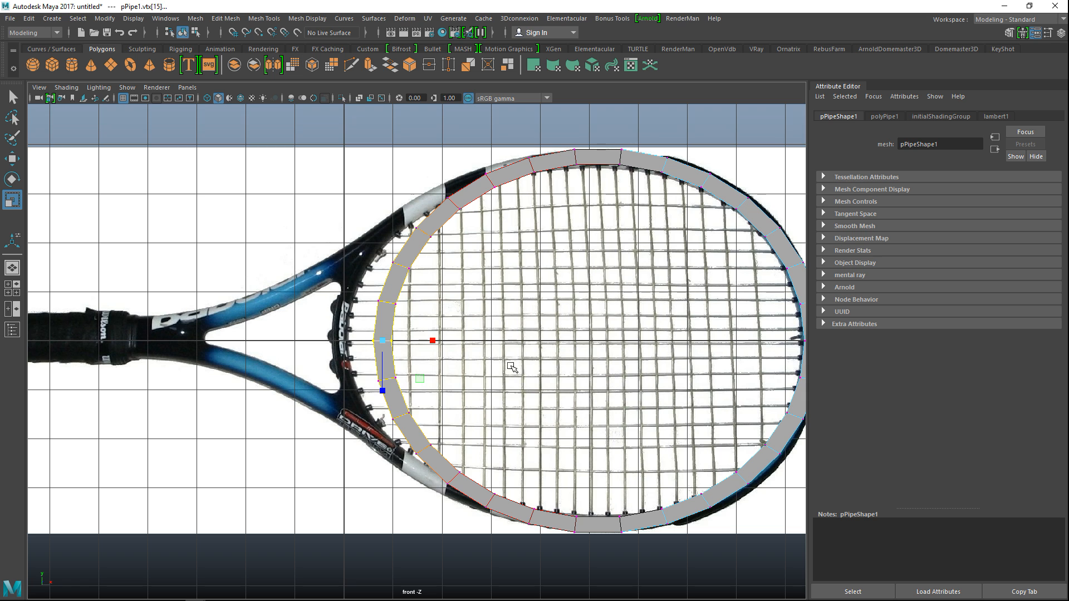
pyautogui.press('w')
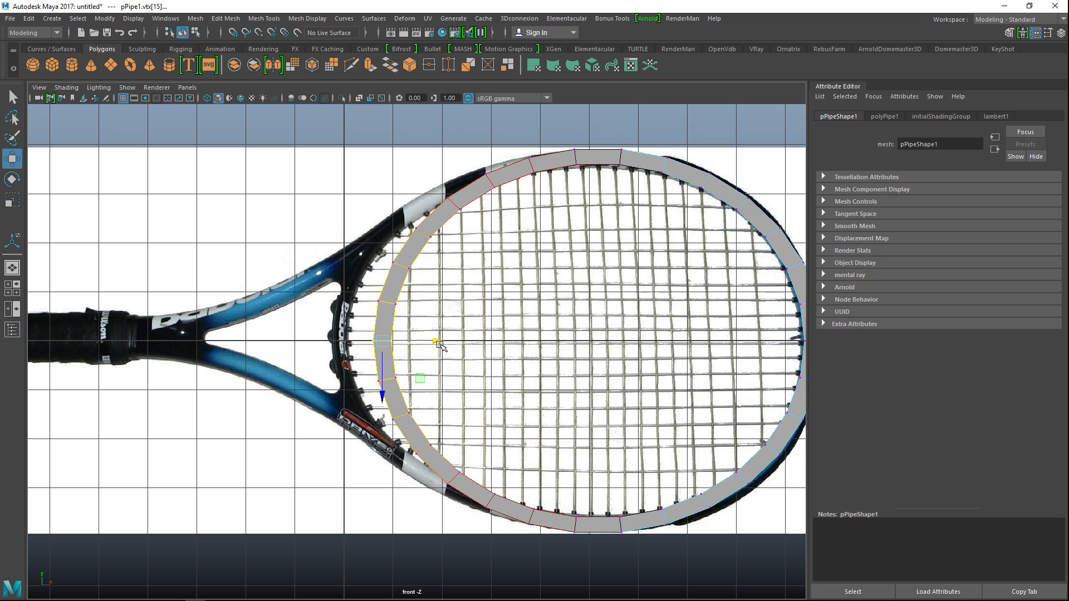
pyautogui.moveTo(436, 340); pyautogui.dragTo(391, 355)
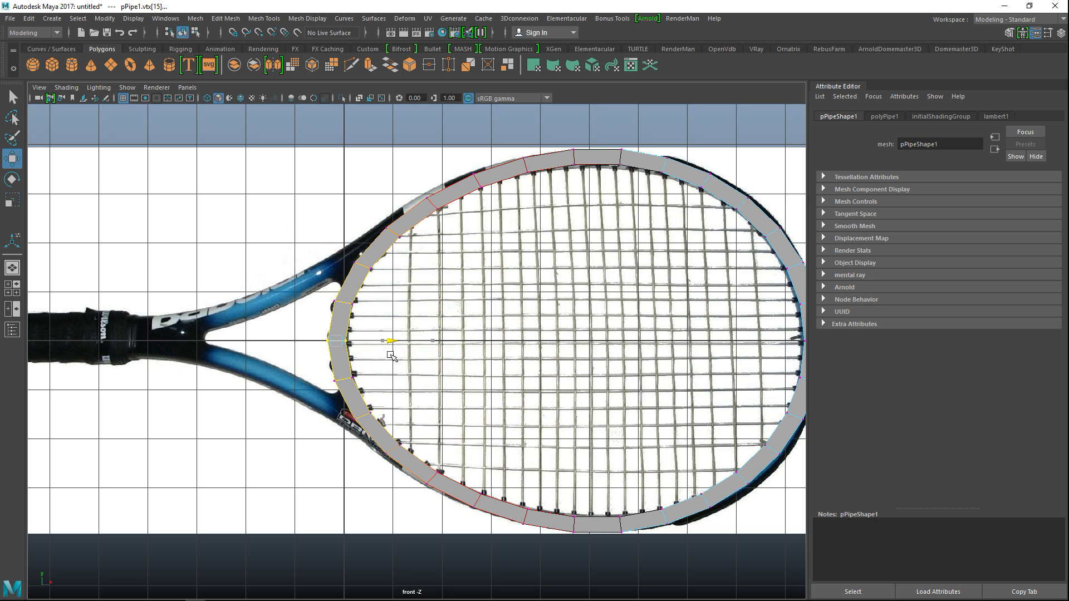
# In the perspective view, select the whole ring object and scale its depth down to a thin racket frame
pyautogui.click(12, 288)
pyautogui.press('space')
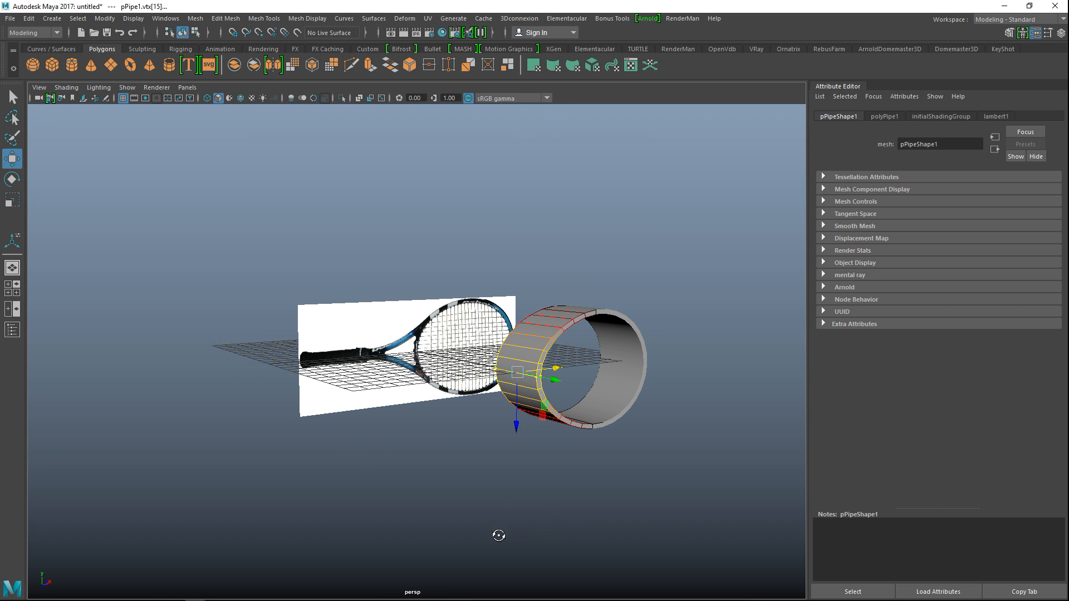
pyautogui.click(585, 268)
pyautogui.moveTo(574, 258); pyautogui.dragTo(618, 243, button='right')
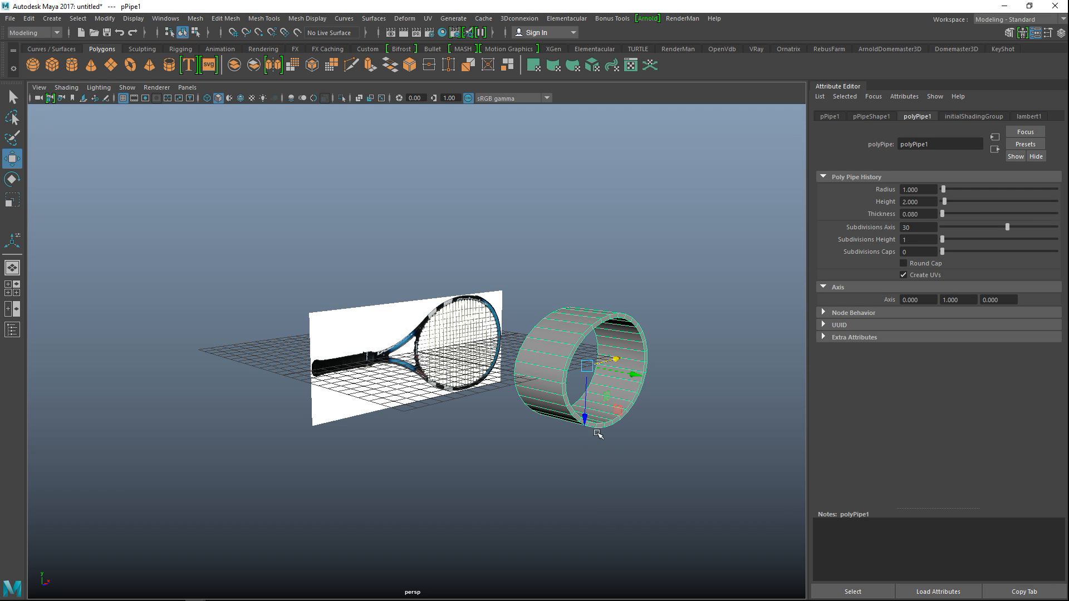
pyautogui.press('r')
pyautogui.moveTo(631, 374); pyautogui.dragTo(565, 411)
pyautogui.press('f')
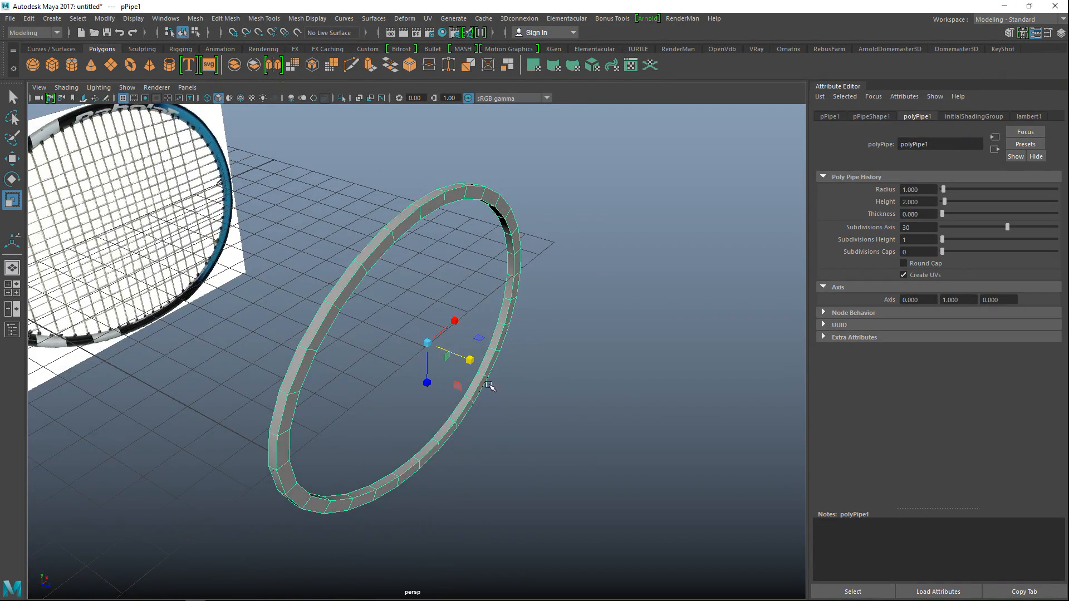
pyautogui.moveTo(468, 362); pyautogui.dragTo(478, 364)
pyautogui.click(584, 406)
pyautogui.keyDown('alt'); pyautogui.moveTo(585, 406); pyautogui.dragTo(635, 444); pyautogui.keyUp('alt')
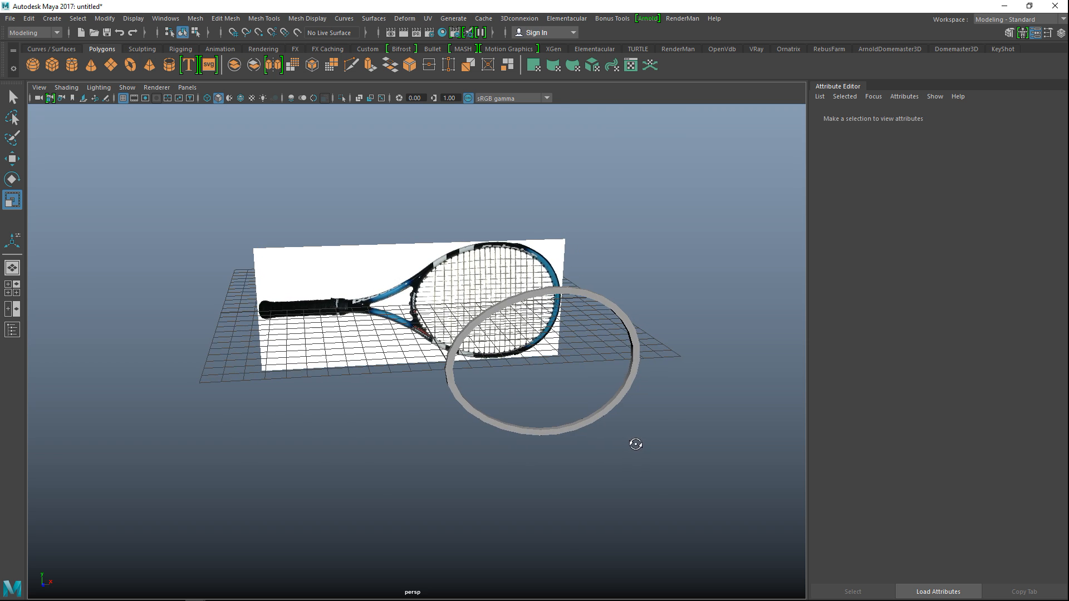
pyautogui.keyDown('alt'); pyautogui.moveTo(618, 449); pyautogui.dragTo(627, 473, button='middle'); pyautogui.keyUp('alt')
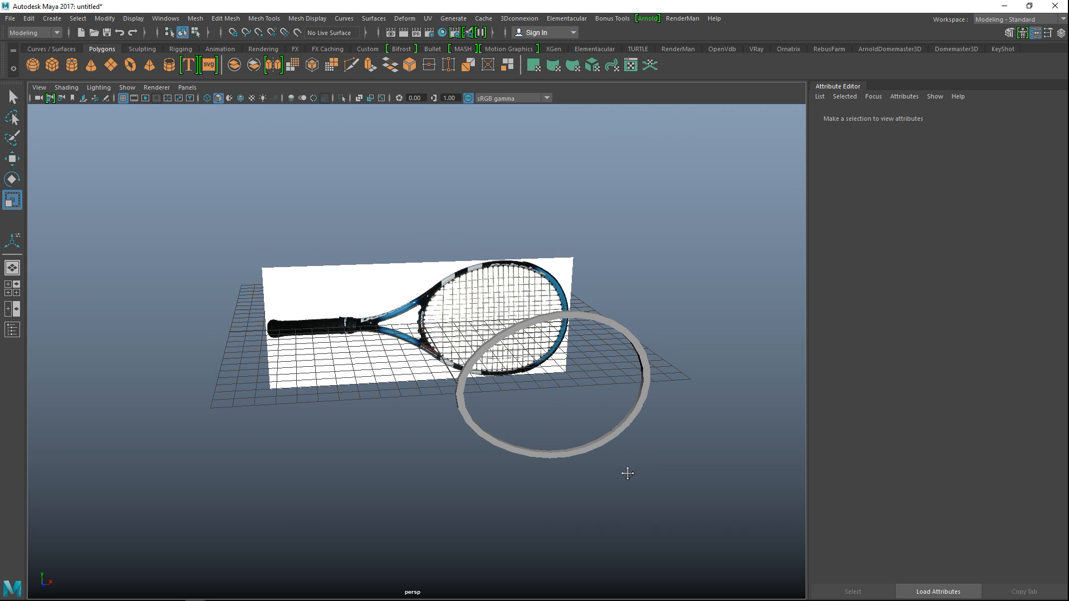
# Set the Insert Edge Loop Tool to multiple edge loops for the ring, with 2 loops
pyautogui.click(493, 333)
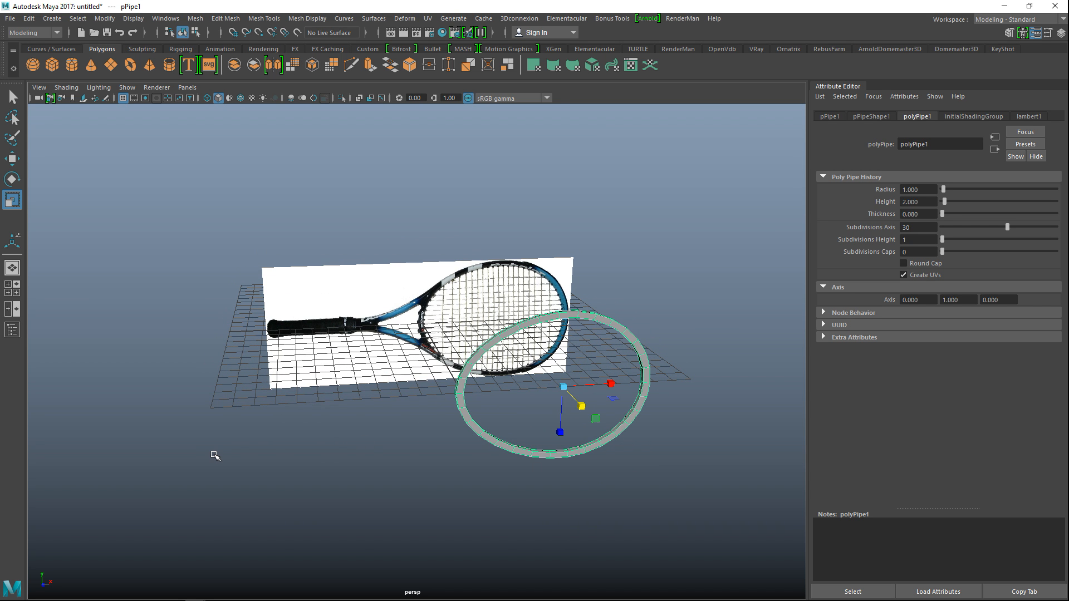
pyautogui.keyDown('alt'); pyautogui.moveTo(388, 509); pyautogui.dragTo(339, 503, button='right'); pyautogui.keyUp('alt')
pyautogui.keyDown('alt'); pyautogui.moveTo(339, 503); pyautogui.dragTo(454, 537); pyautogui.keyUp('alt')
pyautogui.click(226, 18)
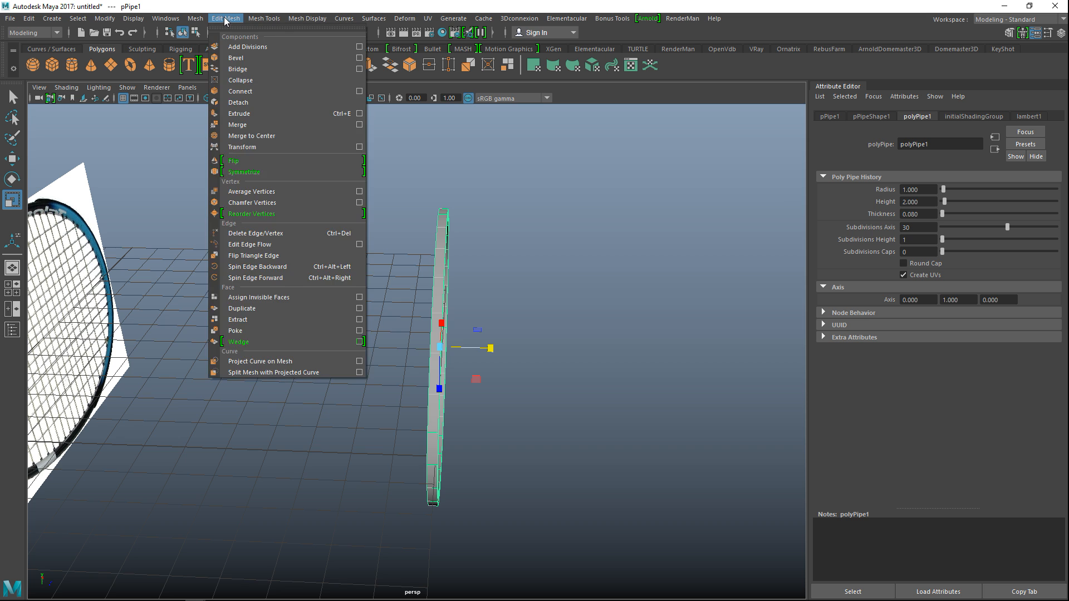
pyautogui.moveTo(264, 18)
pyautogui.click(365, 103)
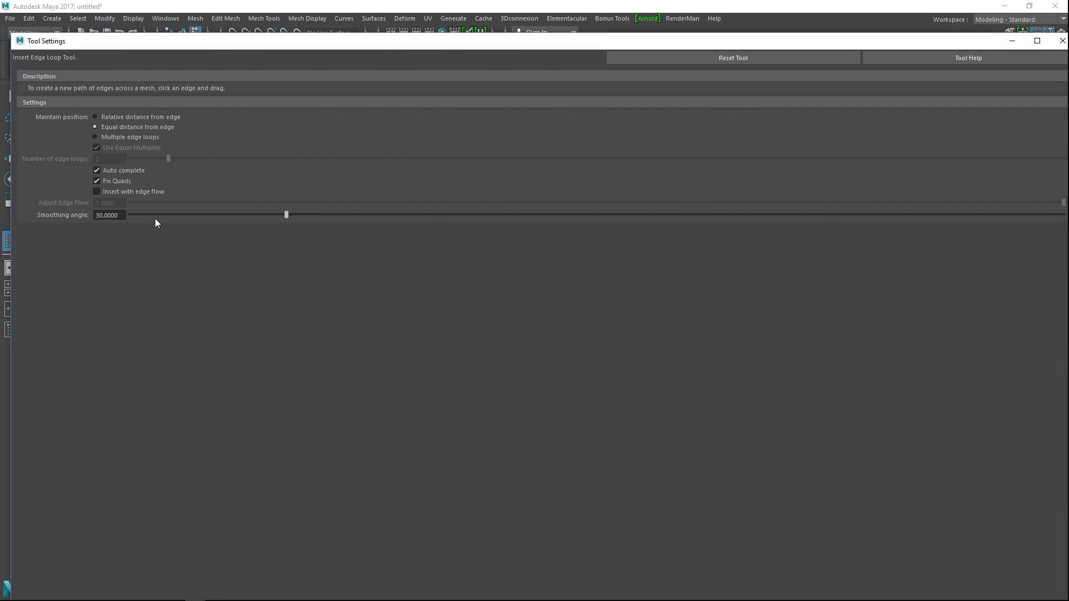
pyautogui.click(95, 137)
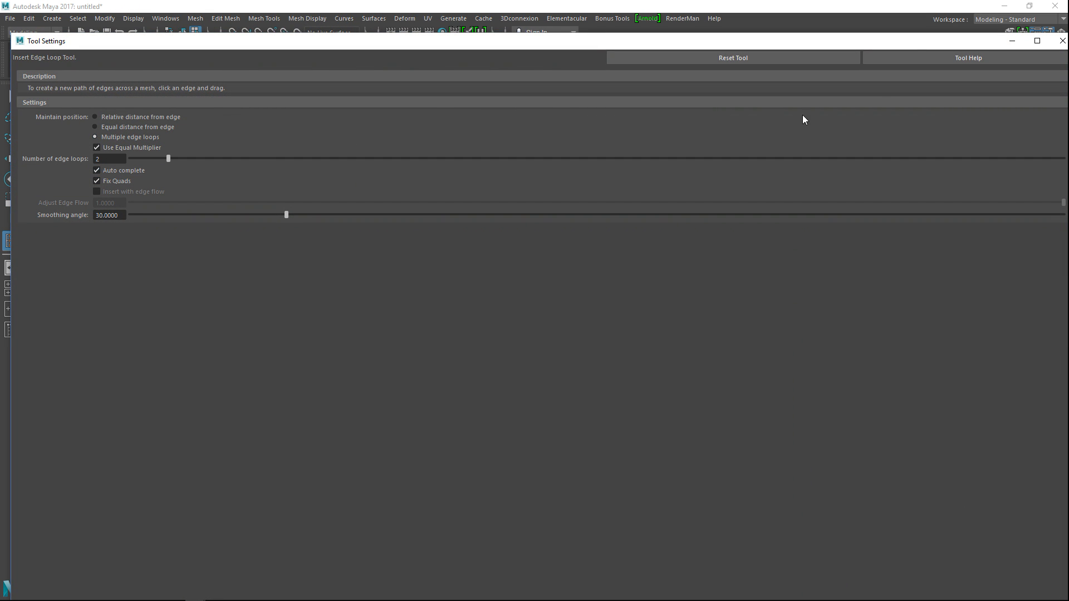
pyautogui.click(1011, 40)
# Insert two evenly spaced edge loops running around the ring across its depth
pyautogui.scroll(5, 507, 370)
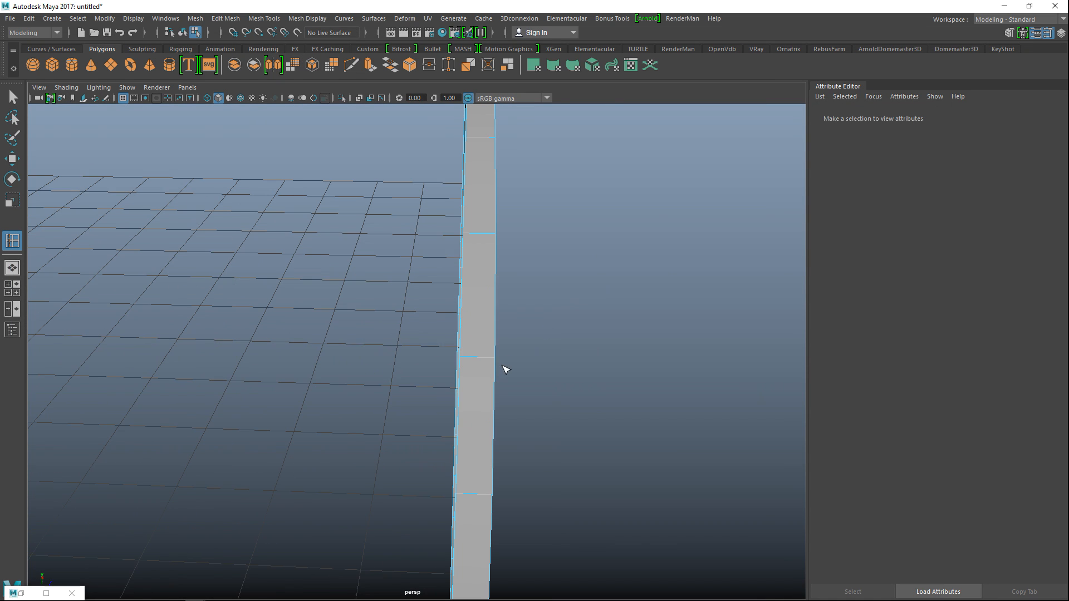
pyautogui.click(482, 239)
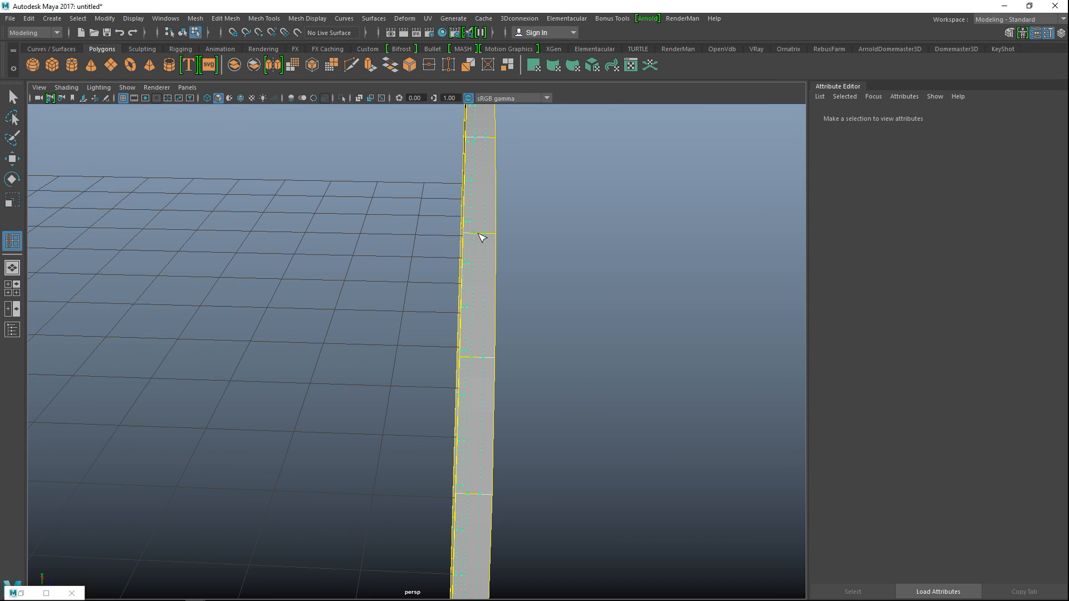
pyautogui.press('q')
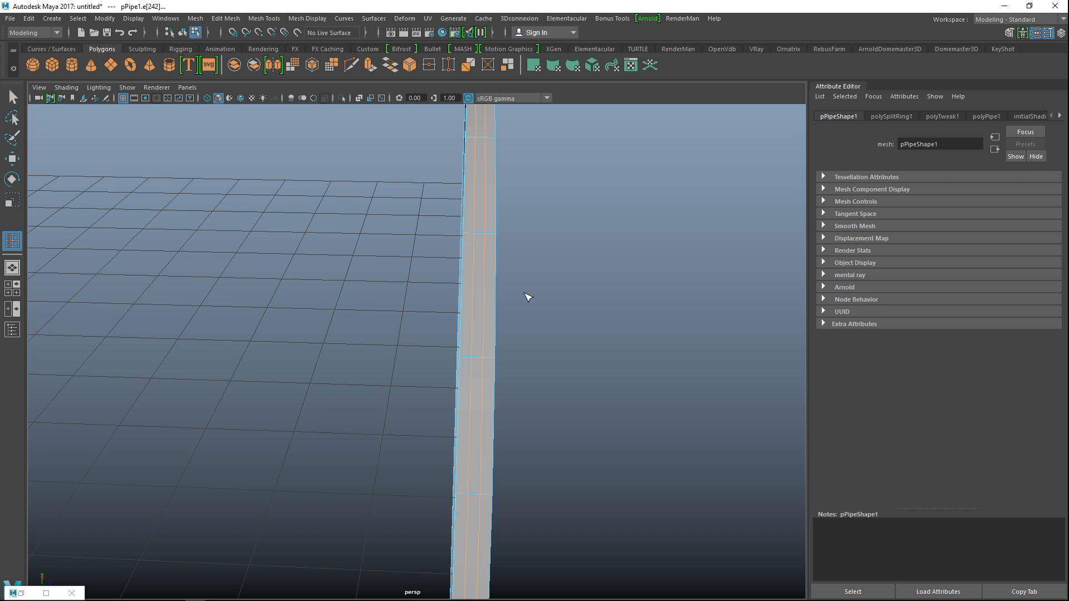
# Scale the two new edge loops apart toward the frame's outer borders and switch to wireframe display
pyautogui.keyDown('alt'); pyautogui.moveTo(556, 320); pyautogui.dragTo(538, 418, button='middle'); pyautogui.keyUp('alt')
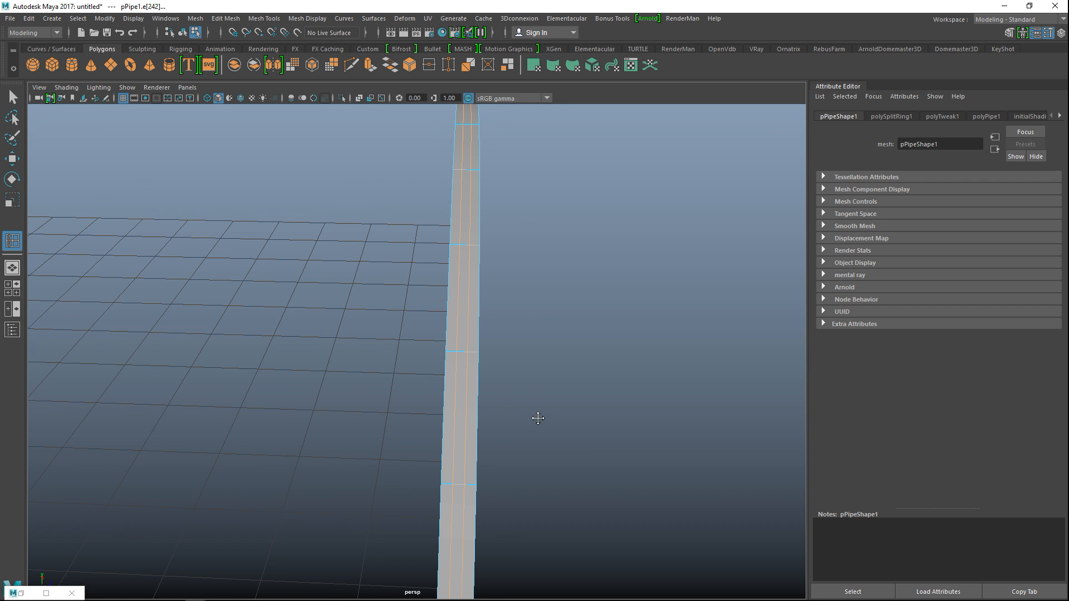
pyautogui.press('r')
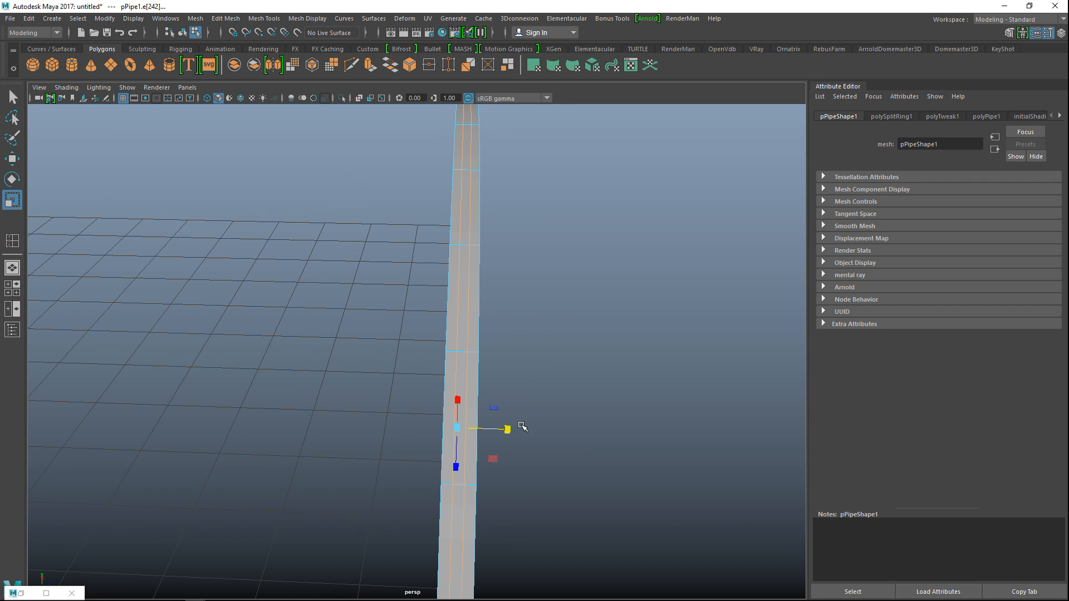
pyautogui.moveTo(504, 432); pyautogui.dragTo(540, 442)
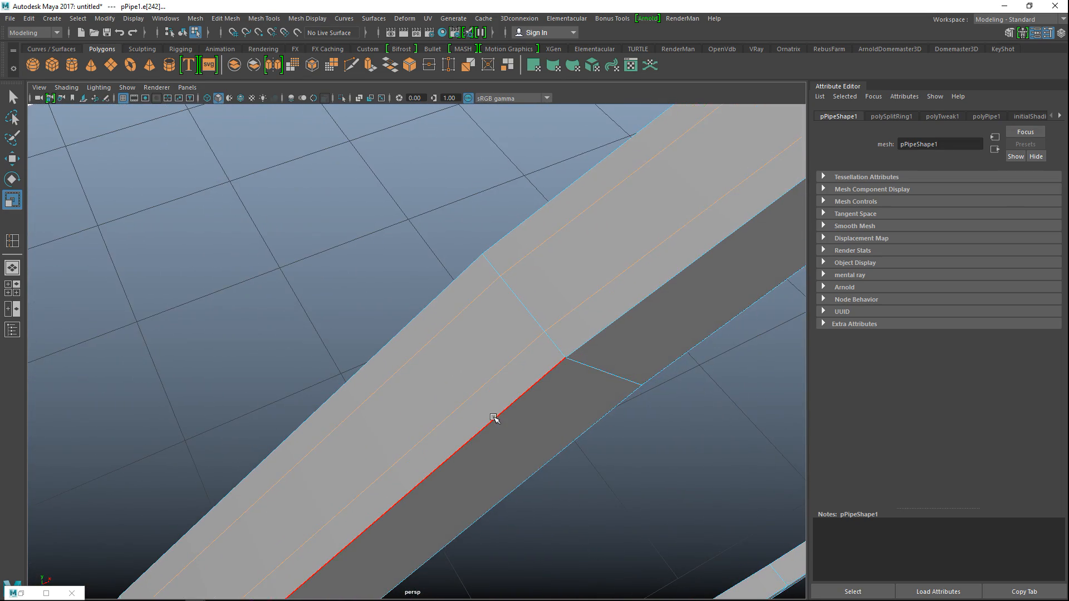
pyautogui.press('4')
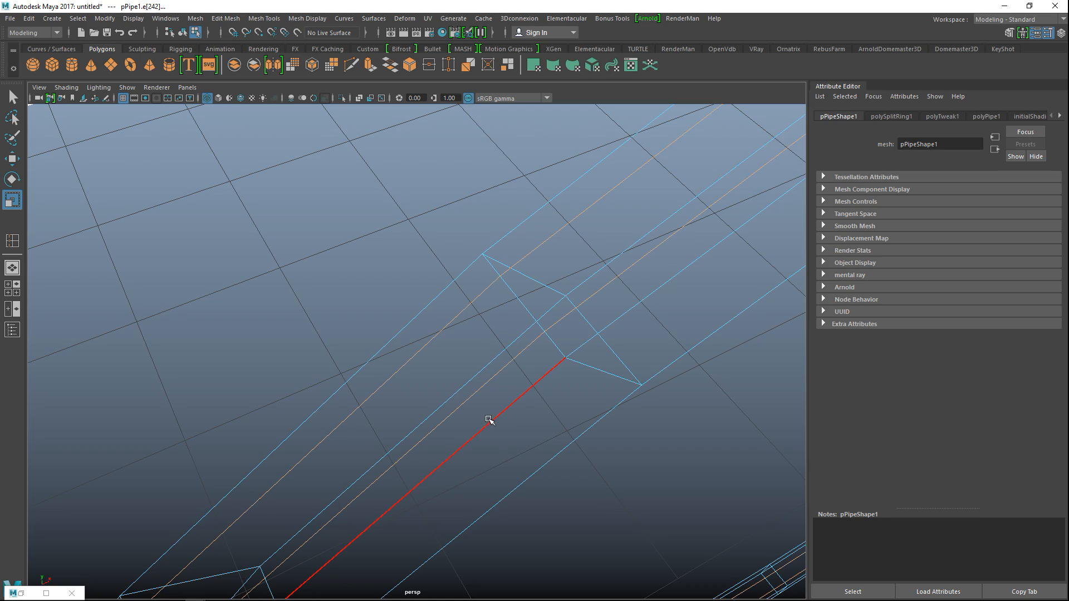
# Return the perspective view to shaded display and close the minimized tool settings window
pyautogui.press('5')
pyautogui.scroll(-8, 489, 413)
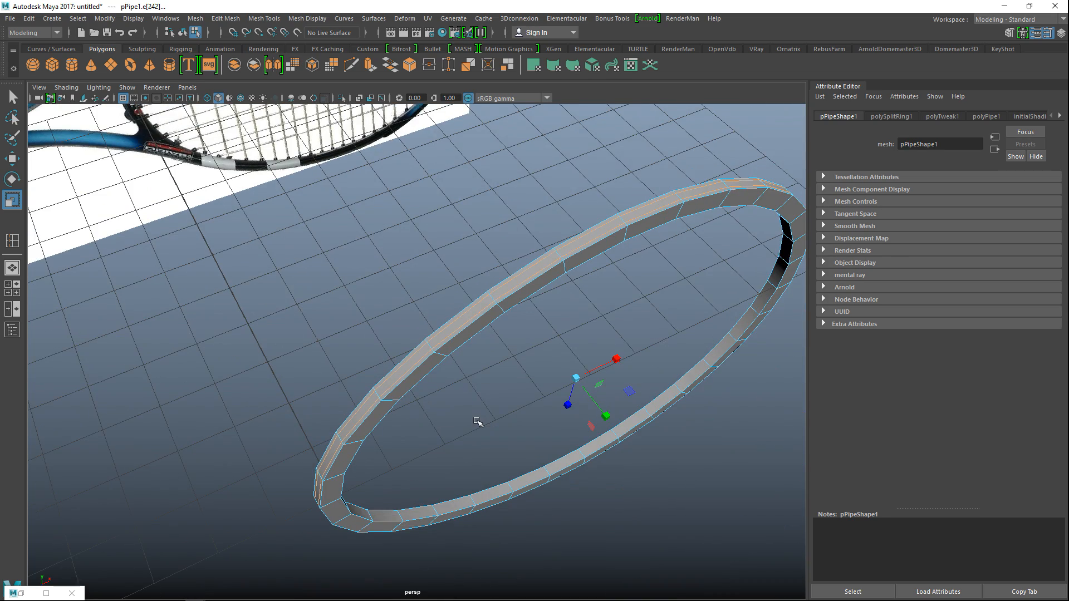
pyautogui.moveTo(439, 424)
pyautogui.keyDown('alt'); pyautogui.mouseDown()
pyautogui.moveTo(490, 375)
pyautogui.moveTo(474, 382)
pyautogui.moveTo(470, 410)
pyautogui.moveTo(452, 380)
pyautogui.moveTo(462, 413)
pyautogui.moveTo(473, 410)
pyautogui.moveTo(431, 410)
pyautogui.moveTo(422, 430)
pyautogui.mouseUp(); pyautogui.keyUp('alt')
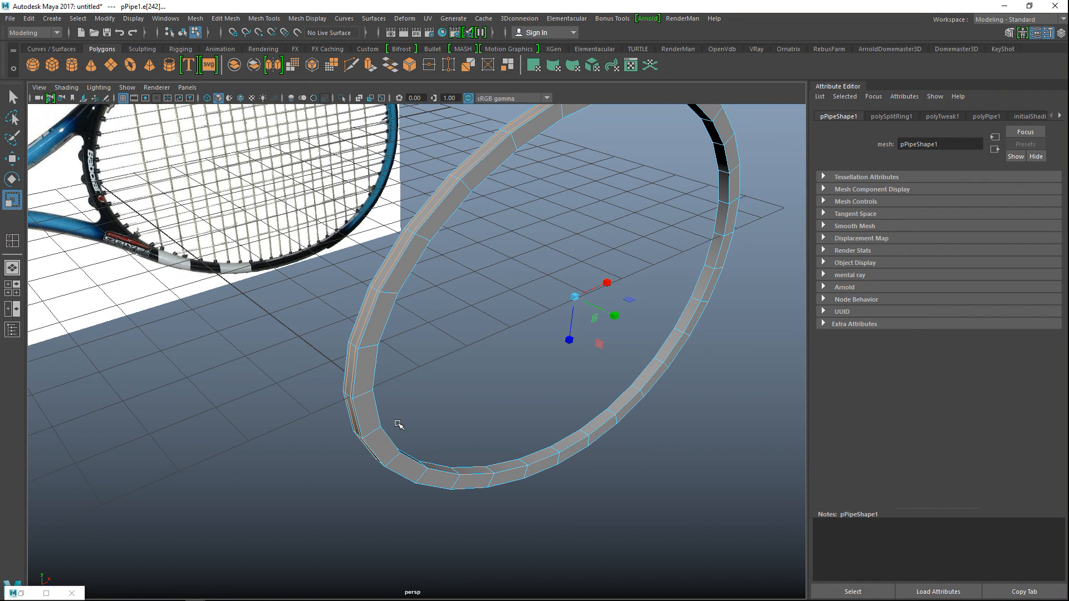
pyautogui.click(71, 594)
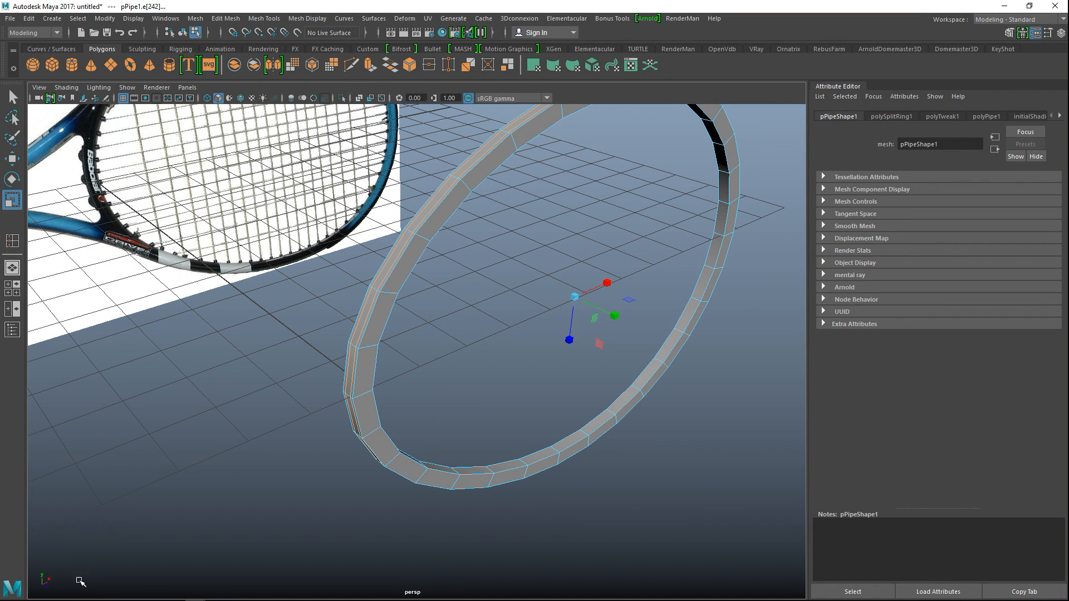
# In the front view, select the frame faces where the upper and lower throat arms meet the head ring
pyautogui.click(12, 288)
pyautogui.press('space')
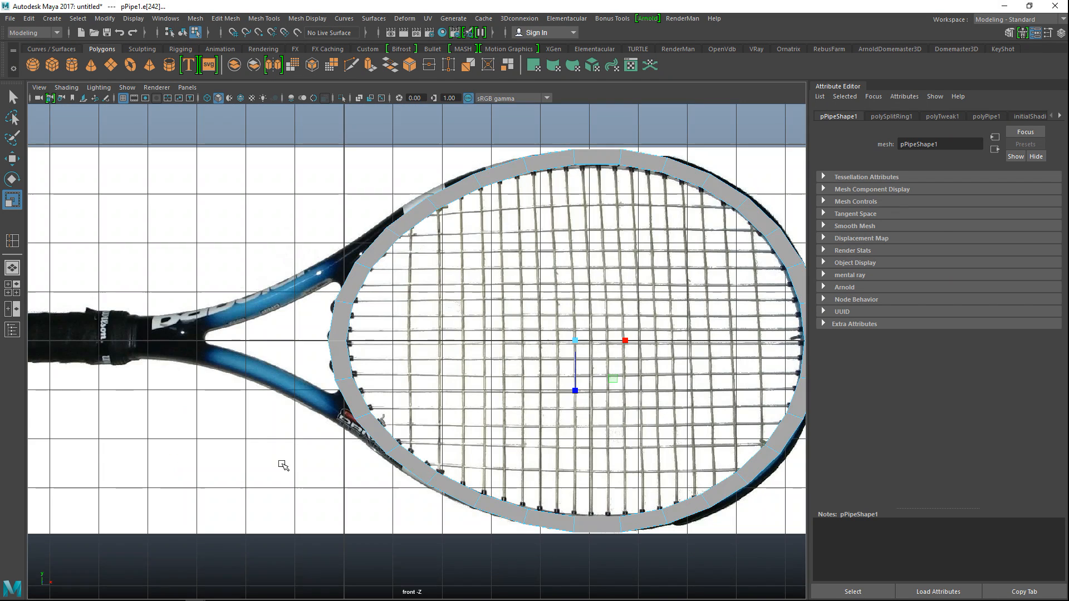
pyautogui.keyDown('alt'); pyautogui.moveTo(377, 348); pyautogui.dragTo(472, 410, button='middle'); pyautogui.keyUp('alt')
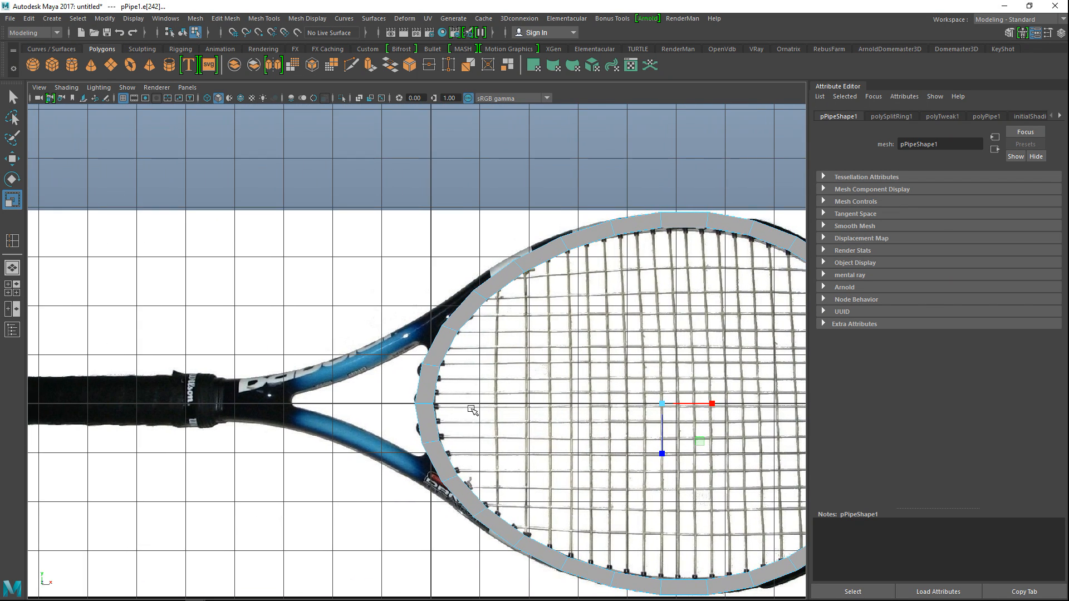
pyautogui.scroll(3, 473, 410)
pyautogui.keyDown('alt'); pyautogui.moveTo(560, 437); pyautogui.dragTo(471, 457, button='middle'); pyautogui.keyUp('alt')
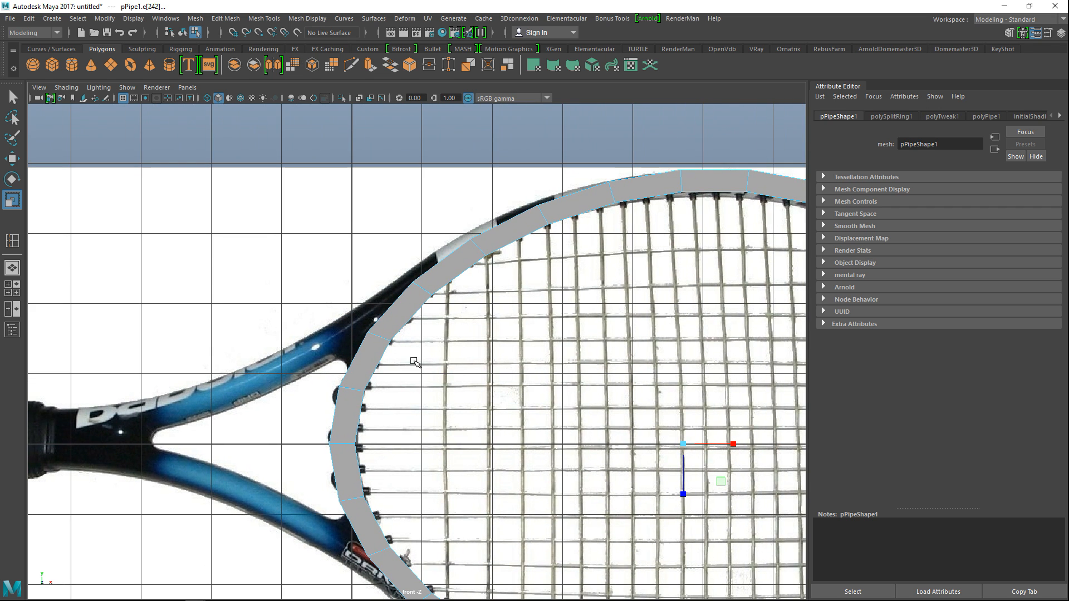
pyautogui.moveTo(437, 258); pyautogui.dragTo(437, 288, button='right')
pyautogui.click(398, 310)
pyautogui.moveTo(398, 310); pyautogui.dragTo(465, 353)
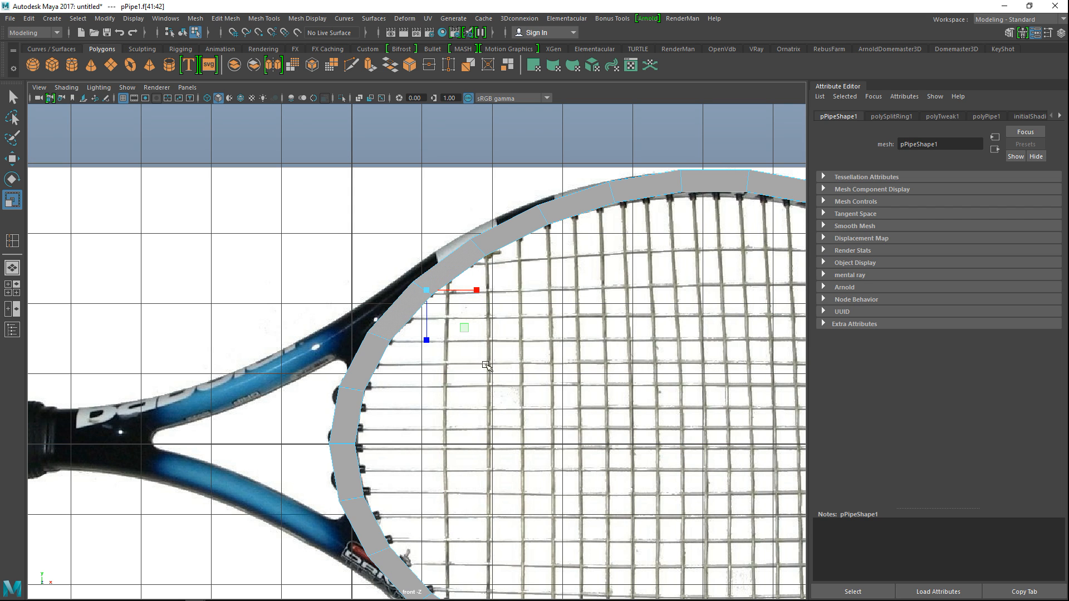
pyautogui.keyDown('alt'); pyautogui.moveTo(532, 412); pyautogui.dragTo(524, 281, button='middle'); pyautogui.keyUp('alt')
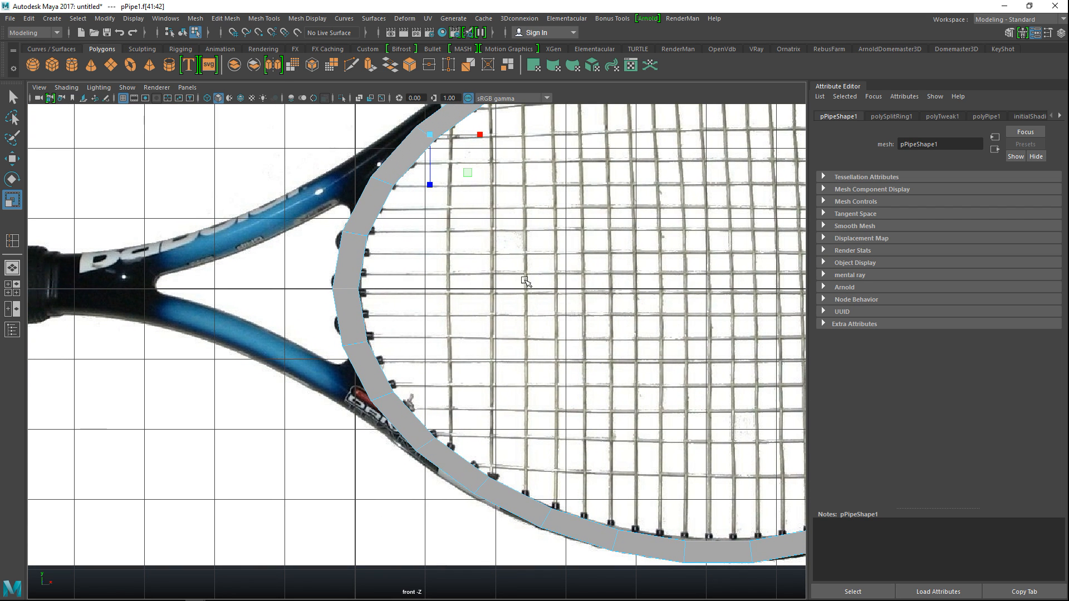
pyautogui.keyDown('shift'); pyautogui.click(443, 465); pyautogui.keyUp('shift')
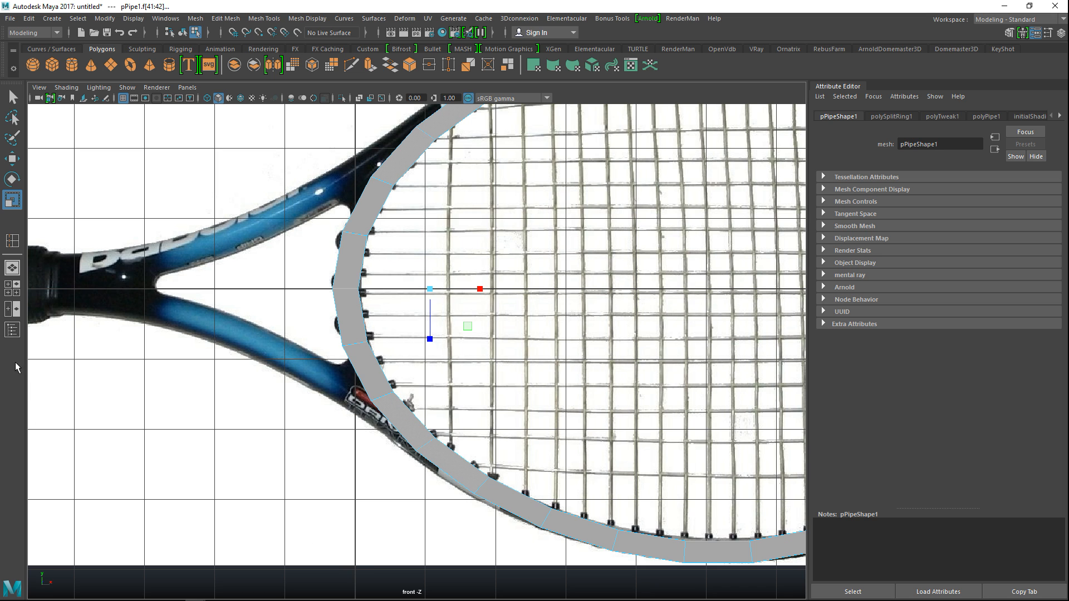
# In the perspective view, refine the face selection at the upper throat junction to keep only the outer rim faces
pyautogui.click(12, 288)
pyautogui.press('space')
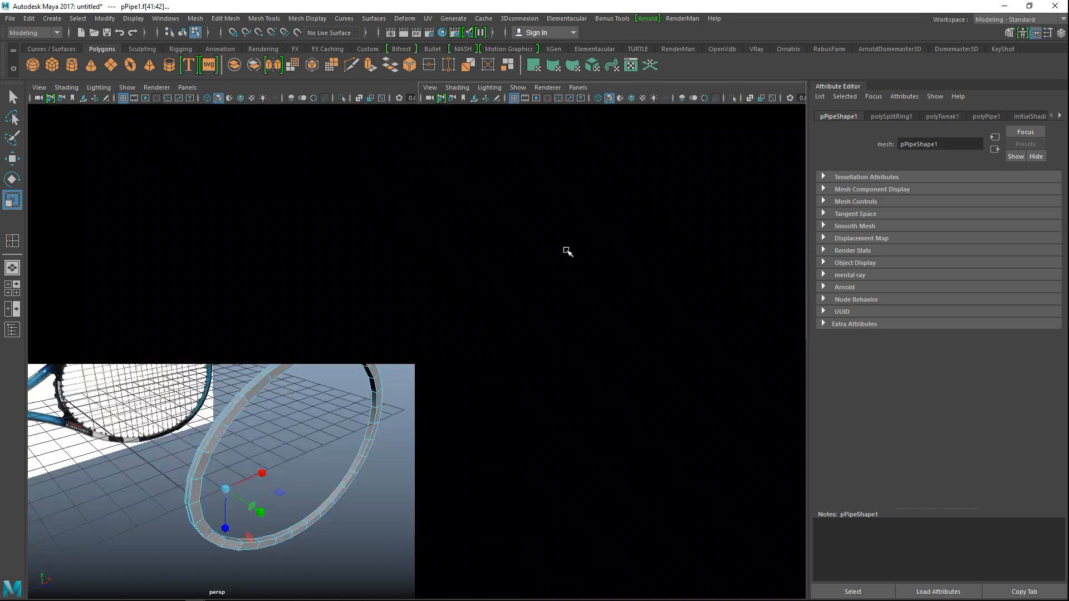
pyautogui.keyDown('alt'); pyautogui.moveTo(566, 250); pyautogui.dragTo(540, 389); pyautogui.keyUp('alt')
pyautogui.click(1059, 528)
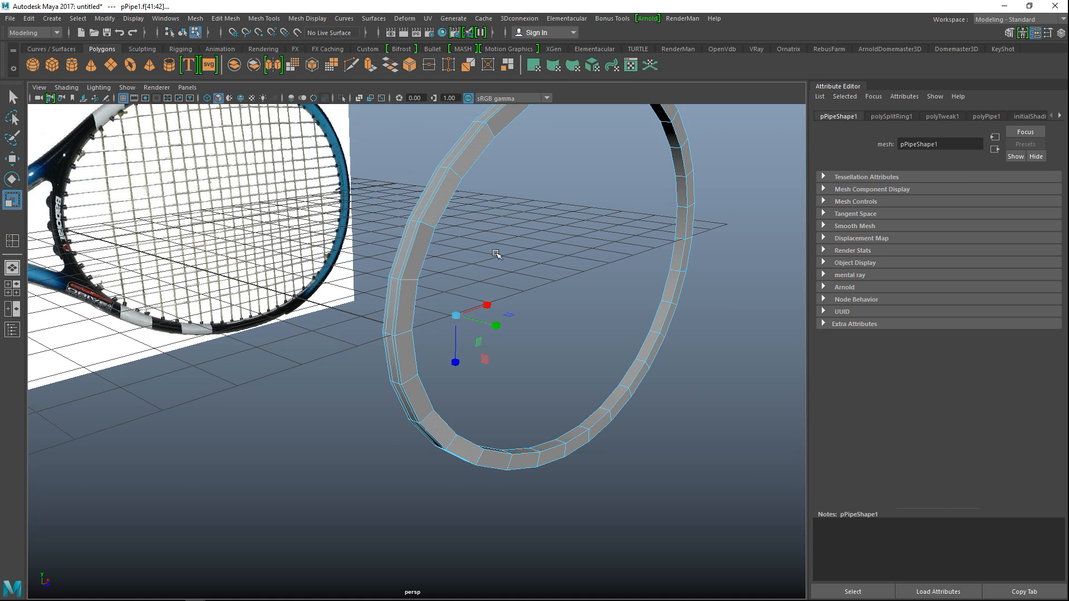
pyautogui.keyDown('alt'); pyautogui.moveTo(496, 254); pyautogui.dragTo(519, 293); pyautogui.keyUp('alt')
pyautogui.keyDown('alt'); pyautogui.moveTo(518, 292); pyautogui.dragTo(483, 351, button='middle'); pyautogui.keyUp('alt')
pyautogui.scroll(3, 482, 349)
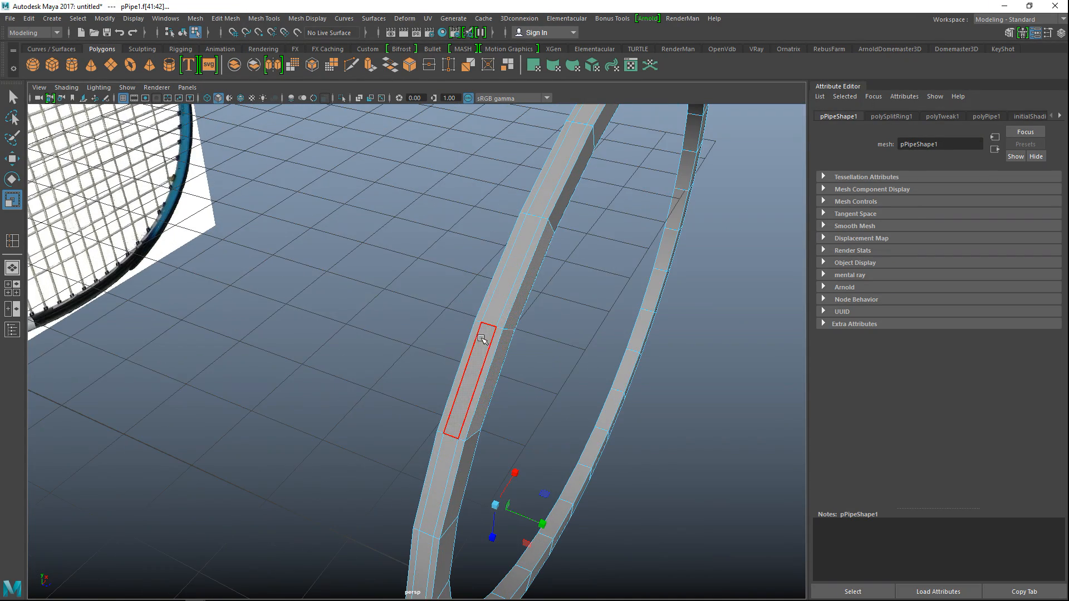
pyautogui.keyDown('ctrl'); pyautogui.click(487, 349); pyautogui.keyUp('ctrl')
pyautogui.keyDown('shift'); pyautogui.click(502, 322); pyautogui.keyUp('shift')
pyautogui.keyDown('shift'); pyautogui.click(496, 336); pyautogui.keyUp('shift')
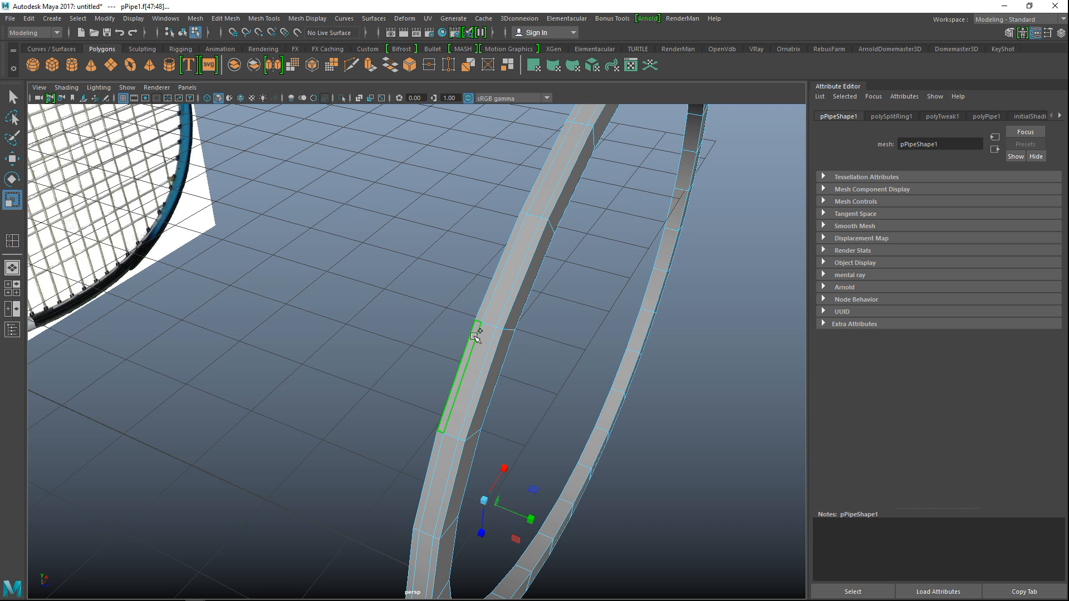
# Refine the face selection at the lower throat junction so it matches the outer rim faces of the upper one
pyautogui.keyDown('alt'); pyautogui.moveTo(625, 388); pyautogui.dragTo(546, 334); pyautogui.keyUp('alt')
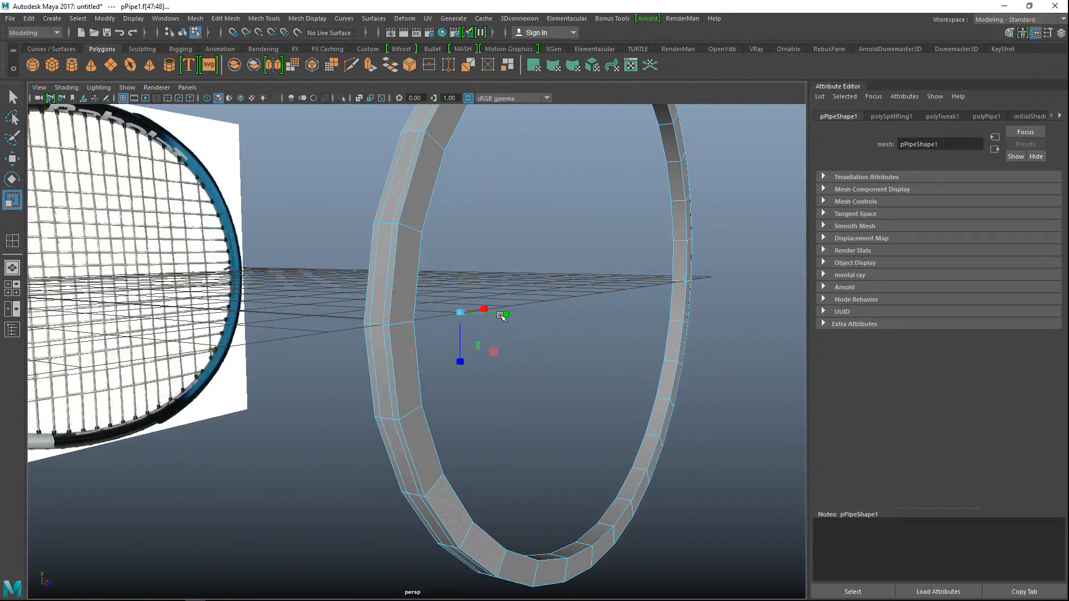
pyautogui.keyDown('alt'); pyautogui.moveTo(544, 468); pyautogui.dragTo(542, 442); pyautogui.keyUp('alt')
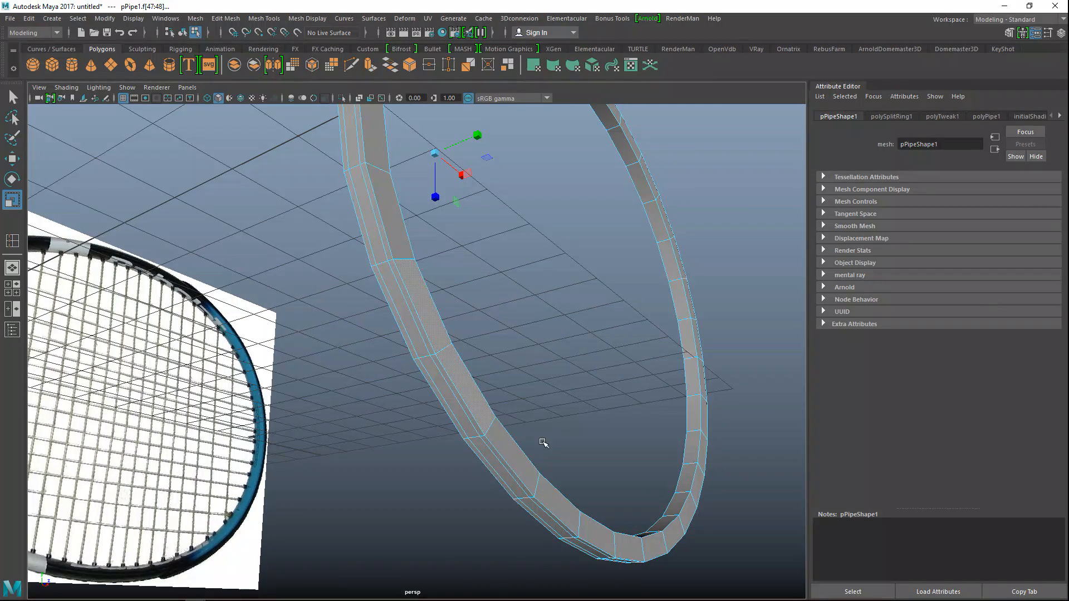
pyautogui.keyDown('shift'); pyautogui.click(423, 334); pyautogui.keyUp('shift')
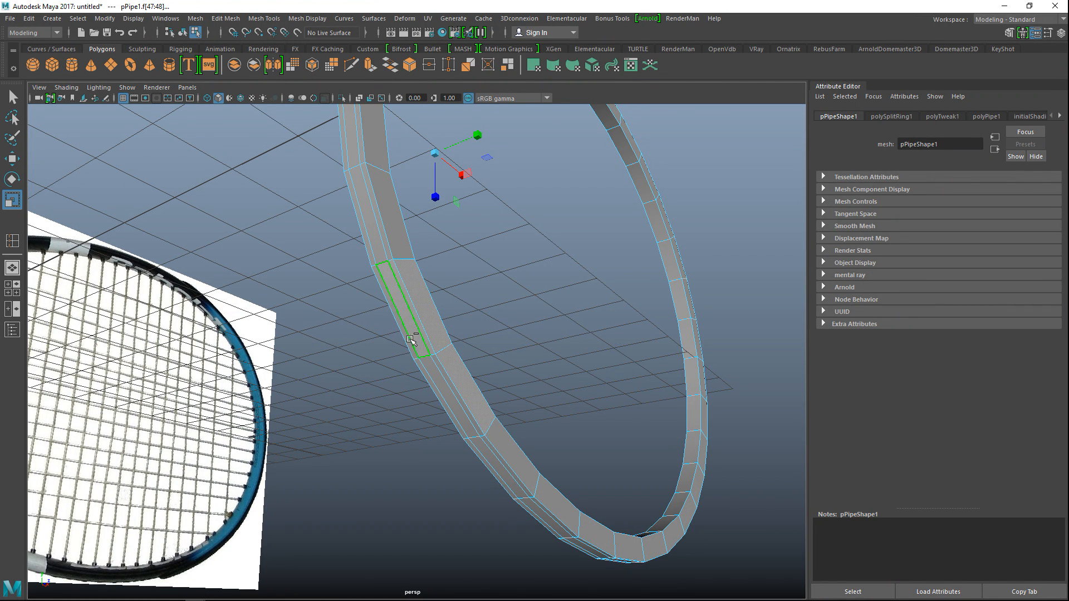
pyautogui.keyDown('shift'); pyautogui.click(410, 345); pyautogui.keyUp('shift')
pyautogui.keyDown('shift'); pyautogui.click(428, 376); pyautogui.keyUp('shift')
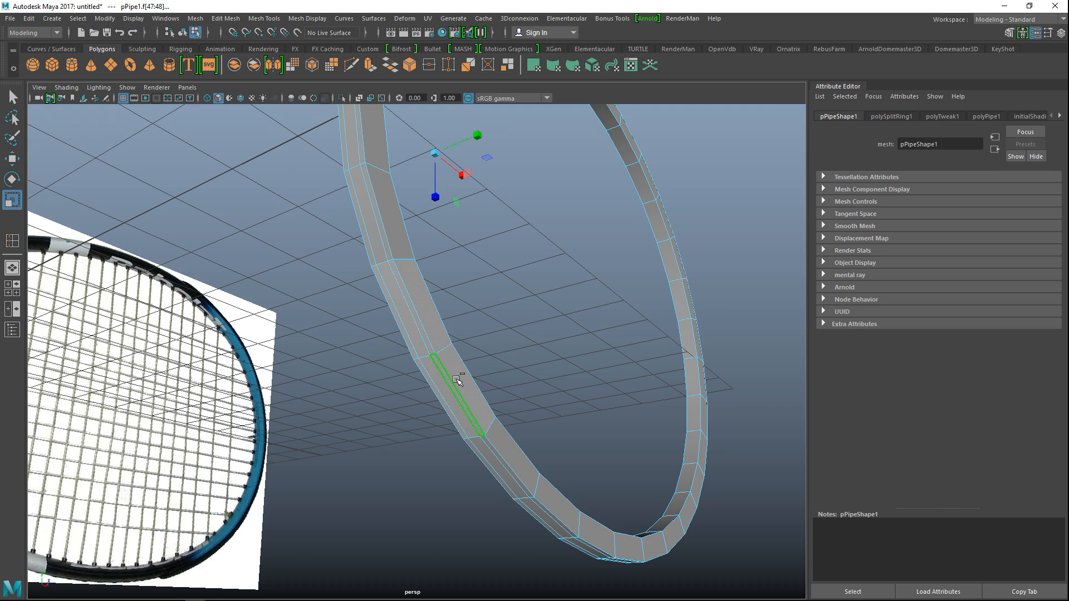
pyautogui.keyDown('shift'); pyautogui.click(460, 378); pyautogui.keyUp('shift')
pyautogui.keyDown('ctrl'); pyautogui.click(441, 333); pyautogui.keyUp('ctrl')
pyautogui.scroll(-6, 562, 356)
pyautogui.keyDown('alt'); pyautogui.moveTo(621, 400); pyautogui.dragTo(623, 442); pyautogui.keyUp('alt')
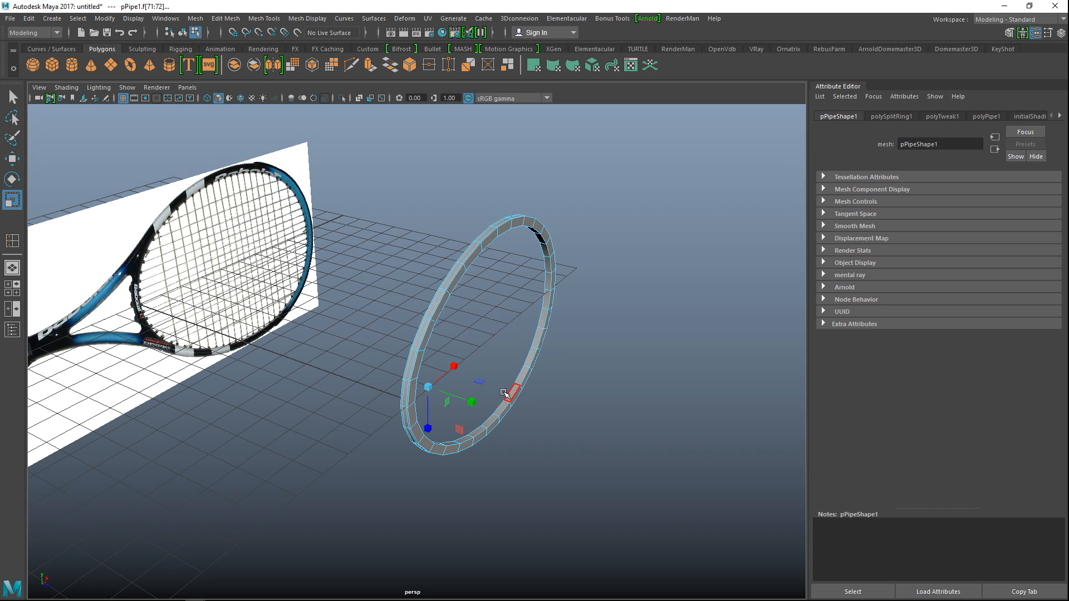
# Extrude the selected outer rim faces and move them outward along the X axis toward the handle
pyautogui.hotkey('ctrl', 'e')
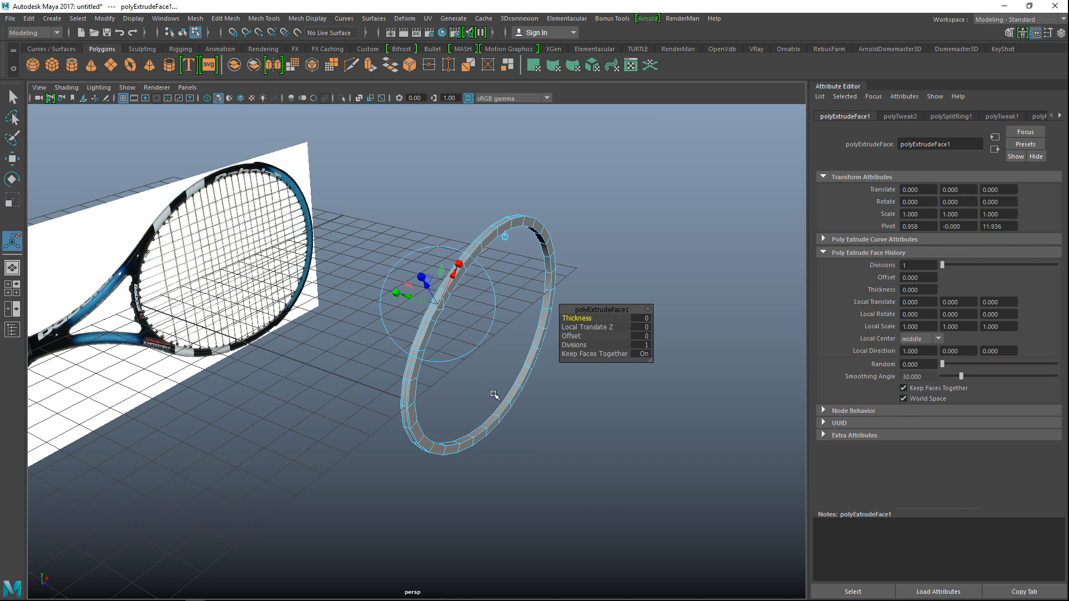
pyautogui.press('w')
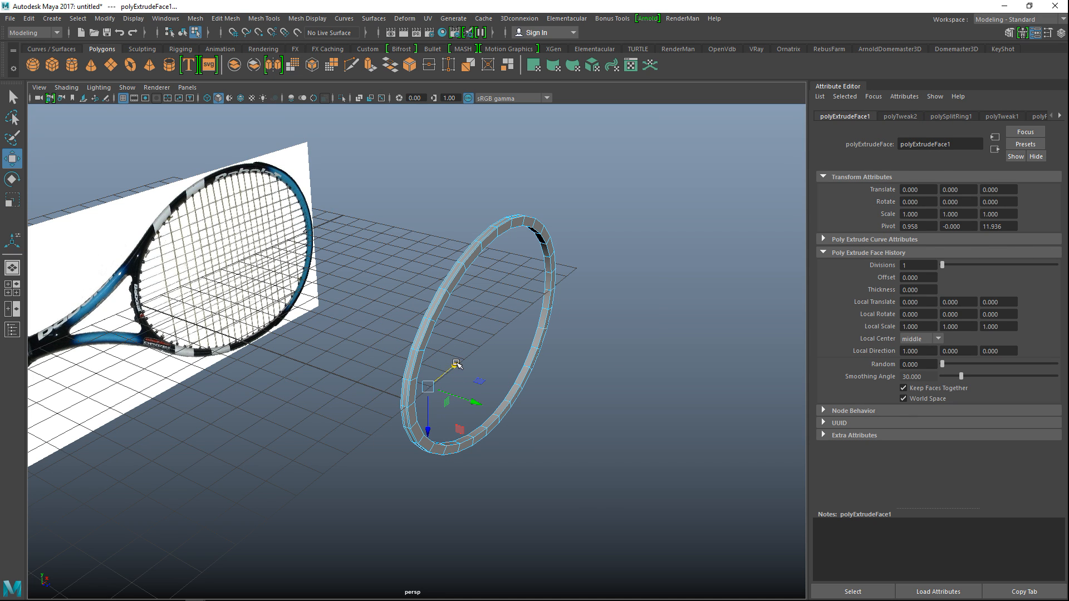
pyautogui.hotkey('ctrl', 'shift', 'a')
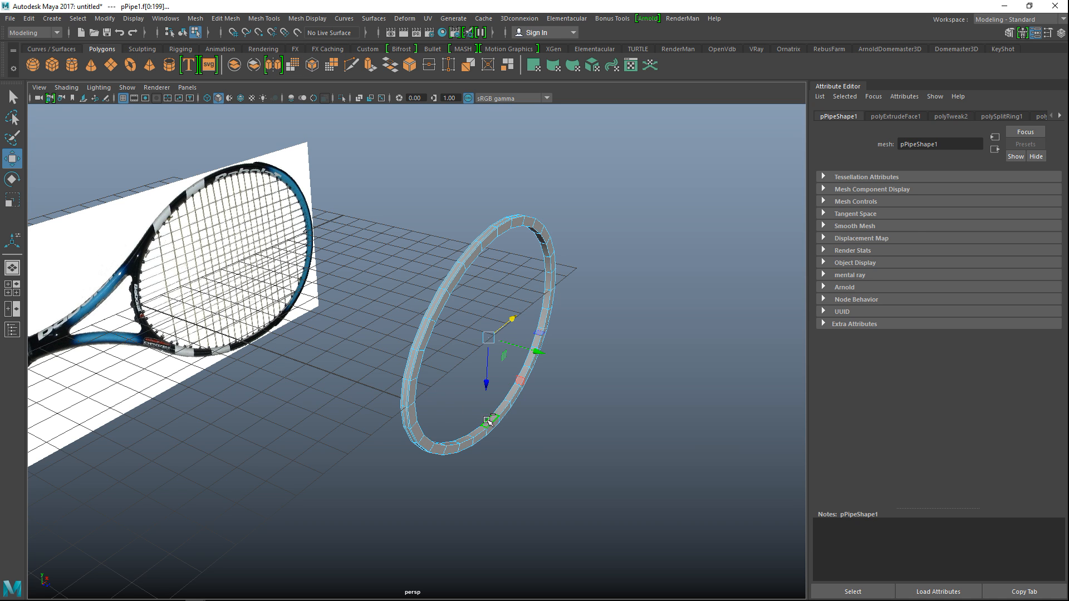
pyautogui.hotkey('ctrl', 'z')
pyautogui.moveTo(453, 365); pyautogui.dragTo(253, 459)
# In the front view, move the extruded ends farther toward the handle and scale them vertically together to angle the arms inward
pyautogui.click(16, 293)
pyautogui.press('space')
pyautogui.scroll(-6, 352, 323)
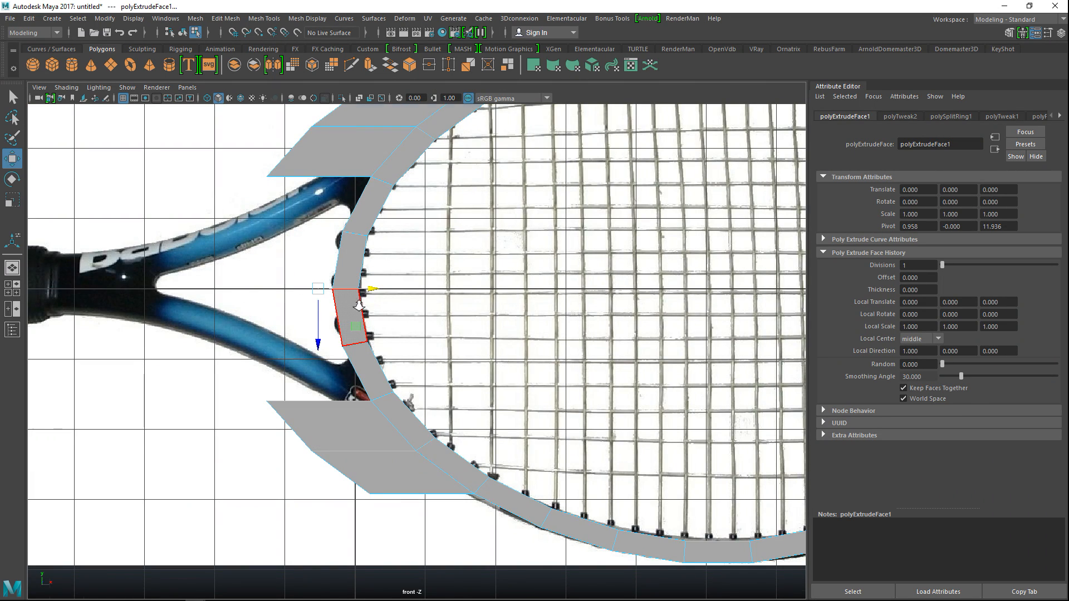
pyautogui.scroll(4, 435, 383)
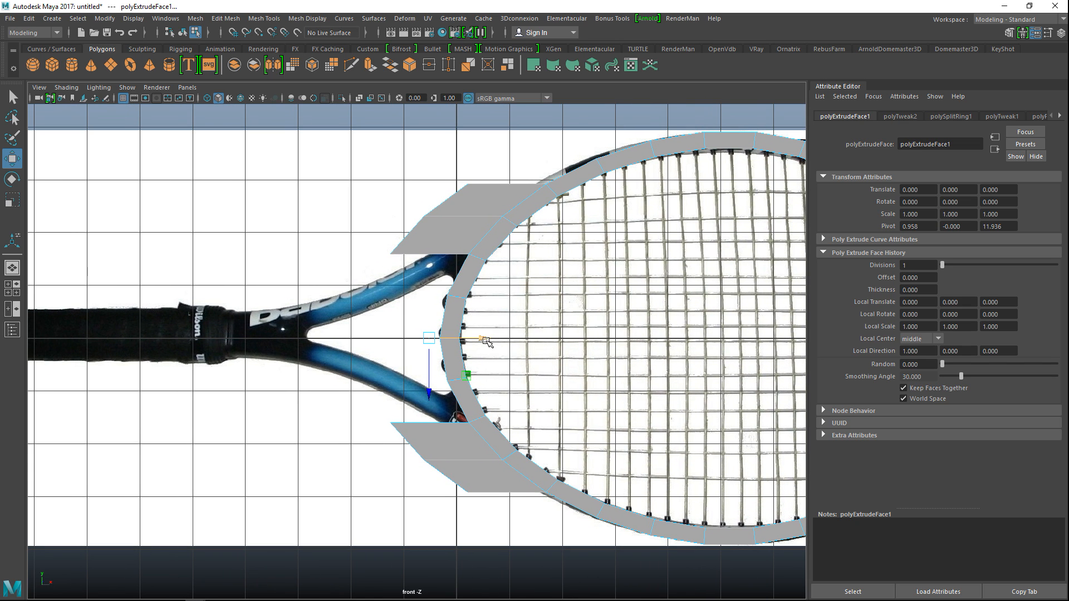
pyautogui.moveTo(483, 340); pyautogui.dragTo(421, 345)
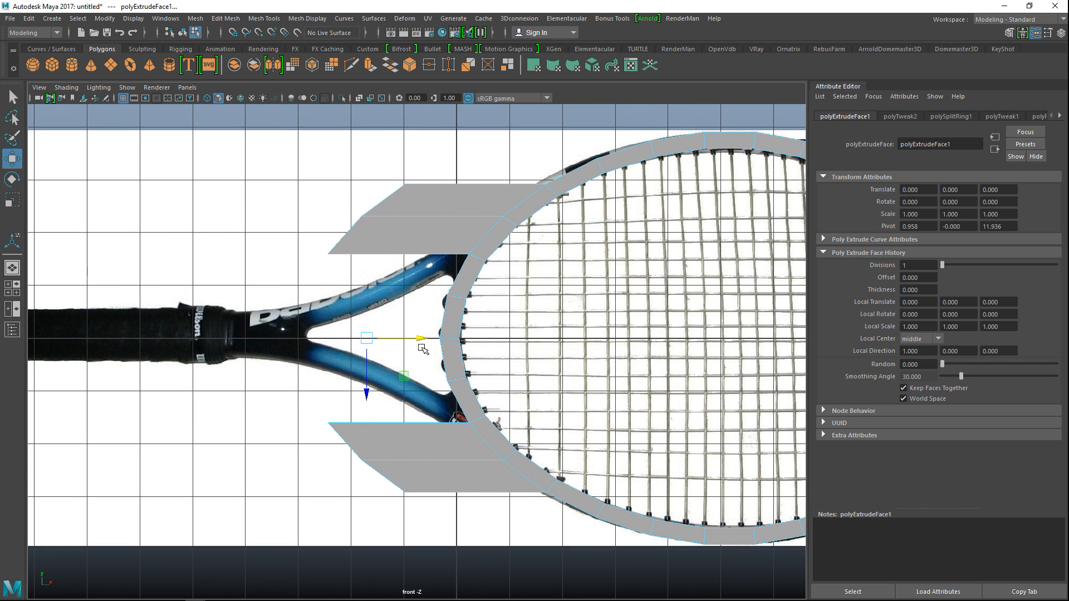
pyautogui.press('r')
pyautogui.moveTo(366, 393); pyautogui.dragTo(370, 372)
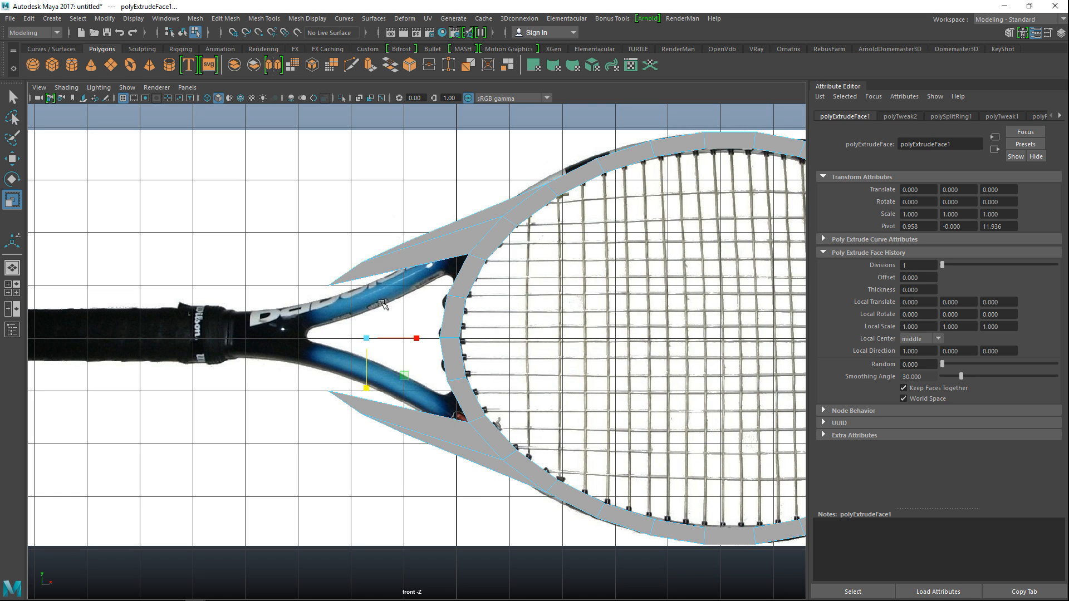
# Select the end vertices of both extruded arms, move them back toward the head and scale them slightly apart vertically
pyautogui.moveTo(361, 270); pyautogui.dragTo(298, 254, button='right')
pyautogui.moveTo(298, 255); pyautogui.dragTo(393, 503)
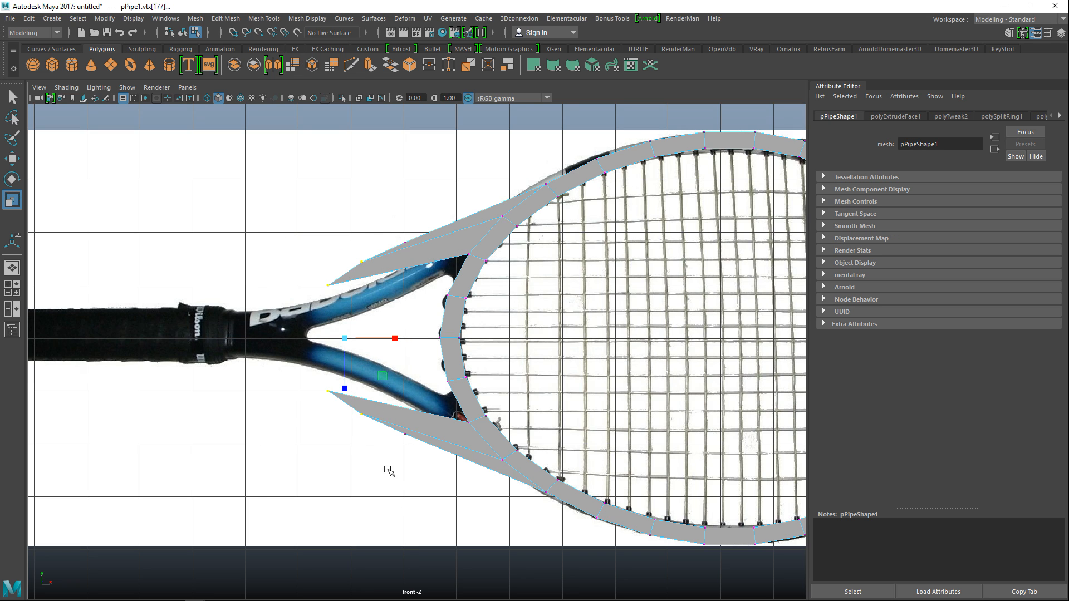
pyautogui.press('w')
pyautogui.moveTo(398, 338); pyautogui.dragTo(367, 302)
pyautogui.moveTo(305, 197); pyautogui.dragTo(433, 500)
pyautogui.moveTo(419, 340); pyautogui.dragTo(473, 344)
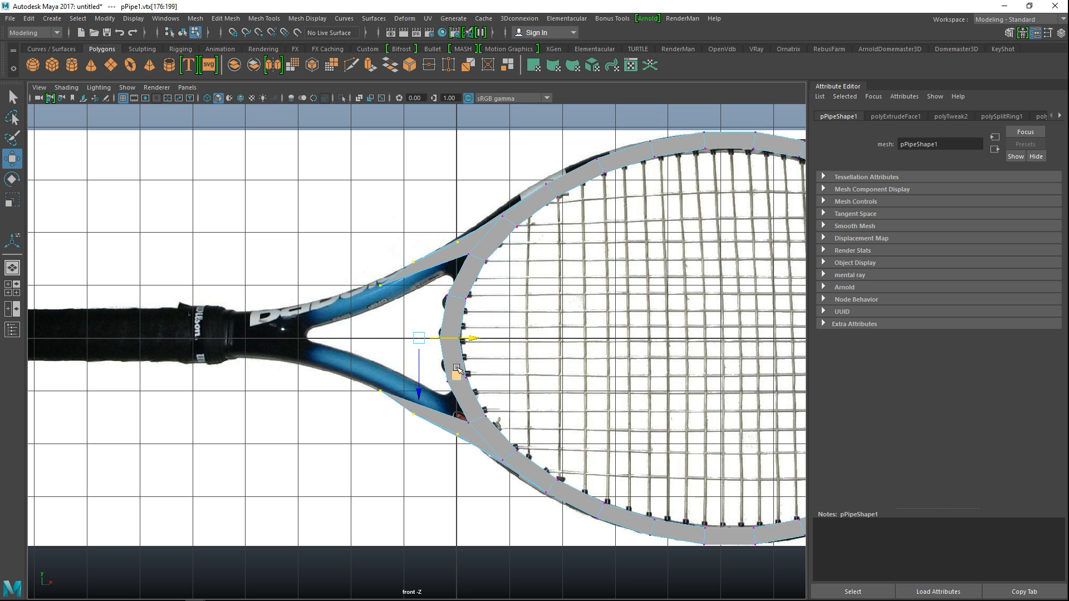
pyautogui.press('r')
pyautogui.moveTo(420, 389); pyautogui.dragTo(421, 396)
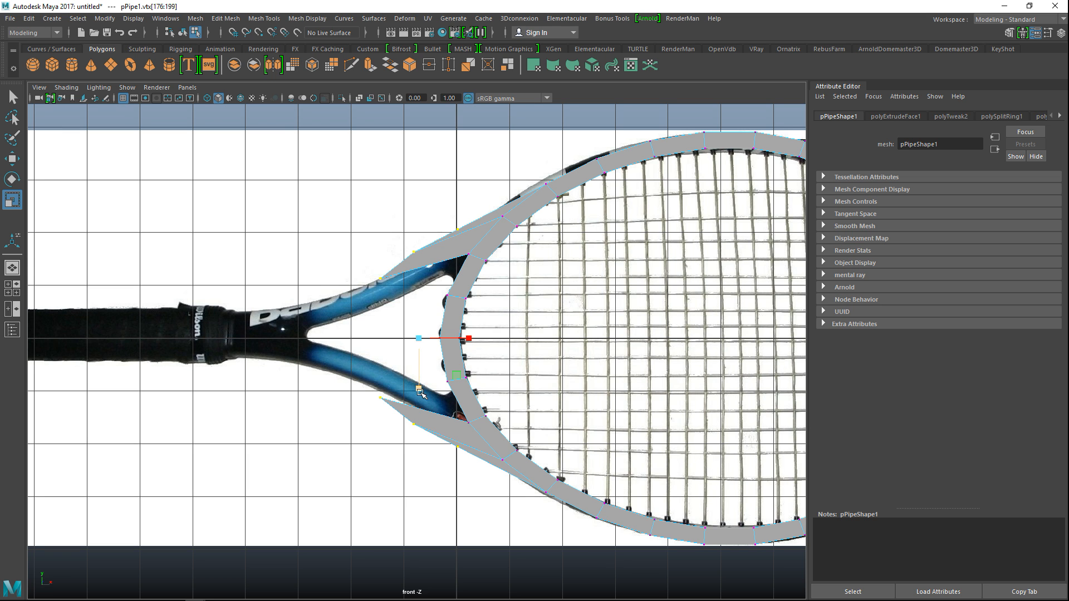
# Scale the innermost end vertices of both arms vertically together onto the inner edges of the reference throat
pyautogui.scroll(3, 420, 392)
pyautogui.scroll(2, 418, 356)
pyautogui.moveTo(406, 241); pyautogui.dragTo(507, 494)
pyautogui.moveTo(405, 240); pyautogui.dragTo(434, 246, button='right')
pyautogui.moveTo(456, 197); pyautogui.dragTo(399, 201, button='right')
pyautogui.moveTo(382, 233); pyautogui.dragTo(429, 288)
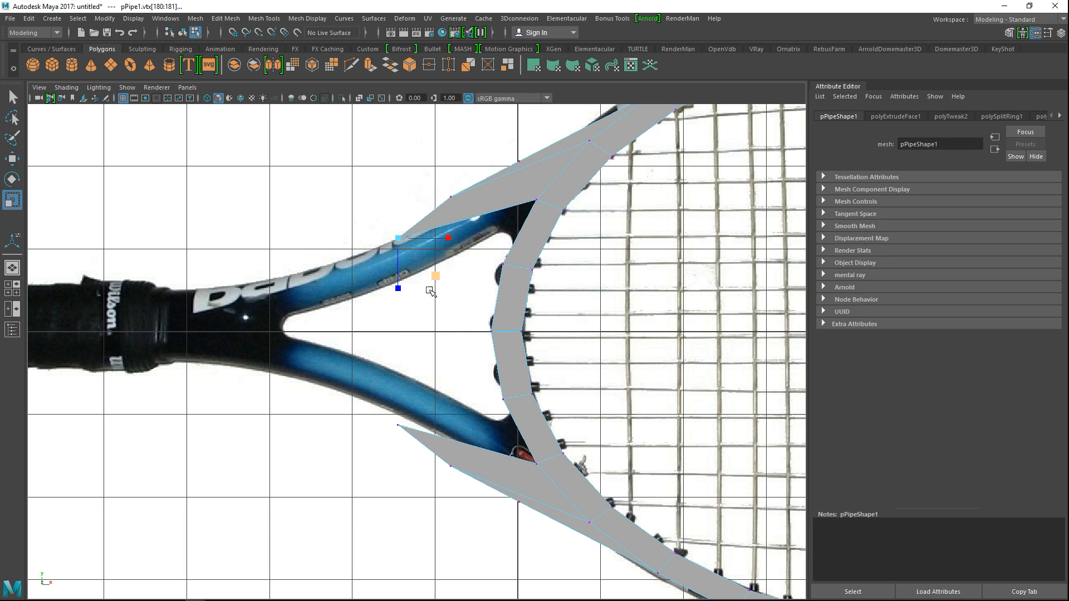
pyautogui.keyDown('shift'); pyautogui.moveTo(413, 433); pyautogui.dragTo(412, 432); pyautogui.keyUp('shift')
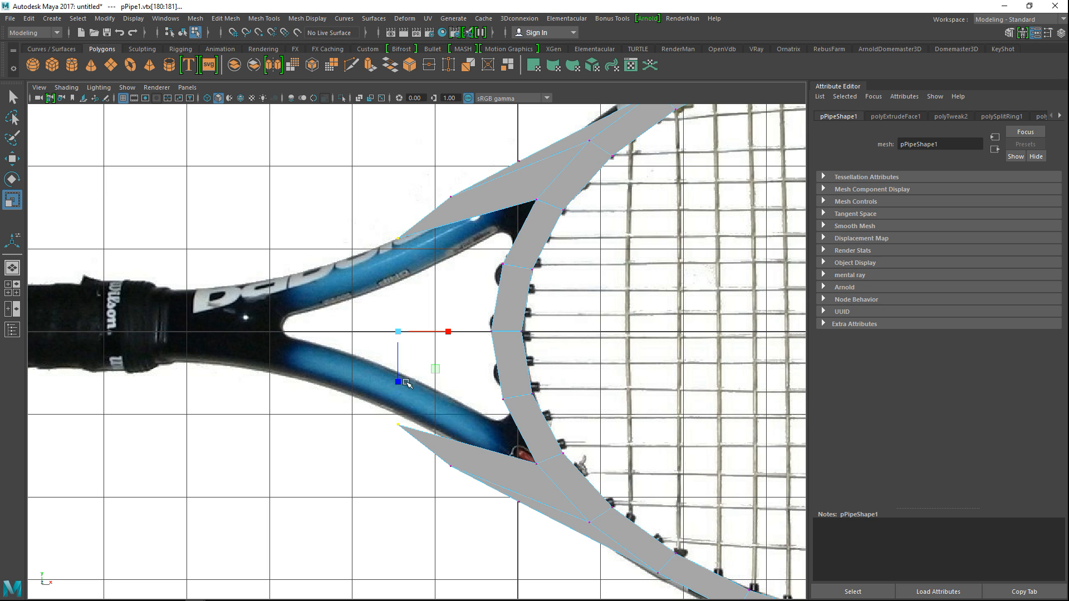
pyautogui.moveTo(401, 378); pyautogui.dragTo(409, 358)
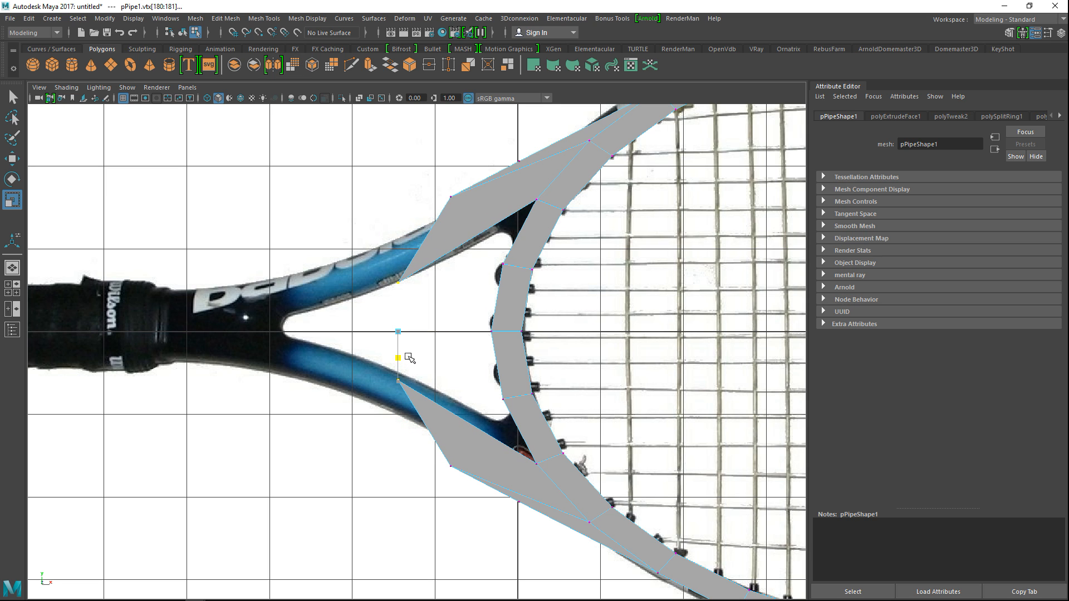
pyautogui.moveTo(410, 357); pyautogui.dragTo(410, 357)
# Scale the middle and outermost end vertex pairs vertically together to follow the outer edges of the reference throat
pyautogui.moveTo(460, 209); pyautogui.dragTo(460, 210)
pyautogui.keyDown('shift'); pyautogui.moveTo(473, 493); pyautogui.dragTo(473, 492); pyautogui.keyUp('shift')
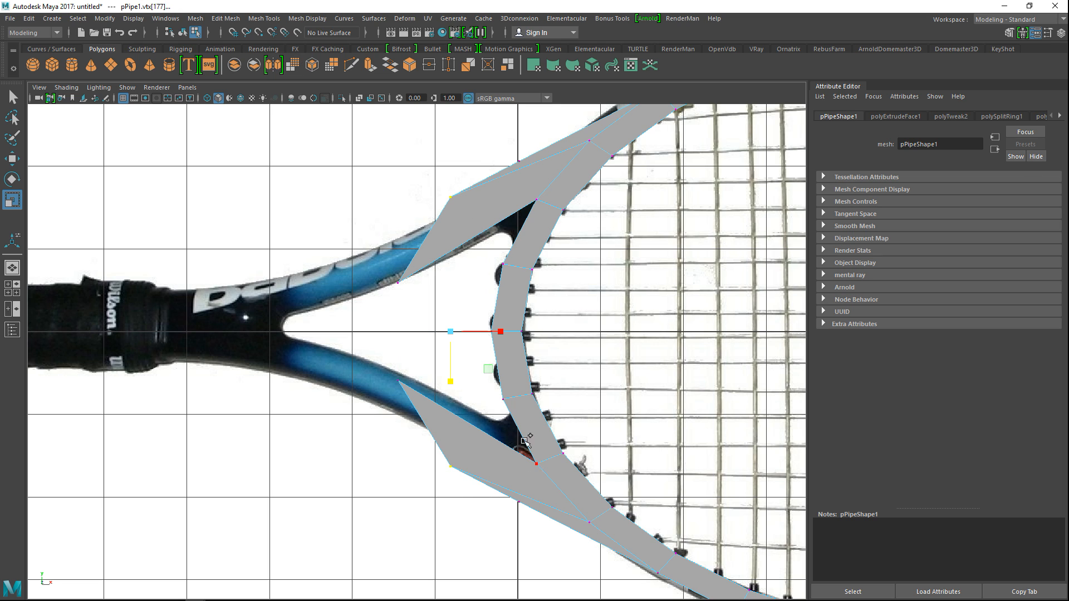
pyautogui.moveTo(451, 384); pyautogui.dragTo(451, 379)
pyautogui.click(519, 161)
pyautogui.keyDown('shift'); pyautogui.moveTo(542, 528); pyautogui.dragTo(541, 529); pyautogui.keyUp('shift')
pyautogui.moveTo(520, 385); pyautogui.dragTo(527, 381)
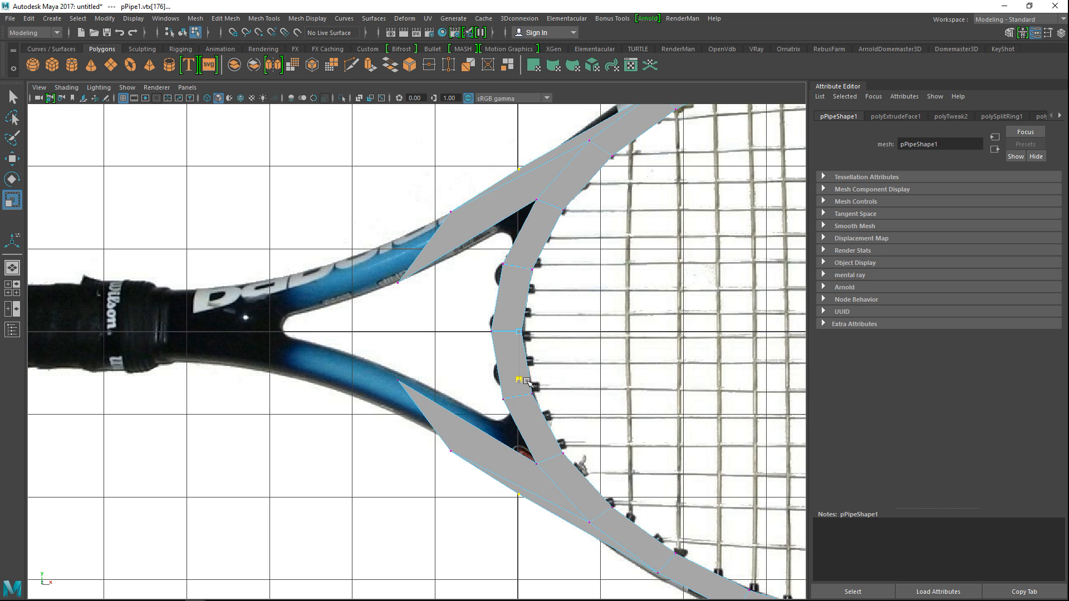
pyautogui.moveTo(527, 382); pyautogui.dragTo(527, 382)
# Switch to face mode in the perspective view and examine the extruded throat arms from several angles
pyautogui.click(13, 292)
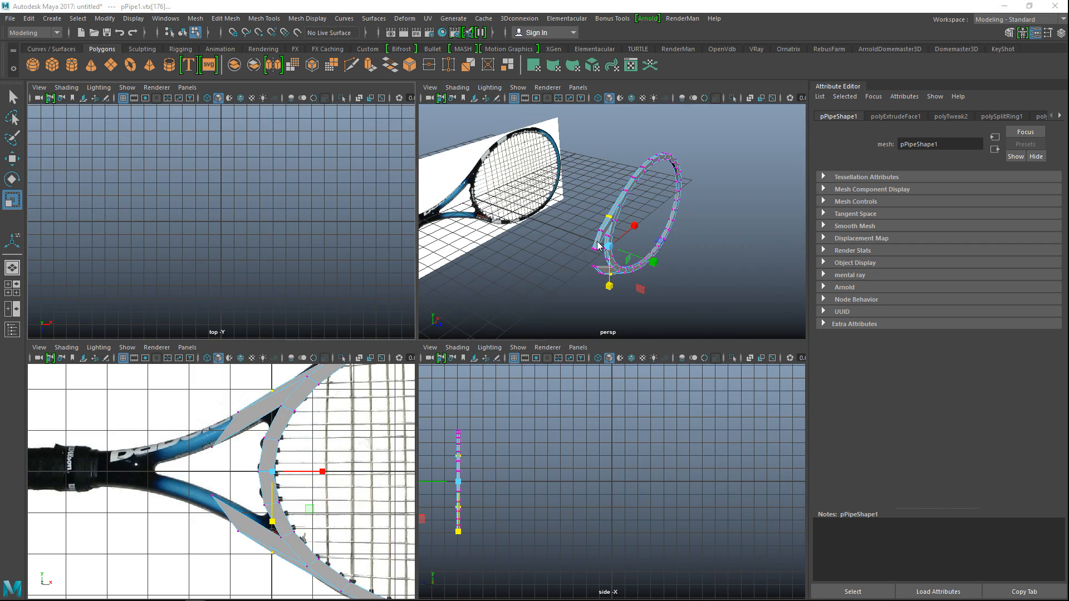
pyautogui.press('space')
pyautogui.click(601, 412)
pyautogui.keyDown('alt'); pyautogui.moveTo(601, 412); pyautogui.dragTo(406, 381); pyautogui.keyUp('alt')
pyautogui.moveTo(311, 300); pyautogui.dragTo(313, 307, button='right')
pyautogui.scroll(5, 439, 372)
pyautogui.keyDown('alt'); pyautogui.moveTo(439, 372); pyautogui.dragTo(429, 374); pyautogui.keyUp('alt')
pyautogui.scroll(-5, 389, 262)
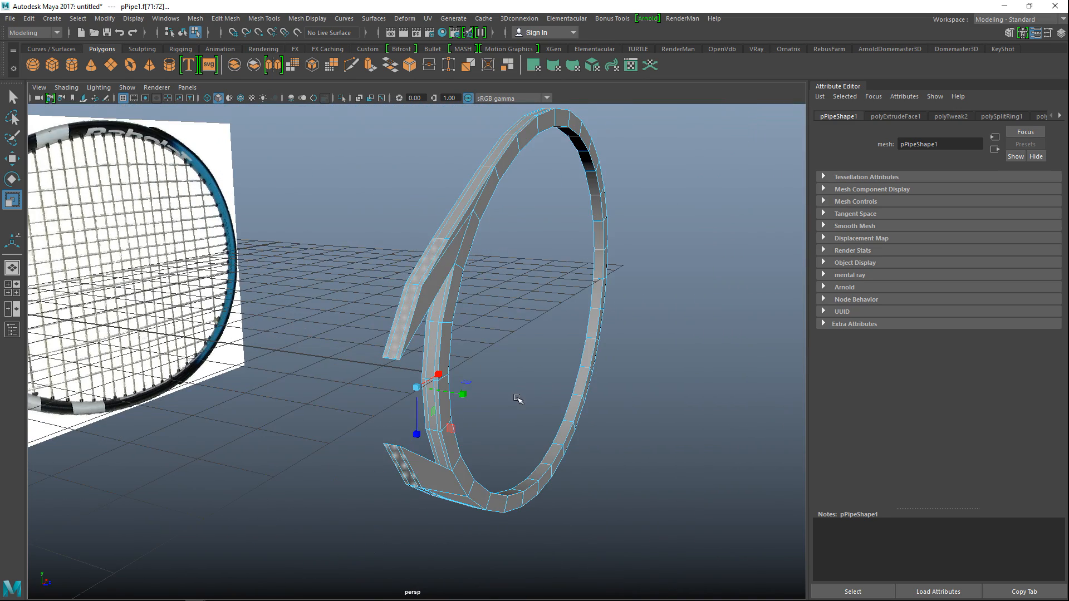
# Select the end faces of both throat arms and extrude them along the racket's length toward the handle
pyautogui.keyDown('alt'); pyautogui.moveTo(519, 399); pyautogui.dragTo(514, 406); pyautogui.keyUp('alt')
pyautogui.scroll(4, 485, 364)
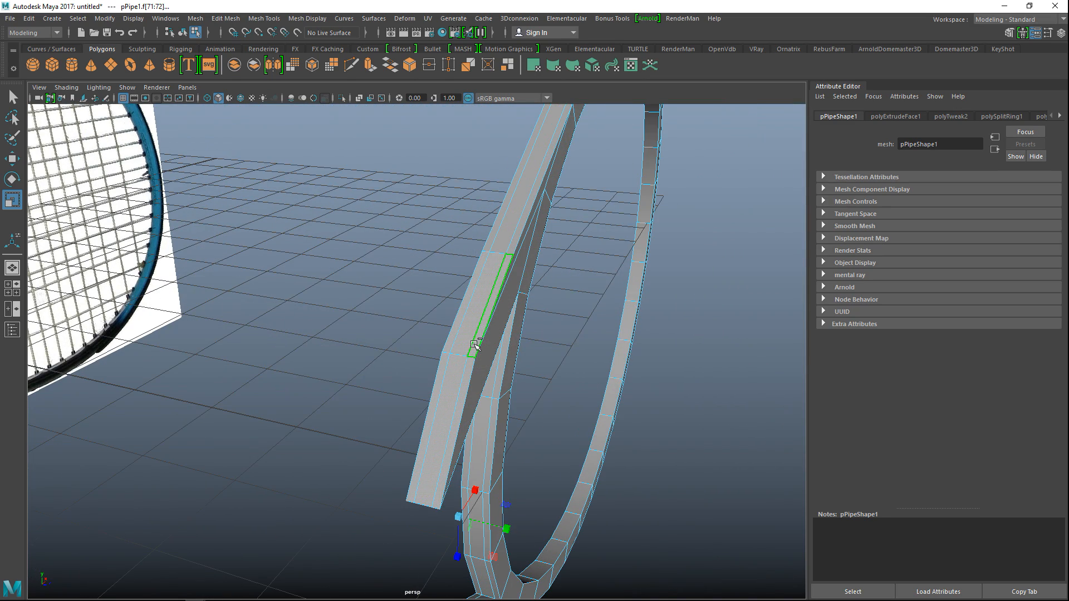
pyautogui.click(449, 338)
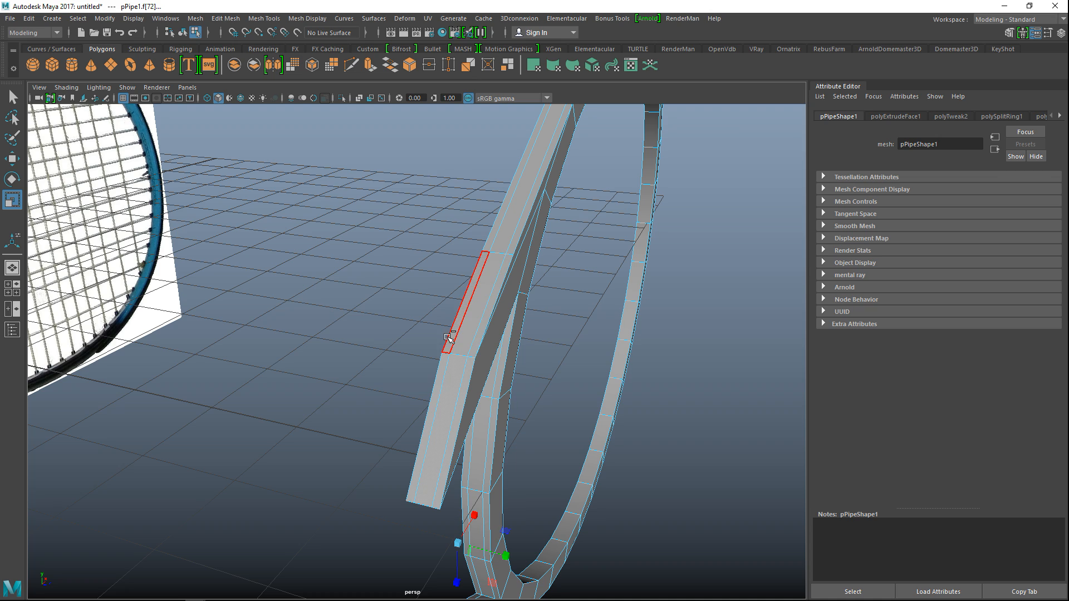
pyautogui.keyDown('alt'); pyautogui.moveTo(604, 431); pyautogui.dragTo(593, 402); pyautogui.keyUp('alt')
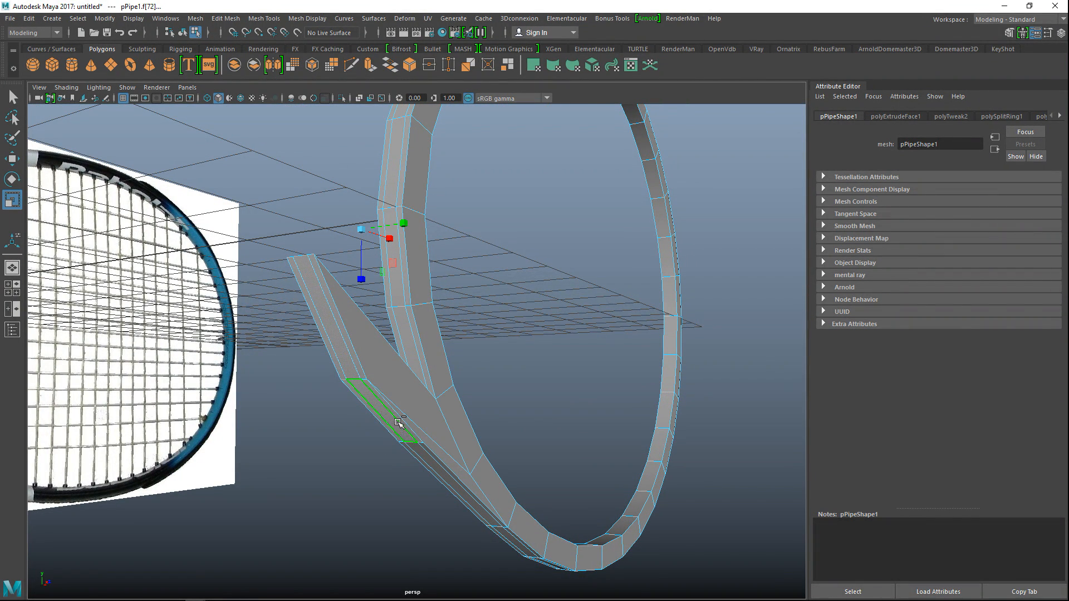
pyautogui.keyDown('alt'); pyautogui.moveTo(382, 425); pyautogui.dragTo(493, 434); pyautogui.keyUp('alt')
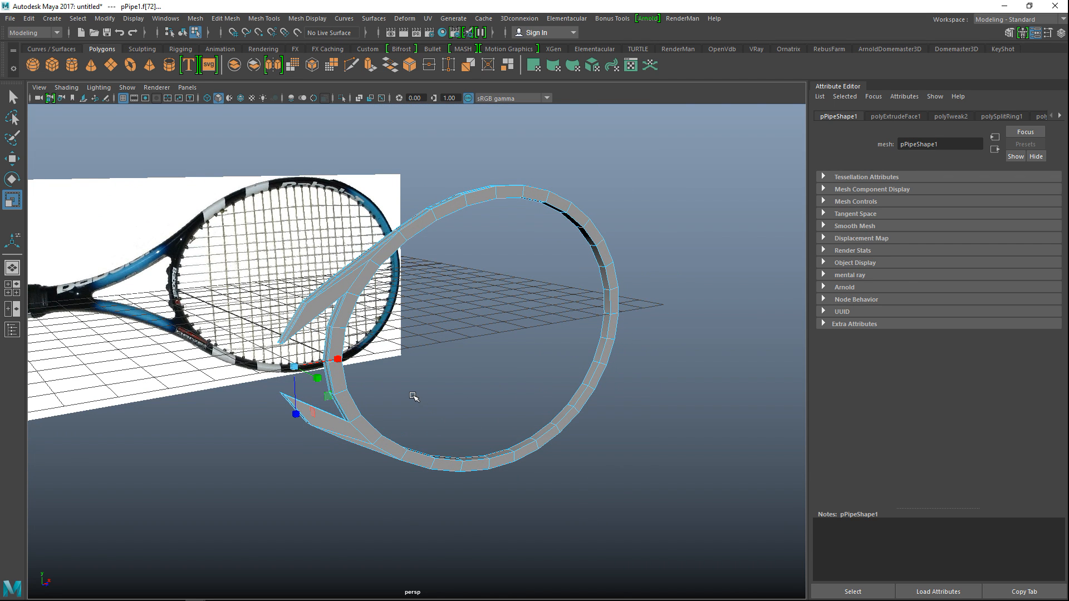
pyautogui.hotkey('ctrl', 'e')
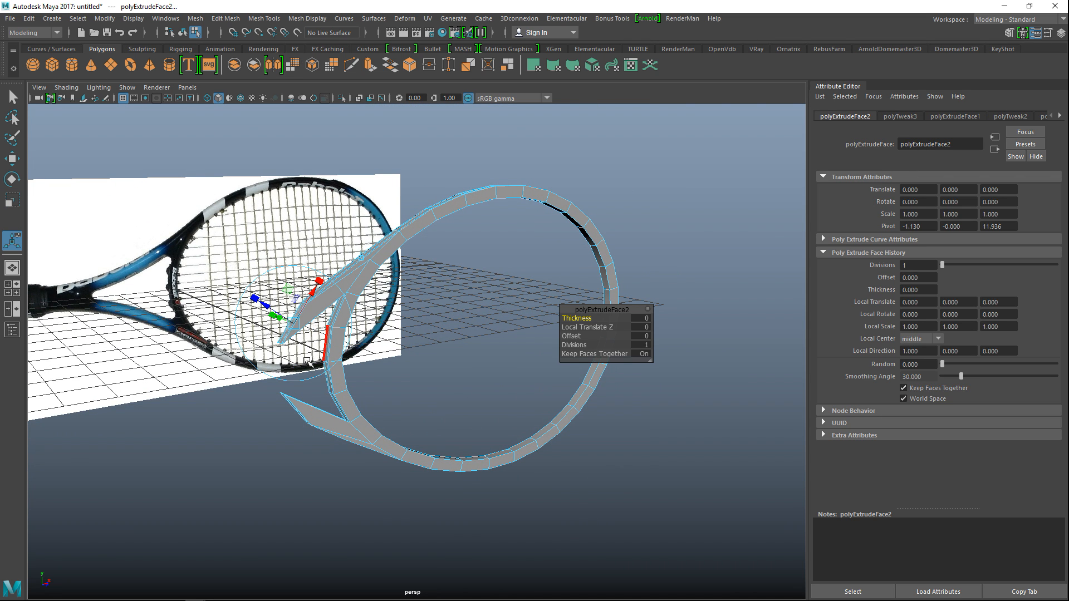
pyautogui.press('w')
pyautogui.moveTo(343, 361); pyautogui.dragTo(295, 326)
# In the front view, scale the newly extruded arm ends vertically together to follow the reference throat
pyautogui.click(12, 288)
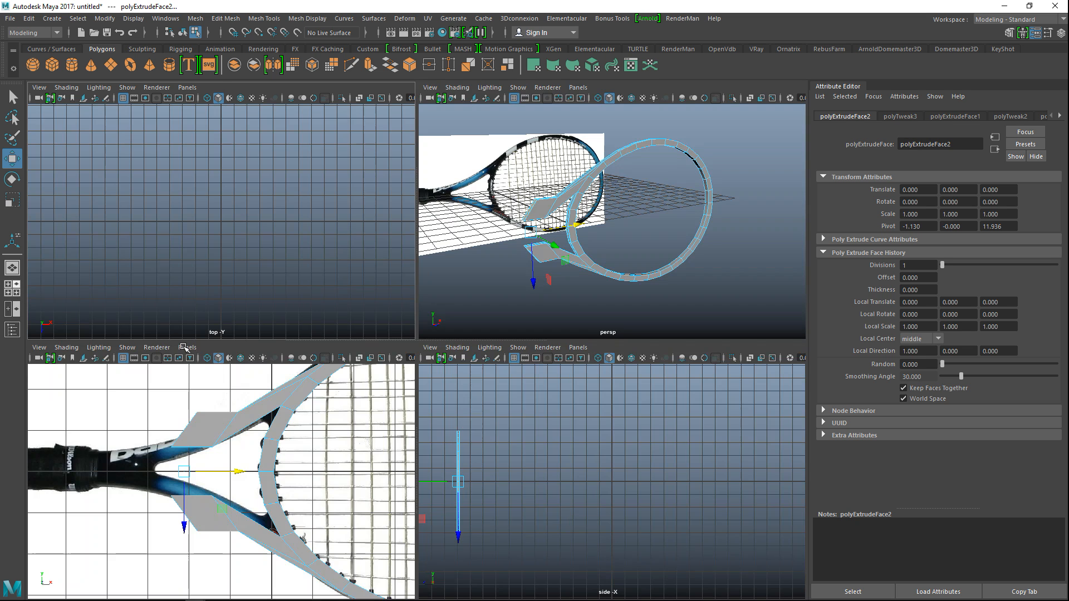
pyautogui.press('space')
pyautogui.keyDown('alt'); pyautogui.moveTo(485, 403); pyautogui.dragTo(559, 443, button='middle'); pyautogui.keyUp('alt')
pyautogui.press('r')
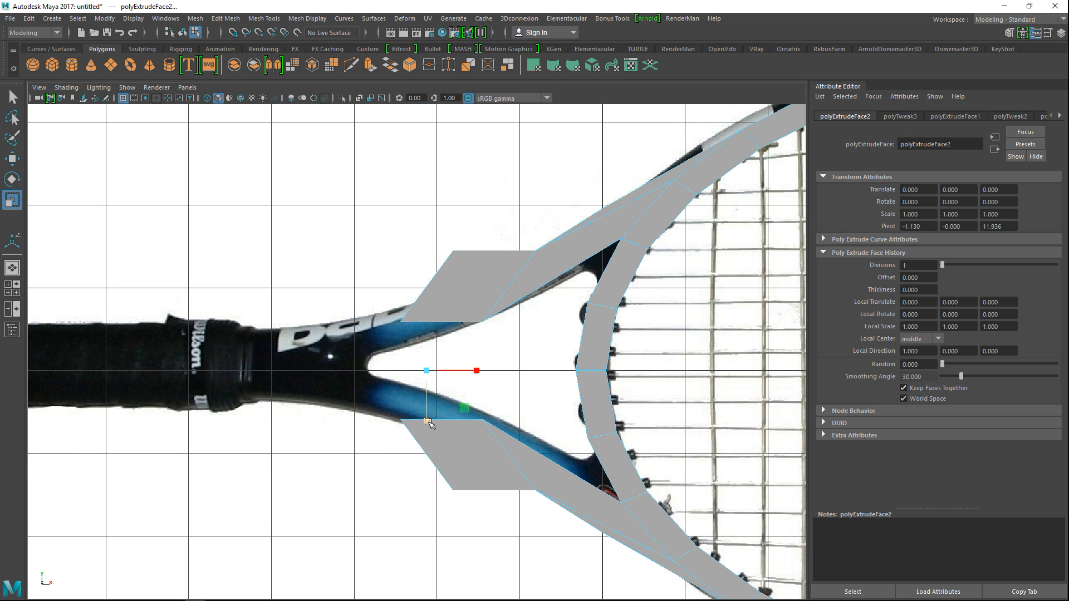
pyautogui.moveTo(428, 422); pyautogui.dragTo(424, 407)
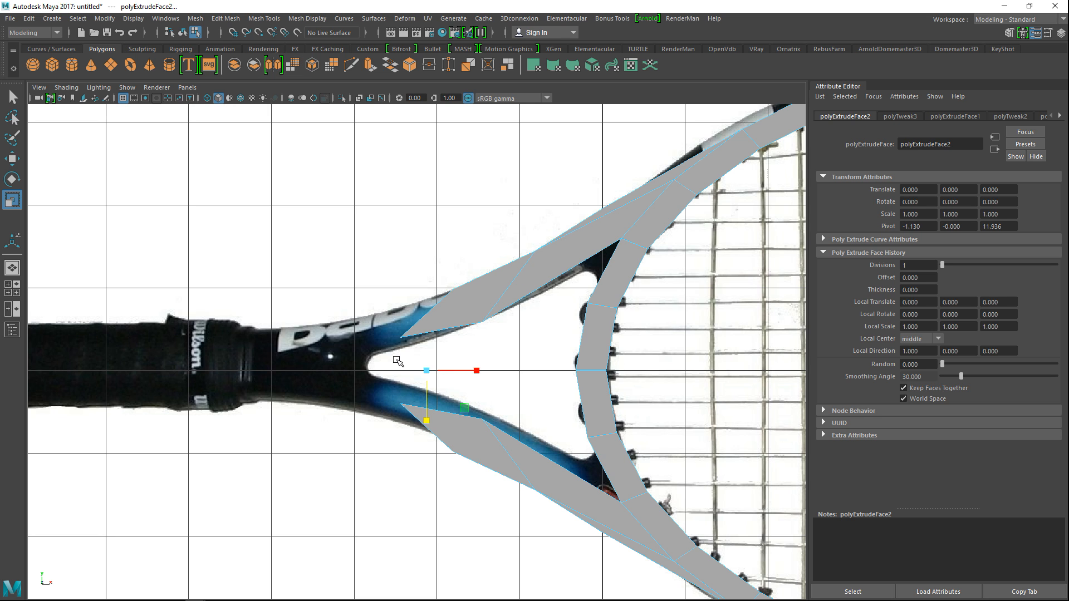
# Select the inner end vertices of both arms and move them horizontally back toward the racket head
pyautogui.moveTo(395, 261); pyautogui.dragTo(351, 267, button='right')
pyautogui.click(431, 364)
pyautogui.keyDown('shift'); pyautogui.moveTo(406, 409); pyautogui.dragTo(407, 410); pyautogui.keyUp('shift')
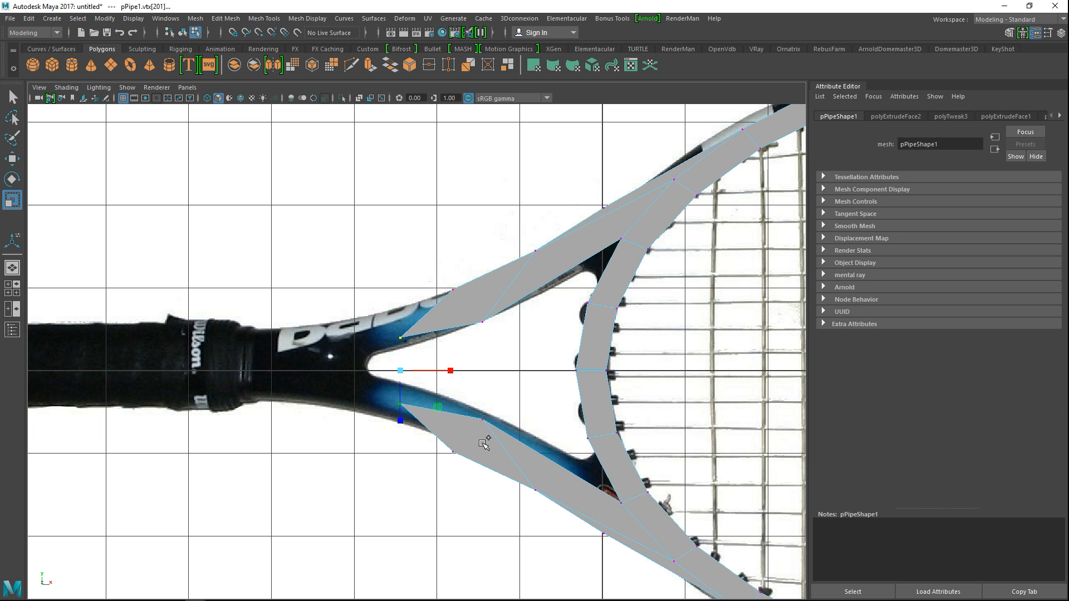
pyautogui.press('w')
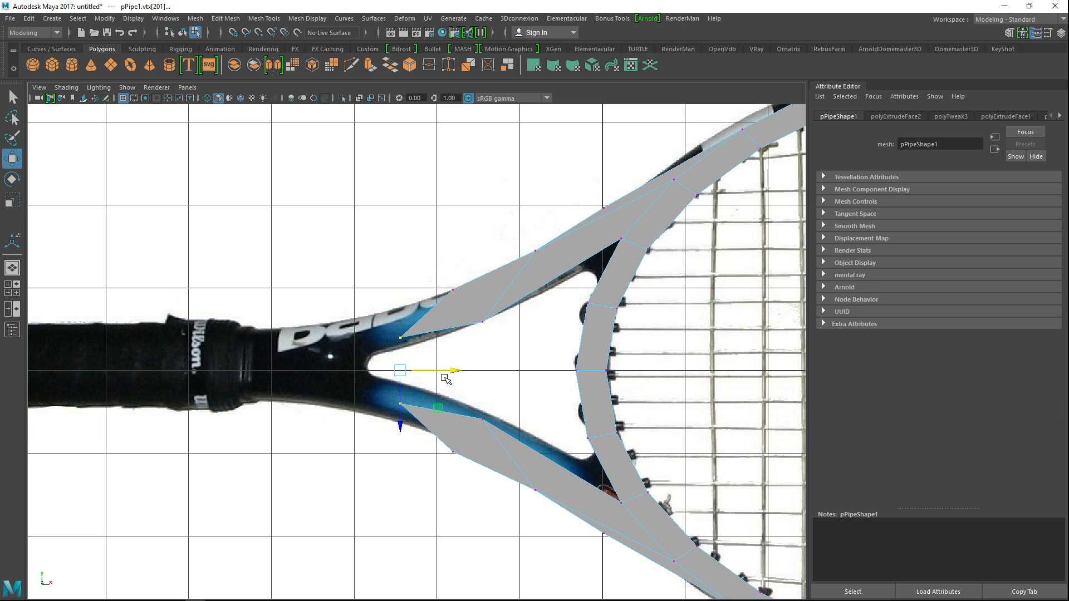
pyautogui.moveTo(453, 371); pyautogui.dragTo(488, 371)
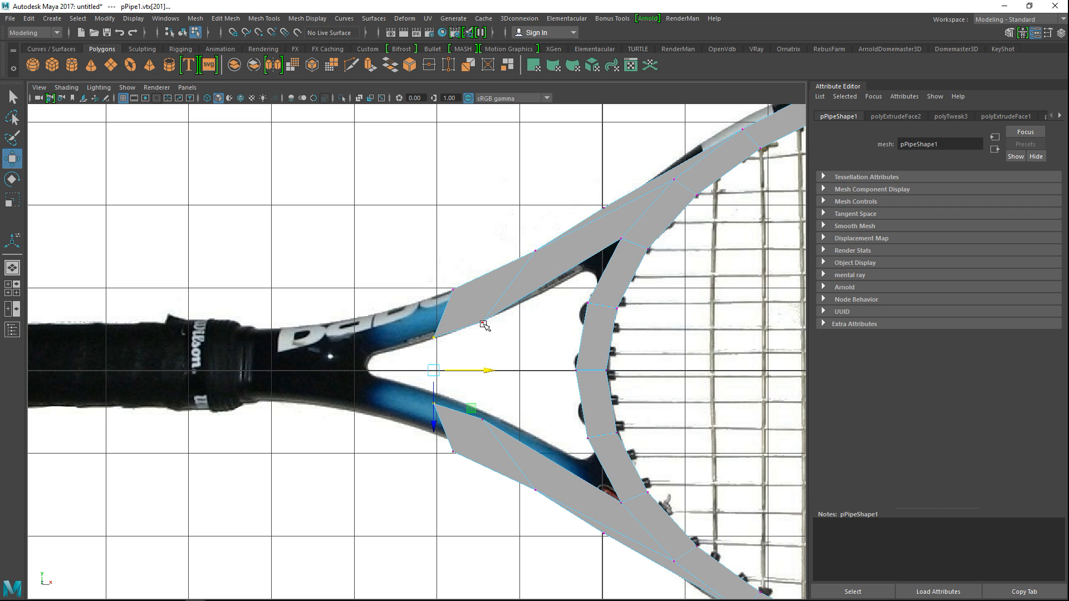
# Move the inner vertex pair of the preceding arm section toward the head and scale it vertically apart onto the reference's inner edges
pyautogui.moveTo(479, 320); pyautogui.dragTo(544, 422)
pyautogui.moveTo(536, 372); pyautogui.dragTo(567, 372)
pyautogui.press('r')
pyautogui.moveTo(513, 423); pyautogui.dragTo(512, 441)
pyautogui.click(512, 439)
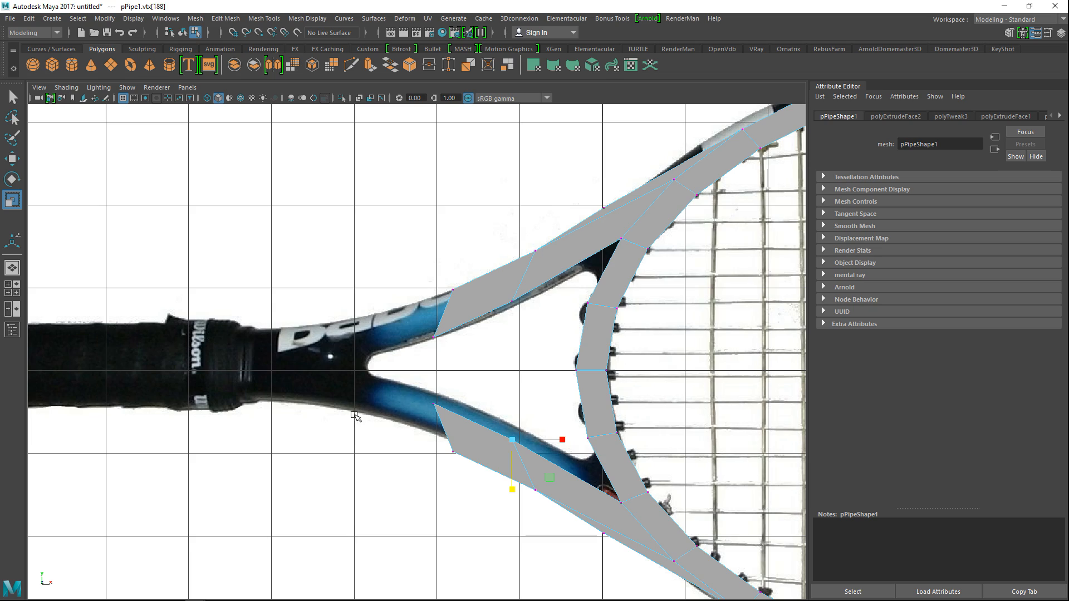
# In the perspective view, switch to face mode and extrude the end faces of both arms another section toward the handle
pyautogui.click(6, 289)
pyautogui.press('space')
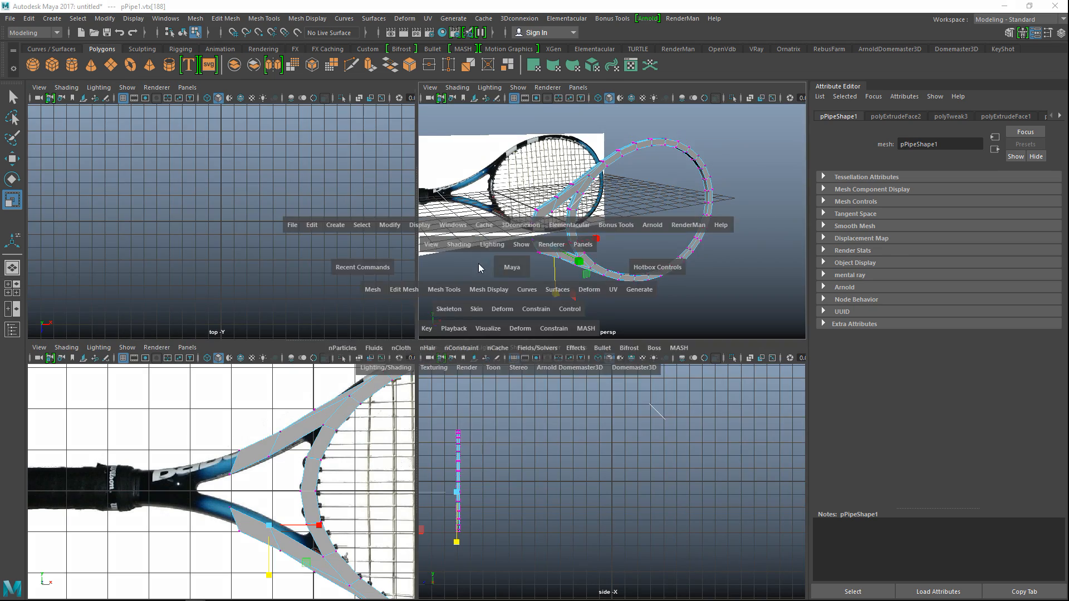
pyautogui.keyDown('alt'); pyautogui.moveTo(430, 362); pyautogui.dragTo(471, 333); pyautogui.keyUp('alt')
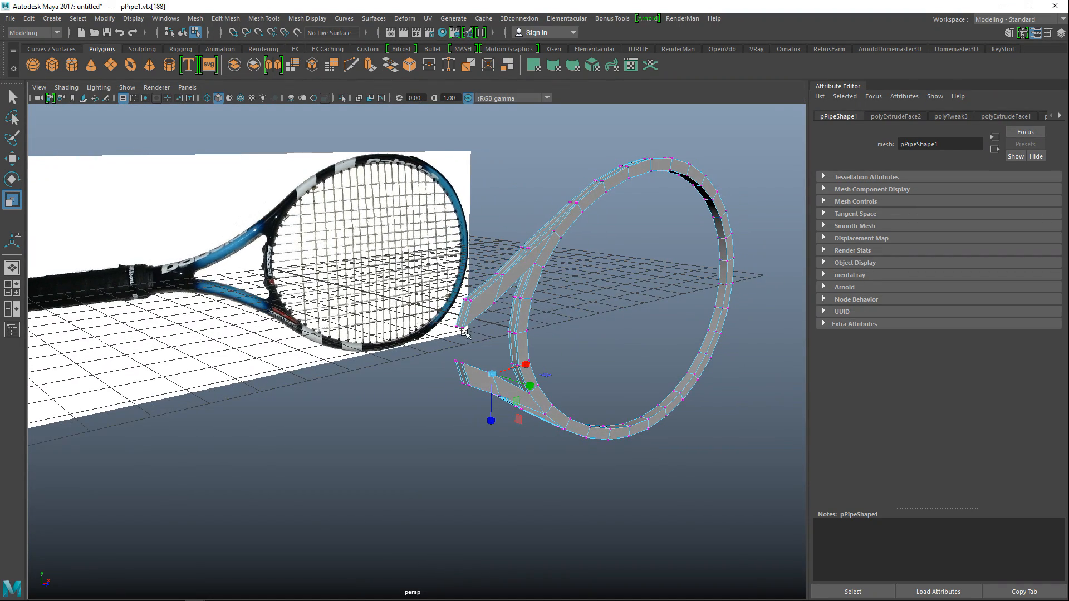
pyautogui.scroll(5, 466, 323)
pyautogui.moveTo(550, 262); pyautogui.dragTo(548, 288, button='right')
pyautogui.click(545, 267)
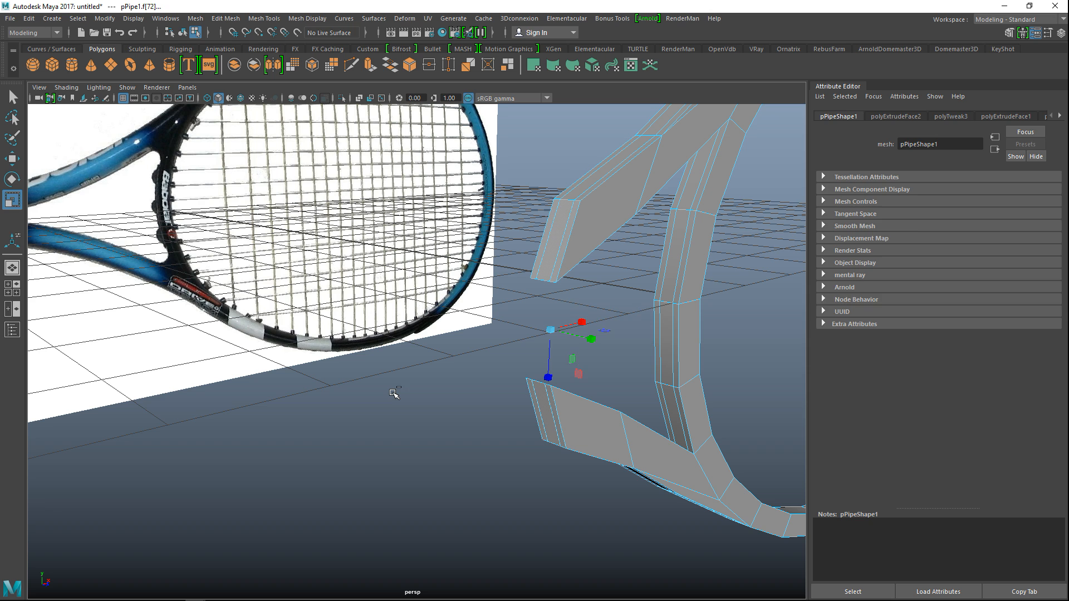
pyautogui.hotkey('ctrl', 'e')
pyautogui.press('w')
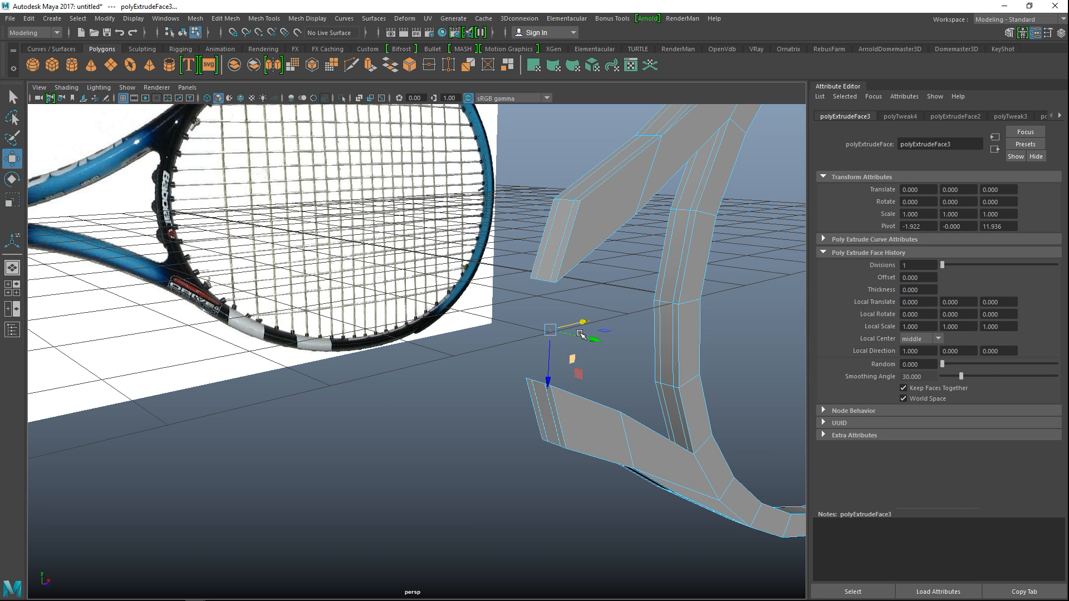
pyautogui.moveTo(583, 322); pyautogui.dragTo(536, 333)
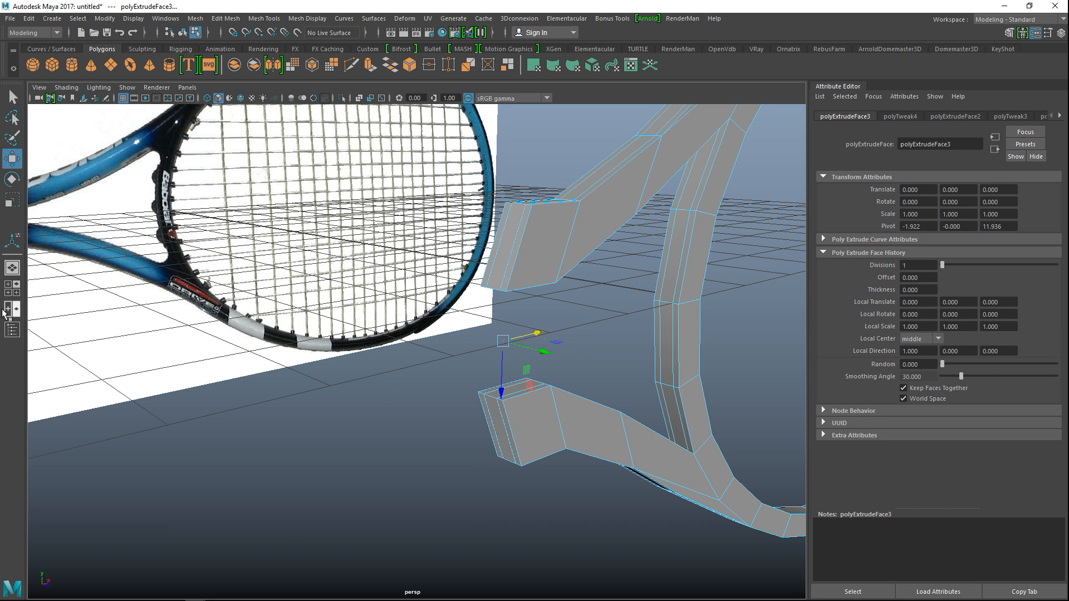
# In the front view, move the extruded ends farther to the throat's fork and scale them vertically together
pyautogui.click(15, 293)
pyautogui.press('space')
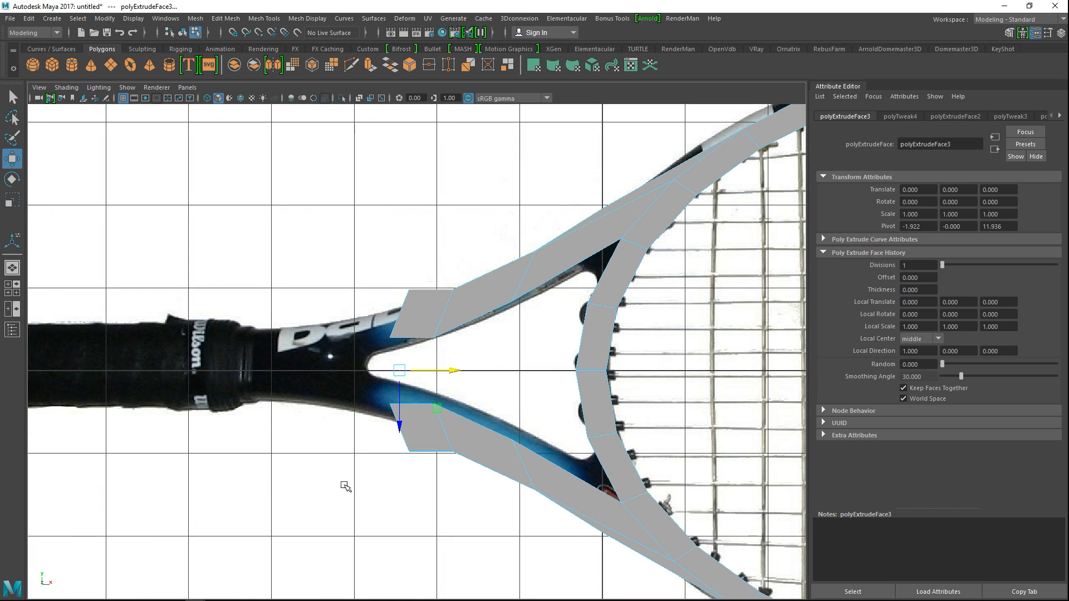
pyautogui.keyDown('alt'); pyautogui.moveTo(334, 486); pyautogui.dragTo(361, 458, button='middle'); pyautogui.keyUp('alt')
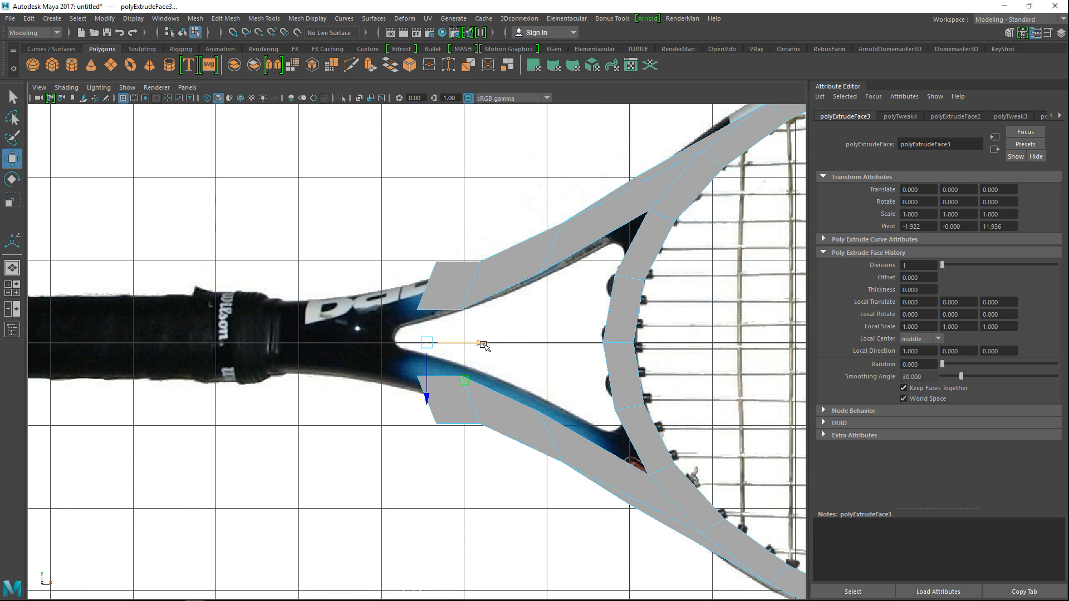
pyautogui.moveTo(483, 346); pyautogui.dragTo(457, 348)
pyautogui.moveTo(461, 351); pyautogui.dragTo(463, 352)
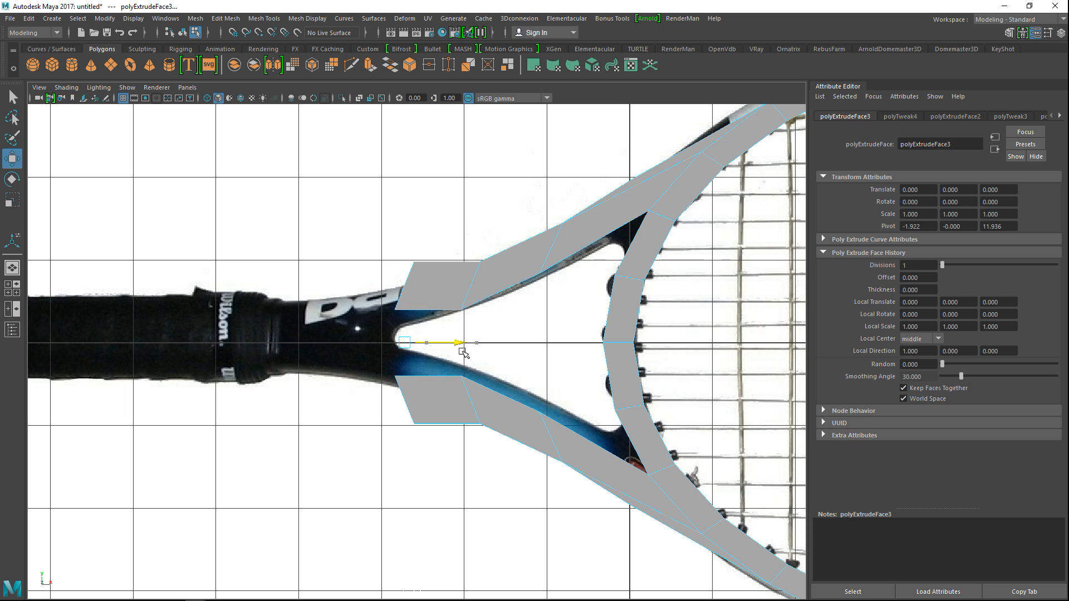
pyautogui.press('r')
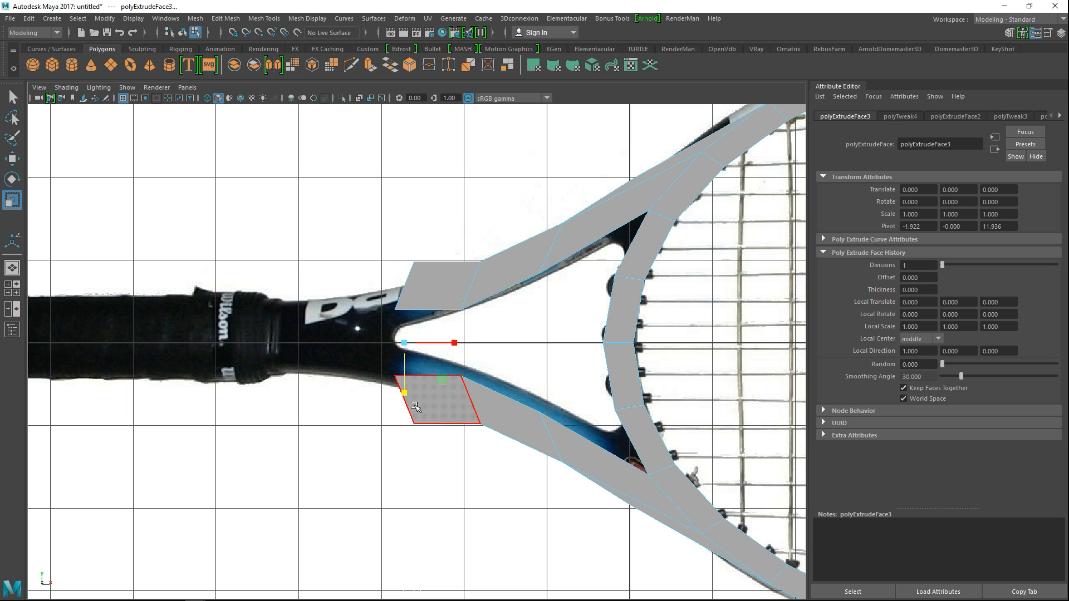
pyautogui.moveTo(404, 394); pyautogui.dragTo(405, 381)
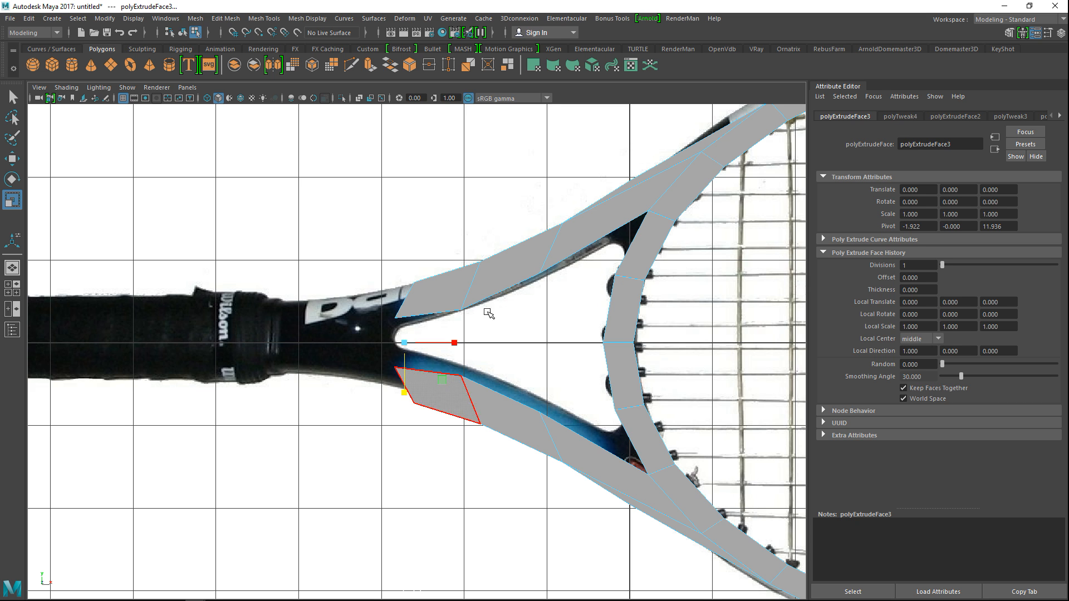
# Select the inner end vertices of both arms and scale them vertically together to fit the fork of the reference throat
pyautogui.scroll(2, 388, 355)
pyautogui.moveTo(396, 310); pyautogui.dragTo(382, 312, button='right')
pyautogui.moveTo(382, 306); pyautogui.dragTo(407, 327)
pyautogui.moveTo(368, 361)
pyautogui.keyDown('shift'); pyautogui.mouseDown()
pyautogui.moveTo(411, 388)
pyautogui.moveTo(390, 386)
pyautogui.moveTo(391, 365)
pyautogui.moveTo(389, 375)
pyautogui.mouseUp(); pyautogui.keyUp('shift')
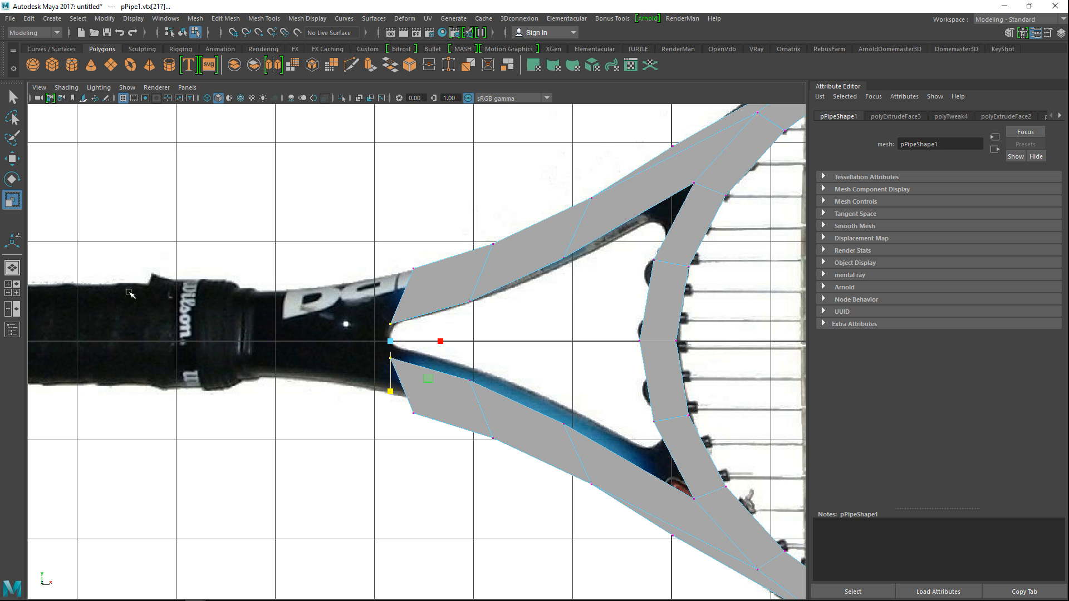
# Return to face mode in the perspective view and extrude both arm ends past the throat's fork toward the handle
pyautogui.click(12, 288)
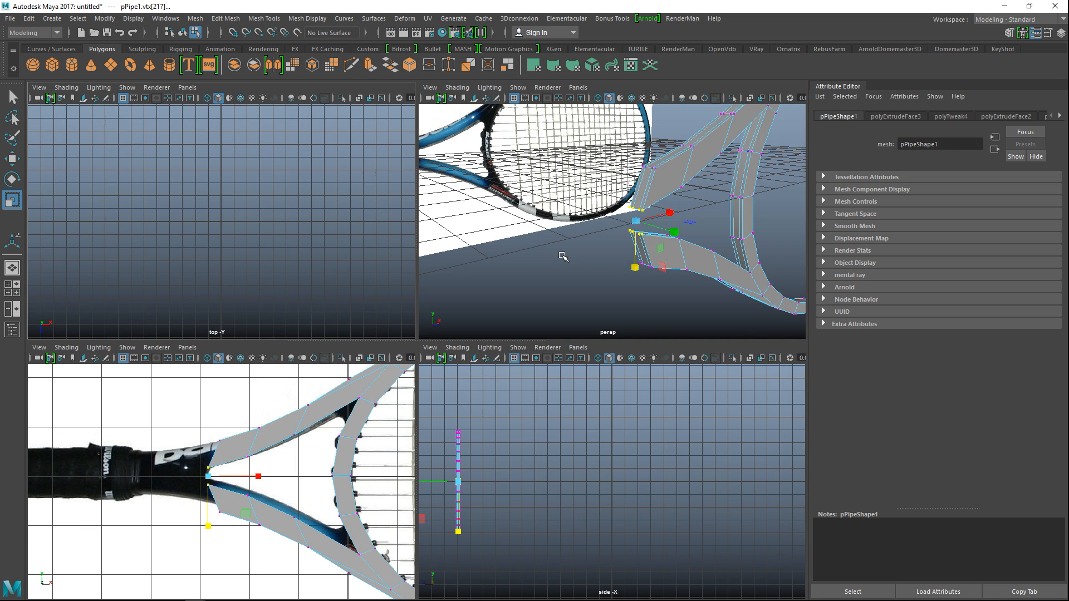
pyautogui.press('space')
pyautogui.moveTo(472, 297); pyautogui.dragTo(474, 284, button='right')
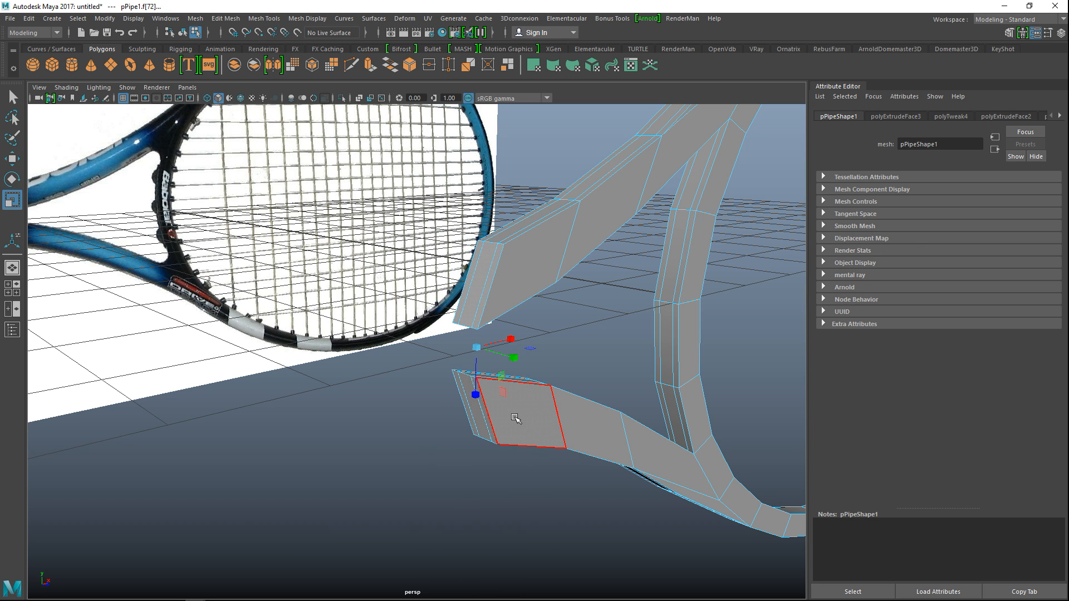
pyautogui.hotkey('ctrl', 'e')
pyautogui.press('w')
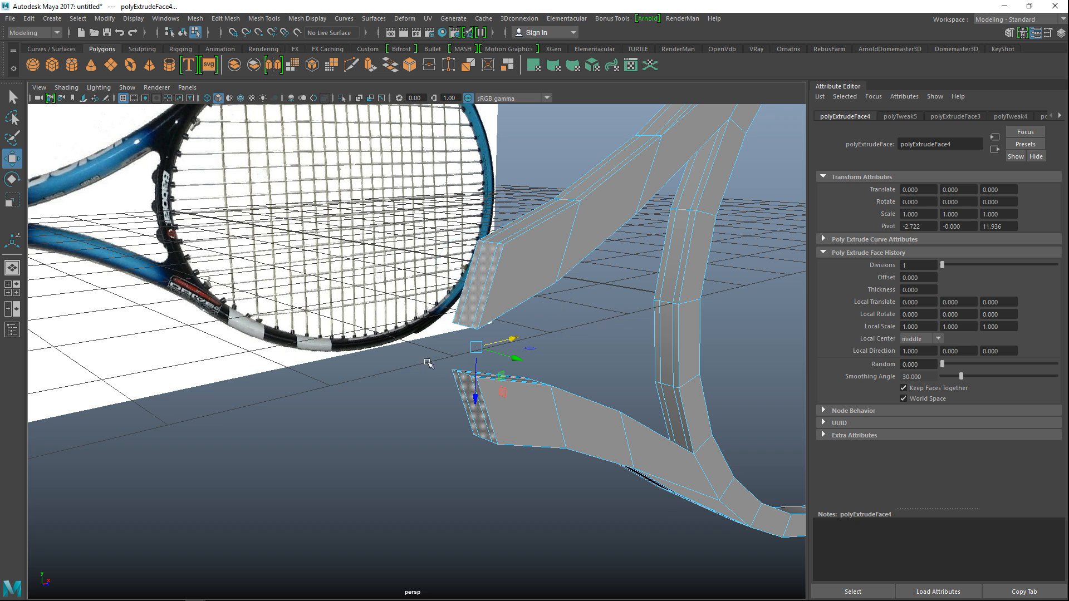
pyautogui.moveTo(513, 339); pyautogui.dragTo(445, 355)
# In the front view, scale the ends extruded past the fork vertically together to match the shaft's outer edges
pyautogui.click(12, 288)
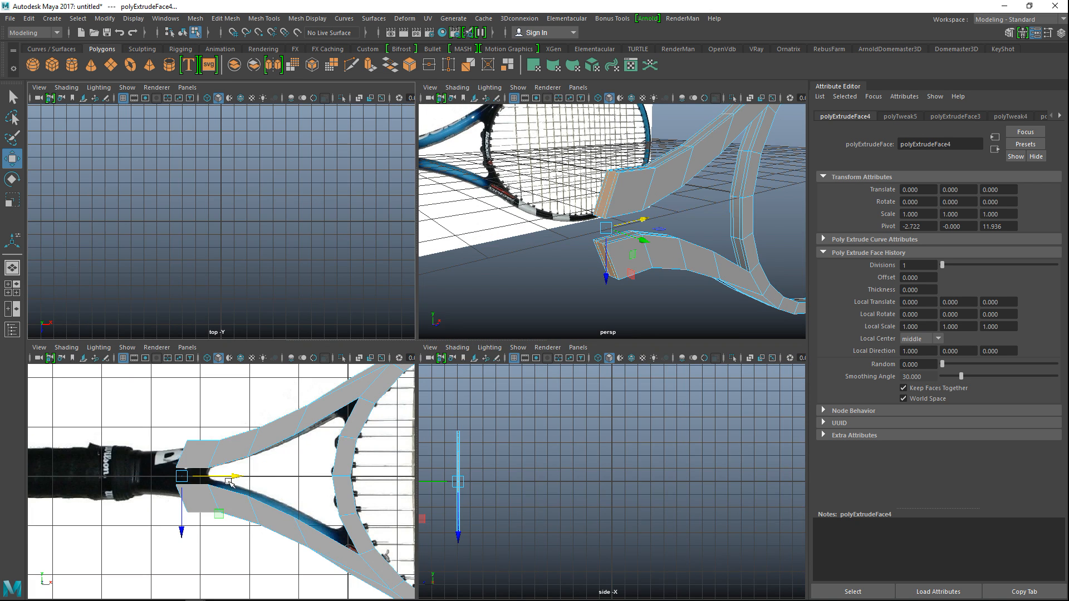
pyautogui.press('space')
pyautogui.scroll(2, 408, 501)
pyautogui.keyDown('alt'); pyautogui.moveTo(446, 503); pyautogui.dragTo(549, 493, button='middle'); pyautogui.keyUp('alt')
pyautogui.press('r')
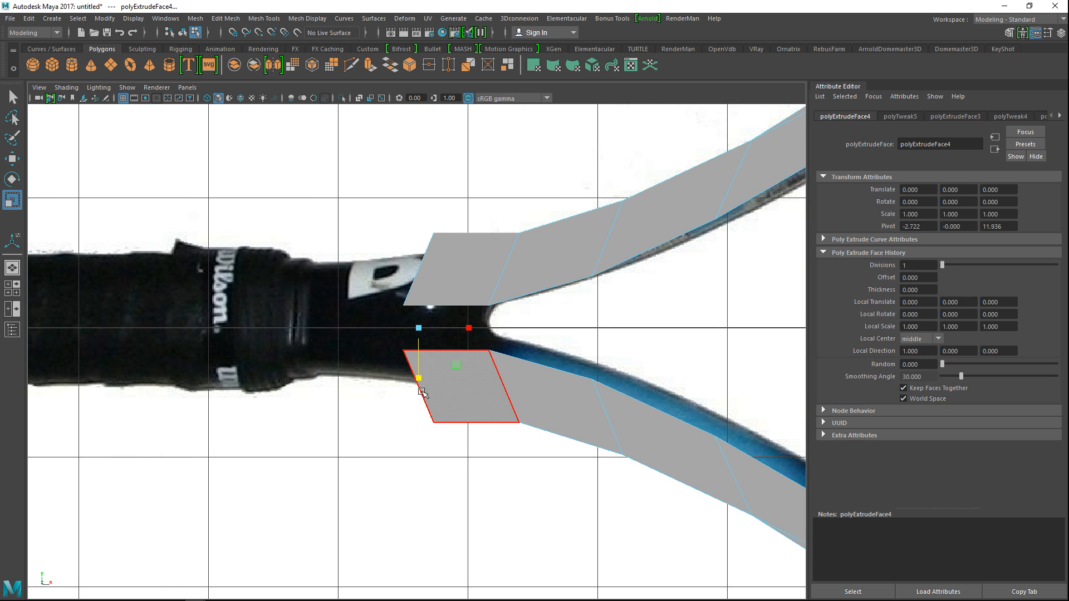
pyautogui.moveTo(418, 383)
pyautogui.mouseDown()
pyautogui.moveTo(418, 365)
pyautogui.moveTo(422, 378)
pyautogui.mouseUp()
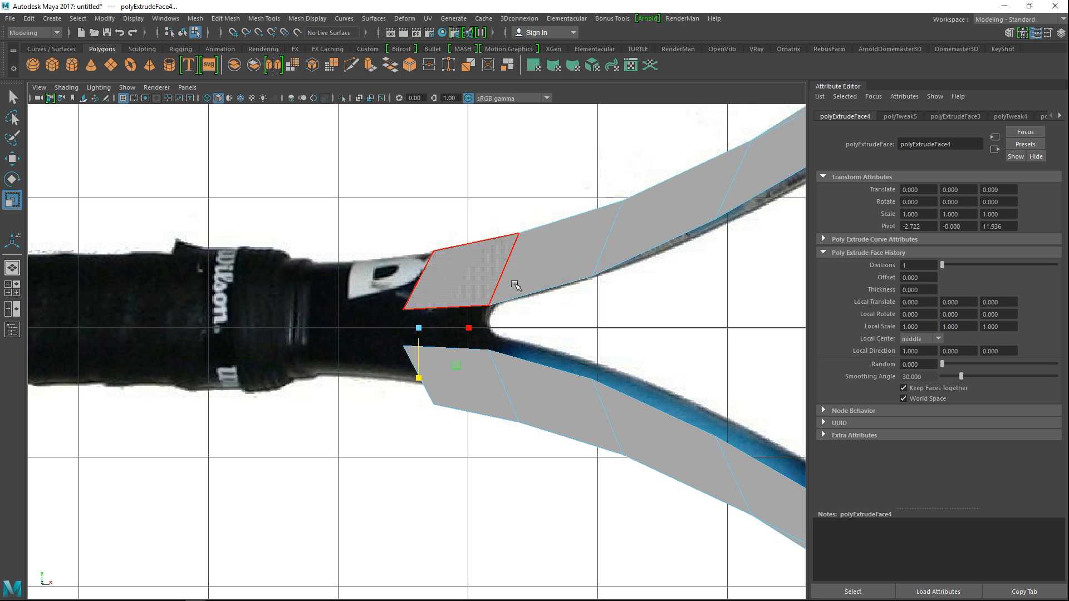
# Select the inner end vertices beyond the fork and move them toward the head to square off both arm ends
pyautogui.rightClick(403, 316)
pyautogui.moveTo(417, 341); pyautogui.dragTo(382, 257, button='right')
pyautogui.moveTo(378, 296); pyautogui.dragTo(428, 370)
pyautogui.press('w')
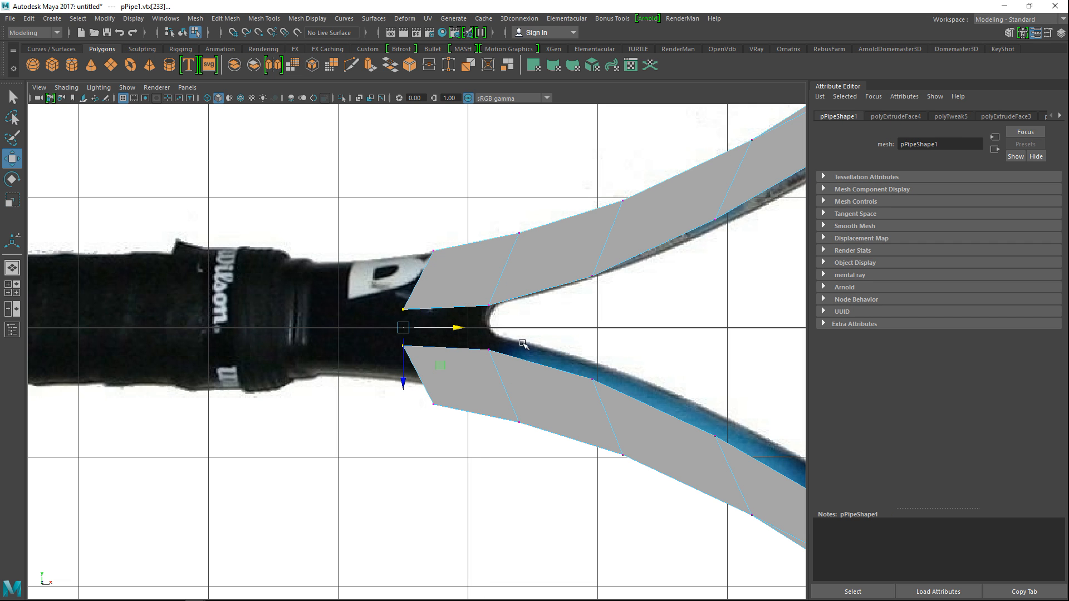
pyautogui.moveTo(457, 327); pyautogui.dragTo(487, 327)
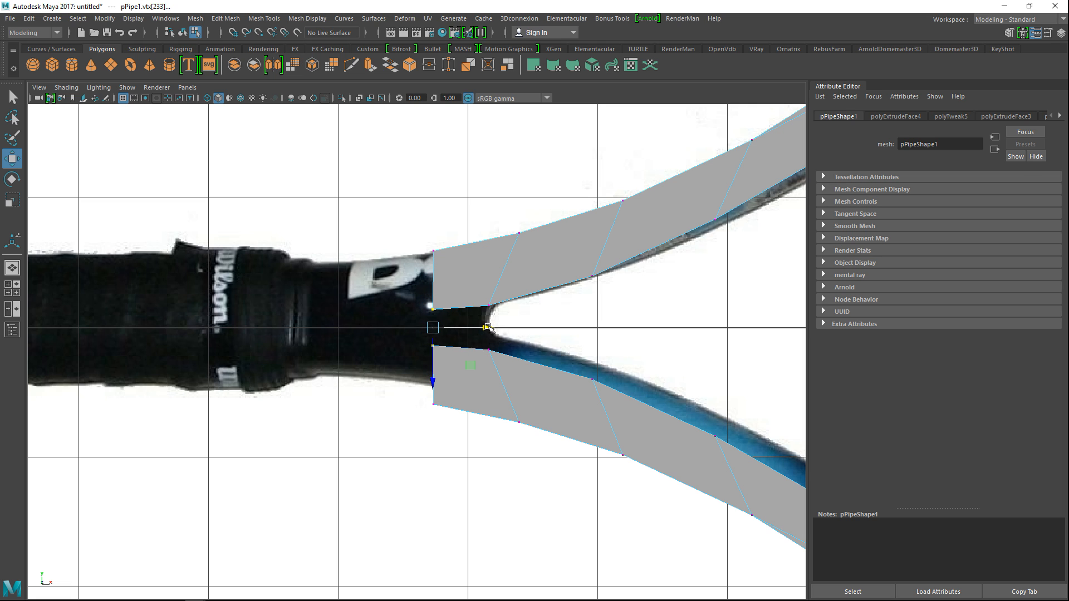
# In the perspective view, select the inner faces at the end of the upper arm that face the lower arm and delete them
pyautogui.press('space')
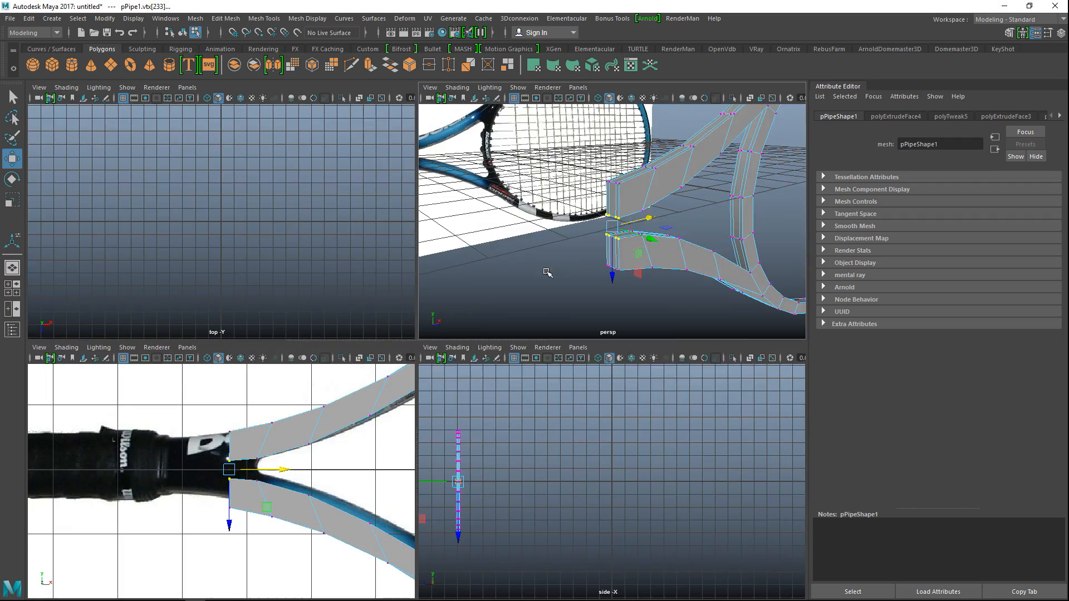
pyautogui.press('space')
pyautogui.scroll(5, 501, 389)
pyautogui.keyDown('alt'); pyautogui.moveTo(506, 423); pyautogui.dragTo(551, 523); pyautogui.keyUp('alt')
pyautogui.moveTo(306, 180); pyautogui.dragTo(306, 202, button='right')
pyautogui.click(307, 177)
pyautogui.click(476, 209)
pyautogui.click(293, 178)
pyautogui.keyDown('alt'); pyautogui.moveTo(329, 217); pyautogui.dragTo(328, 205); pyautogui.keyUp('alt')
pyautogui.scroll(5, 306, 225)
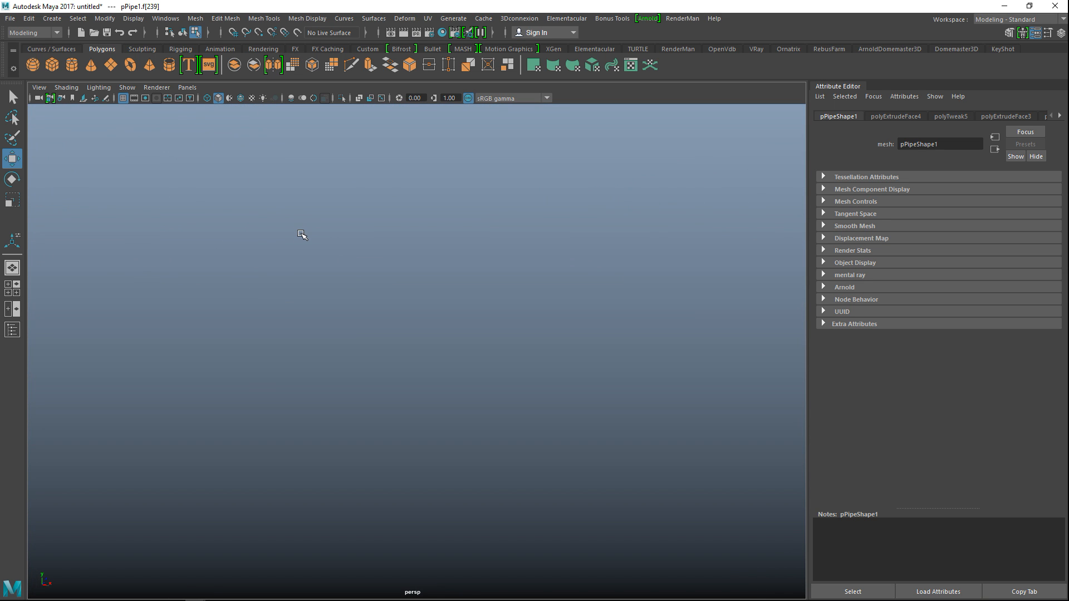
pyautogui.scroll(-5, 311, 222)
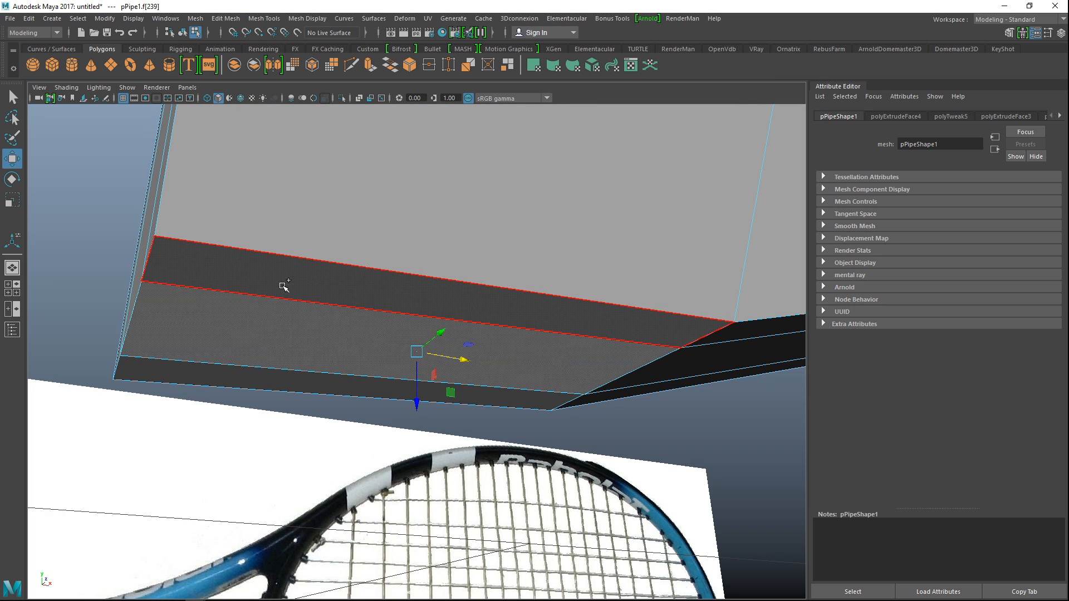
pyautogui.keyDown('shift'); pyautogui.click(281, 287); pyautogui.keyUp('shift')
pyautogui.keyDown('shift'); pyautogui.click(267, 382); pyautogui.keyUp('shift')
pyautogui.scroll(-3, 271, 379)
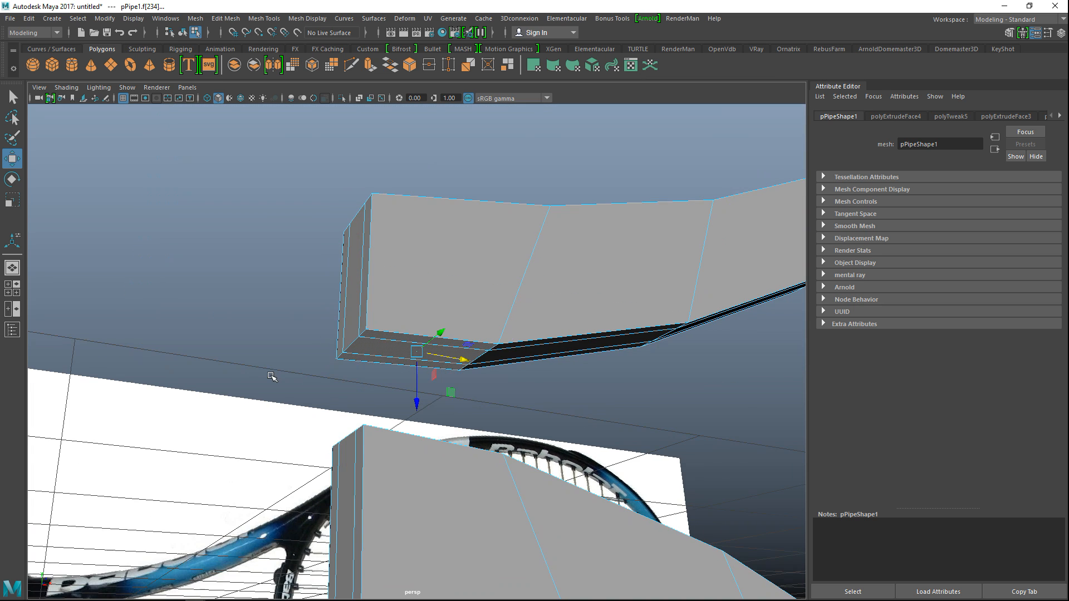
pyautogui.press('Delete')
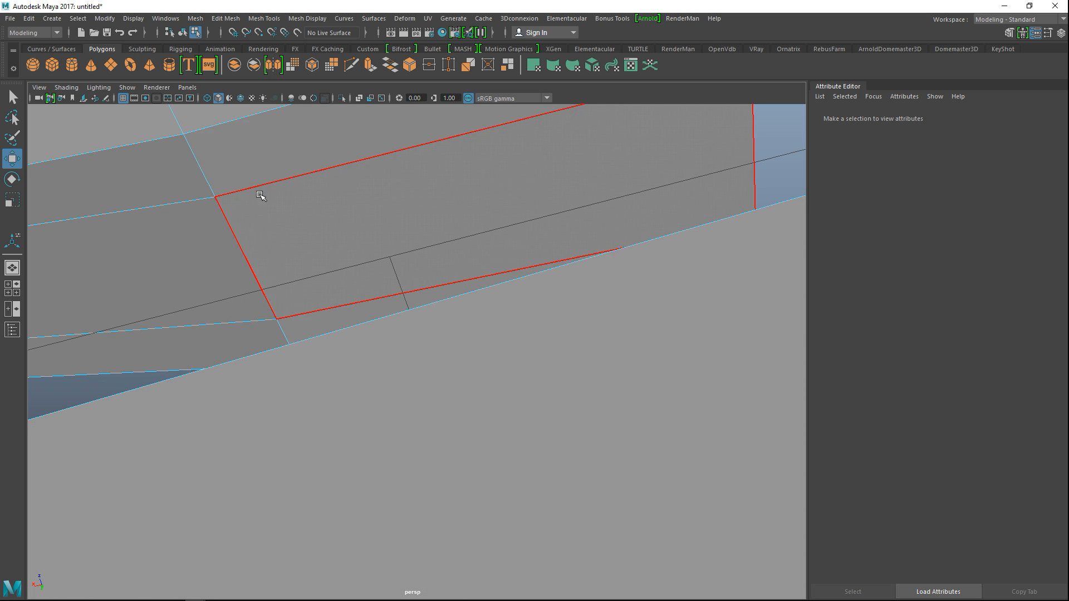
# Delete the matching inner faces at the end of the lower arm
pyautogui.click(265, 169)
pyautogui.keyDown('shift'); pyautogui.click(312, 329); pyautogui.keyUp('shift')
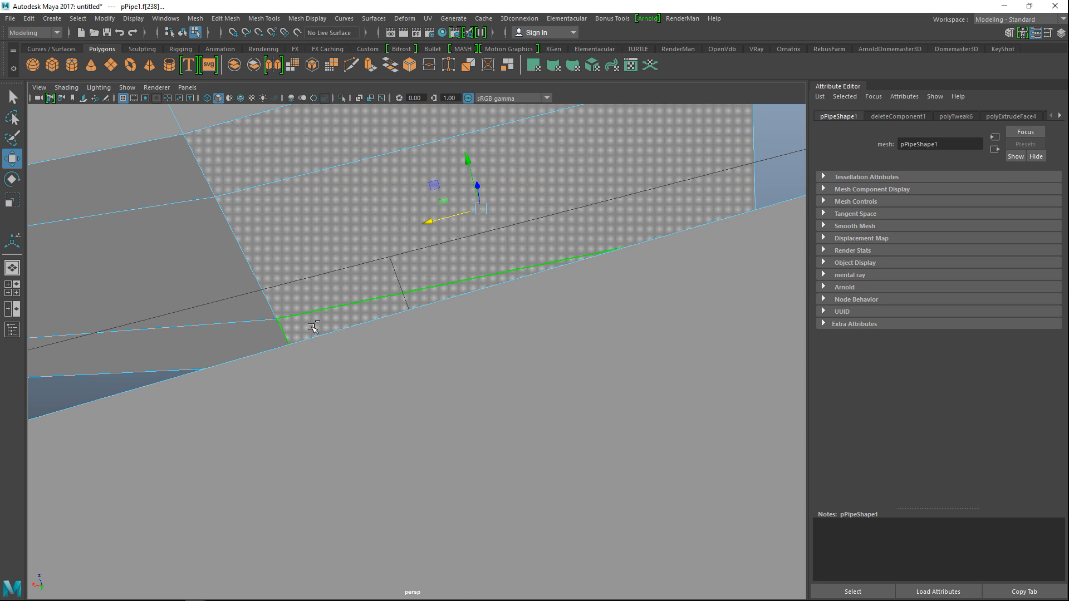
pyautogui.press('Delete')
# In edge mode, select the open border loops on the facing sides of both arm ends
pyautogui.keyDown('alt'); pyautogui.moveTo(322, 332); pyautogui.dragTo(318, 194); pyautogui.keyUp('alt')
pyautogui.scroll(6, 318, 194)
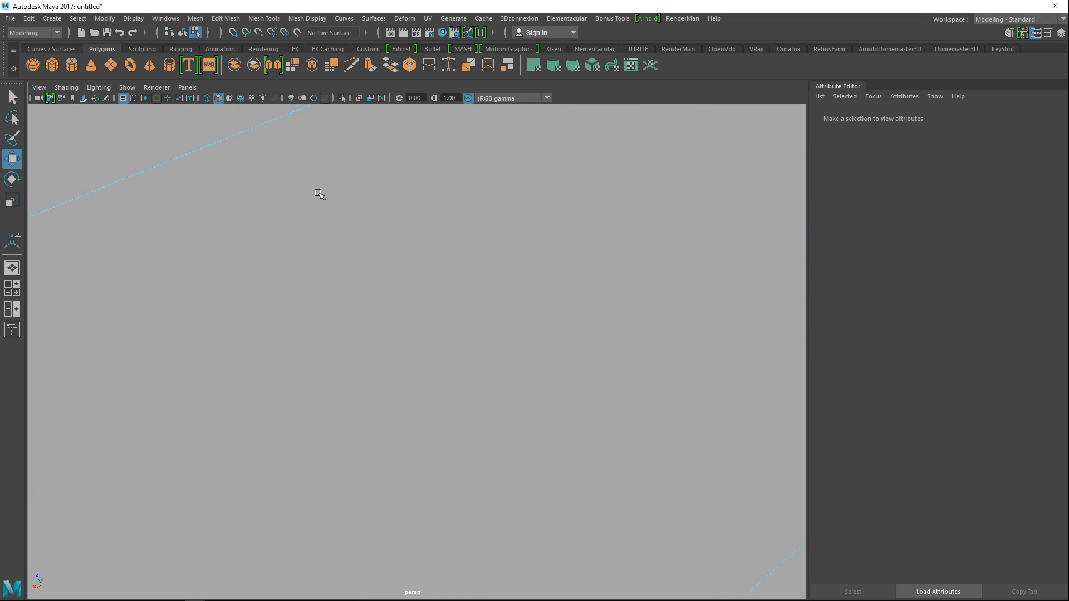
pyautogui.scroll(-8, 319, 193)
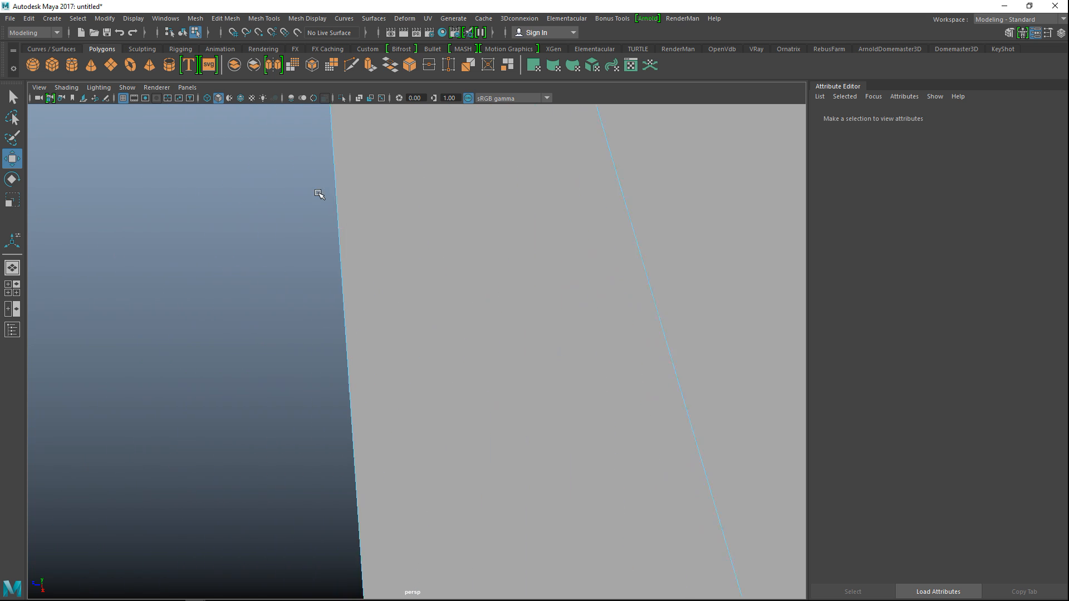
pyautogui.scroll(-8, 319, 193)
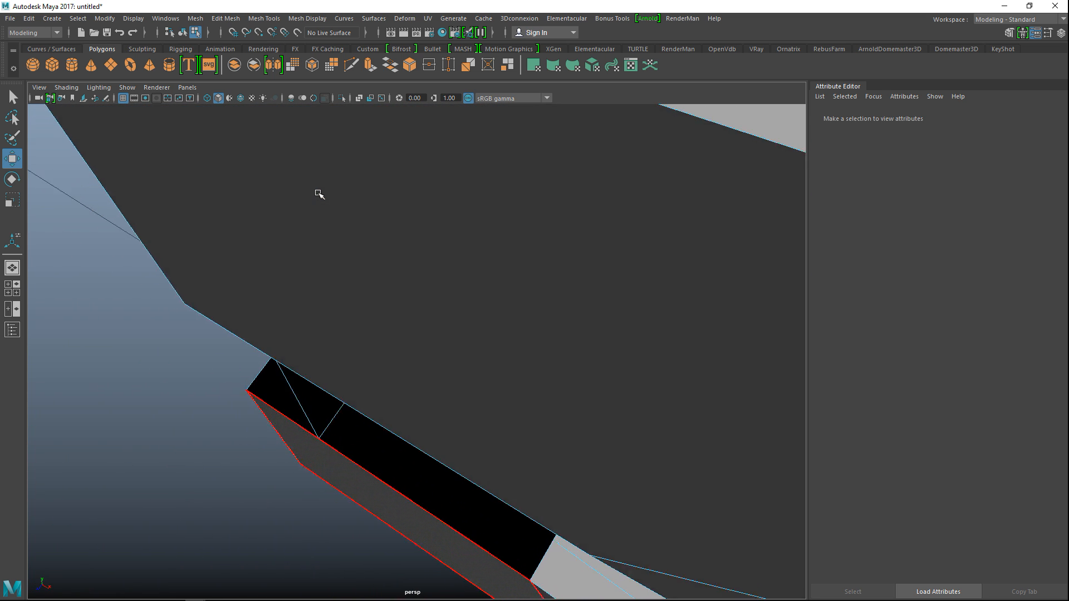
pyautogui.scroll(-8, 318, 193)
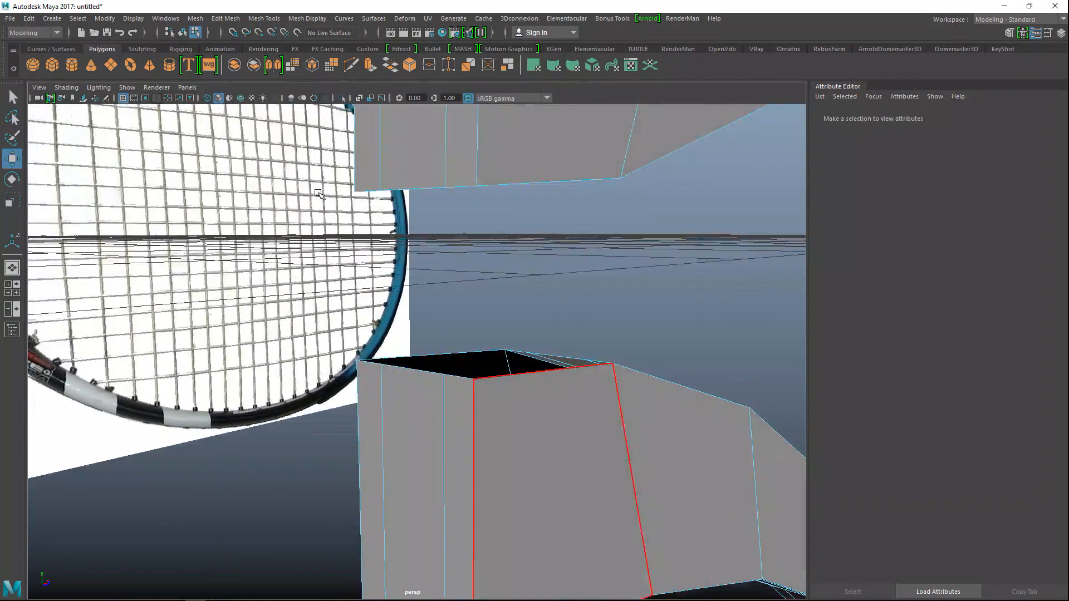
pyautogui.moveTo(536, 160); pyautogui.dragTo(539, 137, button='right')
pyautogui.click(538, 181)
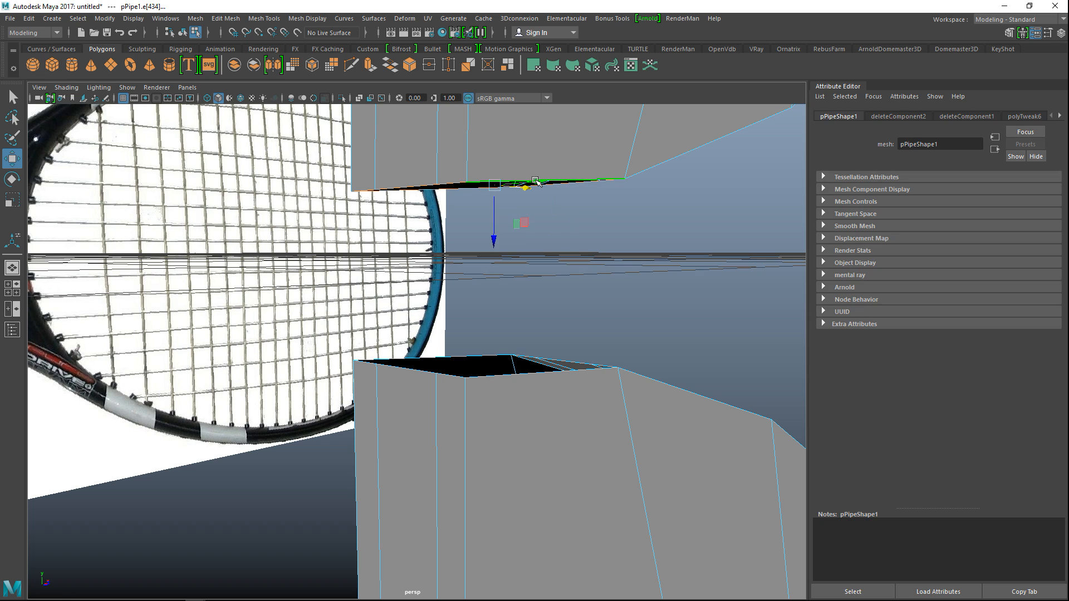
pyautogui.keyDown('shift'); pyautogui.click(519, 376); pyautogui.keyUp('shift')
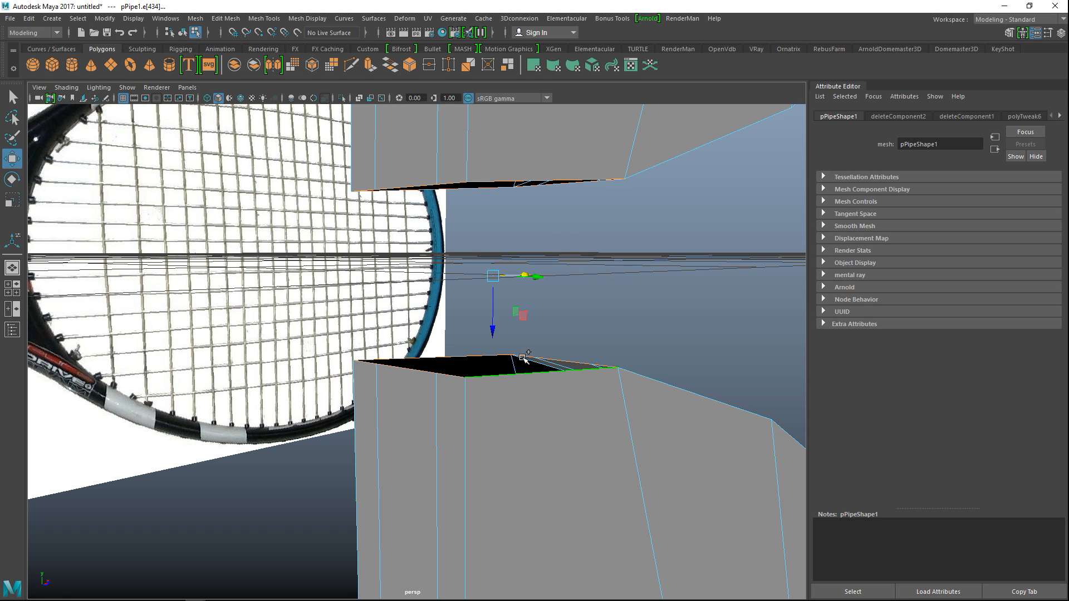
# Try to bridge the two open borders with a linear path and 1 division
pyautogui.click(226, 18)
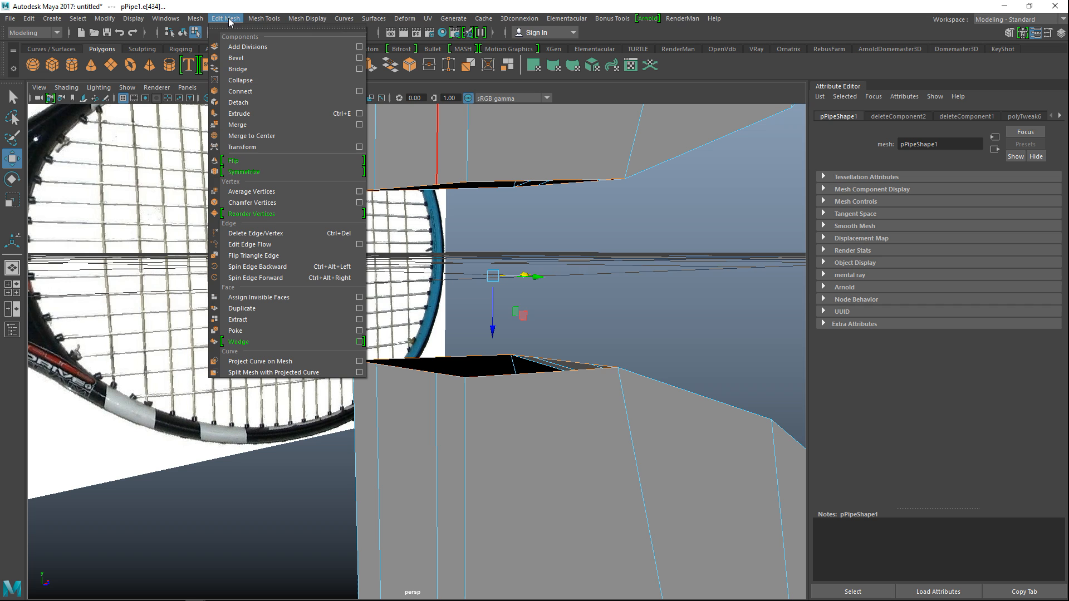
pyautogui.click(359, 69)
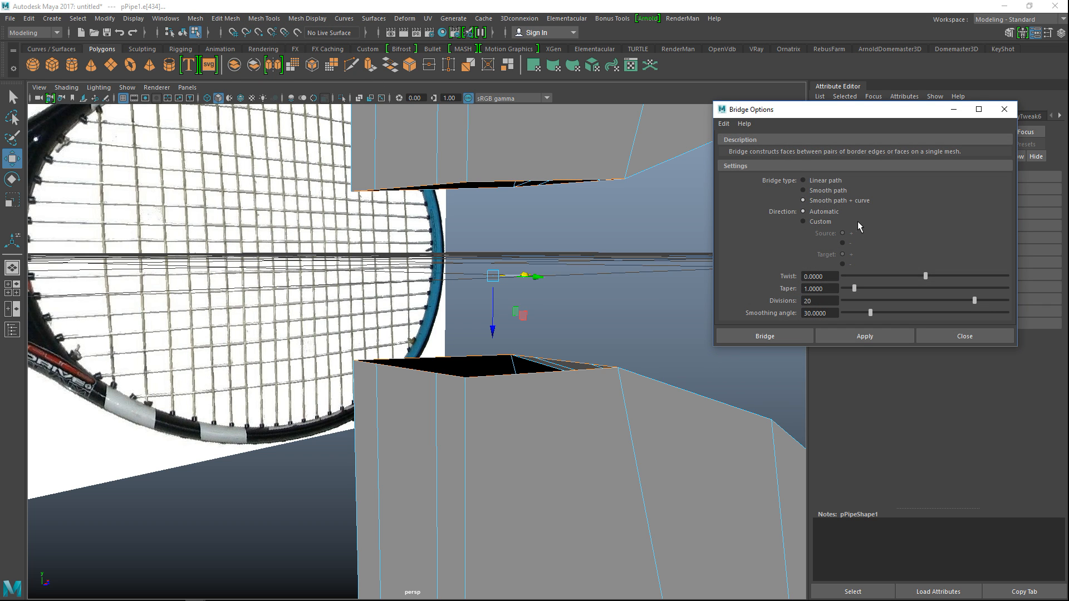
pyautogui.click(803, 180)
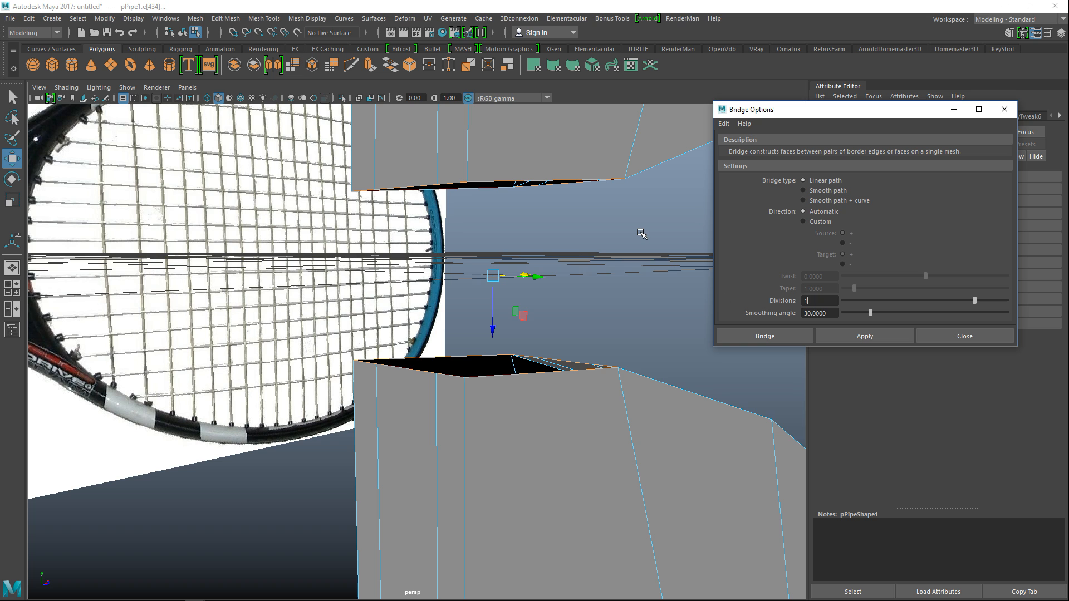
pyautogui.click(785, 335)
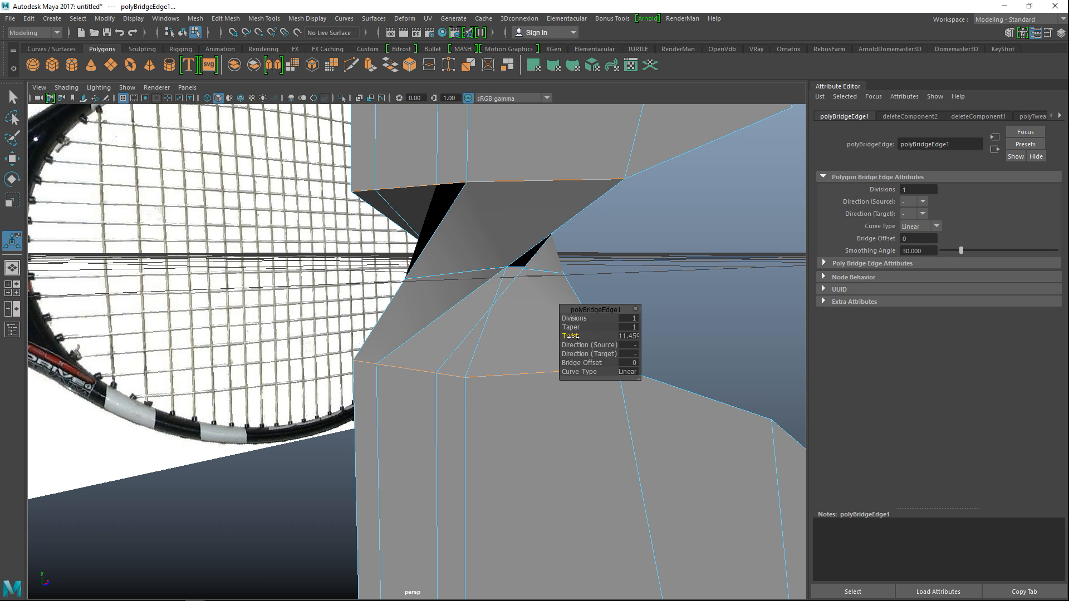
# Try other twist angles on the bridge, reset the twist to 0, and undo the bridge
pyautogui.moveTo(571, 337); pyautogui.dragTo(547, 338)
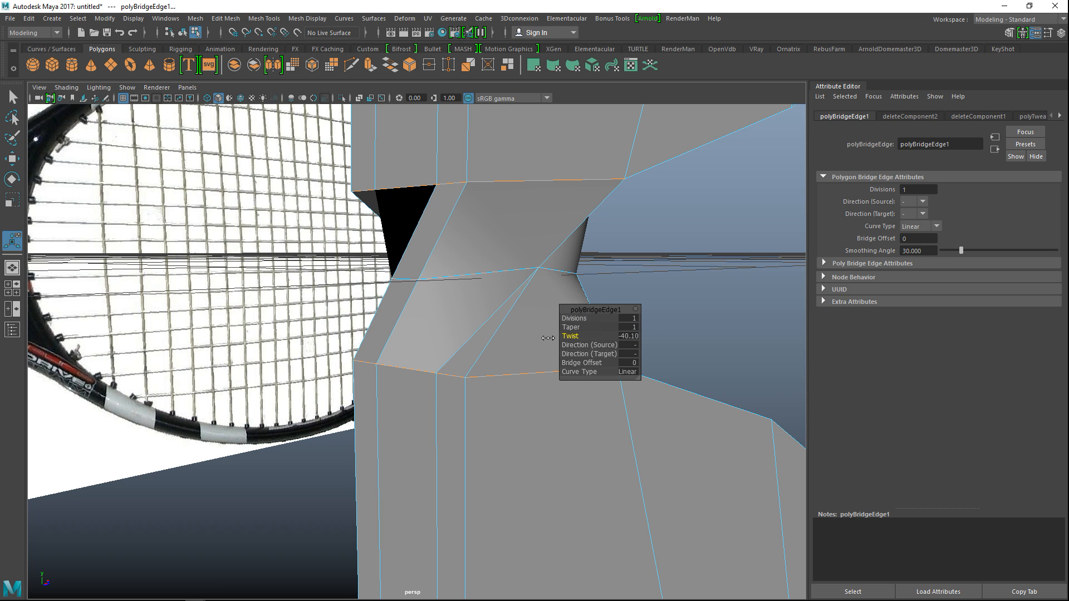
pyautogui.click(629, 335)
pyautogui.write('0')
pyautogui.click(694, 367)
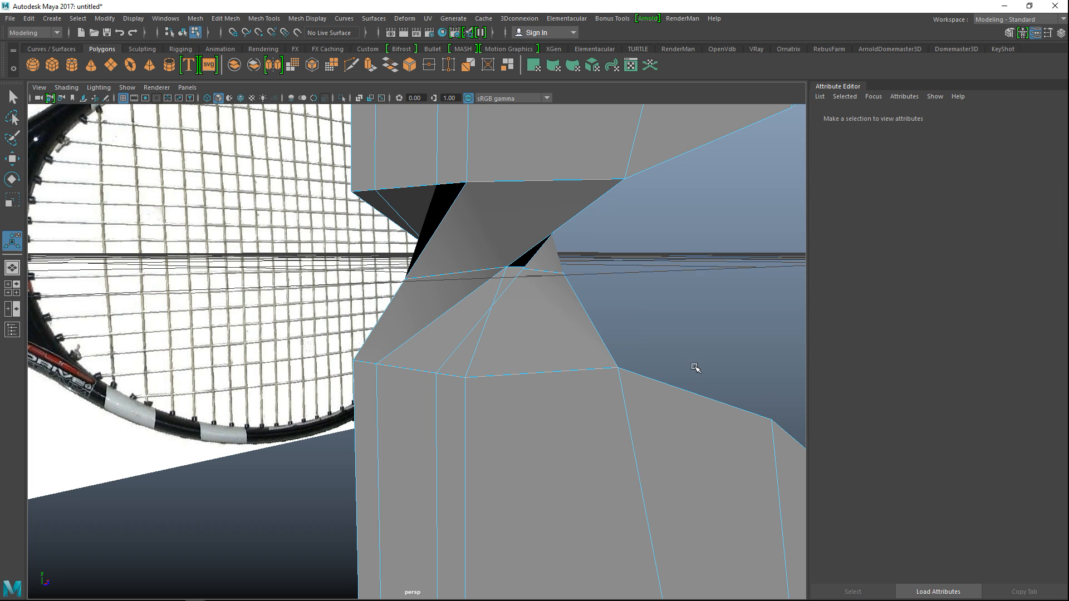
pyautogui.hotkey('ctrl', 'z')
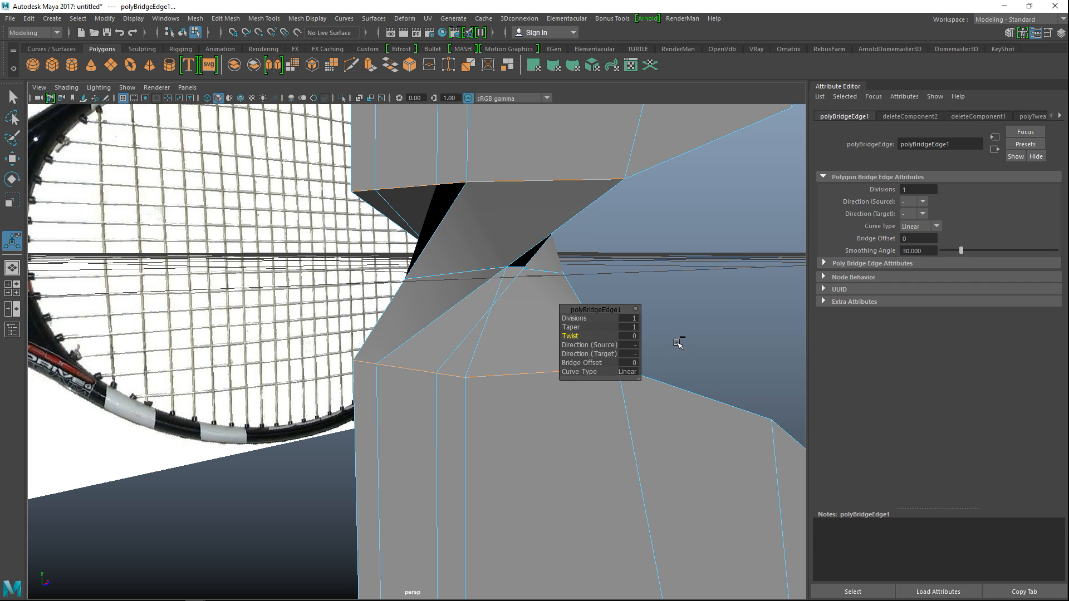
pyautogui.hotkey('ctrl', 'z')
pyautogui.hotkey('shift', 'z')
pyautogui.hotkey('ctrl', 'z')
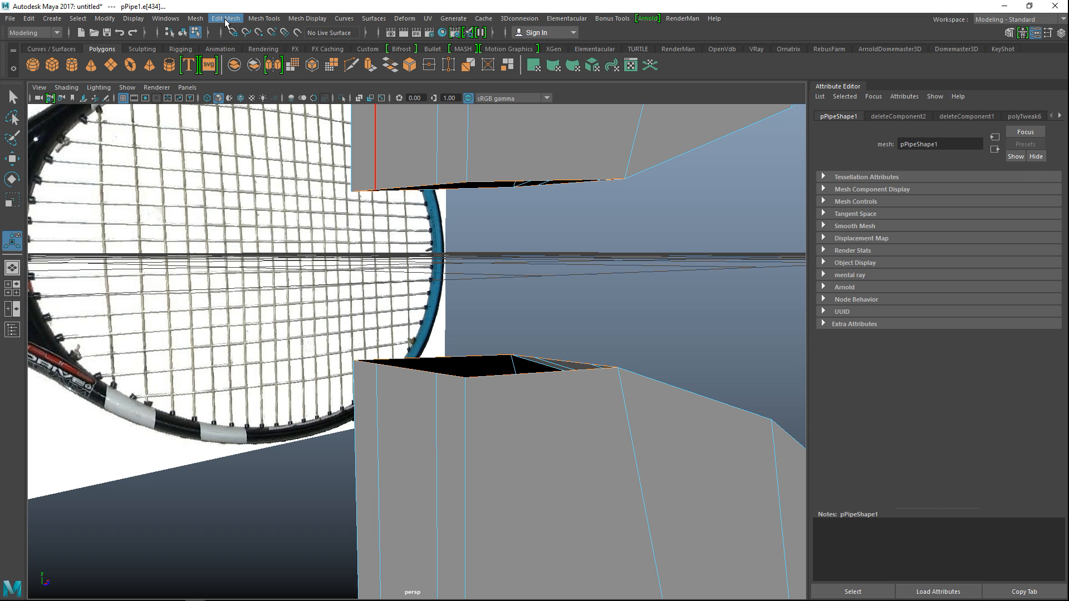
# Reset the bridge settings and bridge the two open borders with a linear path, 0 divisions and a bridge offset of 3
pyautogui.click(227, 20)
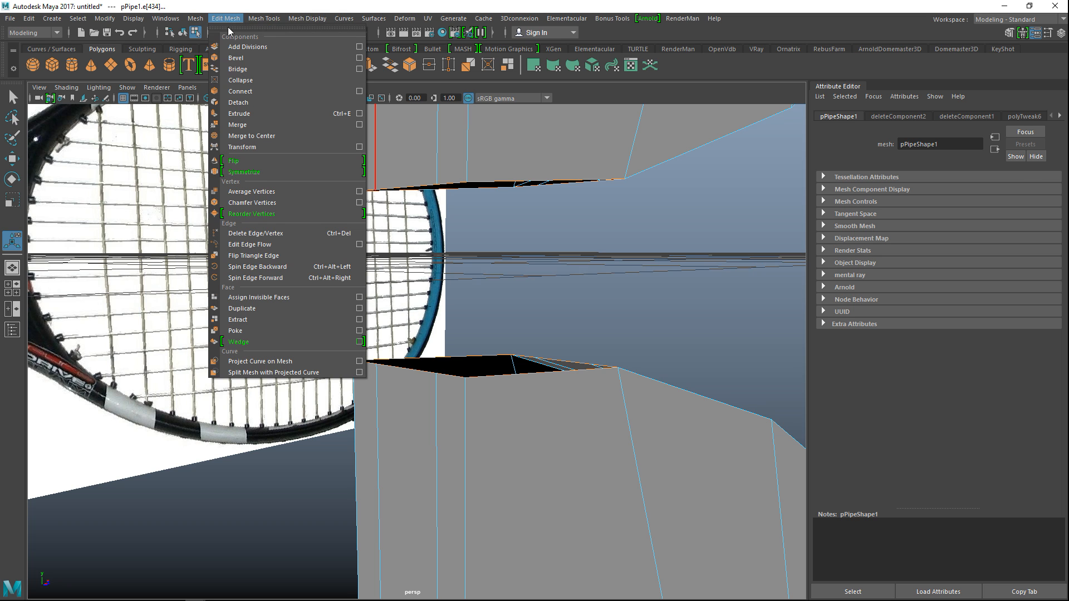
pyautogui.click(359, 69)
pyautogui.click(724, 123)
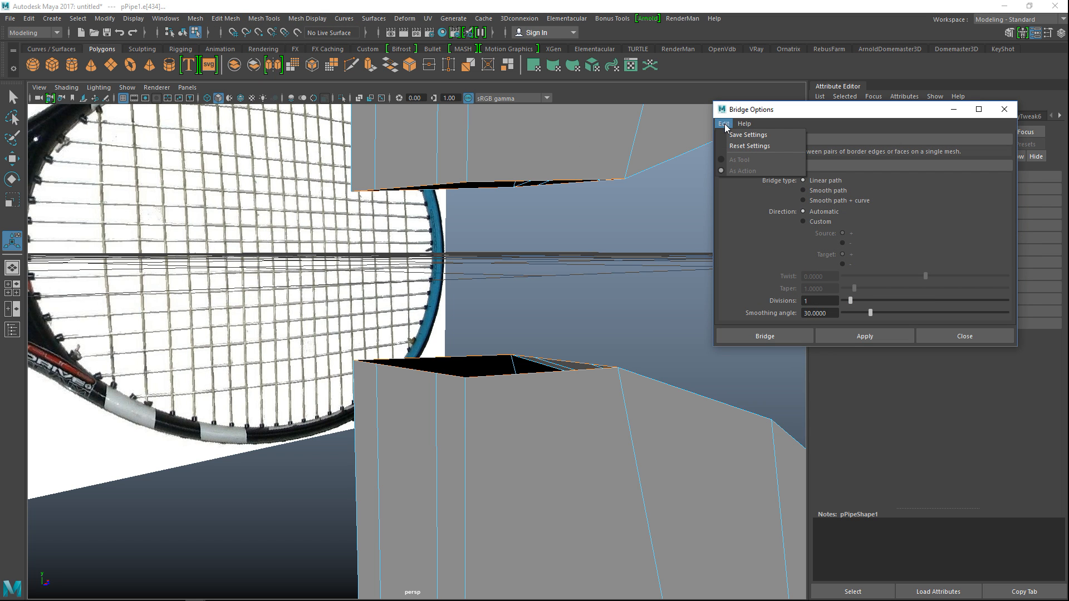
pyautogui.click(758, 147)
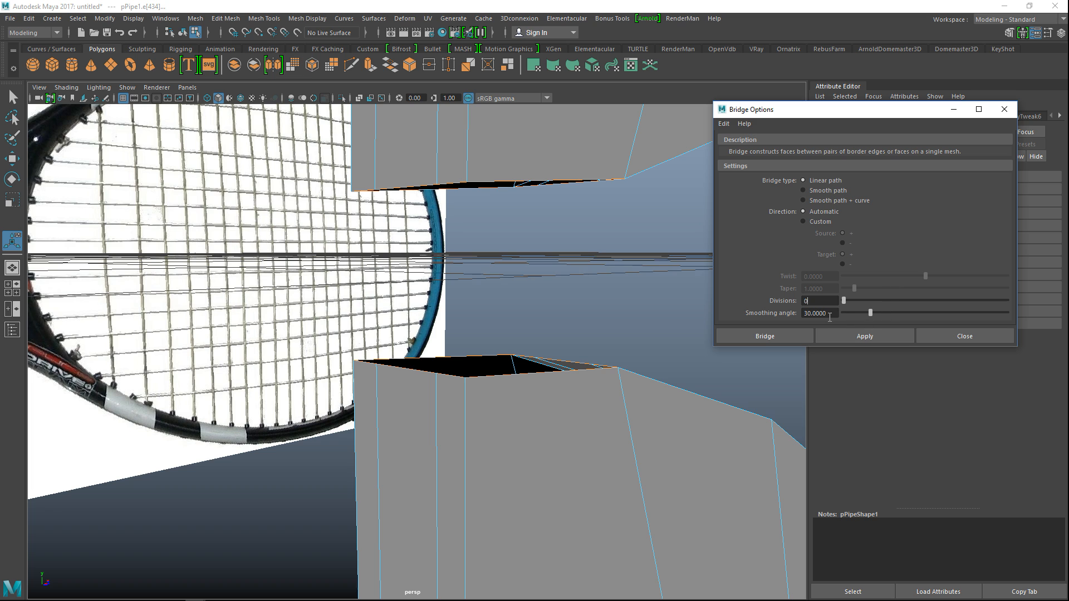
pyautogui.click(779, 335)
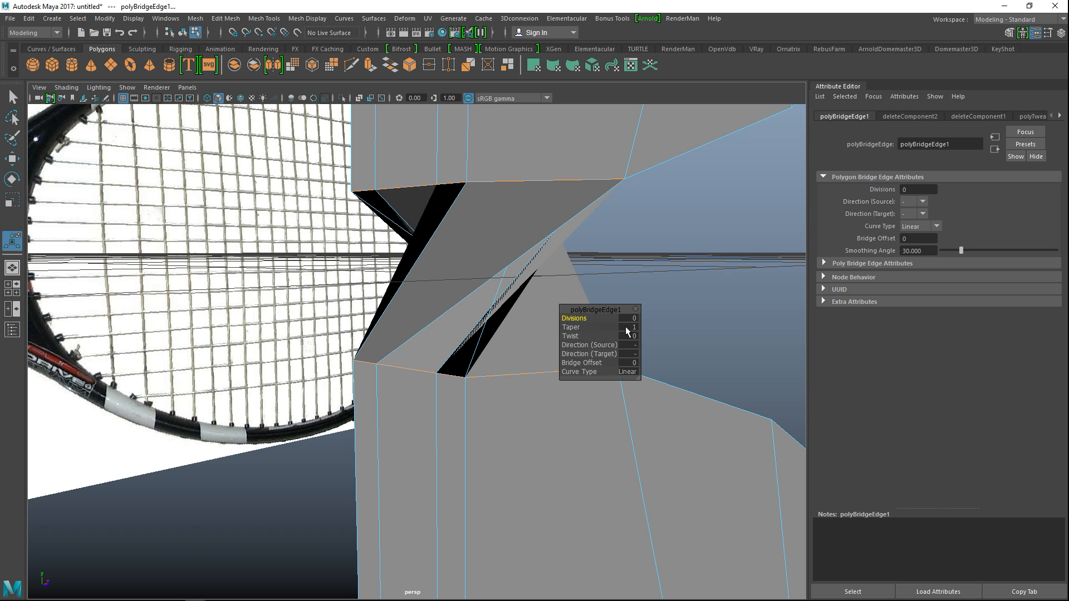
pyautogui.moveTo(576, 368); pyautogui.dragTo(592, 367)
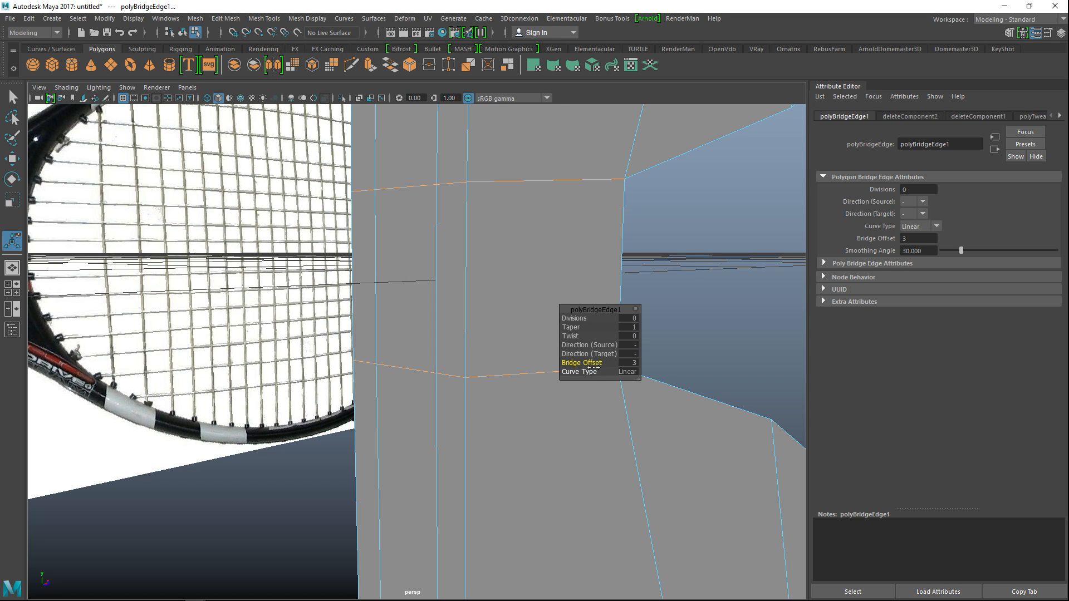
# Select all the handle-side end faces of the joined arms and extrude them toward the handle
pyautogui.keyDown('alt'); pyautogui.moveTo(662, 309); pyautogui.dragTo(593, 354); pyautogui.keyUp('alt')
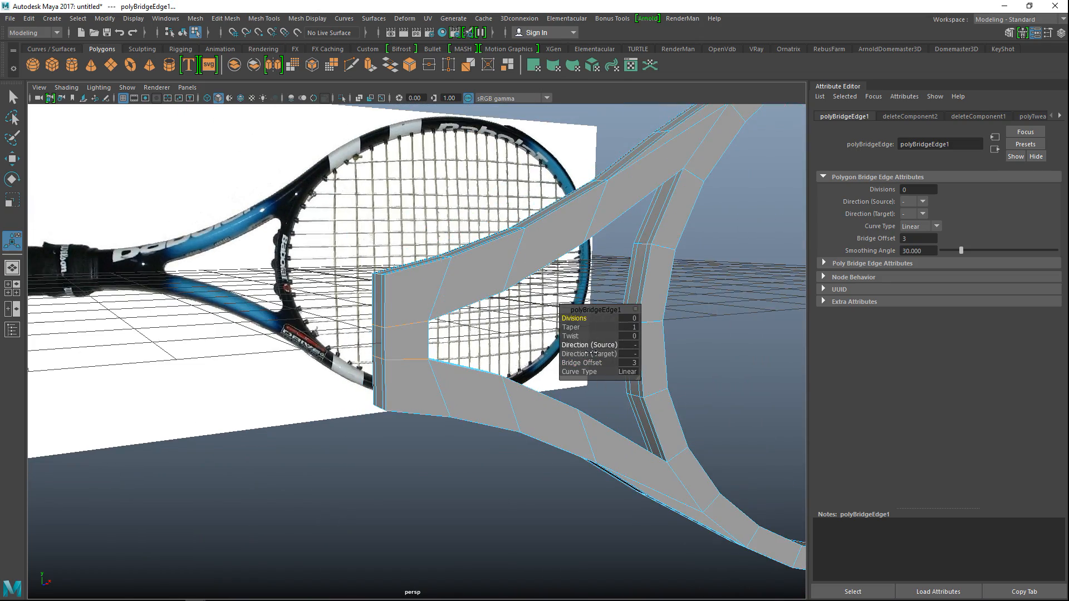
pyautogui.keyDown('alt'); pyautogui.moveTo(536, 373); pyautogui.dragTo(596, 409, button='middle'); pyautogui.keyUp('alt')
pyautogui.scroll(4, 584, 429)
pyautogui.keyDown('alt'); pyautogui.moveTo(477, 479); pyautogui.dragTo(425, 429); pyautogui.keyUp('alt')
pyautogui.rightClick(502, 266)
pyautogui.moveTo(501, 266); pyautogui.dragTo(495, 295, button='right')
pyautogui.click(482, 275)
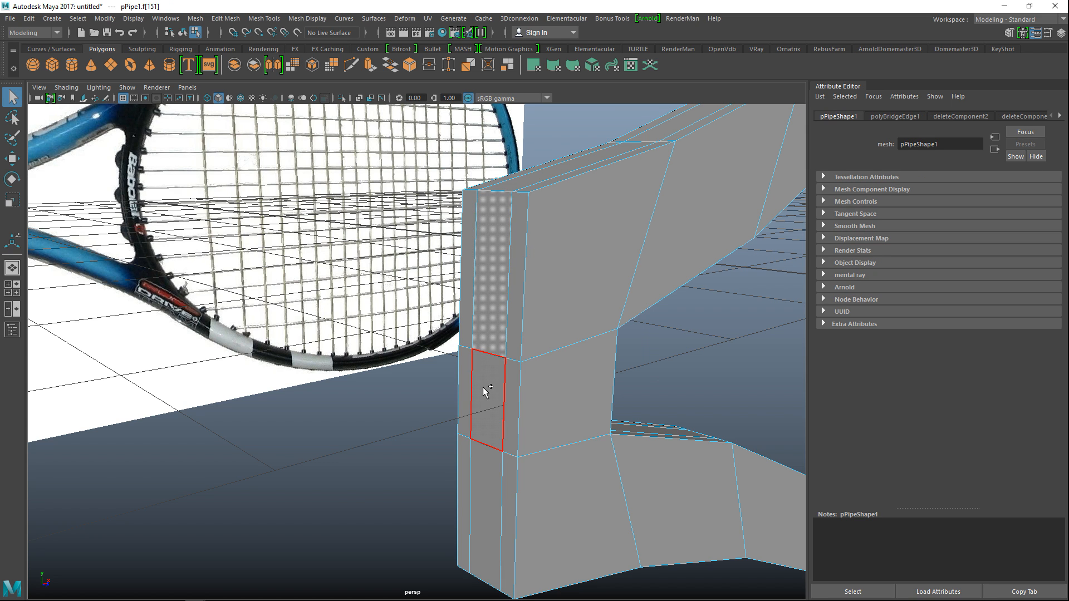
pyautogui.keyDown('shift'); pyautogui.click(488, 390); pyautogui.keyUp('shift')
pyautogui.keyDown('shift'); pyautogui.click(489, 467); pyautogui.keyUp('shift')
pyautogui.keyDown('shift'); pyautogui.click(516, 340); pyautogui.keyUp('shift')
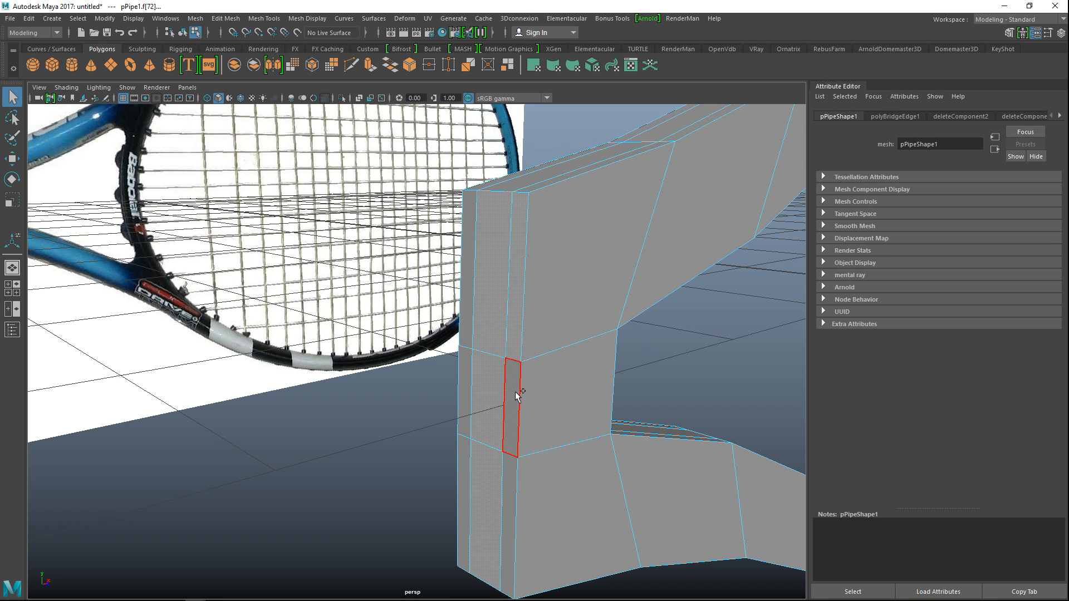
pyautogui.keyDown('shift'); pyautogui.click(517, 410); pyautogui.keyUp('shift')
pyautogui.keyDown('shift'); pyautogui.click(509, 489); pyautogui.keyUp('shift')
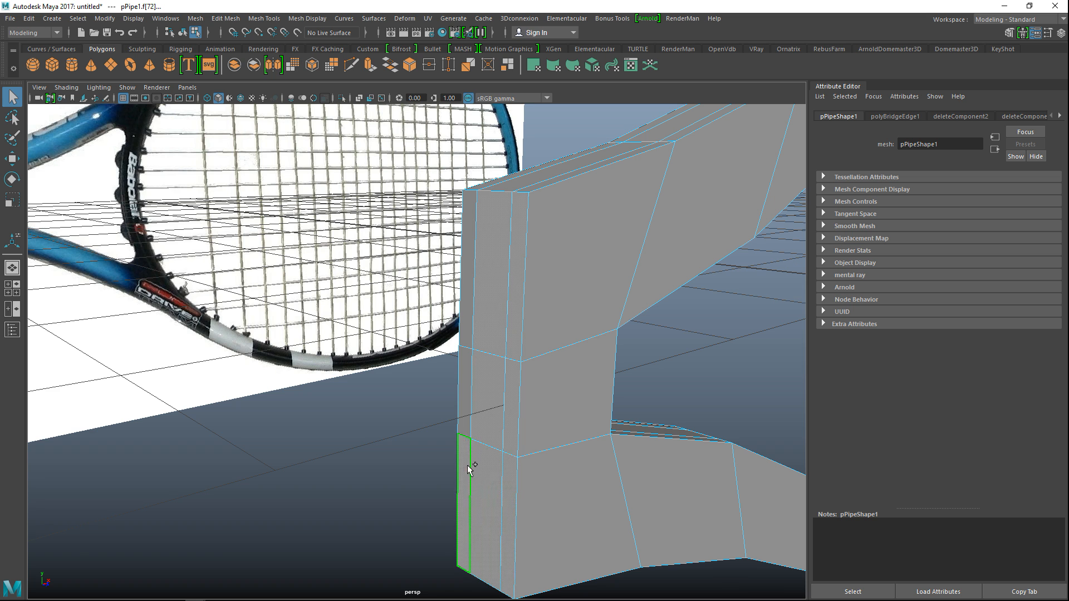
pyautogui.scroll(-2, 300, 345)
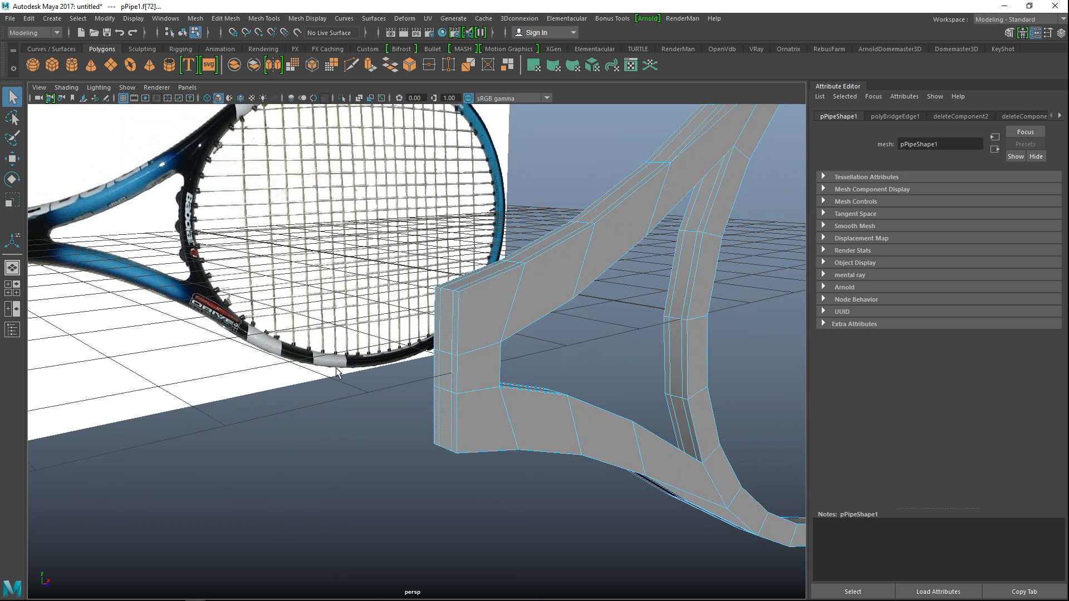
pyautogui.hotkey('ctrl', 'e')
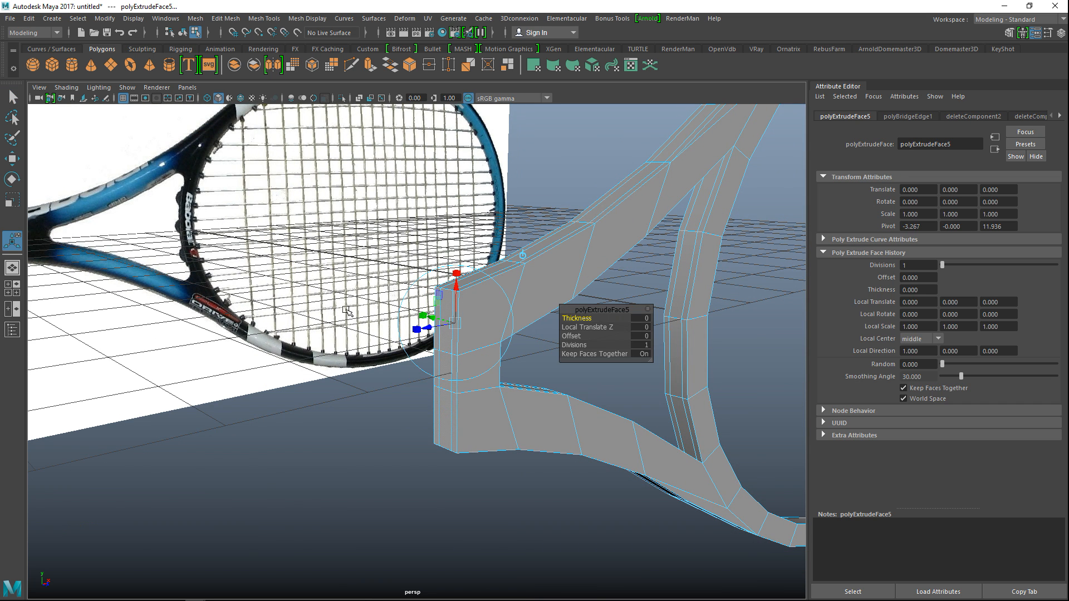
pyautogui.press('w')
pyautogui.moveTo(484, 365); pyautogui.dragTo(389, 380)
# In the front view, scale the extruded shaft end down vertically to fit the reference shaft
pyautogui.click(13, 288)
pyautogui.press('space')
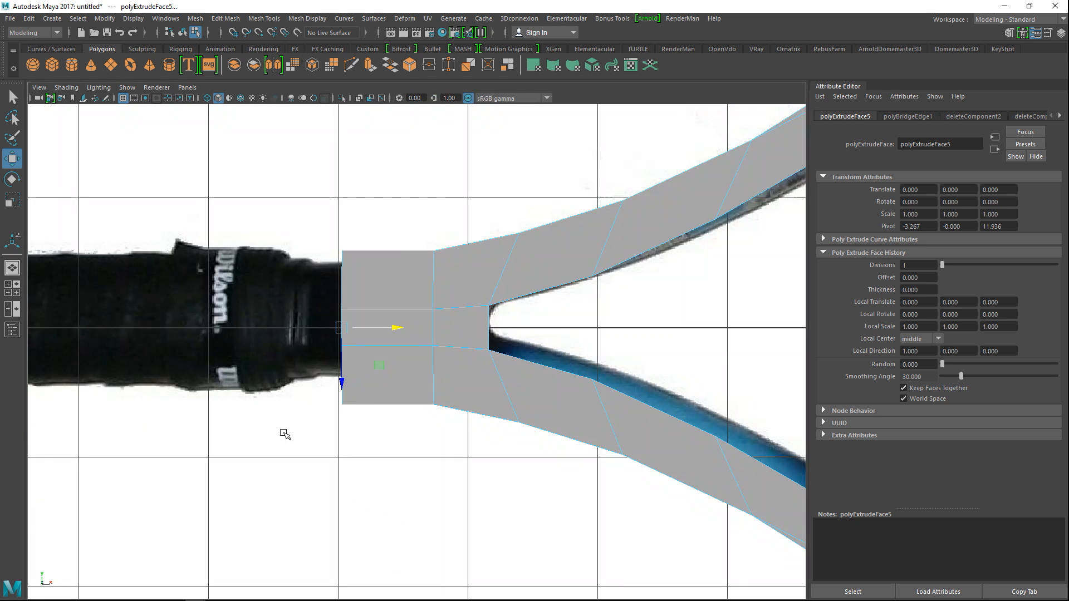
pyautogui.keyDown('alt'); pyautogui.moveTo(434, 482); pyautogui.dragTo(478, 511, button='middle'); pyautogui.keyUp('alt')
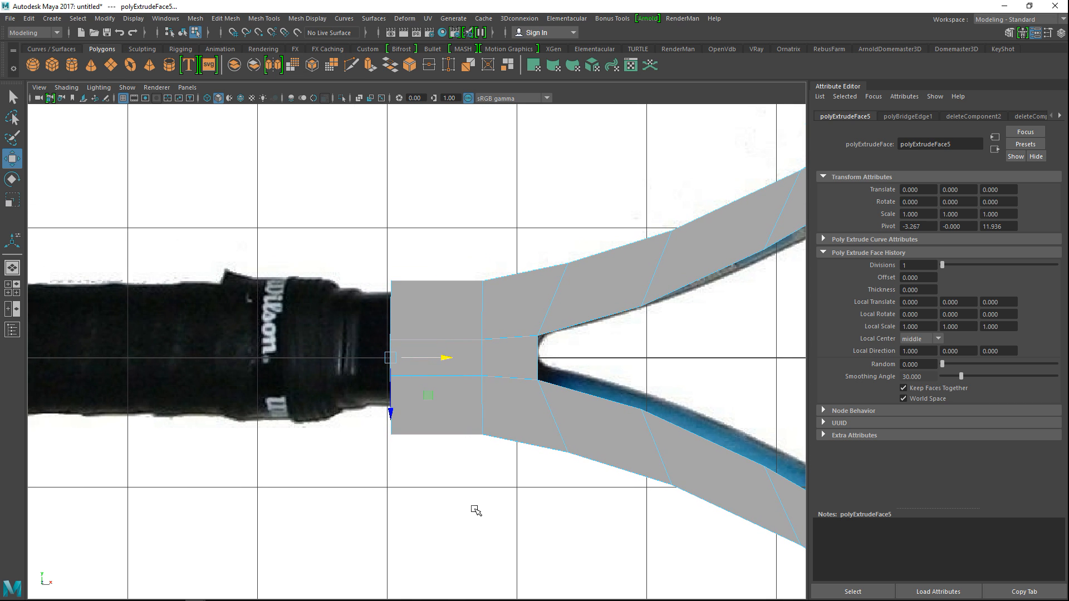
pyautogui.press('r')
pyautogui.moveTo(391, 416); pyautogui.dragTo(391, 405)
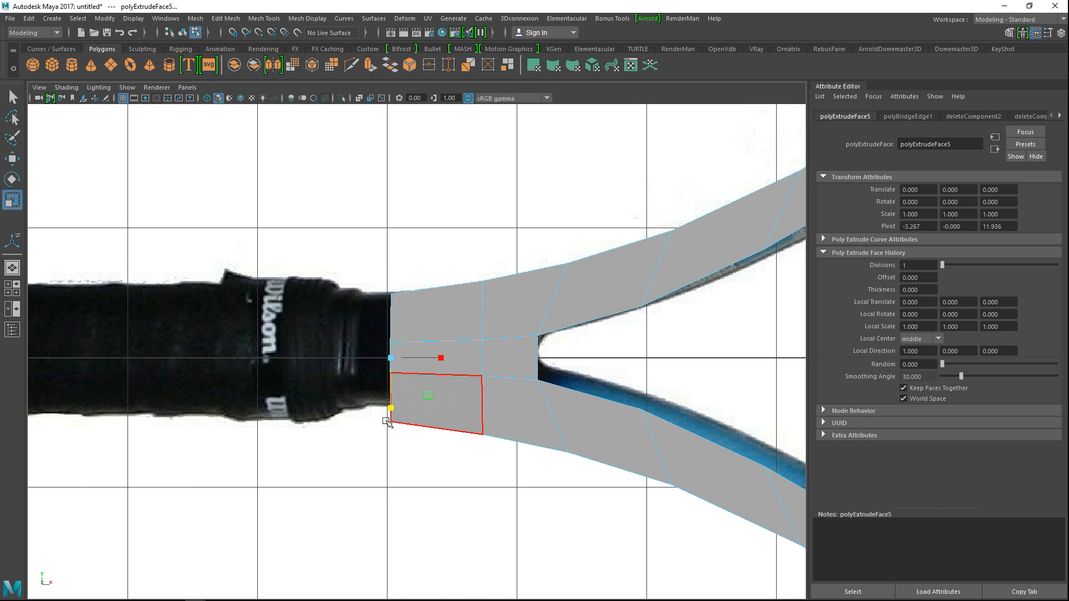
# Extrude the shaft end again, extending it to the start of the handle grip in the reference image
pyautogui.hotkey('ctrl', 'e')
pyautogui.press('w')
pyautogui.moveTo(437, 368); pyautogui.dragTo(389, 362)
pyautogui.scroll(-5, 363, 390)
pyautogui.keyDown('alt'); pyautogui.moveTo(337, 416); pyautogui.dragTo(452, 432, button='middle'); pyautogui.keyUp('alt')
pyautogui.scroll(1, 468, 435)
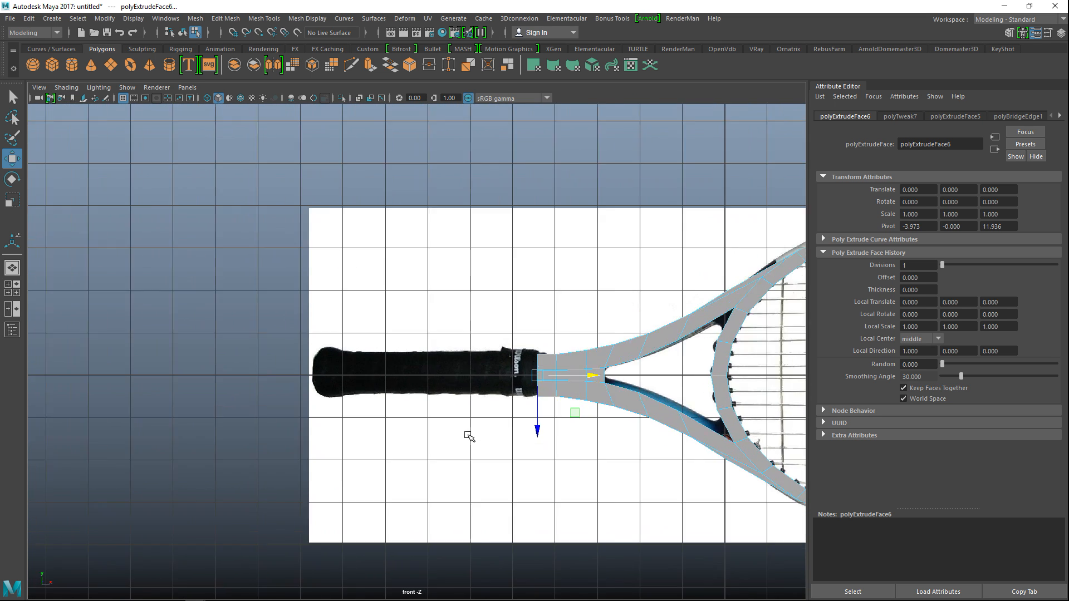
# Extend the newly extruded shaft end along the grip to the butt of the handle in the reference image
pyautogui.scroll(3, 467, 436)
pyautogui.moveTo(678, 396); pyautogui.dragTo(301, 421)
pyautogui.press('q')
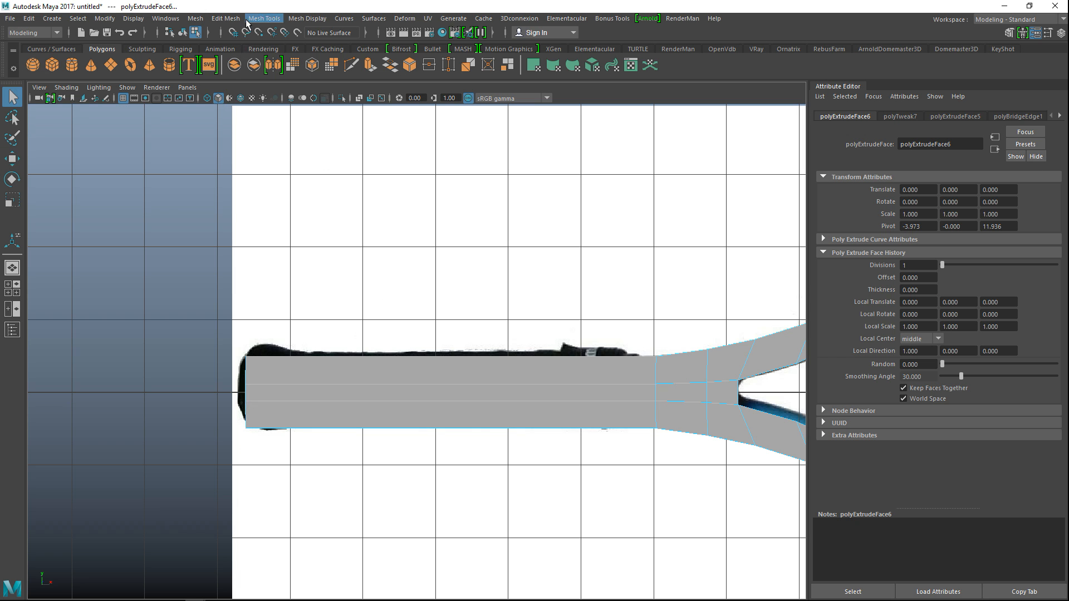
# Insert four edge loops across the handle with equal distance from edge, two around the butt cap and two around the collar by the throat
pyautogui.click(227, 18)
pyautogui.moveTo(264, 18)
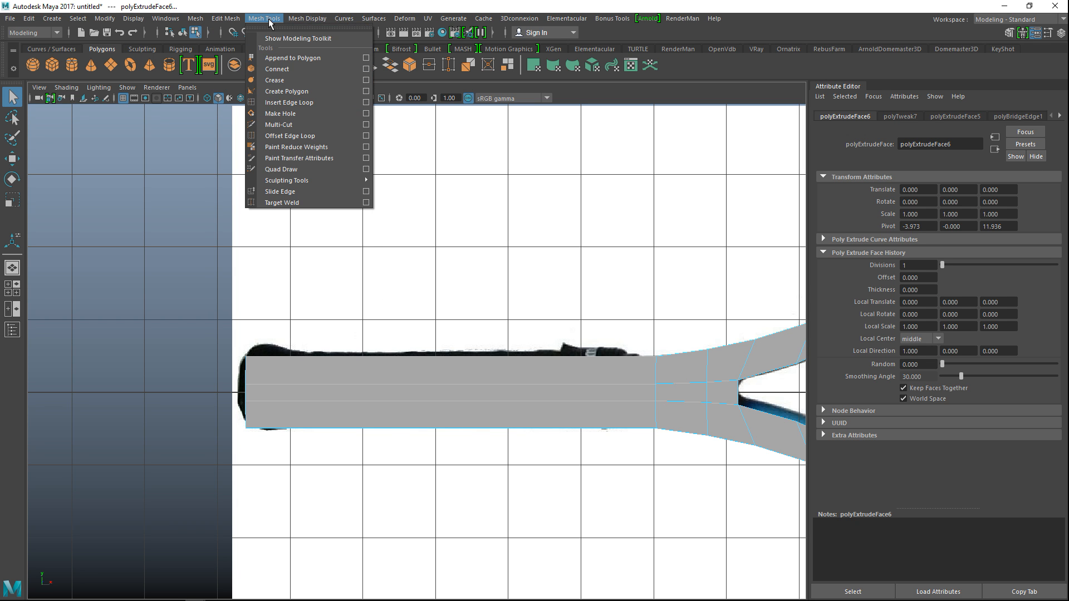
pyautogui.click(366, 103)
pyautogui.click(100, 146)
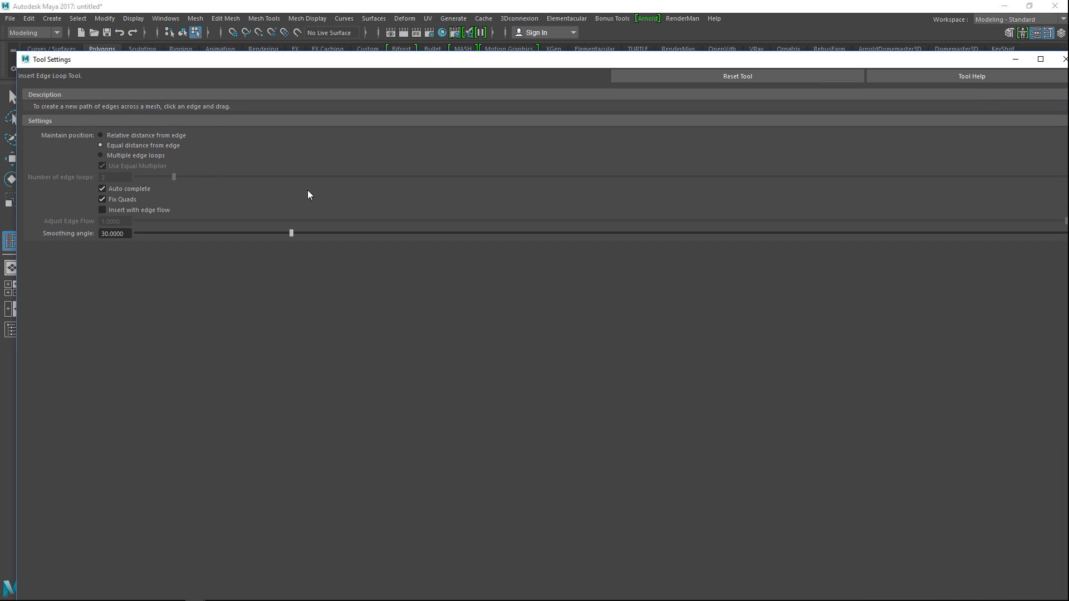
pyautogui.click(1014, 60)
pyautogui.scroll(2, 247, 423)
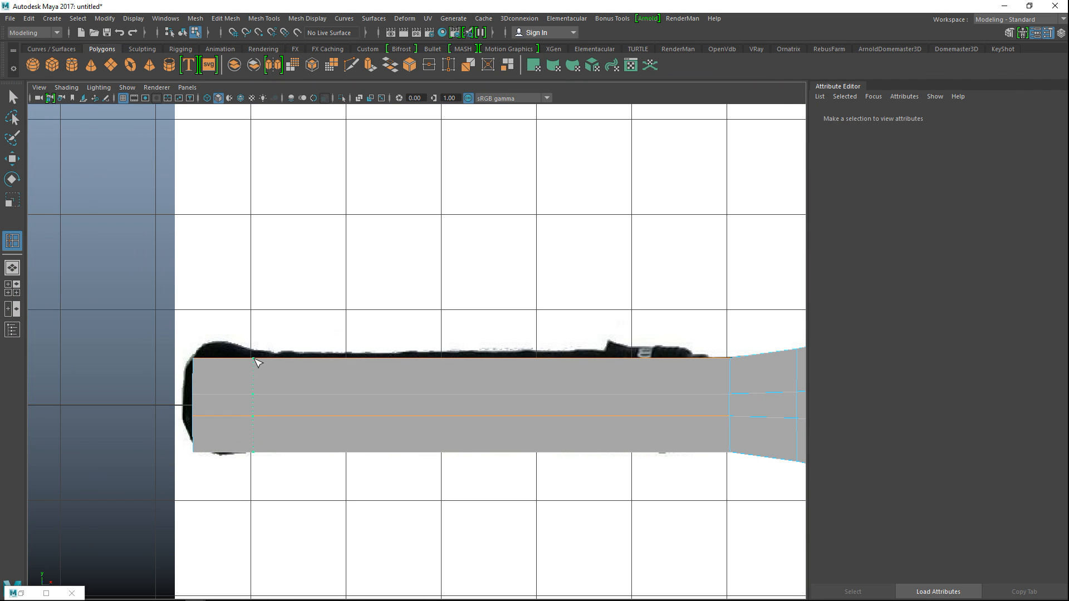
pyautogui.click(257, 361)
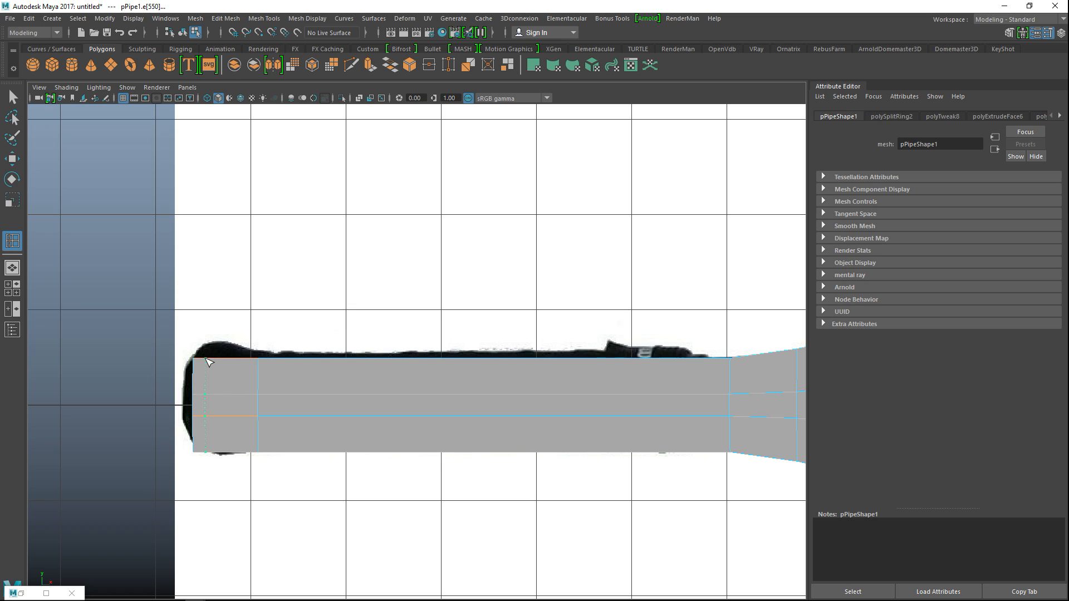
pyautogui.click(200, 360)
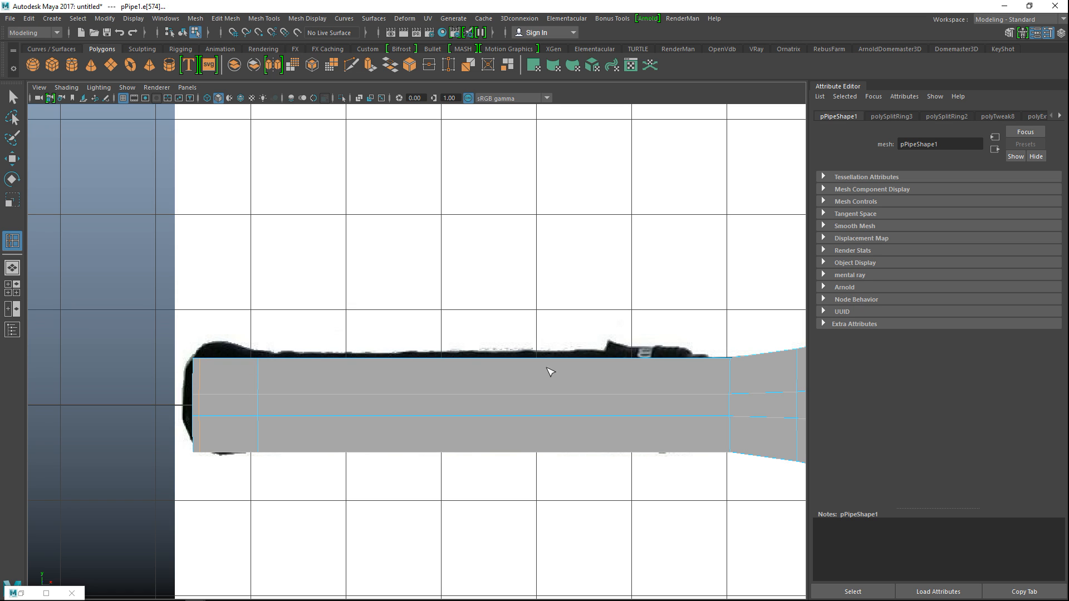
pyautogui.click(609, 361)
pyautogui.click(696, 361)
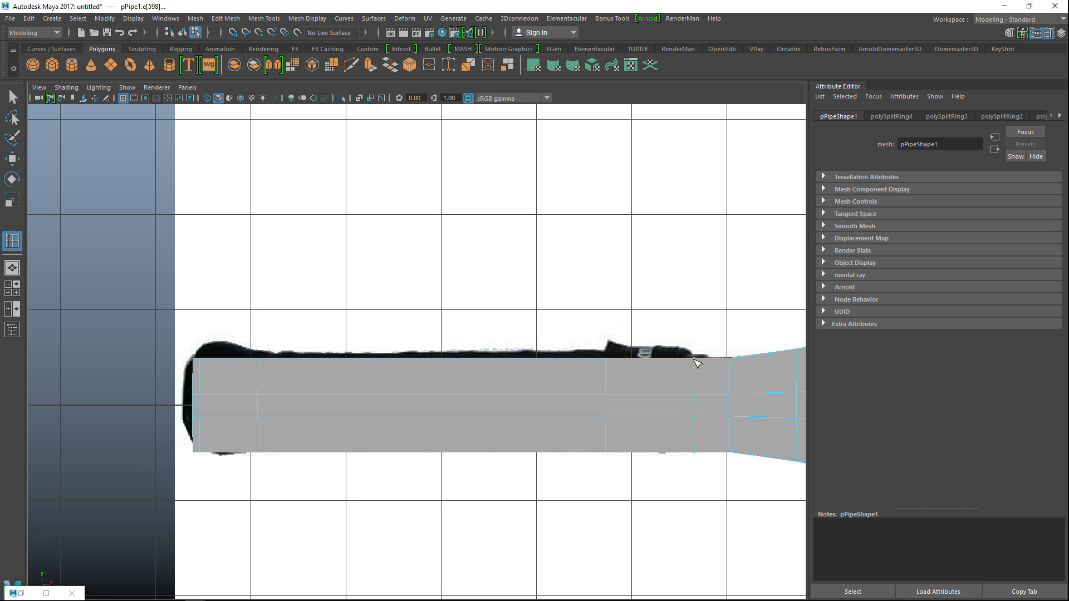
pyautogui.press('q')
# Select the face bands at the butt cap and the collar and extrude them with a thickness of 0.1
pyautogui.moveTo(631, 396); pyautogui.dragTo(616, 295, button='right')
pyautogui.moveTo(641, 386); pyautogui.dragTo(660, 540)
pyautogui.moveTo(215, 343); pyautogui.dragTo(236, 518)
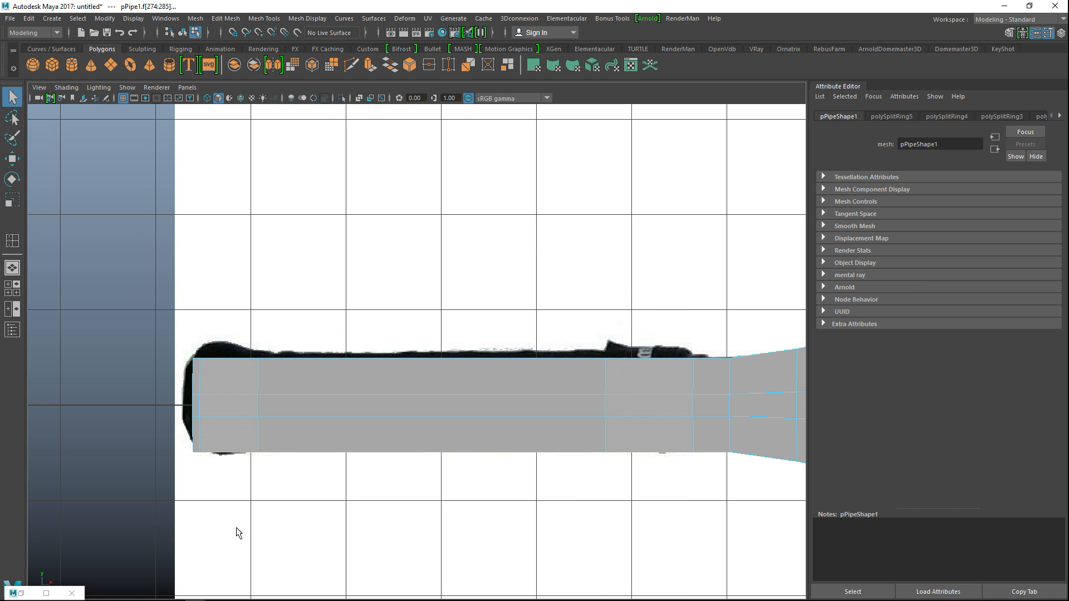
pyautogui.hotkey('ctrl', 'e')
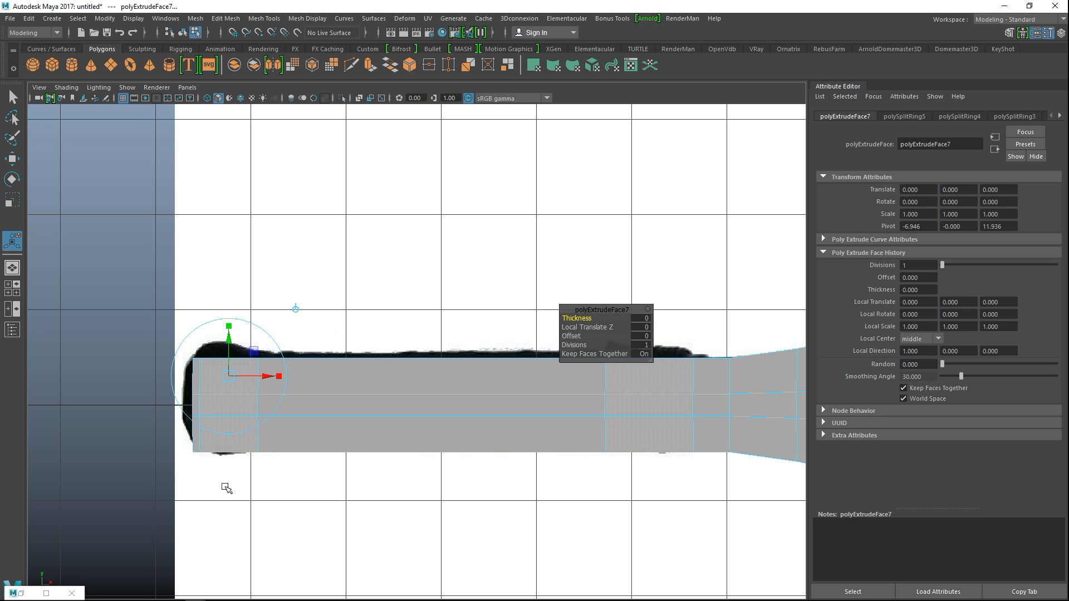
pyautogui.click(640, 318)
pyautogui.write('0.2')
pyautogui.press('Return')
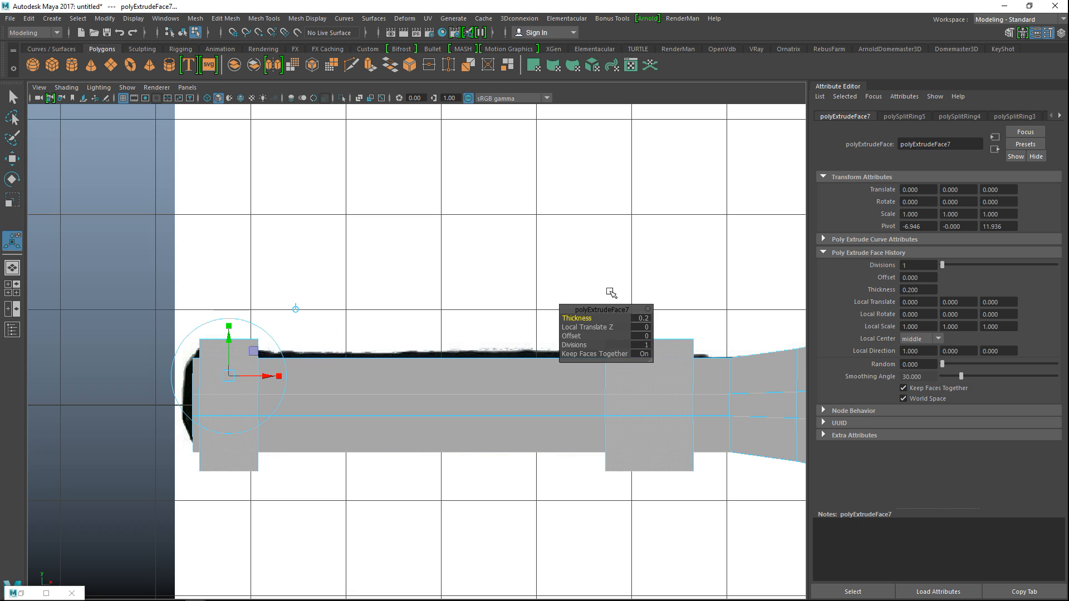
pyautogui.click(643, 318)
pyautogui.write('0.1')
pyautogui.press('Return')
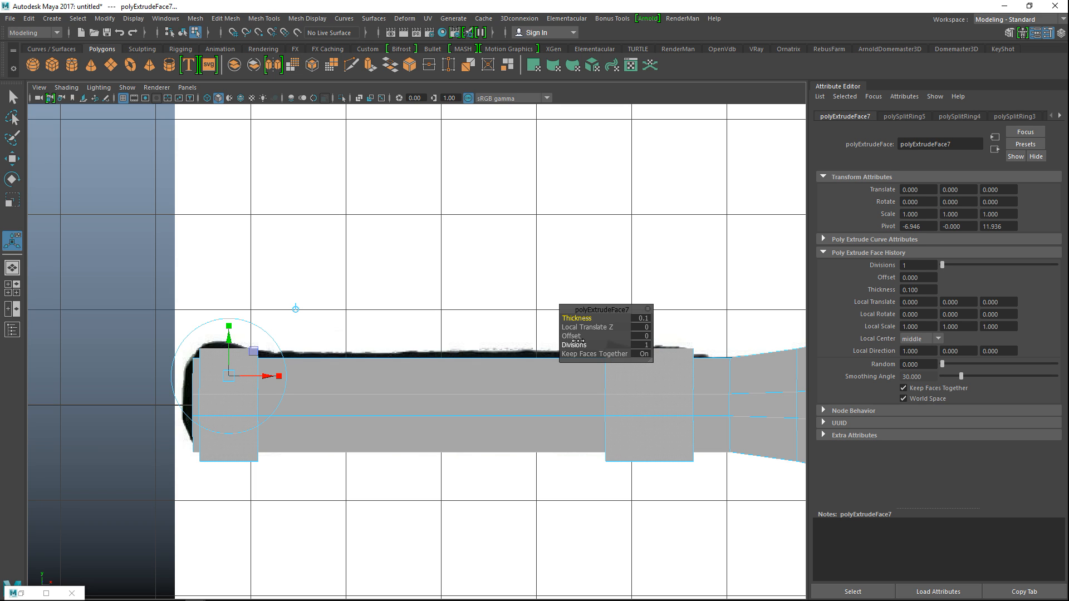
# Set the band extrusion's offset to 0.1 to slope the edges of the butt cap and collar
pyautogui.moveTo(573, 337); pyautogui.dragTo(581, 336)
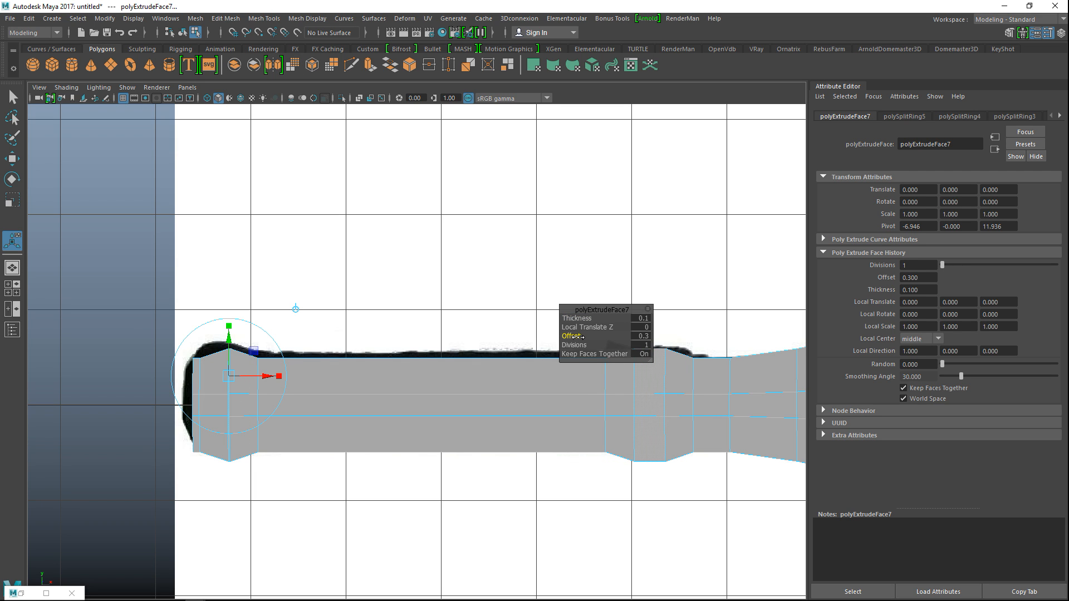
pyautogui.click(641, 336)
pyautogui.write('0.4')
pyautogui.press('Return')
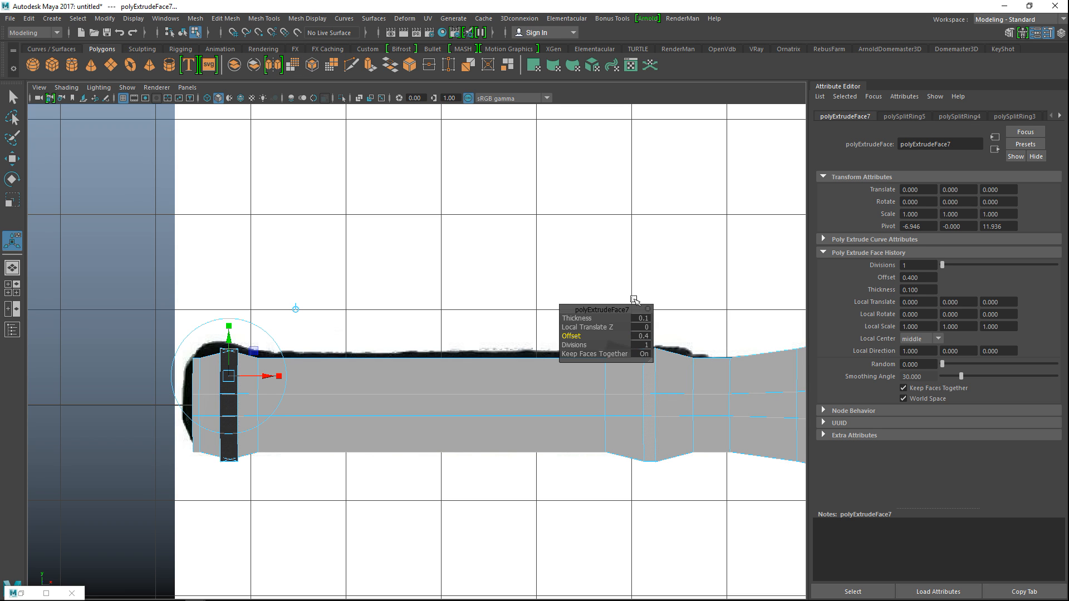
pyautogui.click(638, 336)
pyautogui.press('Return')
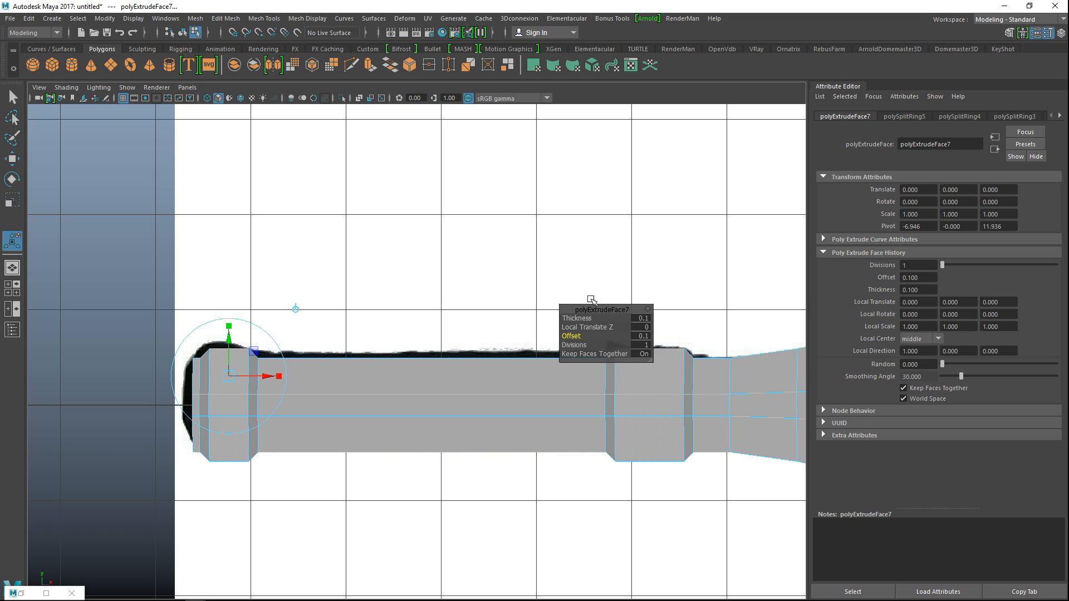
# Examine the racket with smooth preview in the perspective view, checking the shape of the handle and throat
pyautogui.click(19, 290)
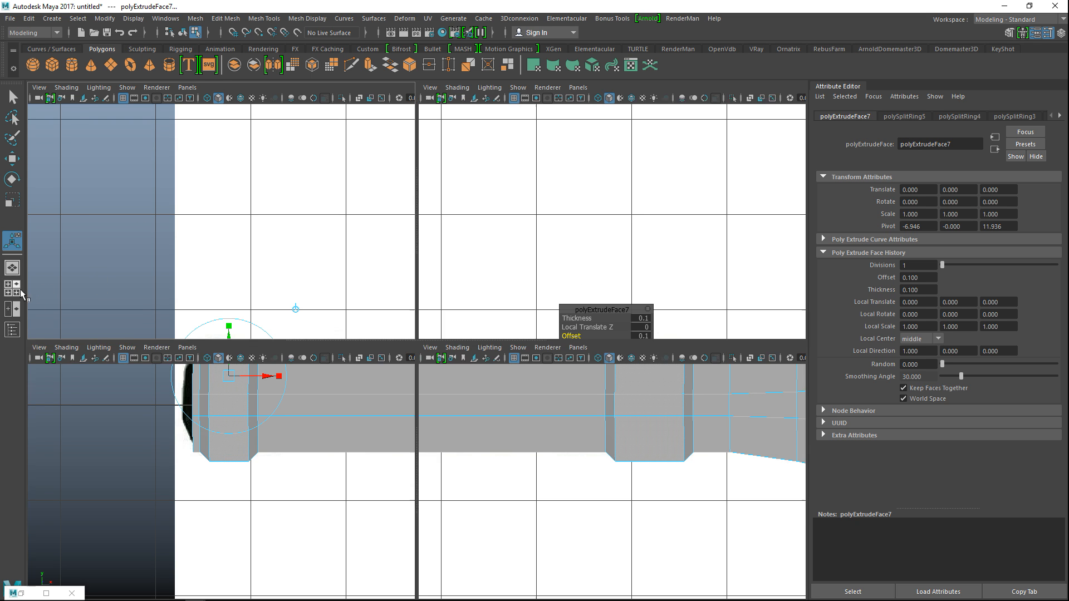
pyautogui.press('space')
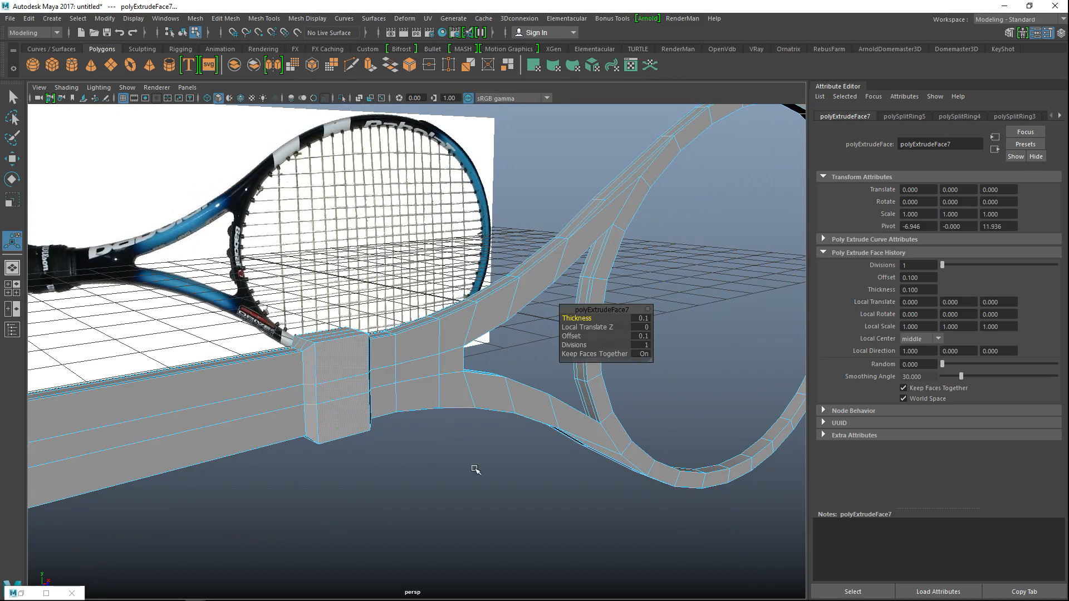
pyautogui.click(474, 469)
pyautogui.keyDown('alt'); pyautogui.moveTo(468, 426); pyautogui.dragTo(513, 363); pyautogui.keyUp('alt')
pyautogui.keyDown('alt'); pyautogui.moveTo(513, 363); pyautogui.dragTo(535, 311, button='middle'); pyautogui.keyUp('alt')
pyautogui.moveTo(522, 185); pyautogui.dragTo(536, 214, button='right')
pyautogui.press('3')
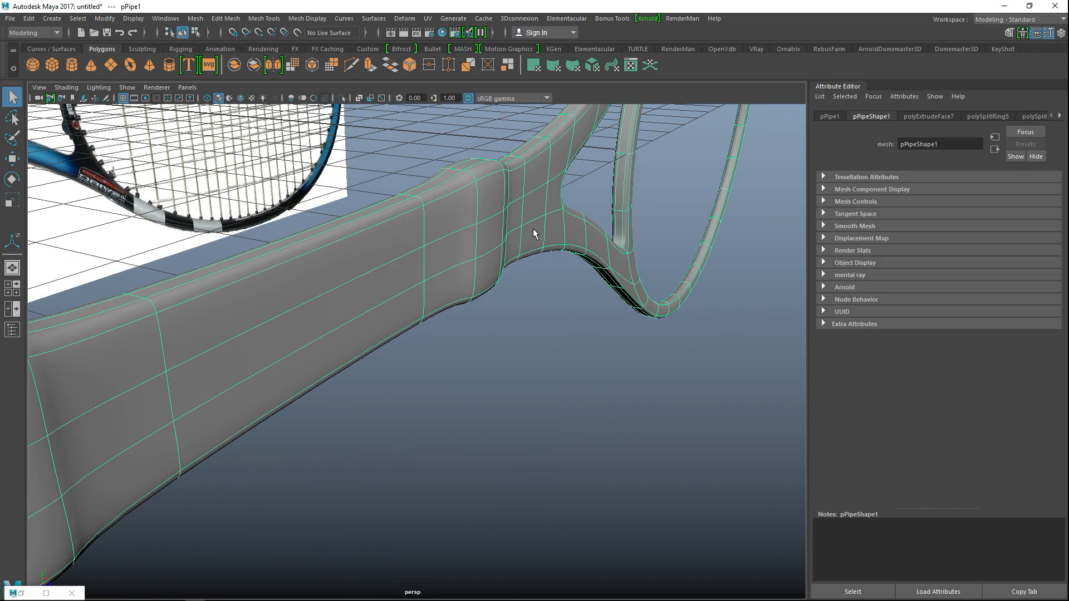
pyautogui.scroll(-4, 559, 292)
pyautogui.keyDown('alt'); pyautogui.moveTo(615, 339); pyautogui.dragTo(367, 454); pyautogui.keyUp('alt')
pyautogui.keyDown('alt'); pyautogui.moveTo(425, 441); pyautogui.dragTo(620, 429, button='middle'); pyautogui.keyUp('alt')
pyautogui.keyDown('alt'); pyautogui.moveTo(620, 429); pyautogui.dragTo(551, 435); pyautogui.keyUp('alt')
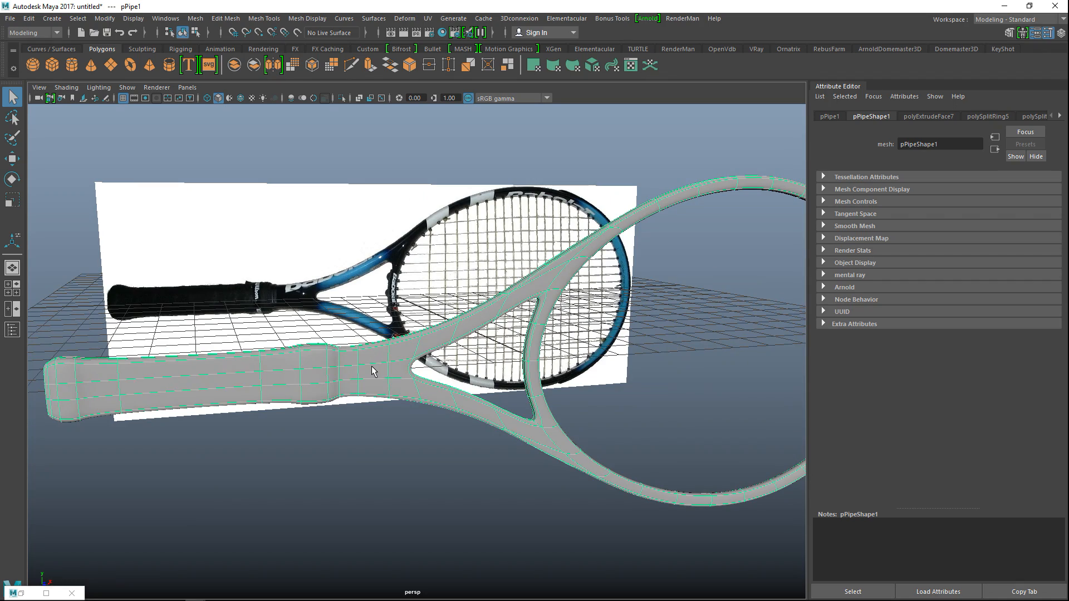
# Select all the handle faces in the front view and scale them along the depth axis in perspective to thicken the grip
pyautogui.scroll(3, 341, 401)
pyautogui.keyDown('alt'); pyautogui.moveTo(341, 401); pyautogui.dragTo(403, 370); pyautogui.keyUp('alt')
pyautogui.moveTo(388, 327); pyautogui.dragTo(392, 356, button='right')
pyautogui.click(392, 350)
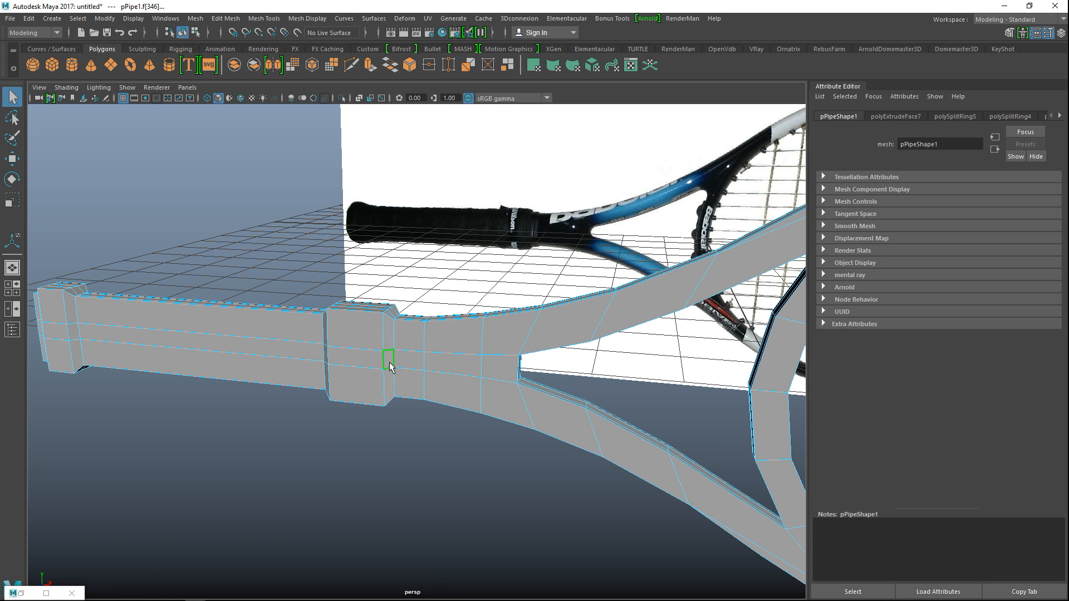
pyautogui.keyDown('alt'); pyautogui.moveTo(318, 386); pyautogui.dragTo(233, 398, button='right'); pyautogui.keyUp('alt')
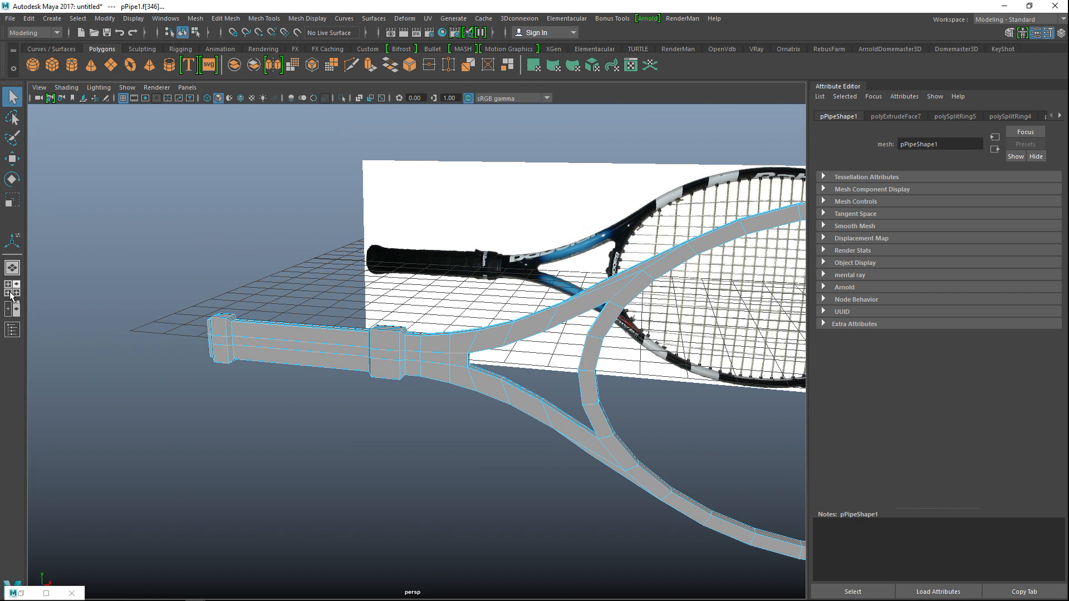
pyautogui.click(11, 294)
pyautogui.press('space')
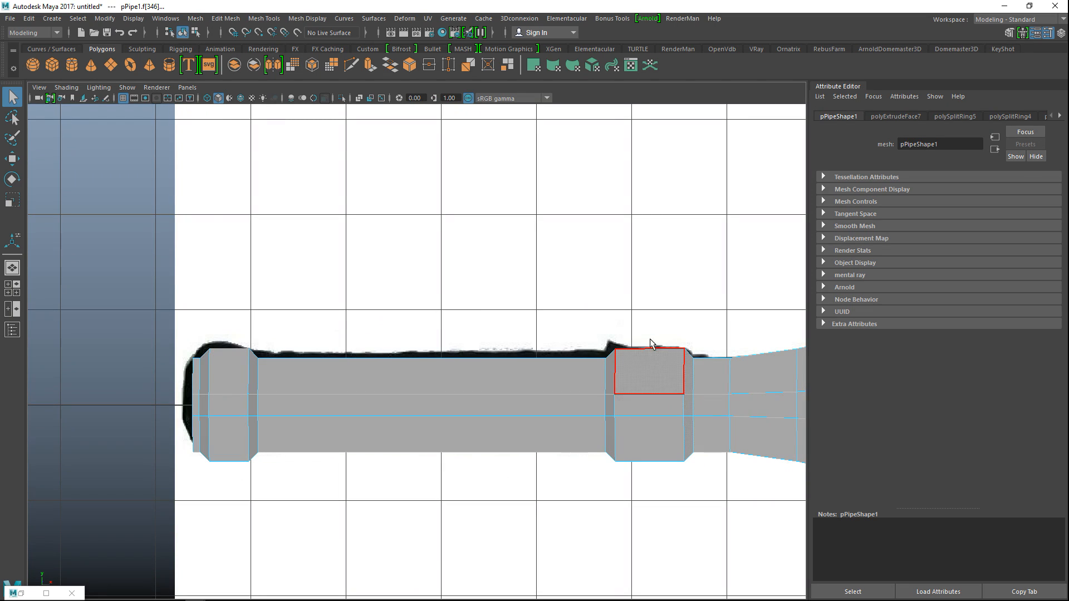
pyautogui.keyDown('shift'); pyautogui.moveTo(648, 290); pyautogui.dragTo(158, 553); pyautogui.keyUp('shift')
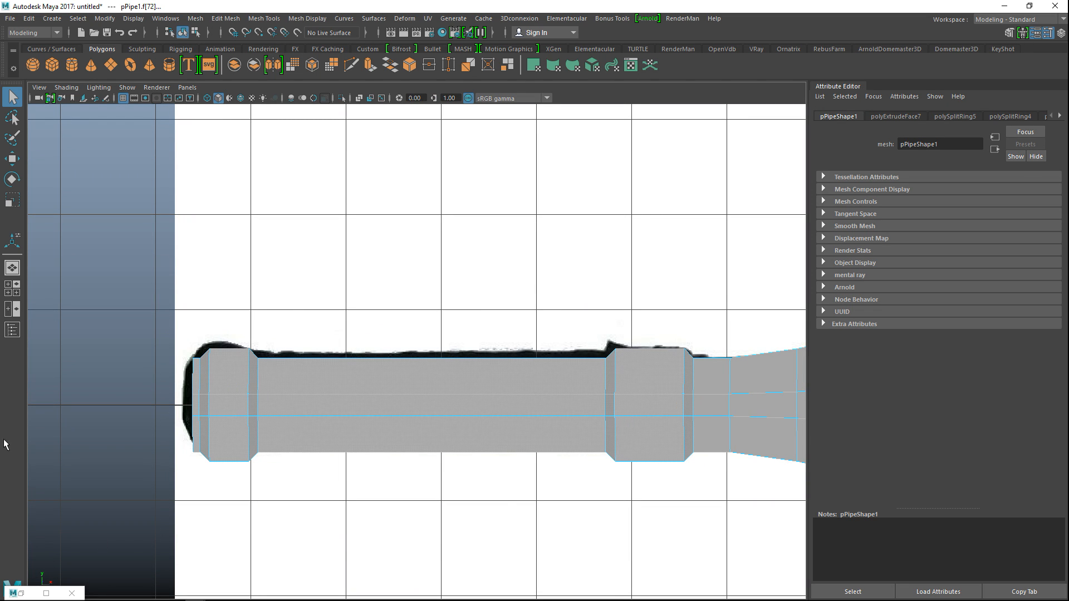
pyautogui.click(12, 289)
pyautogui.press('space')
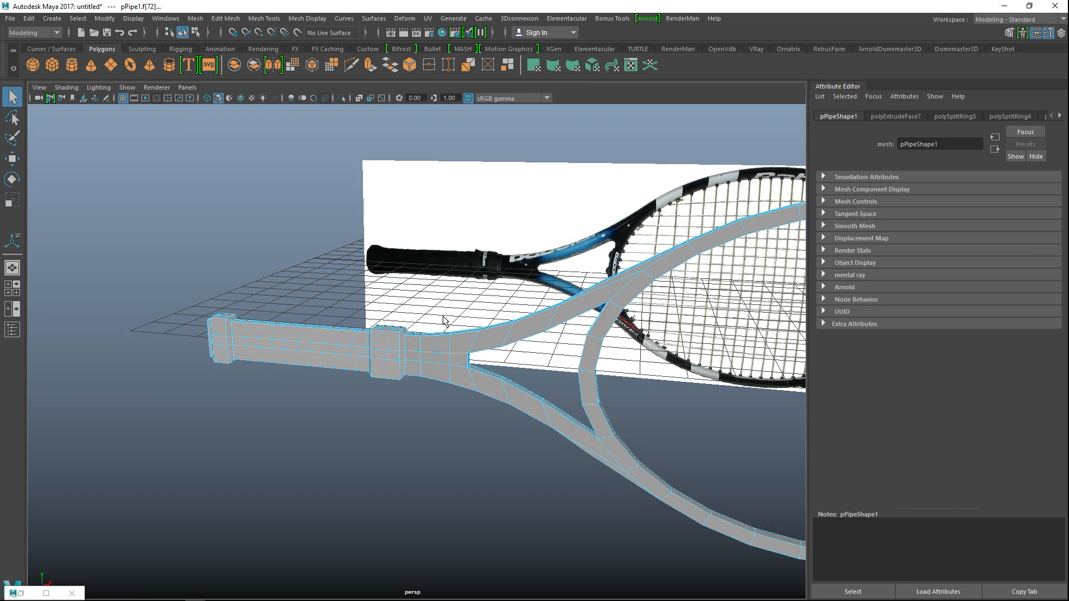
pyautogui.keyDown('alt'); pyautogui.moveTo(409, 339); pyautogui.dragTo(371, 399); pyautogui.keyUp('alt')
pyautogui.press('r')
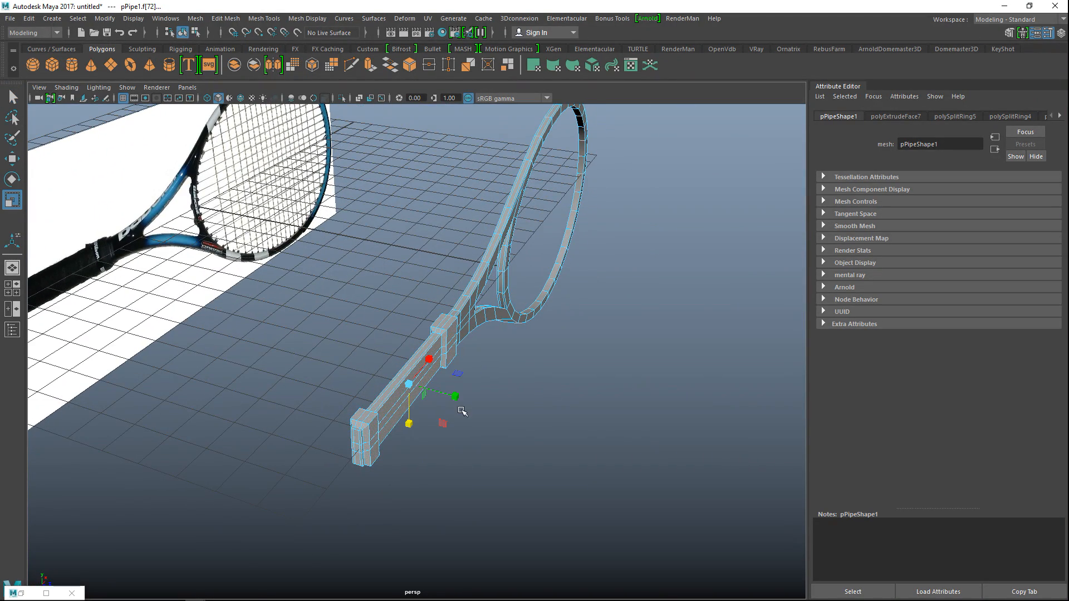
pyautogui.moveTo(458, 397); pyautogui.dragTo(450, 436)
pyautogui.click(579, 388)
# Inspect the thickened handle from close up in object mode with smooth preview, and return to the unsmoothed display
pyautogui.moveTo(426, 338); pyautogui.dragTo(485, 239, button='right')
pyautogui.press('3')
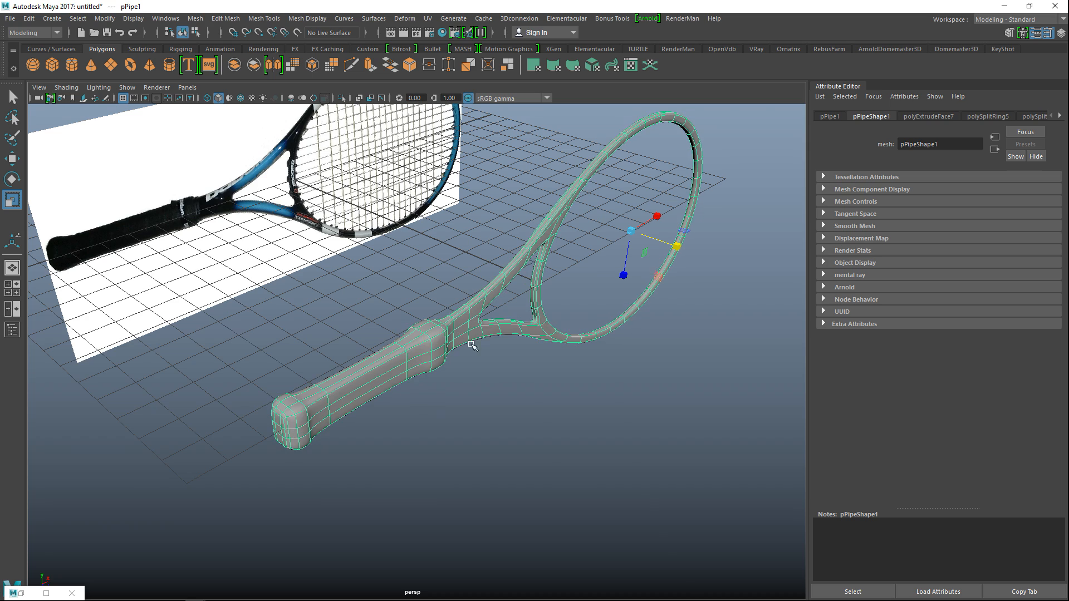
pyautogui.click(451, 415)
pyautogui.click(423, 355)
pyautogui.scroll(5, 524, 455)
pyautogui.keyDown('alt'); pyautogui.moveTo(528, 456); pyautogui.dragTo(526, 465); pyautogui.keyUp('alt')
pyautogui.scroll(-3, 527, 466)
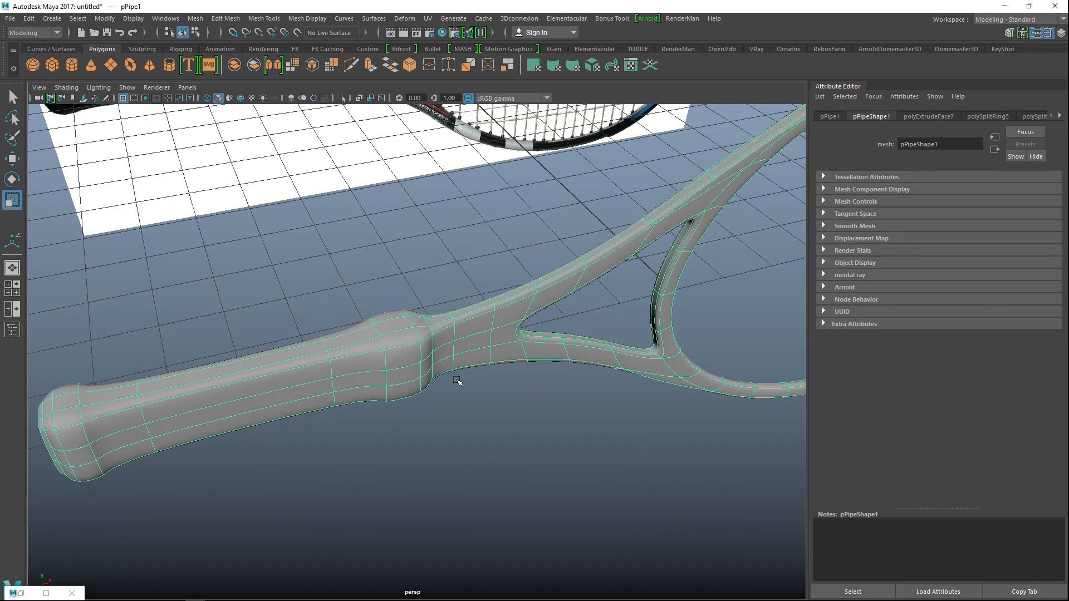
pyautogui.press('1')
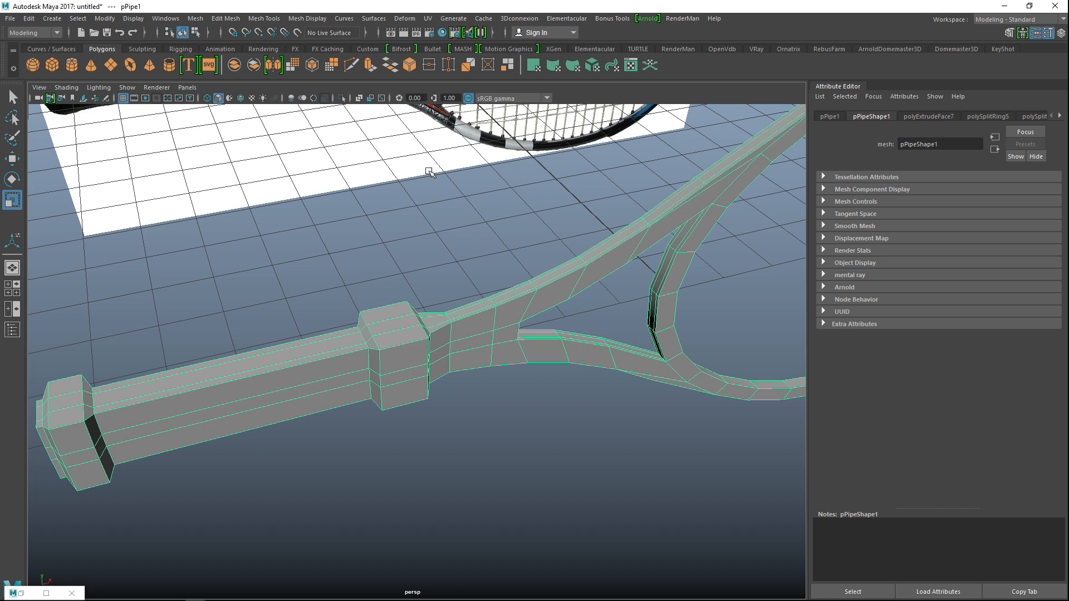
# Activate the Insert Edge Loop tool, keeping its position setting at equal distance from edge
pyautogui.click(264, 18)
pyautogui.click(365, 103)
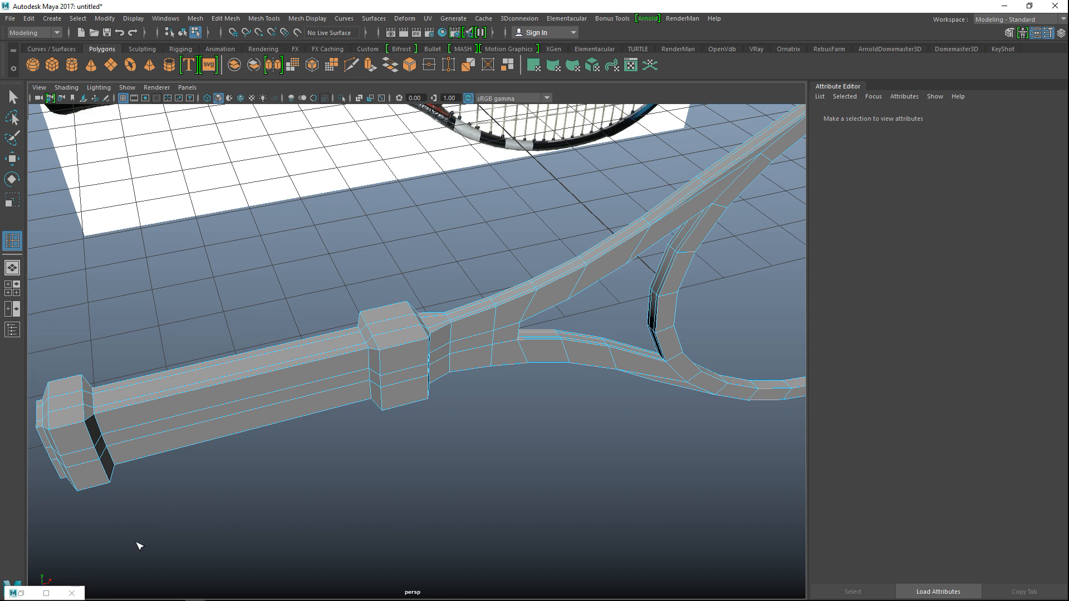
pyautogui.click(71, 593)
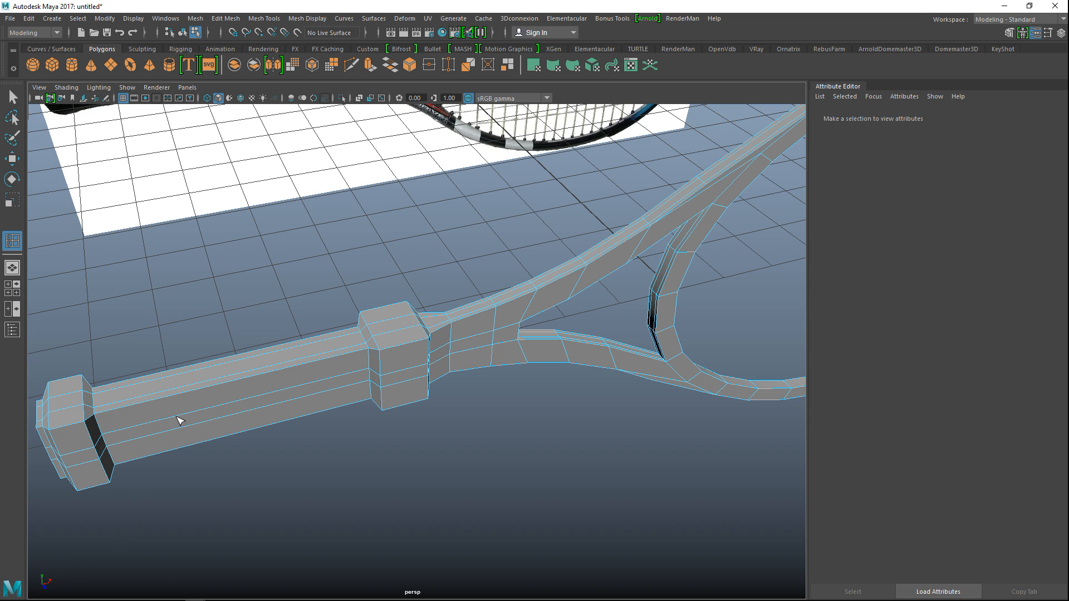
pyautogui.click(264, 18)
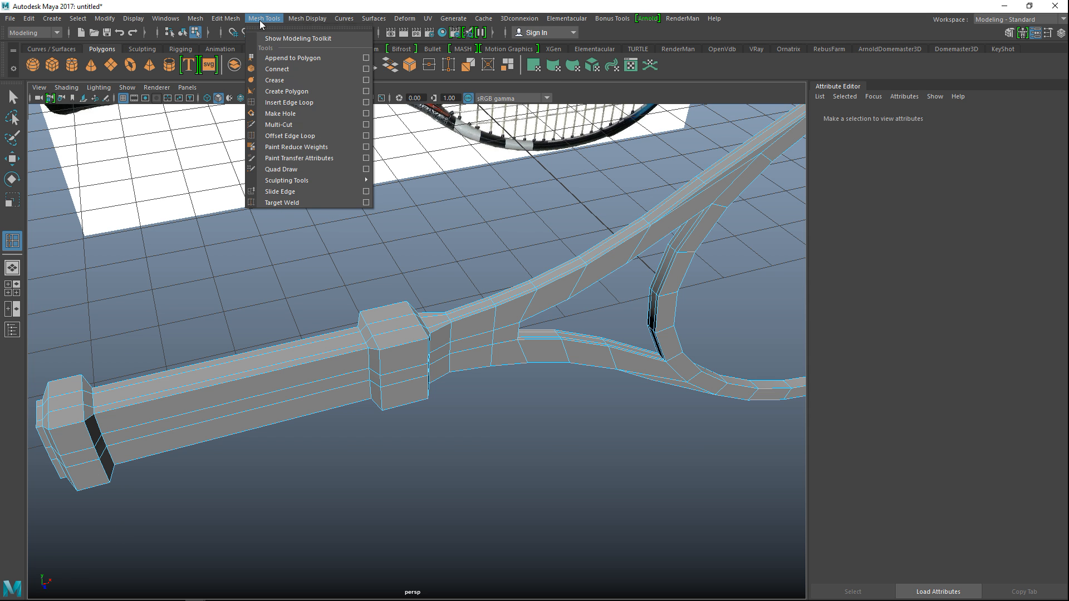
pyautogui.click(366, 102)
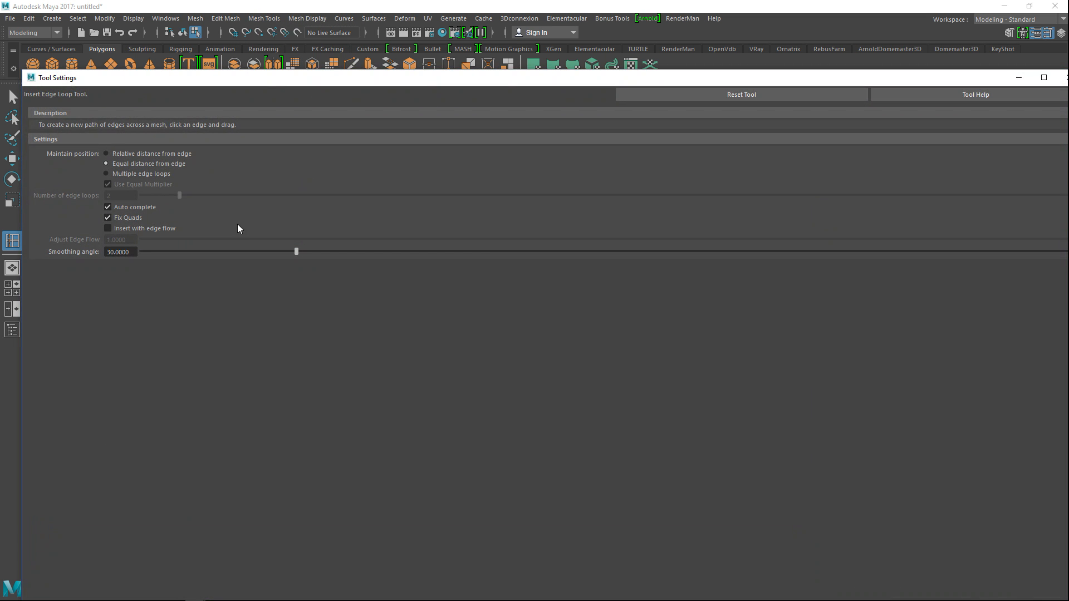
pyautogui.click(1018, 78)
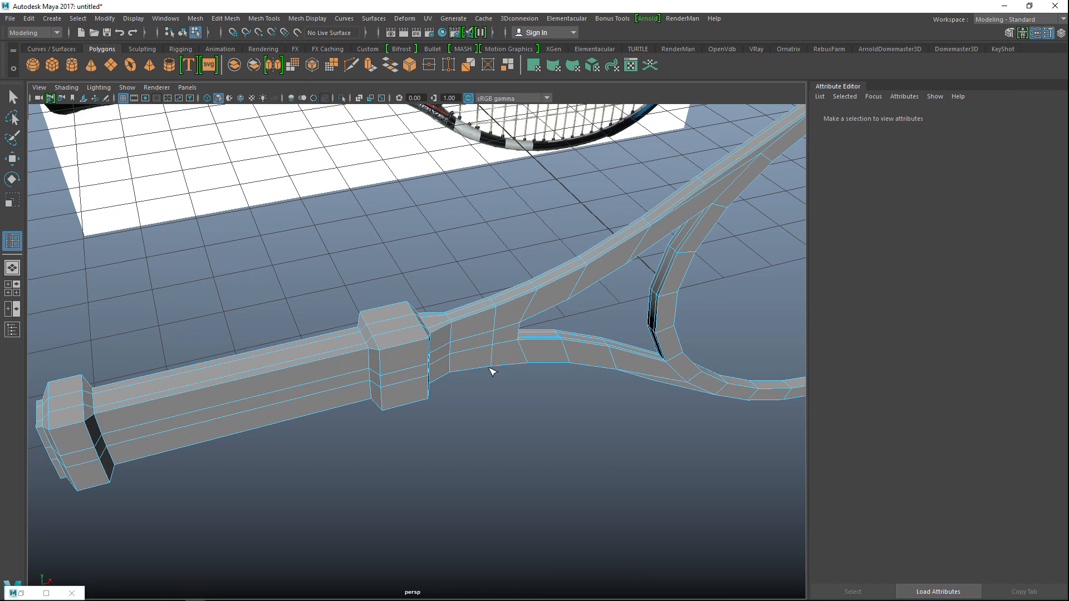
# Try an edge loop around the sloped grip-side border of the collar, and undo it
pyautogui.scroll(3, 351, 411)
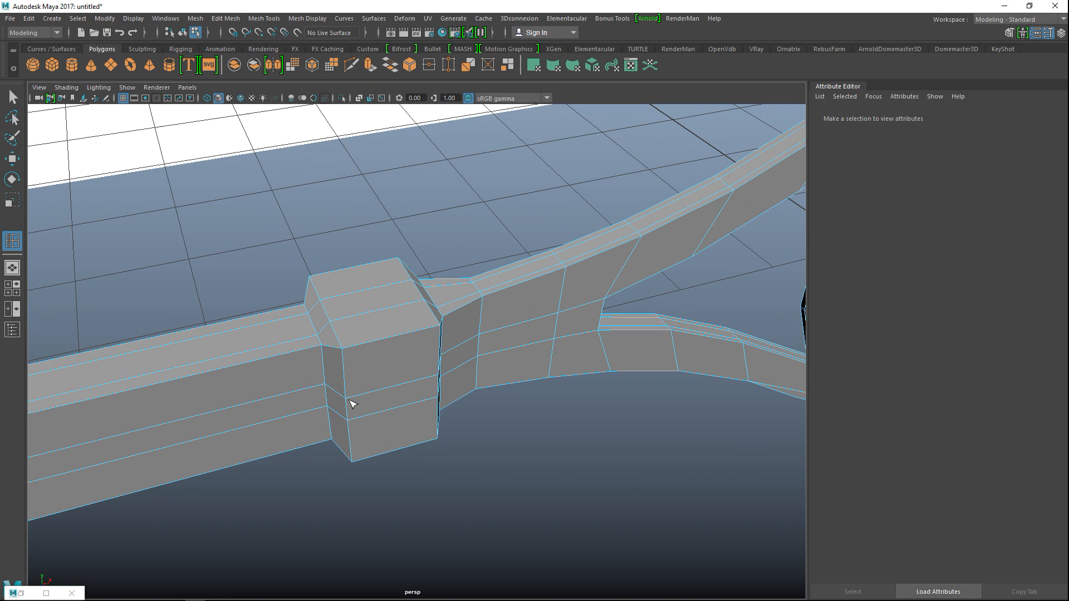
pyautogui.click(328, 348)
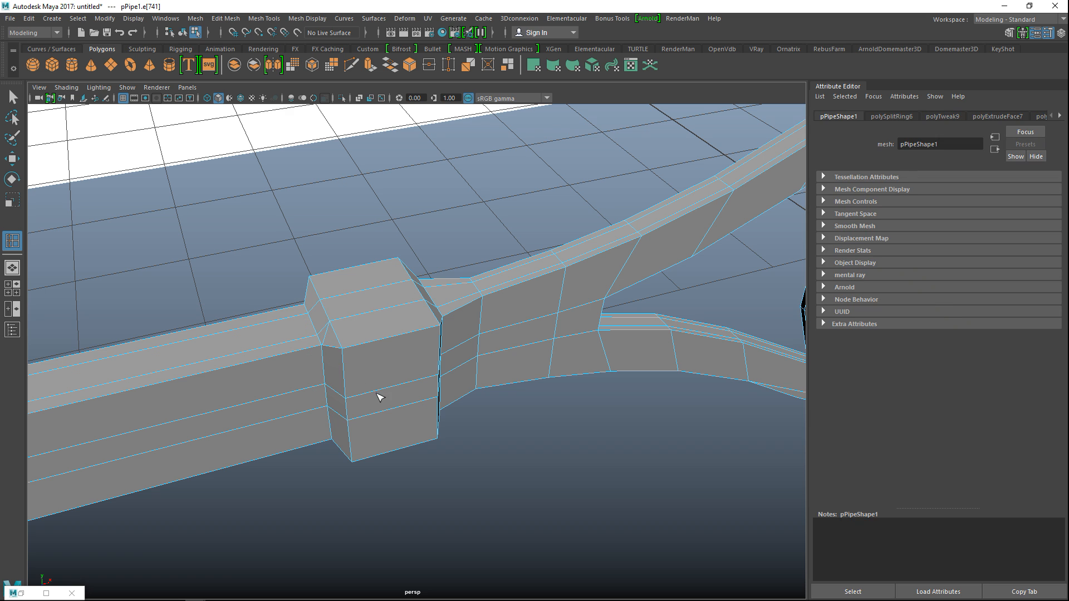
pyautogui.hotkey('ctrl', 'z')
pyautogui.keyDown('alt'); pyautogui.moveTo(378, 447); pyautogui.dragTo(496, 439, button='middle'); pyautogui.keyUp('alt')
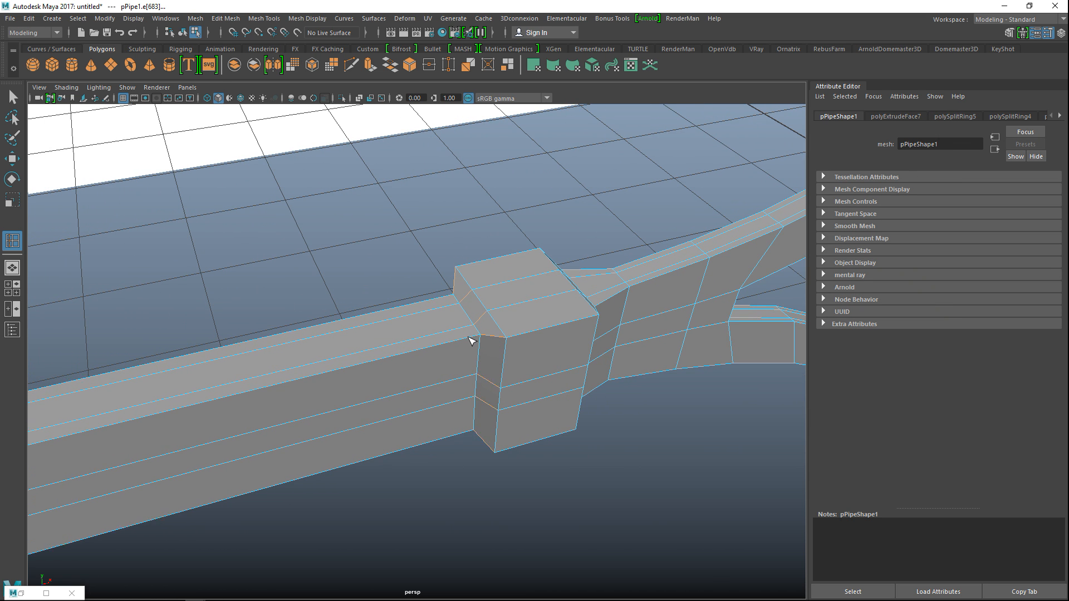
# Insert an edge loop around the collar's grip-side base, right beside its sloped border, and return to object mode
pyautogui.click(481, 341)
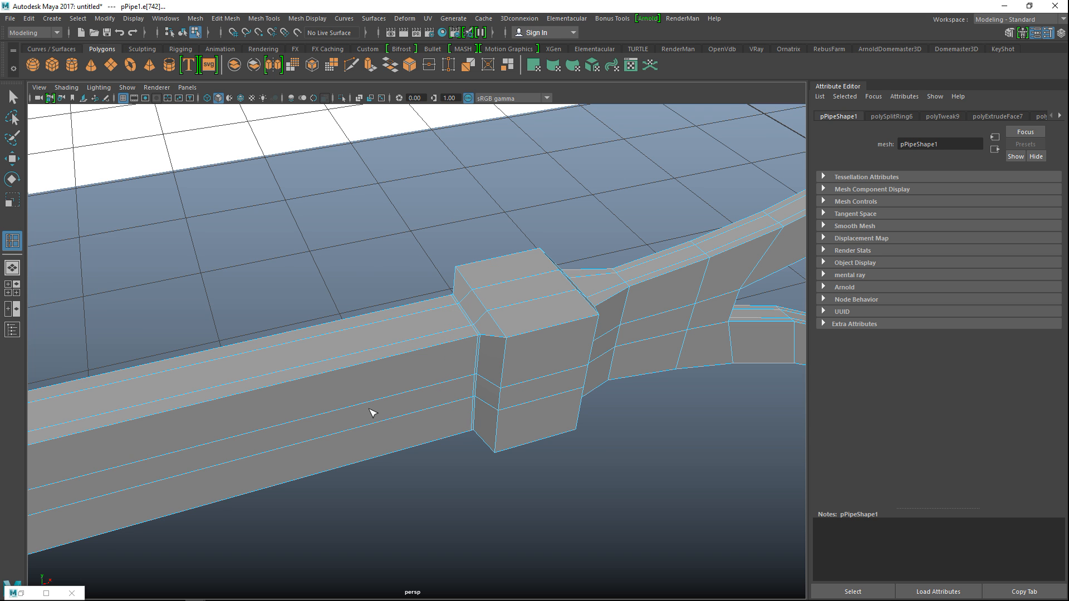
pyautogui.press('q')
pyautogui.rightClick(377, 347)
pyautogui.click(429, 242)
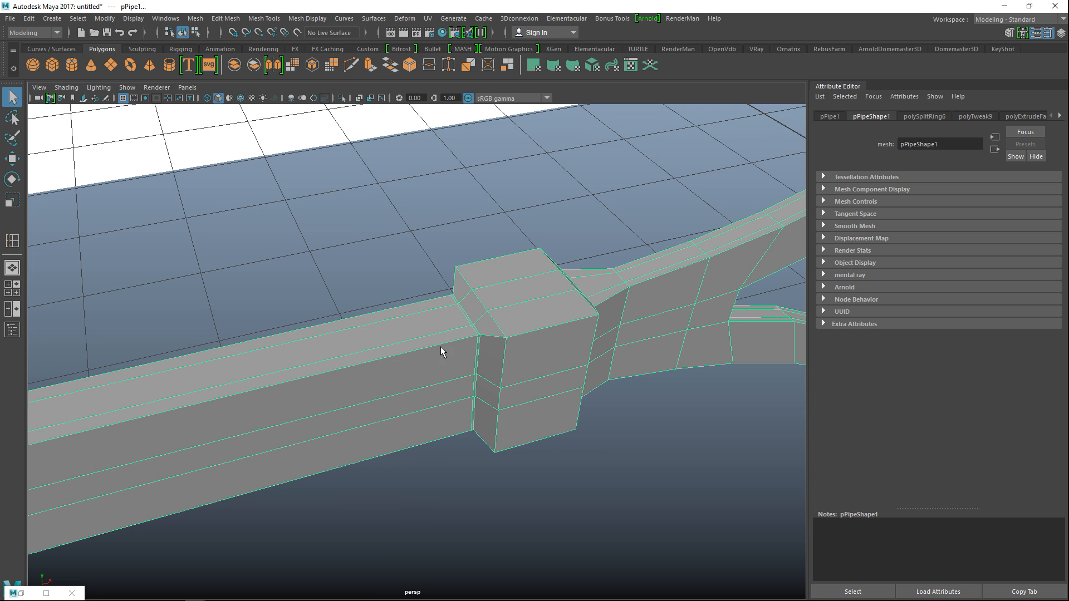
# Inspect the collar and whole handle with the smooth preview, and return to the unsmoothed display
pyautogui.press('3')
pyautogui.click(561, 435)
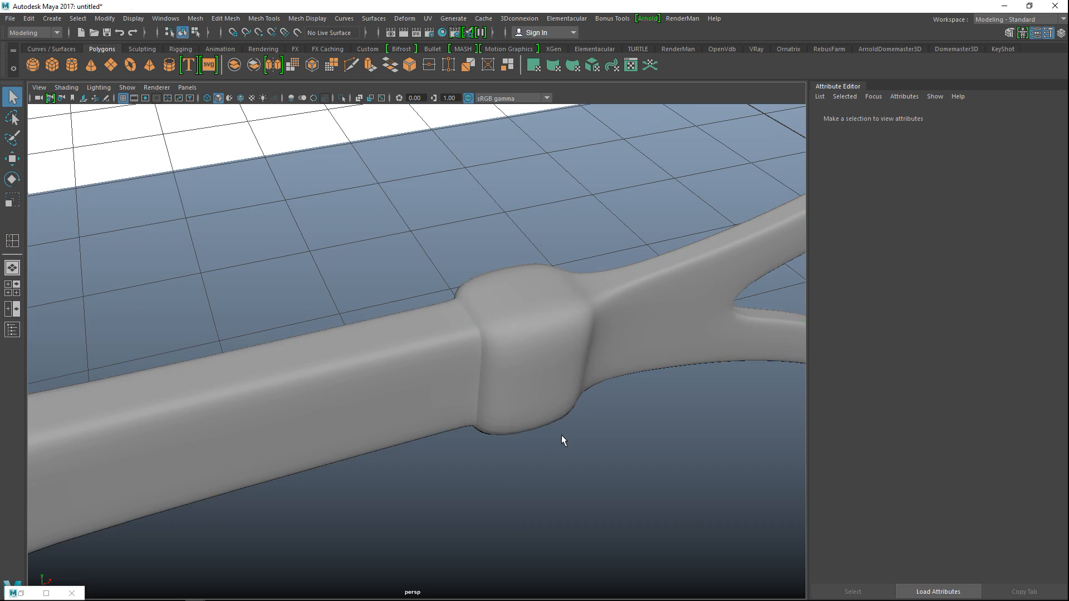
pyautogui.scroll(-3, 577, 445)
pyautogui.keyDown('alt'); pyautogui.moveTo(569, 456); pyautogui.dragTo(564, 458); pyautogui.keyUp('alt')
pyautogui.click(488, 371)
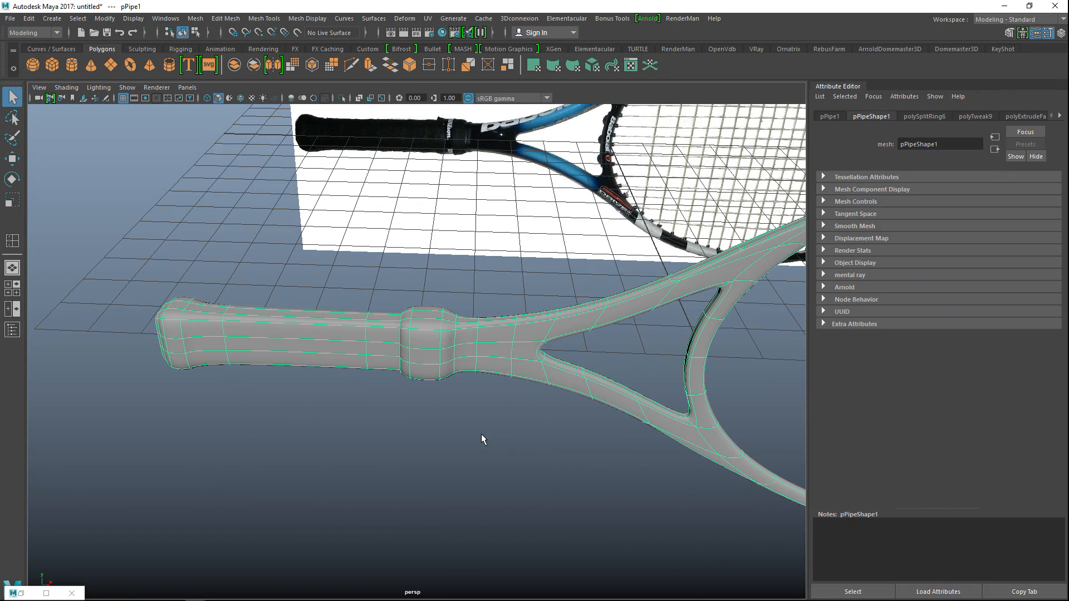
pyautogui.press('1')
pyautogui.scroll(5, 484, 435)
pyautogui.keyDown('alt'); pyautogui.moveTo(558, 429); pyautogui.dragTo(517, 392); pyautogui.keyUp('alt')
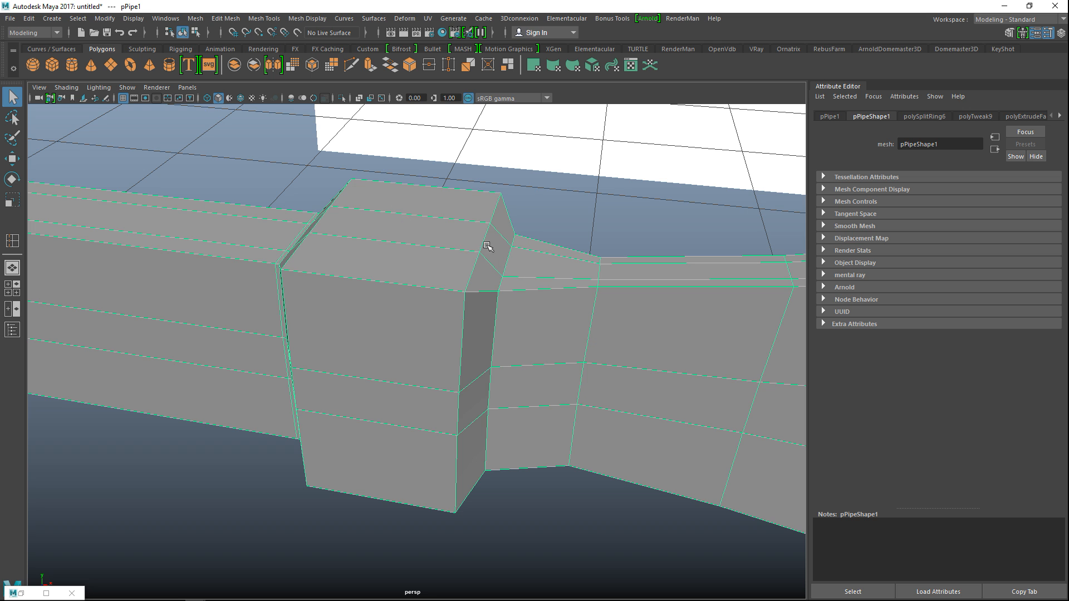
pyautogui.hotkey('ctrl', 'e')
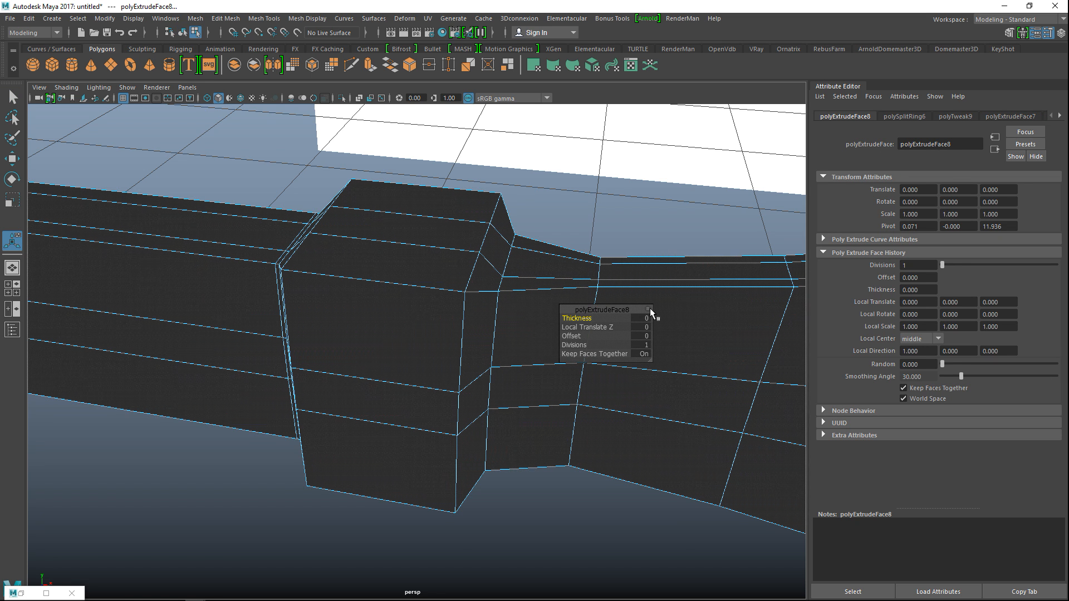
pyautogui.click(648, 309)
pyautogui.click(585, 209)
pyautogui.click(589, 209)
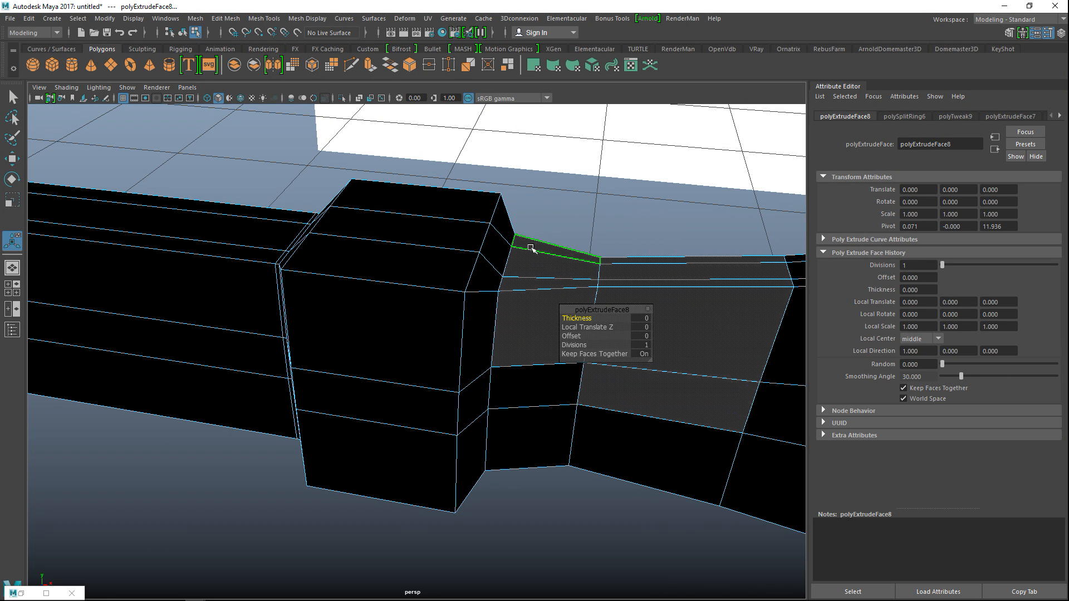
pyautogui.press('q')
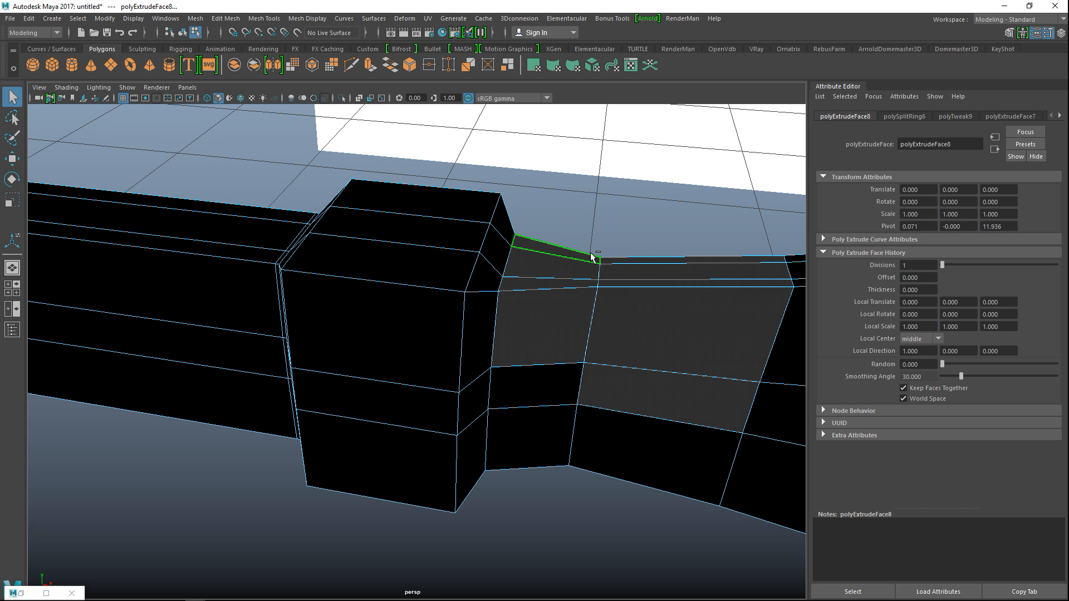
pyautogui.hotkey('ctrl', 'z')
pyautogui.hotkey('ctrl', 'z')
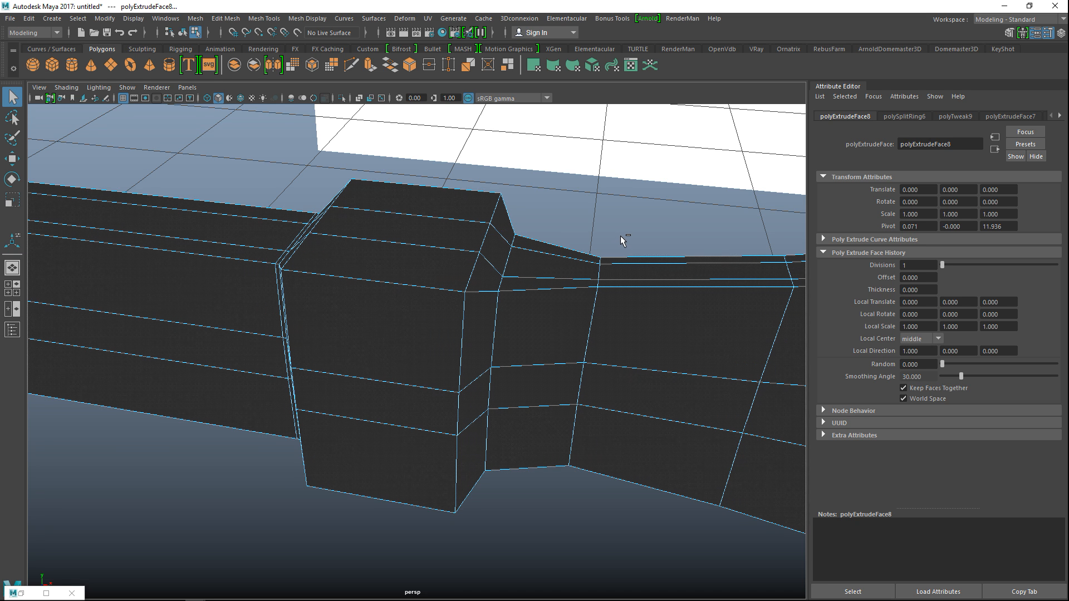
pyautogui.click(620, 236)
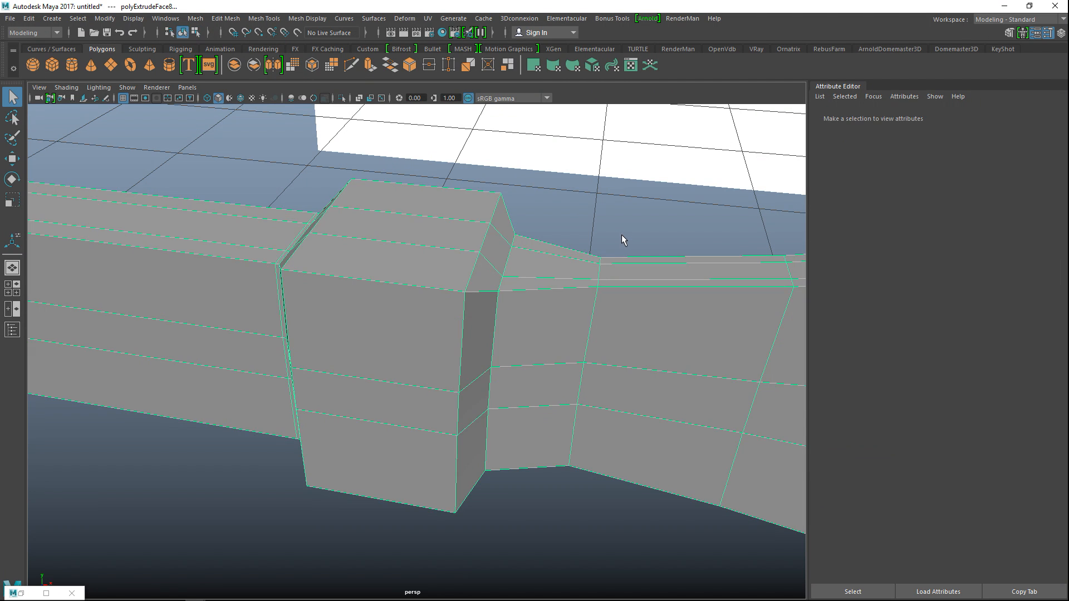
# Insert an edge loop on the throat side of the collar, close to its sloped base, and return to object mode
pyautogui.click(316, 21)
pyautogui.moveTo(265, 22)
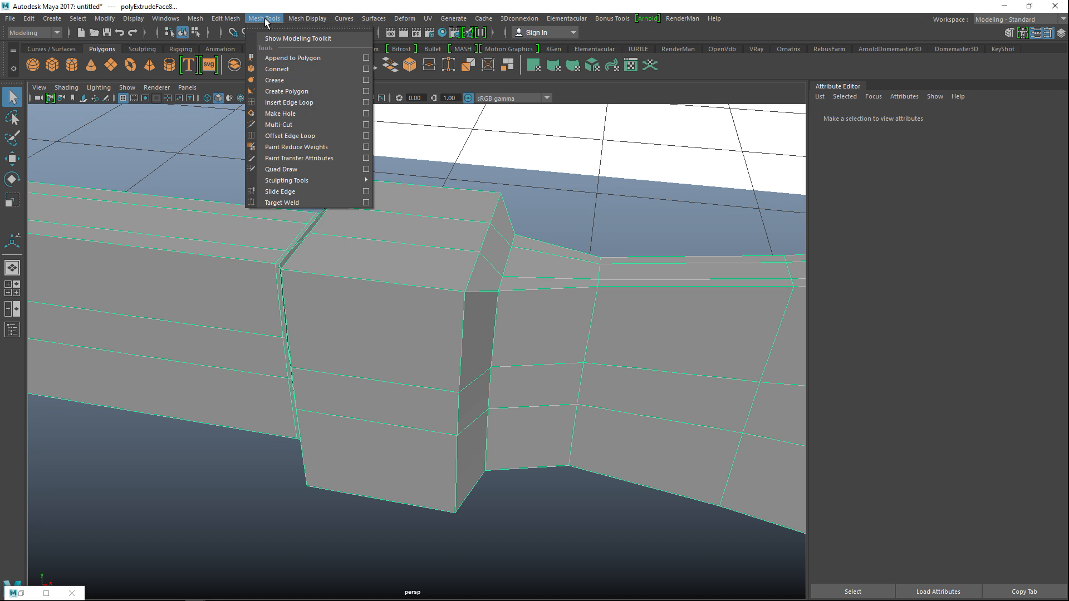
pyautogui.click(321, 103)
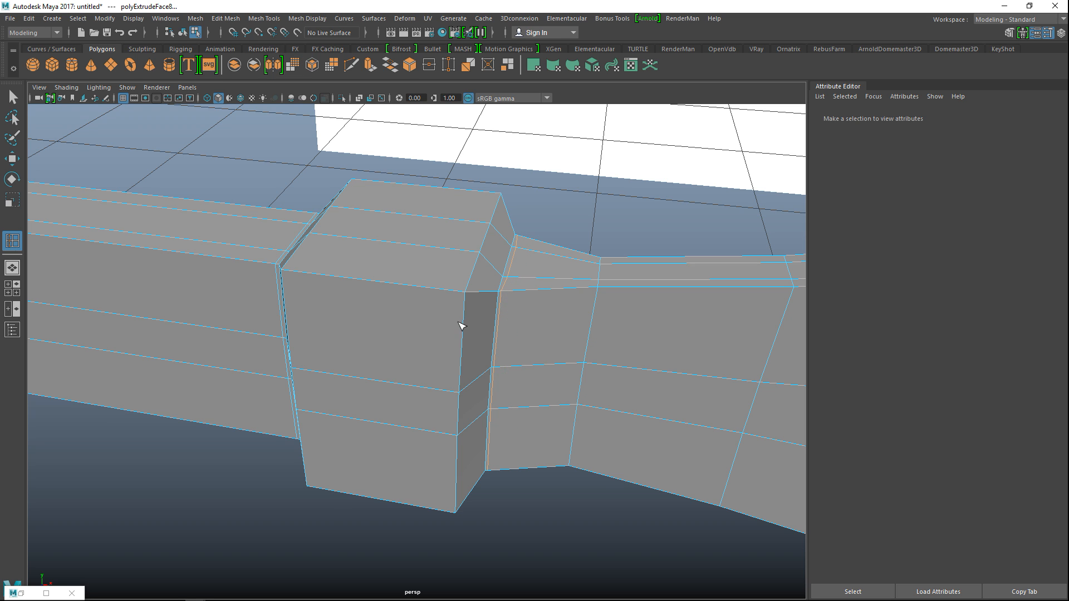
pyautogui.press('q')
pyautogui.moveTo(432, 257); pyautogui.dragTo(448, 246, button='right')
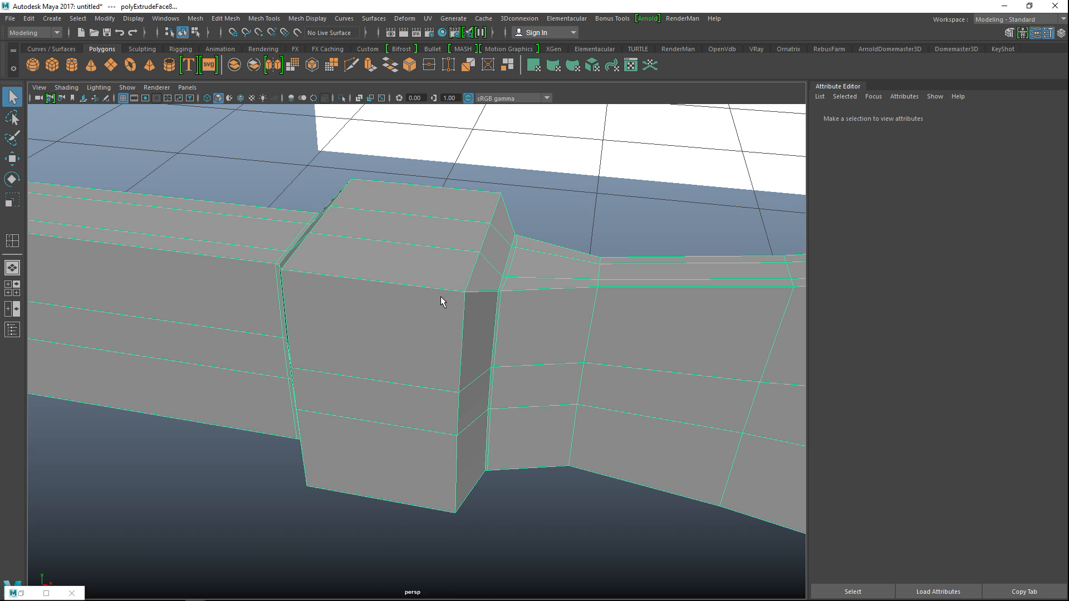
# Examine the collar and grip from several angles with the smooth preview, and return to the unsmoothed display
pyautogui.press('3')
pyautogui.click(307, 506)
pyautogui.scroll(-5, 350, 490)
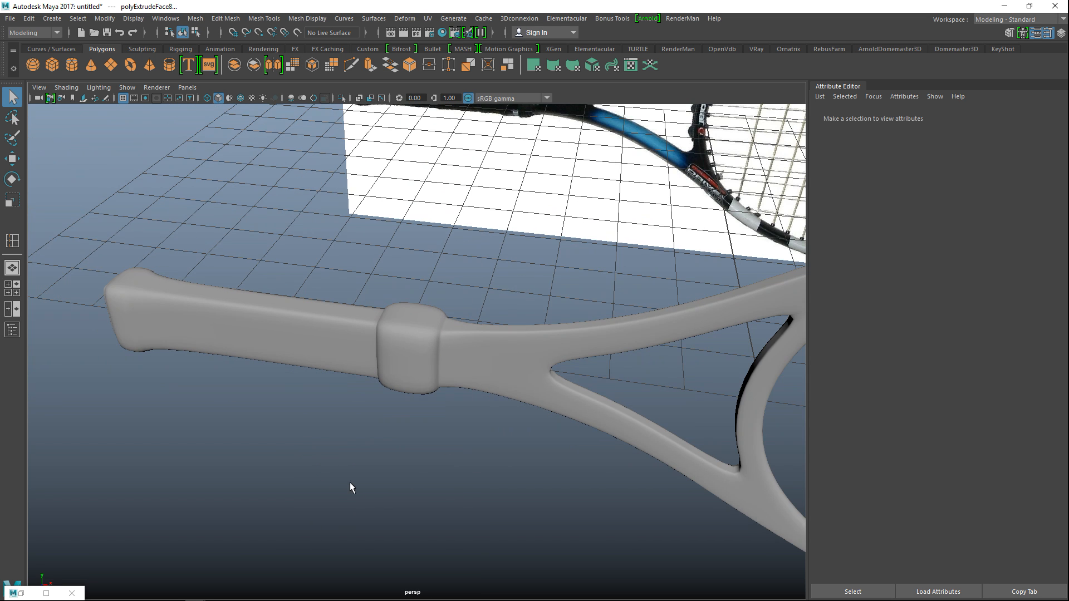
pyautogui.keyDown('alt'); pyautogui.moveTo(338, 493); pyautogui.dragTo(523, 392); pyautogui.keyUp('alt')
pyautogui.moveTo(427, 473)
pyautogui.keyDown('alt'); pyautogui.mouseDown()
pyautogui.moveTo(472, 490)
pyautogui.moveTo(444, 473)
pyautogui.mouseUp(); pyautogui.keyUp('alt')
pyautogui.click(367, 368)
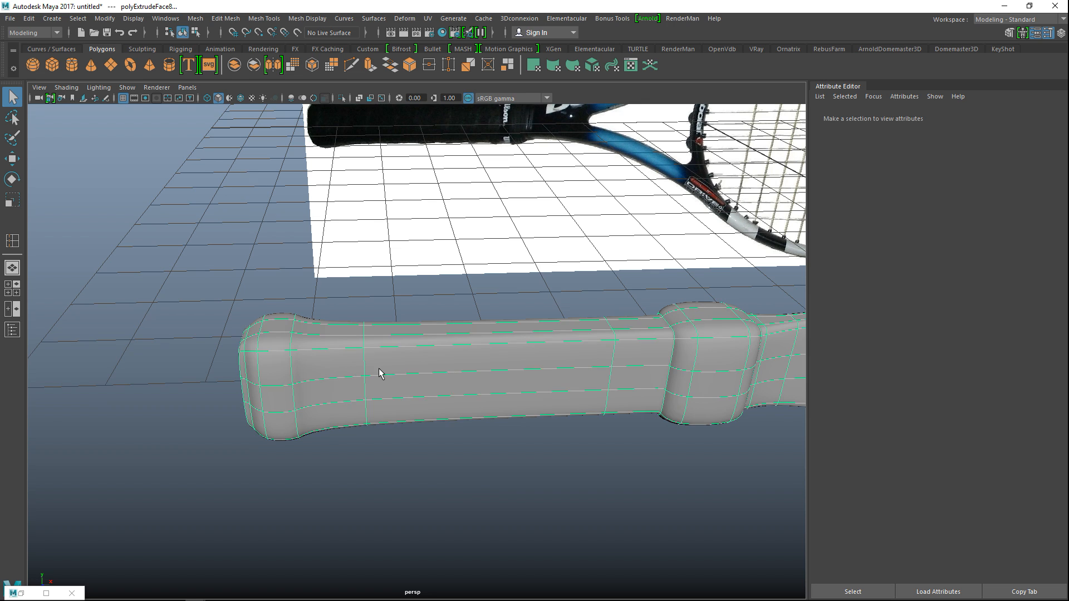
pyautogui.press('1')
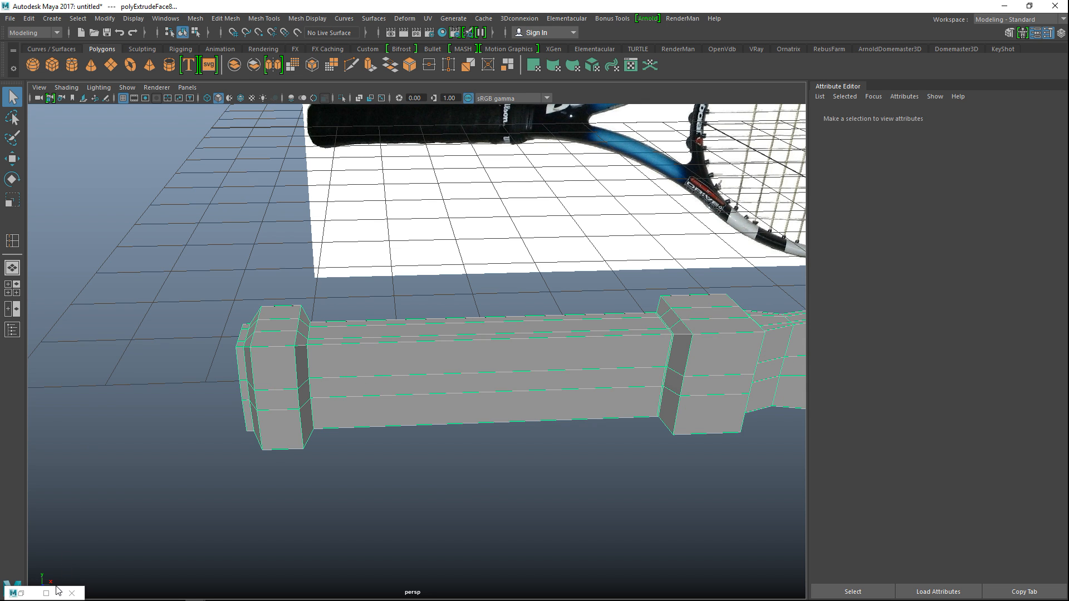
# Insert five roughly evenly spaced edge loops across the grip between the butt cap and the collar
pyautogui.click(228, 19)
pyautogui.click(306, 102)
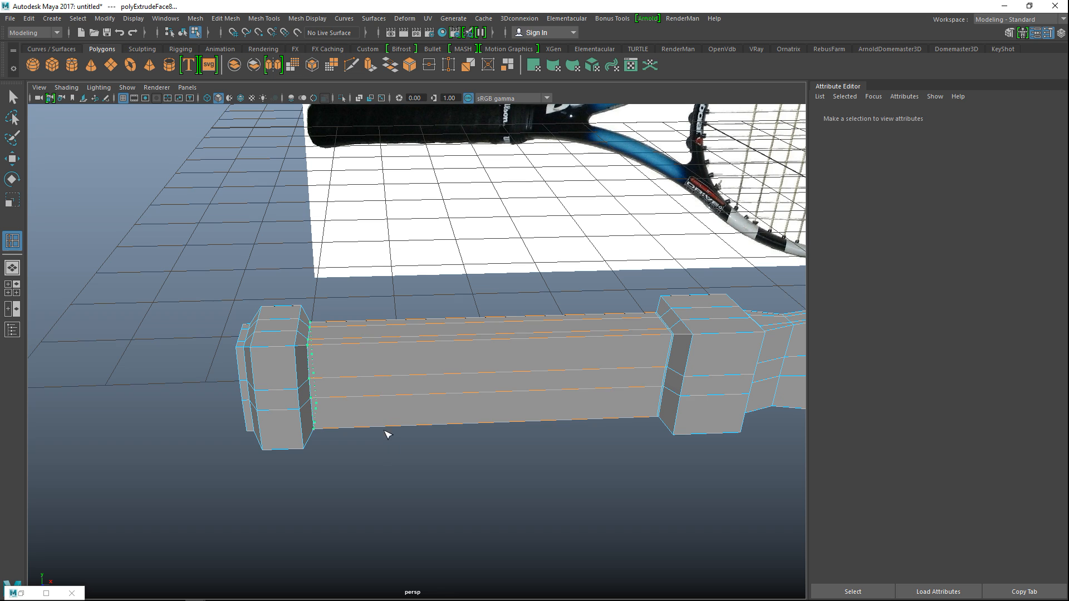
pyautogui.press('q')
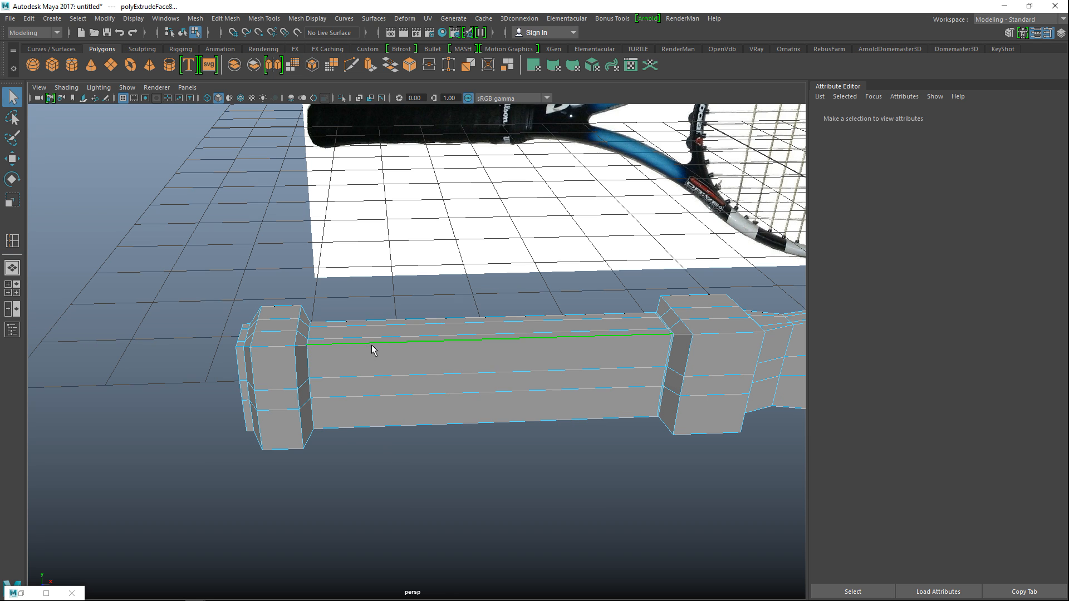
pyautogui.click(356, 355)
pyautogui.press('y')
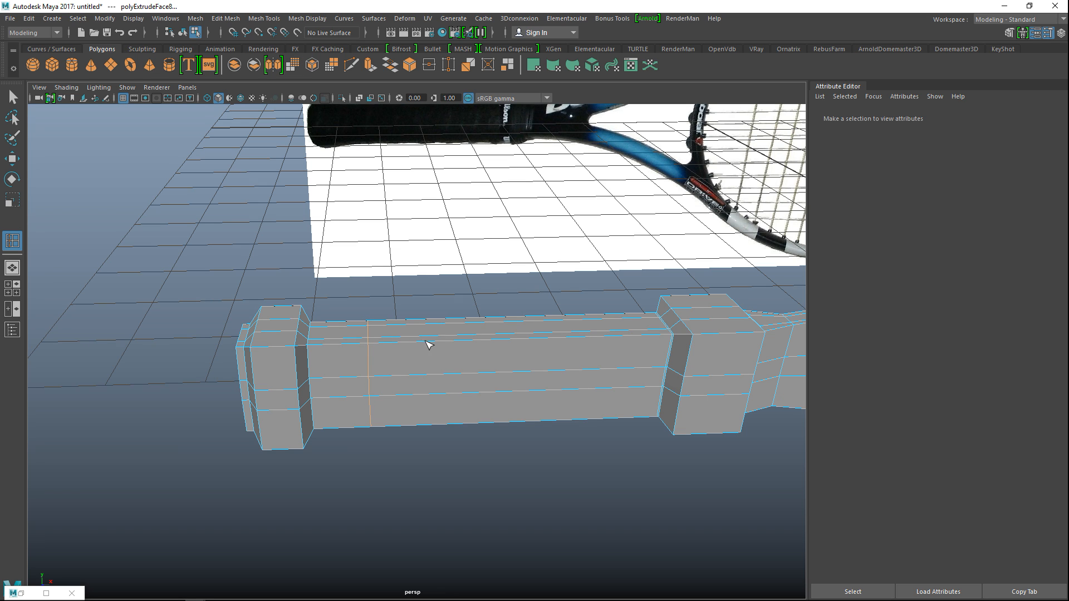
pyautogui.click(504, 345)
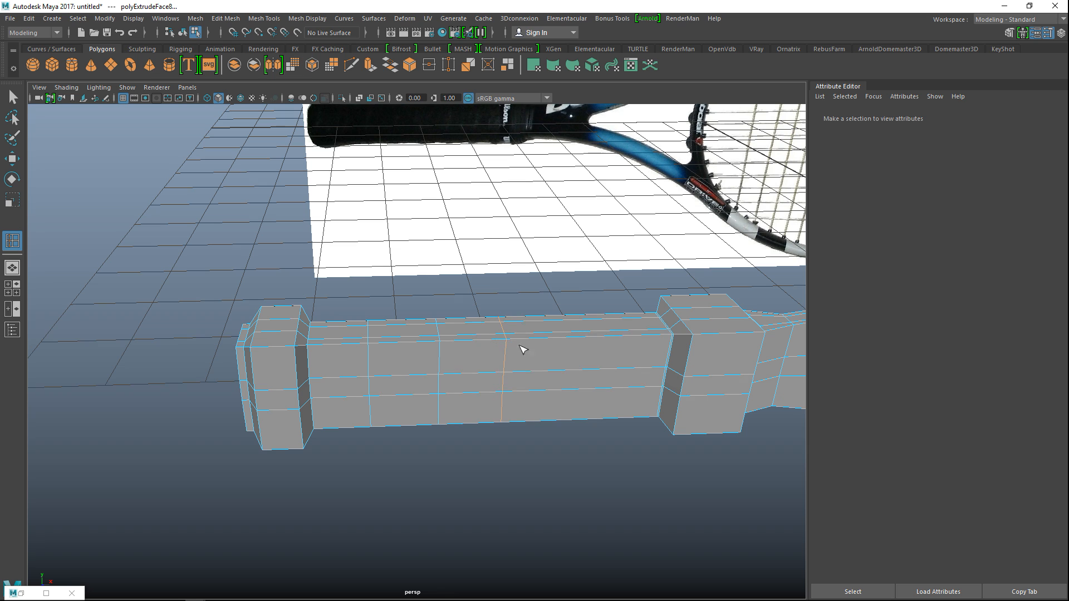
pyautogui.click(563, 340)
pyautogui.press('q')
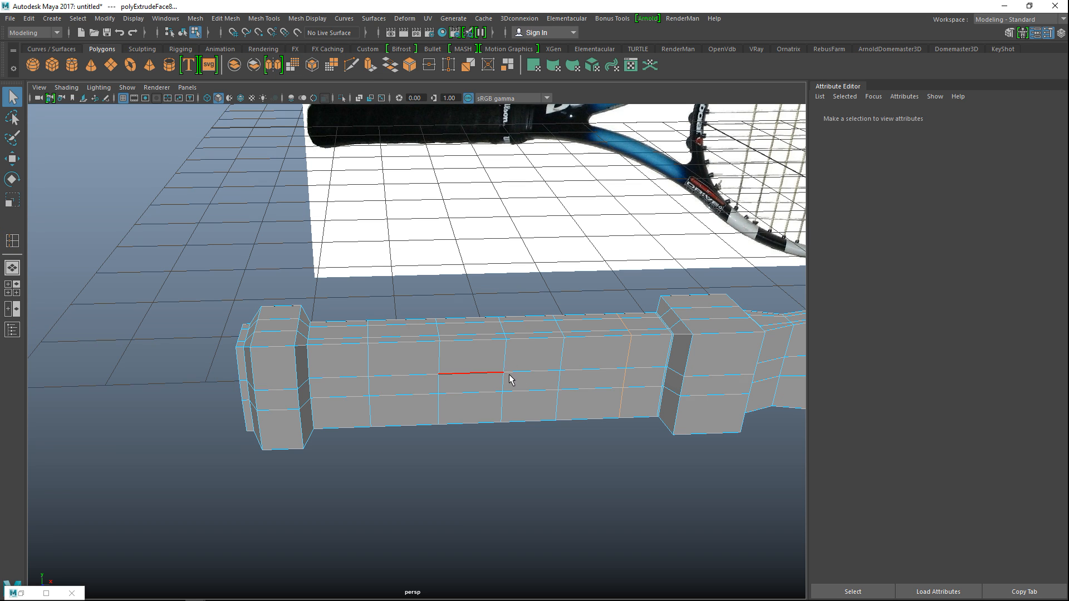
# Try to rotate the grip's five new edge loops together in the wireframe top view, and undo the rotation
pyautogui.keyDown('shift'); pyautogui.doubleClick(507, 357); pyautogui.keyUp('shift')
pyautogui.click(8, 291)
pyautogui.press('space')
pyautogui.press('f')
pyautogui.press('4')
pyautogui.scroll(-10, 346, 329)
pyautogui.scroll(6, 353, 345)
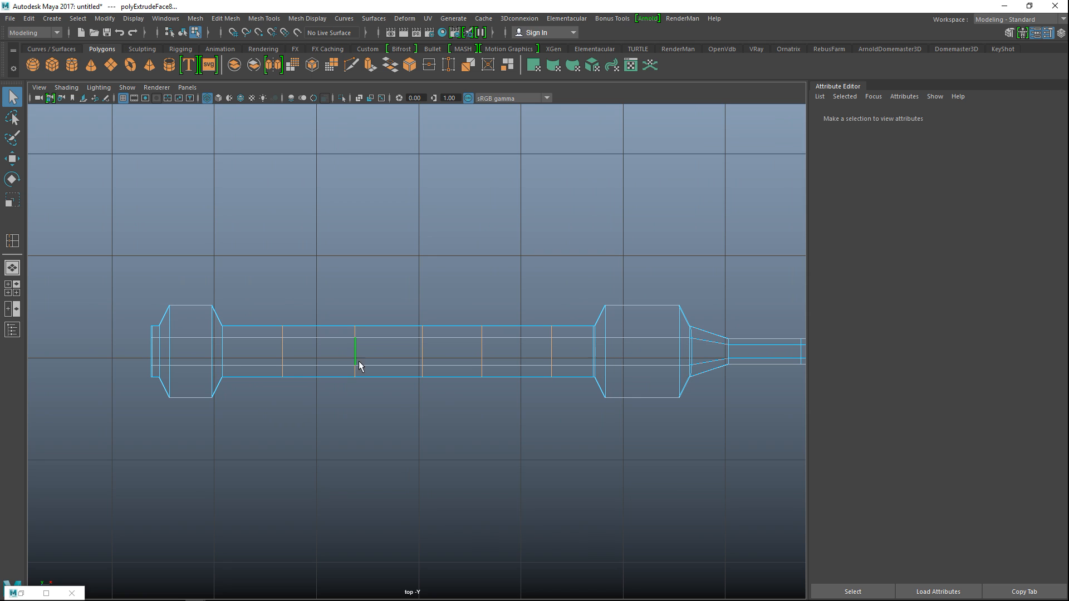
pyautogui.press('e')
pyautogui.moveTo(451, 399); pyautogui.dragTo(452, 400)
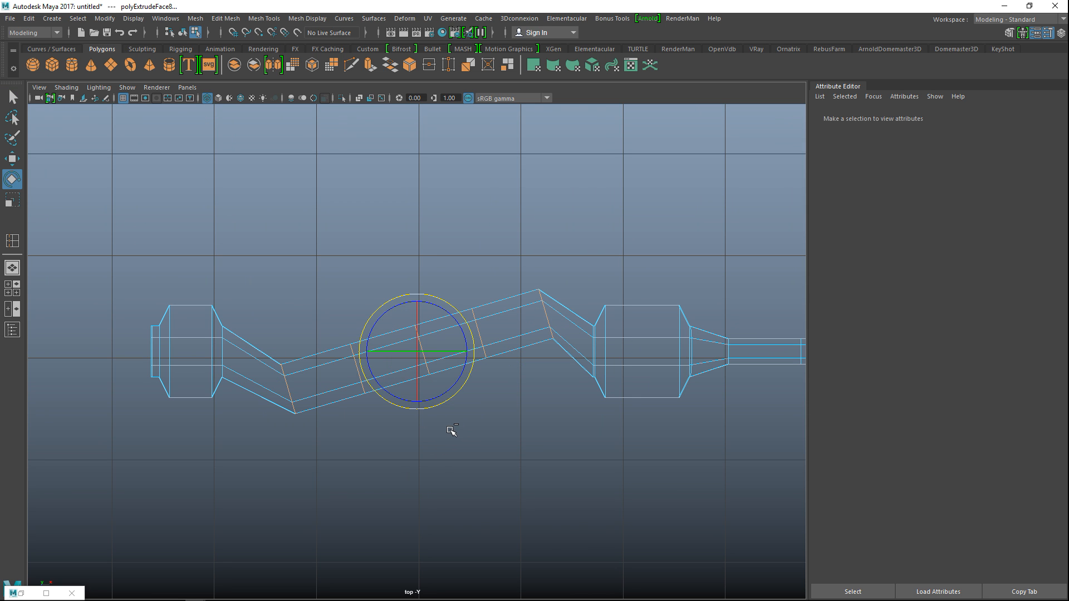
pyautogui.hotkey('ctrl', 'z')
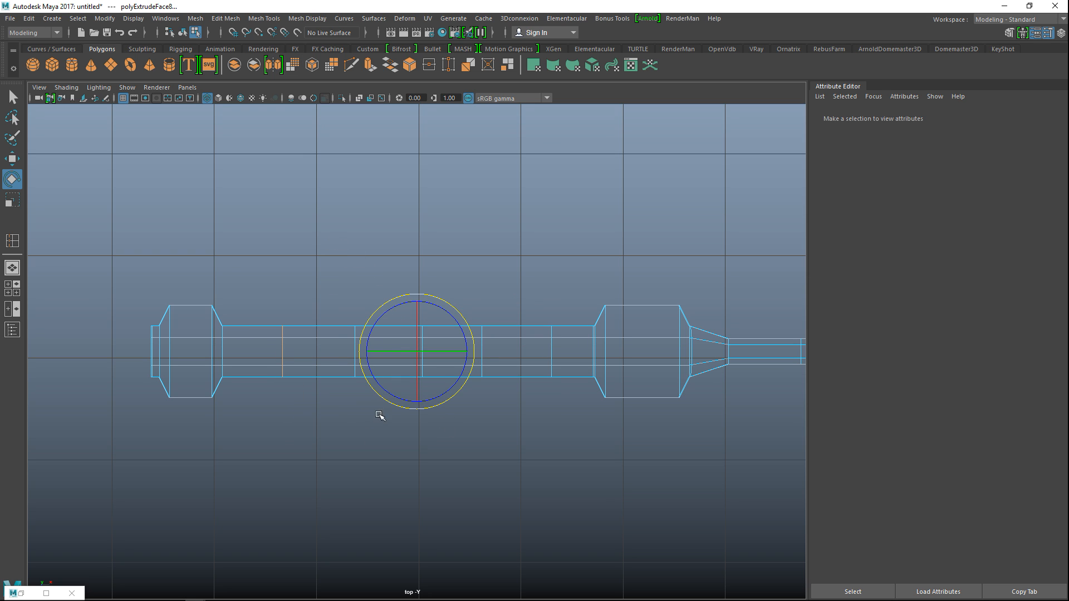
# Try to tilt only the edge loop nearest the butt cap, undo it, and try Center Pivot on the selected loop
pyautogui.hotkey('shift', 'z')
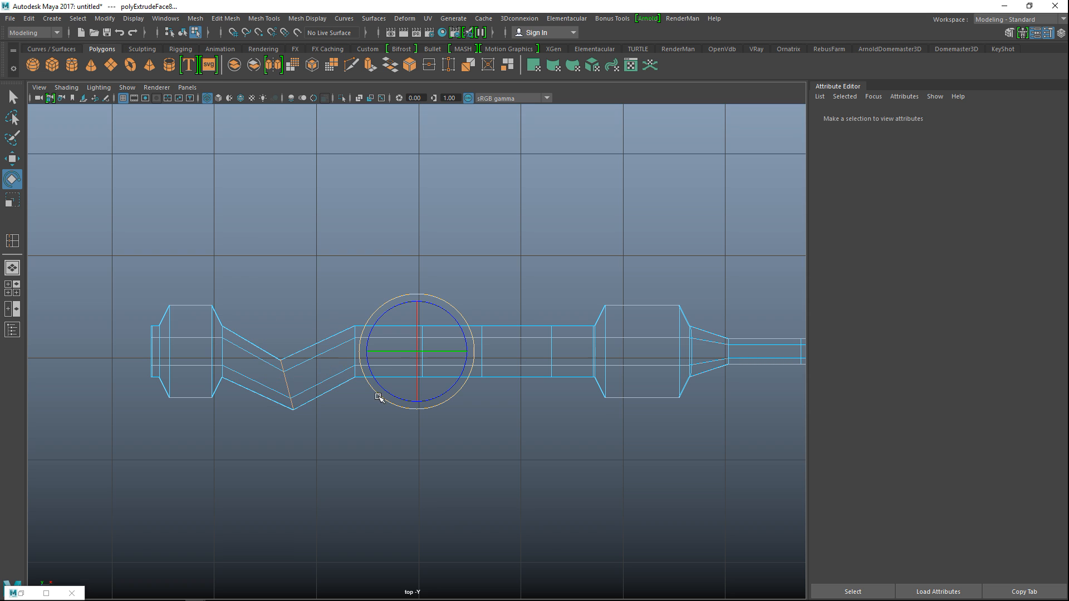
pyautogui.hotkey('ctrl', 'z')
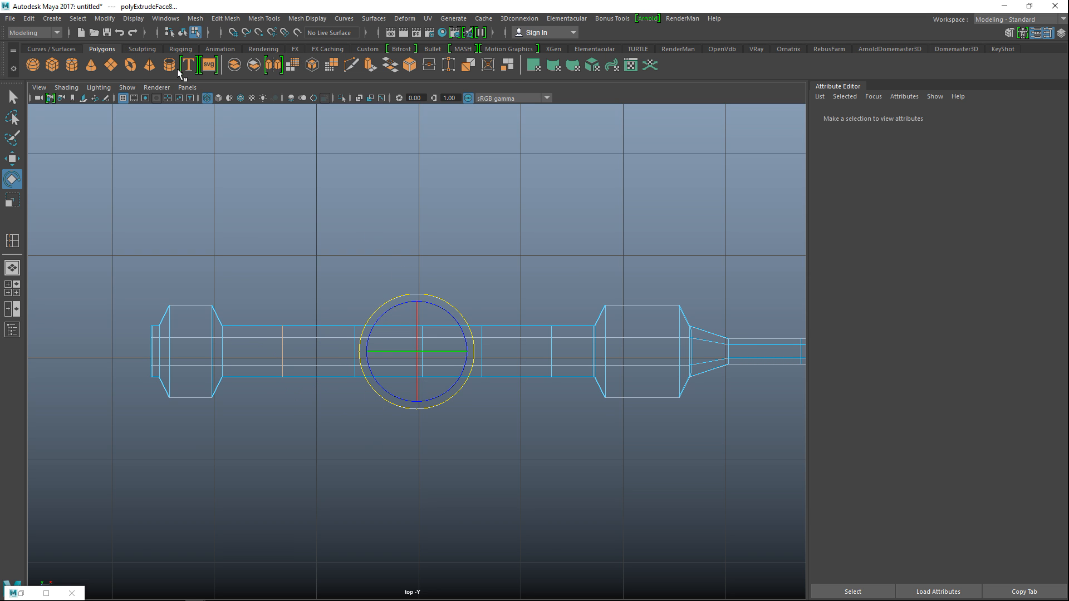
pyautogui.click(106, 16)
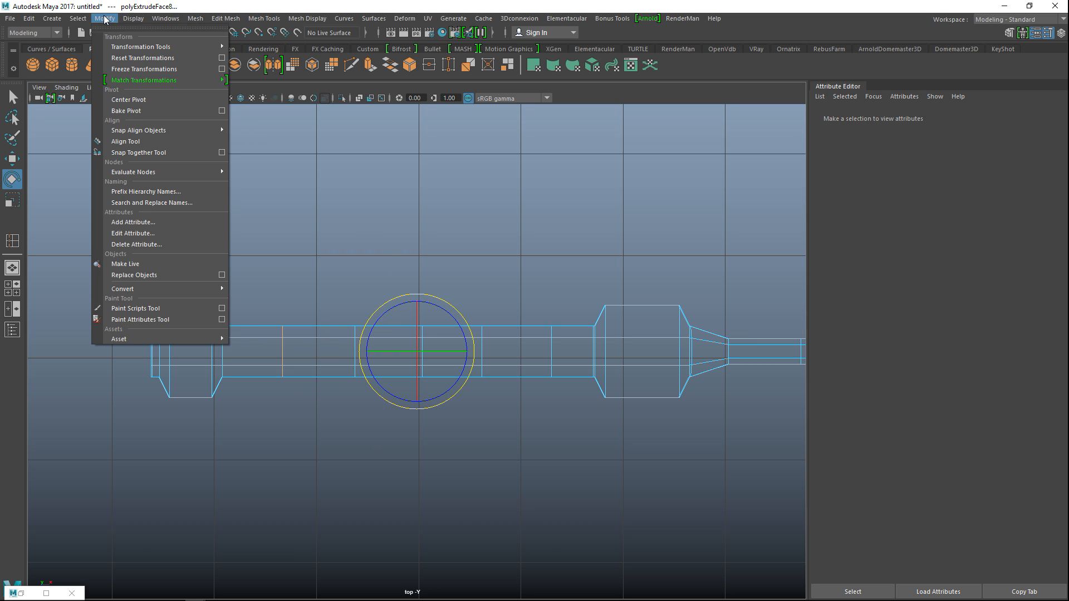
pyautogui.click(148, 101)
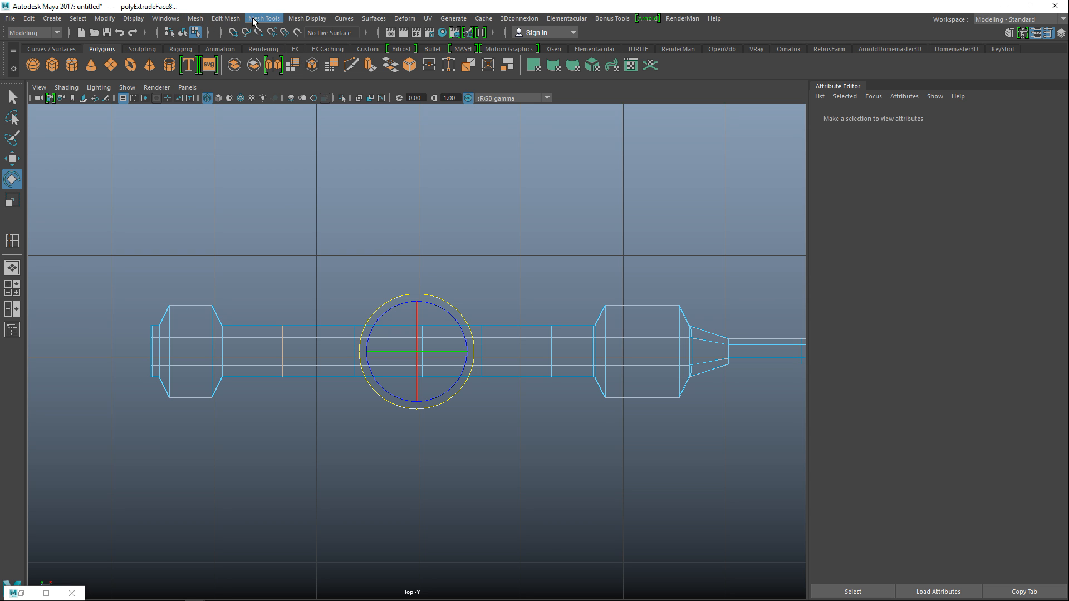
pyautogui.click(104, 20)
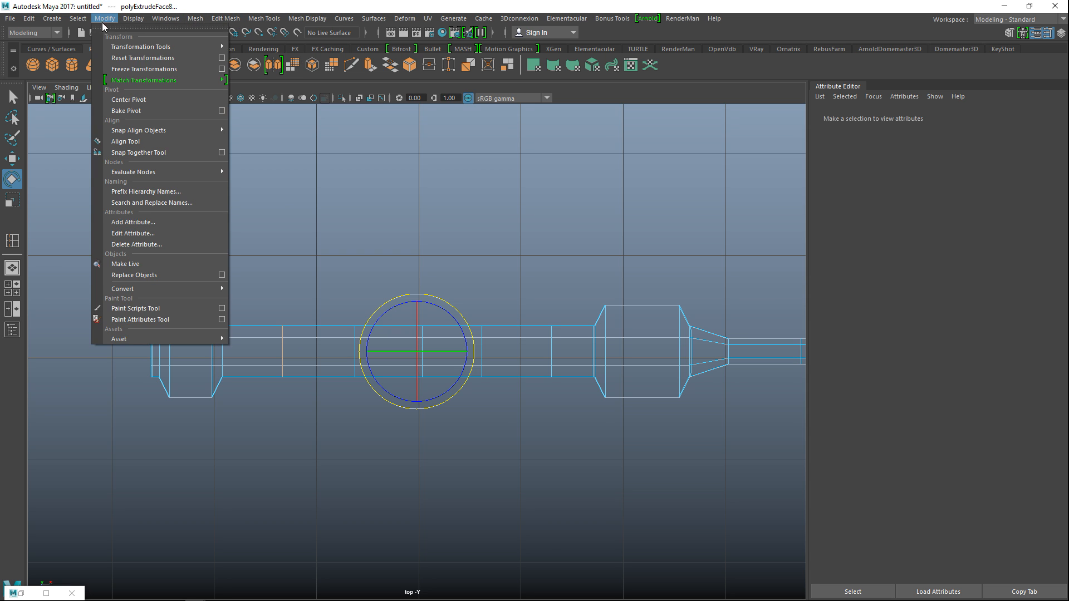
pyautogui.click(151, 101)
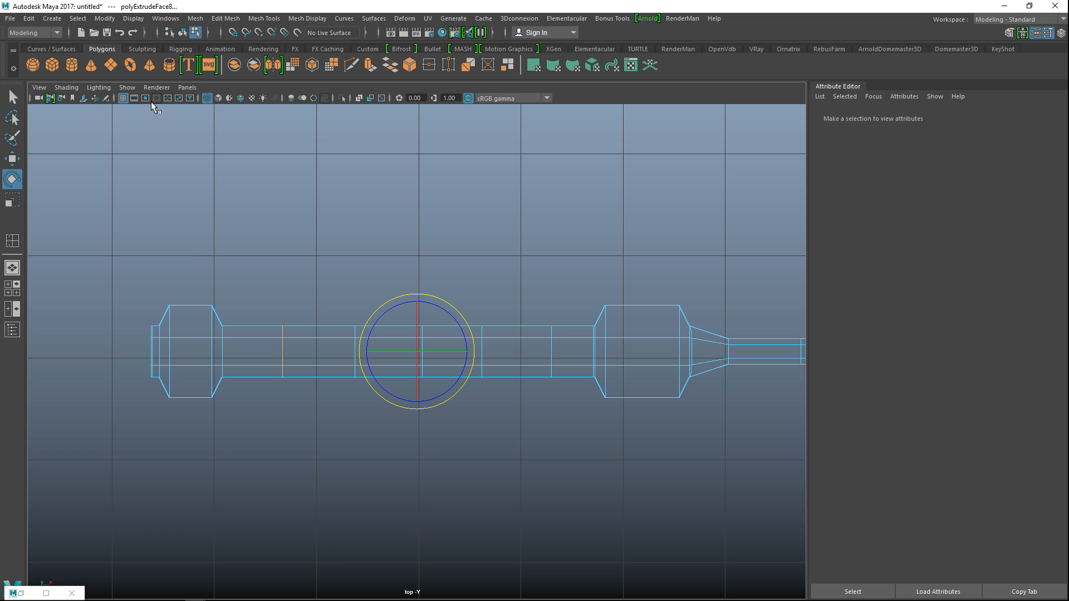
# Return to object mode in the perspective view and apply Smooth to the whole racket mesh with 1 division
pyautogui.click(15, 289)
pyautogui.press('space')
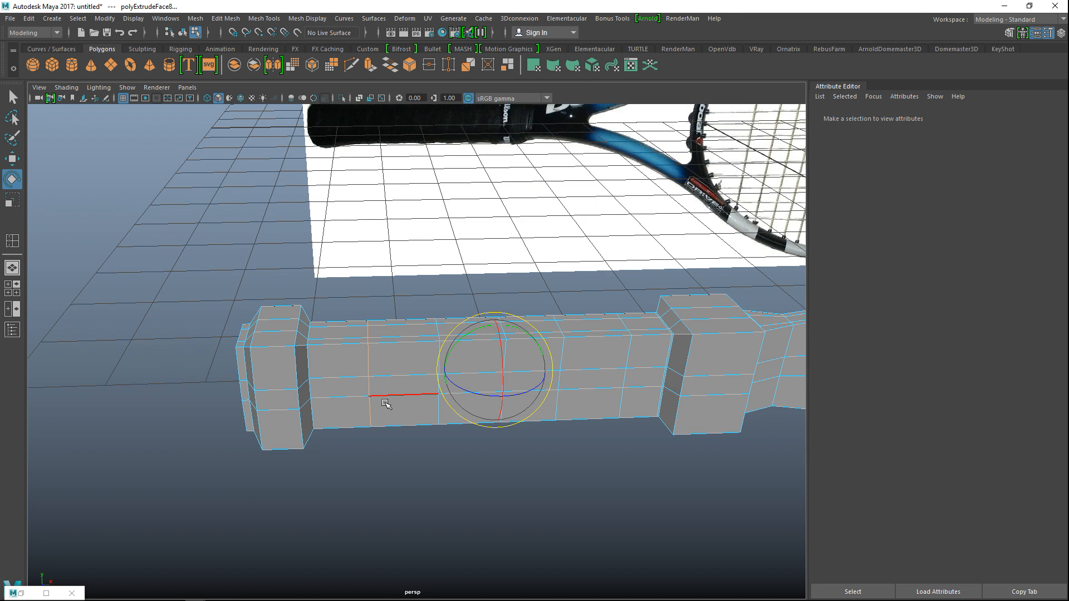
pyautogui.keyDown('alt'); pyautogui.moveTo(392, 410); pyautogui.dragTo(462, 456); pyautogui.keyUp('alt')
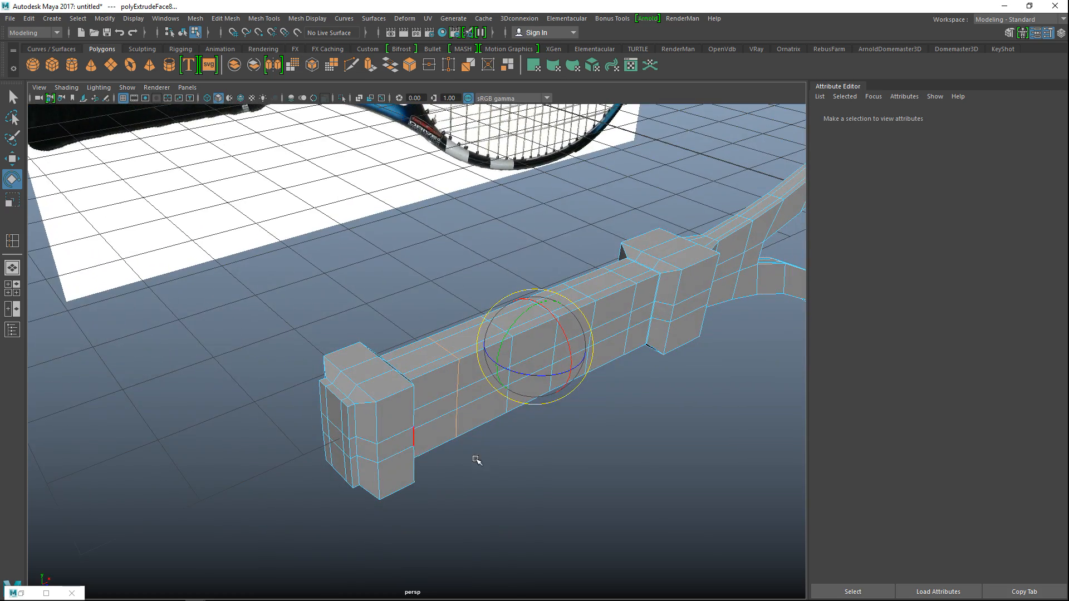
pyautogui.scroll(3, 548, 459)
pyautogui.moveTo(462, 411); pyautogui.dragTo(518, 242, button='right')
pyautogui.scroll(-4, 524, 461)
pyautogui.keyDown('alt'); pyautogui.moveTo(573, 485); pyautogui.dragTo(510, 496); pyautogui.keyUp('alt')
pyautogui.keyDown('alt'); pyautogui.moveTo(510, 495); pyautogui.dragTo(131, 549, button='middle'); pyautogui.keyUp('alt')
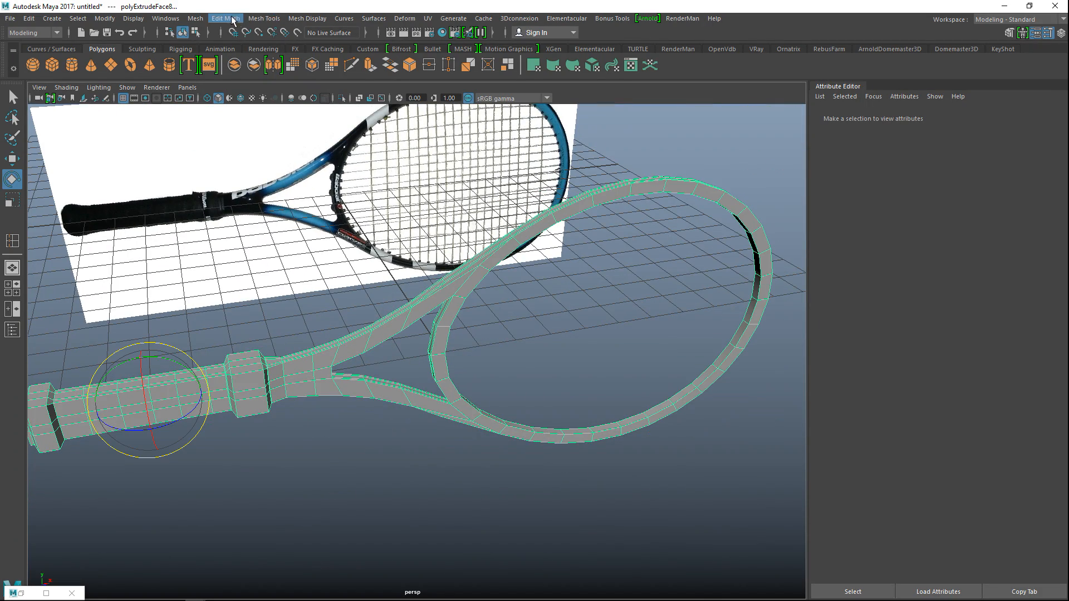
pyautogui.click(196, 19)
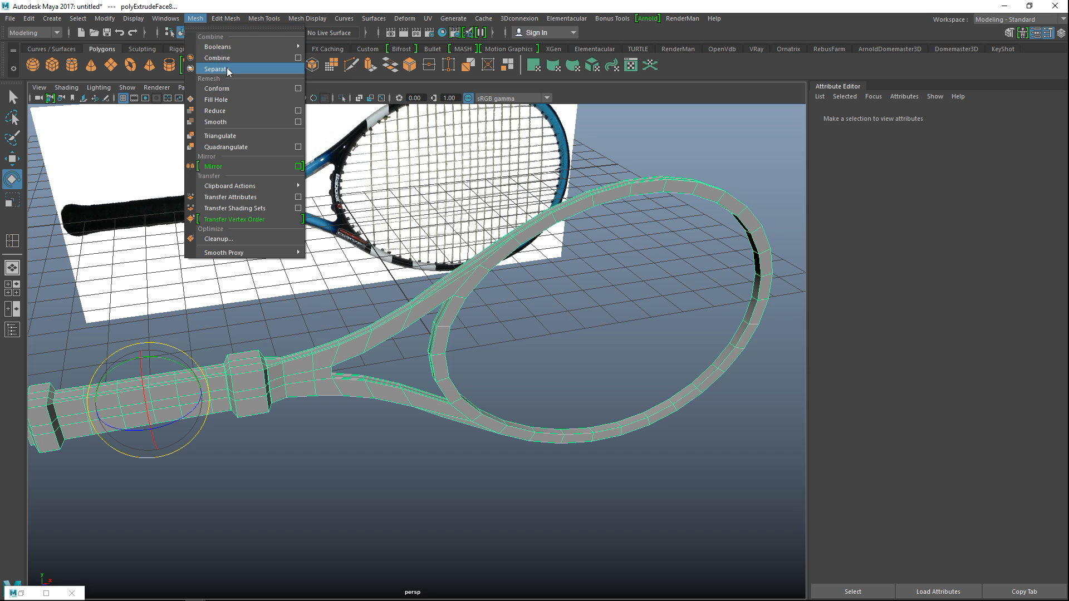
pyautogui.click(241, 121)
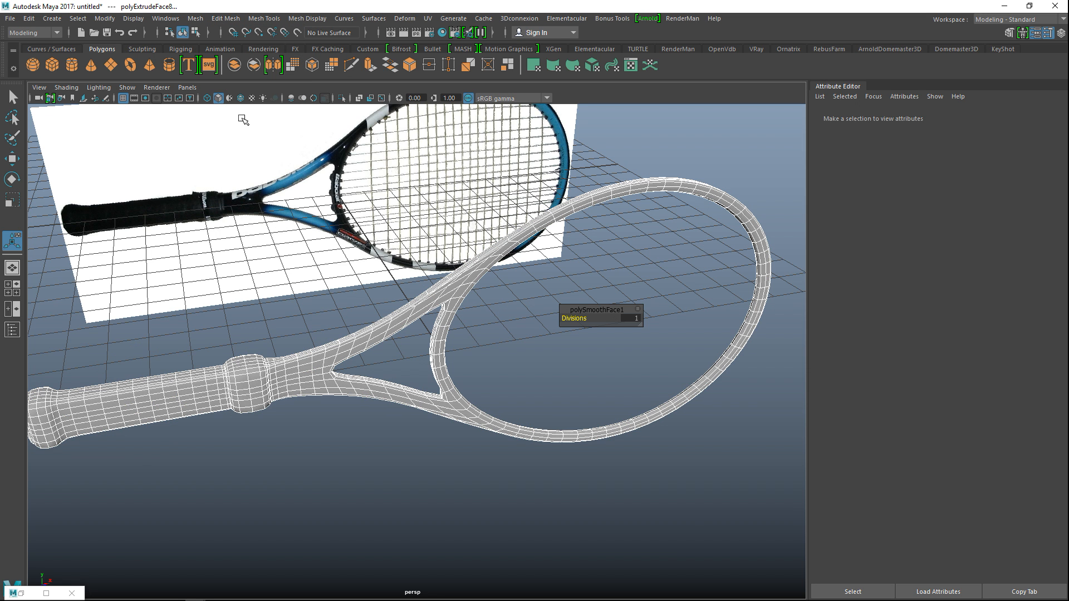
# Deselect the racket and inspect the smoothed frame from several angles in the perspective view
pyautogui.click(313, 475)
pyautogui.press('a')
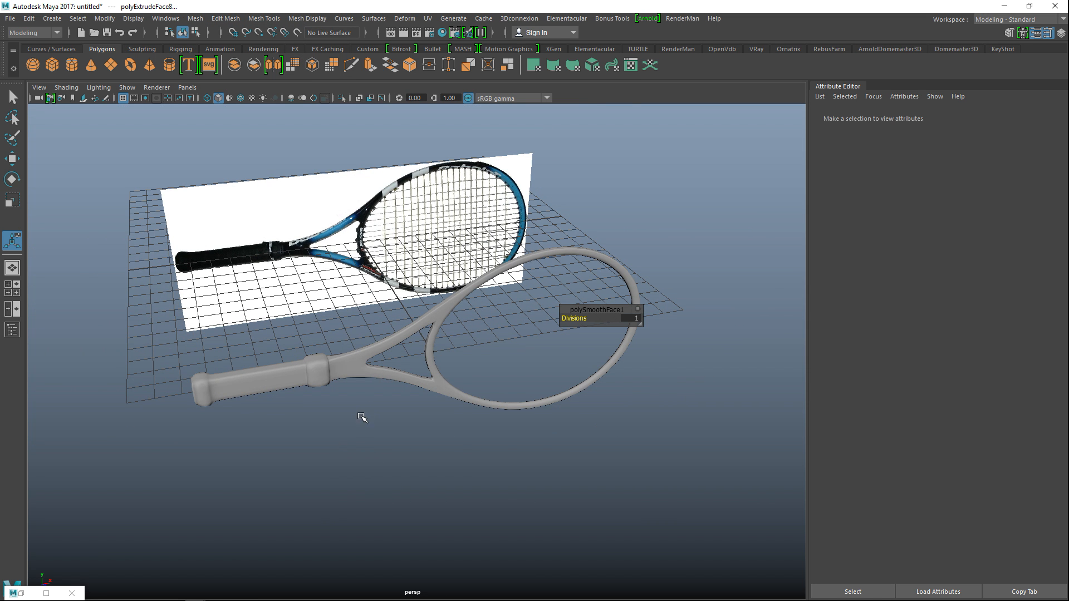
pyautogui.keyDown('alt'); pyautogui.moveTo(392, 449); pyautogui.dragTo(408, 507); pyautogui.keyUp('alt')
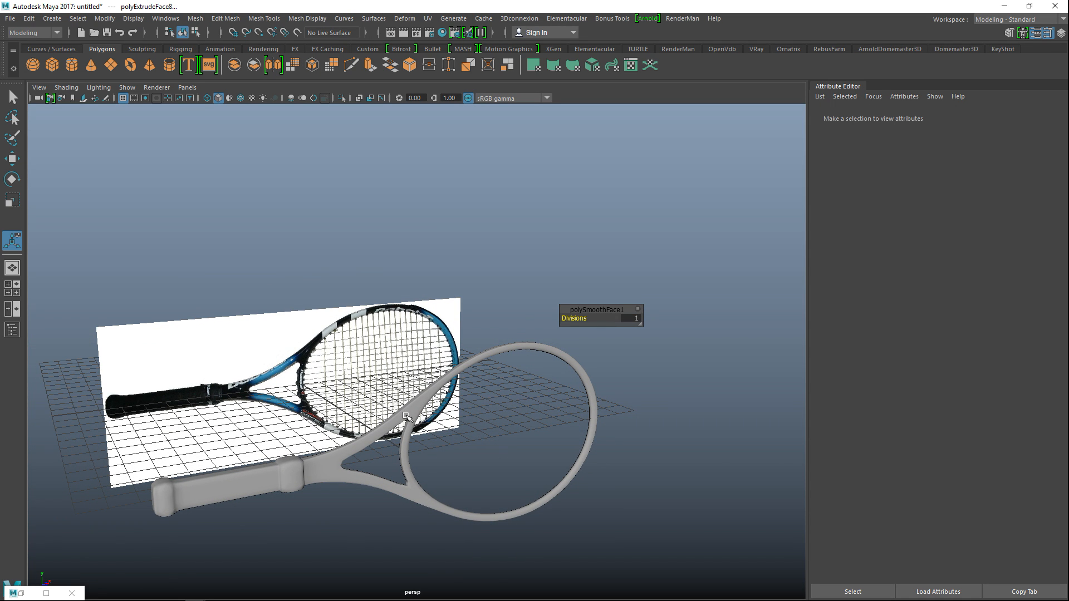
pyautogui.keyDown('alt'); pyautogui.moveTo(411, 430); pyautogui.dragTo(402, 349); pyautogui.keyUp('alt')
pyautogui.keyDown('alt'); pyautogui.moveTo(402, 350); pyautogui.dragTo(231, 384, button='middle'); pyautogui.keyUp('alt')
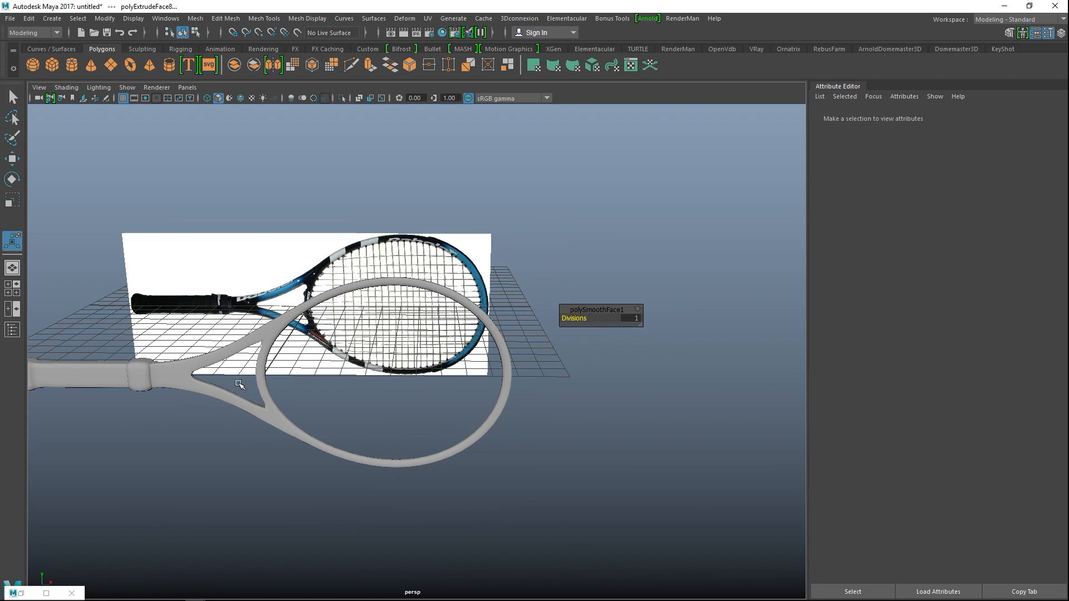
# Draw a curve down one vertical string near the throat in the front view, placing control points at the string crossings
pyautogui.click(52, 19)
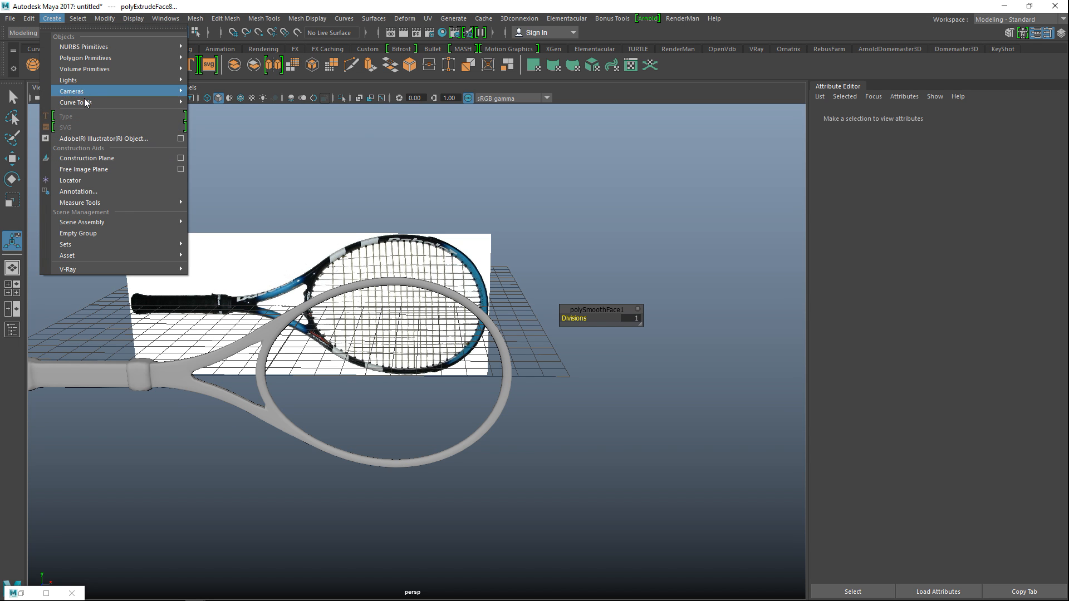
pyautogui.moveTo(101, 105)
pyautogui.click(223, 112)
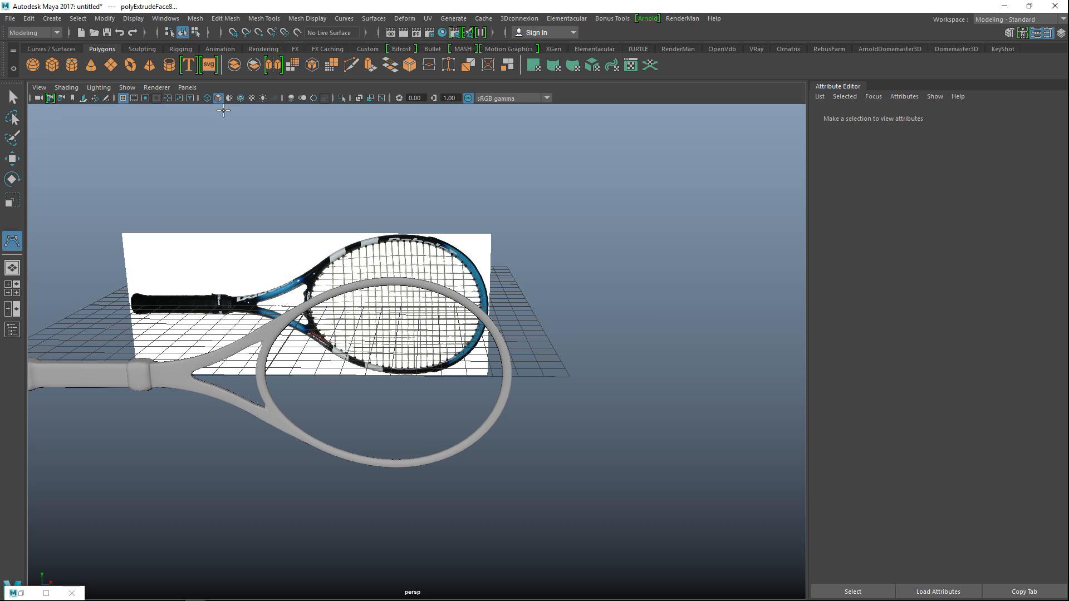
pyautogui.click(12, 292)
pyautogui.press('space')
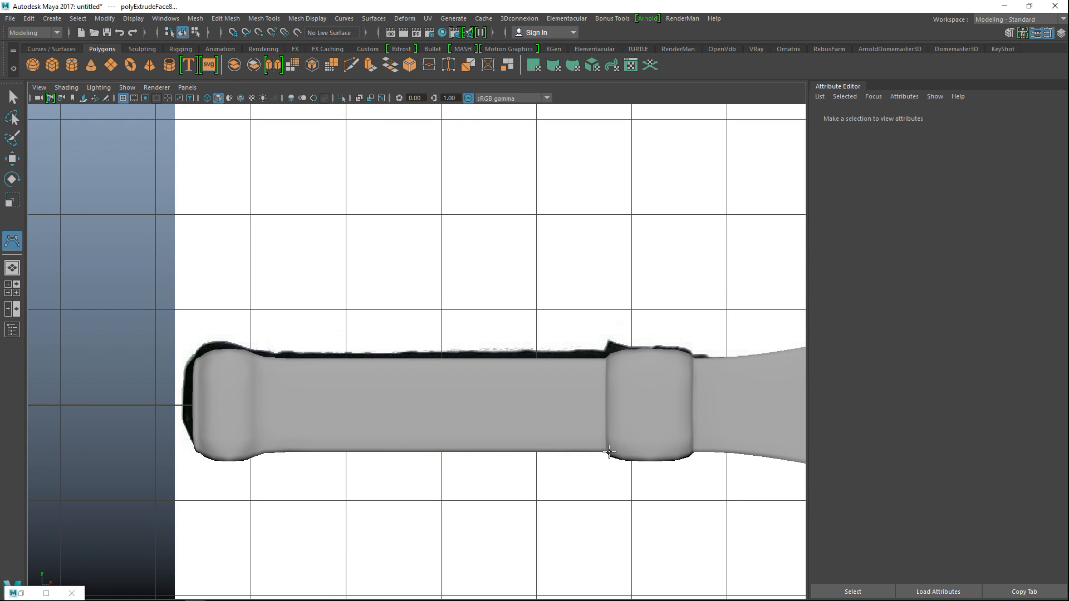
pyautogui.keyDown('alt'); pyautogui.moveTo(625, 444); pyautogui.dragTo(48, 422, button='middle'); pyautogui.keyUp('alt')
pyautogui.keyDown('alt'); pyautogui.moveTo(585, 401); pyautogui.dragTo(177, 445, button='middle'); pyautogui.keyUp('alt')
pyautogui.scroll(-5, 466, 412)
pyautogui.scroll(2, 496, 436)
pyautogui.keyDown('alt'); pyautogui.moveTo(565, 446); pyautogui.dragTo(477, 392, button='middle'); pyautogui.keyUp('alt')
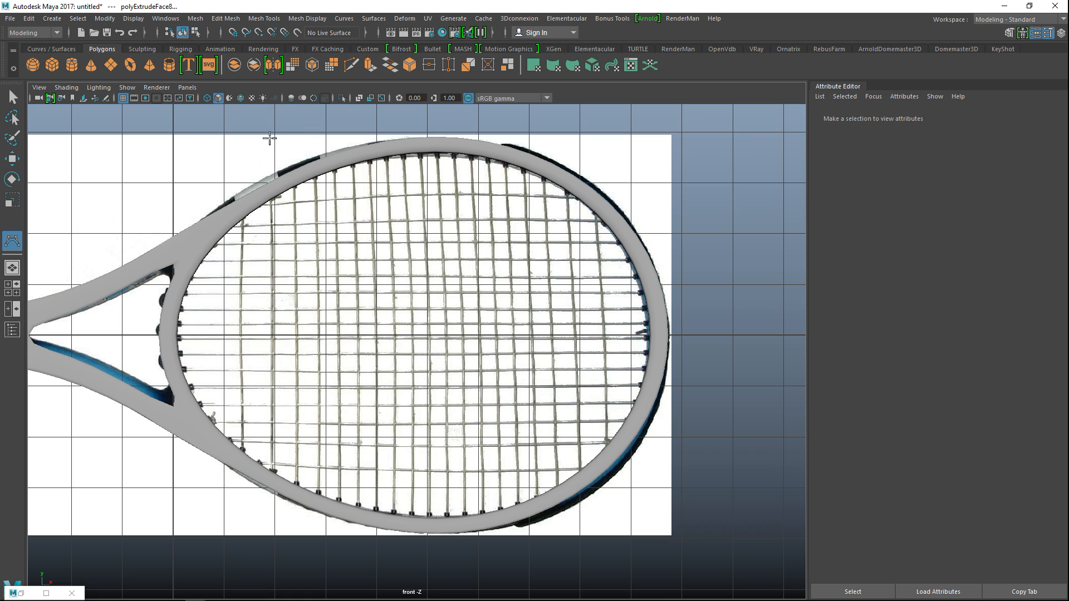
pyautogui.press('x')
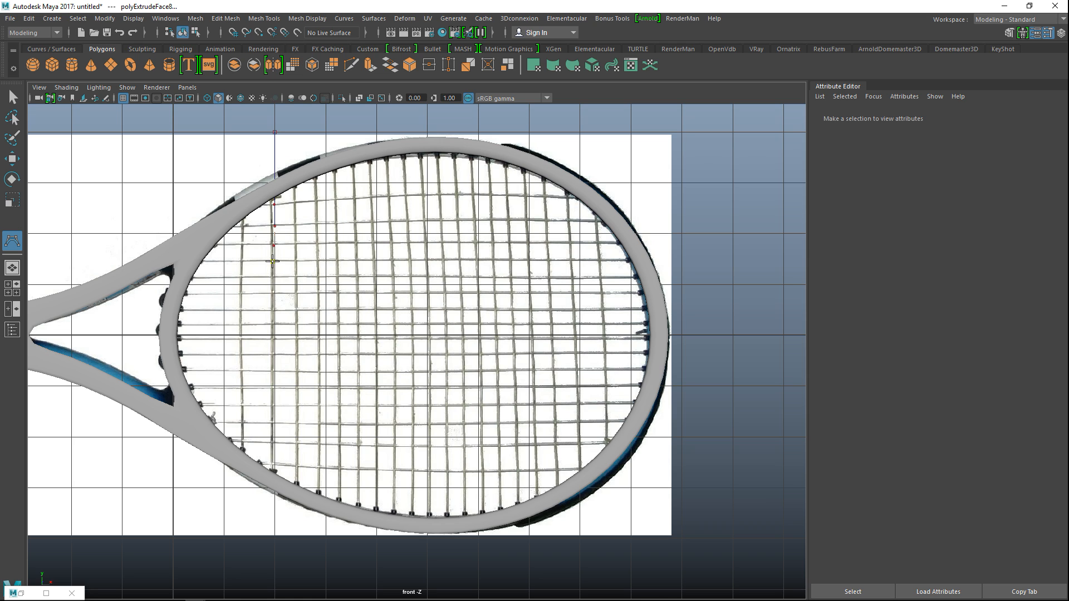
pyautogui.click(273, 278)
pyautogui.click(273, 324)
pyautogui.click(272, 354)
pyautogui.click(272, 387)
pyautogui.click(273, 405)
pyautogui.click(271, 444)
pyautogui.press('e')
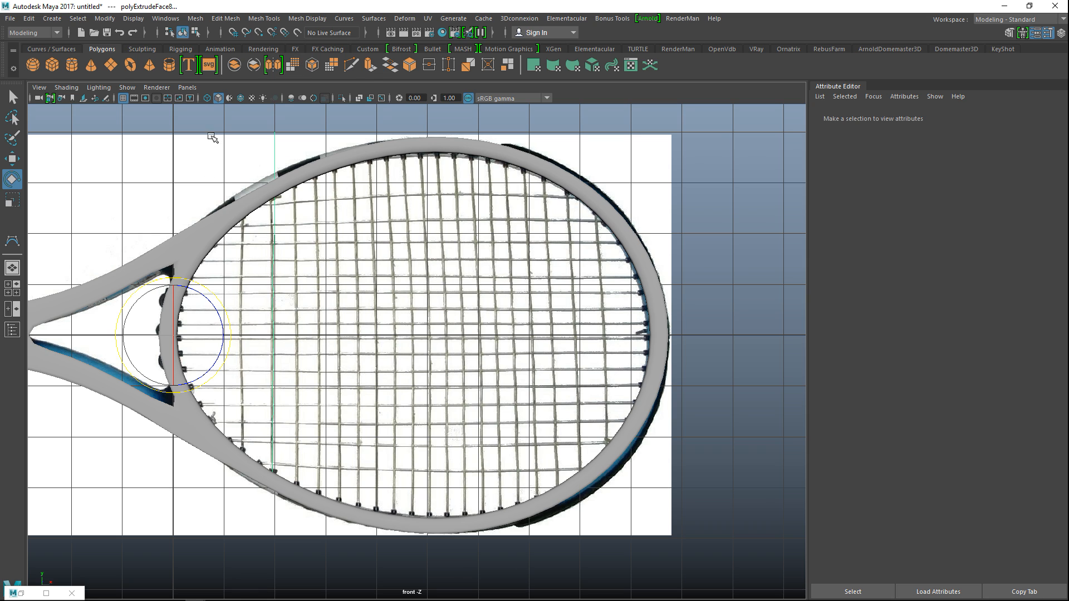
# Hide the reference image and show the new string curve's control vertices
pyautogui.click(191, 138)
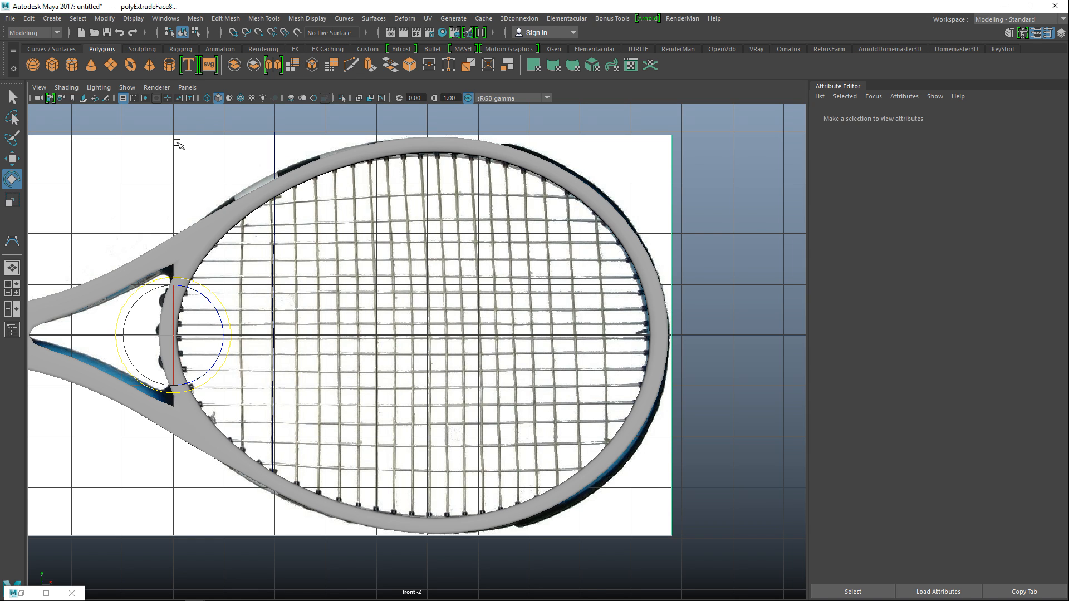
pyautogui.hotkey('ctrl', 'h')
pyautogui.moveTo(265, 293); pyautogui.dragTo(303, 328)
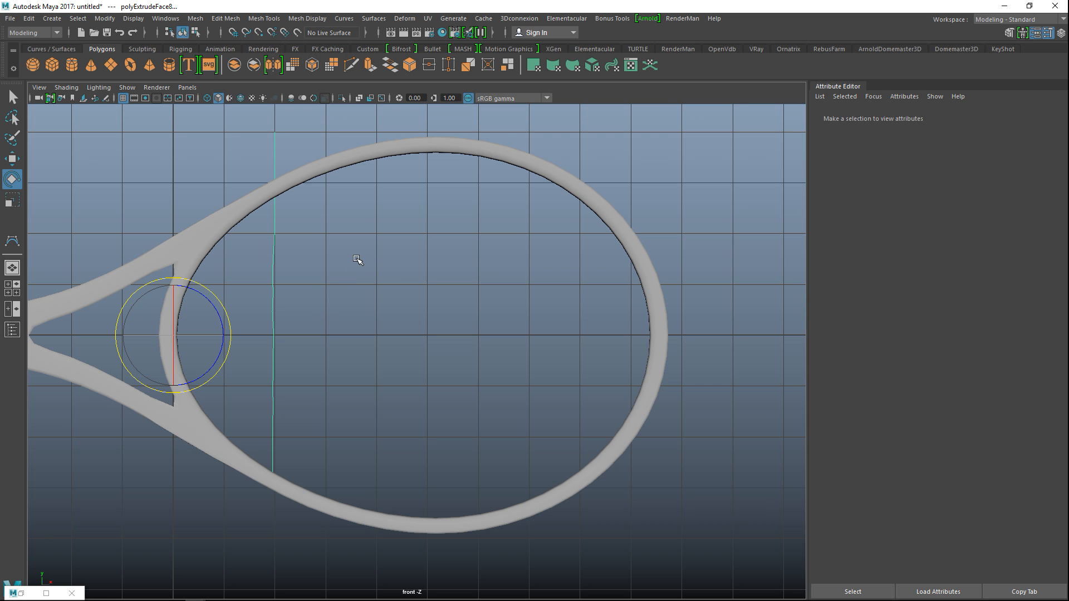
pyautogui.moveTo(272, 241); pyautogui.dragTo(222, 250, button='right')
# Select the whole string curve in the perspective view and center its pivot
pyautogui.click(10, 291)
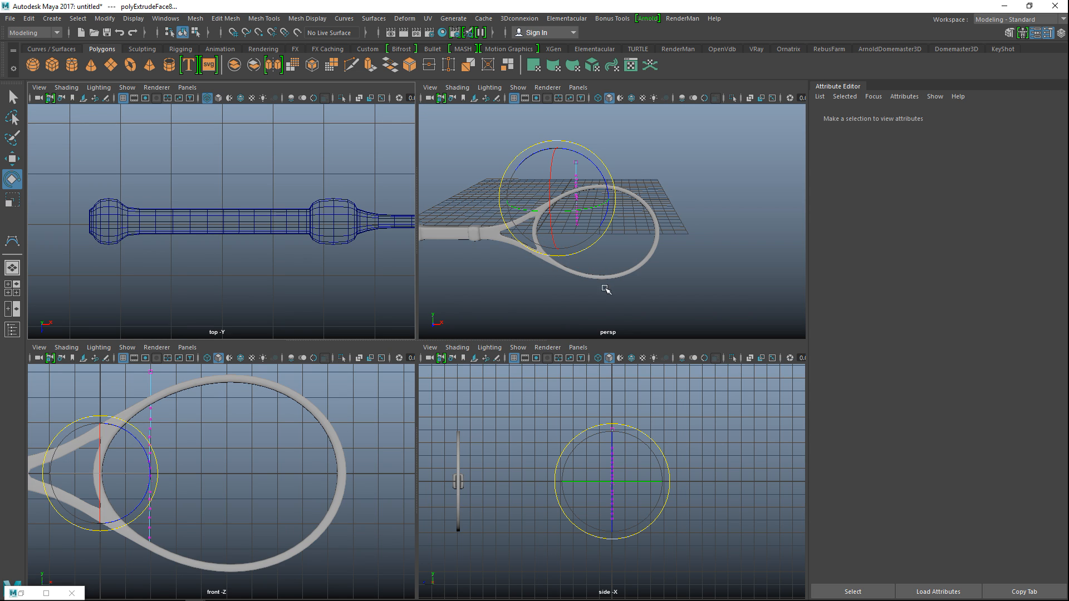
pyautogui.press('space')
pyautogui.keyDown('alt'); pyautogui.moveTo(376, 429); pyautogui.dragTo(487, 432); pyautogui.keyUp('alt')
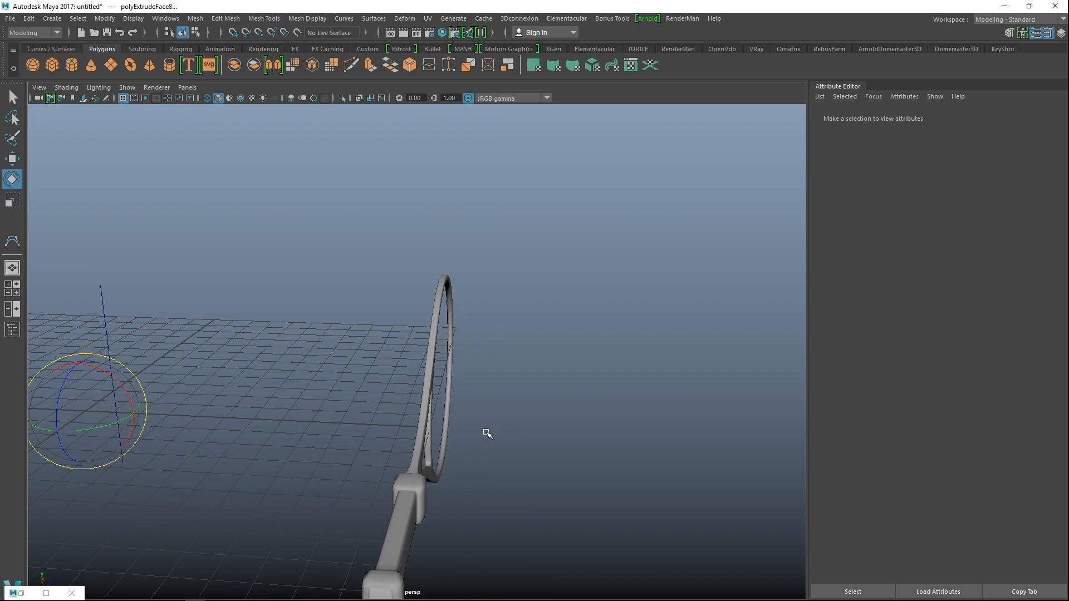
pyautogui.press('w')
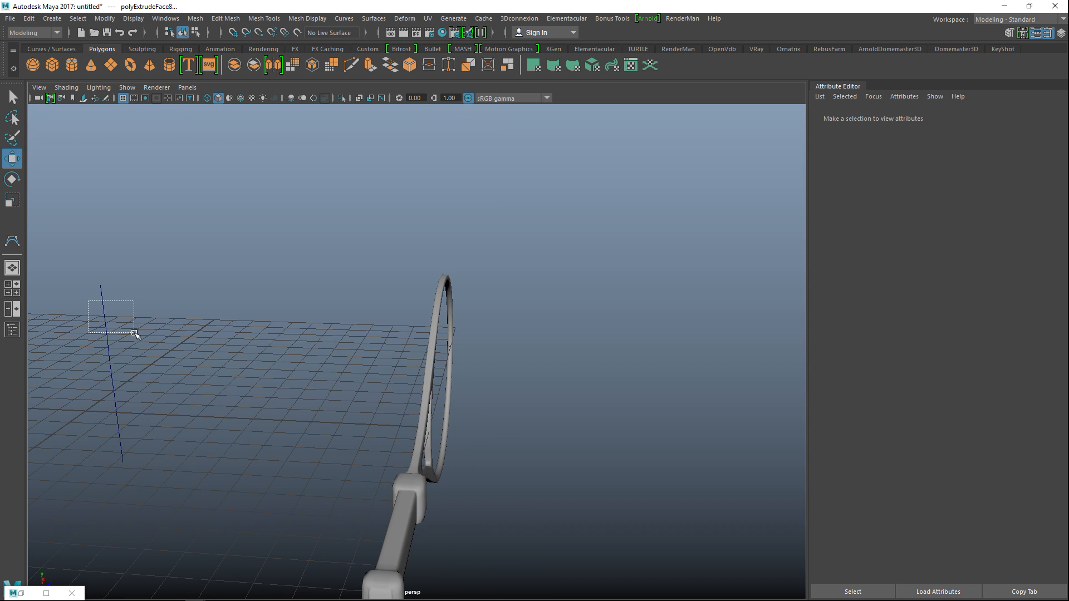
pyautogui.scroll(-5, 146, 432)
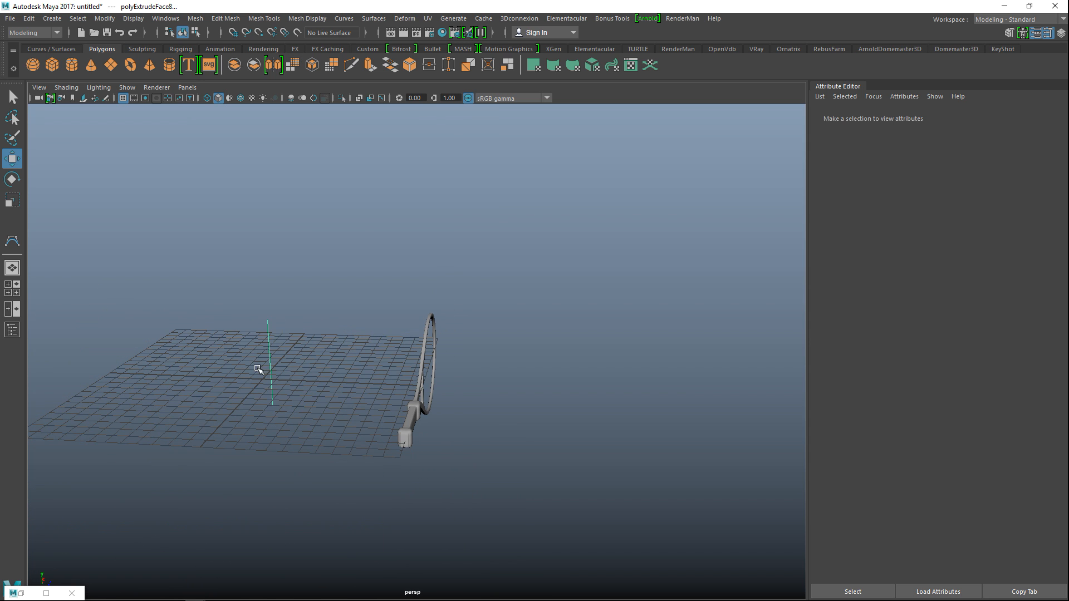
pyautogui.keyDown('alt'); pyautogui.moveTo(274, 384); pyautogui.dragTo(310, 406); pyautogui.keyUp('alt')
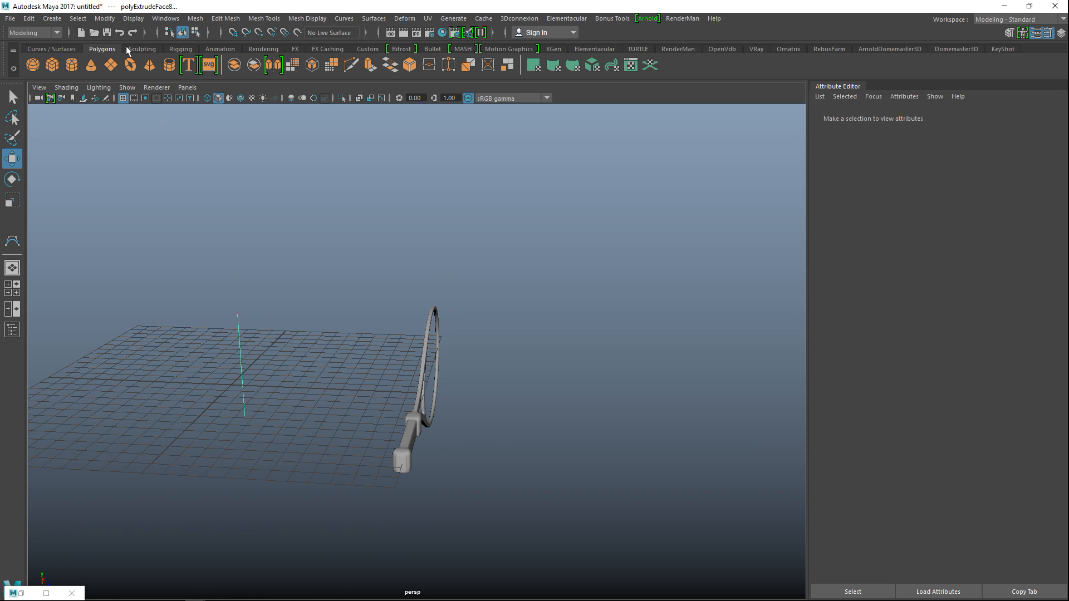
pyautogui.click(104, 18)
pyautogui.click(146, 102)
pyautogui.click(95, 440)
pyautogui.moveTo(201, 410); pyautogui.dragTo(257, 403)
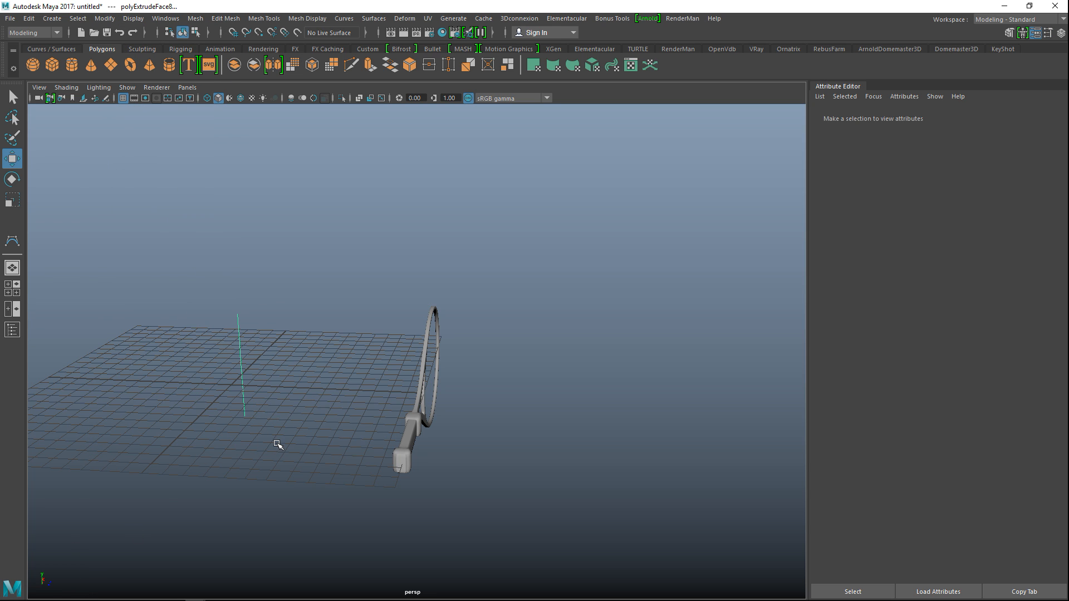
# Try to line the curve up inside the racket head's opening, and move it back away from the frame
pyautogui.press('e')
pyautogui.press('w')
pyautogui.moveTo(316, 367); pyautogui.dragTo(485, 391)
pyautogui.press('f')
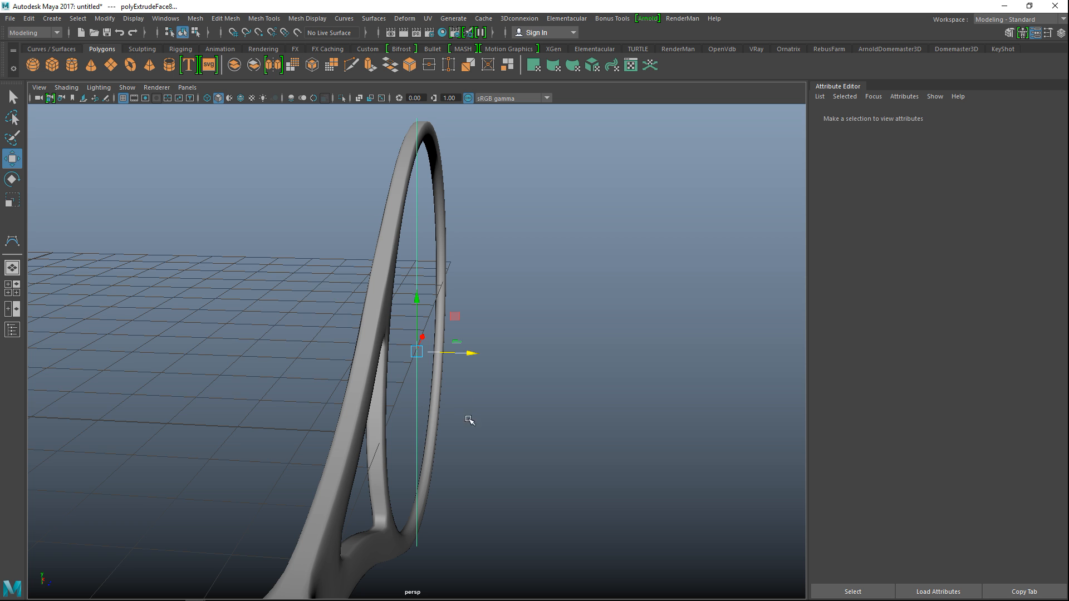
pyautogui.keyDown('alt'); pyautogui.moveTo(480, 443); pyautogui.dragTo(461, 413); pyautogui.keyUp('alt')
pyautogui.moveTo(466, 354); pyautogui.dragTo(452, 362)
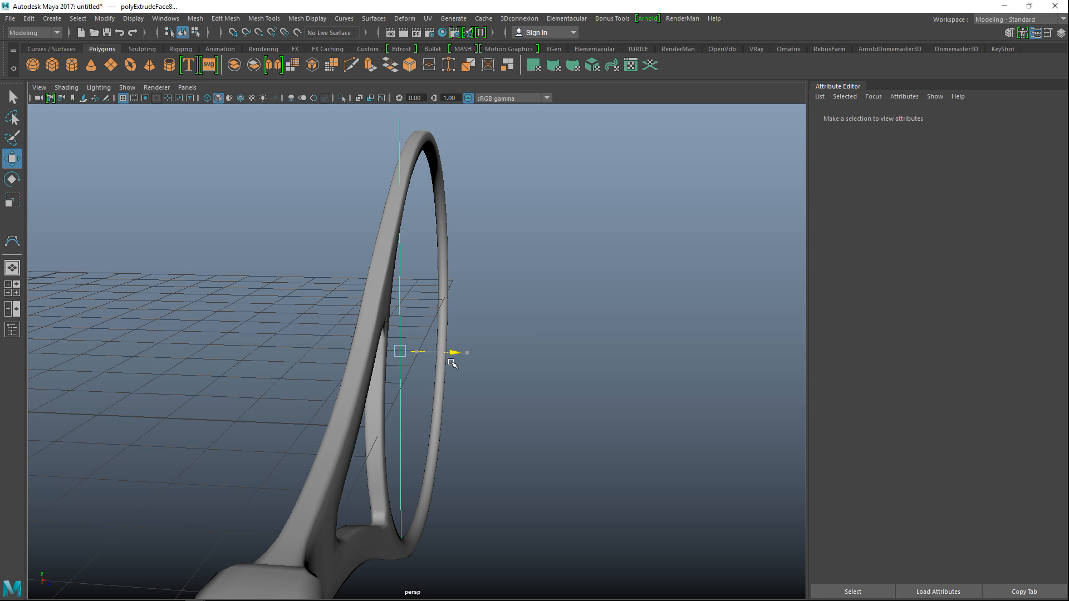
pyautogui.keyDown('alt'); pyautogui.moveTo(468, 424); pyautogui.dragTo(456, 390); pyautogui.keyUp('alt')
pyautogui.moveTo(451, 348); pyautogui.dragTo(259, 441)
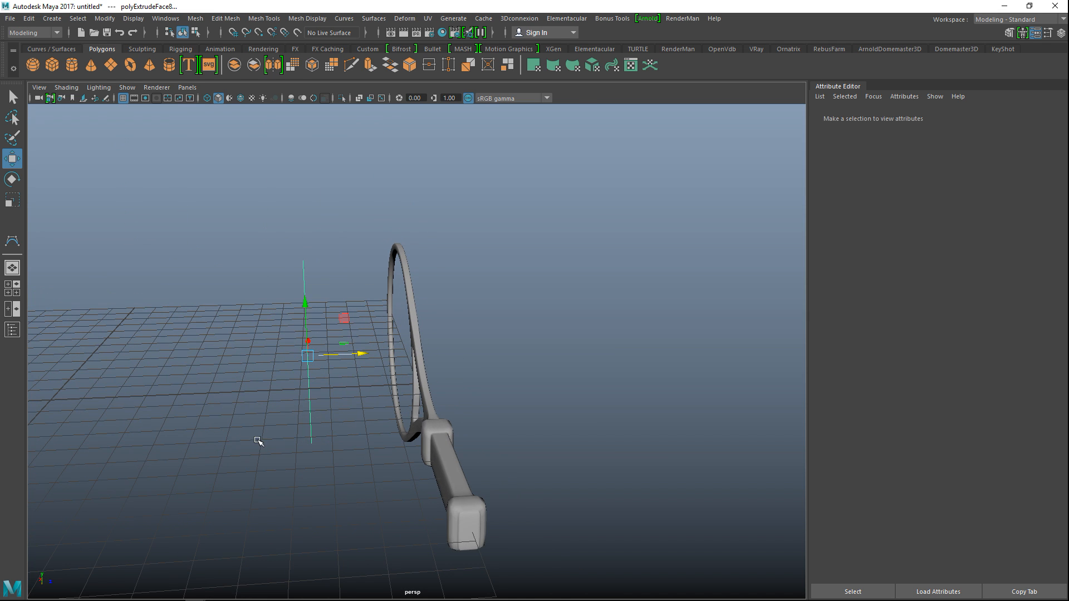
# Rotate the string curve until it lies horizontally, and move it back near the center of the grid
pyautogui.press('e')
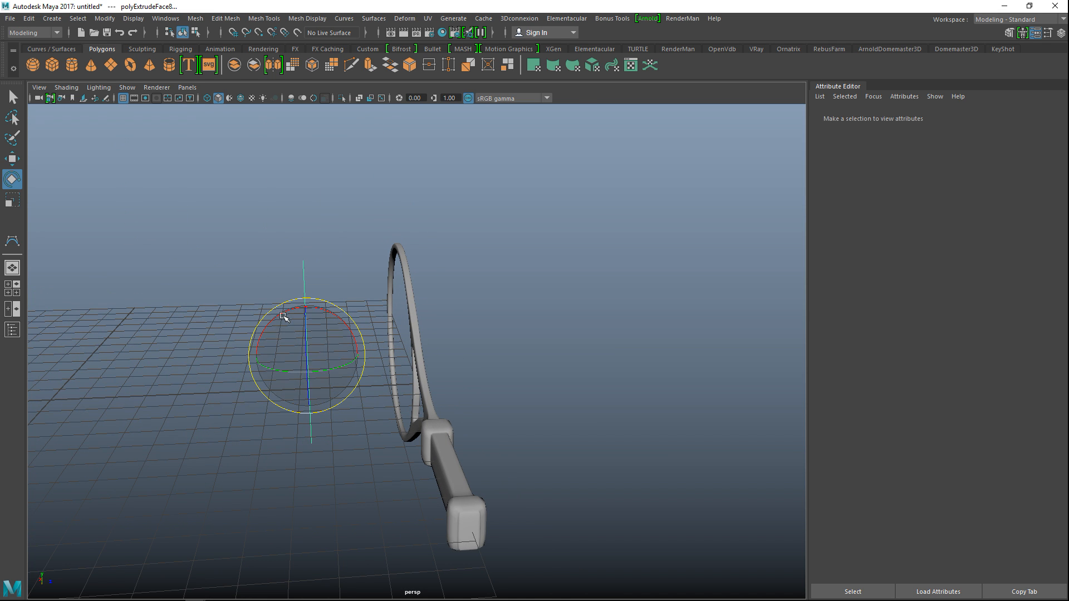
pyautogui.moveTo(286, 310); pyautogui.dragTo(232, 449)
pyautogui.moveTo(265, 330); pyautogui.dragTo(234, 468)
pyautogui.press('w')
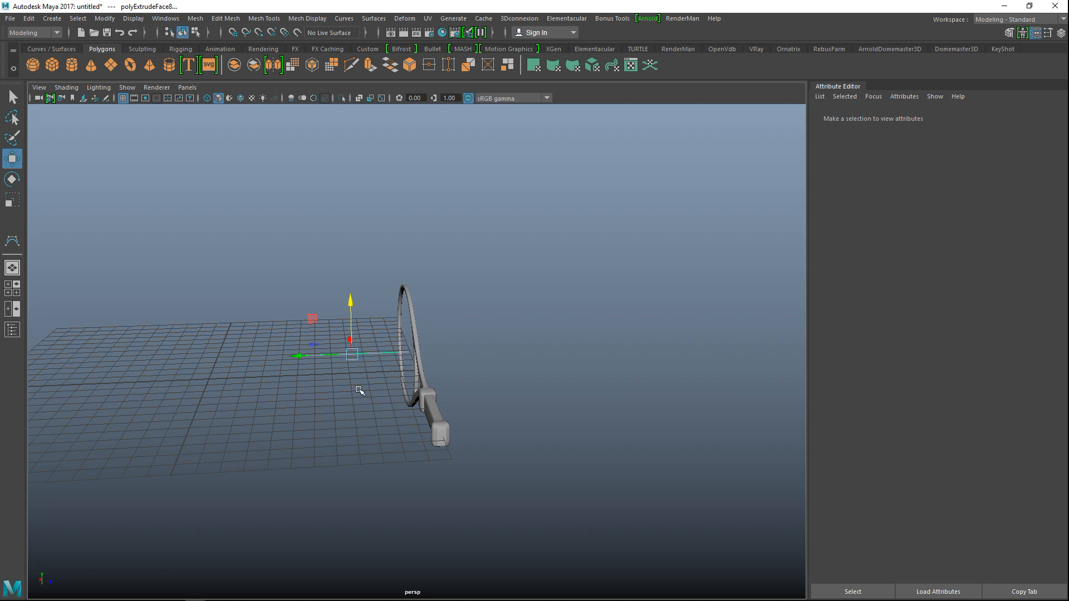
pyautogui.moveTo(295, 355); pyautogui.dragTo(158, 363)
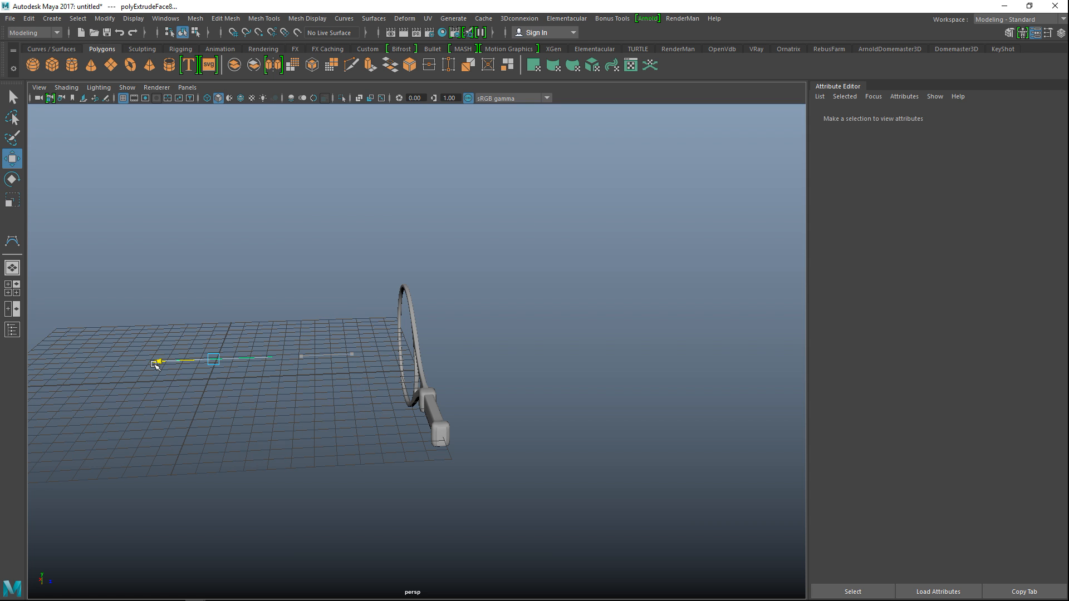
# Frame the horizontal curve in the side view and show its control vertices
pyautogui.click(12, 289)
pyautogui.press('space')
pyautogui.press('f')
pyautogui.moveTo(246, 291); pyautogui.dragTo(194, 296, button='right')
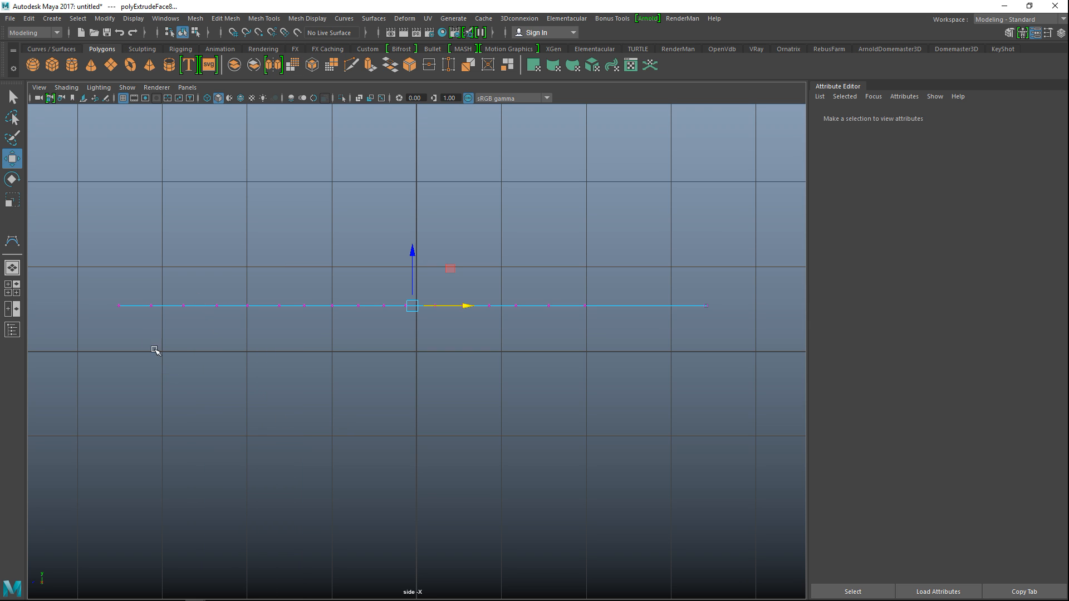
# Try to raise every other control vertex of the curve, starting from the second one
pyautogui.moveTo(143, 301); pyautogui.dragTo(160, 335)
pyautogui.keyDown('shift'); pyautogui.moveTo(198, 296); pyautogui.dragTo(229, 336); pyautogui.keyUp('shift')
pyautogui.keyDown('shift'); pyautogui.moveTo(275, 298); pyautogui.dragTo(295, 339); pyautogui.keyUp('shift')
pyautogui.keyDown('shift'); pyautogui.moveTo(325, 296); pyautogui.dragTo(336, 329); pyautogui.keyUp('shift')
pyautogui.keyDown('shift'); pyautogui.moveTo(372, 298); pyautogui.dragTo(405, 344); pyautogui.keyUp('shift')
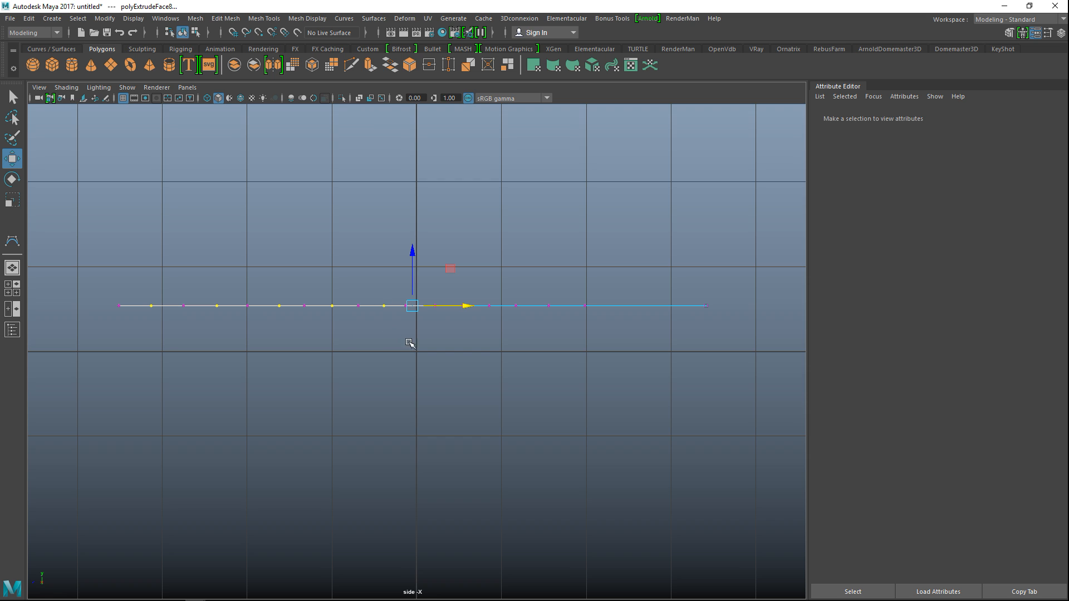
pyautogui.keyDown('shift'); pyautogui.moveTo(426, 290); pyautogui.dragTo(451, 339); pyautogui.keyUp('shift')
pyautogui.keyDown('shift'); pyautogui.moveTo(485, 292); pyautogui.dragTo(504, 343); pyautogui.keyUp('shift')
pyautogui.keyDown('shift'); pyautogui.moveTo(533, 291); pyautogui.dragTo(562, 342); pyautogui.keyUp('shift')
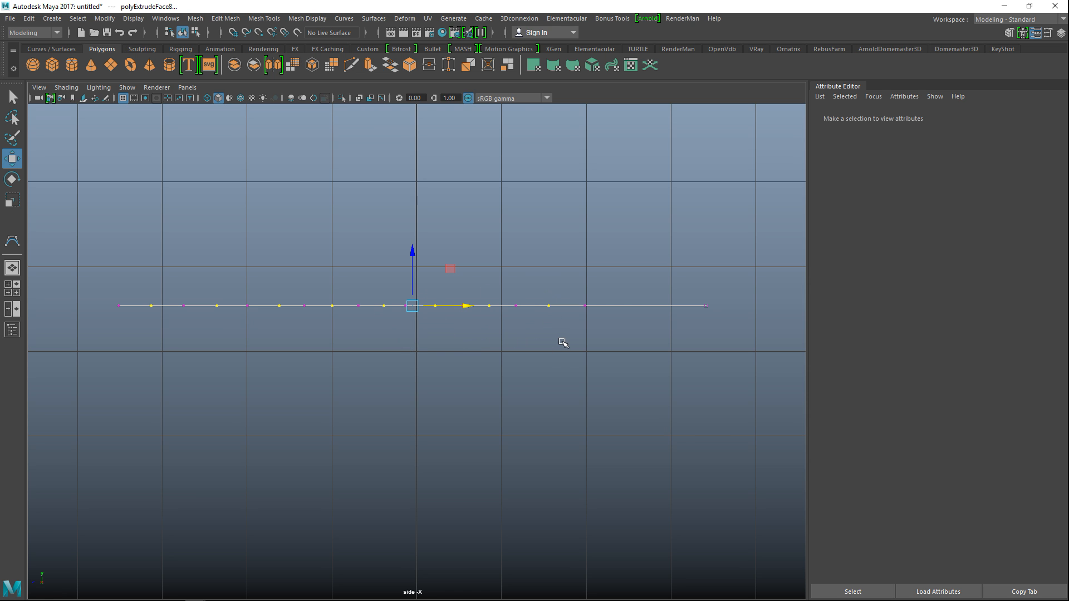
pyautogui.moveTo(413, 247)
pyautogui.mouseDown()
pyautogui.moveTo(419, 289)
pyautogui.moveTo(416, 250)
pyautogui.mouseUp()
# Move the curve's far end vertex inward, and raise every other control vertex starting from the opposite end to form a wave
pyautogui.moveTo(690, 293); pyautogui.dragTo(722, 335)
pyautogui.moveTo(466, 306); pyautogui.dragTo(373, 305)
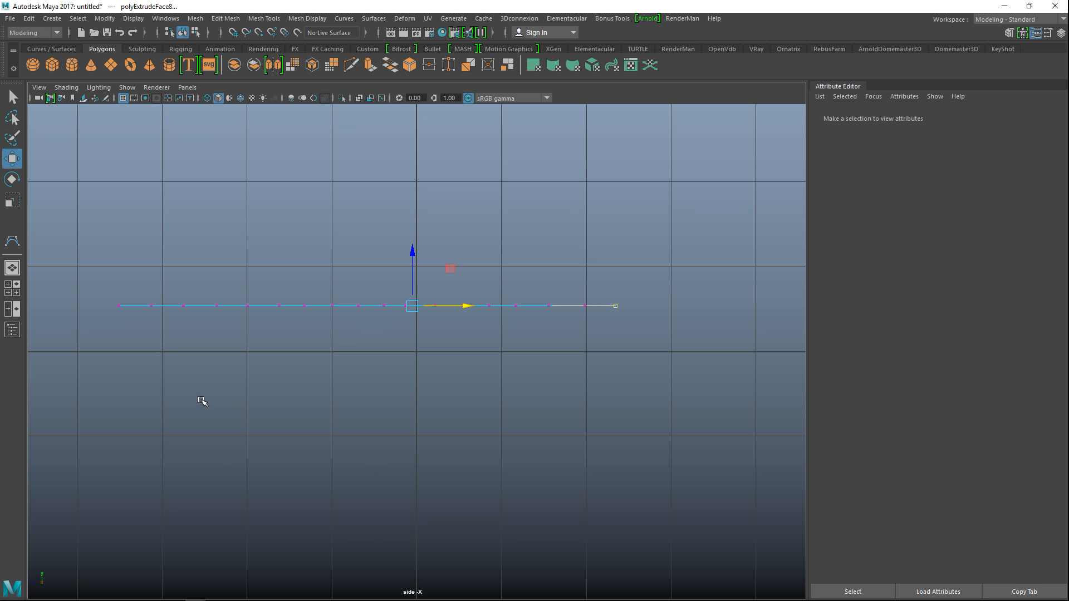
pyautogui.moveTo(97, 287); pyautogui.dragTo(136, 353)
pyautogui.keyDown('shift'); pyautogui.moveTo(242, 292); pyautogui.dragTo(267, 340); pyautogui.keyUp('shift')
pyautogui.keyDown('shift'); pyautogui.moveTo(295, 300); pyautogui.dragTo(322, 337); pyautogui.keyUp('shift')
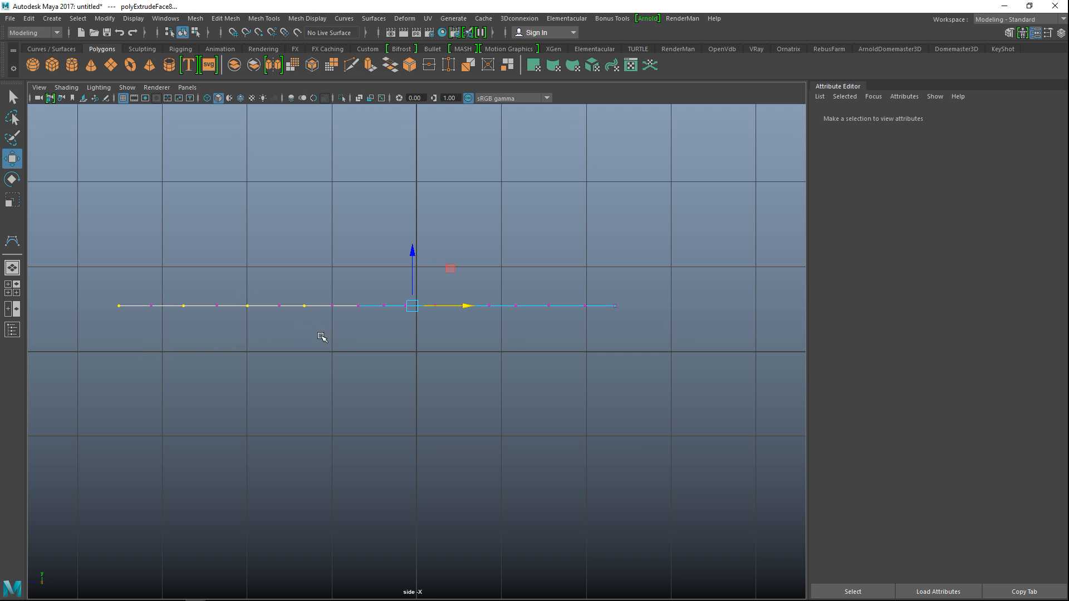
pyautogui.keyDown('shift'); pyautogui.moveTo(344, 294); pyautogui.dragTo(385, 337); pyautogui.keyUp('shift')
pyautogui.keyDown('shift'); pyautogui.moveTo(391, 295); pyautogui.dragTo(420, 333); pyautogui.keyUp('shift')
pyautogui.keyDown('shift'); pyautogui.moveTo(509, 292); pyautogui.dragTo(531, 339); pyautogui.keyUp('shift')
pyautogui.keyDown('shift'); pyautogui.moveTo(573, 291); pyautogui.dragTo(599, 344); pyautogui.keyUp('shift')
pyautogui.moveTo(409, 251)
pyautogui.mouseDown()
pyautogui.moveTo(414, 264)
pyautogui.moveTo(399, 209)
pyautogui.mouseUp()
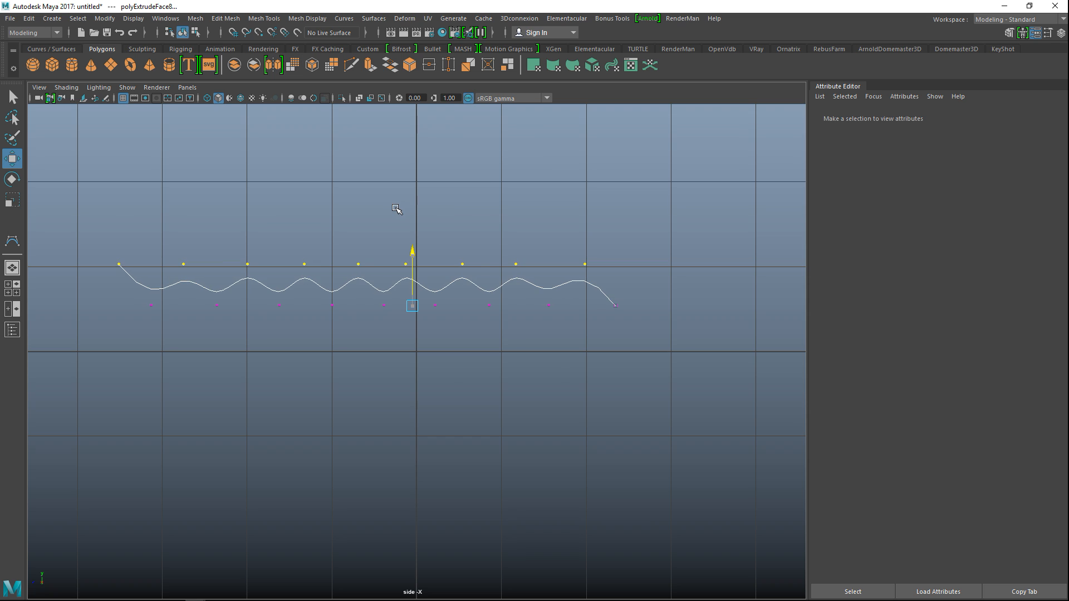
pyautogui.moveTo(396, 208); pyautogui.dragTo(396, 206)
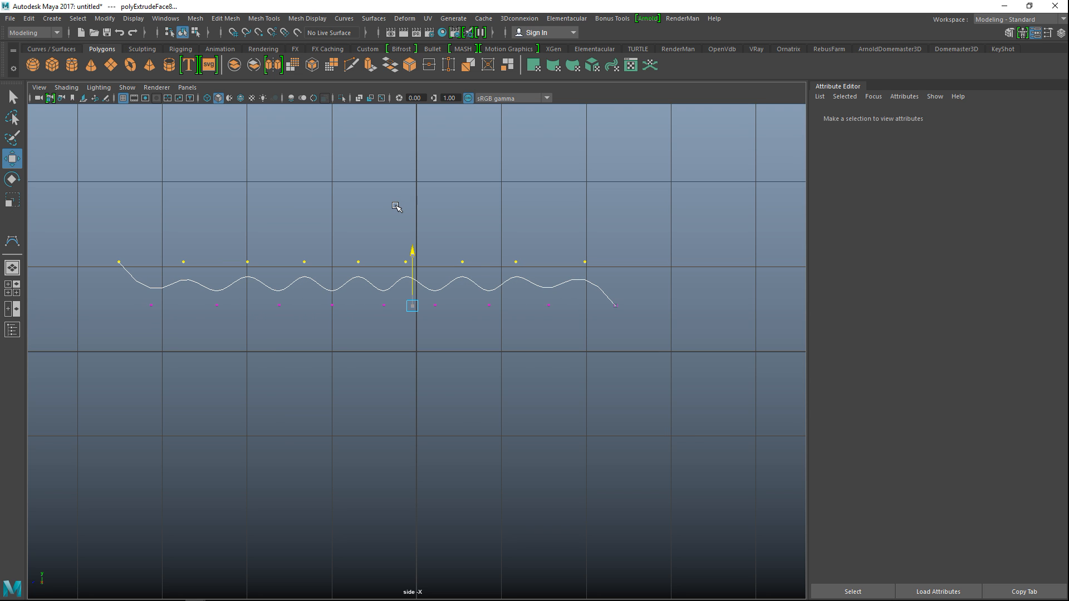
pyautogui.moveTo(396, 206); pyautogui.dragTo(397, 209)
# Select the wavy curve as an object in the perspective view and duplicate it, offsetting the copy parallel toward the racket's head tip
pyautogui.click(13, 289)
pyautogui.press('space')
pyautogui.keyDown('alt'); pyautogui.moveTo(486, 334); pyautogui.dragTo(462, 355); pyautogui.keyUp('alt')
pyautogui.click(329, 291)
pyautogui.moveTo(391, 421); pyautogui.dragTo(409, 415, button='right')
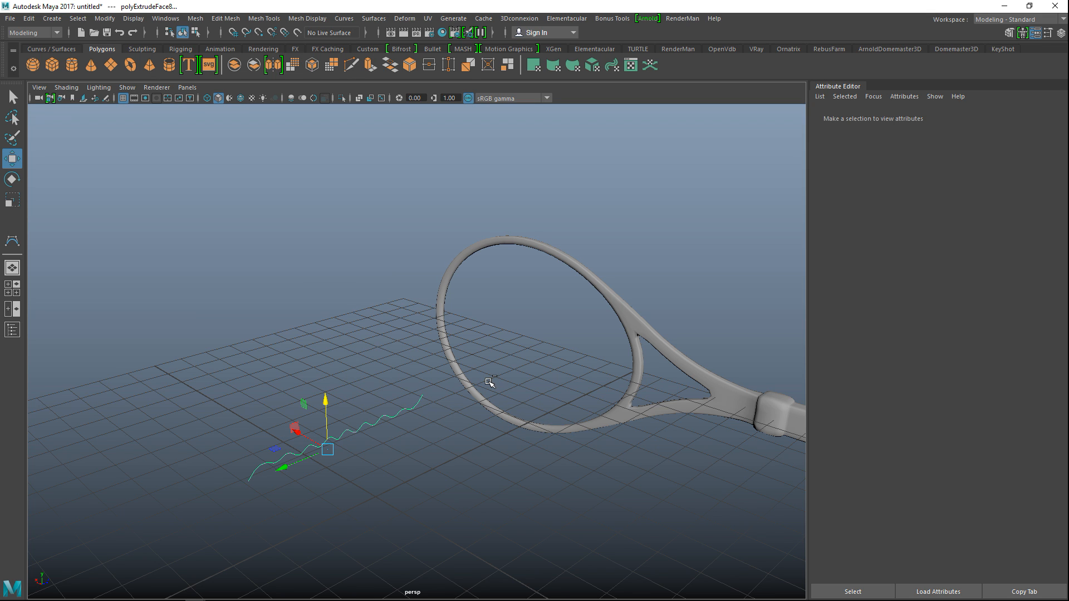
pyautogui.click(328, 449)
pyautogui.moveTo(299, 435); pyautogui.dragTo(280, 426, button='middle')
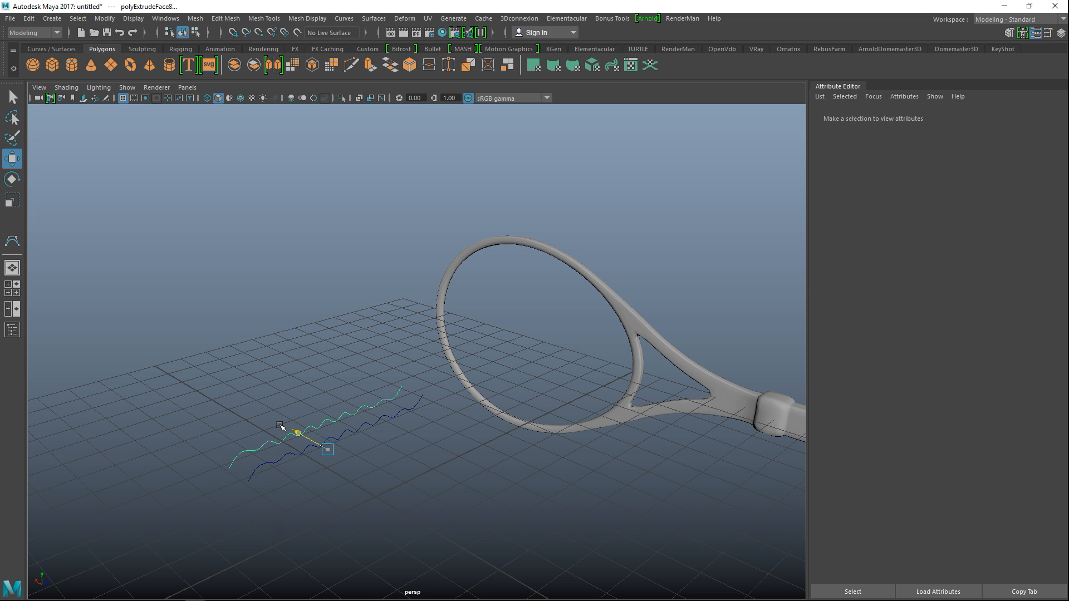
pyautogui.keyDown('alt'); pyautogui.moveTo(280, 426); pyautogui.dragTo(334, 504); pyautogui.keyUp('alt')
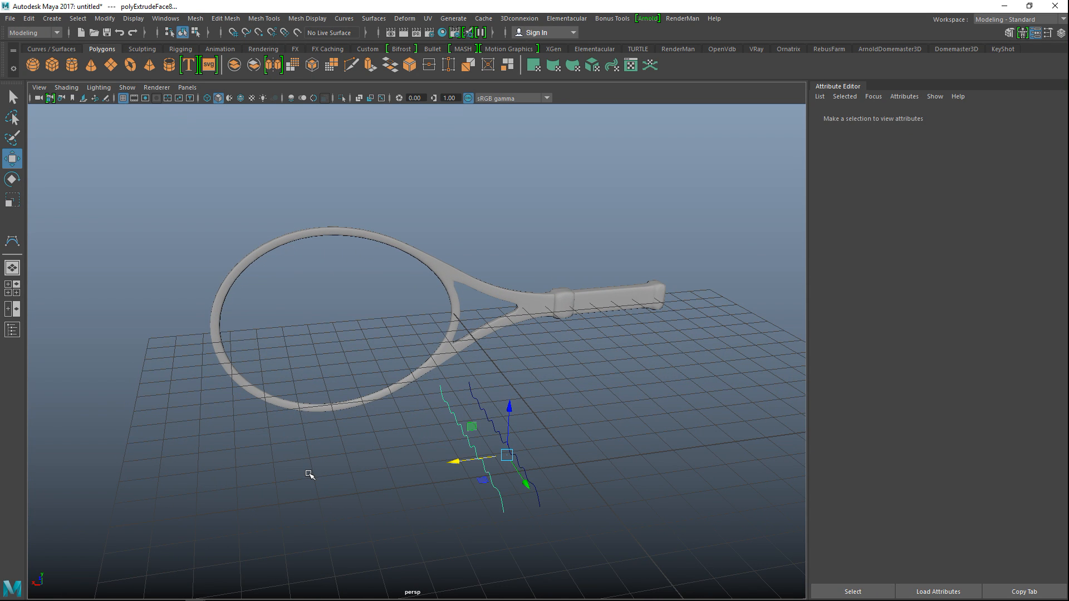
# Repeat the offset duplication four times to make a row of six evenly spaced wavy string curves
pyautogui.hotkey('shift', 'd')
pyautogui.hotkey('shift', 'd')
pyautogui.hotkey('shift', 'd')
pyautogui.hotkey('shift', 'd')
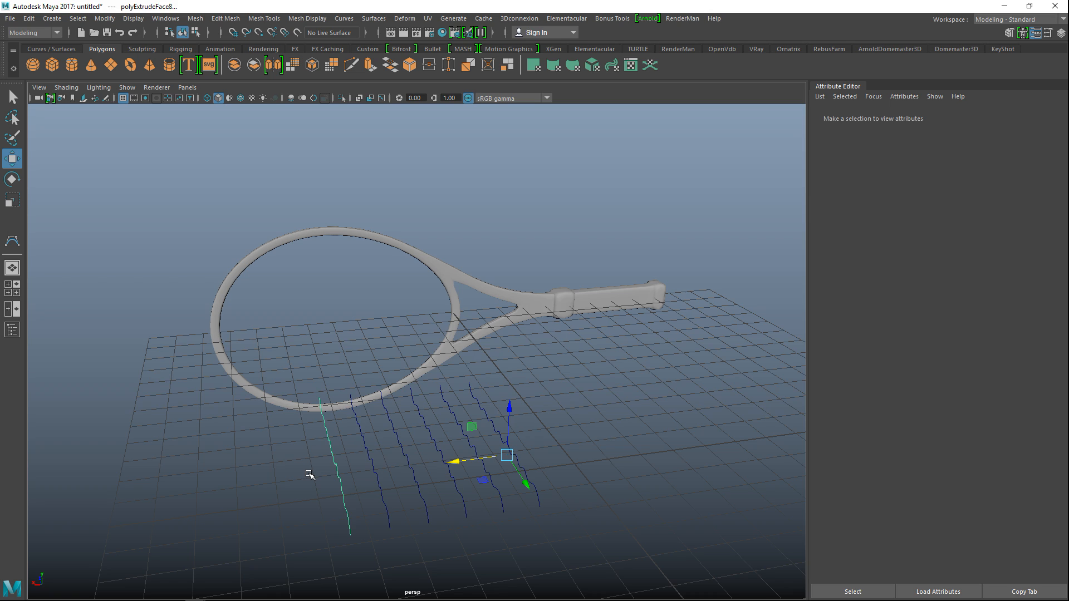
pyautogui.moveTo(351, 450)
pyautogui.keyDown('alt'); pyautogui.mouseDown()
pyautogui.moveTo(429, 506)
pyautogui.moveTo(315, 506)
pyautogui.moveTo(452, 547)
pyautogui.moveTo(489, 541)
pyautogui.moveTo(312, 444)
pyautogui.mouseUp(); pyautogui.keyUp('alt')
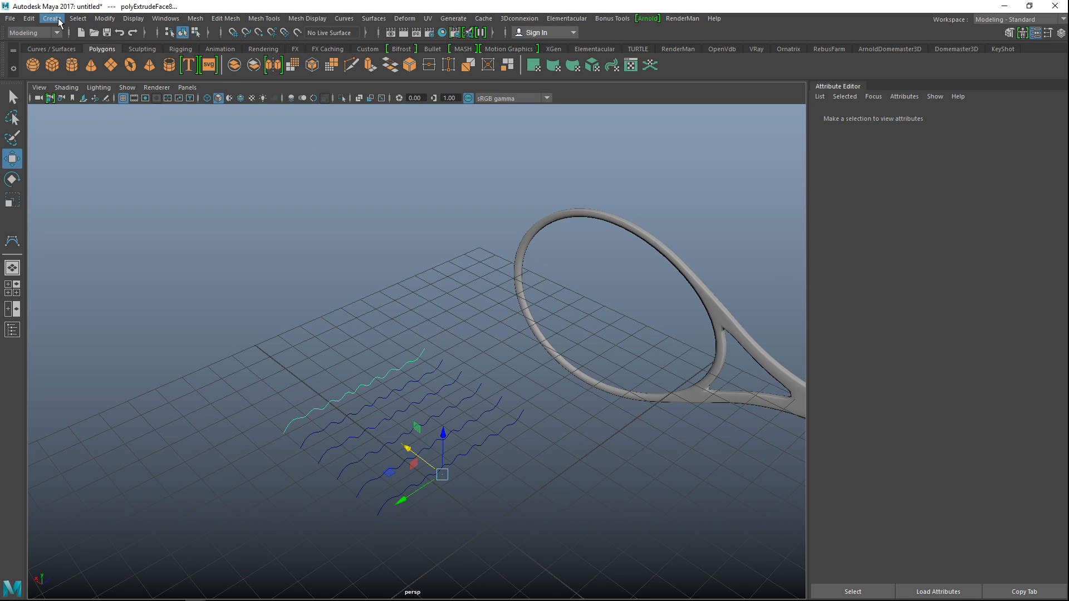
# Center the first wavy curve's pivot, rotate the curve crosswise and place it across the row of parallel curves
pyautogui.click(106, 19)
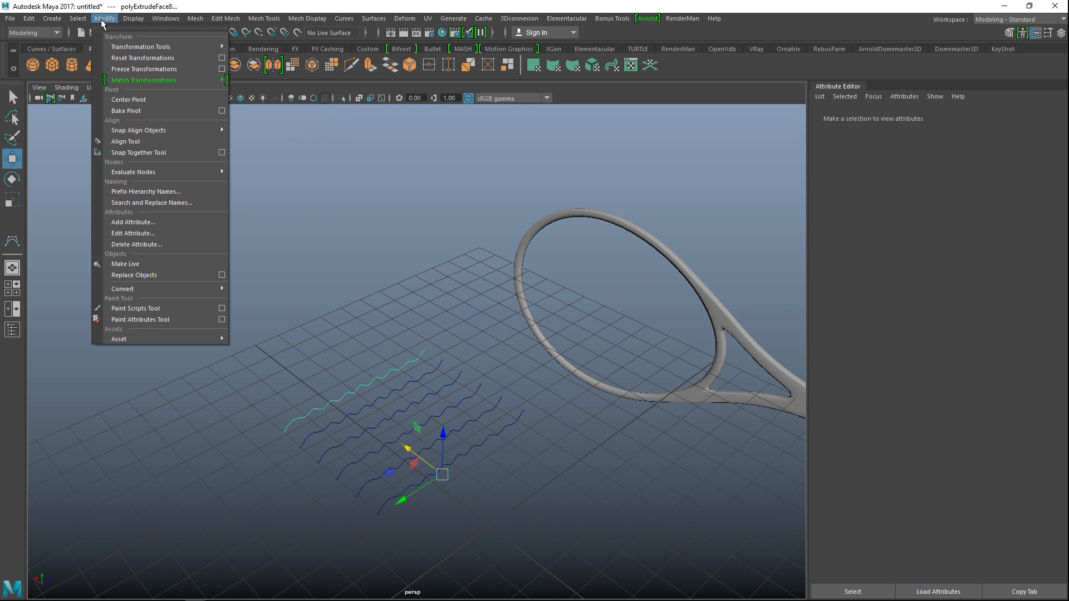
pyautogui.click(137, 100)
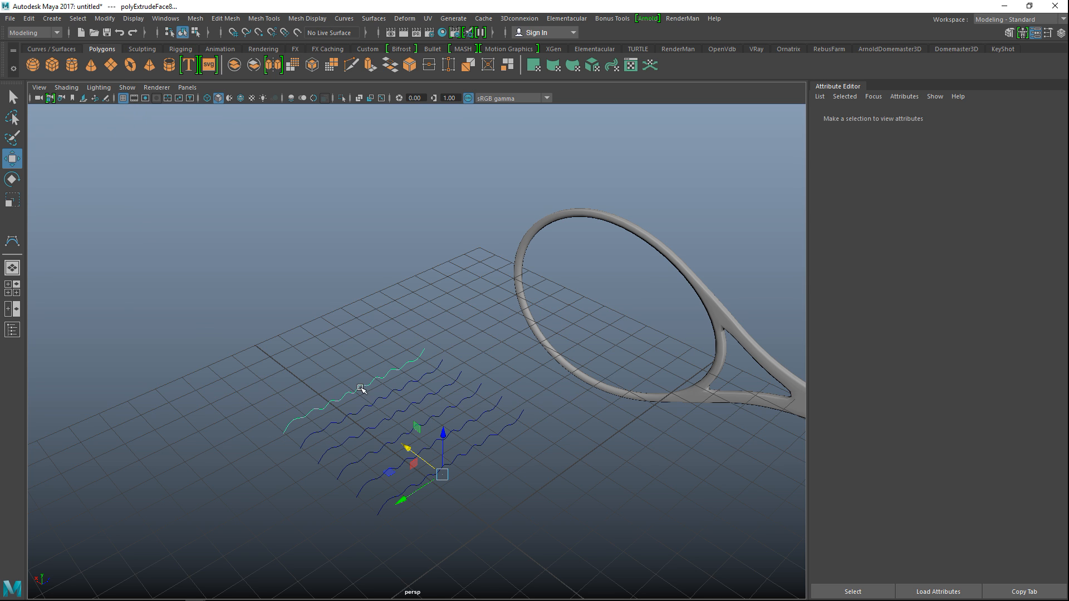
pyautogui.press('e')
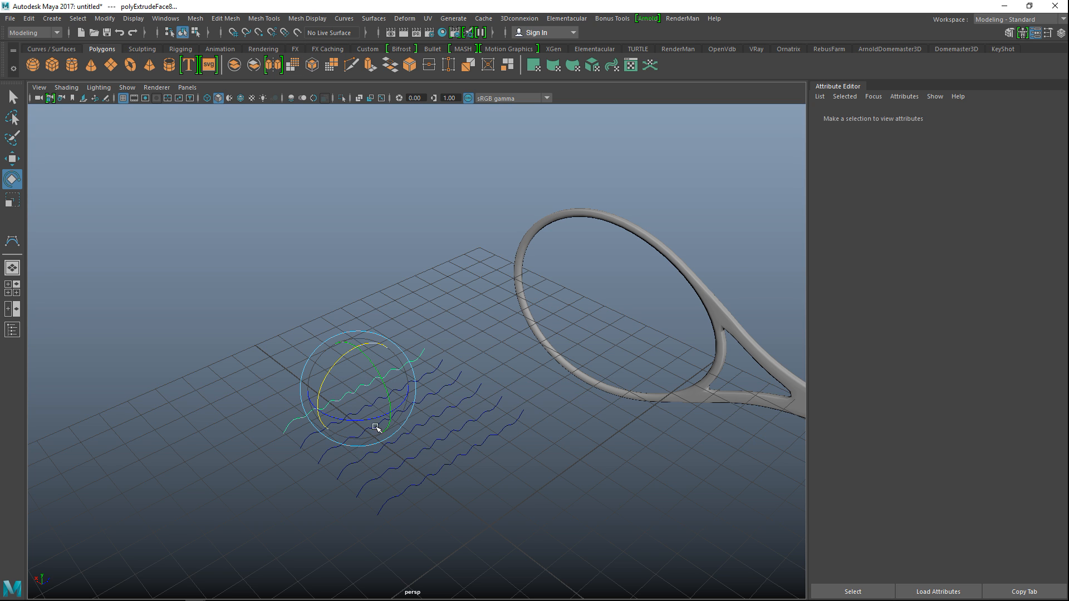
pyautogui.moveTo(342, 420)
pyautogui.mouseDown()
pyautogui.moveTo(418, 421)
pyautogui.moveTo(380, 470)
pyautogui.moveTo(373, 451)
pyautogui.mouseUp()
pyautogui.press('w')
pyautogui.moveTo(404, 420); pyautogui.dragTo(488, 446)
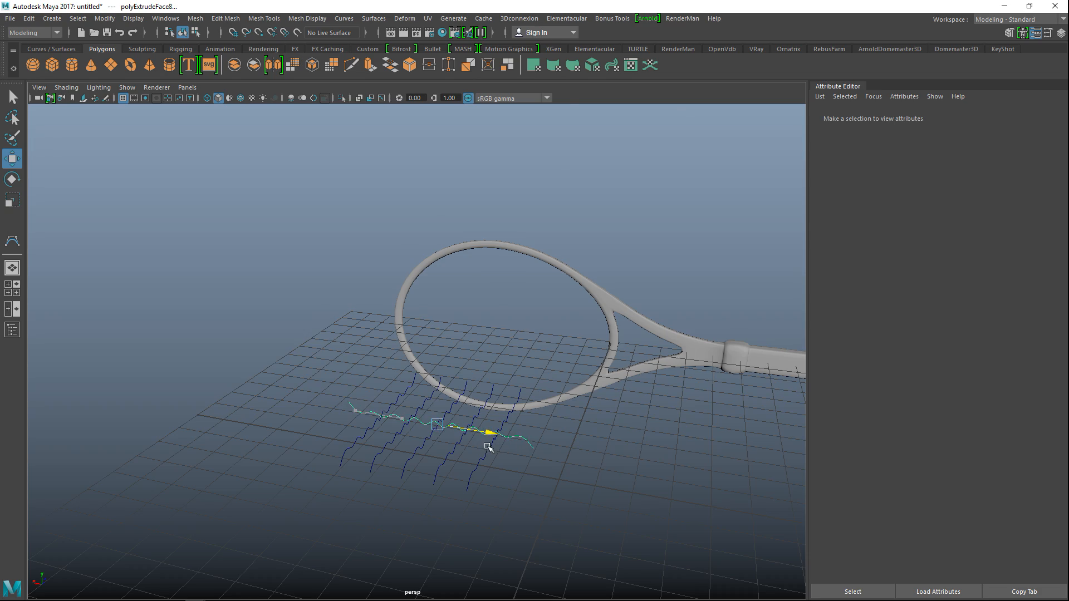
# Move the rotated wavy curve clear of the parallel curves, beyond the end of the row
pyautogui.keyDown('alt'); pyautogui.moveTo(488, 446); pyautogui.dragTo(550, 504, button='right'); pyautogui.keyUp('alt')
pyautogui.keyDown('alt'); pyautogui.moveTo(550, 523); pyautogui.dragTo(633, 403); pyautogui.keyUp('alt')
pyautogui.moveTo(560, 349); pyautogui.dragTo(53, 327)
pyautogui.scroll(-3, 267, 383)
pyautogui.moveTo(268, 383)
pyautogui.keyDown('alt'); pyautogui.mouseDown()
pyautogui.moveTo(406, 470)
pyautogui.moveTo(358, 477)
pyautogui.moveTo(356, 490)
pyautogui.moveTo(463, 417)
pyautogui.mouseUp(); pyautogui.keyUp('alt')
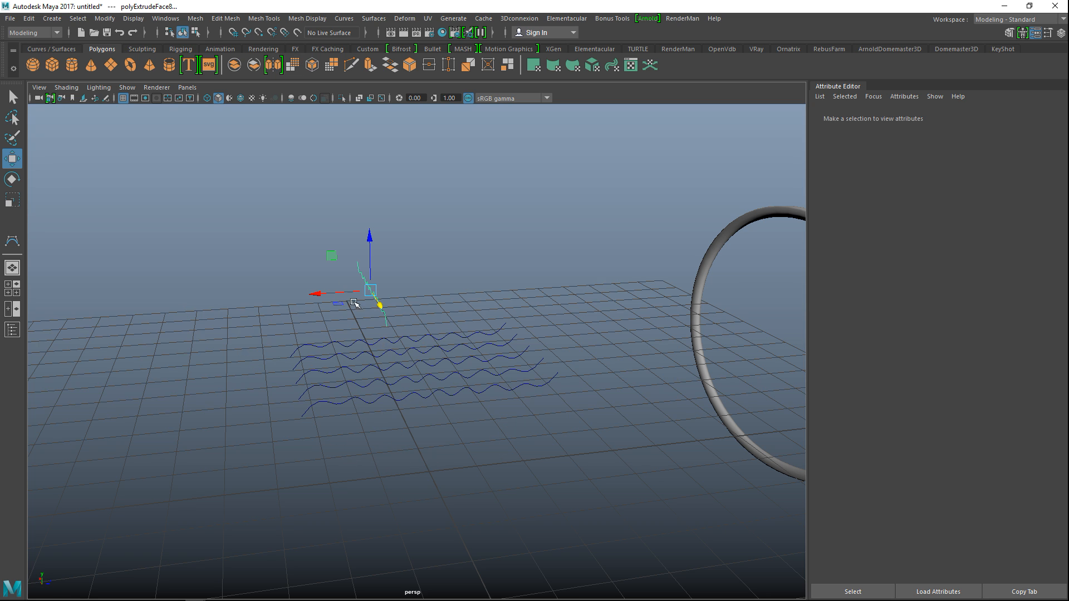
pyautogui.keyDown('alt'); pyautogui.moveTo(352, 454); pyautogui.dragTo(442, 455); pyautogui.keyUp('alt')
# Delete the rotated curve and the duplicated parallel curves, keeping a single wavy curve
pyautogui.moveTo(506, 399); pyautogui.dragTo(301, 399)
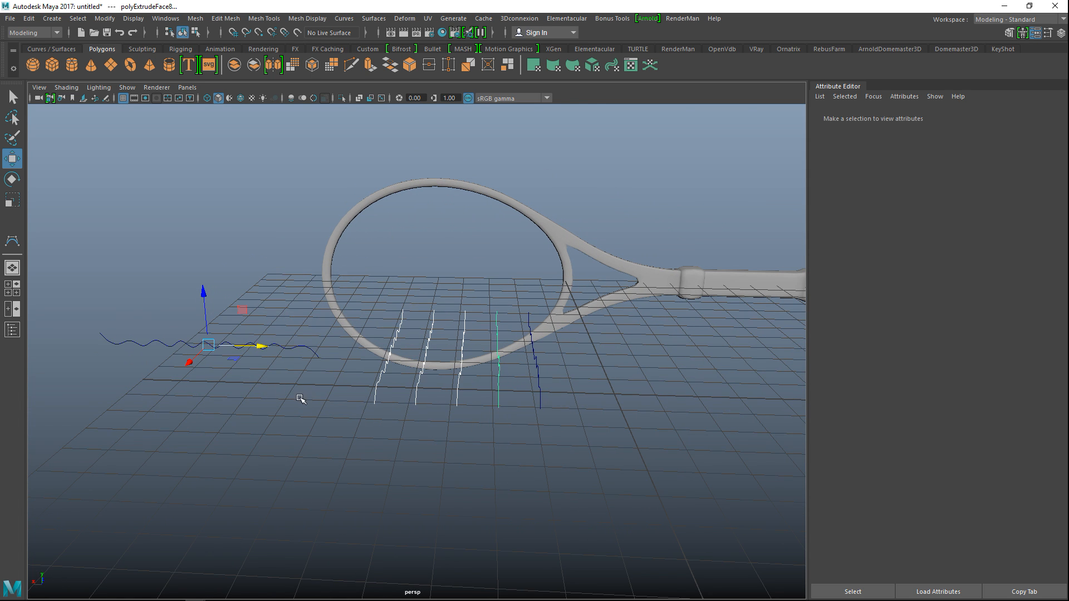
pyautogui.press('Delete')
pyautogui.moveTo(268, 328); pyautogui.dragTo(305, 413)
pyautogui.press('Delete')
pyautogui.click(542, 395)
pyautogui.keyDown('alt'); pyautogui.moveTo(590, 448); pyautogui.dragTo(482, 429); pyautogui.keyUp('alt')
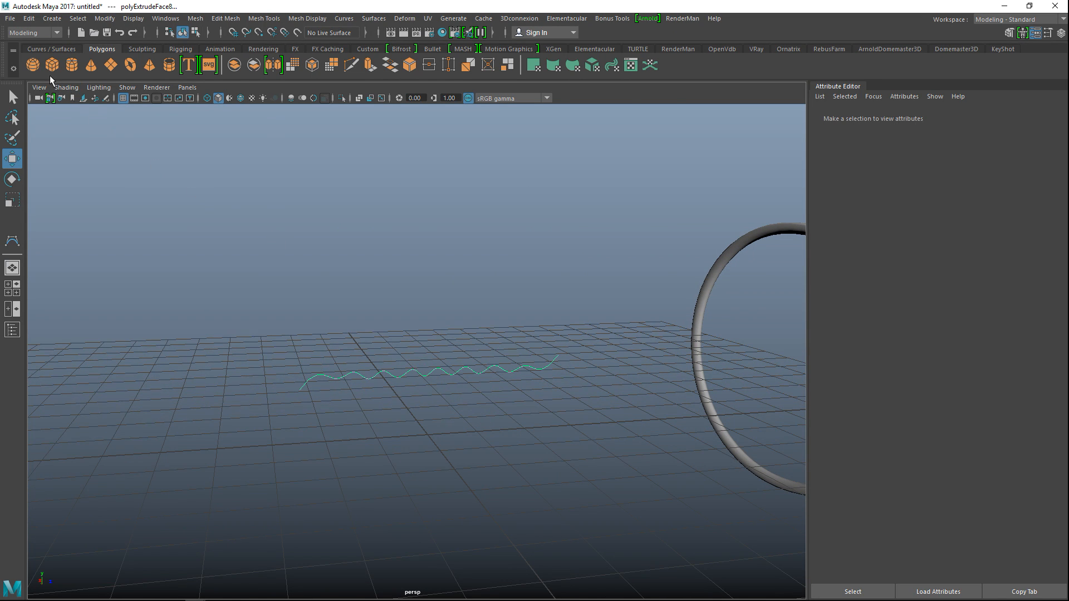
# Create a polygon cylinder and slide it past the near end of the wavy curve
pyautogui.click(77, 65)
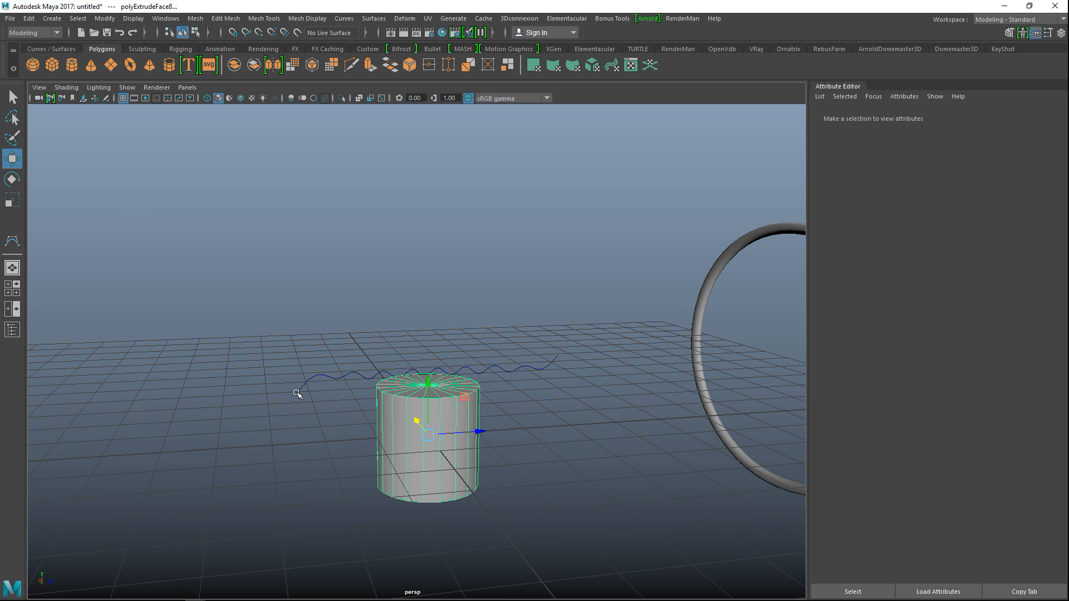
pyautogui.keyDown('alt'); pyautogui.moveTo(369, 447); pyautogui.dragTo(401, 415); pyautogui.keyUp('alt')
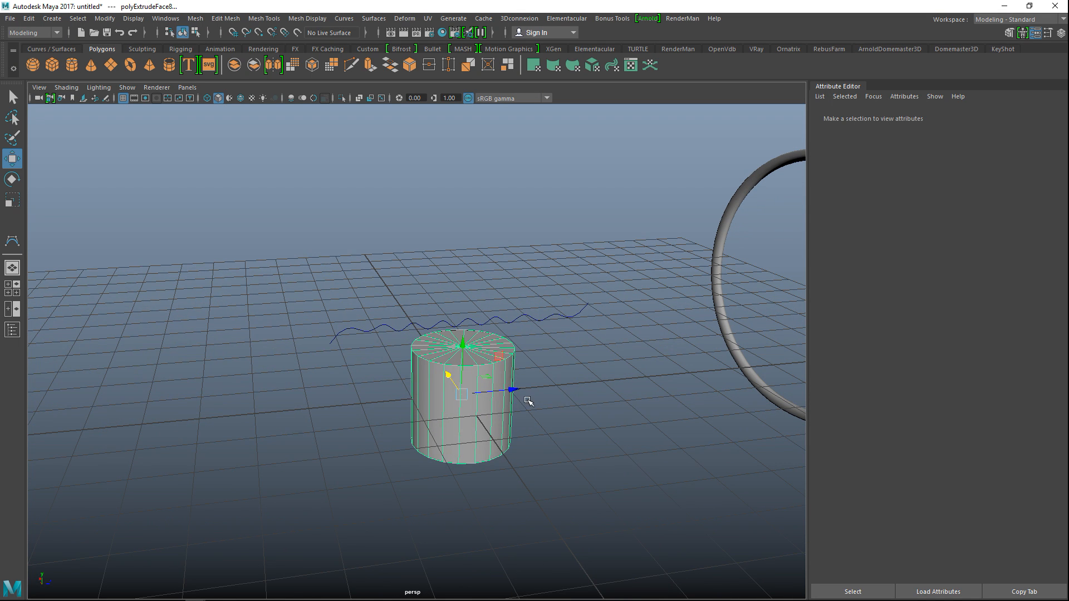
pyautogui.moveTo(510, 389); pyautogui.dragTo(236, 400)
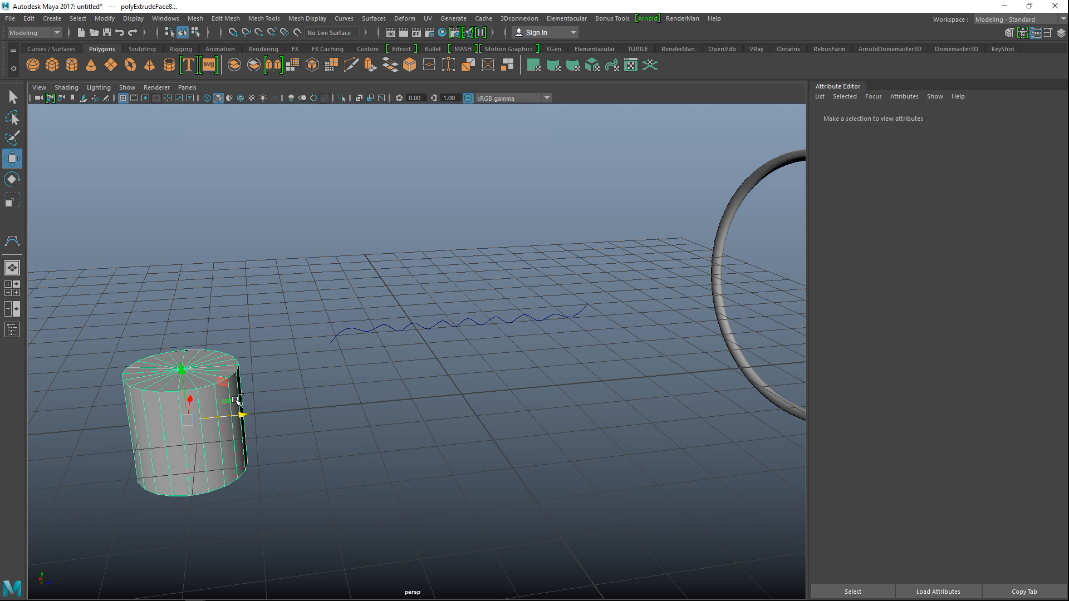
pyautogui.hotkey('ctrl', 'a')
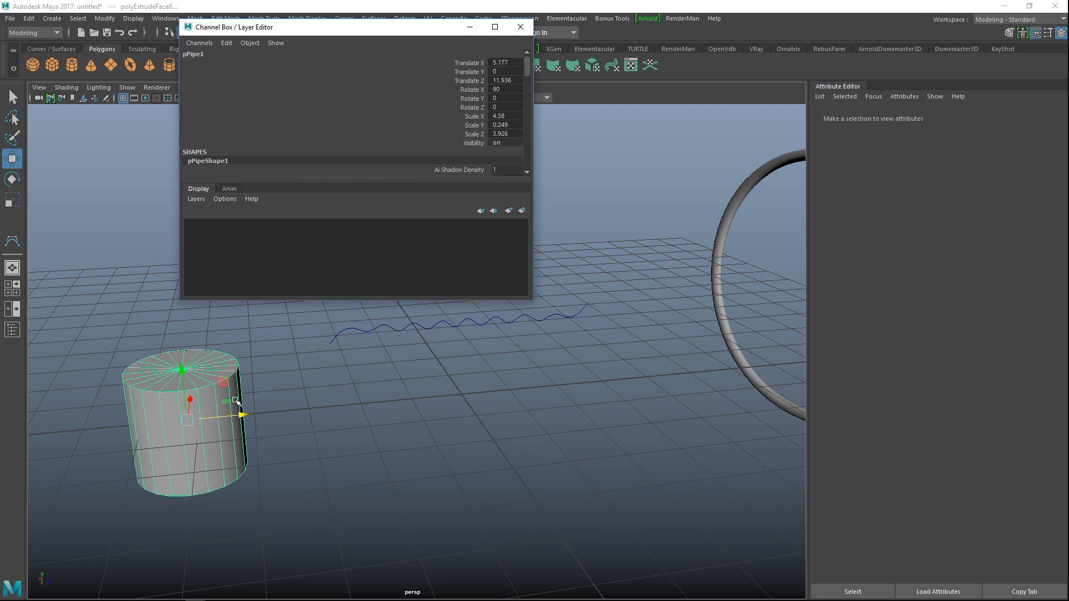
pyautogui.click(520, 27)
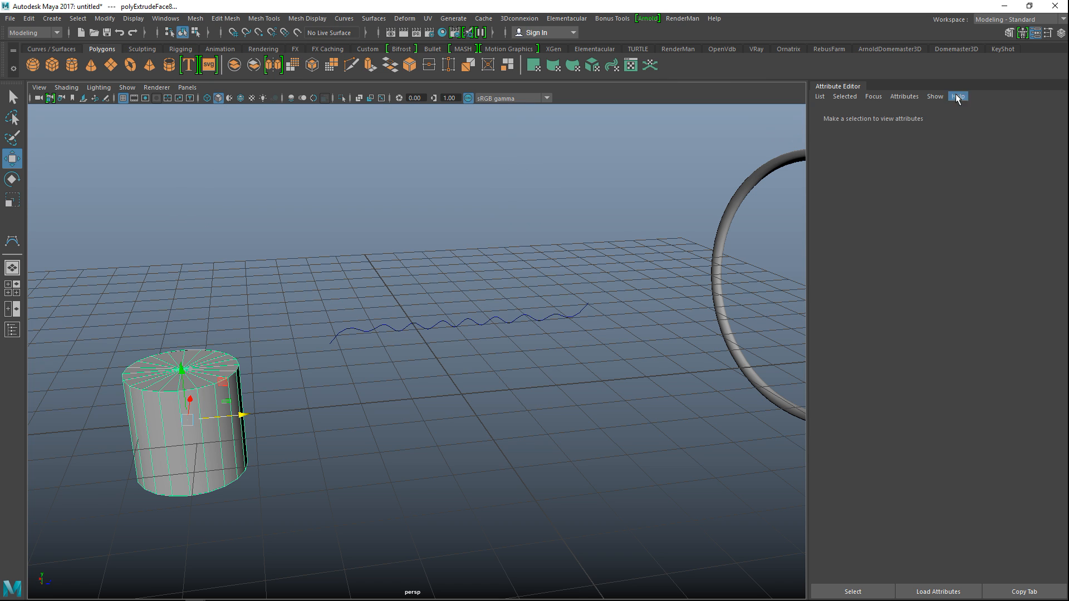
pyautogui.click(182, 370)
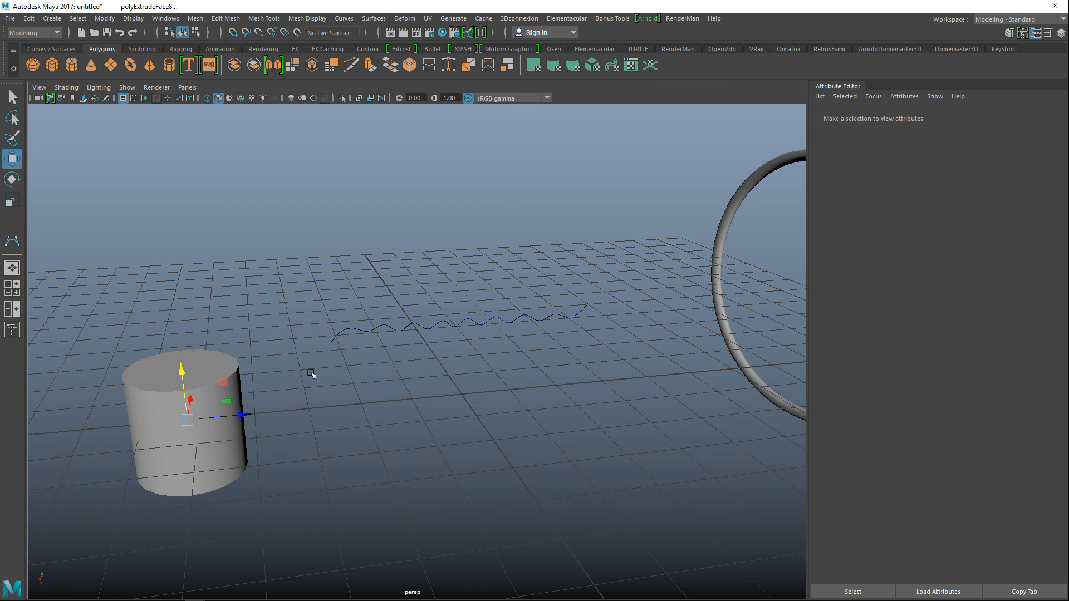
pyautogui.hotkey('ctrl', 'a')
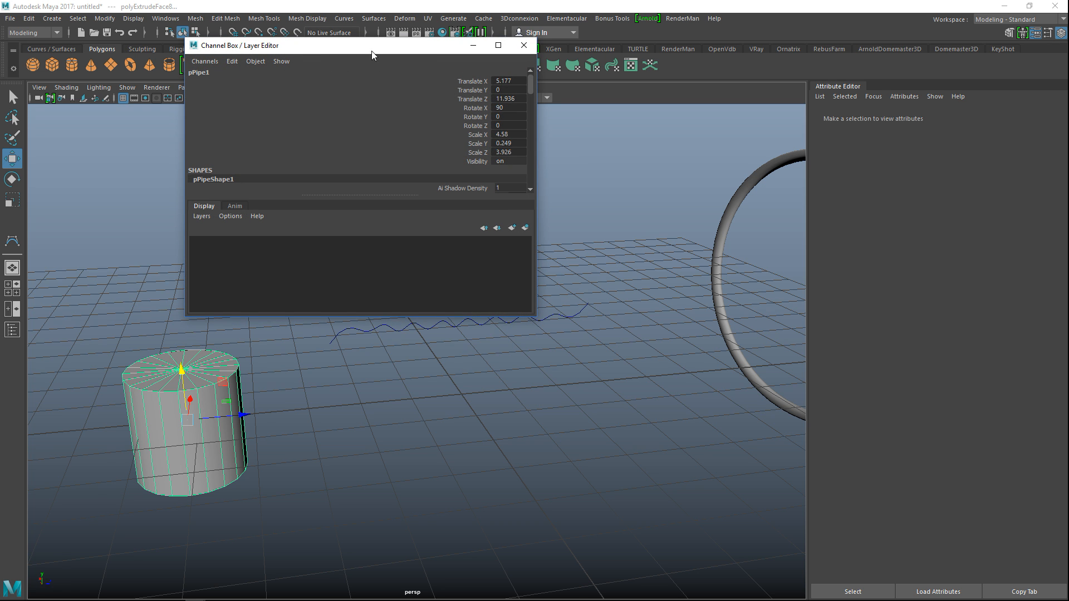
pyautogui.click(524, 45)
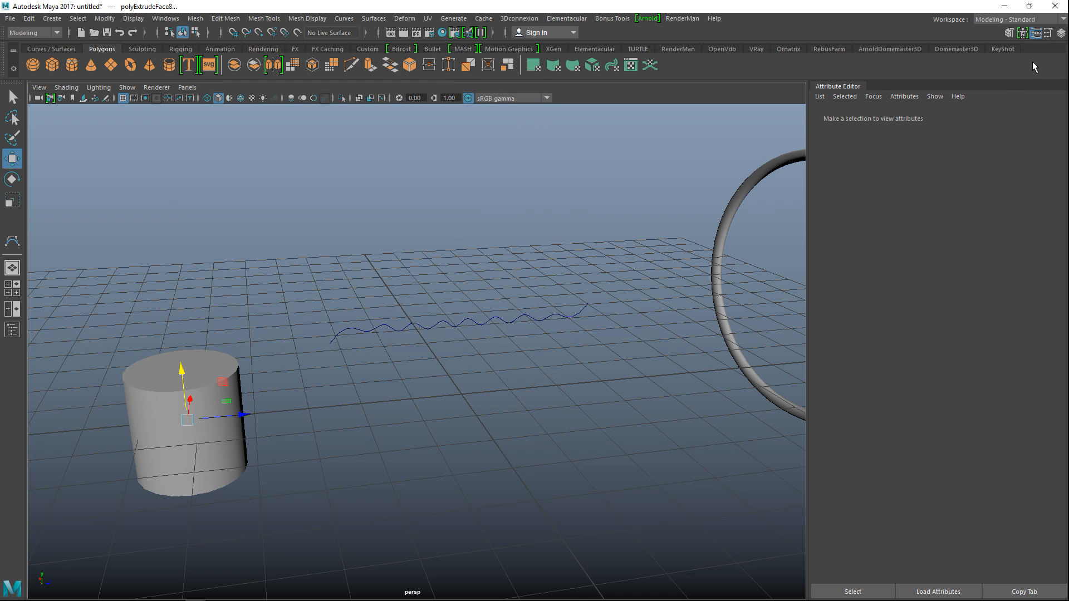
# Show the cylinder's construction attributes and set its cap subdivisions to 0
pyautogui.click(1036, 32)
pyautogui.click(302, 375)
pyautogui.hotkey('ctrl', 'a')
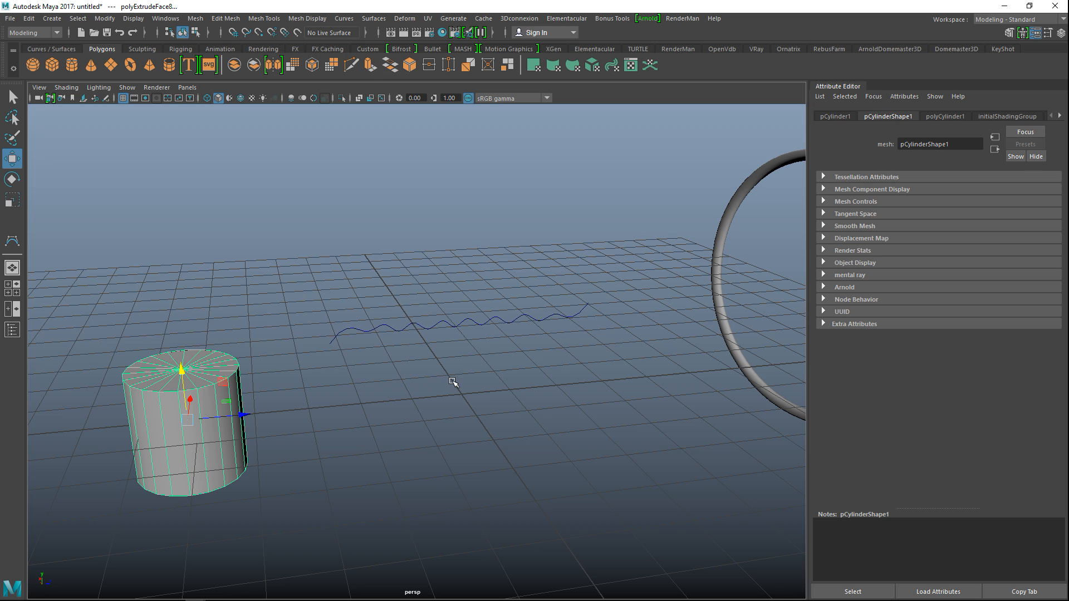
pyautogui.click(945, 116)
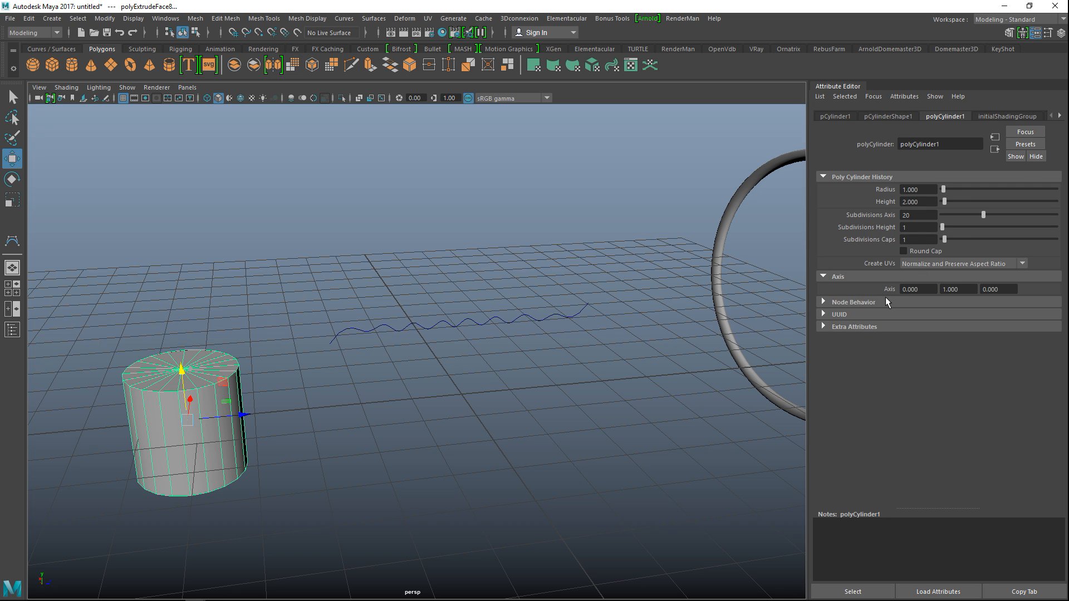
pyautogui.write('0')
pyautogui.press('Return')
# Delete the cylinder's side and bottom faces so only the flat top disc remains, and return to object mode
pyautogui.click(216, 448)
pyautogui.press('f')
pyautogui.rightClick(356, 345)
pyautogui.moveTo(357, 345); pyautogui.dragTo(357, 289, button='right')
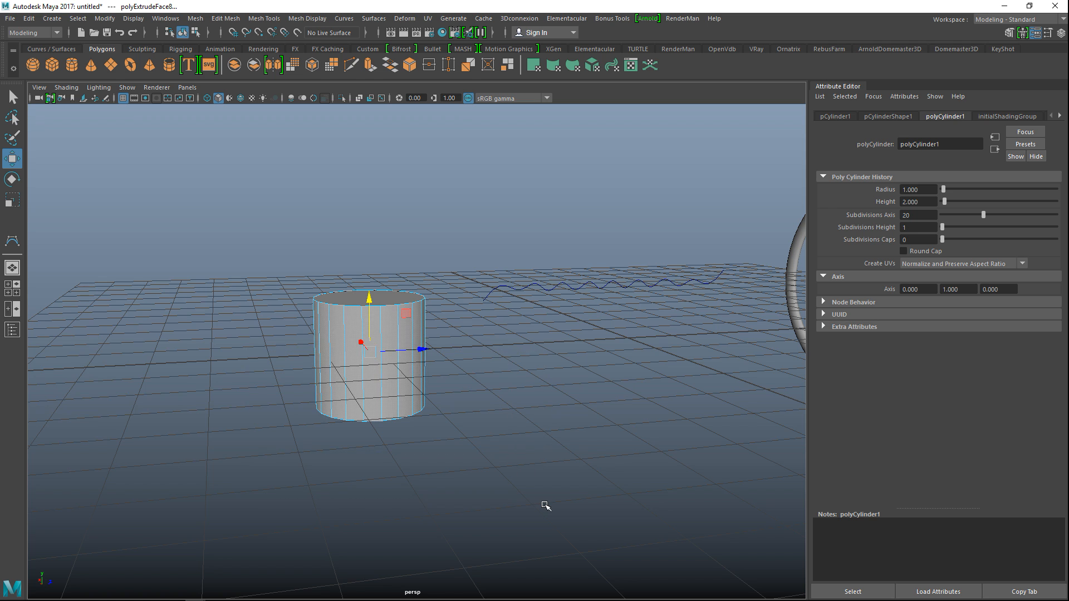
pyautogui.press('Delete')
pyautogui.moveTo(341, 285); pyautogui.dragTo(362, 265, button='right')
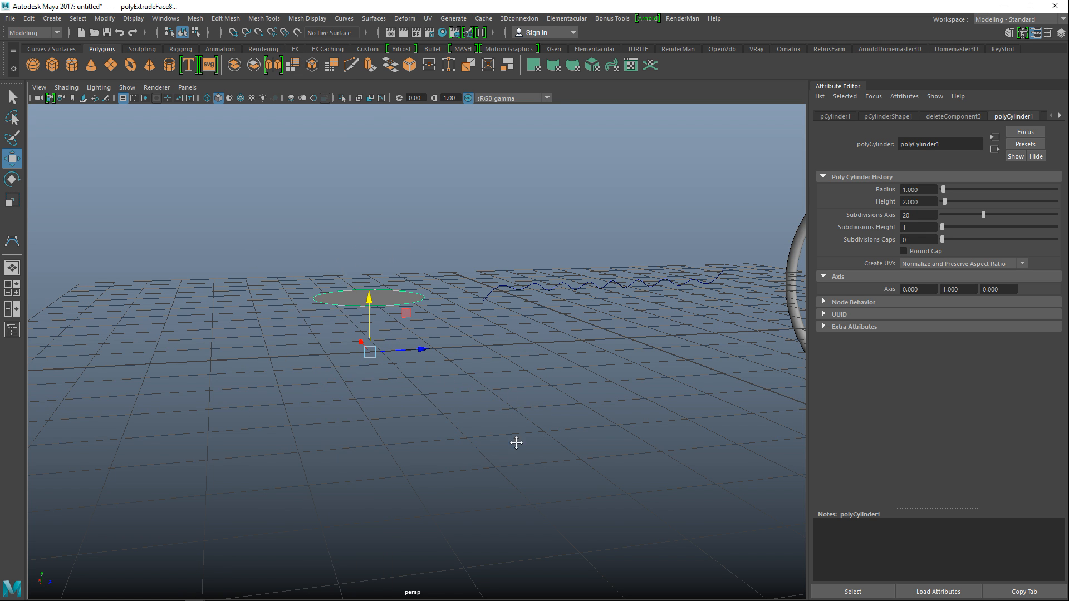
# Move the disc sideways in line with the wavy curve and scale it down uniformly
pyautogui.keyDown('alt'); pyautogui.moveTo(516, 442); pyautogui.dragTo(396, 516); pyautogui.keyUp('alt')
pyautogui.moveTo(260, 497); pyautogui.dragTo(416, 506)
pyautogui.keyDown('alt'); pyautogui.moveTo(365, 473); pyautogui.dragTo(473, 421); pyautogui.keyUp('alt')
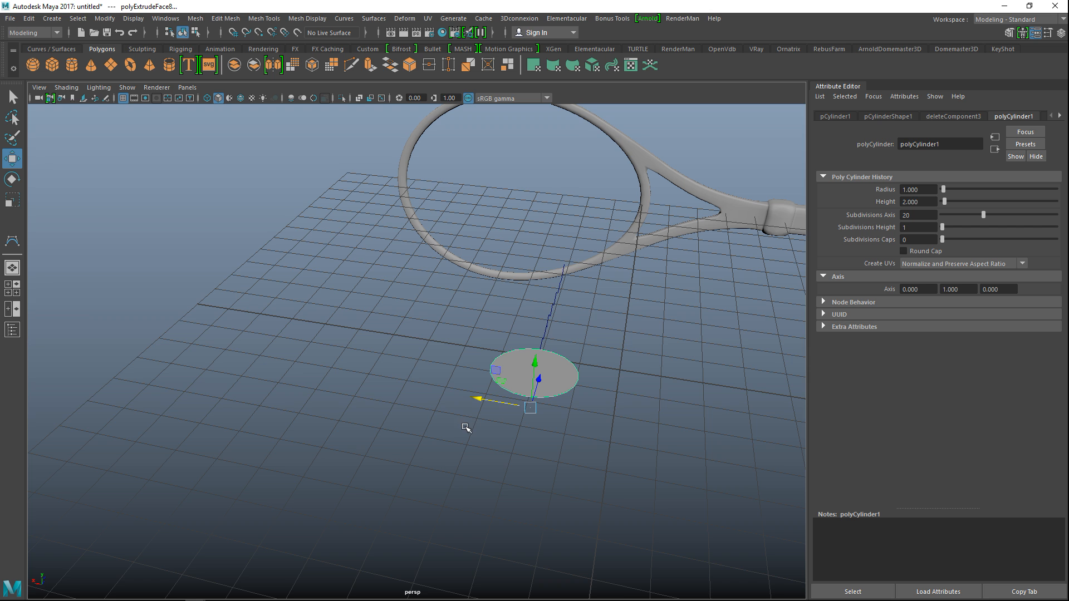
pyautogui.press('f')
pyautogui.press('r')
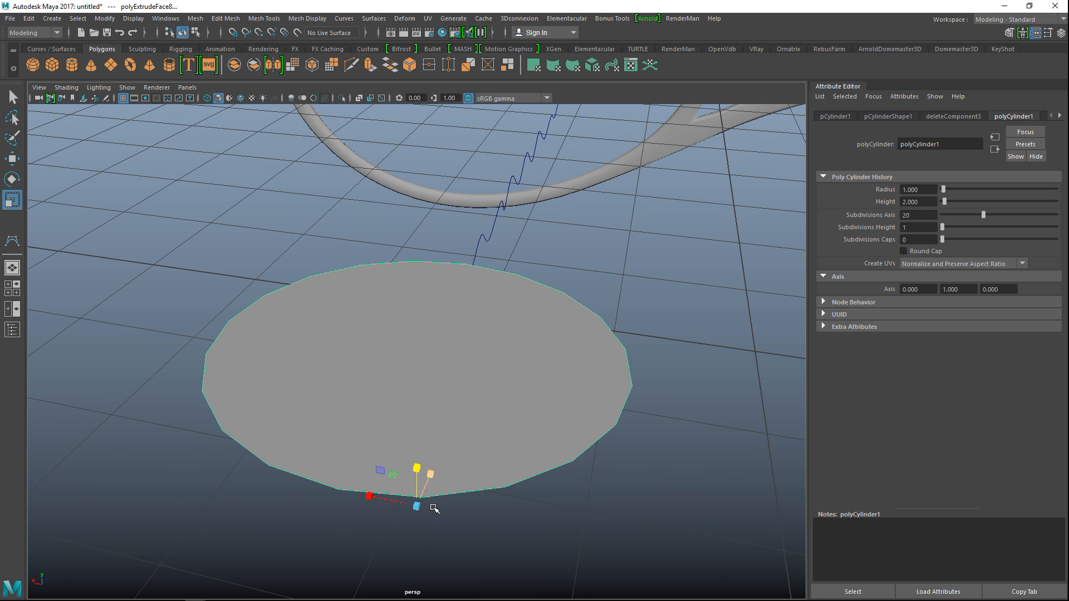
pyautogui.moveTo(417, 502); pyautogui.dragTo(467, 509)
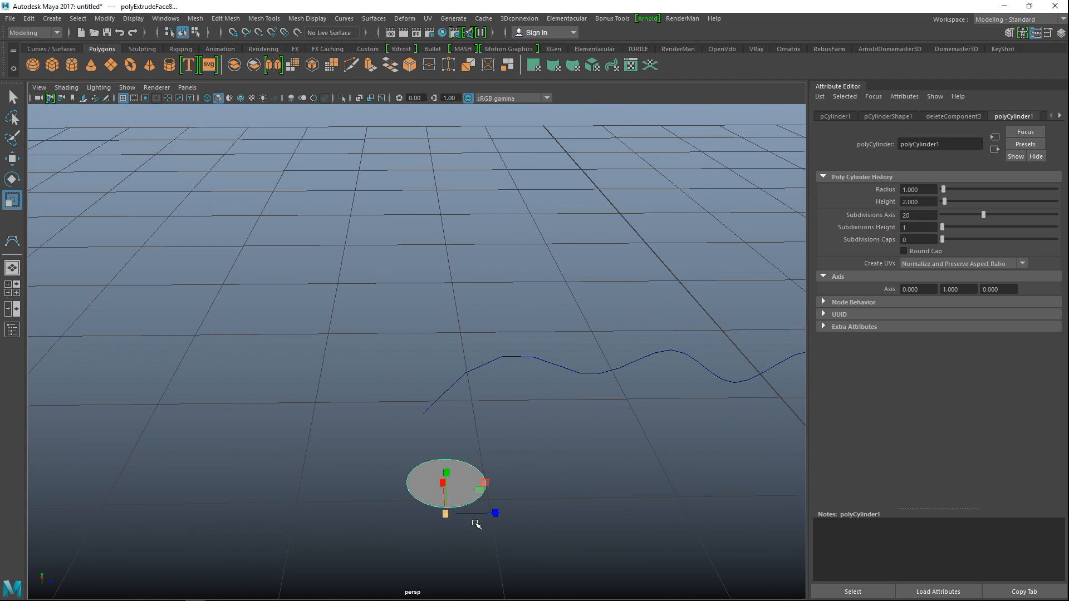
# Move the disc closer to the curve's near end and shrink it further to string thickness
pyautogui.press('w')
pyautogui.moveTo(446, 472); pyautogui.dragTo(448, 413)
pyautogui.moveTo(501, 458); pyautogui.dragTo(490, 483)
pyautogui.press('r')
pyautogui.press('w')
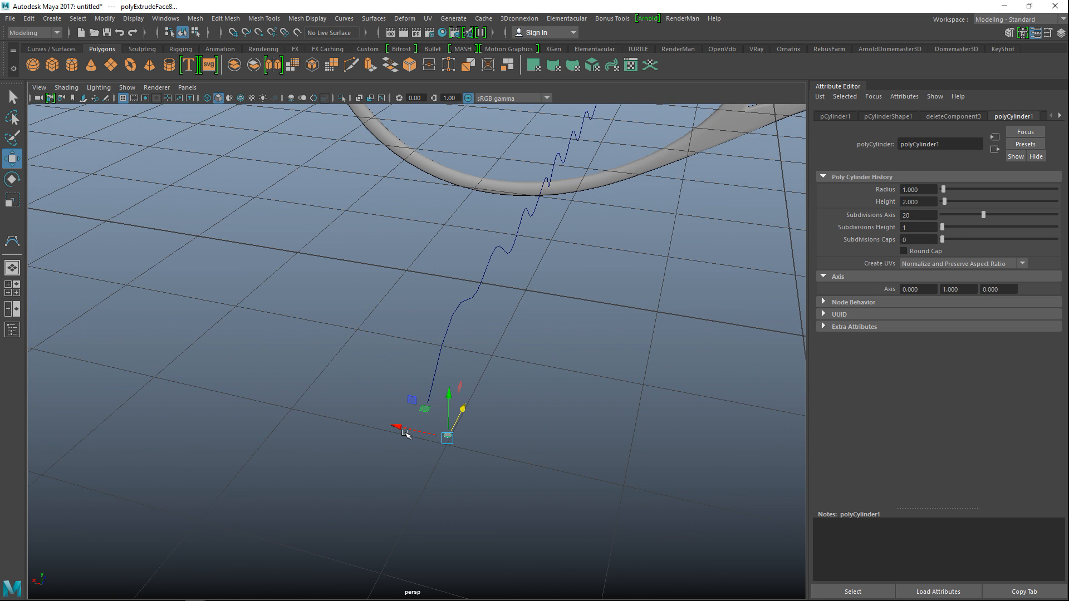
# Fine-tune the small disc's position so its center sits on the curve's starting point
pyautogui.moveTo(399, 429); pyautogui.dragTo(377, 425)
pyautogui.moveTo(423, 391); pyautogui.dragTo(431, 362)
pyautogui.scroll(2, 441, 379)
pyautogui.scroll(-3, 469, 390)
pyautogui.keyDown('alt'); pyautogui.moveTo(477, 390); pyautogui.dragTo(480, 428); pyautogui.keyUp('alt')
pyautogui.moveTo(484, 353); pyautogui.dragTo(486, 337)
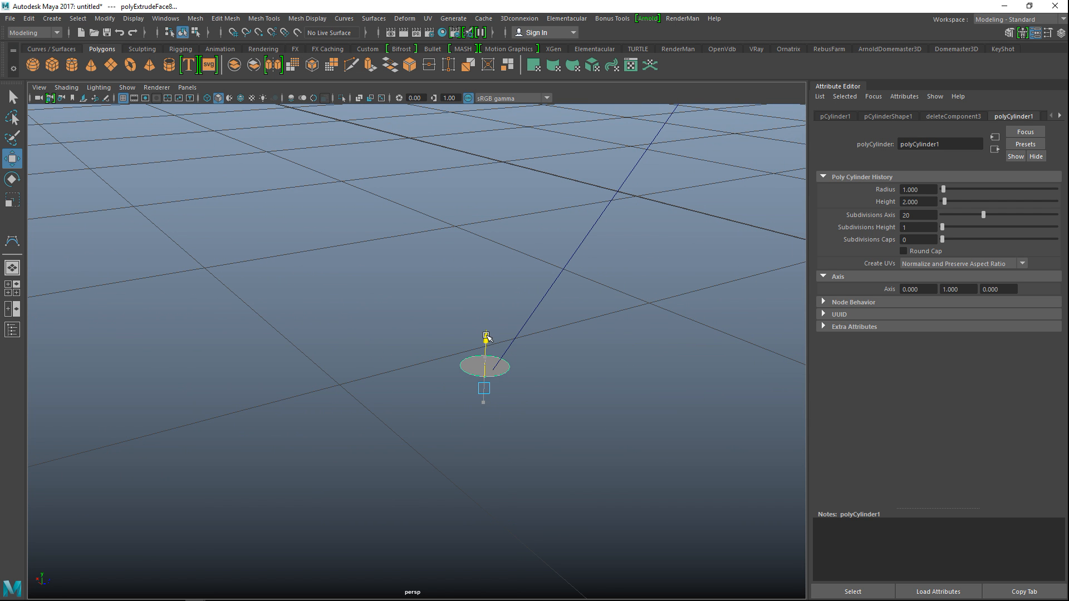
pyautogui.moveTo(457, 370); pyautogui.dragTo(455, 372)
# Select the disc's face together with the wavy curve and extrude the face along the curve
pyautogui.moveTo(492, 370); pyautogui.dragTo(485, 282, button='right')
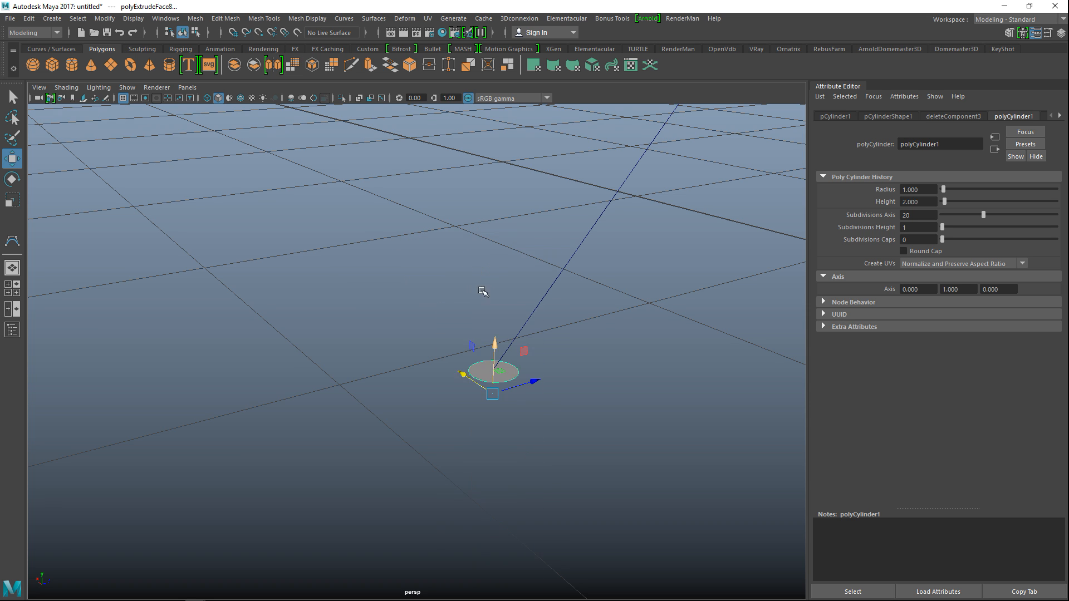
pyautogui.click(508, 363)
pyautogui.keyDown('shift'); pyautogui.click(536, 307); pyautogui.keyUp('shift')
pyautogui.hotkey('ctrl', 'e')
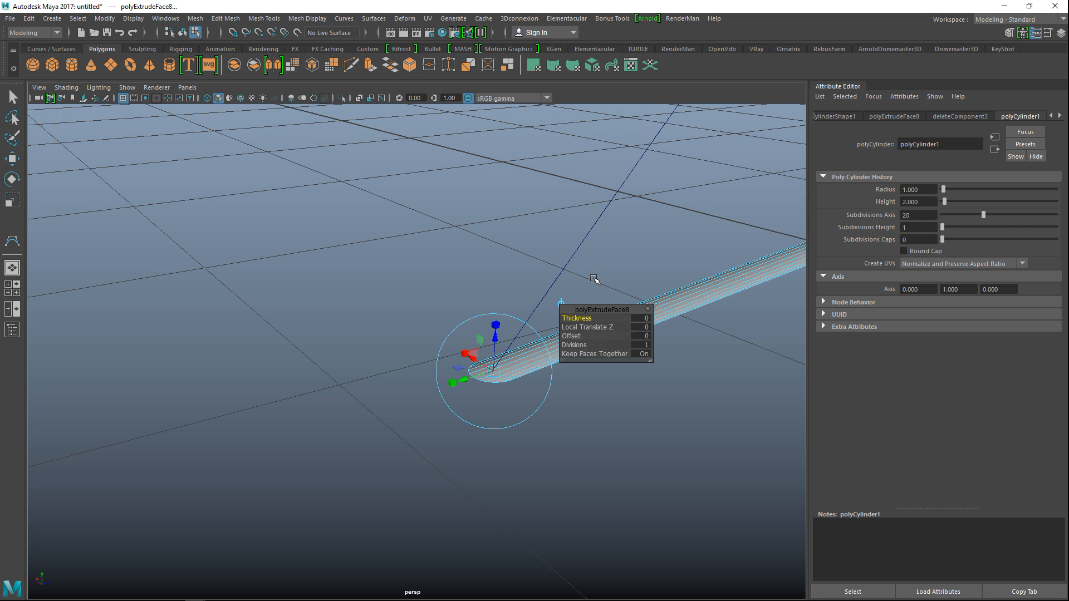
# Set the extrusion's divisions to 50 so the tube follows the curve's waves
pyautogui.scroll(-3, 597, 323)
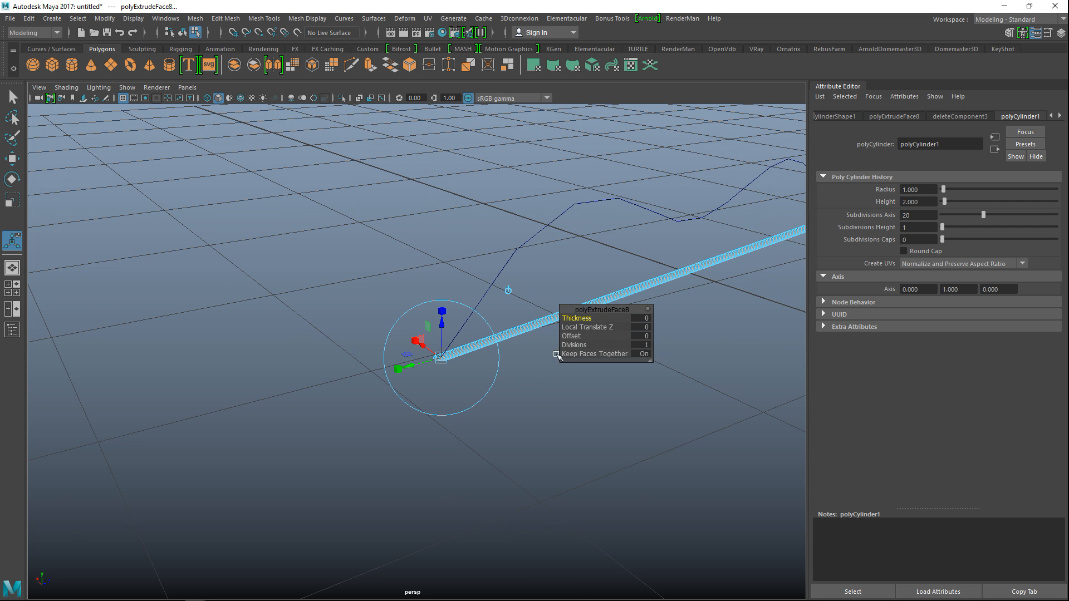
pyautogui.moveTo(573, 345); pyautogui.dragTo(637, 352)
pyautogui.click(640, 345)
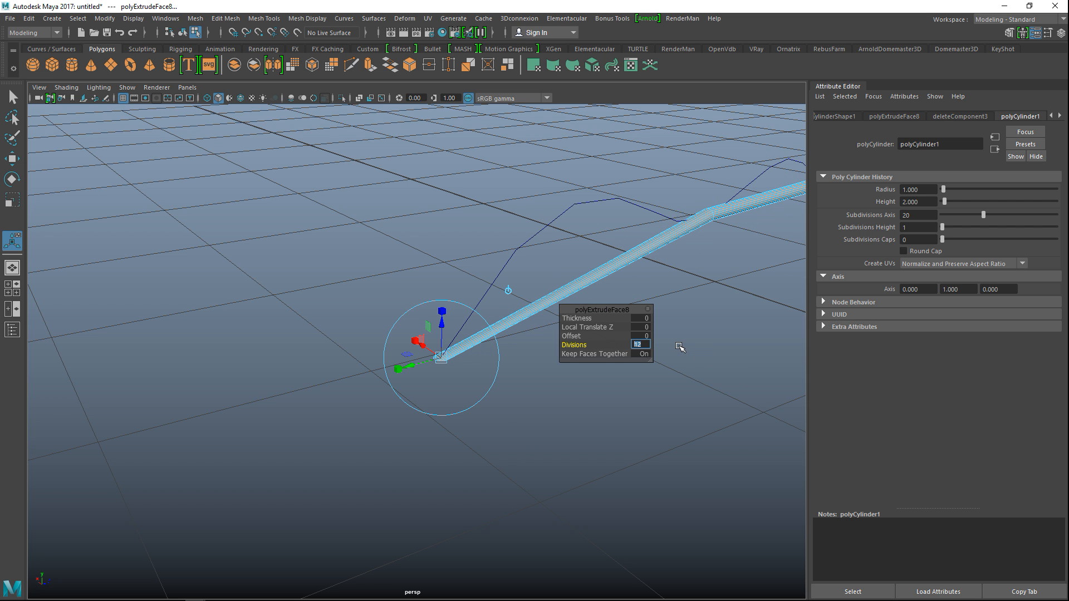
pyautogui.press('Return')
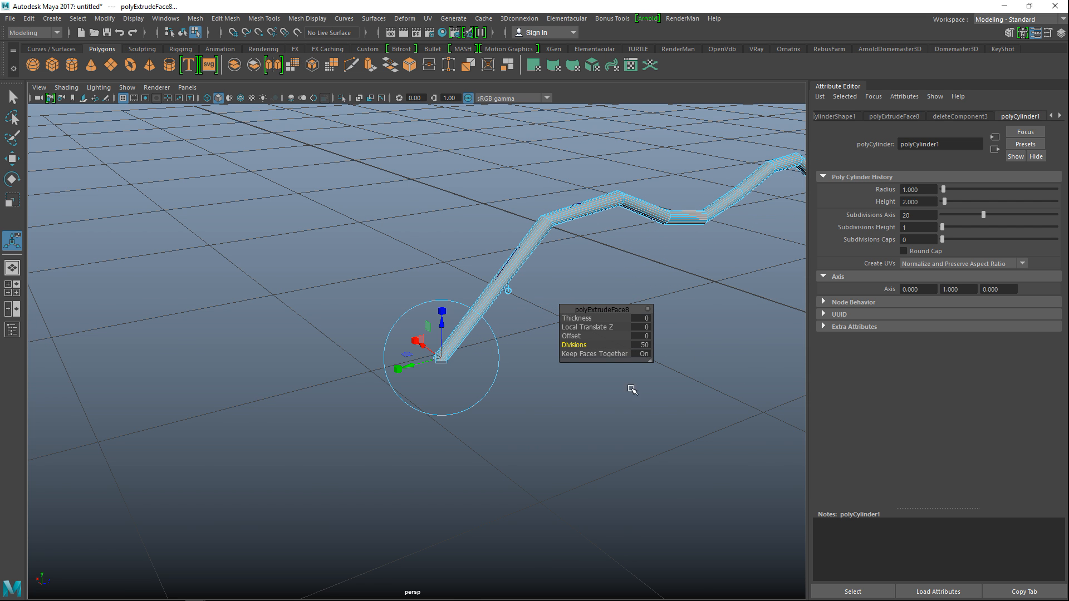
# Return the extruded string to object mode and delete its construction history
pyautogui.scroll(-3, 634, 387)
pyautogui.moveTo(649, 430)
pyautogui.keyDown('alt'); pyautogui.mouseDown()
pyautogui.moveTo(345, 443)
pyautogui.moveTo(485, 442)
pyautogui.moveTo(489, 453)
pyautogui.mouseUp(); pyautogui.keyUp('alt')
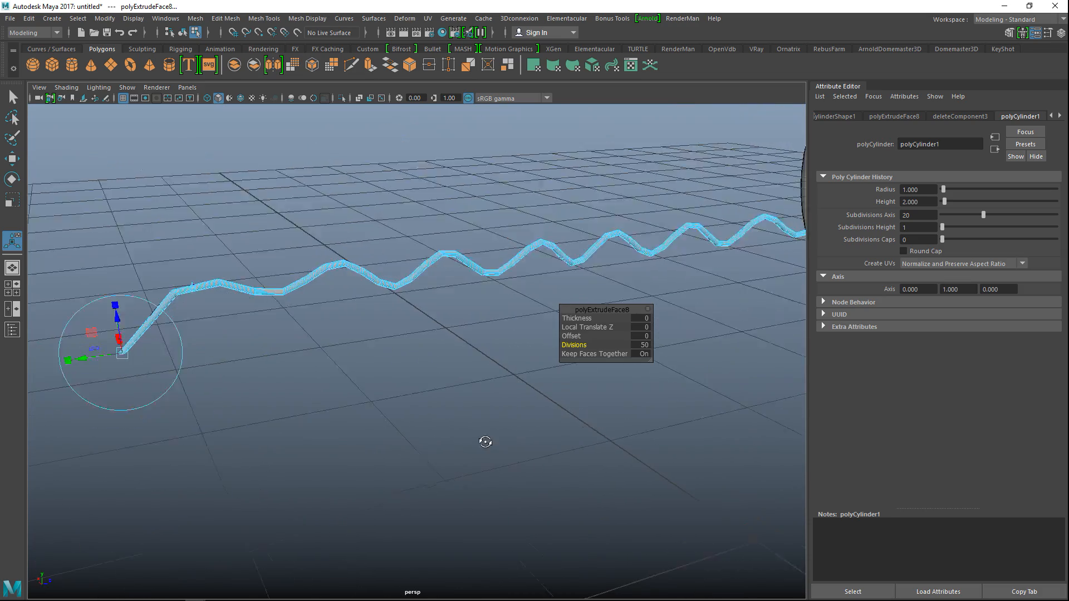
pyautogui.keyDown('alt'); pyautogui.moveTo(520, 447); pyautogui.dragTo(602, 460, button='middle'); pyautogui.keyUp('alt')
pyautogui.moveTo(553, 461)
pyautogui.keyDown('alt'); pyautogui.mouseDown()
pyautogui.moveTo(533, 440)
pyautogui.moveTo(547, 445)
pyautogui.mouseUp(); pyautogui.keyUp('alt')
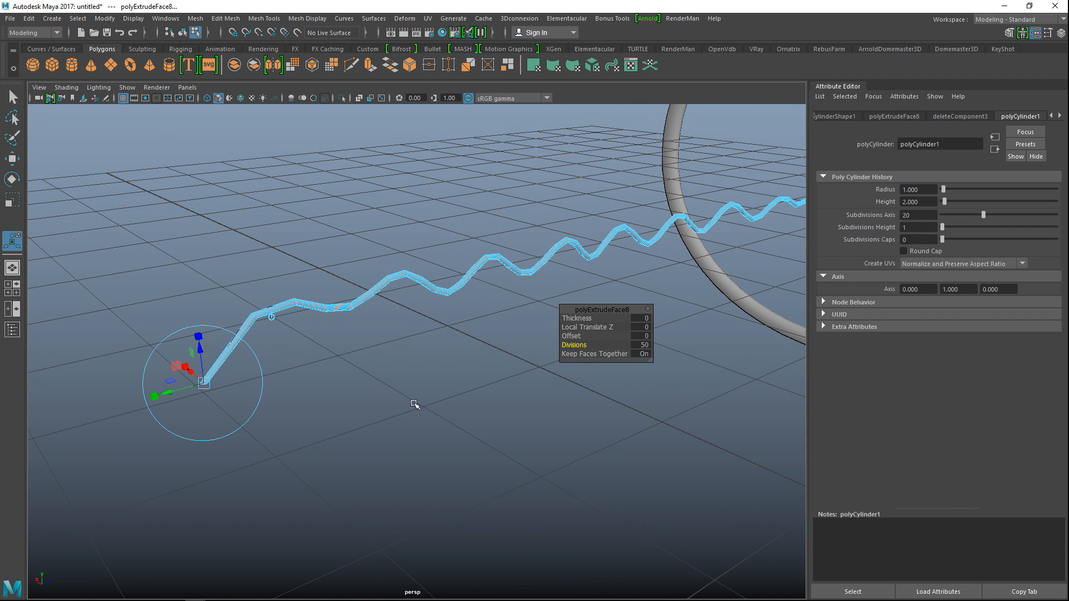
pyautogui.moveTo(310, 310); pyautogui.dragTo(350, 245, button='right')
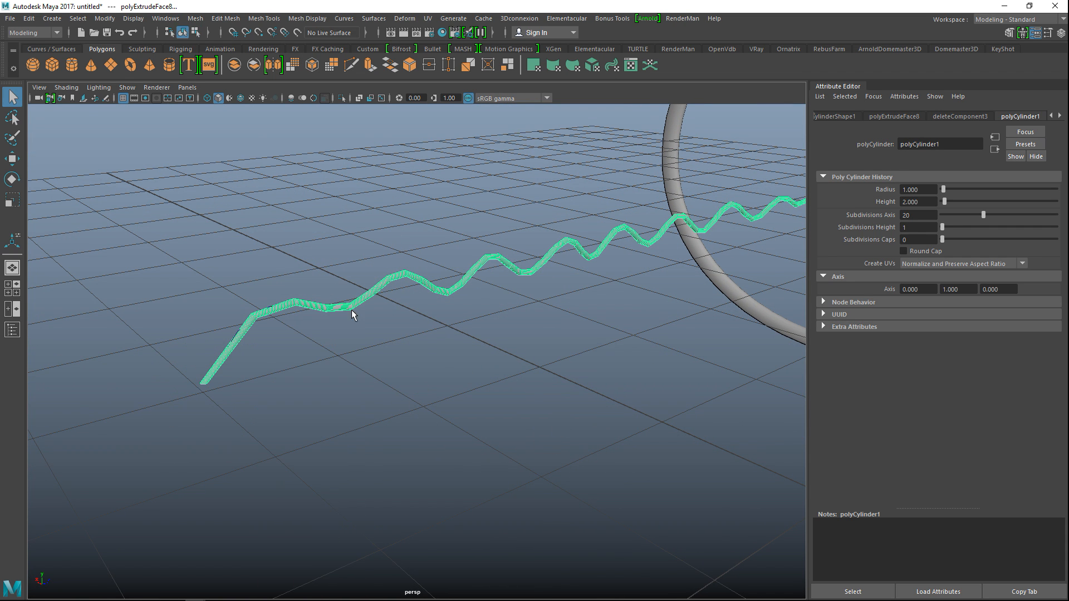
pyautogui.click(29, 19)
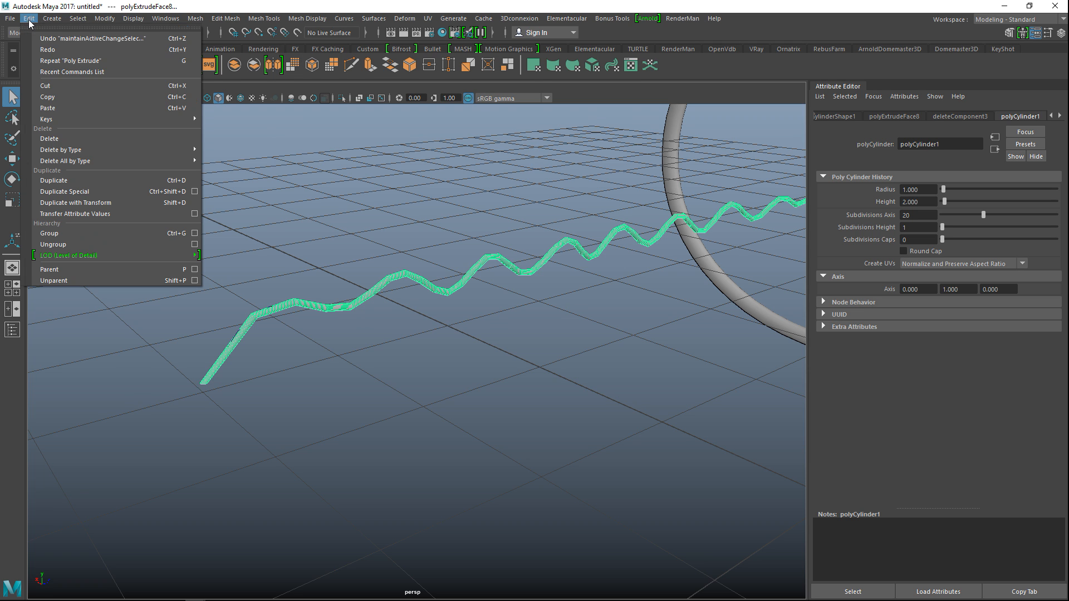
pyautogui.moveTo(106, 161)
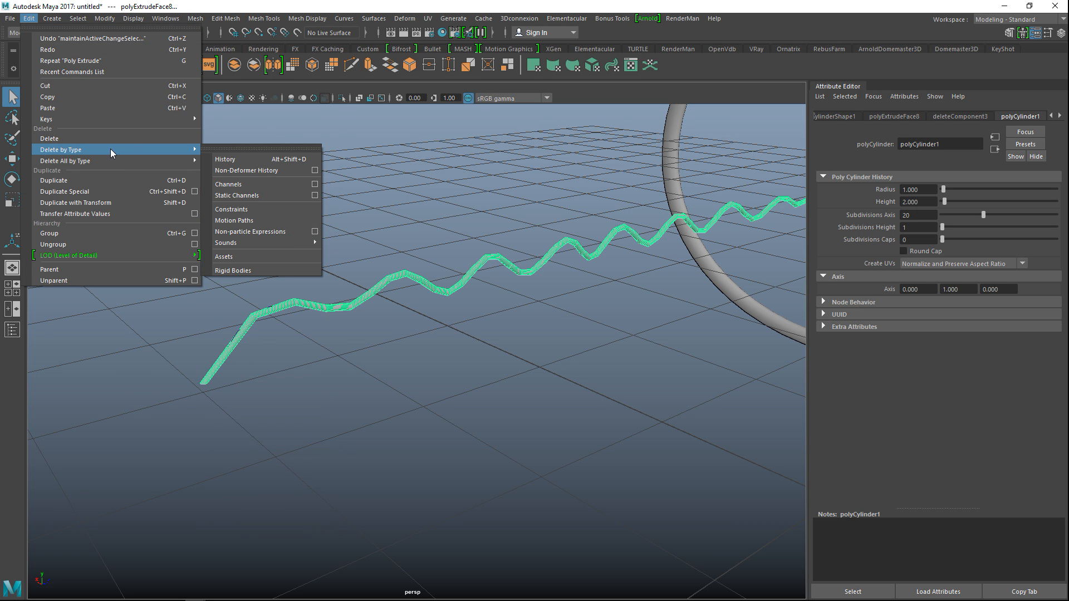
pyautogui.click(222, 160)
pyautogui.click(398, 408)
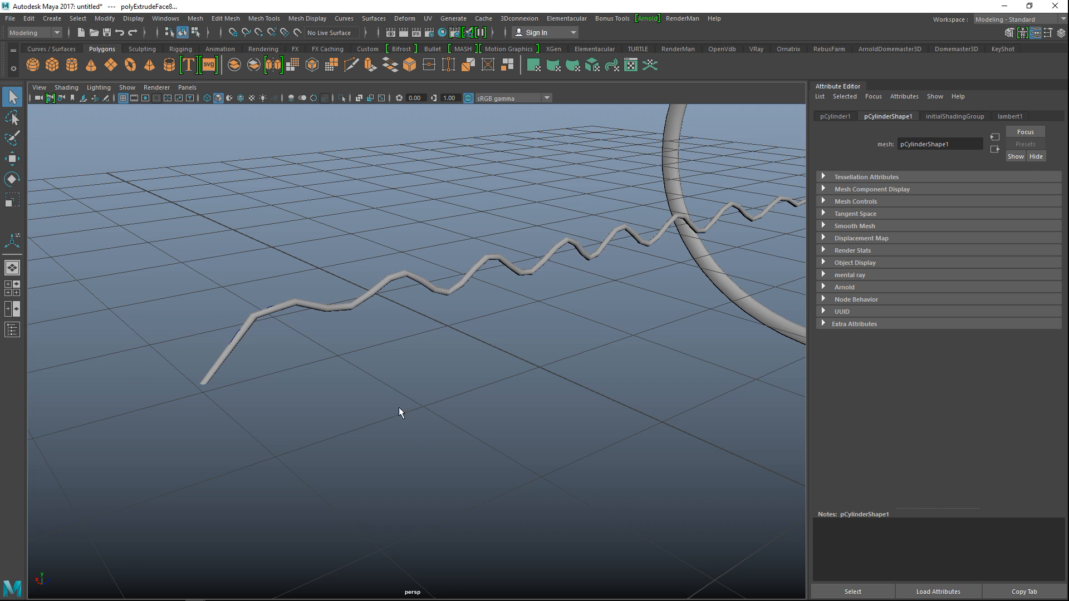
# Select the string mesh and set the Insert Edge Loop tool to multiple edge loops
pyautogui.click(294, 304)
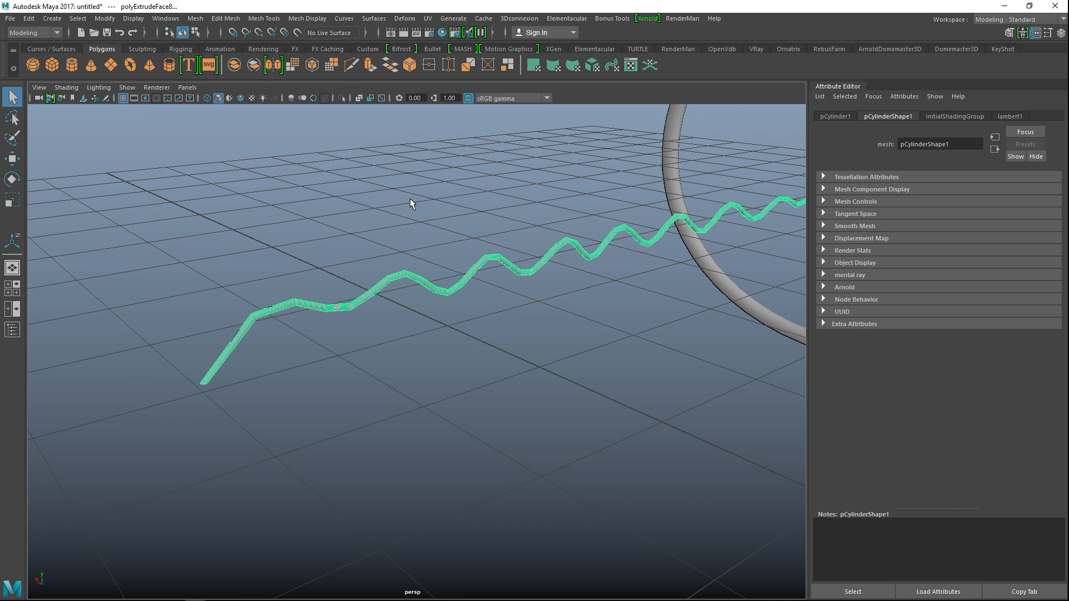
pyautogui.click(219, 19)
pyautogui.moveTo(264, 19)
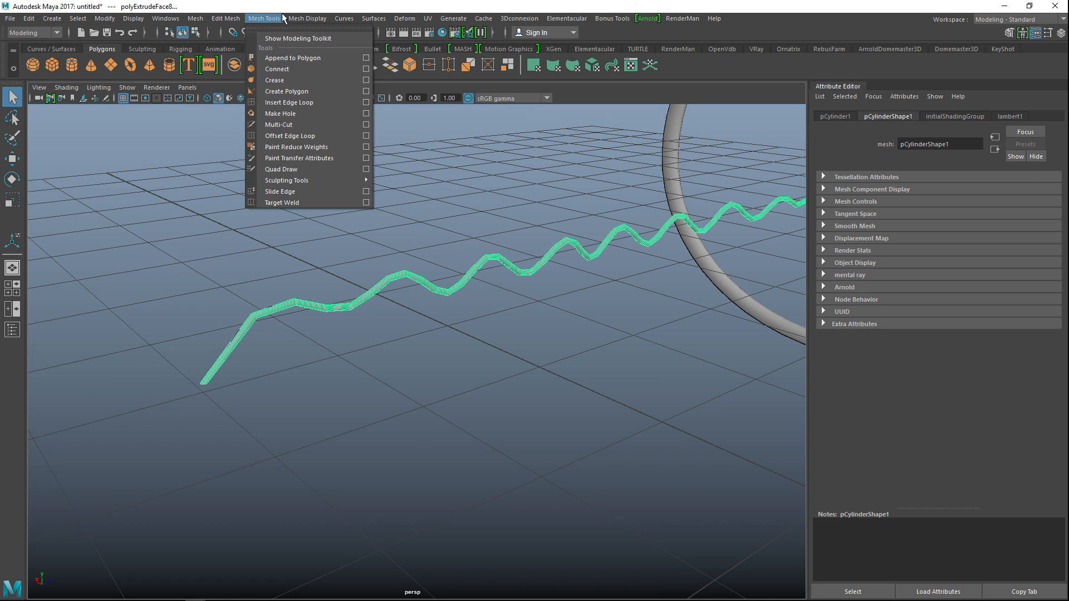
pyautogui.click(366, 103)
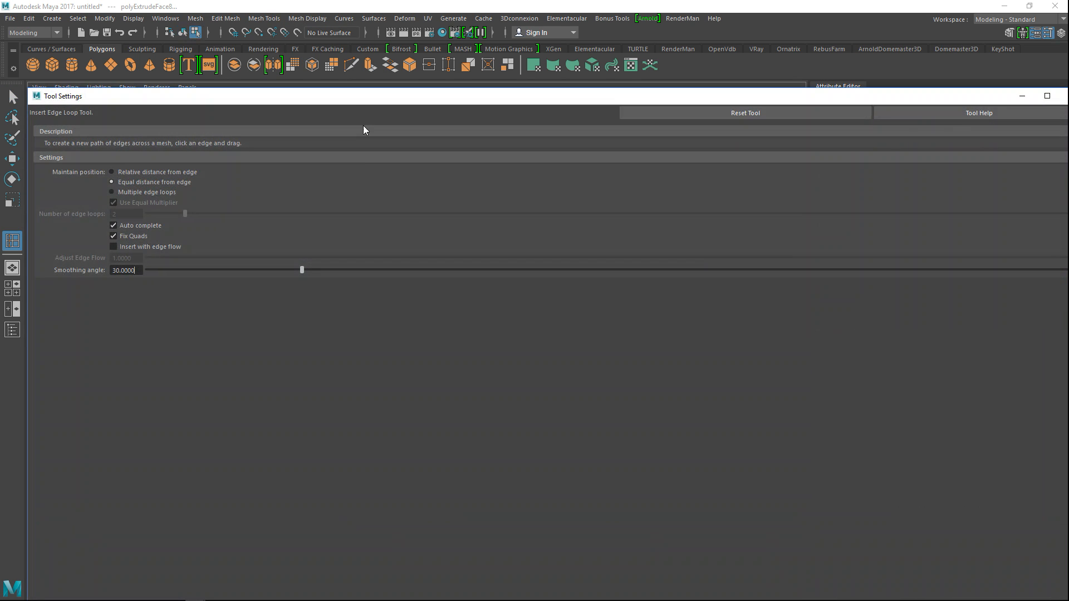
pyautogui.click(111, 192)
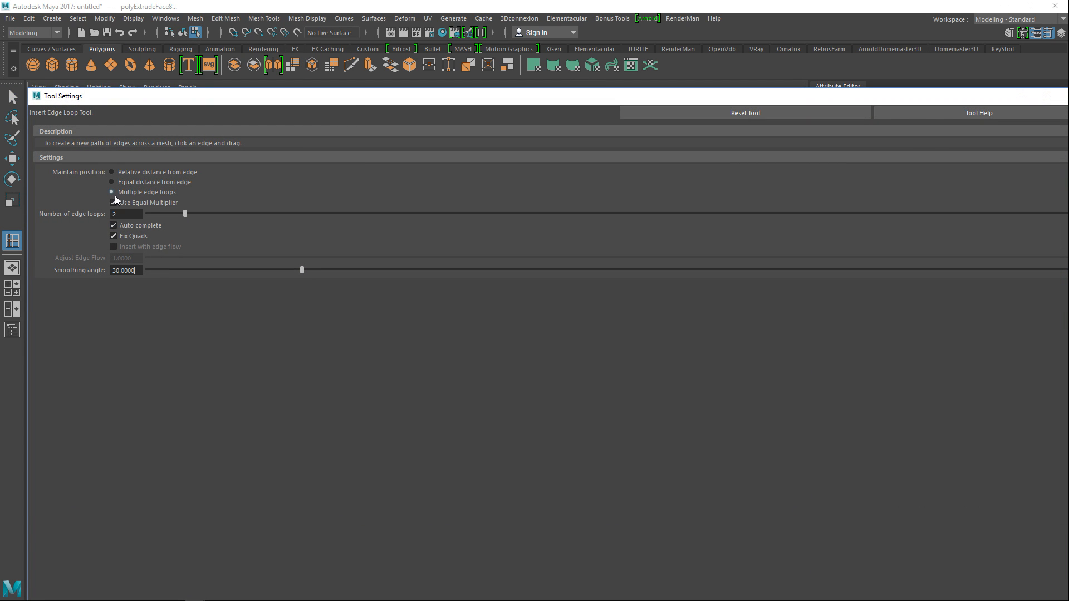
pyautogui.click(1022, 95)
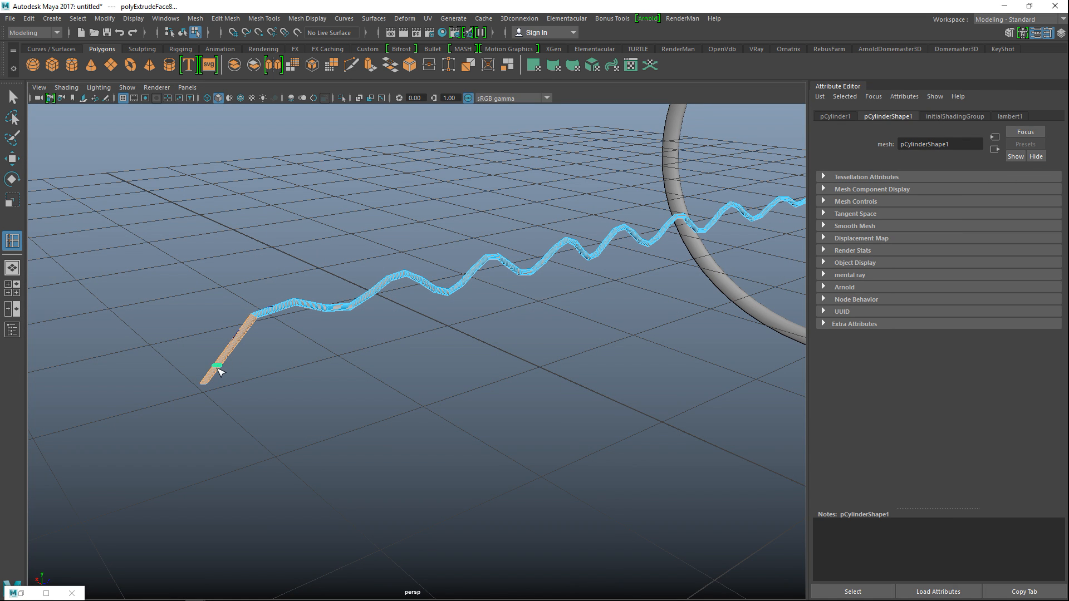
# Insert an edge loop near each end of the wavy string mesh
pyautogui.click(207, 382)
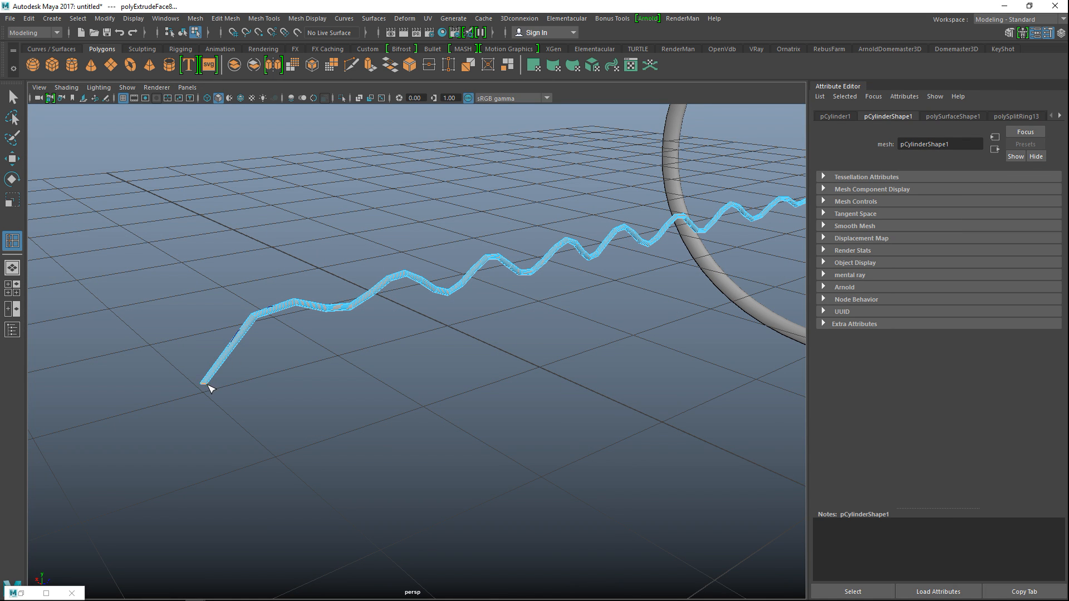
pyautogui.keyDown('alt'); pyautogui.moveTo(210, 381); pyautogui.dragTo(474, 394); pyautogui.keyUp('alt')
pyautogui.keyDown('alt'); pyautogui.moveTo(491, 419); pyautogui.dragTo(234, 460, button='middle'); pyautogui.keyUp('alt')
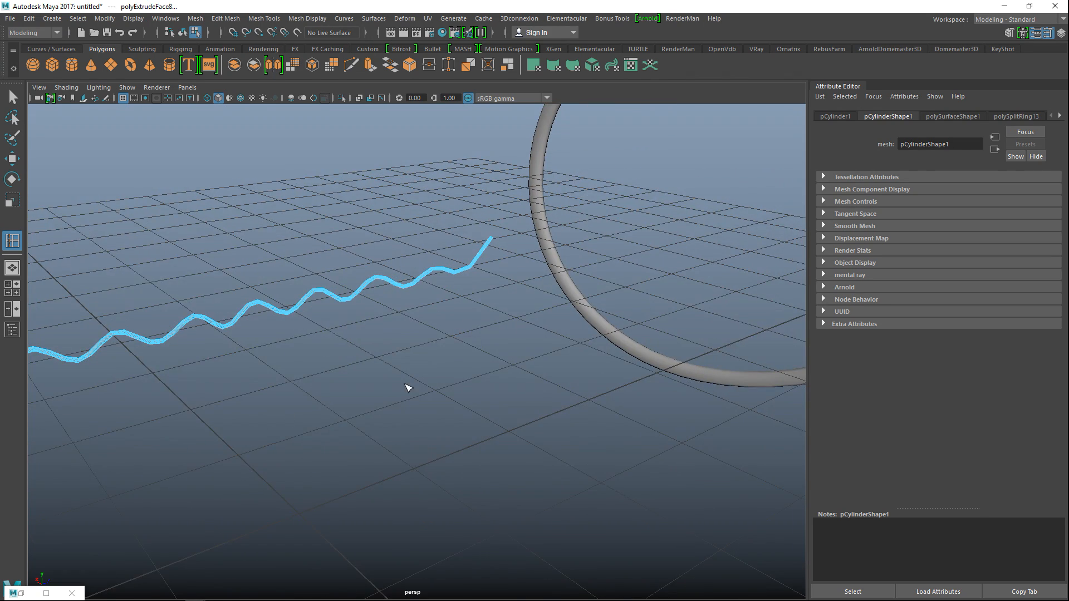
pyautogui.keyDown('alt'); pyautogui.moveTo(377, 389); pyautogui.dragTo(444, 572, button='middle'); pyautogui.keyUp('alt')
pyautogui.scroll(3, 523, 472)
pyautogui.keyDown('alt'); pyautogui.moveTo(526, 476); pyautogui.dragTo(636, 385); pyautogui.keyUp('alt')
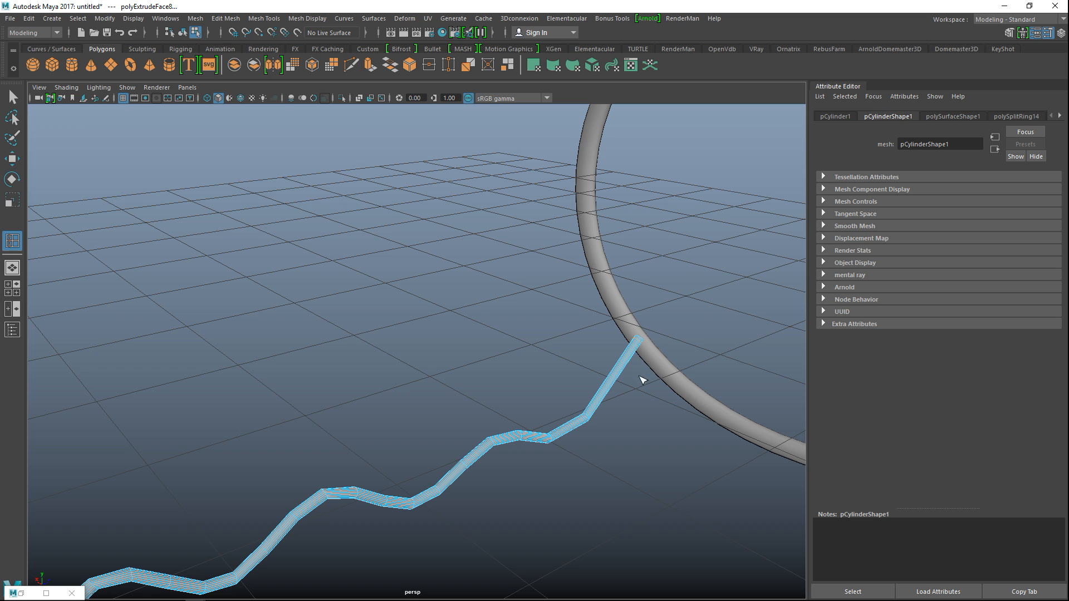
# Smooth the entire wavy string mesh with one division
pyautogui.press('q')
pyautogui.moveTo(563, 259); pyautogui.dragTo(615, 248, button='right')
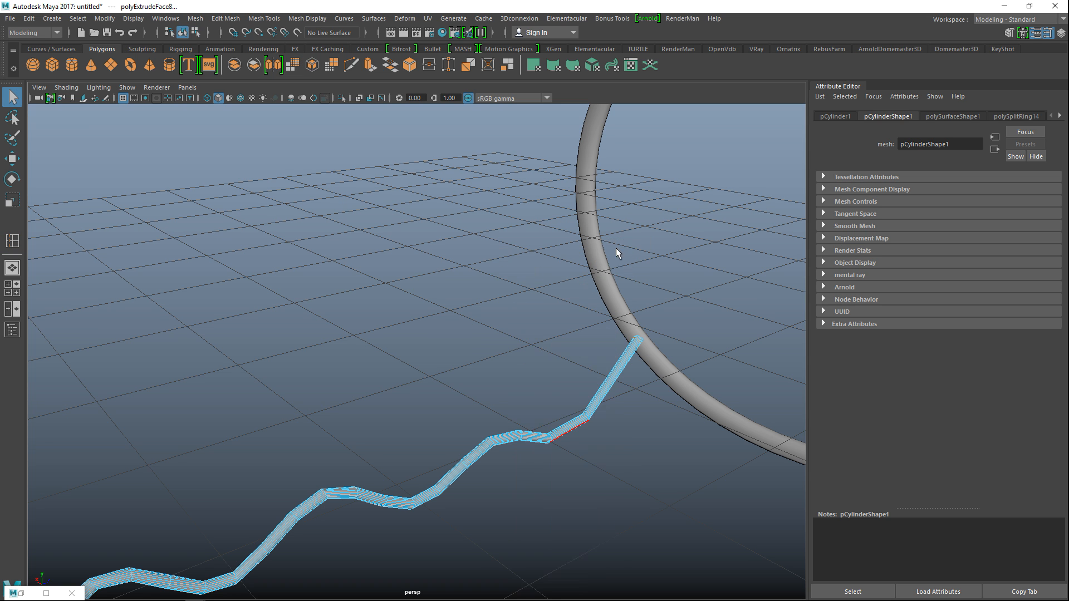
pyautogui.click(195, 18)
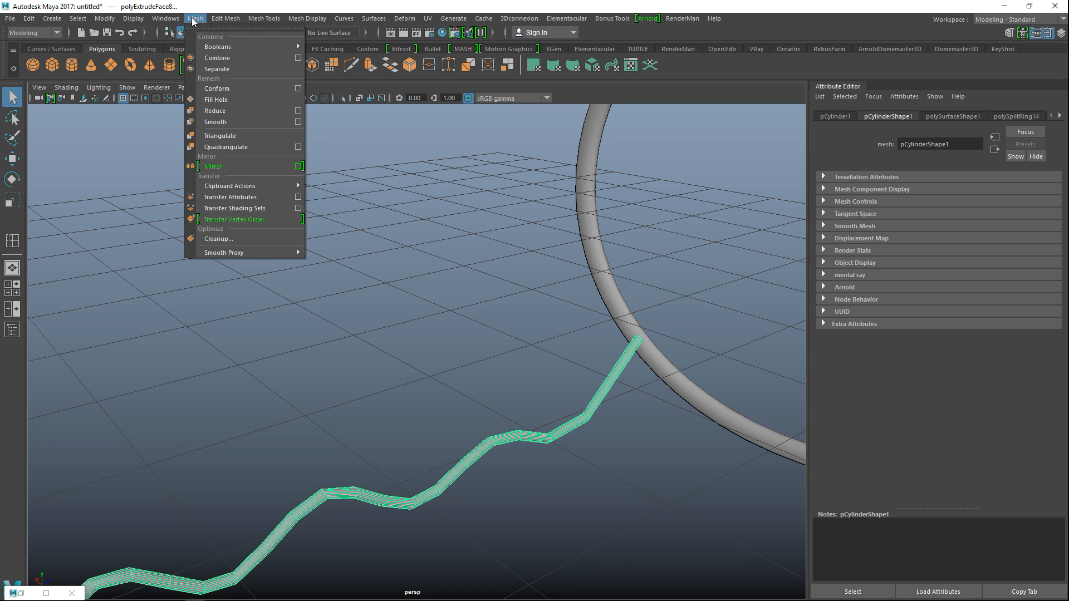
pyautogui.click(229, 121)
pyautogui.moveTo(614, 482)
pyautogui.keyDown('alt'); pyautogui.mouseDown()
pyautogui.moveTo(589, 472)
pyautogui.moveTo(523, 480)
pyautogui.mouseUp(); pyautogui.keyUp('alt')
pyautogui.keyDown('alt'); pyautogui.moveTo(433, 483); pyautogui.dragTo(613, 370); pyautogui.keyUp('alt')
pyautogui.click(368, 327)
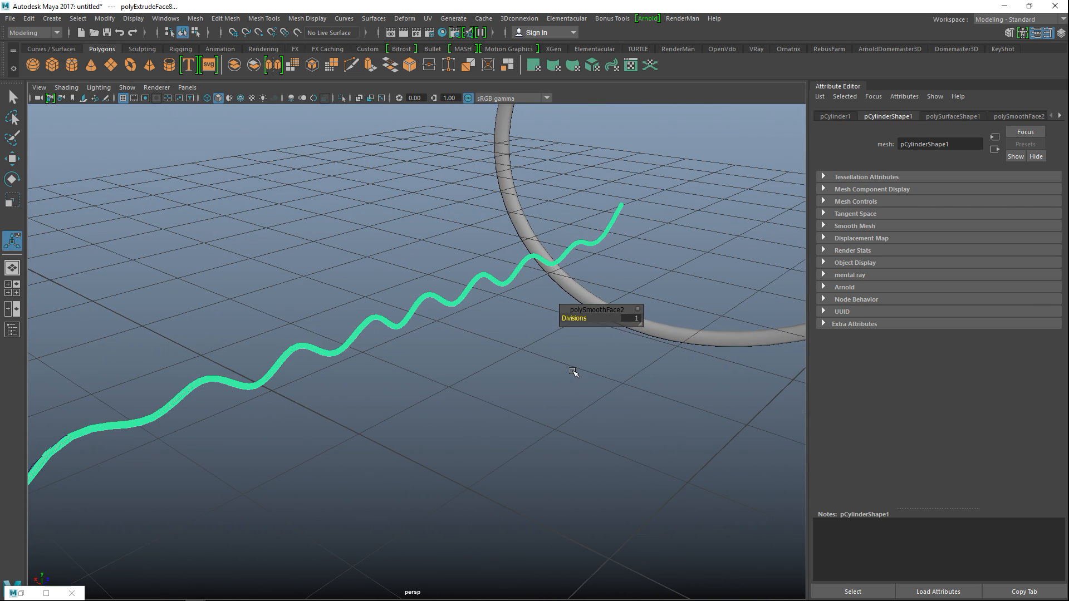
# Duplicate the smoothed string and place the copy parallel beside the original
pyautogui.press('w')
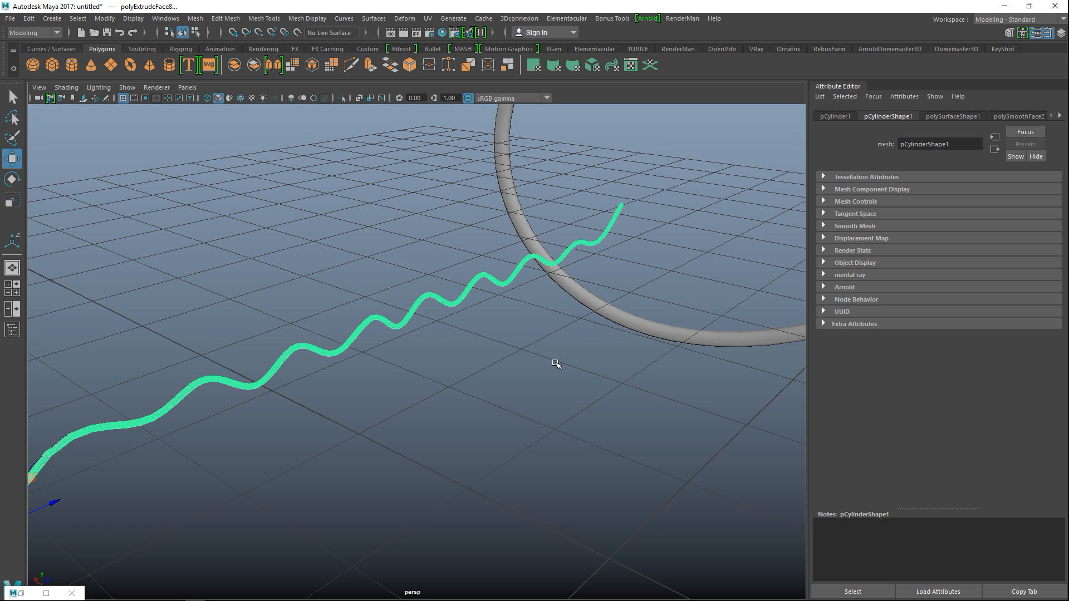
pyautogui.scroll(-4, 489, 358)
pyautogui.keyDown('shift'); pyautogui.moveTo(192, 418); pyautogui.dragTo(167, 403); pyautogui.keyUp('shift')
pyautogui.moveTo(267, 460)
pyautogui.keyDown('alt'); pyautogui.mouseDown()
pyautogui.moveTo(341, 452)
pyautogui.moveTo(261, 466)
pyautogui.mouseUp(); pyautogui.keyUp('alt')
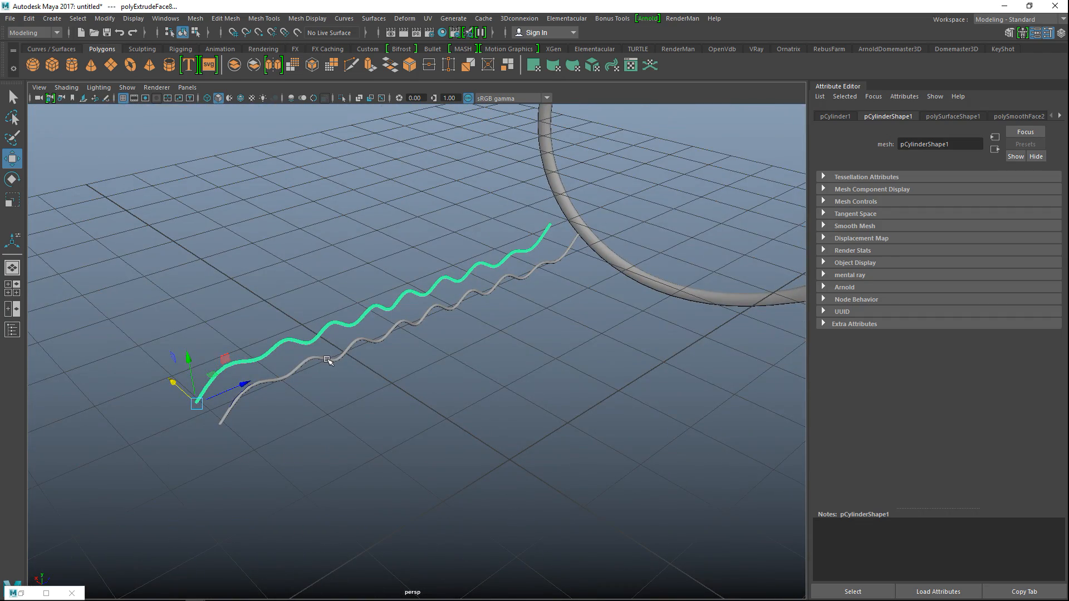
# Rotate both wavy strings together until they hang vertically, and delete the leftover path curve
pyautogui.keyDown('shift'); pyautogui.click(327, 356); pyautogui.keyUp('shift')
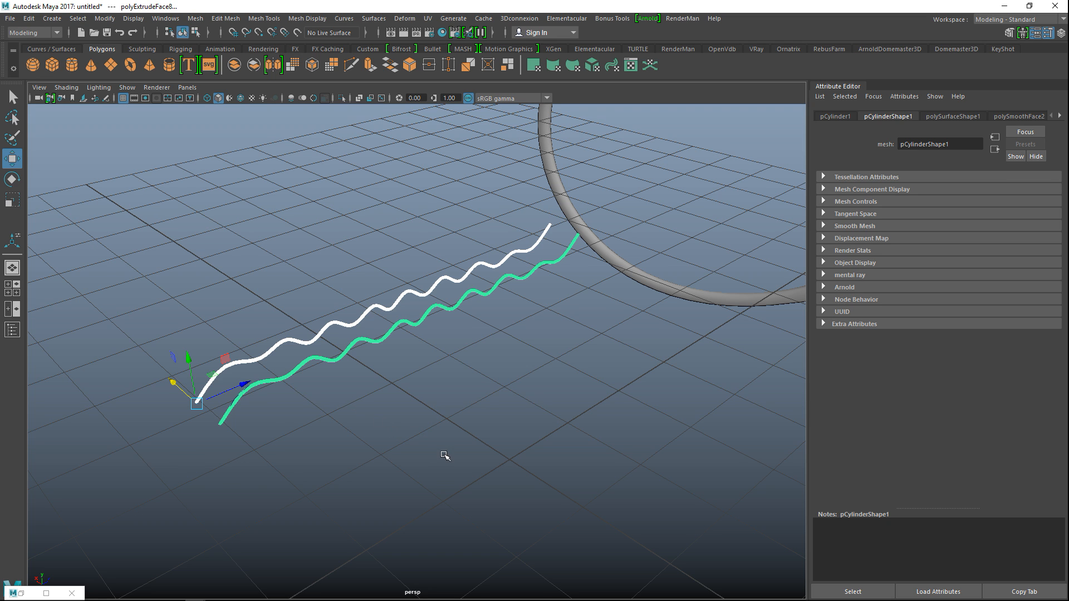
pyautogui.press('e')
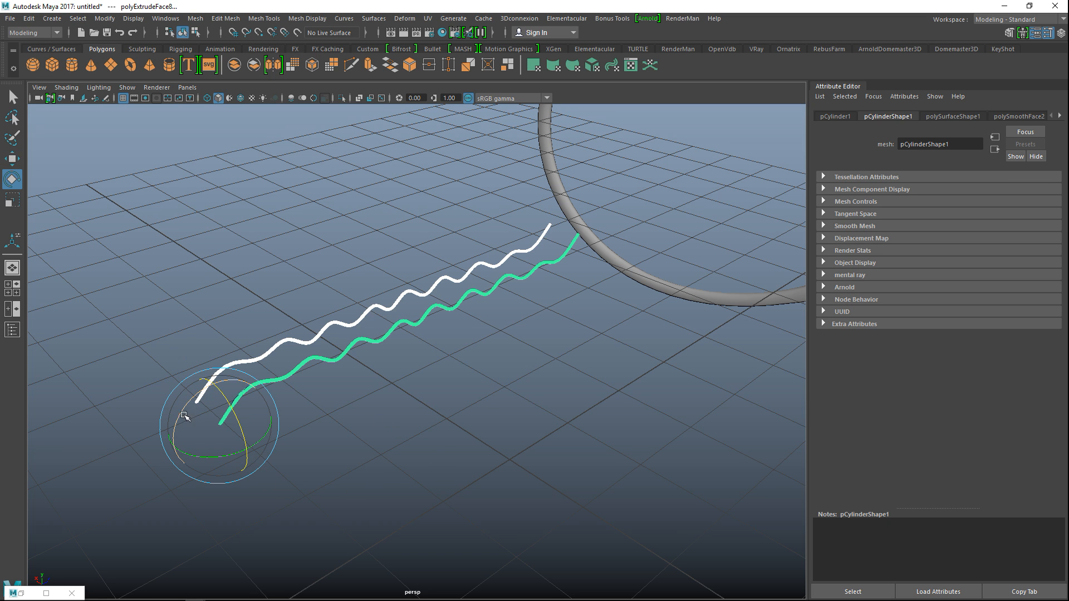
pyautogui.moveTo(177, 420)
pyautogui.mouseDown()
pyautogui.moveTo(187, 402)
pyautogui.moveTo(240, 380)
pyautogui.mouseUp()
pyautogui.moveTo(359, 327); pyautogui.dragTo(415, 354)
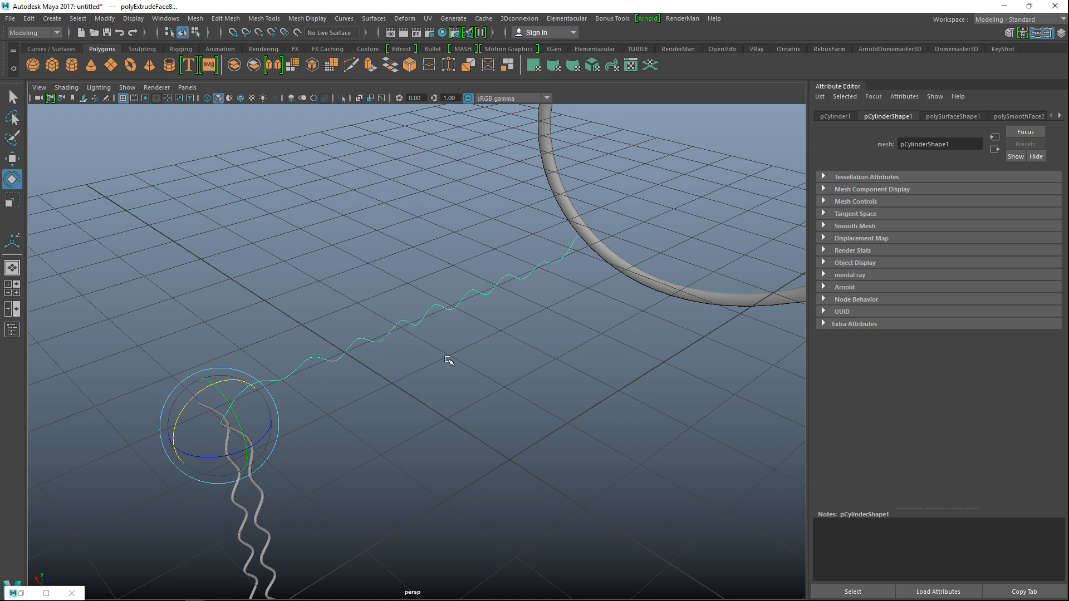
pyautogui.press('Delete')
# Select both wavy strings and move them sideways into the racket head area
pyautogui.moveTo(190, 521); pyautogui.dragTo(313, 546)
pyautogui.press('w')
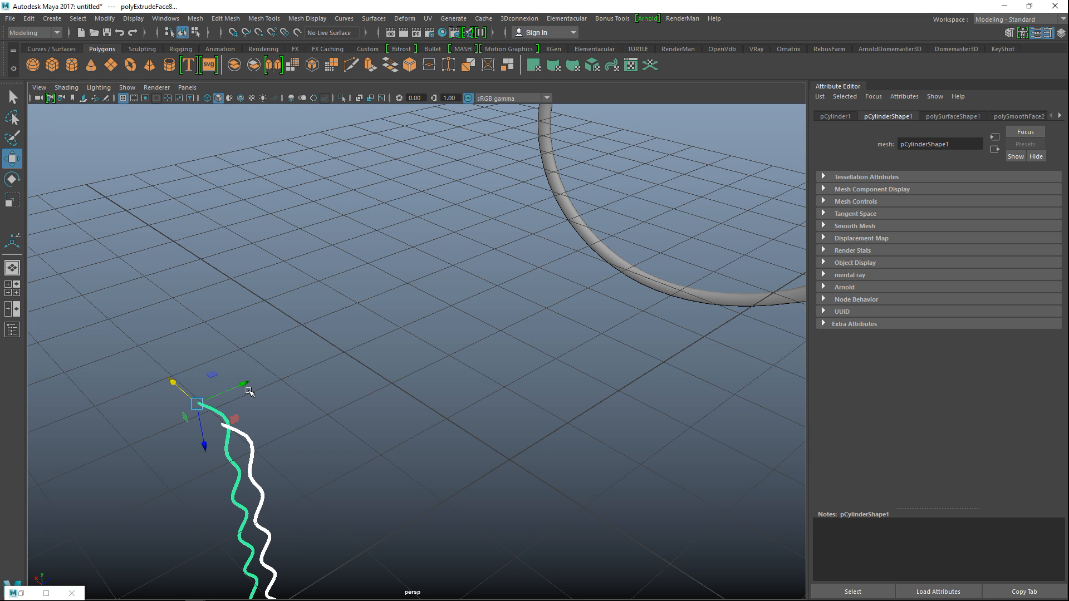
pyautogui.moveTo(244, 382); pyautogui.dragTo(720, 220)
# In the top view, shift both strings in depth until they are centred on the racket frame's thickness
pyautogui.click(15, 291)
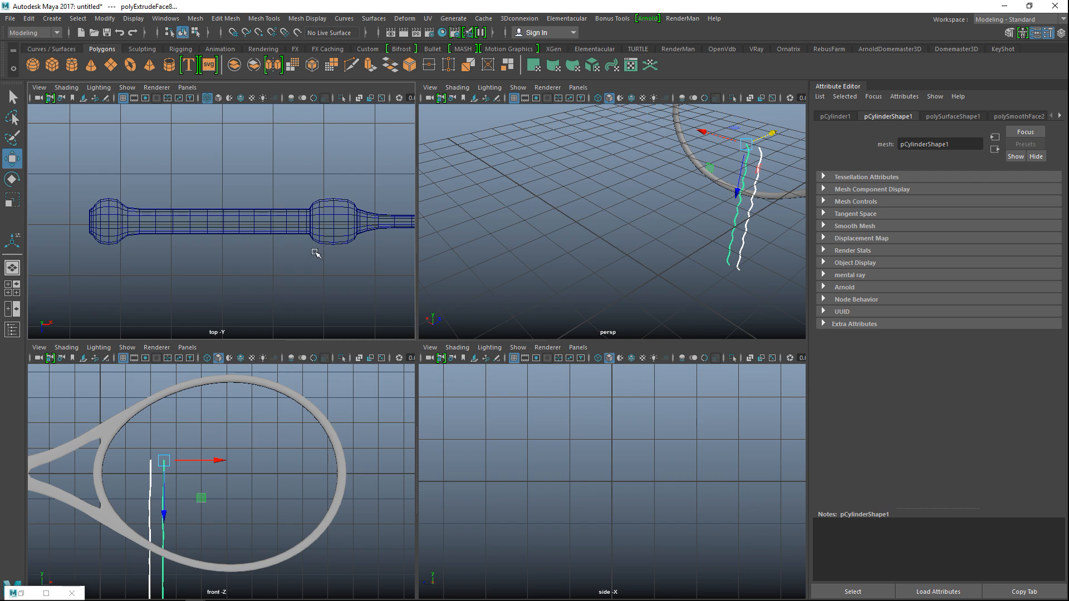
pyautogui.press('space')
pyautogui.press('f')
pyautogui.scroll(-10, 380, 327)
pyautogui.scroll(-3, 380, 327)
pyautogui.scroll(3, 440, 406)
pyautogui.scroll(-3, 446, 408)
pyautogui.moveTo(421, 402); pyautogui.dragTo(425, 482)
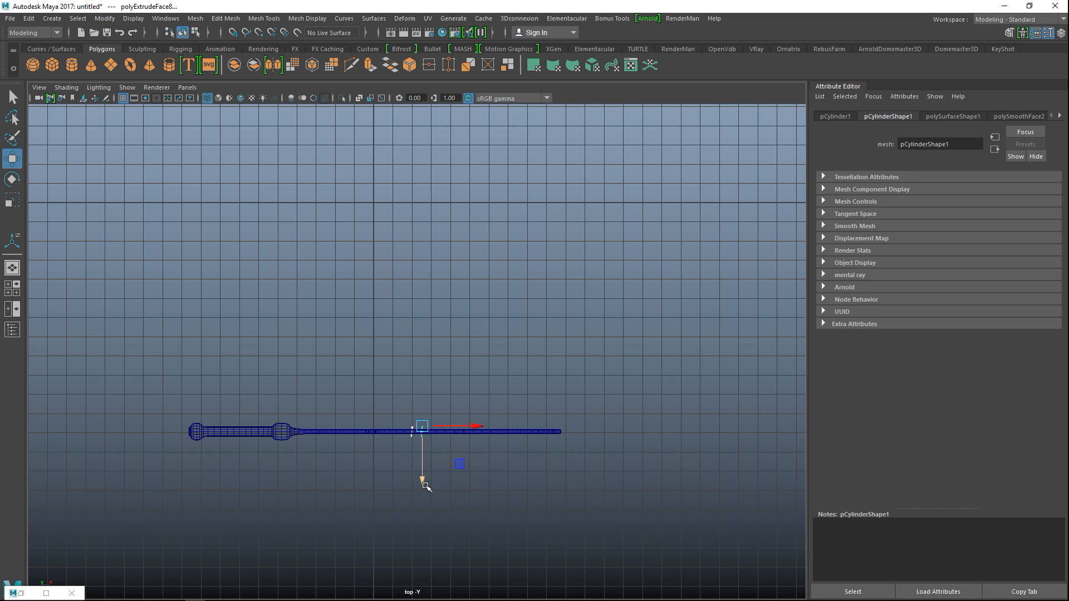
# Delete the string nearer the handle, keeping only the other one
pyautogui.scroll(5, 426, 486)
pyautogui.scroll(-7, 428, 482)
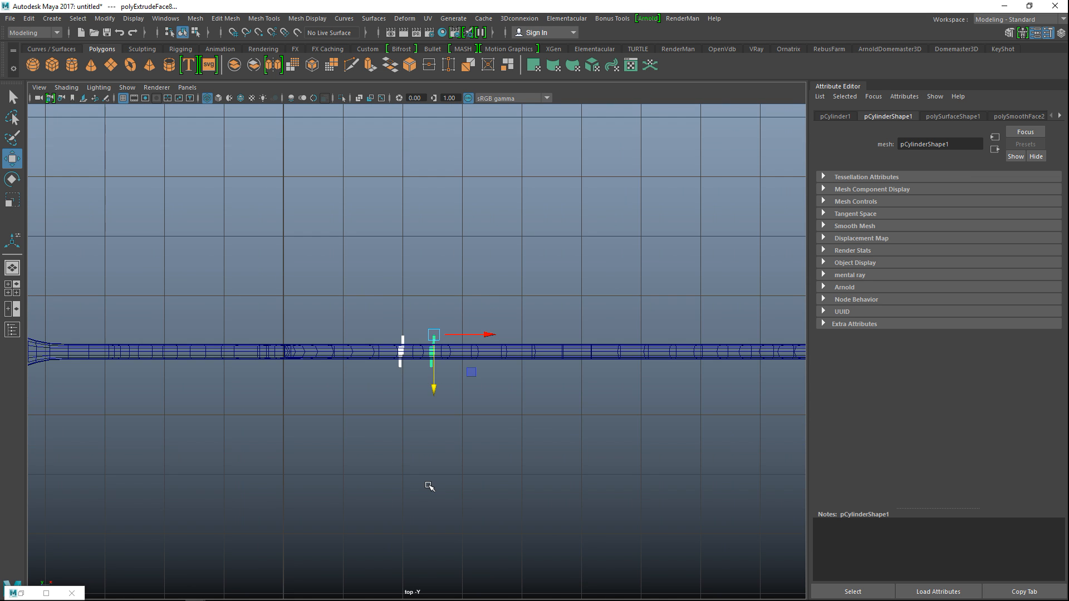
pyautogui.scroll(4, 429, 487)
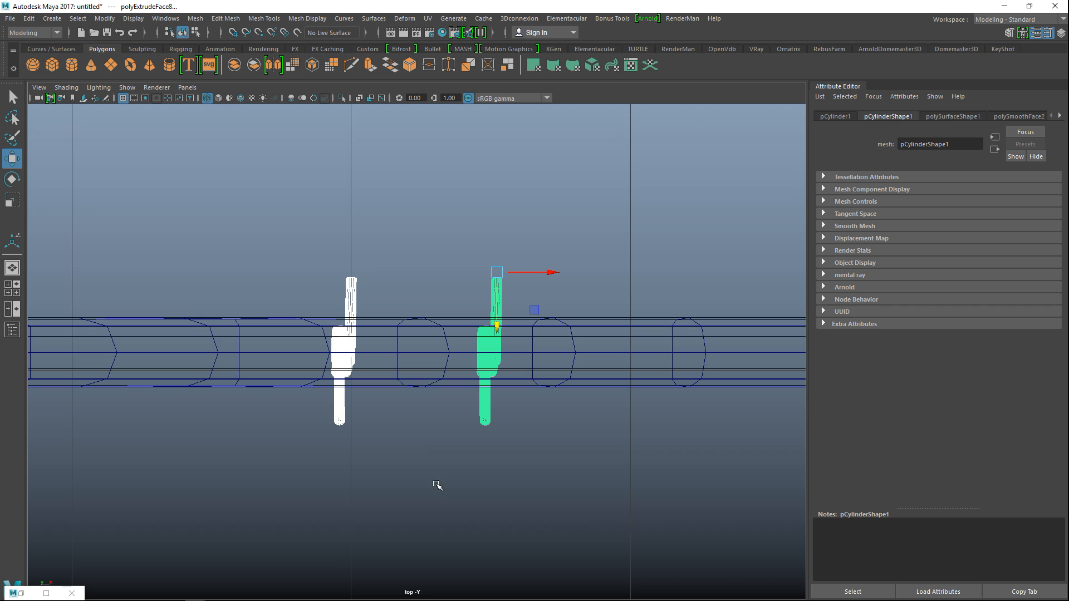
pyautogui.click(401, 267)
pyautogui.click(352, 298)
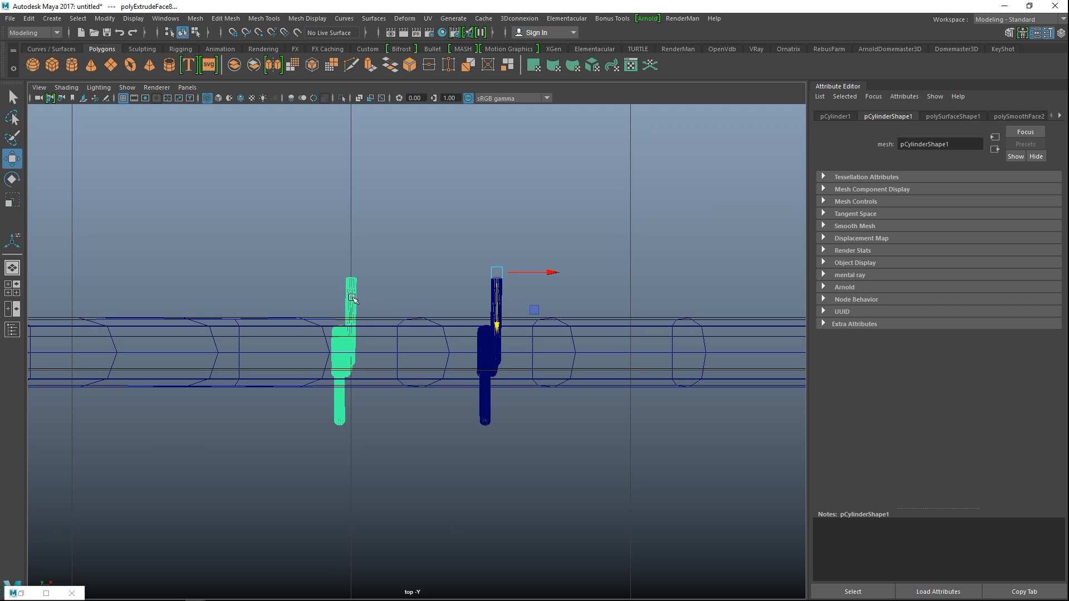
pyautogui.press('Delete')
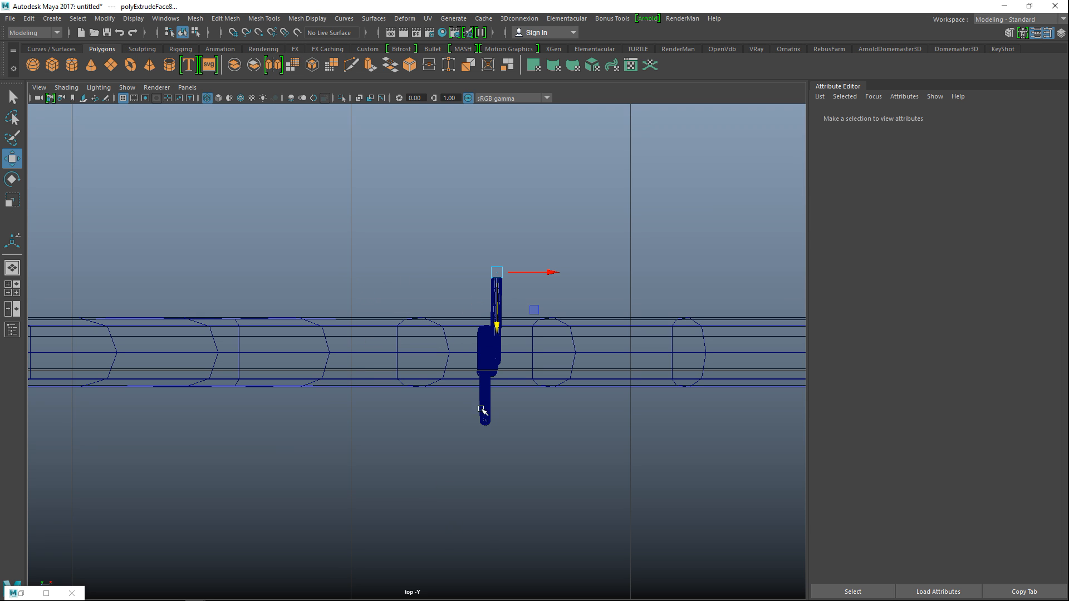
# Center the remaining string's pivot and scale it down uniformly to fit within the frame's thickness
pyautogui.click(481, 407)
pyautogui.press('r')
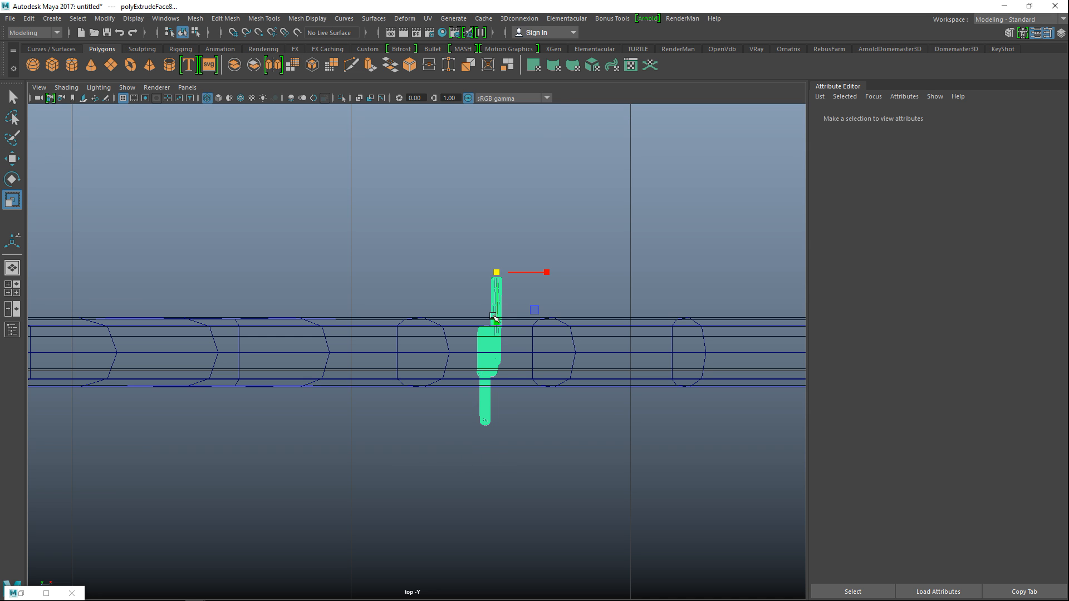
pyautogui.click(101, 19)
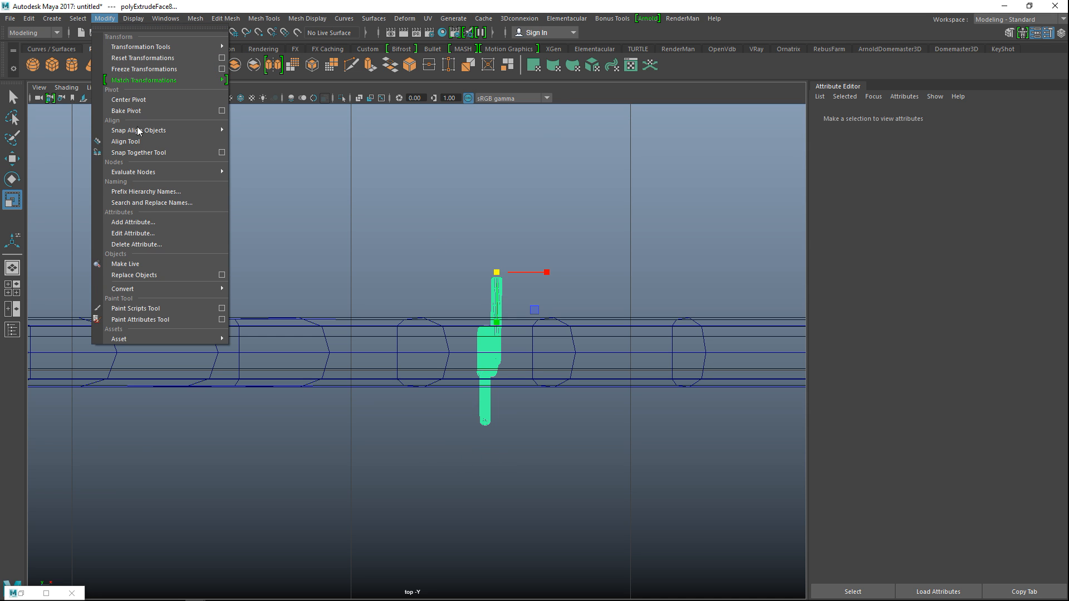
pyautogui.click(152, 100)
pyautogui.moveTo(489, 353); pyautogui.dragTo(6, 399)
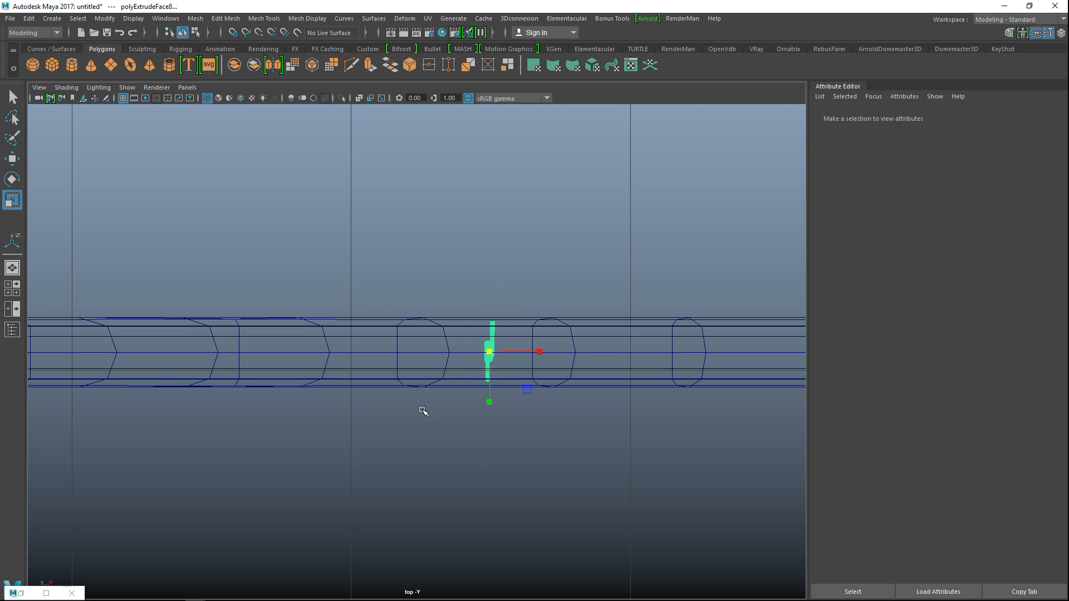
# In the perspective view, scale the string along its length to roughly the height of the racket head
pyautogui.click(13, 288)
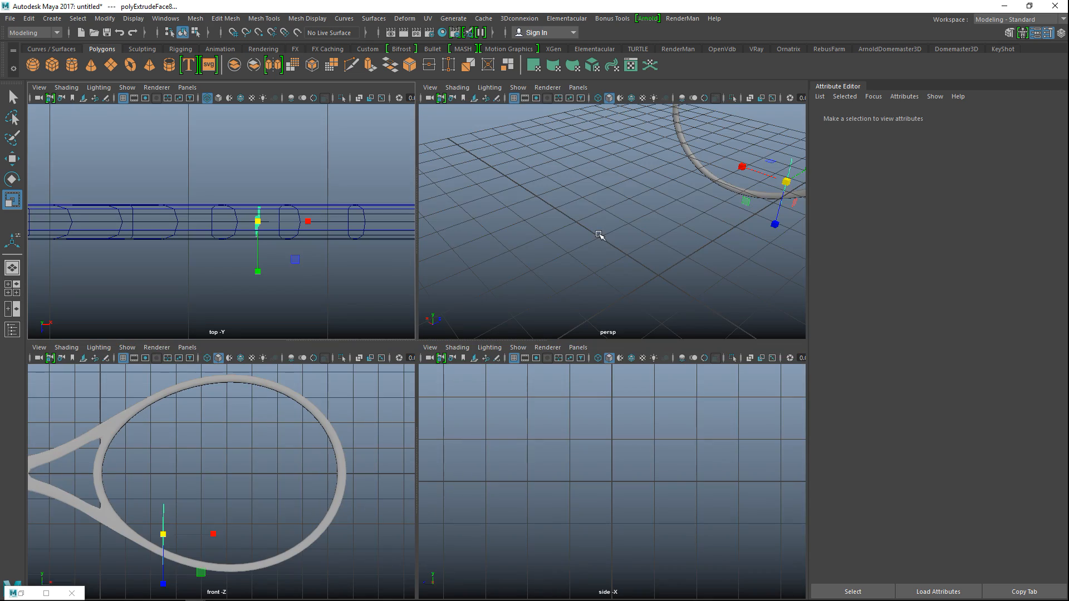
pyautogui.press('space')
pyautogui.keyDown('alt'); pyautogui.moveTo(494, 365); pyautogui.dragTo(662, 506); pyautogui.keyUp('alt')
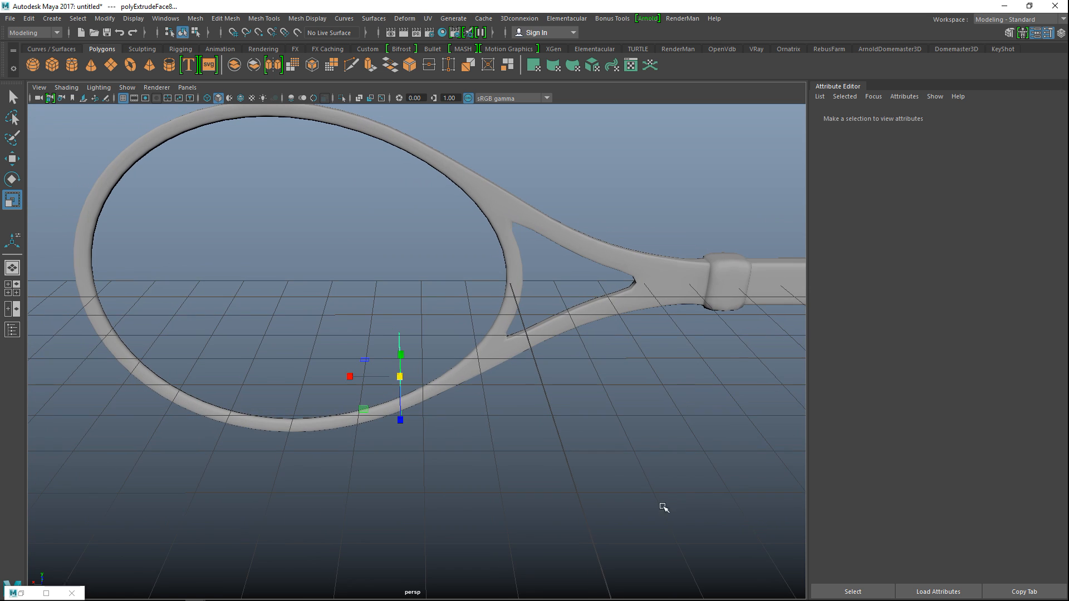
pyautogui.moveTo(400, 420); pyautogui.dragTo(423, 595)
pyautogui.keyDown('alt'); pyautogui.moveTo(325, 538); pyautogui.dragTo(465, 479); pyautogui.keyUp('alt')
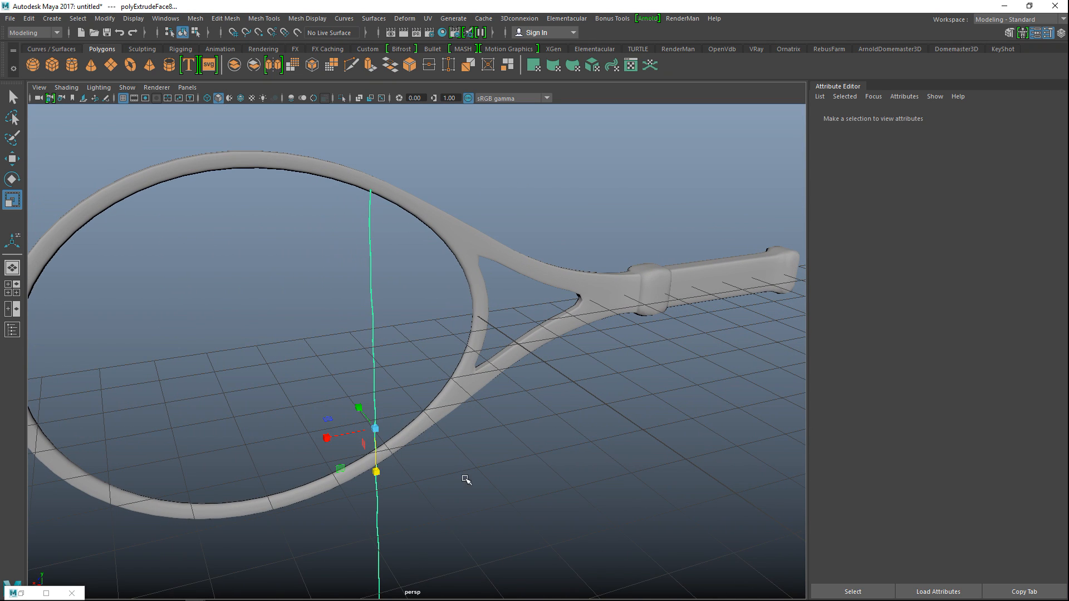
pyautogui.moveTo(375, 472); pyautogui.dragTo(376, 453)
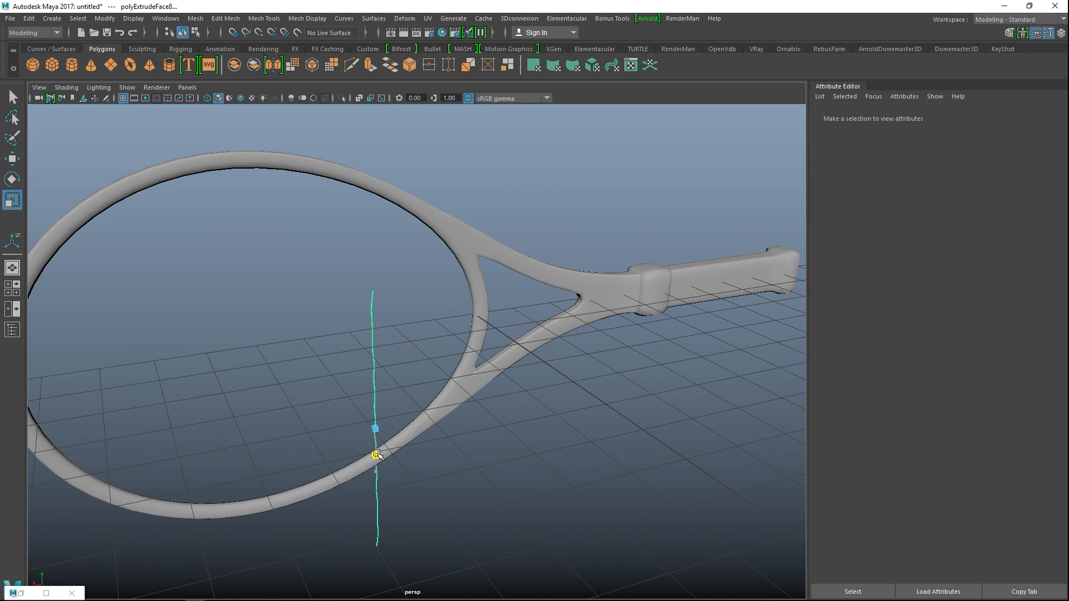
# Raise the string to the vertical centre of the racket head and lengthen it past both sides of the frame
pyautogui.press('w')
pyautogui.moveTo(377, 470); pyautogui.dragTo(727, 391)
pyautogui.keyDown('alt'); pyautogui.moveTo(605, 412); pyautogui.dragTo(520, 426); pyautogui.keyUp('alt')
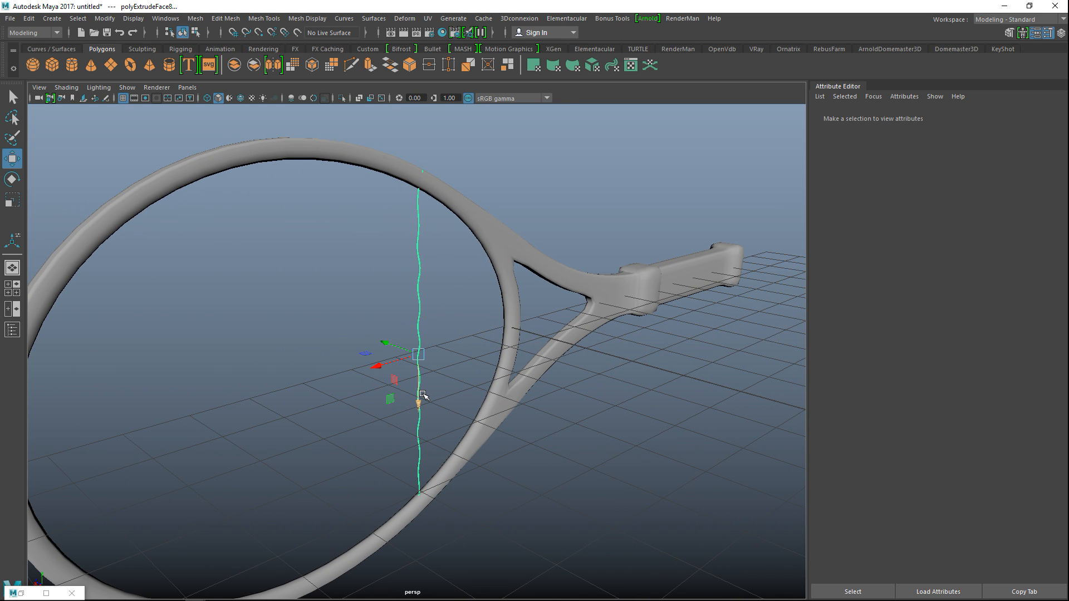
pyautogui.press('r')
pyautogui.moveTo(422, 404); pyautogui.dragTo(428, 418)
pyautogui.scroll(-3, 434, 434)
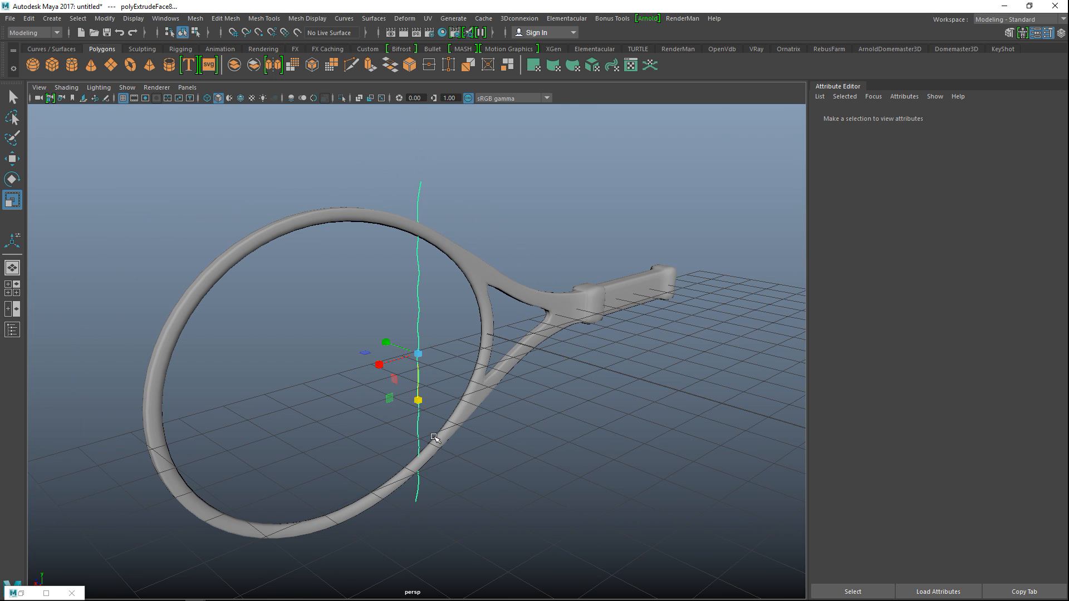
# In the front view, move the string along the racket to the middle of the head
pyautogui.click(17, 288)
pyautogui.press('space')
pyautogui.scroll(-3, 403, 392)
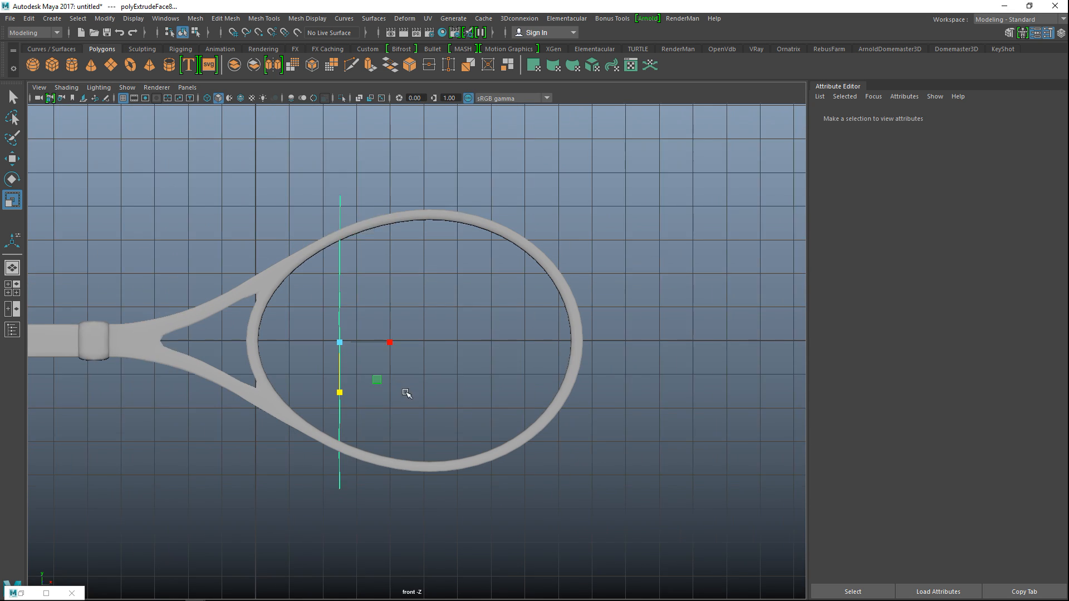
pyautogui.press('w')
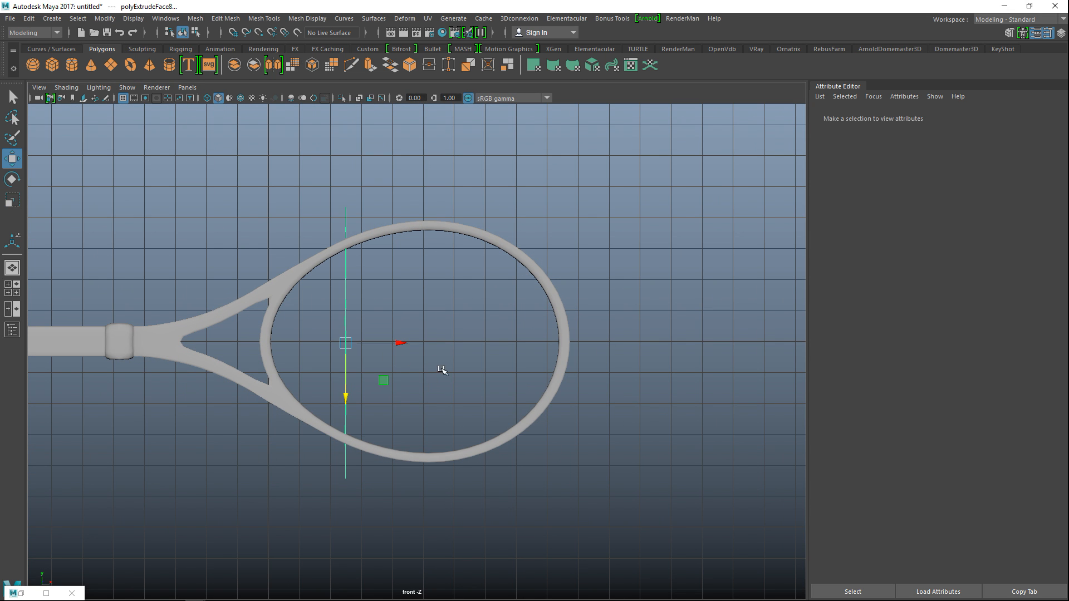
pyautogui.moveTo(402, 342); pyautogui.dragTo(479, 355)
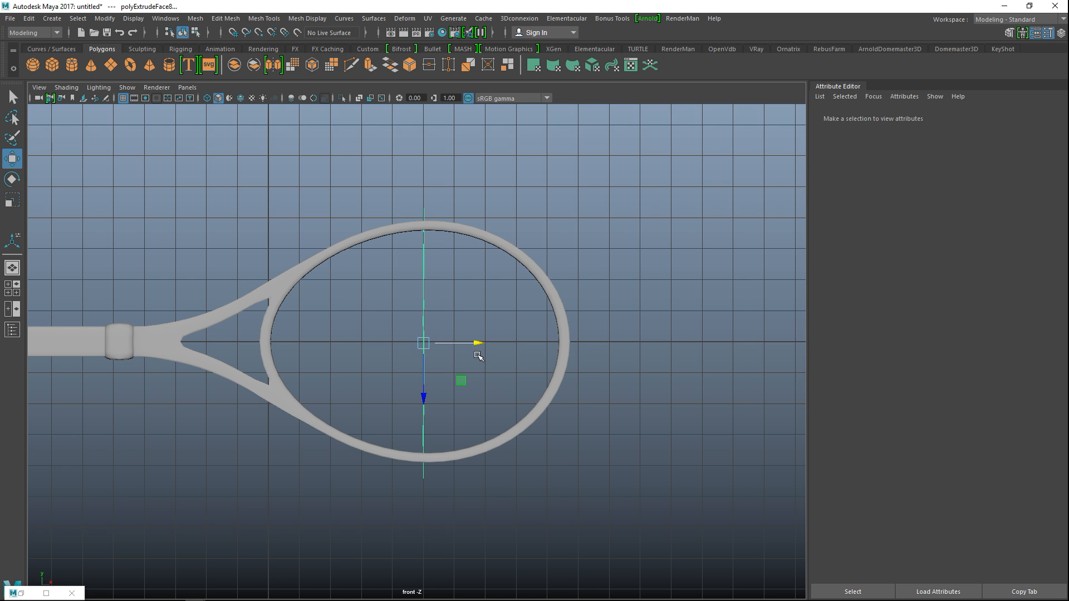
# Scale the string's length down so that both ends stop inside the racket frame
pyautogui.press('r')
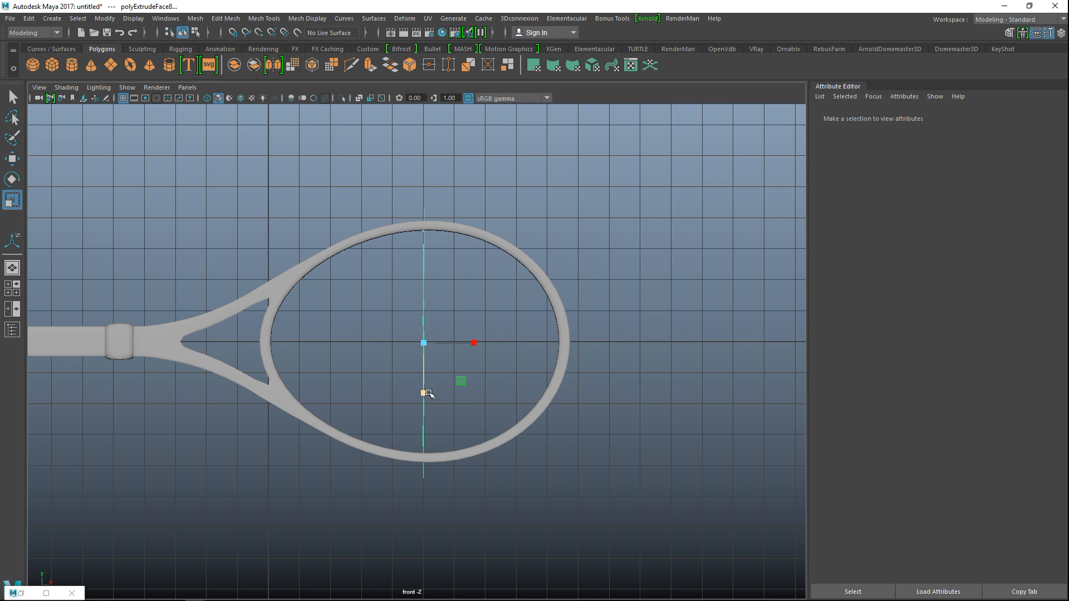
pyautogui.moveTo(423, 343); pyautogui.dragTo(422, 344)
pyautogui.moveTo(406, 351); pyautogui.dragTo(412, 351)
# Create four evenly spaced copies of the vertical string from the middle of the head toward the racket's tip
pyautogui.press('w')
pyautogui.moveTo(482, 344)
pyautogui.mouseDown()
pyautogui.moveTo(514, 345)
pyautogui.moveTo(497, 346)
pyautogui.mouseUp()
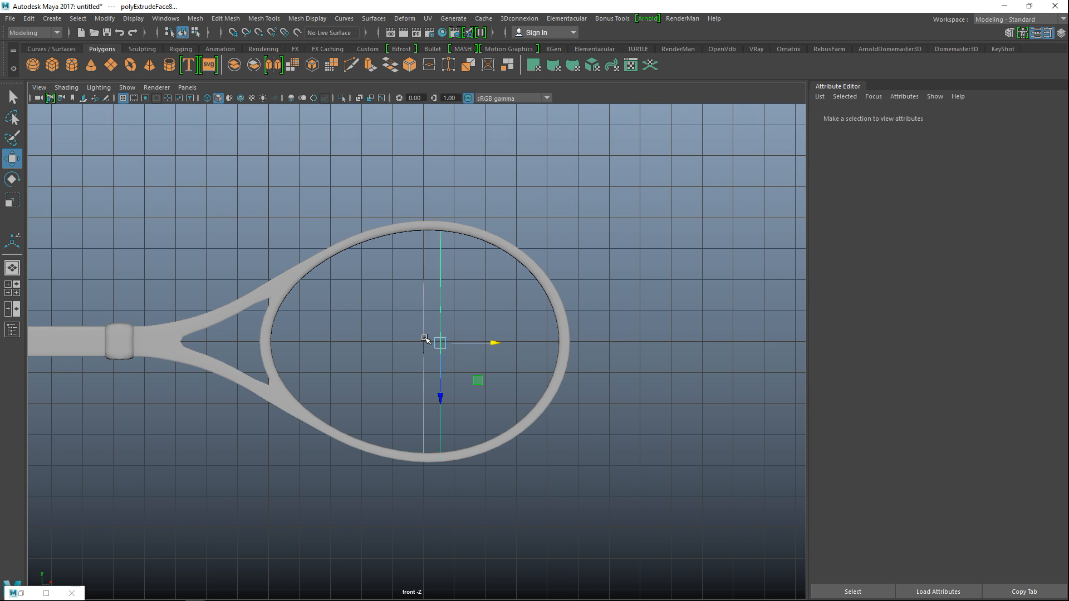
pyautogui.moveTo(494, 343); pyautogui.dragTo(512, 350)
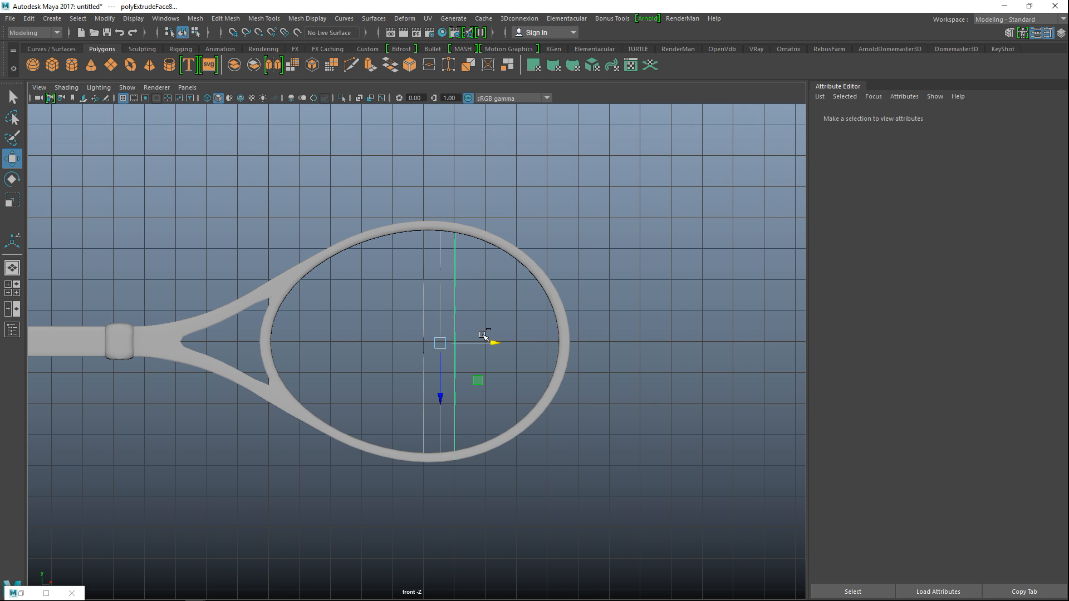
pyautogui.moveTo(494, 343); pyautogui.dragTo(510, 346)
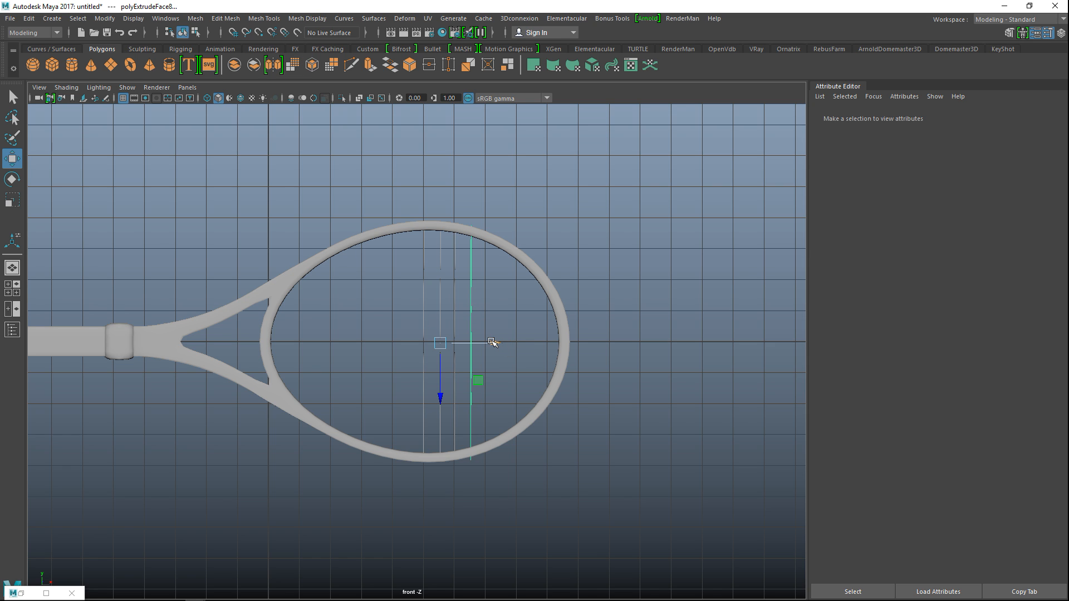
pyautogui.moveTo(496, 343); pyautogui.dragTo(513, 347)
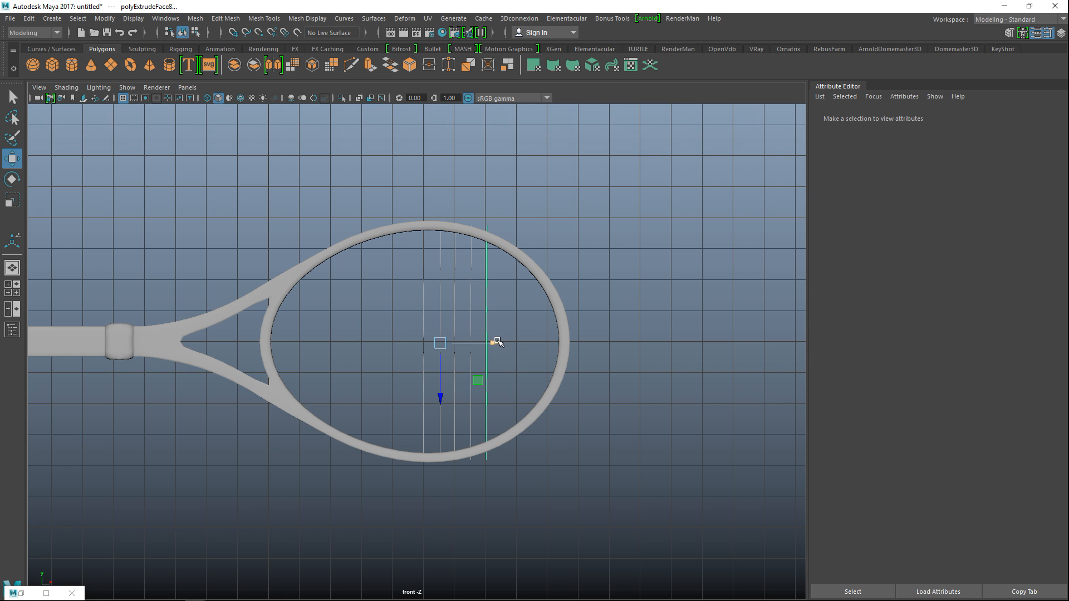
# Duplicate the vertical strings toward the racket's tip to fill that half, and delete the copies that lie beyond the frame
pyautogui.moveTo(498, 343); pyautogui.dragTo(511, 352)
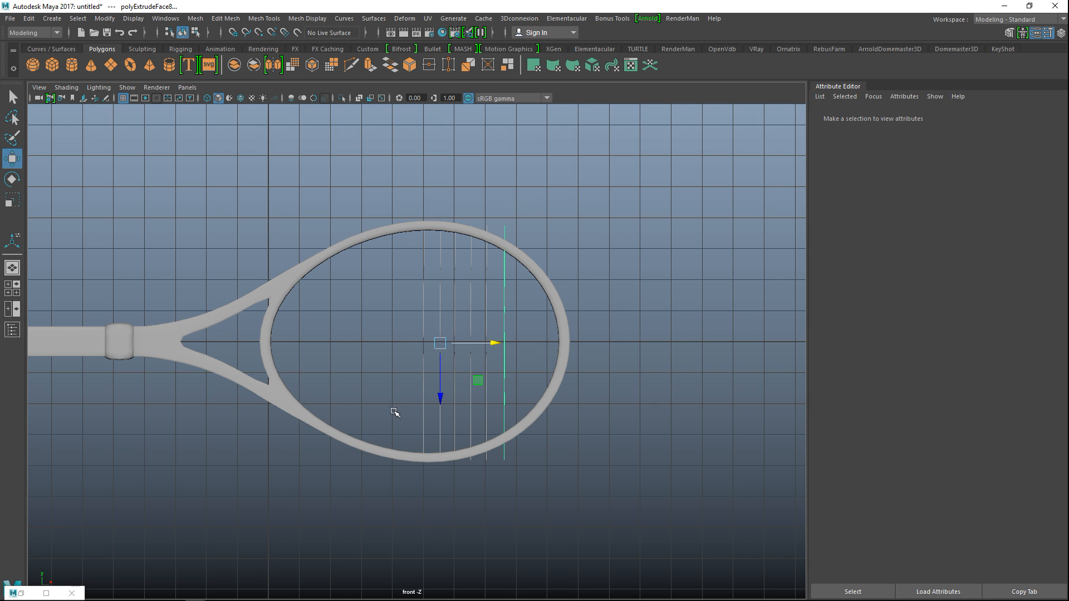
pyautogui.moveTo(394, 412); pyautogui.dragTo(523, 428)
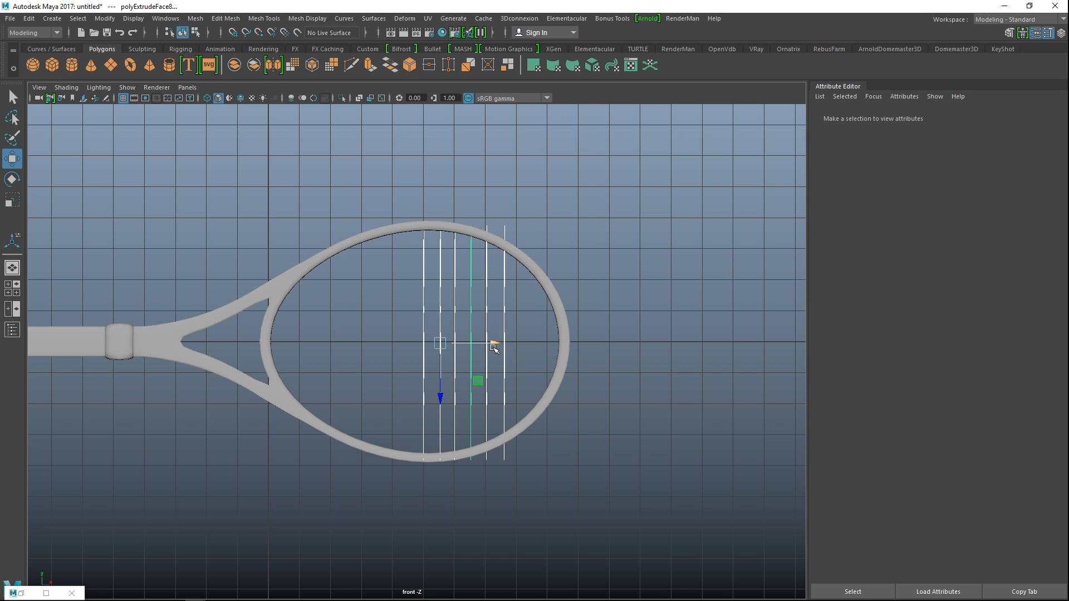
pyautogui.moveTo(498, 341); pyautogui.dragTo(592, 357)
pyautogui.click(586, 255)
pyautogui.moveTo(564, 248); pyautogui.dragTo(647, 274)
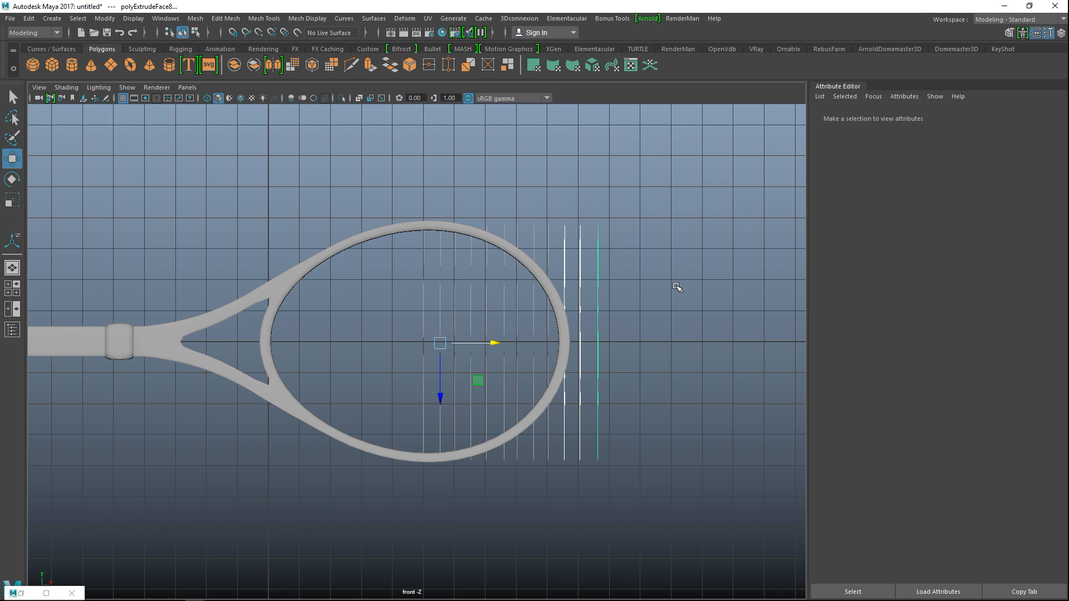
pyautogui.press('Delete')
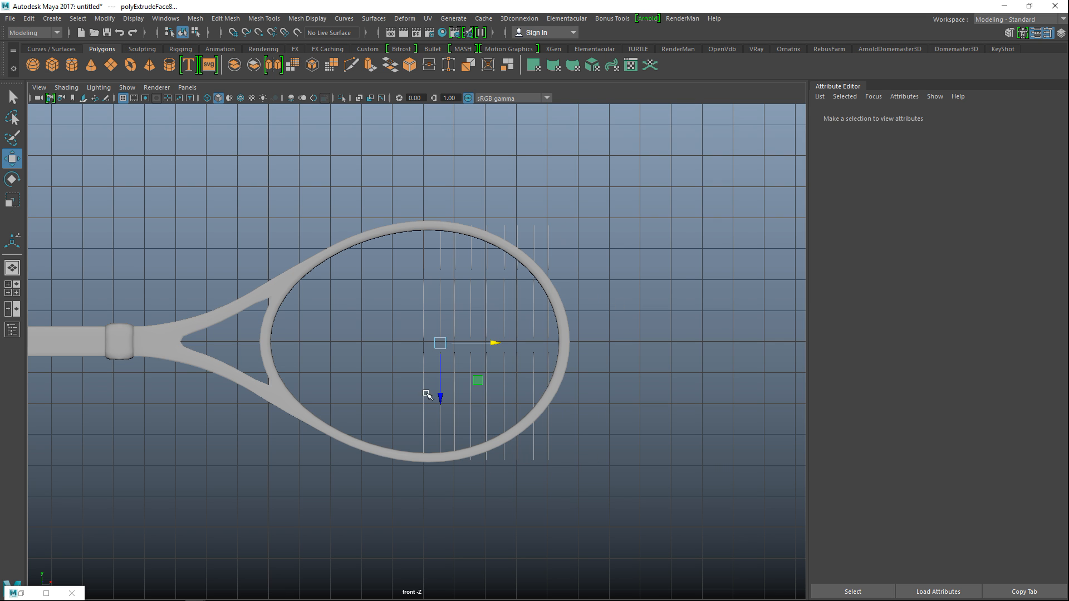
# Duplicate all the vertical strings, without the racket, toward the handle with the same spacing to cover the rest of the head
pyautogui.moveTo(403, 414); pyautogui.dragTo(567, 433)
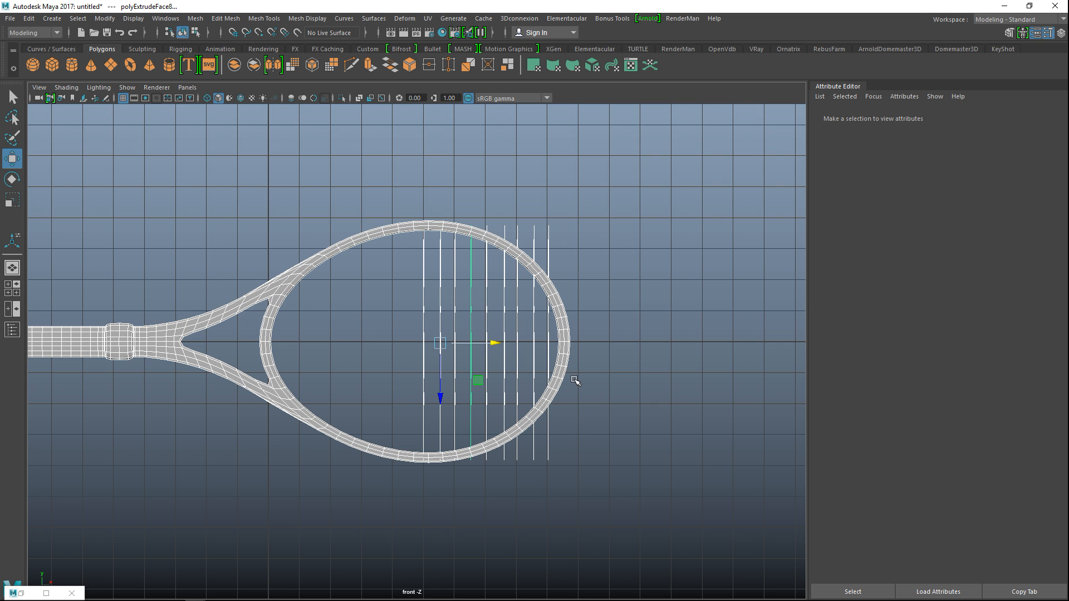
pyautogui.keyDown('shift'); pyautogui.click(562, 357); pyautogui.keyUp('shift')
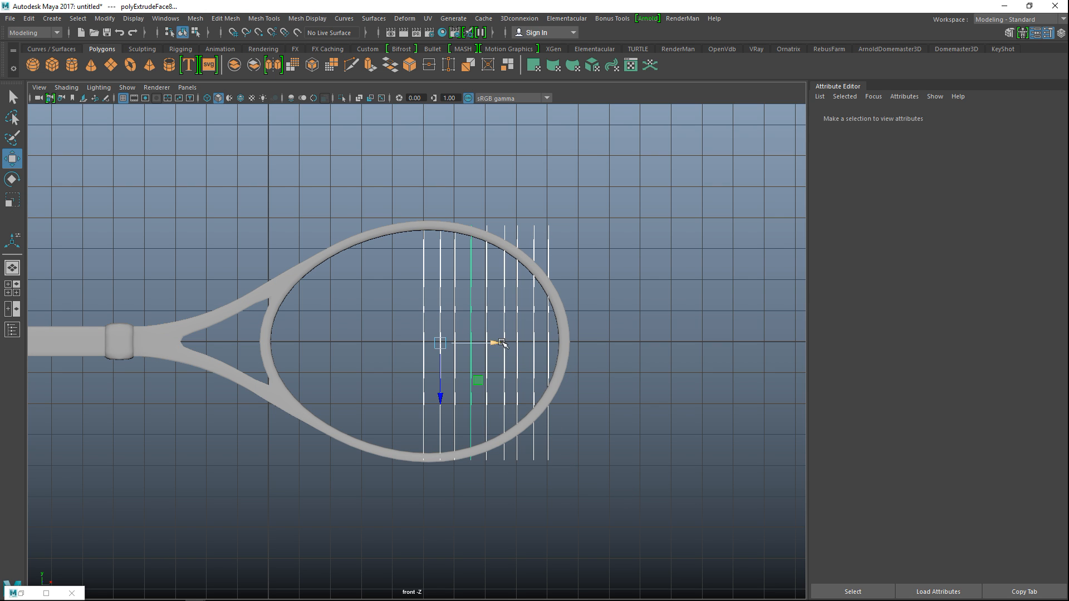
pyautogui.moveTo(499, 343); pyautogui.dragTo(360, 362)
pyautogui.click(222, 517)
pyautogui.moveTo(248, 466); pyautogui.dragTo(340, 468)
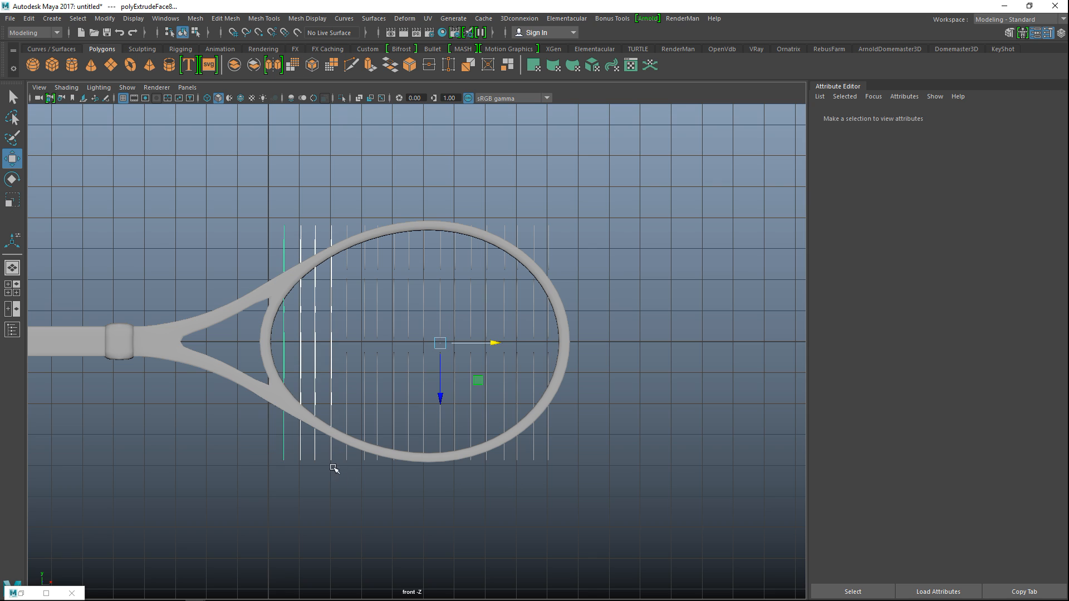
pyautogui.press('Delete')
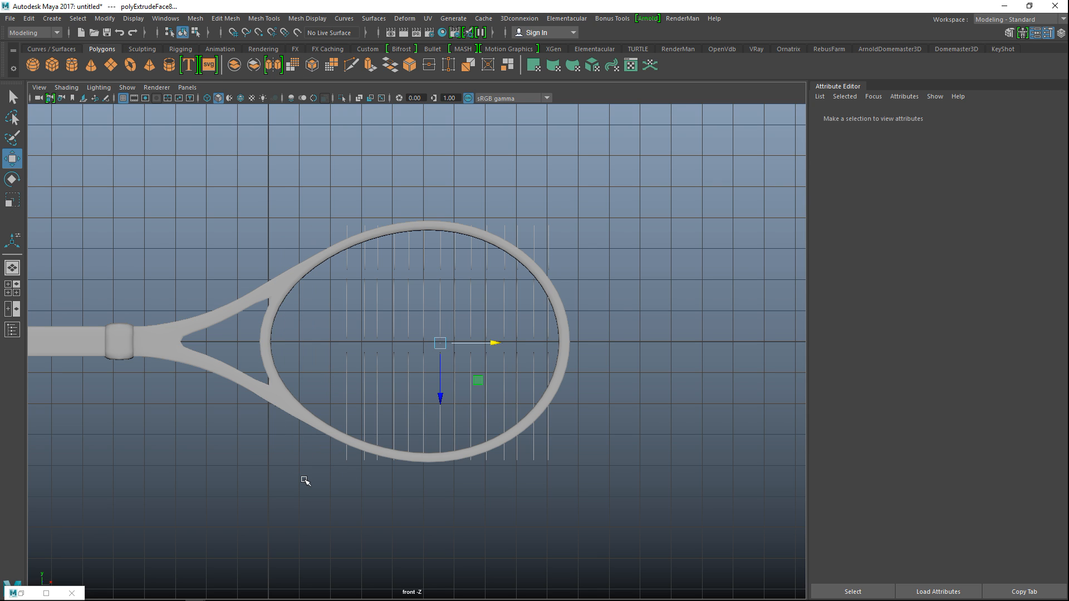
pyautogui.hotkey('ctrl', 'z')
pyautogui.click(322, 463)
pyautogui.moveTo(321, 455); pyautogui.dragTo(232, 464)
pyautogui.press('Delete')
pyautogui.hotkey('ctrl', 'z')
# Delete the two vertical strings closest to the handle
pyautogui.moveTo(309, 463); pyautogui.dragTo(244, 459)
pyautogui.press('Delete')
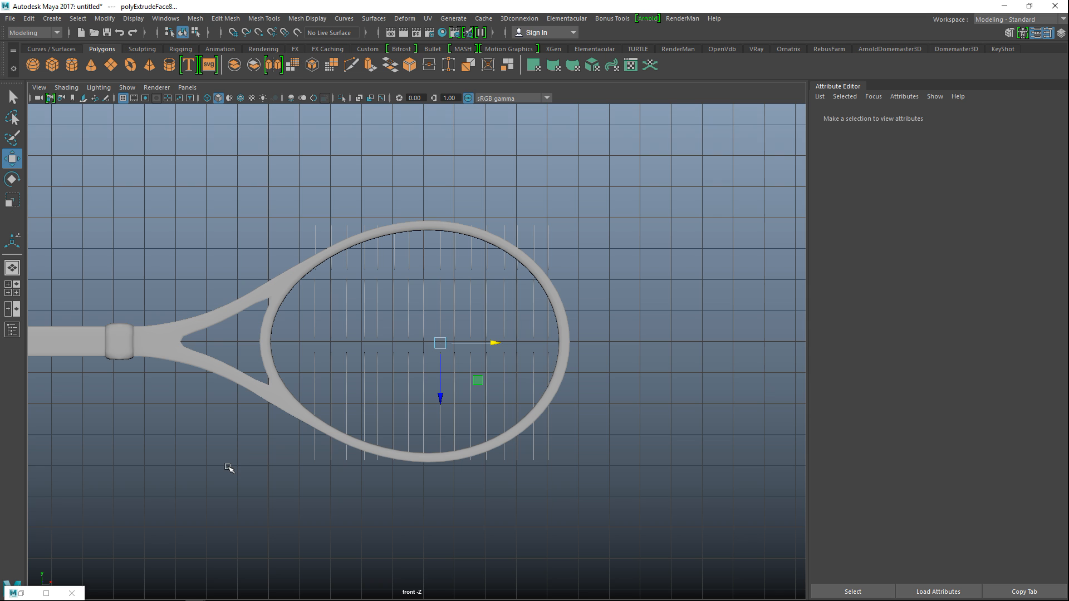
# In the perspective view, duplicate the vertical string nearest the racket's tip, centre its pivot and rotate the copy to horizontal
pyautogui.click(15, 293)
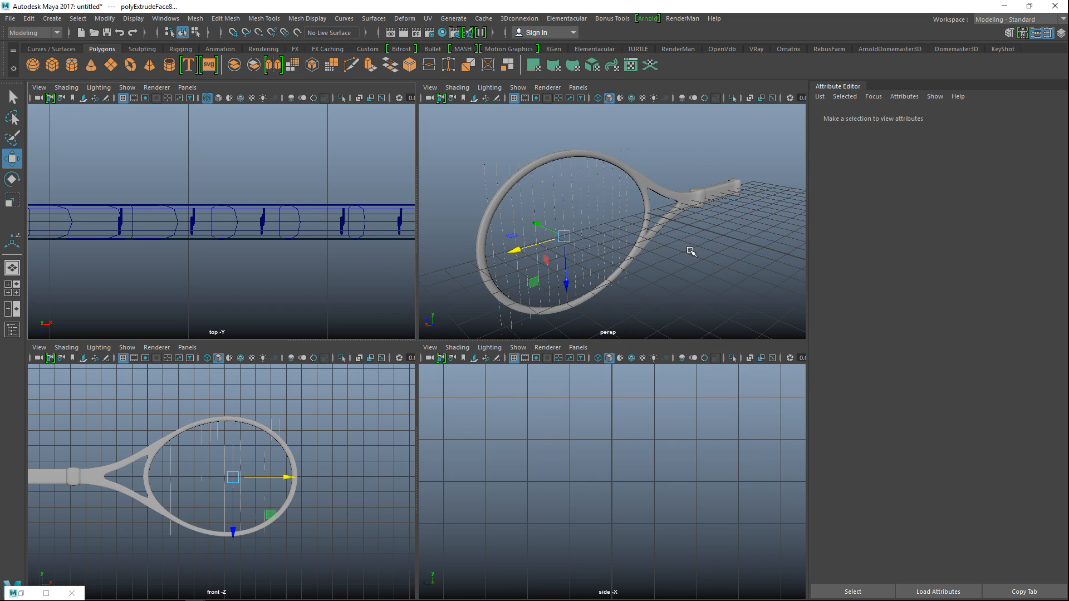
pyautogui.press('space')
pyautogui.keyDown('alt'); pyautogui.moveTo(498, 286); pyautogui.dragTo(680, 373); pyautogui.keyUp('alt')
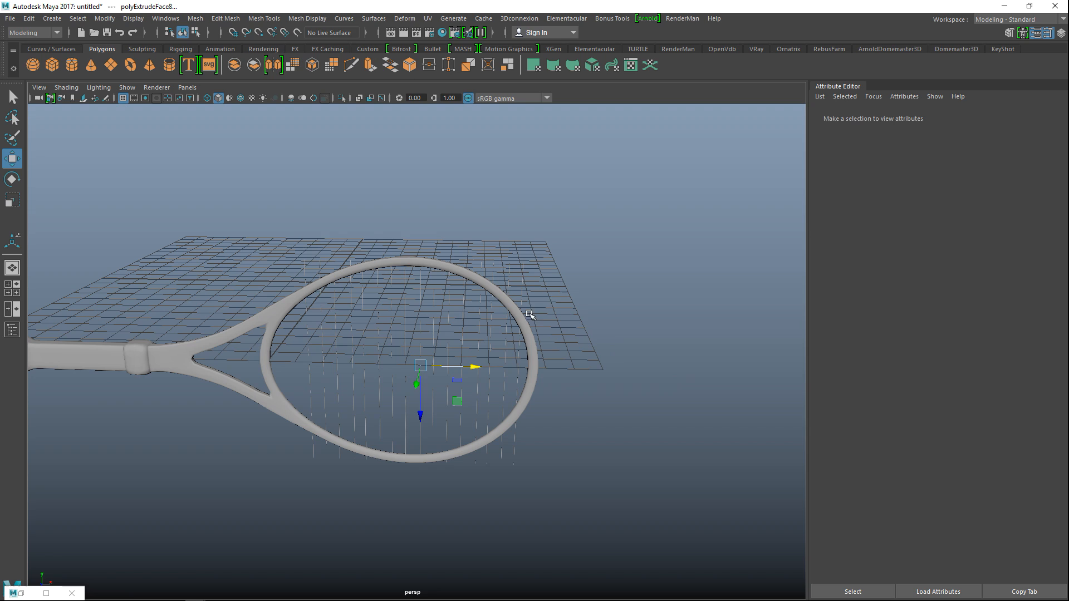
pyautogui.click(523, 271)
pyautogui.click(96, 21)
pyautogui.click(155, 98)
pyautogui.press('e')
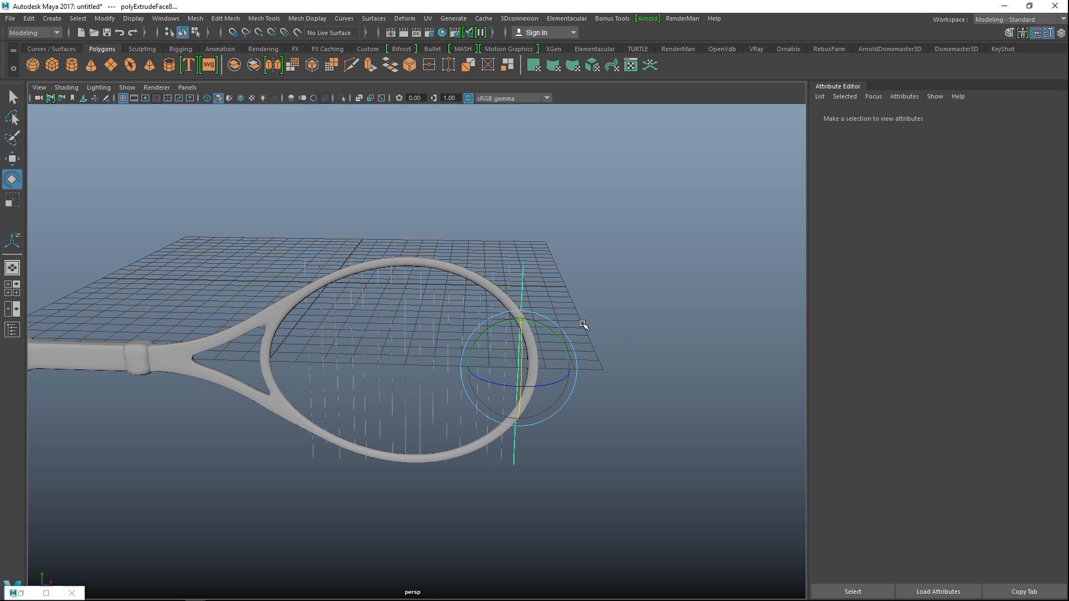
pyautogui.moveTo(541, 326); pyautogui.dragTo(589, 387)
# Move the horizontal string along the racket to the middle of the head
pyautogui.scroll(5, 592, 418)
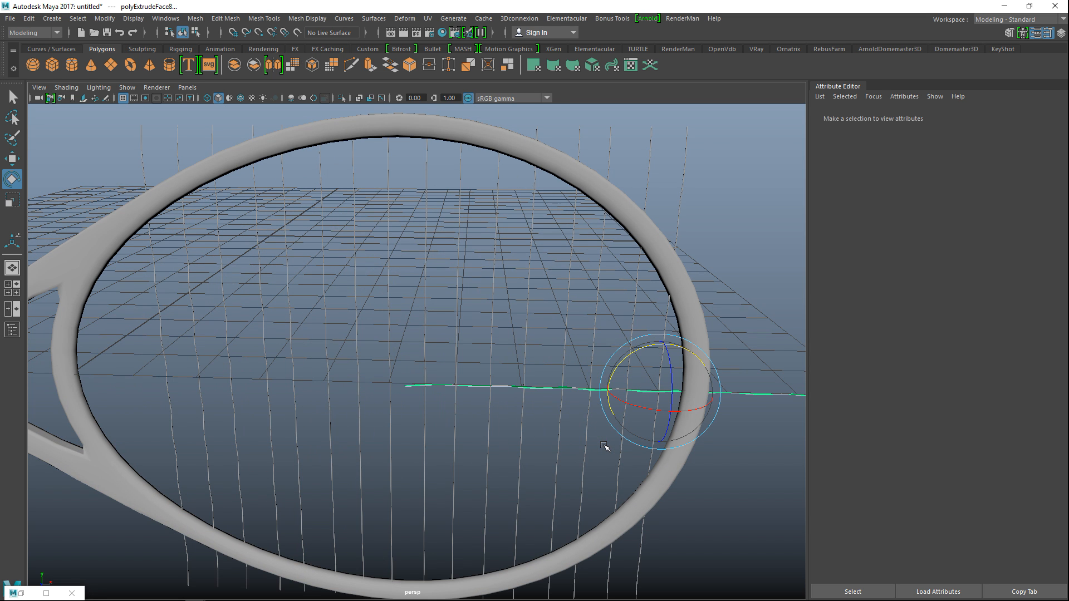
pyautogui.press('w')
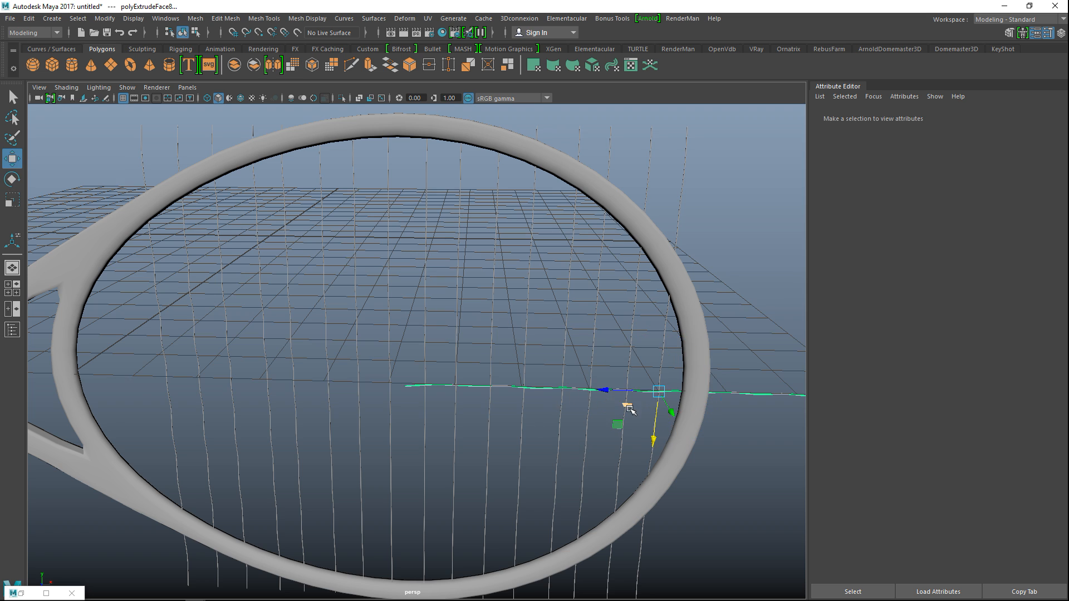
pyautogui.scroll(-3, 628, 415)
pyautogui.moveTo(566, 417); pyautogui.dragTo(340, 391, button='middle')
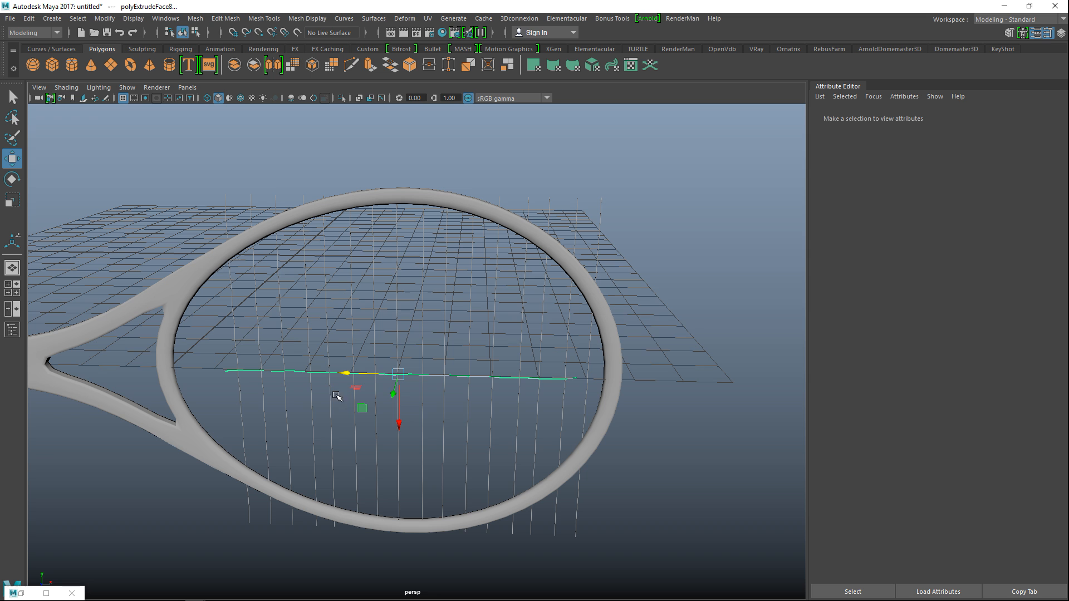
# In the front view, lengthen and reposition the horizontal string so that it reaches the frame at both the handle and tip sides
pyautogui.click(18, 288)
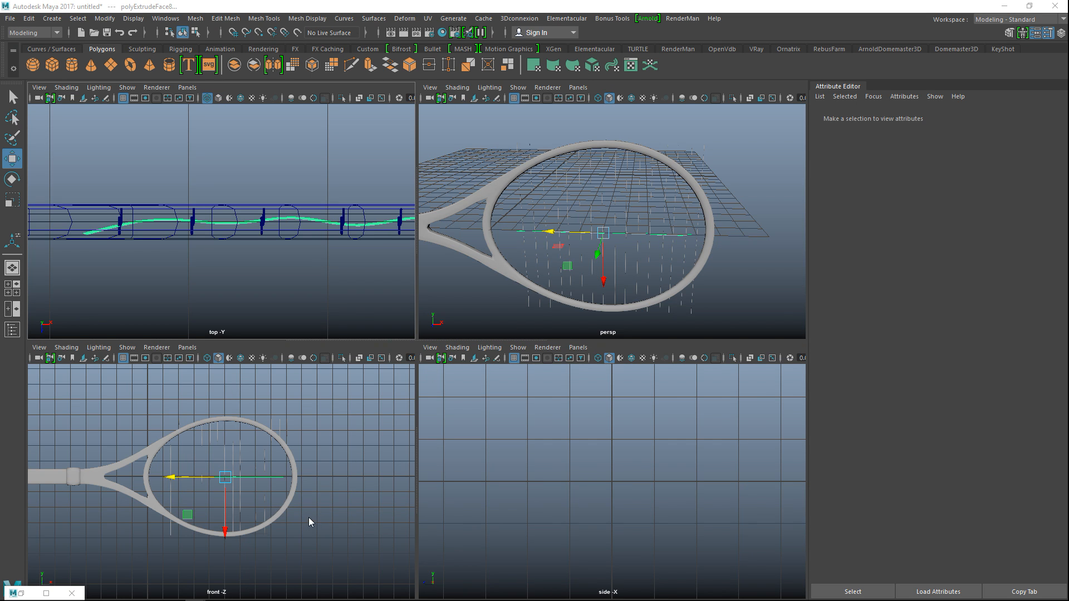
pyautogui.press('space')
pyautogui.scroll(3, 431, 489)
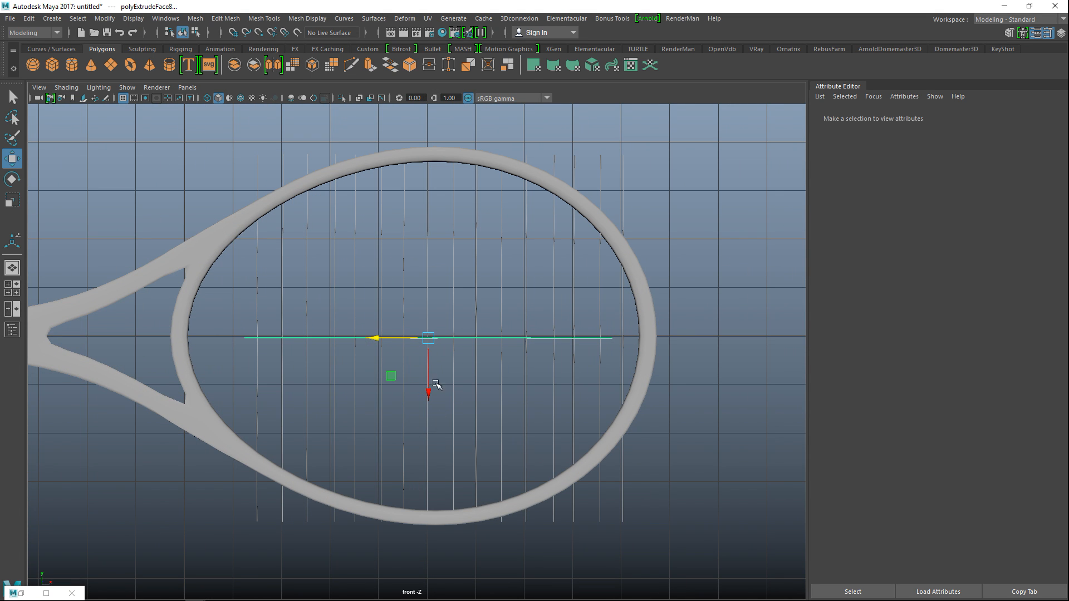
pyautogui.press('r')
pyautogui.moveTo(381, 339)
pyautogui.mouseDown()
pyautogui.moveTo(359, 345)
pyautogui.moveTo(366, 340)
pyautogui.mouseUp()
pyautogui.press('w')
pyautogui.press('r')
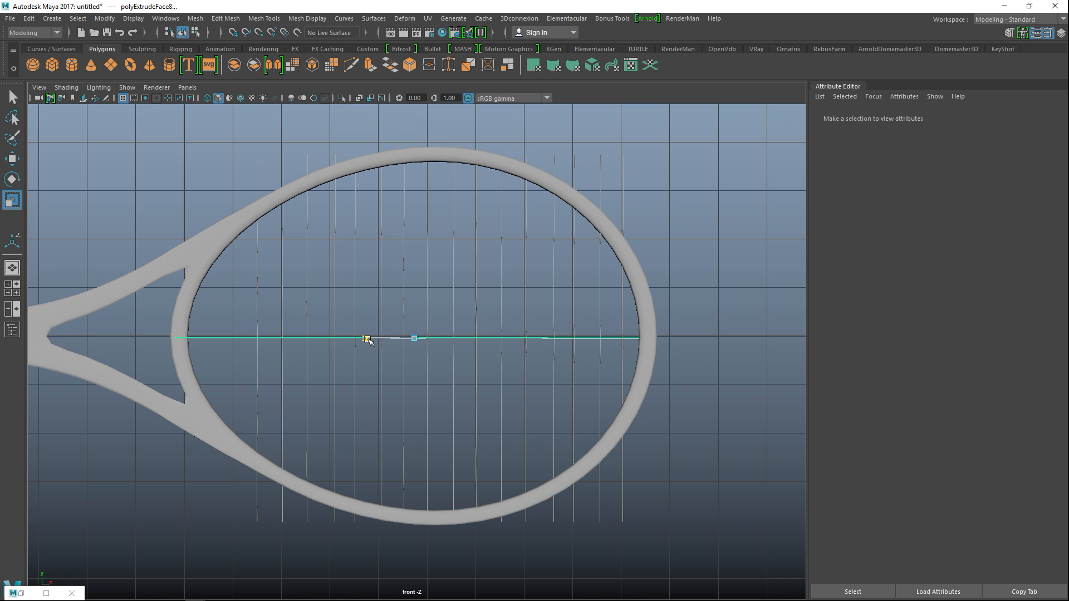
pyautogui.moveTo(367, 340); pyautogui.dragTo(365, 340)
# Create three evenly spaced copies of the horizontal string below the centre line of the head
pyautogui.press('w')
pyautogui.moveTo(415, 389); pyautogui.dragTo(418, 413)
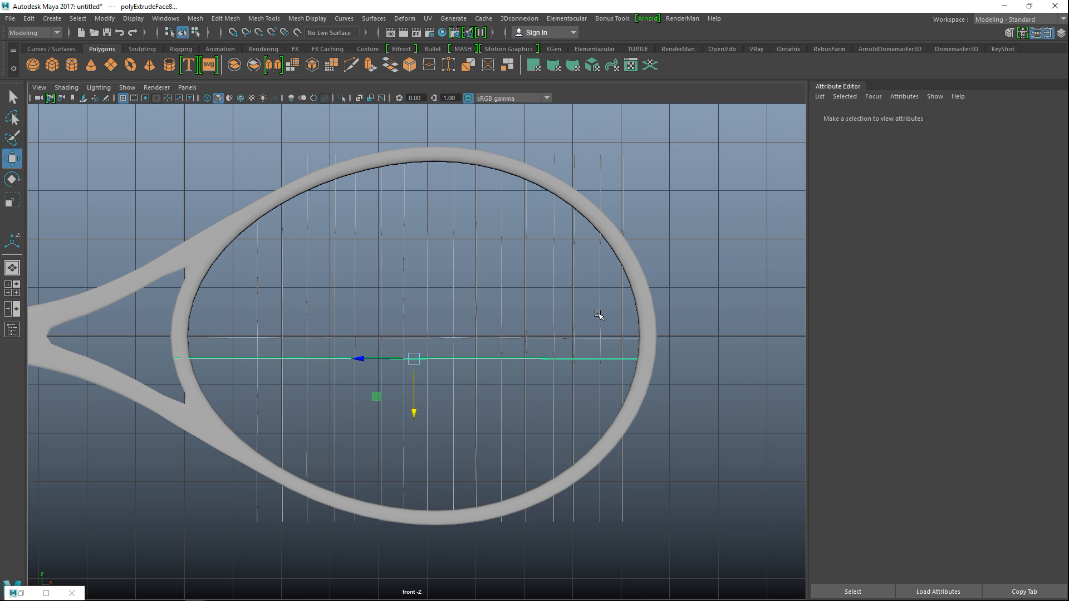
pyautogui.moveTo(415, 413); pyautogui.dragTo(418, 440)
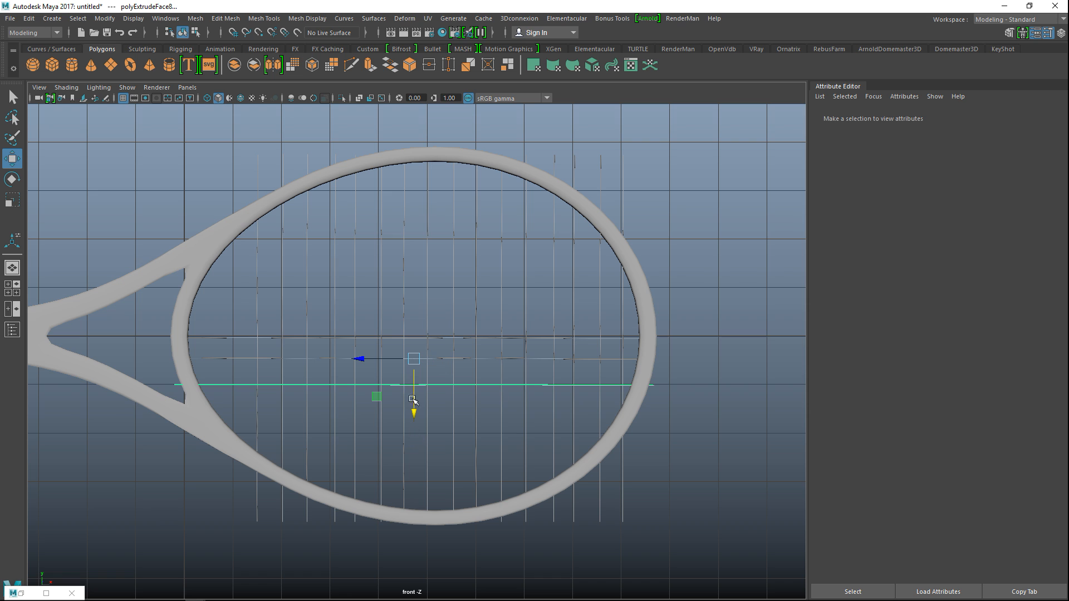
pyautogui.moveTo(415, 412); pyautogui.dragTo(417, 437)
# Duplicate the three lower horizontal strings as a group twice with even spacing, down past the lower side of the frame
pyautogui.click(615, 364)
pyautogui.doubleClick(615, 359)
pyautogui.keyDown('shift'); pyautogui.doubleClick(616, 384); pyautogui.keyUp('shift')
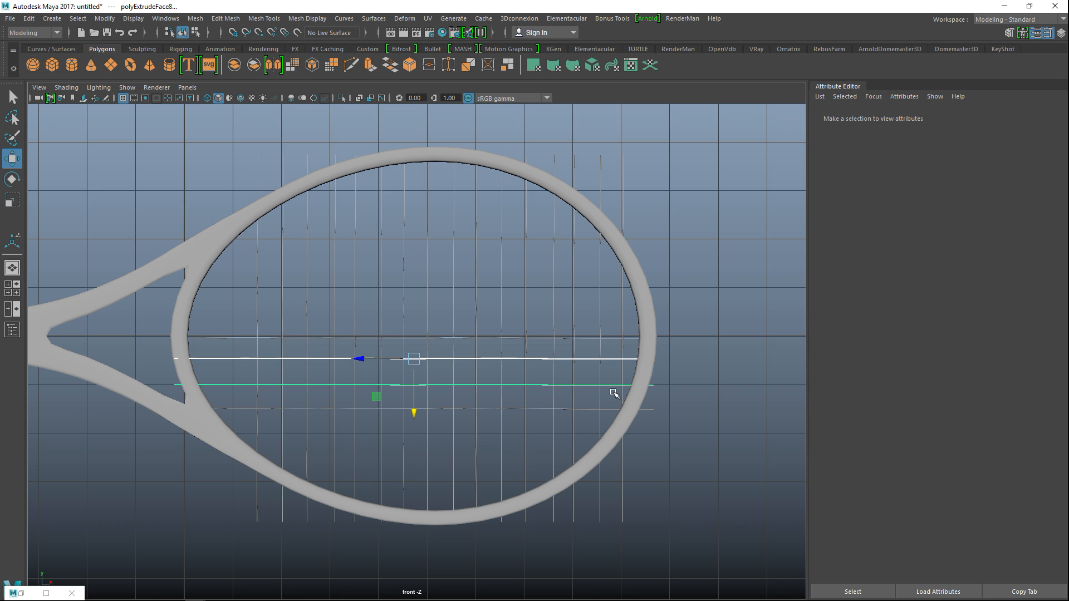
pyautogui.keyDown('shift'); pyautogui.doubleClick(608, 409); pyautogui.keyUp('shift')
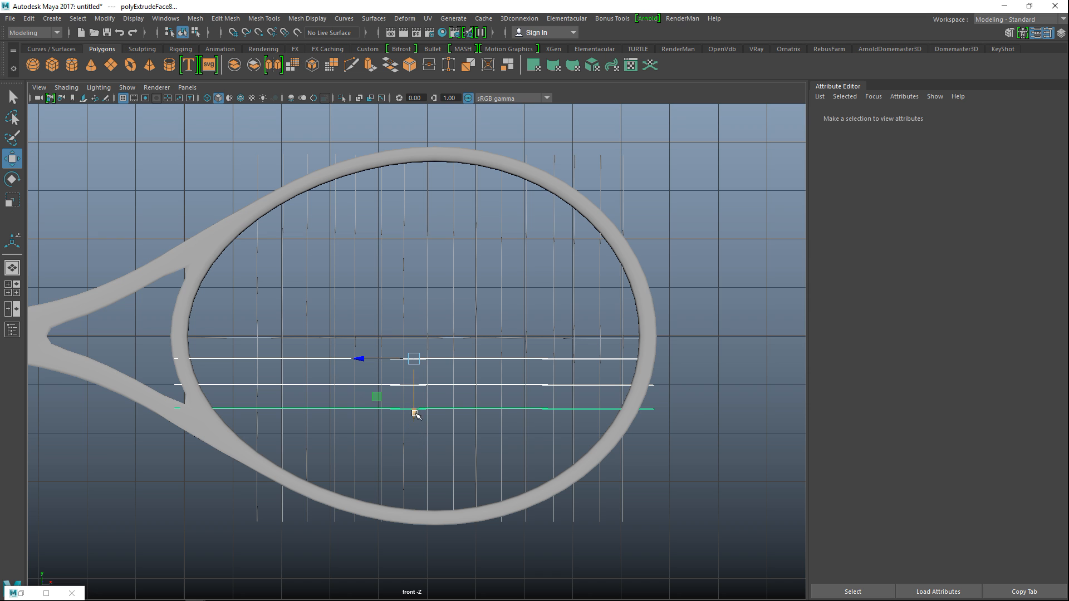
pyautogui.moveTo(412, 411); pyautogui.dragTo(423, 489)
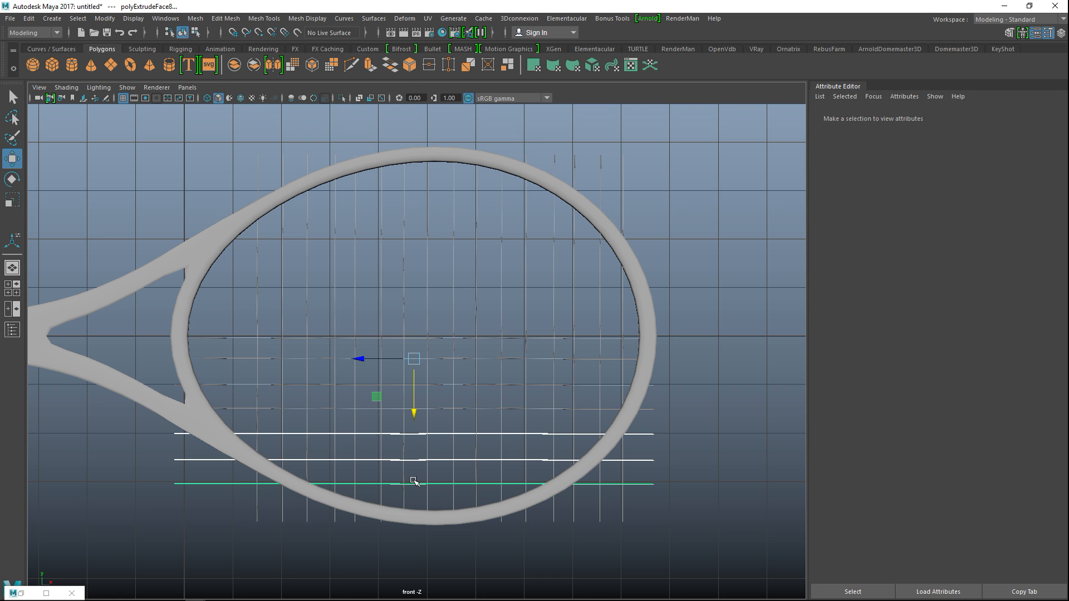
pyautogui.hotkey('shift', 'd')
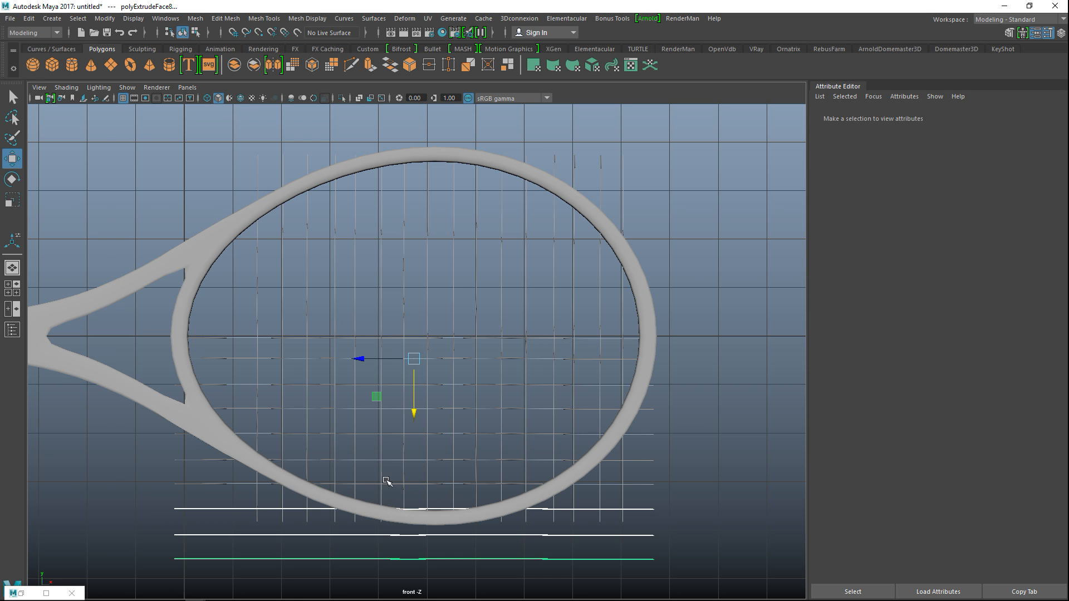
# Delete the two horizontal strings lying below the racket frame
pyautogui.keyDown('alt'); pyautogui.moveTo(387, 482); pyautogui.dragTo(352, 464, button='right'); pyautogui.keyUp('alt')
pyautogui.moveTo(245, 469); pyautogui.dragTo(311, 538)
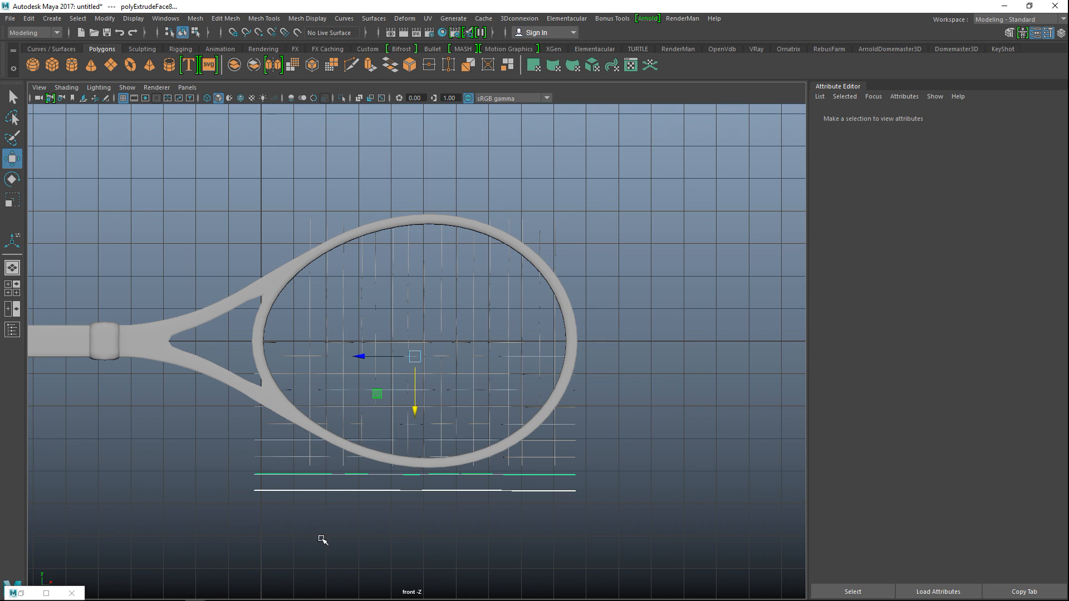
pyautogui.press('Delete')
# Duplicate all the horizontal strings into the upper half of the head and remove the copy lying above the frame
pyautogui.keyDown('alt'); pyautogui.moveTo(505, 505); pyautogui.dragTo(512, 528, button='right'); pyautogui.keyUp('alt')
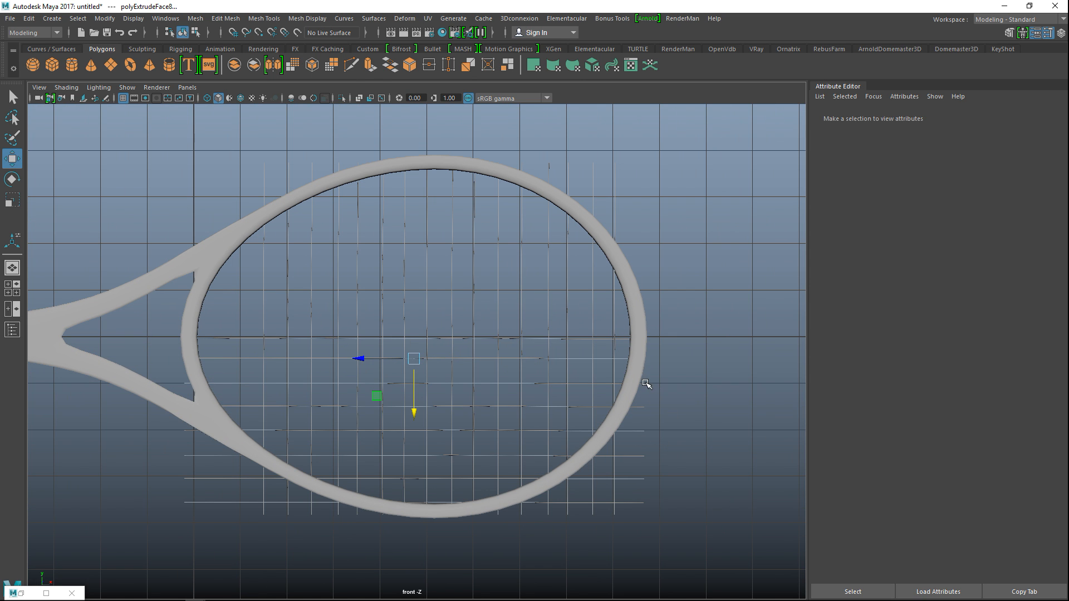
pyautogui.moveTo(640, 388); pyautogui.dragTo(640, 571)
pyautogui.keyDown('shift'); pyautogui.click(582, 384); pyautogui.keyUp('shift')
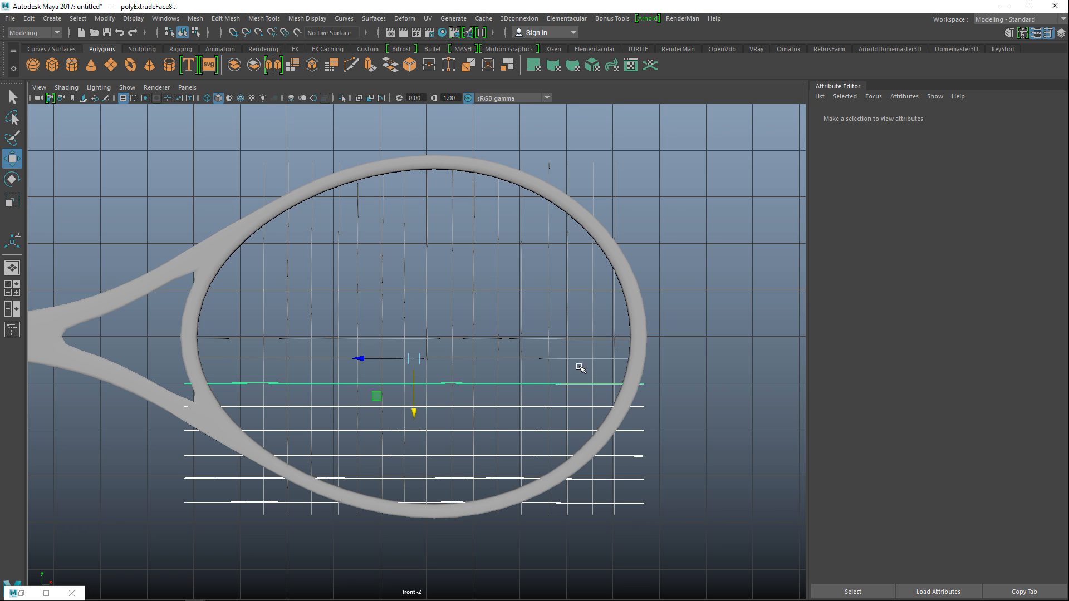
pyautogui.keyDown('shift'); pyautogui.click(579, 359); pyautogui.keyUp('shift')
pyautogui.keyDown('shift'); pyautogui.click(582, 338); pyautogui.keyUp('shift')
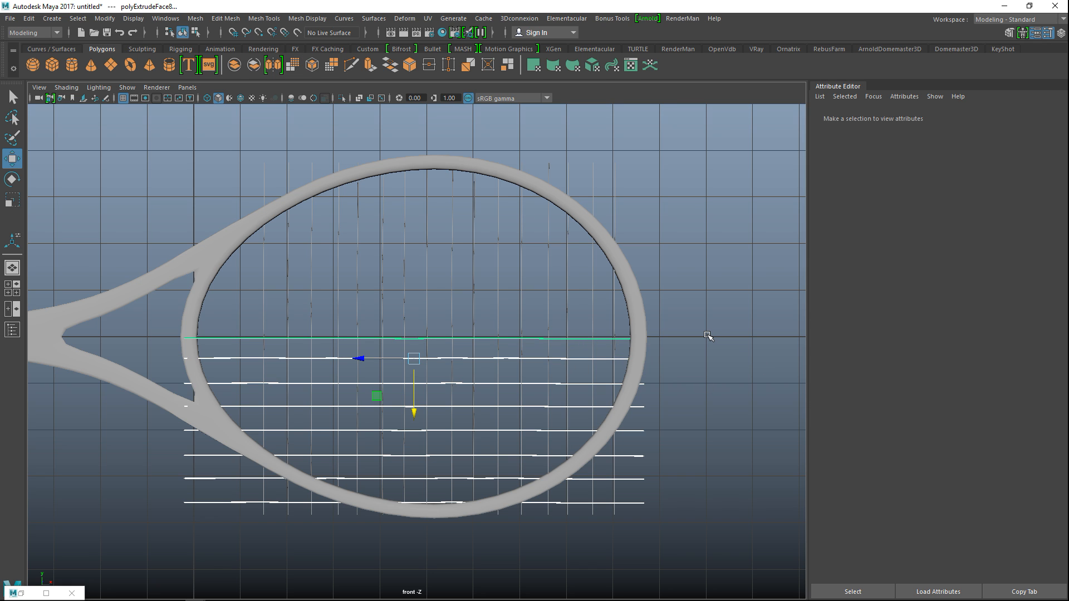
pyautogui.moveTo(415, 412); pyautogui.dragTo(410, 227)
pyautogui.click(618, 153)
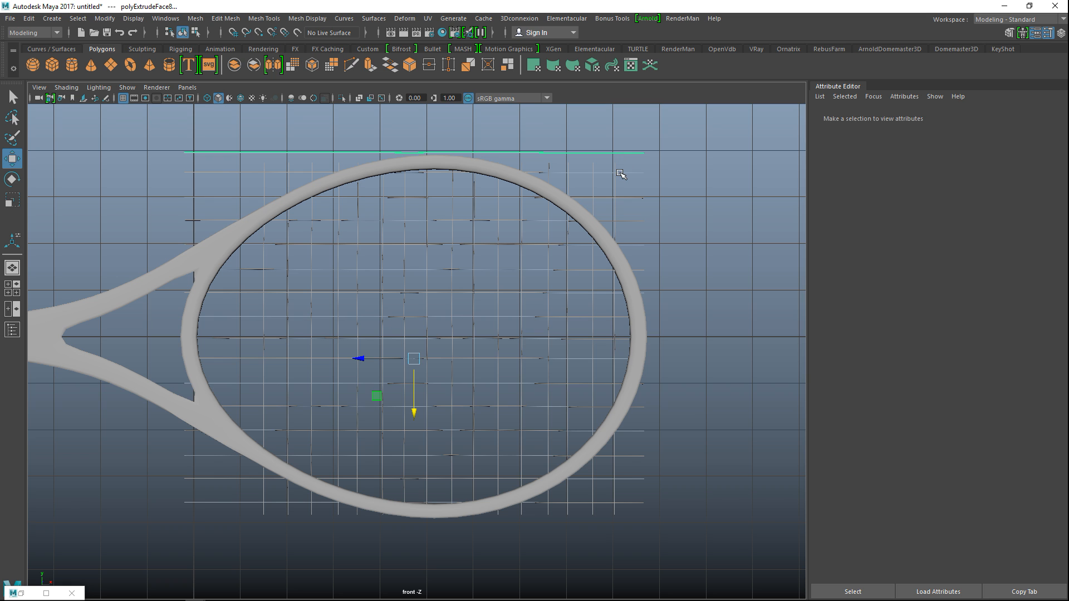
# In the perspective view, select all the strings without the racket and combine them into one mesh
pyautogui.click(17, 292)
pyautogui.press('space')
pyautogui.keyDown('alt'); pyautogui.moveTo(584, 348); pyautogui.dragTo(437, 448); pyautogui.keyUp('alt')
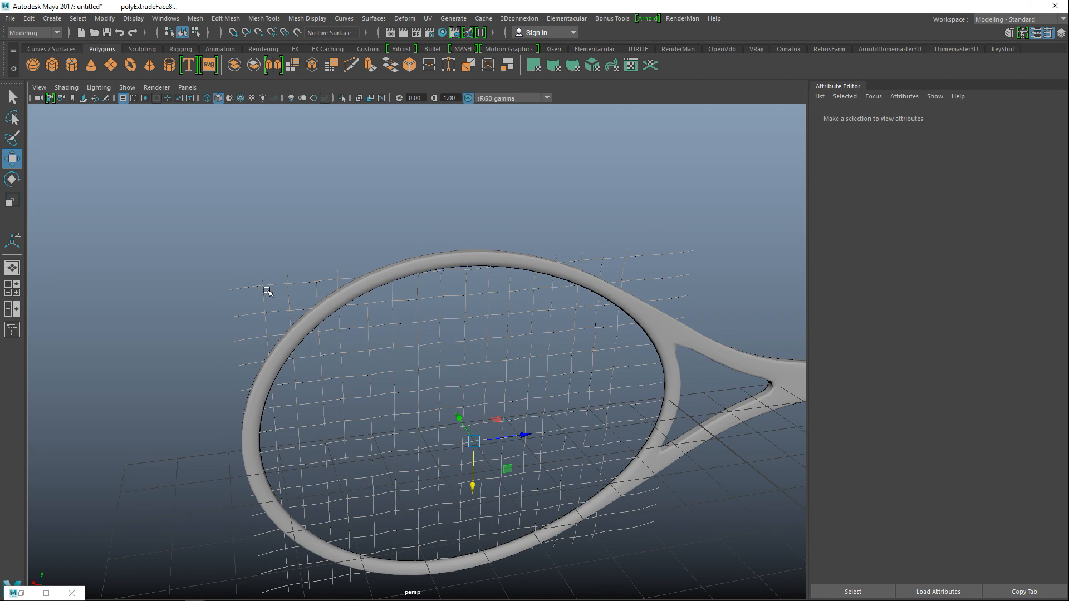
pyautogui.scroll(-5, 293, 297)
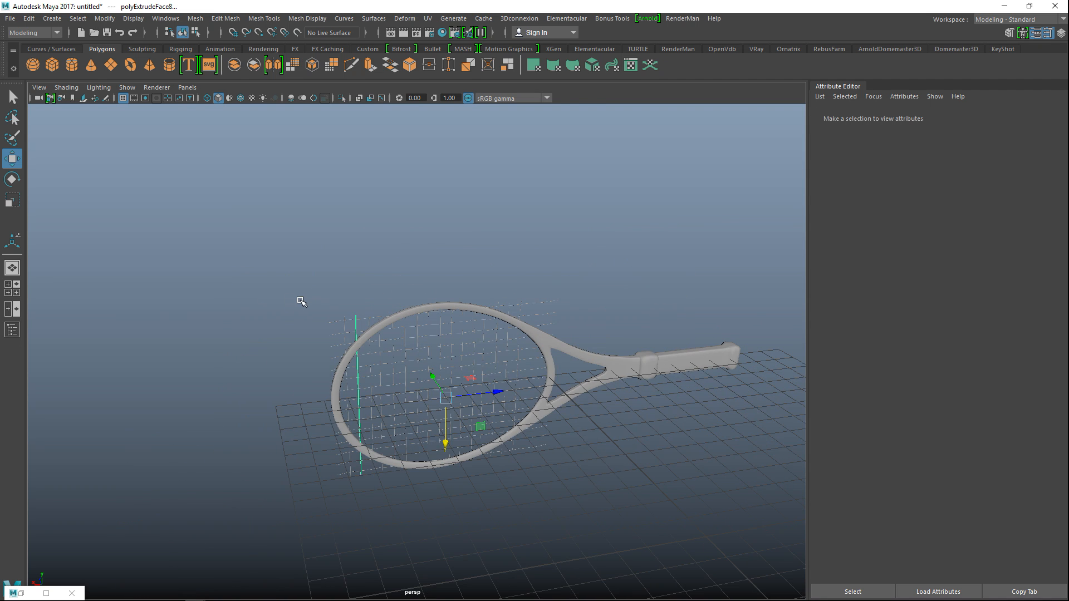
pyautogui.keyDown('alt'); pyautogui.moveTo(559, 407); pyautogui.dragTo(528, 395); pyautogui.keyUp('alt')
pyautogui.moveTo(185, 223); pyautogui.dragTo(763, 514)
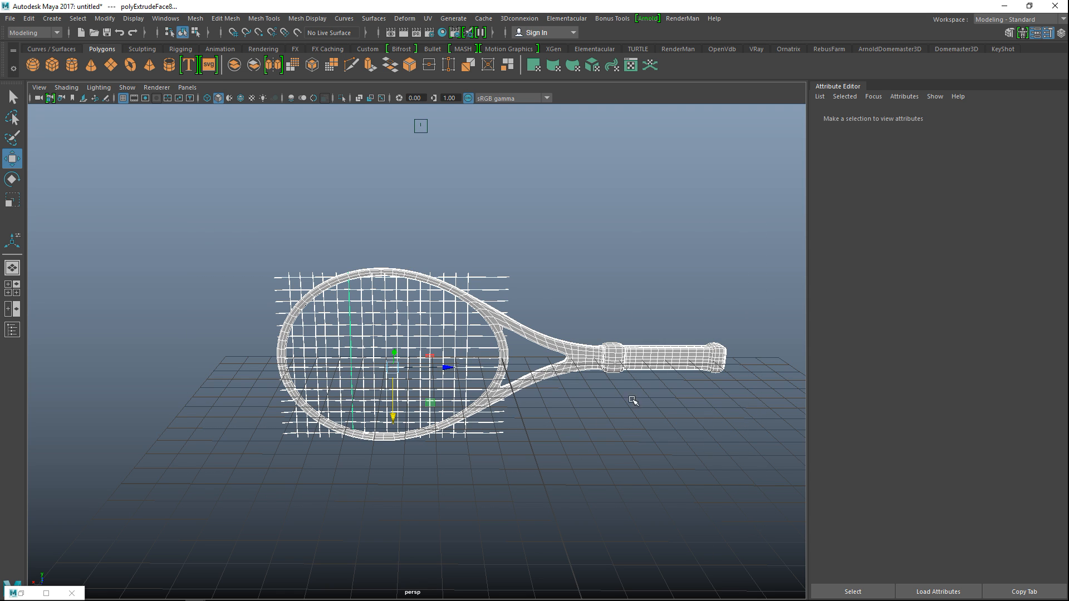
pyautogui.keyDown('shift'); pyautogui.click(665, 363); pyautogui.keyUp('shift')
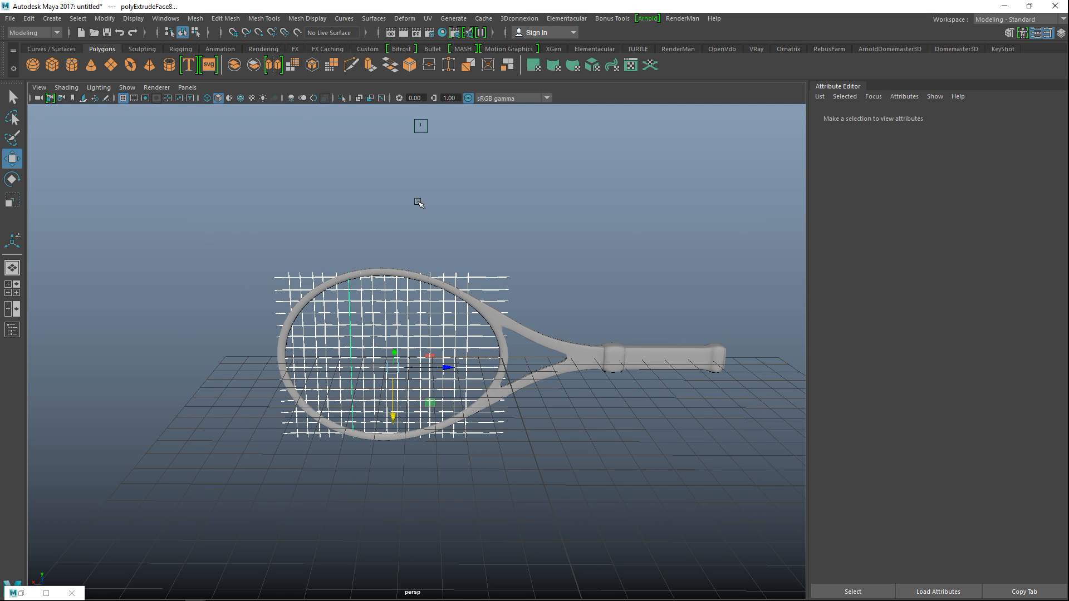
pyautogui.click(195, 19)
pyautogui.click(239, 57)
# Delete the construction history of the combined string mesh
pyautogui.click(28, 18)
pyautogui.moveTo(104, 162)
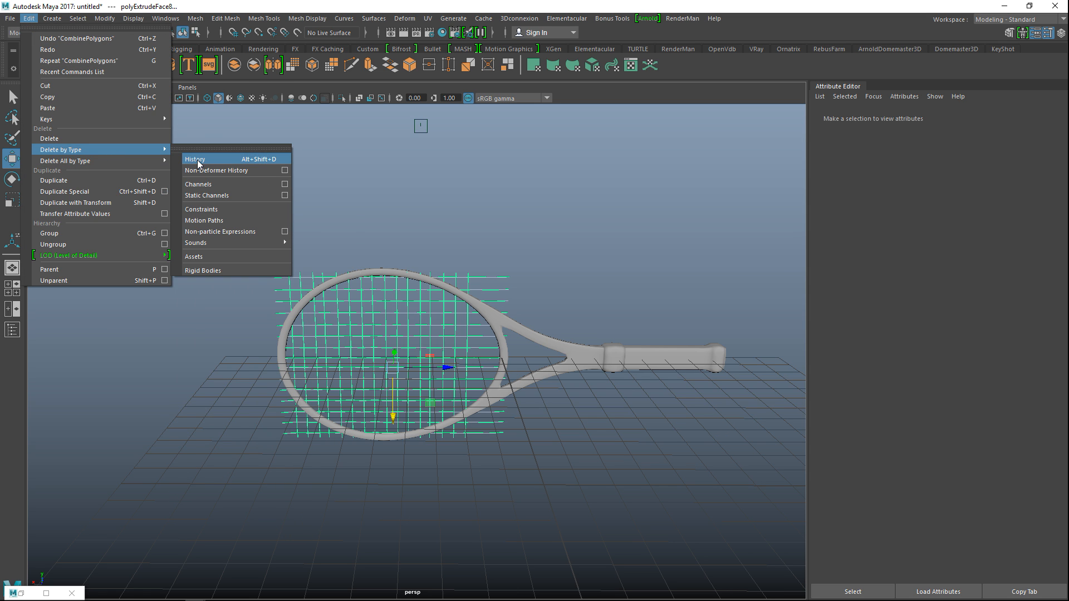
pyautogui.click(195, 170)
pyautogui.scroll(2, 368, 399)
pyautogui.scroll(3, 368, 399)
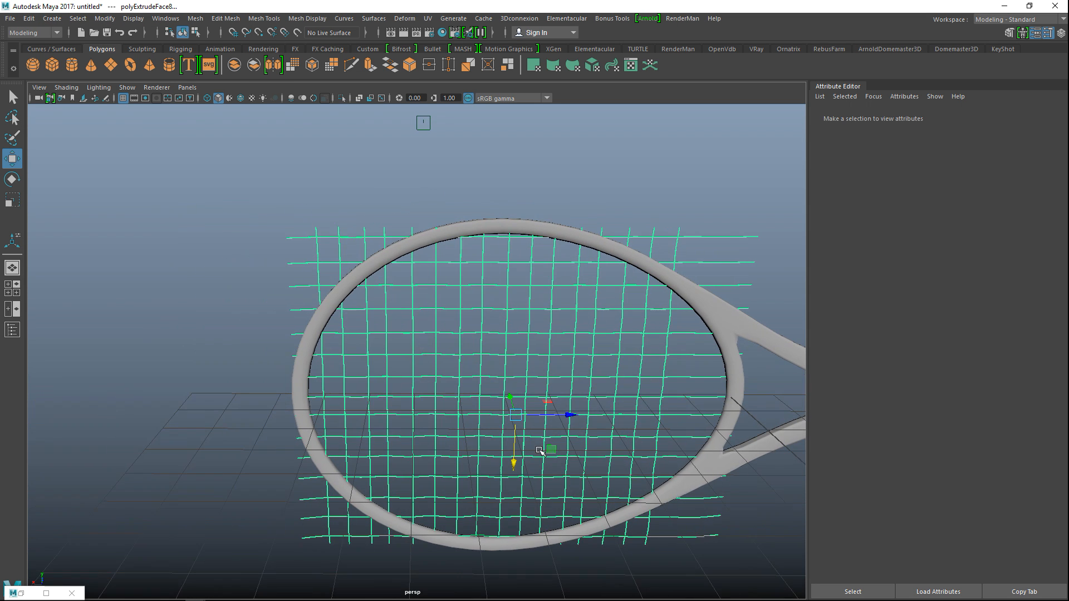
# In a maximized front view, select the string faces protruding above the frame's upper edge on the handle side and delete them
pyautogui.moveTo(303, 239); pyautogui.dragTo(300, 265, button='right')
pyautogui.moveTo(233, 197); pyautogui.dragTo(383, 263)
pyautogui.click(12, 288)
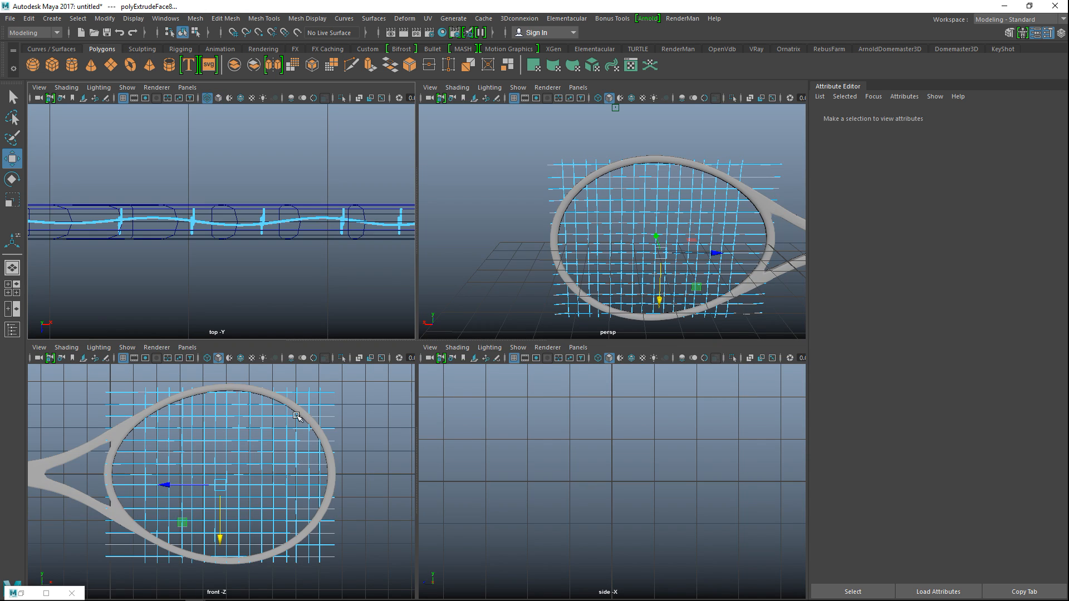
pyautogui.press('space')
pyautogui.keyDown('alt'); pyautogui.moveTo(403, 384); pyautogui.dragTo(537, 463, button='middle'); pyautogui.keyUp('alt')
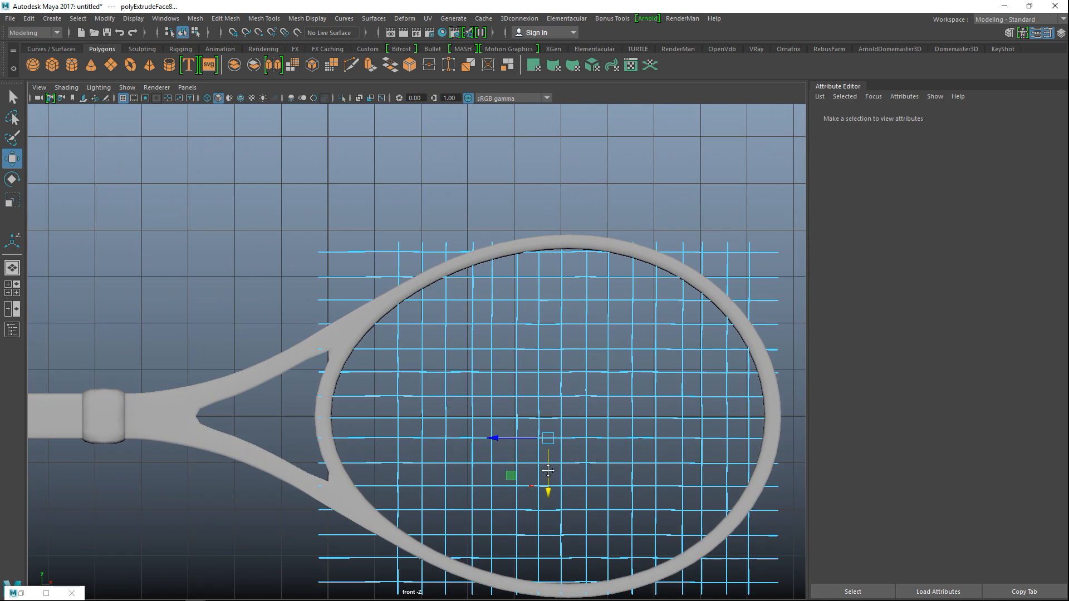
pyautogui.scroll(3, 532, 456)
pyautogui.moveTo(190, 149); pyautogui.dragTo(495, 185)
pyautogui.press('Delete')
# Delete the protruding string ends on the next two rows down, outside the frame on the handle side
pyautogui.moveTo(176, 197); pyautogui.dragTo(404, 240)
pyautogui.press('Delete')
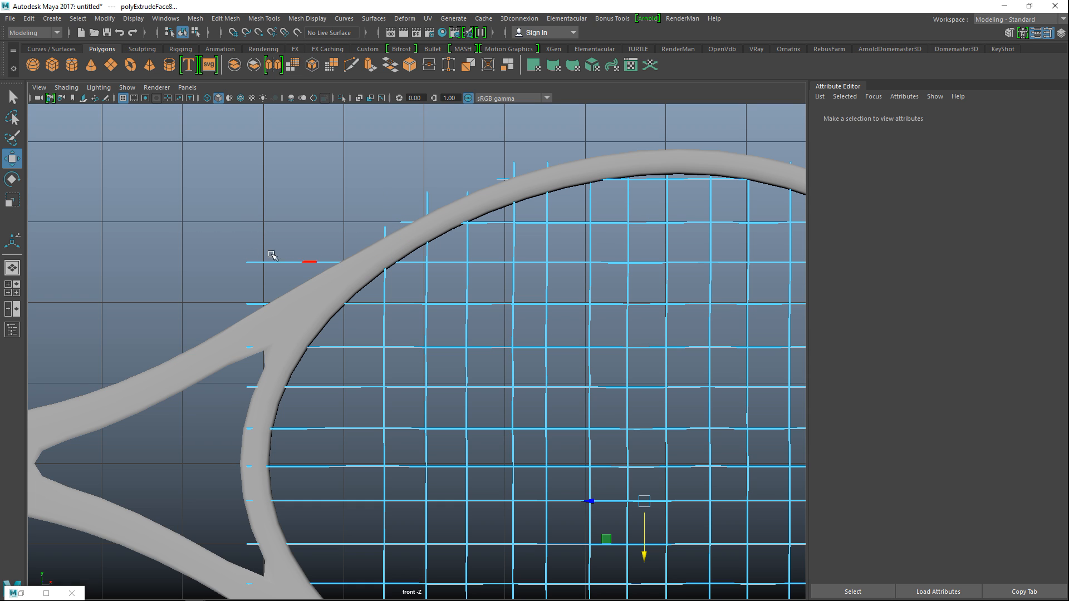
pyautogui.moveTo(198, 248); pyautogui.dragTo(324, 271)
pyautogui.press('Delete')
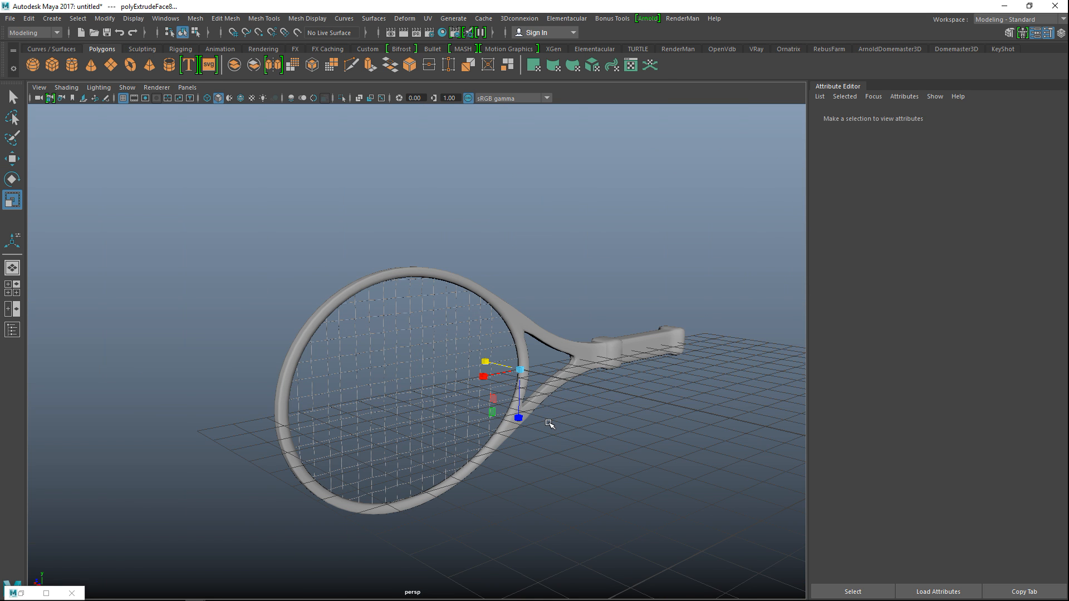
pyautogui.scroll(3, 532, 433)
pyautogui.scroll(-3, 540, 429)
pyautogui.keyDown('alt'); pyautogui.moveTo(546, 427); pyautogui.dragTo(545, 467); pyautogui.keyUp('alt')
pyautogui.click(428, 400)
pyautogui.moveTo(218, 225); pyautogui.dragTo(686, 475)
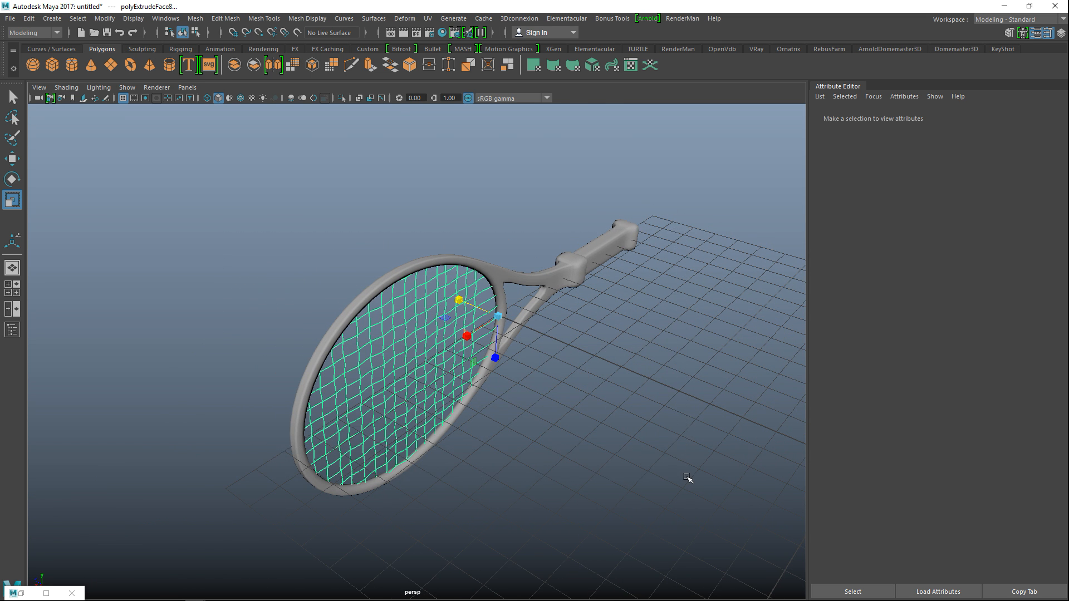
pyautogui.click(198, 19)
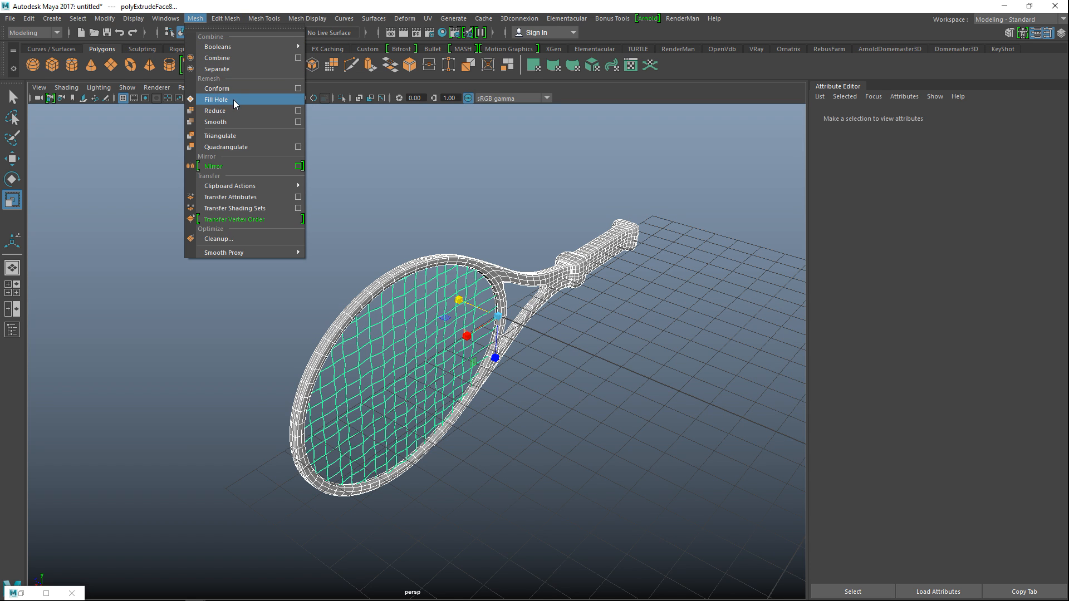
pyautogui.click(249, 69)
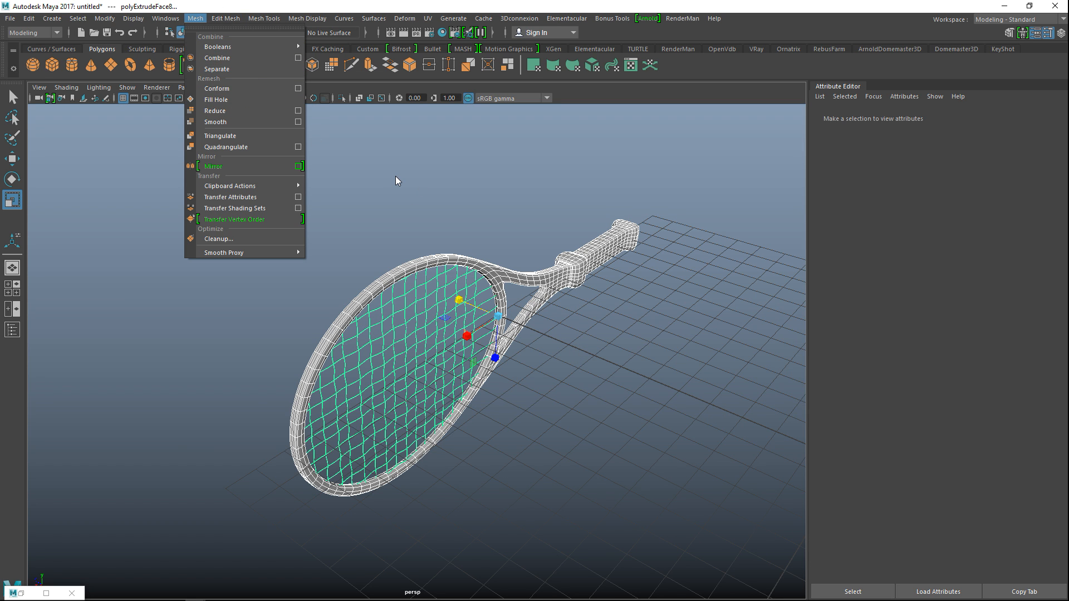
pyautogui.click(534, 412)
# Select the racket mesh and switch it to edge selection with the handle in close view
pyautogui.click(356, 313)
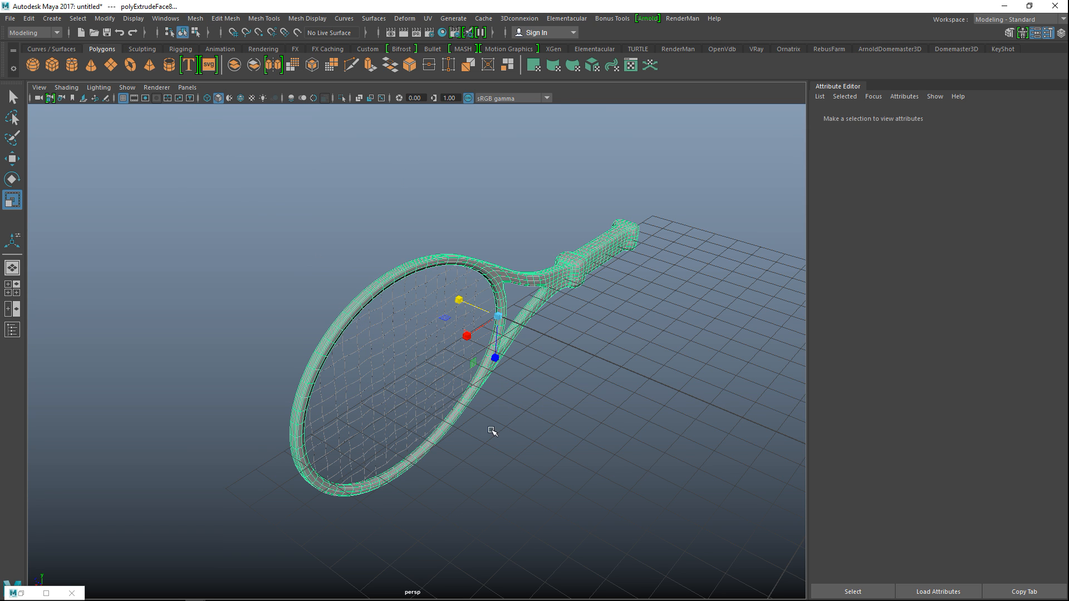
pyautogui.moveTo(253, 280); pyautogui.dragTo(517, 475)
pyautogui.moveTo(598, 480)
pyautogui.keyDown('alt'); pyautogui.mouseDown()
pyautogui.moveTo(530, 441)
pyautogui.moveTo(551, 474)
pyautogui.moveTo(413, 410)
pyautogui.moveTo(345, 448)
pyautogui.moveTo(229, 429)
pyautogui.moveTo(210, 458)
pyautogui.moveTo(286, 519)
pyautogui.moveTo(344, 486)
pyautogui.moveTo(270, 439)
pyautogui.moveTo(310, 442)
pyautogui.moveTo(299, 458)
pyautogui.mouseUp(); pyautogui.keyUp('alt')
pyautogui.keyDown('alt'); pyautogui.moveTo(299, 459); pyautogui.dragTo(446, 420, button='middle'); pyautogui.keyUp('alt')
pyautogui.scroll(4, 398, 469)
pyautogui.moveTo(418, 306); pyautogui.dragTo(406, 225, button='right')
pyautogui.keyDown('alt'); pyautogui.moveTo(469, 450); pyautogui.dragTo(441, 440); pyautogui.keyUp('alt')
pyautogui.moveTo(412, 310); pyautogui.dragTo(410, 227, button='right')
# Select every second edge loop along the grip, up to the one beside the end cap, and check them in wireframe
pyautogui.doubleClick(433, 326)
pyautogui.keyDown('shift'); pyautogui.doubleClick(381, 332); pyautogui.keyUp('shift')
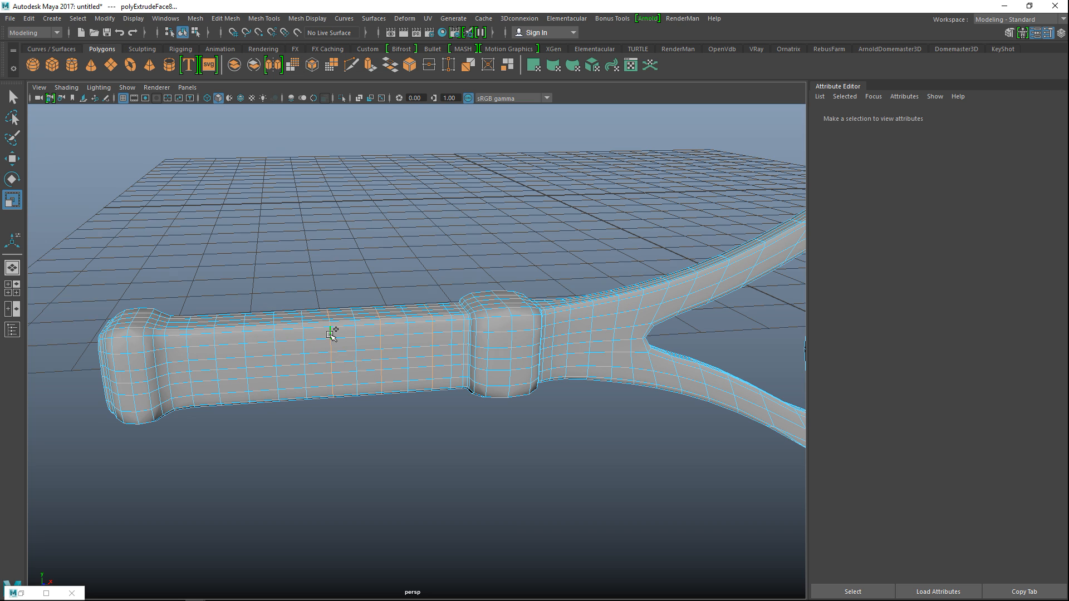
pyautogui.keyDown('shift'); pyautogui.doubleClick(277, 334); pyautogui.keyUp('shift')
pyautogui.keyDown('shift'); pyautogui.doubleClick(165, 343); pyautogui.keyUp('shift')
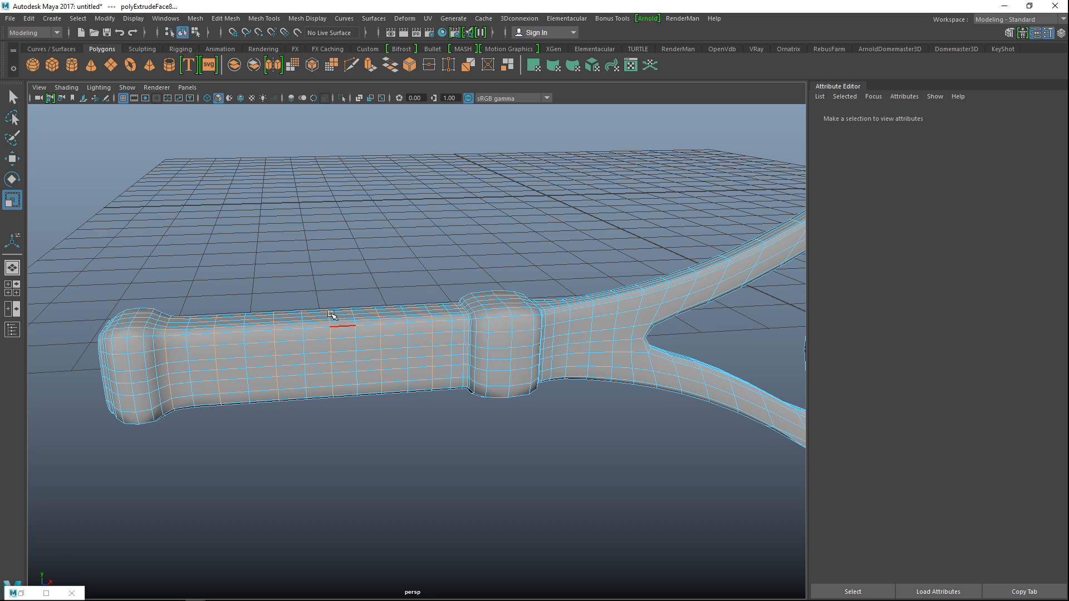
pyautogui.press('4')
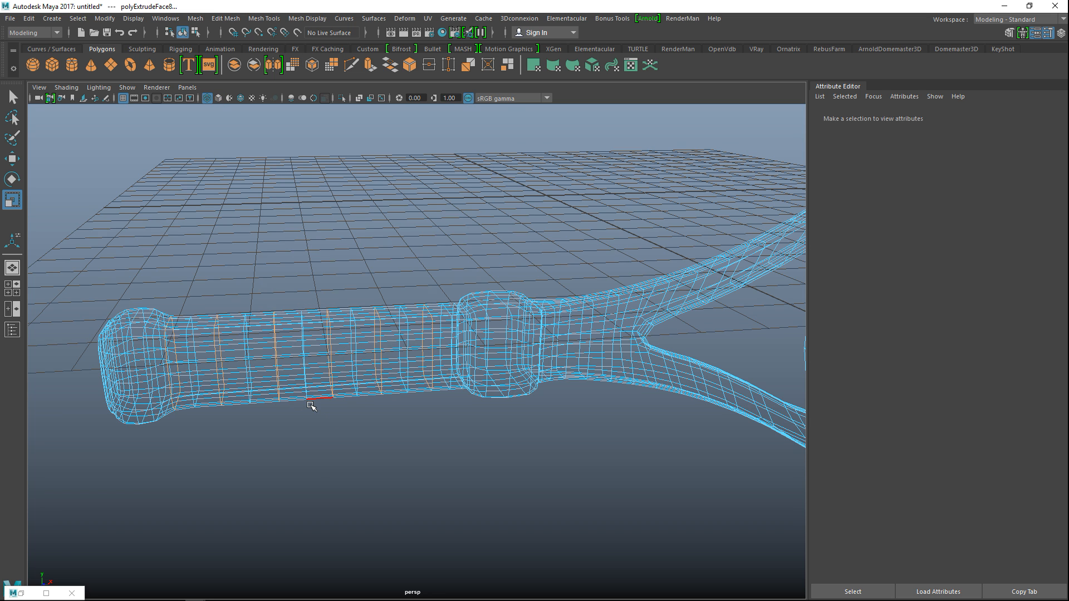
pyautogui.press('5')
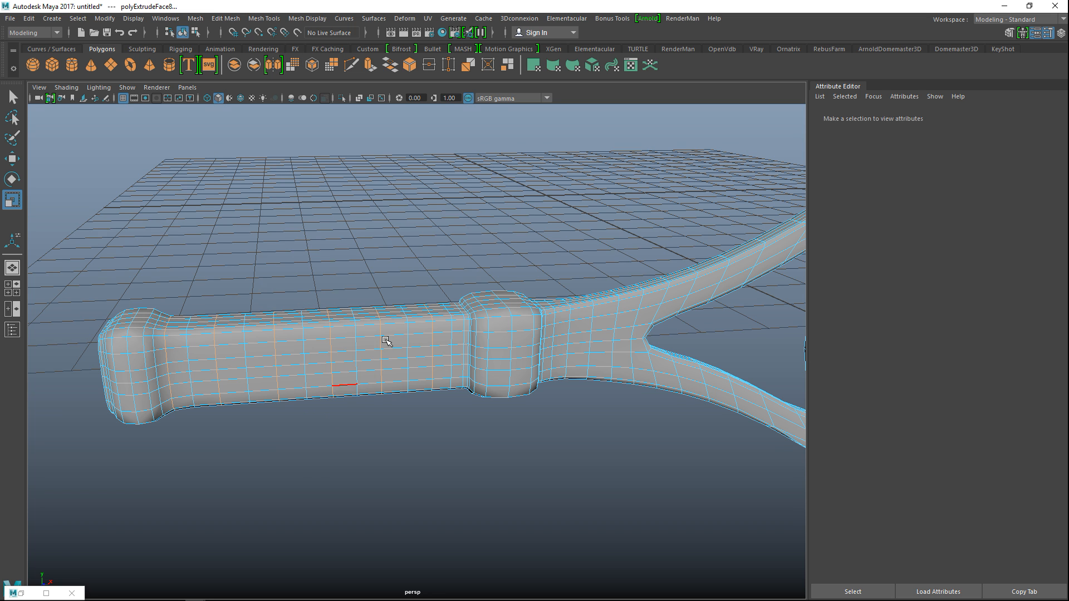
# Bevel the selected grip edge loops with a fraction of 1
pyautogui.click(227, 18)
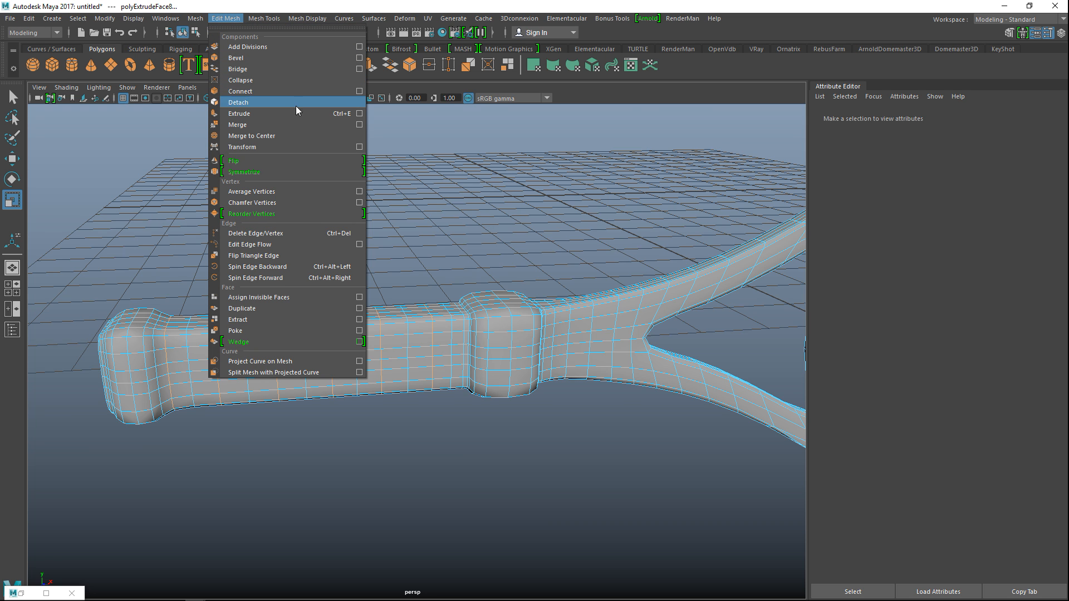
pyautogui.click(277, 58)
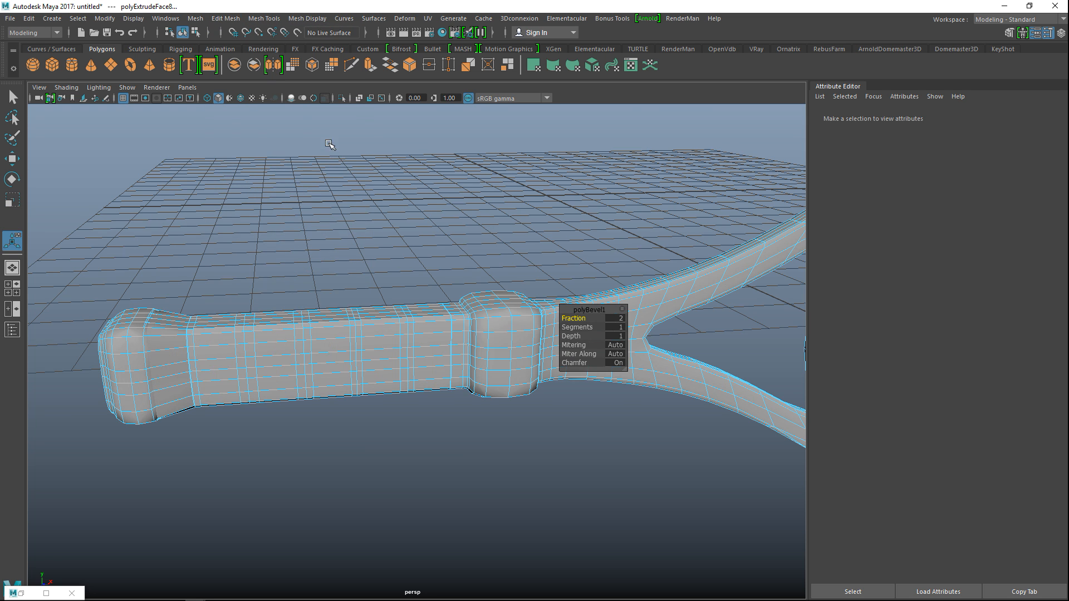
pyautogui.scroll(4, 444, 427)
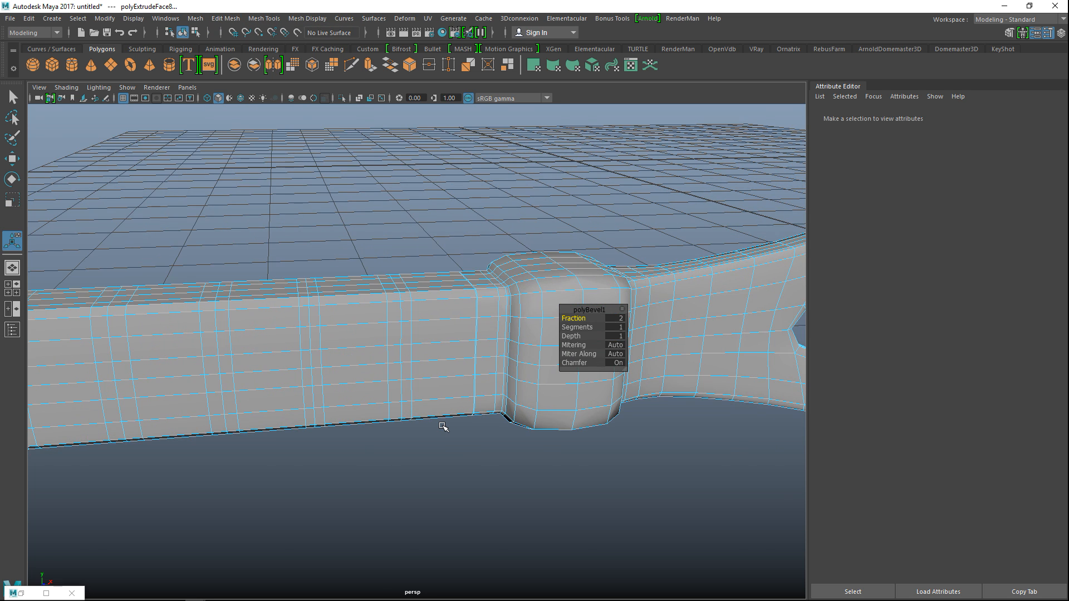
pyautogui.click(614, 319)
pyautogui.press('Return')
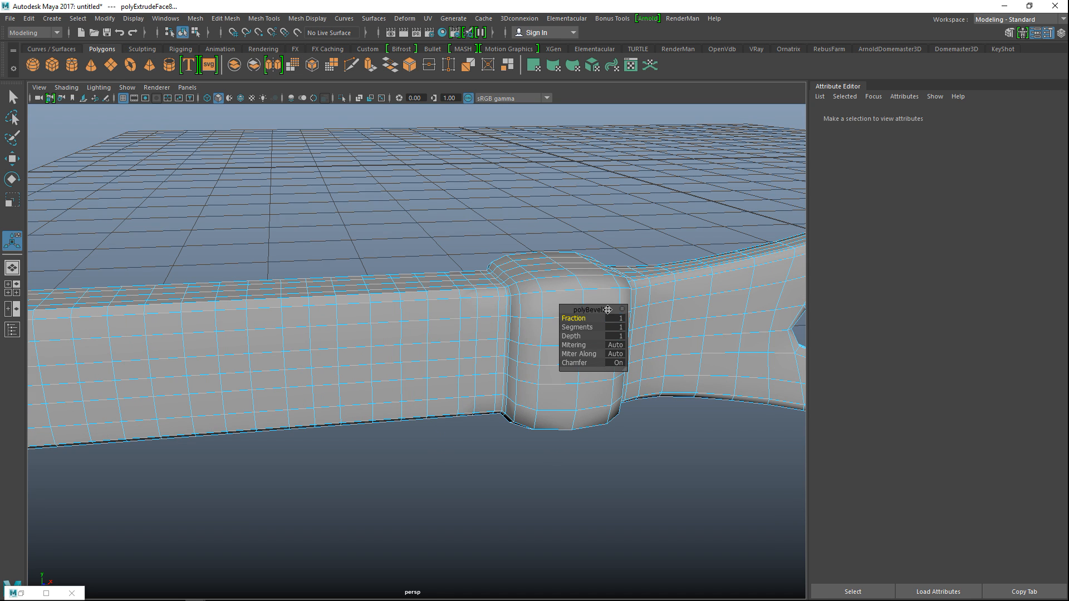
# Try a bevel fraction of 3 on the grip loops, and then set it to 2
pyautogui.click(619, 319)
pyautogui.write('3')
pyautogui.press('Return')
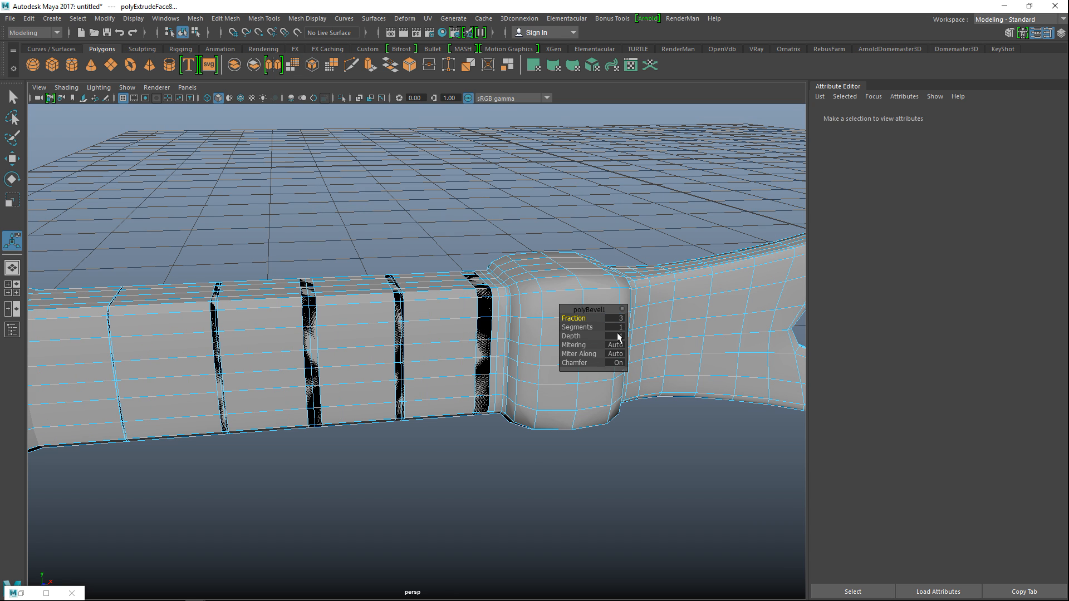
pyautogui.moveTo(617, 336); pyautogui.dragTo(643, 317)
pyautogui.click(613, 317)
pyautogui.write('2')
pyautogui.press('Return')
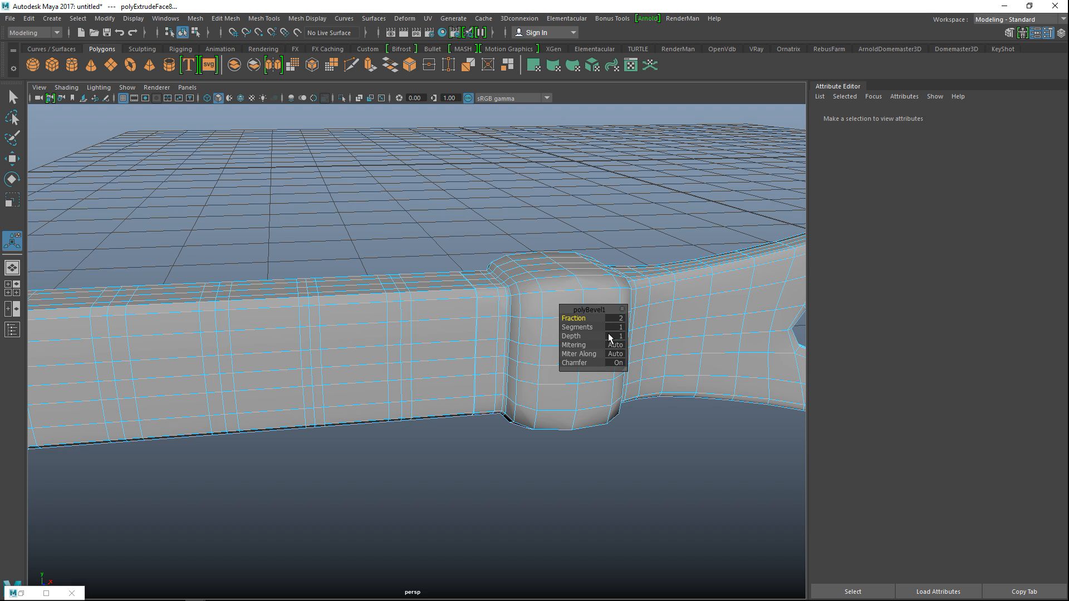
# Set the grip bevel's fraction to 1.5 and check the grip from the end cap side
pyautogui.scroll(-3, 367, 351)
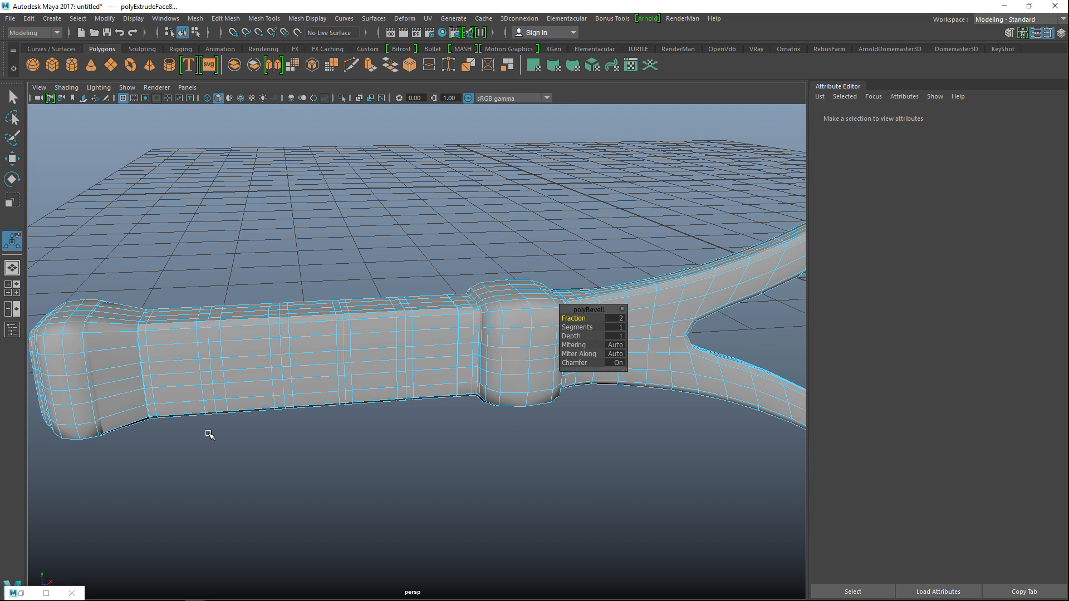
pyautogui.moveTo(614, 318); pyautogui.dragTo(513, 271)
pyautogui.write('1.5')
pyautogui.press('Return')
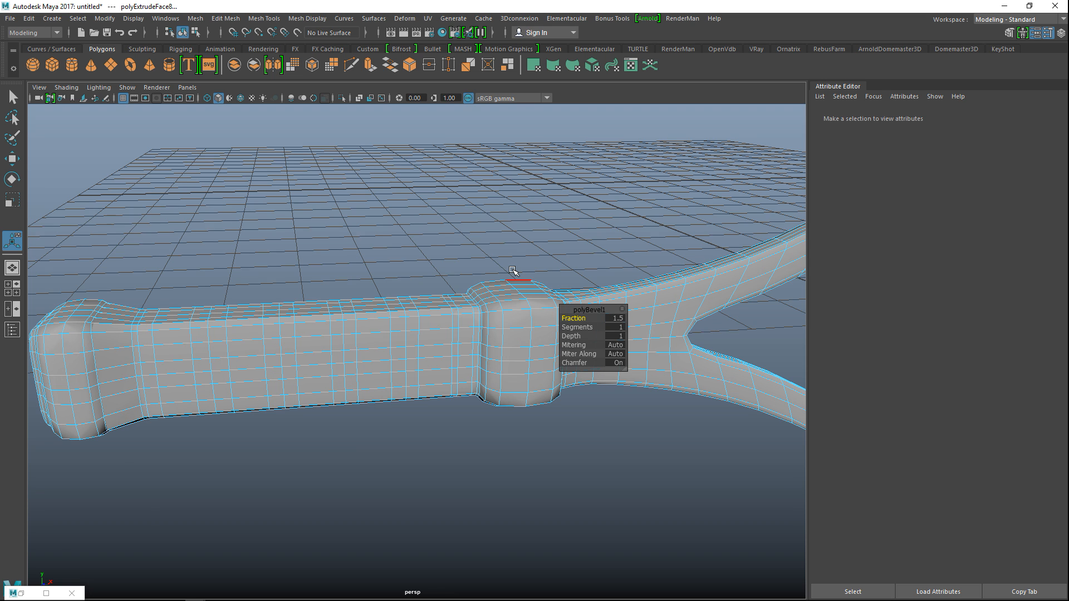
pyautogui.keyDown('alt'); pyautogui.moveTo(44, 402); pyautogui.dragTo(252, 438); pyautogui.keyUp('alt')
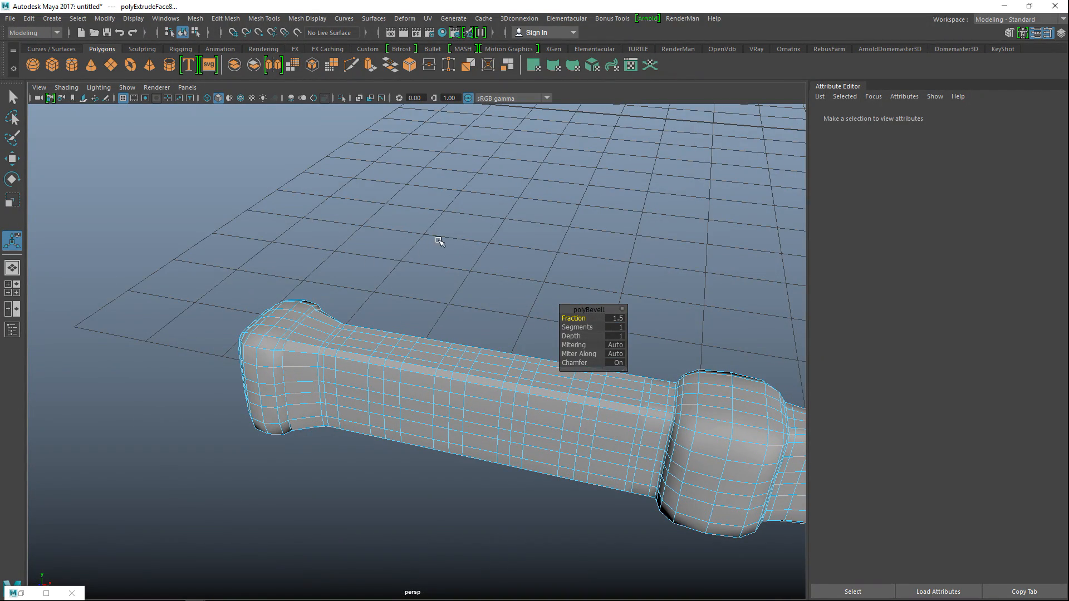
# Switch the racket to object selection, and undo back through the bevel fraction changes and the grip bevel itself
pyautogui.click(383, 384)
pyautogui.moveTo(447, 262); pyautogui.dragTo(513, 241, button='right')
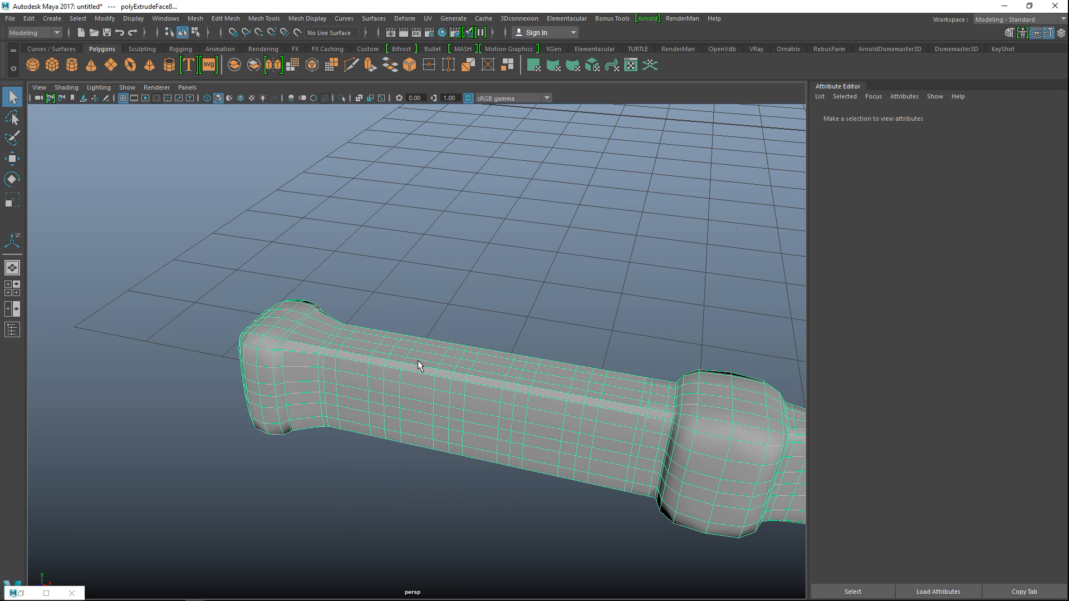
pyautogui.hotkey('ctrl', 'z')
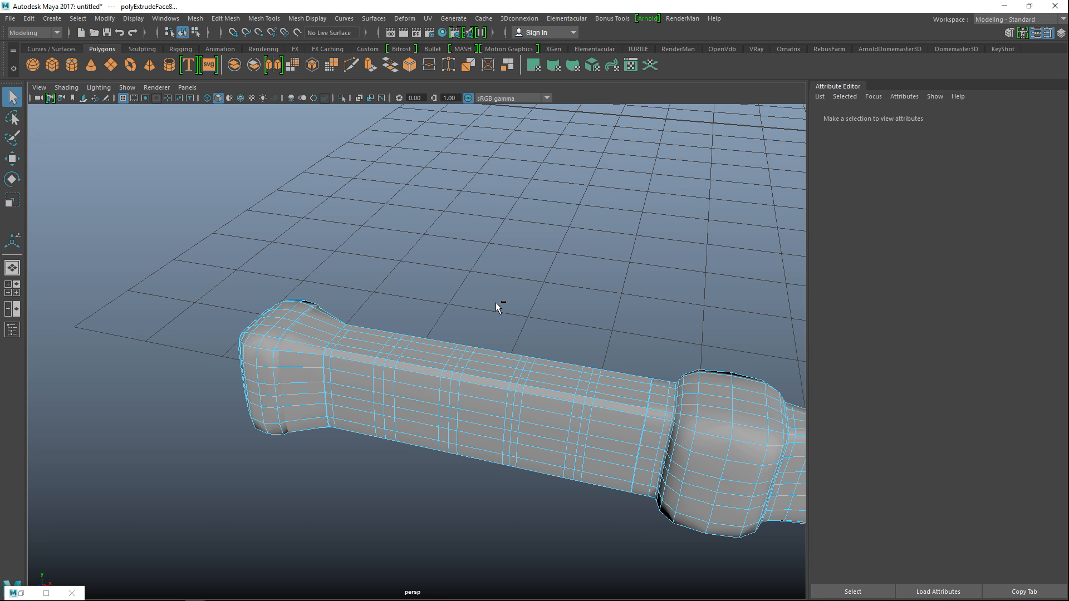
pyautogui.hotkey('ctrl', 'z')
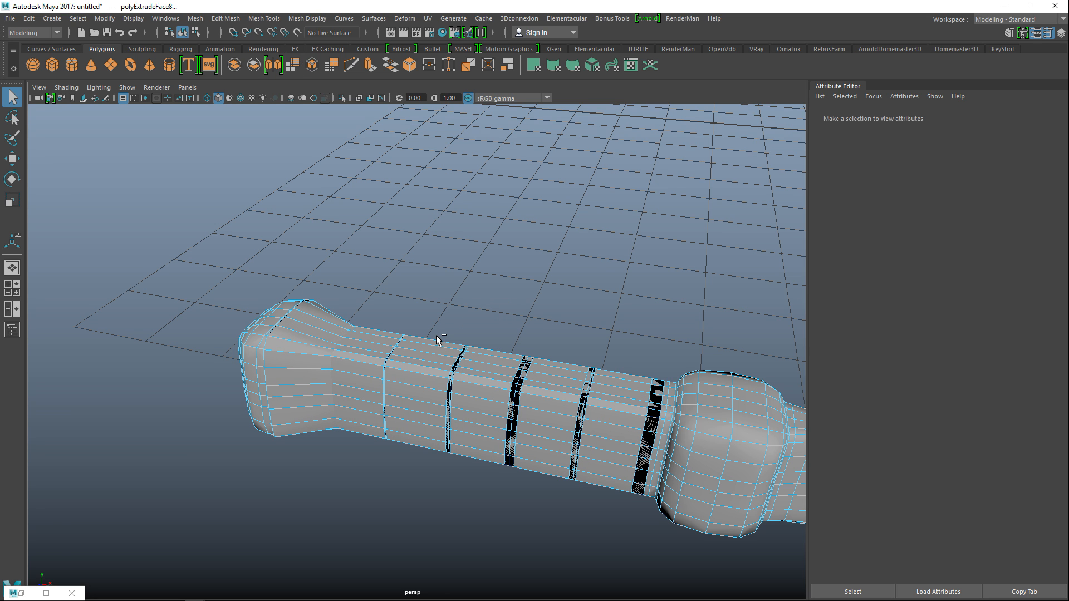
pyautogui.hotkey('ctrl', 'z')
pyautogui.hotkey('ctrl', 'z')
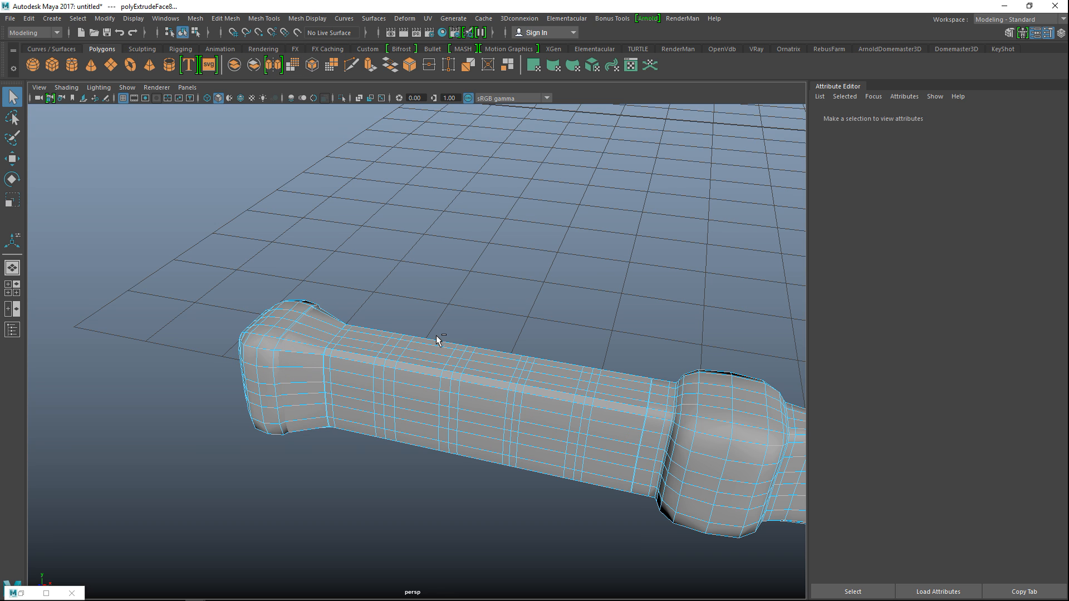
pyautogui.hotkey('ctrl', 'z')
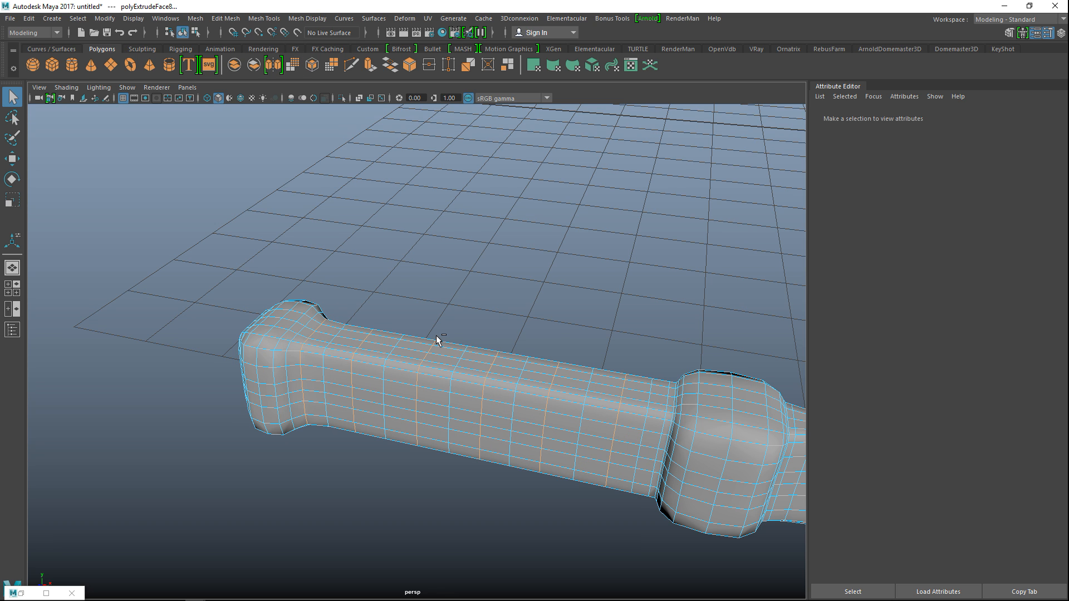
# Select every second edge loop along the straight grip, five in total, leaving out the one beside the end cap
pyautogui.keyDown('alt'); pyautogui.moveTo(434, 354); pyautogui.dragTo(333, 396); pyautogui.keyUp('alt')
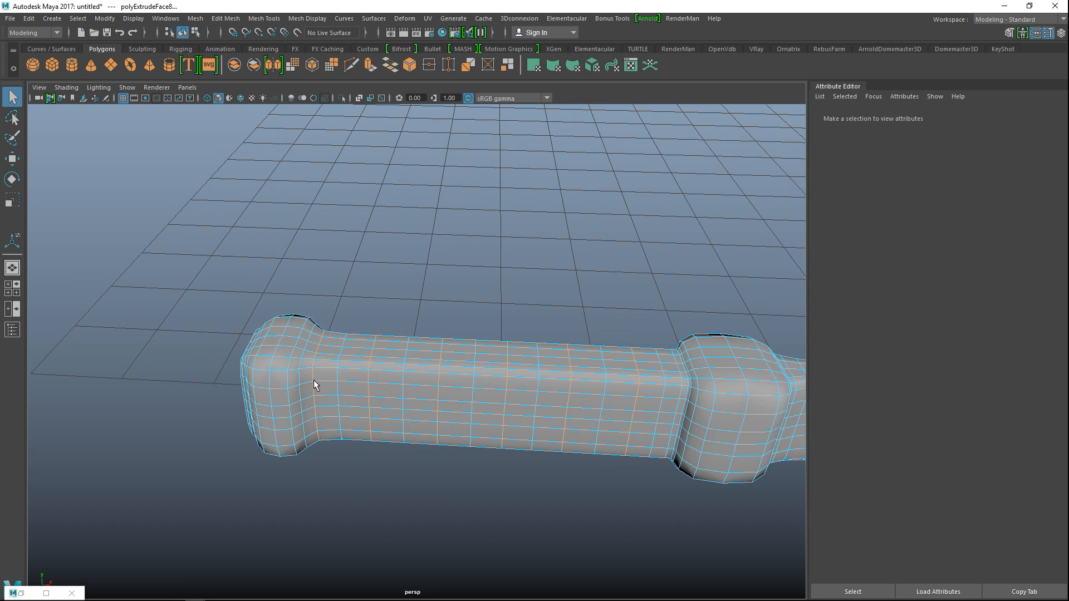
pyautogui.moveTo(363, 258); pyautogui.dragTo(366, 228, button='right')
pyautogui.doubleClick(369, 379)
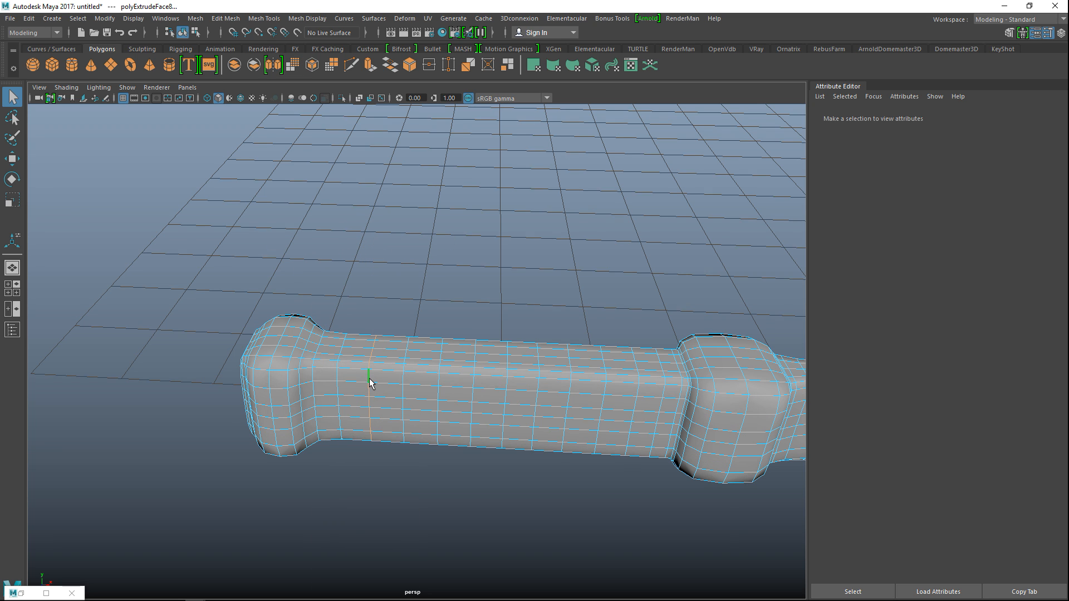
pyautogui.keyDown('shift'); pyautogui.doubleClick(440, 382); pyautogui.keyUp('shift')
pyautogui.keyDown('shift'); pyautogui.doubleClick(506, 384); pyautogui.keyUp('shift')
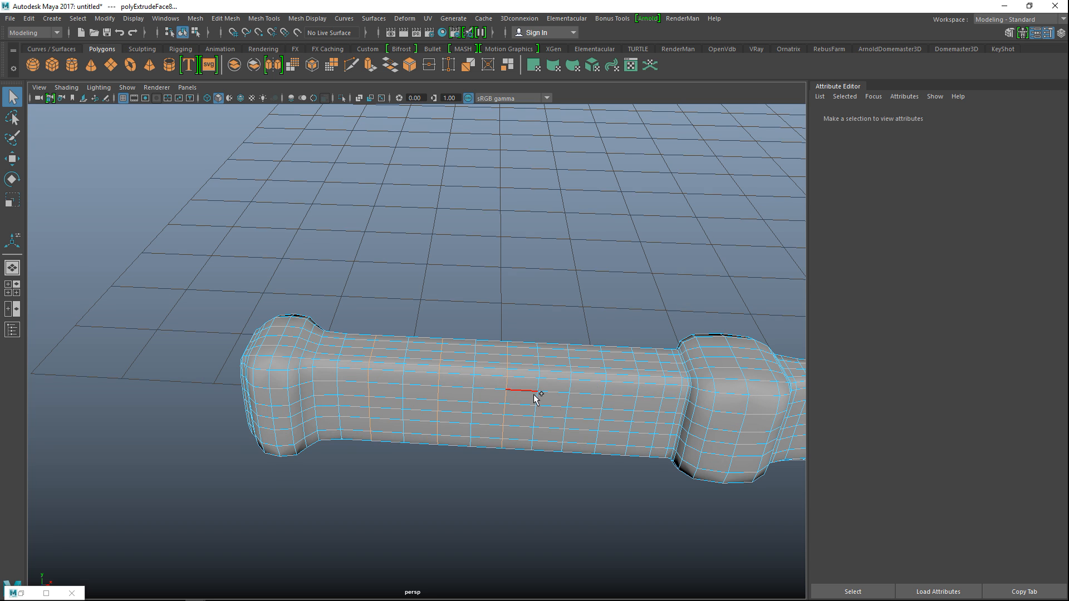
pyautogui.keyDown('shift'); pyautogui.doubleClick(571, 389); pyautogui.keyUp('shift')
pyautogui.keyDown('shift'); pyautogui.doubleClick(636, 389); pyautogui.keyUp('shift')
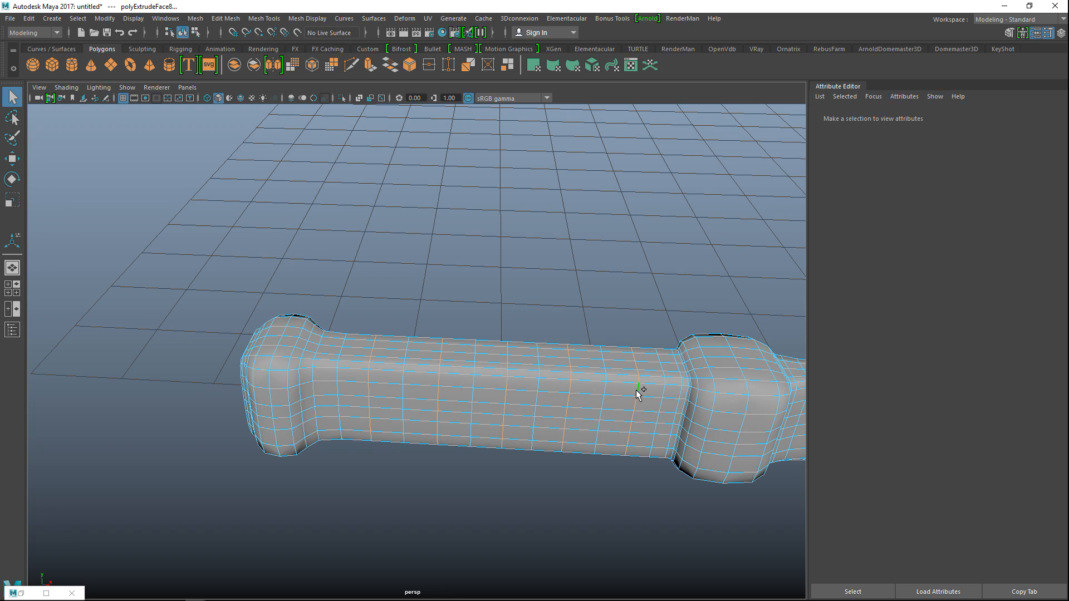
# Bevel the five selected grip edge loops with a fraction of 1
pyautogui.click(225, 18)
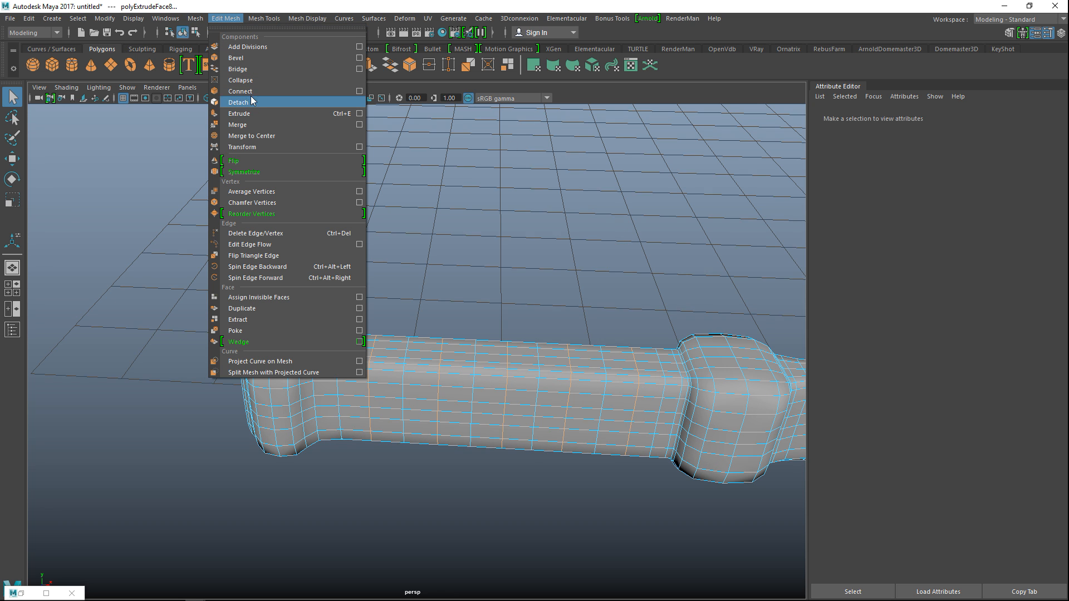
pyautogui.click(255, 57)
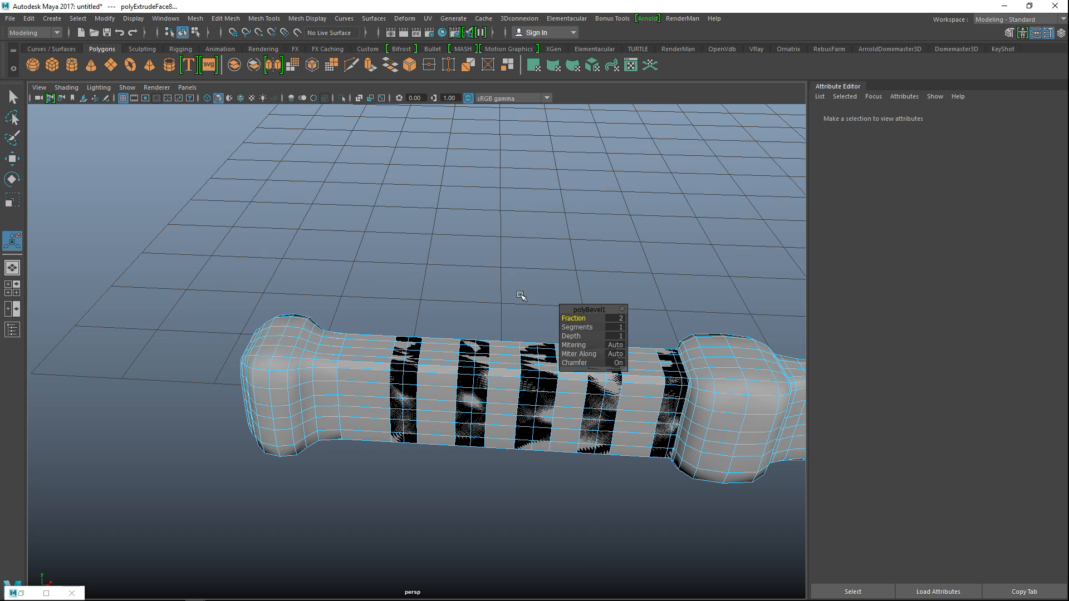
pyautogui.click(621, 319)
pyautogui.press('Return')
pyautogui.scroll(1, 451, 443)
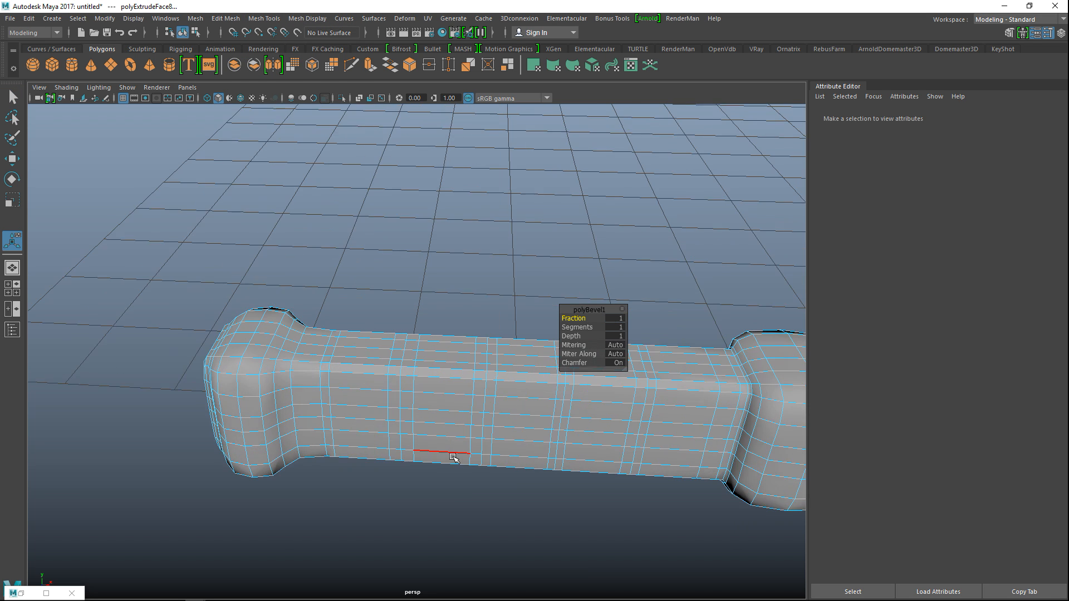
# Select the centre edge loop of each of the four middle bevelled bands on the grip and scale them outward into raised ridges
pyautogui.moveTo(398, 362); pyautogui.dragTo(411, 231, button='right')
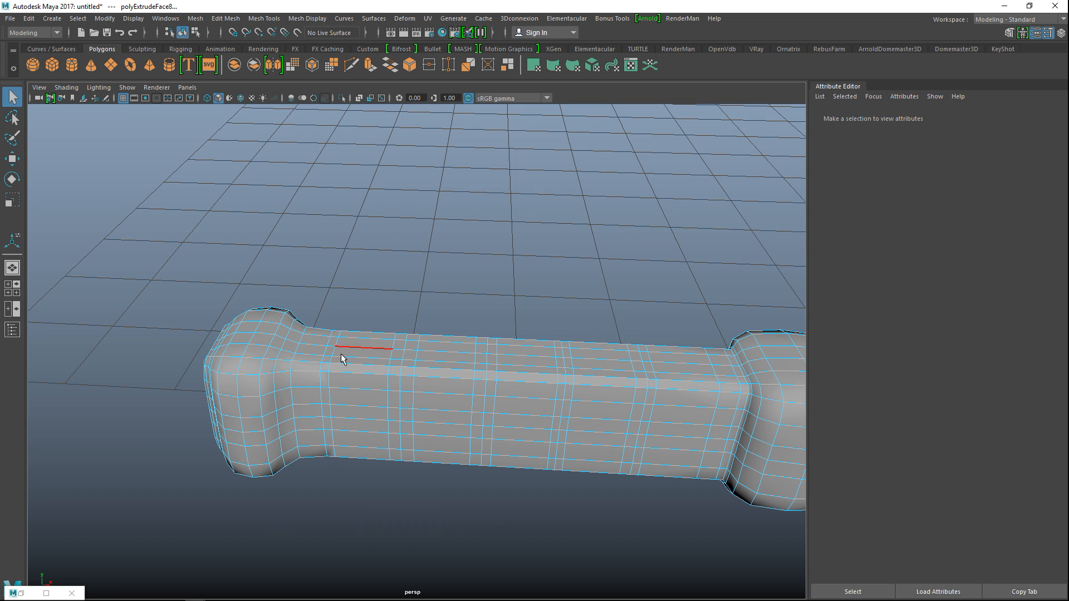
pyautogui.doubleClick(404, 354)
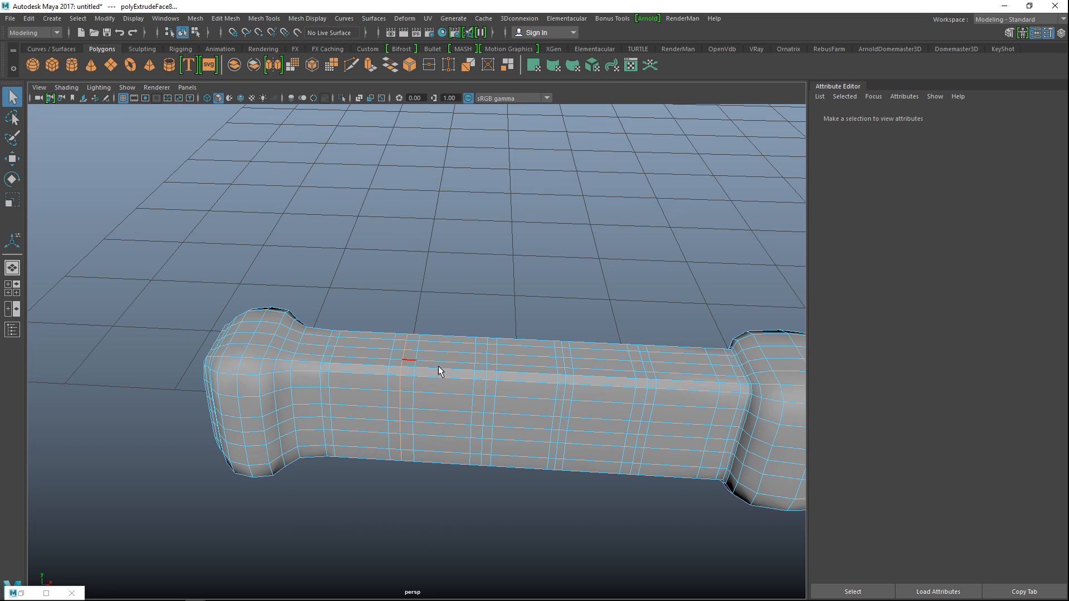
pyautogui.keyDown('shift'); pyautogui.doubleClick(486, 358); pyautogui.keyUp('shift')
pyautogui.keyDown('shift'); pyautogui.doubleClick(564, 363); pyautogui.keyUp('shift')
pyautogui.keyDown('shift'); pyautogui.doubleClick(646, 371); pyautogui.keyUp('shift')
pyautogui.press('r')
pyautogui.moveTo(518, 403); pyautogui.dragTo(563, 411)
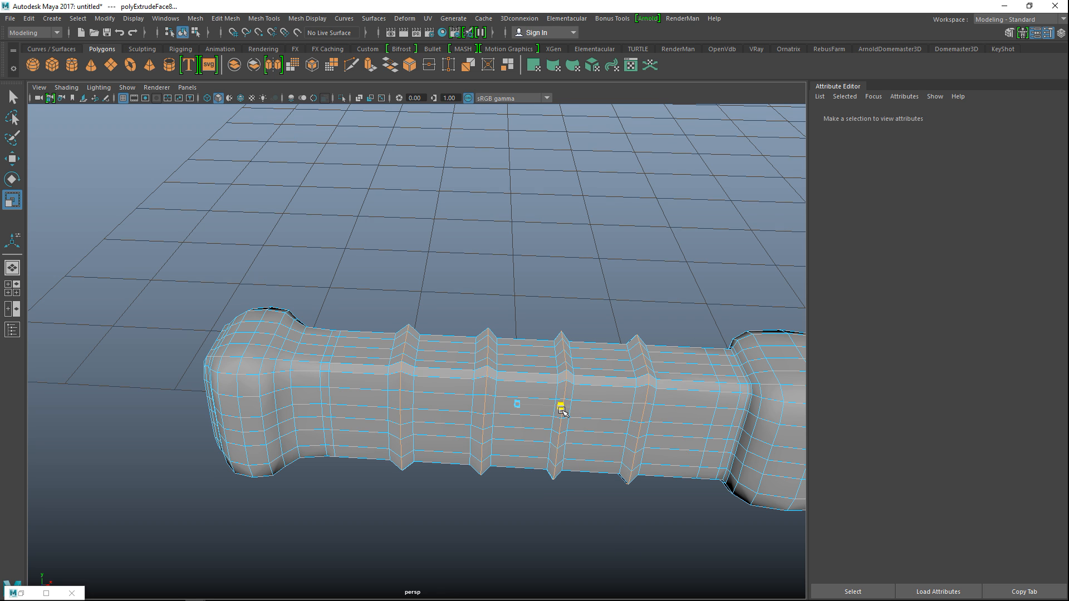
# Return the racket to object selection, turn on its smooth preview, and check the ridged grip and the whole racket
pyautogui.moveTo(520, 258); pyautogui.dragTo(583, 245, button='right')
pyautogui.press('3')
pyautogui.click(536, 301)
pyautogui.scroll(-3, 537, 334)
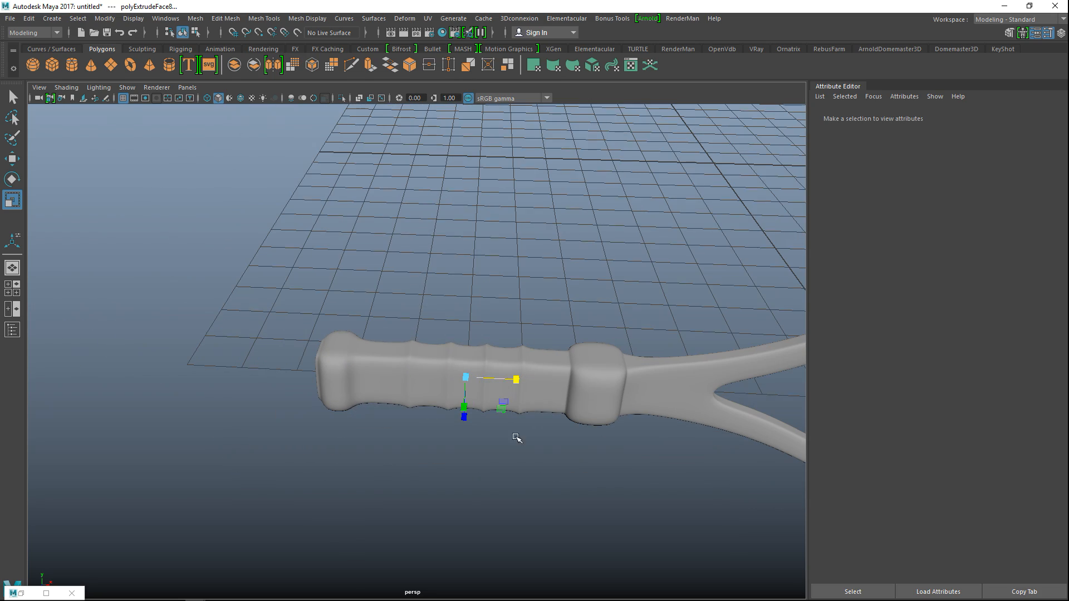
pyautogui.keyDown('alt'); pyautogui.moveTo(521, 463); pyautogui.dragTo(181, 405, button='middle'); pyautogui.keyUp('alt')
pyautogui.keyDown('alt'); pyautogui.moveTo(182, 406); pyautogui.dragTo(248, 397); pyautogui.keyUp('alt')
pyautogui.press('f')
pyautogui.keyDown('alt'); pyautogui.moveTo(401, 434); pyautogui.dragTo(412, 279); pyautogui.keyUp('alt')
# Combine the racket frame and all the strings into a single mesh and inspect it
pyautogui.moveTo(225, 208); pyautogui.dragTo(749, 573)
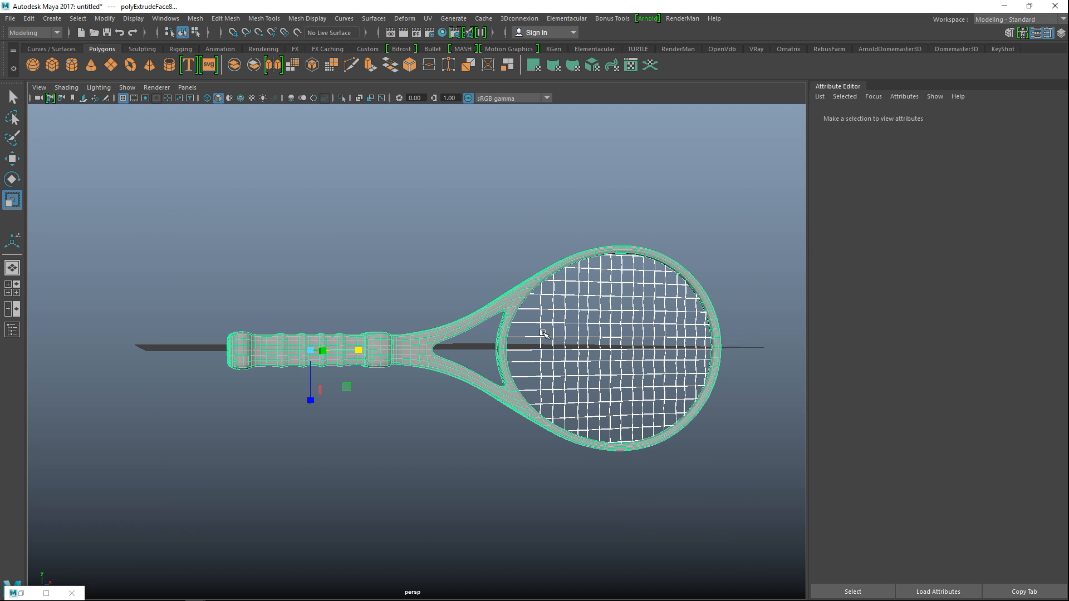
pyautogui.click(195, 18)
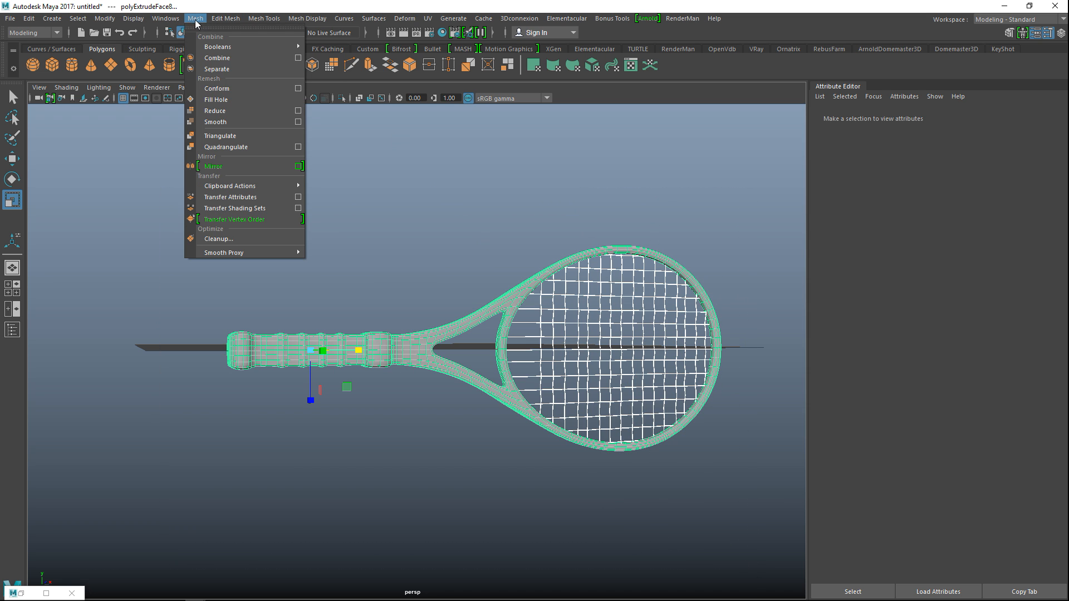
pyautogui.click(240, 61)
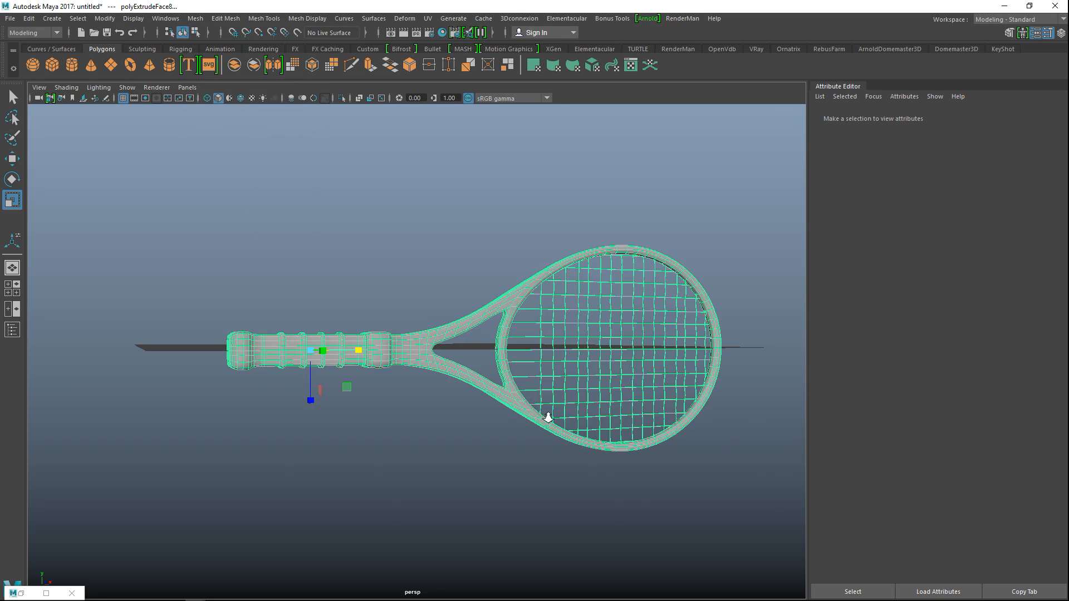
pyautogui.scroll(3, 557, 431)
pyautogui.scroll(1, 561, 439)
pyautogui.keyDown('alt'); pyautogui.moveTo(561, 440); pyautogui.dragTo(312, 410, button='middle'); pyautogui.keyUp('alt')
pyautogui.moveTo(297, 402)
pyautogui.keyDown('alt'); pyautogui.mouseDown()
pyautogui.moveTo(248, 417)
pyautogui.moveTo(210, 410)
pyautogui.moveTo(282, 400)
pyautogui.mouseUp(); pyautogui.keyUp('alt')
pyautogui.keyDown('alt'); pyautogui.moveTo(282, 401); pyautogui.dragTo(460, 399, button='middle'); pyautogui.keyUp('alt')
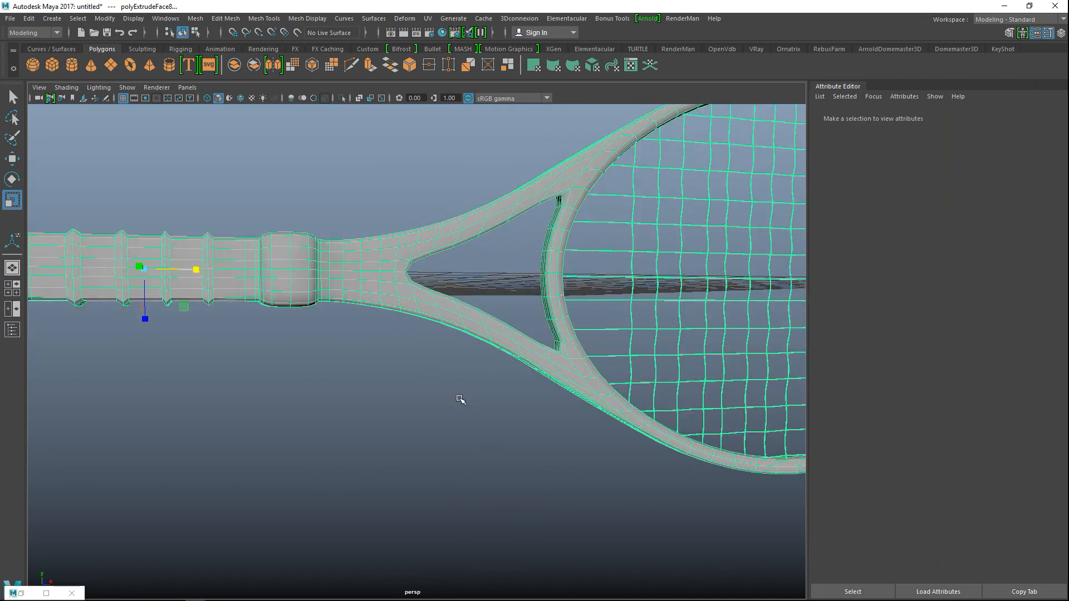
pyautogui.keyDown('alt'); pyautogui.moveTo(460, 400); pyautogui.dragTo(366, 425, button='right'); pyautogui.keyUp('alt')
pyautogui.keyDown('alt'); pyautogui.moveTo(366, 425); pyautogui.dragTo(382, 445); pyautogui.keyUp('alt')
pyautogui.keyDown('alt'); pyautogui.moveTo(382, 445); pyautogui.dragTo(342, 473, button='middle'); pyautogui.keyUp('alt')
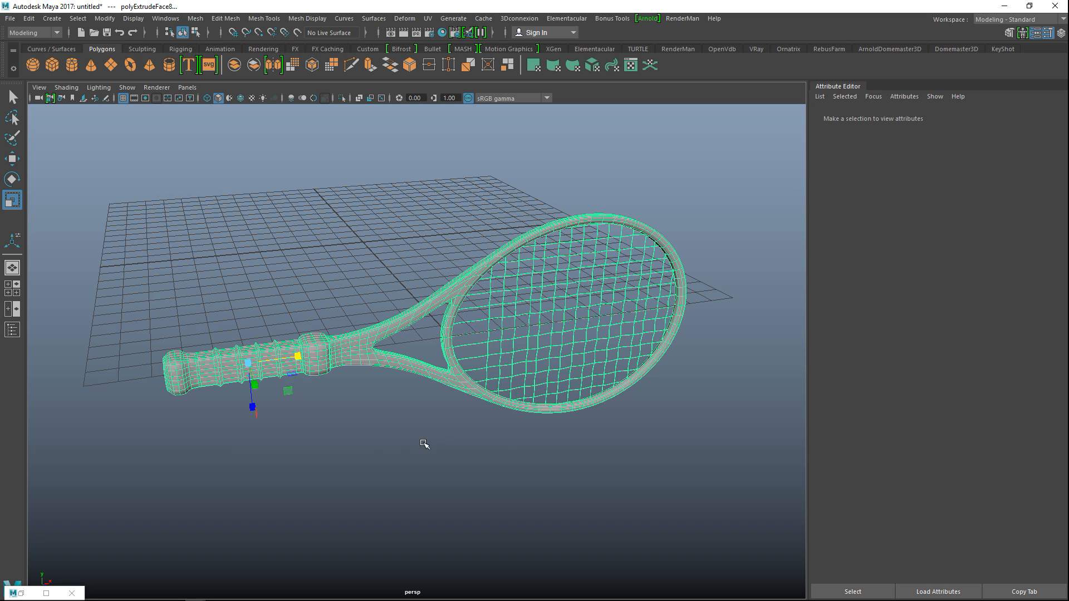
# Separate the combined racket mesh into its pieces and select all the strings, leaving out the frame
pyautogui.click(196, 18)
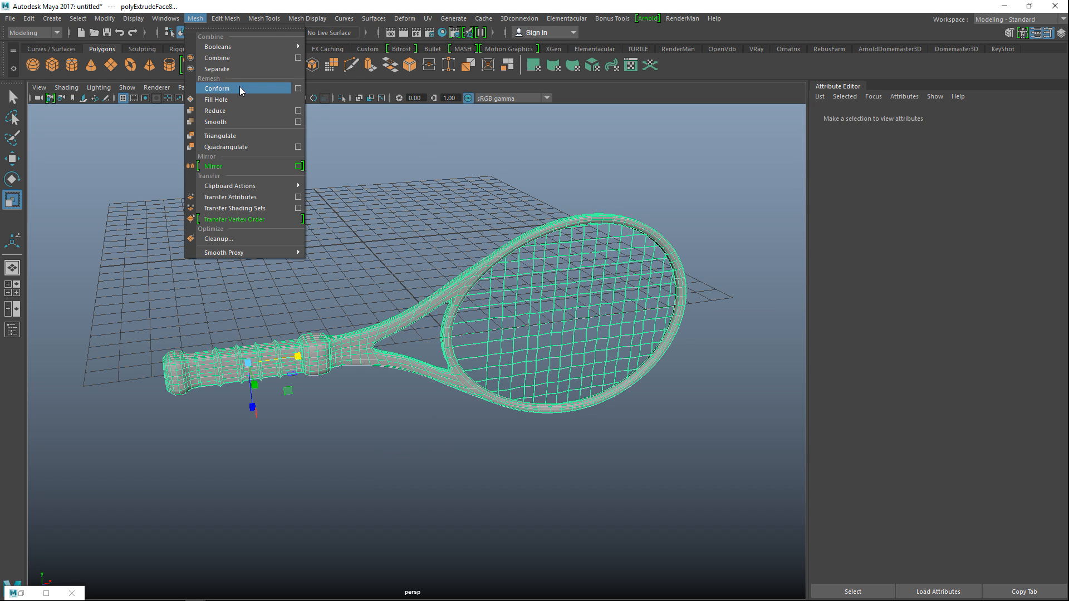
pyautogui.click(239, 69)
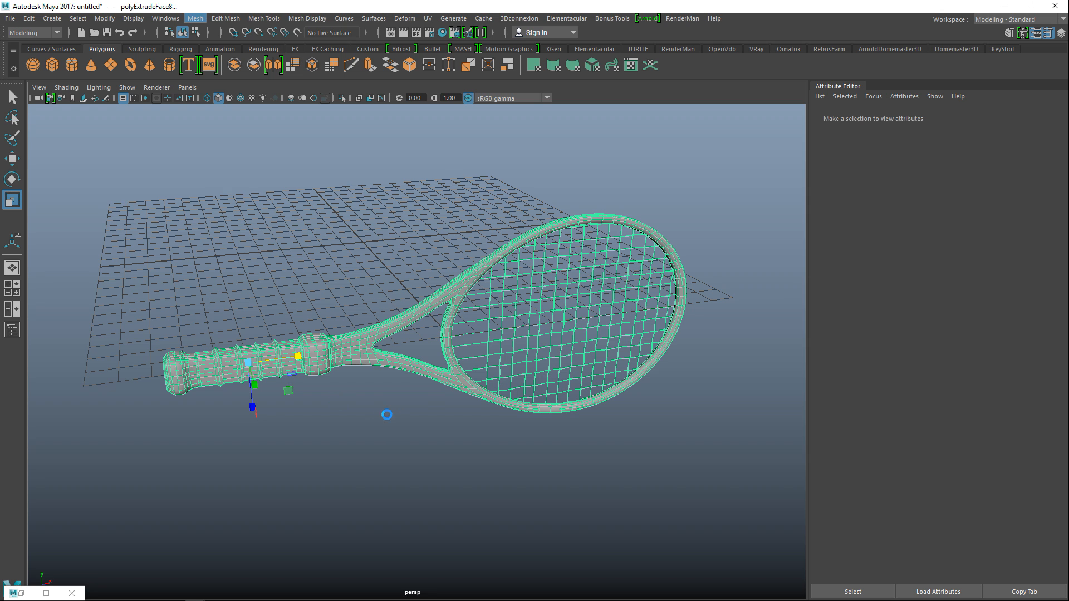
pyautogui.moveTo(121, 137); pyautogui.dragTo(672, 481)
pyautogui.moveTo(174, 161); pyautogui.dragTo(714, 553)
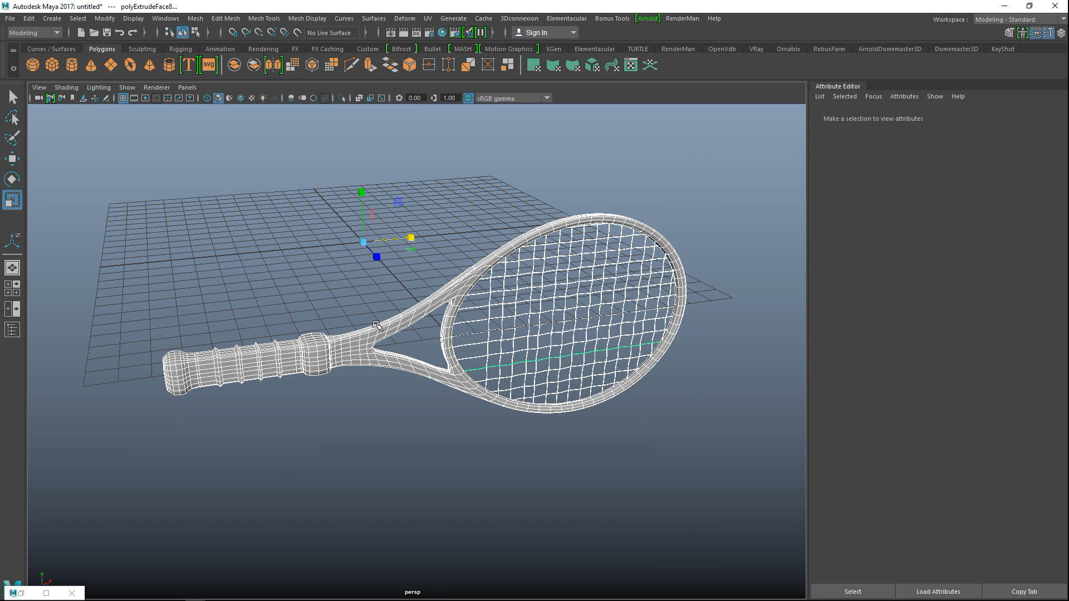
pyautogui.keyDown('shift'); pyautogui.click(372, 332); pyautogui.keyUp('shift')
# Assign a new Lambert material to the strings and set its color to red
pyautogui.moveTo(534, 258); pyautogui.dragTo(536, 543, button='right')
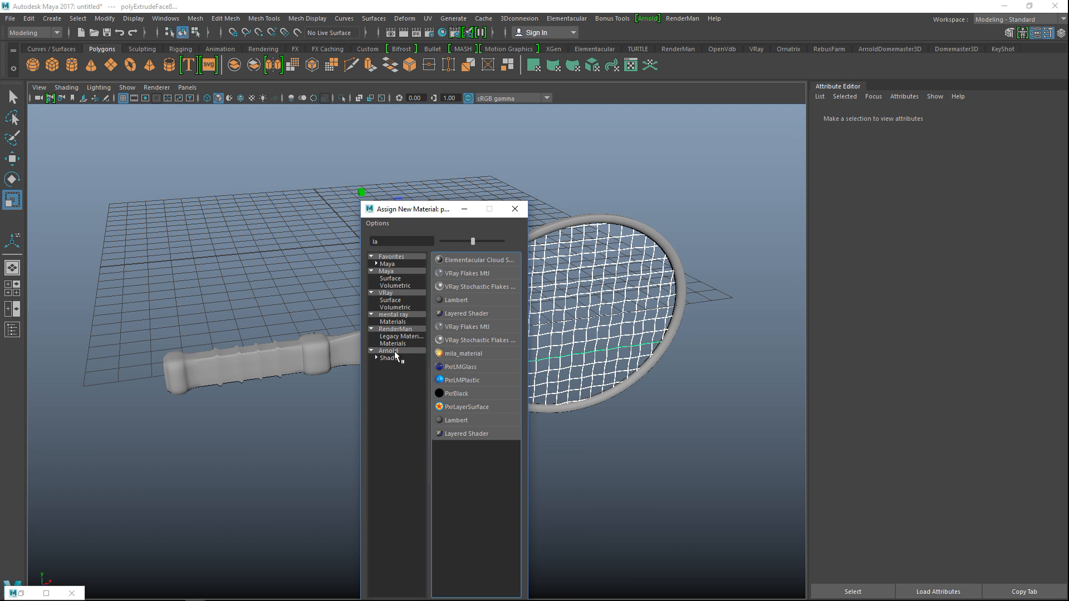
pyautogui.click(456, 301)
pyautogui.click(914, 240)
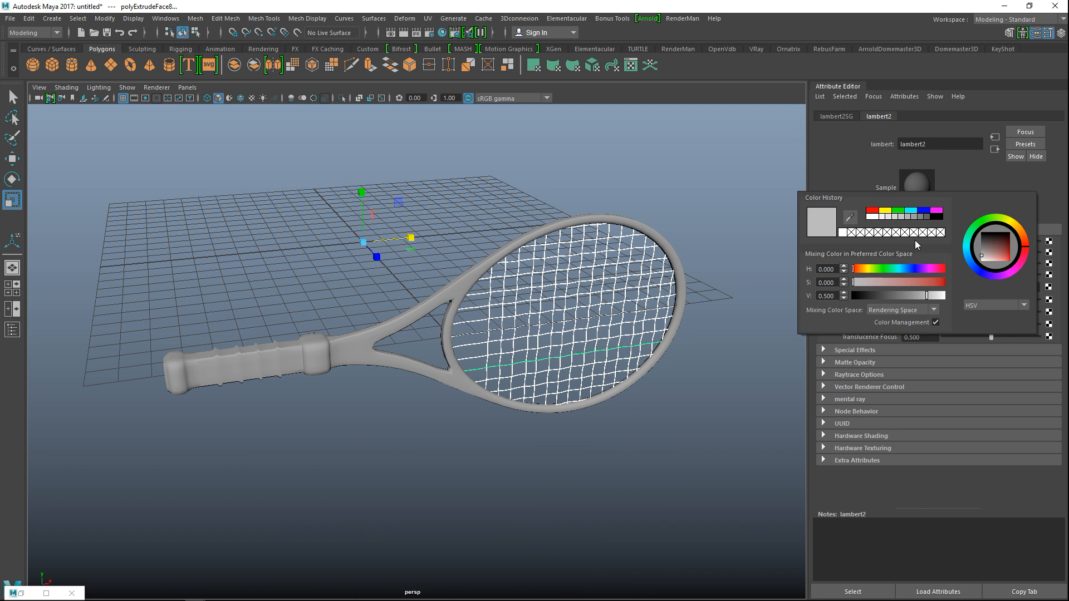
pyautogui.click(872, 211)
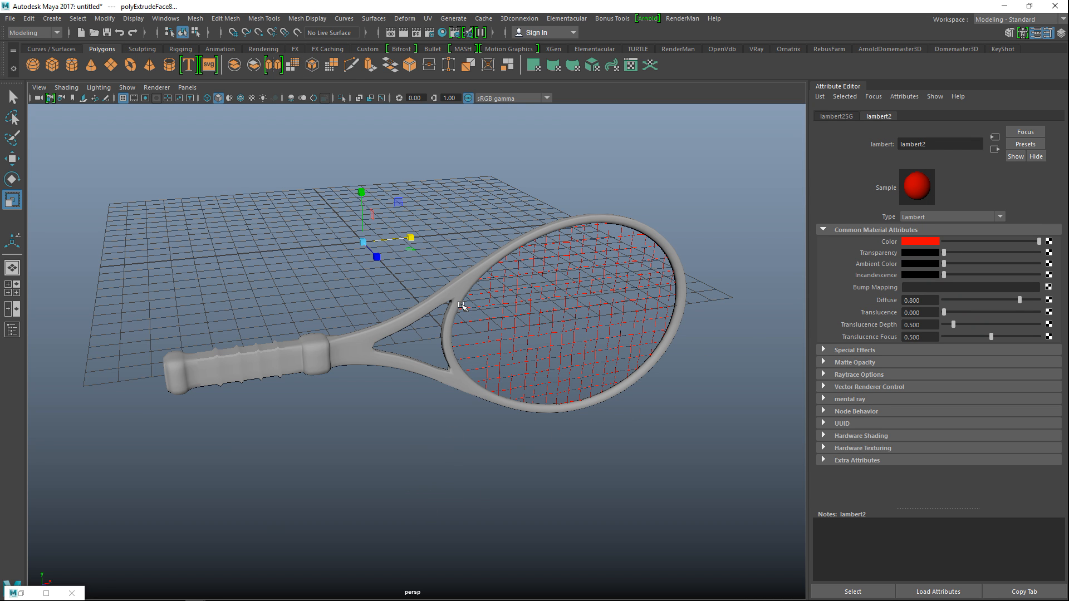
# Assign a new Lambert material to the racket frame and set its color to yellow
pyautogui.click(444, 291)
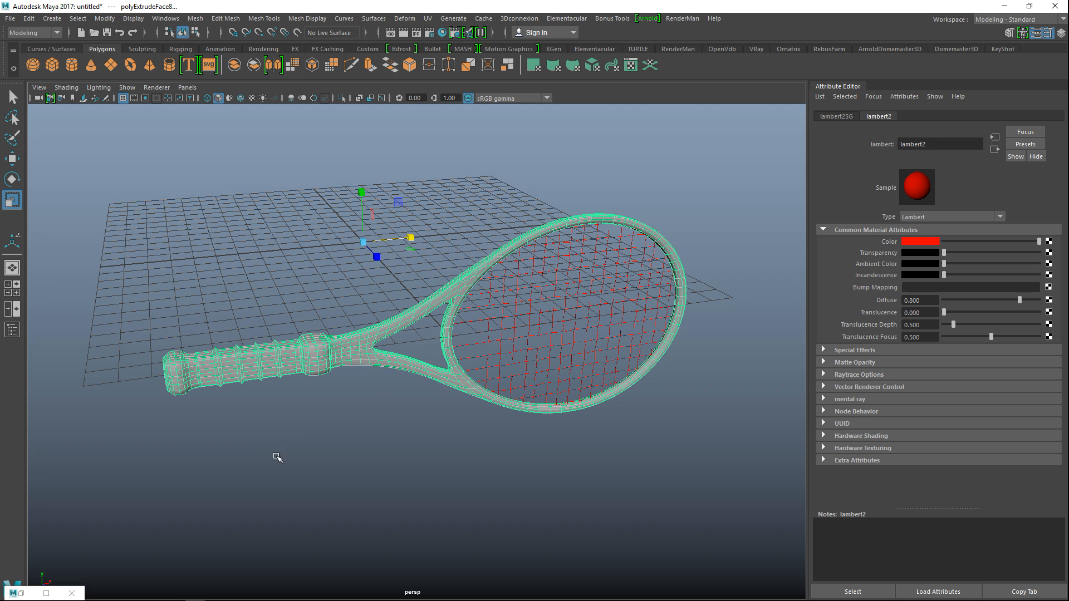
pyautogui.moveTo(357, 345); pyautogui.dragTo(379, 528, button='right')
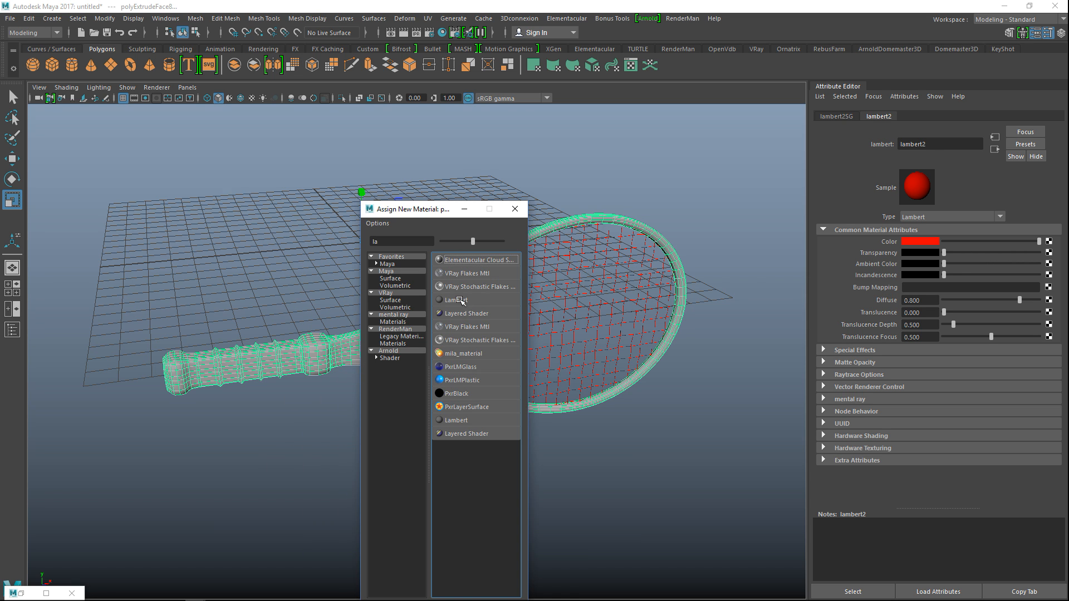
pyautogui.click(455, 300)
pyautogui.click(915, 243)
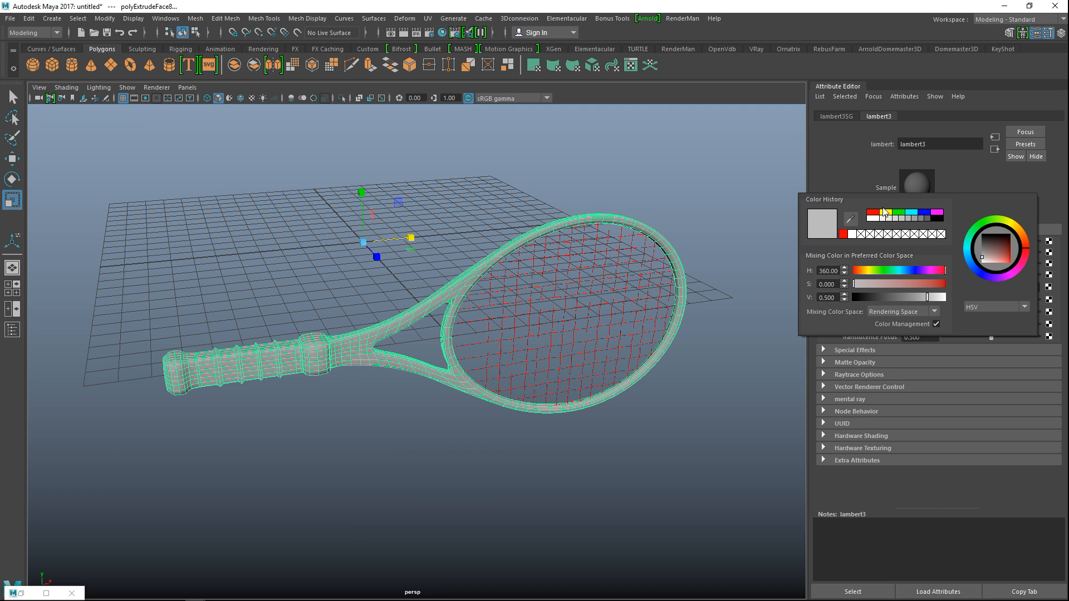
pyautogui.click(885, 212)
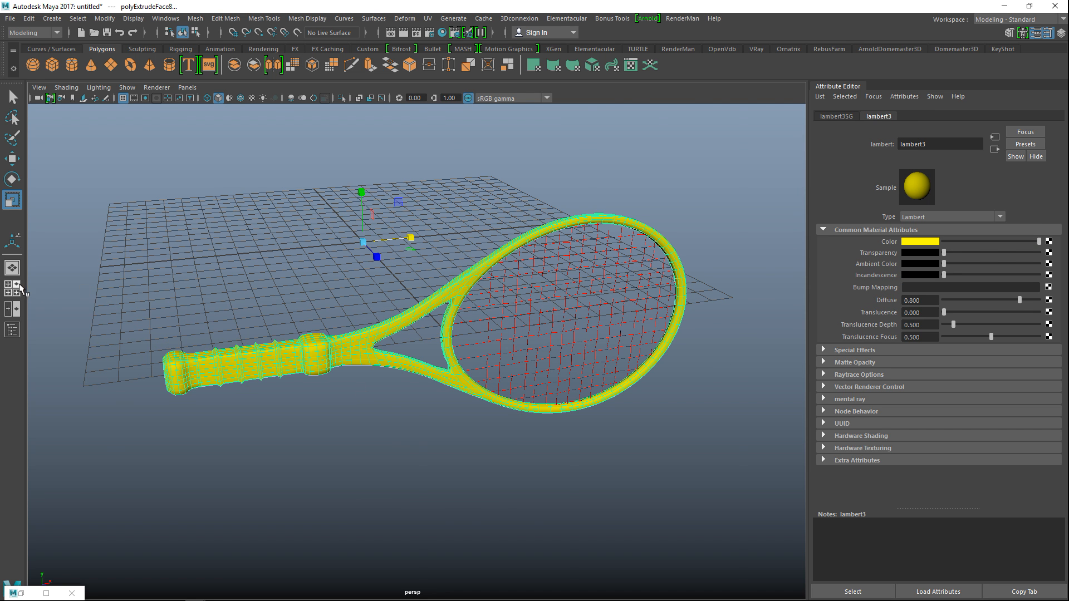
# In the front view, select all faces of the grip from the end cap through the collar, and return to the perspective view
pyautogui.click(13, 288)
pyautogui.press('space')
pyautogui.press('f')
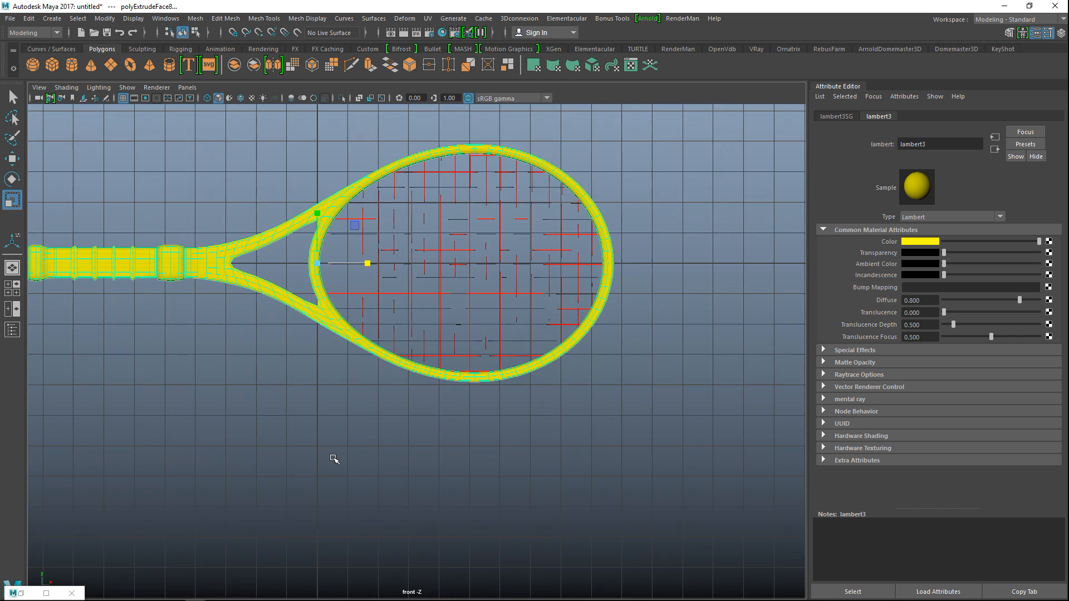
pyautogui.keyDown('alt'); pyautogui.moveTo(275, 441); pyautogui.dragTo(574, 476, button='middle'); pyautogui.keyUp('alt')
pyautogui.scroll(3, 574, 476)
pyautogui.moveTo(395, 251); pyautogui.dragTo(393, 284, button='right')
pyautogui.moveTo(156, 204); pyautogui.dragTo(526, 393)
pyautogui.press('a')
pyautogui.press('space')
pyautogui.press('space')
pyautogui.scroll(2, 445, 346)
# Display the racket in wireframe and refine the grip selection with the face loop where the collar meets the throat
pyautogui.press('4')
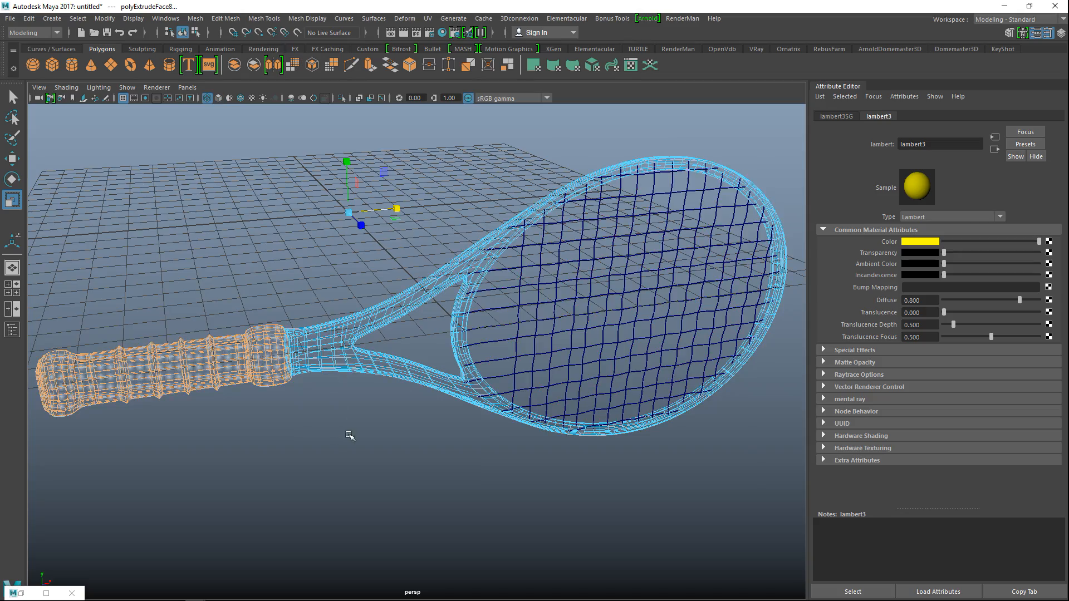
pyautogui.scroll(3, 351, 449)
pyautogui.keyDown('alt'); pyautogui.moveTo(332, 444); pyautogui.dragTo(289, 436); pyautogui.keyUp('alt')
pyautogui.keyDown('alt'); pyautogui.moveTo(289, 437); pyautogui.dragTo(491, 499, button='middle'); pyautogui.keyUp('alt')
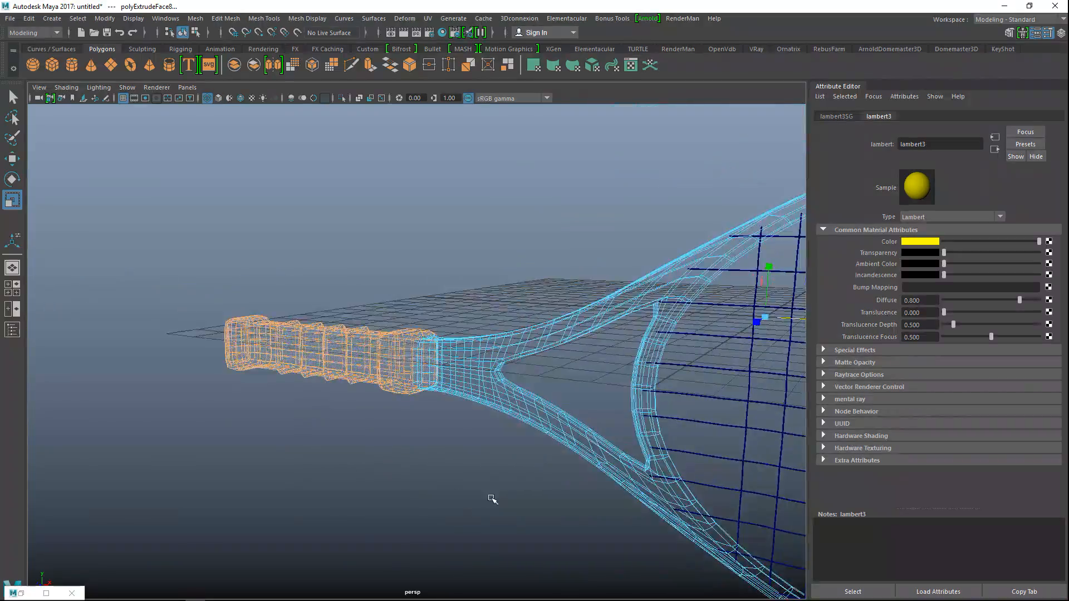
pyautogui.scroll(5, 494, 482)
pyautogui.keyDown('alt'); pyautogui.moveTo(436, 459); pyautogui.dragTo(532, 318); pyautogui.keyUp('alt')
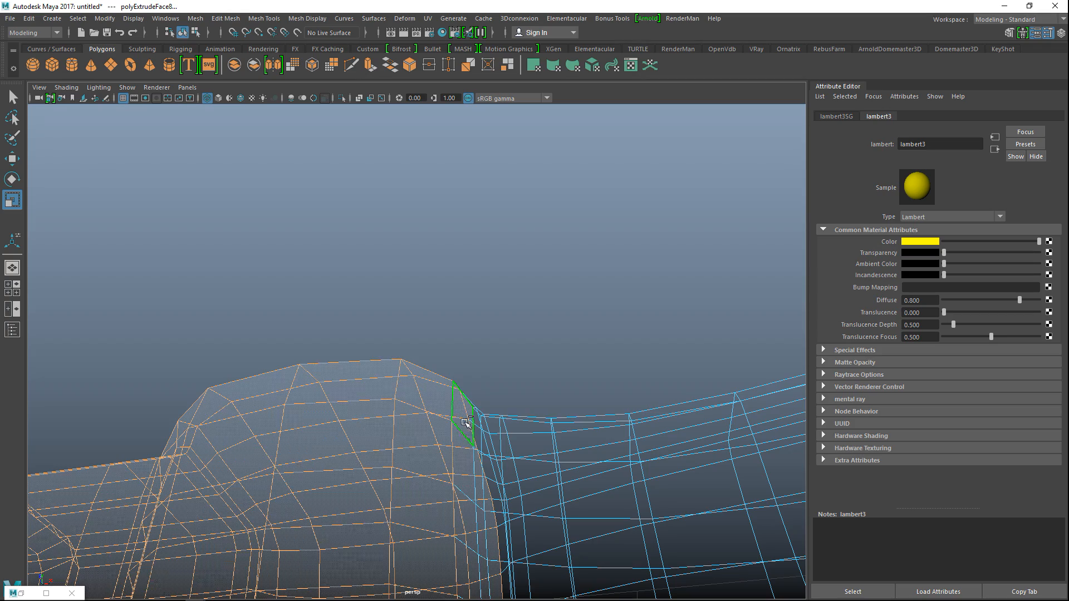
pyautogui.keyDown('shift'); pyautogui.doubleClick(471, 463); pyautogui.keyUp('shift')
pyautogui.keyDown('alt'); pyautogui.moveTo(471, 463); pyautogui.dragTo(468, 477); pyautogui.keyUp('alt')
pyautogui.scroll(-5, 469, 477)
pyautogui.scroll(-3, 468, 477)
pyautogui.keyDown('alt'); pyautogui.moveTo(482, 513); pyautogui.dragTo(332, 392); pyautogui.keyUp('alt')
# Assign a new Lambert material to the selected grip faces and set its color to cyan
pyautogui.moveTo(332, 392); pyautogui.dragTo(340, 545, button='right')
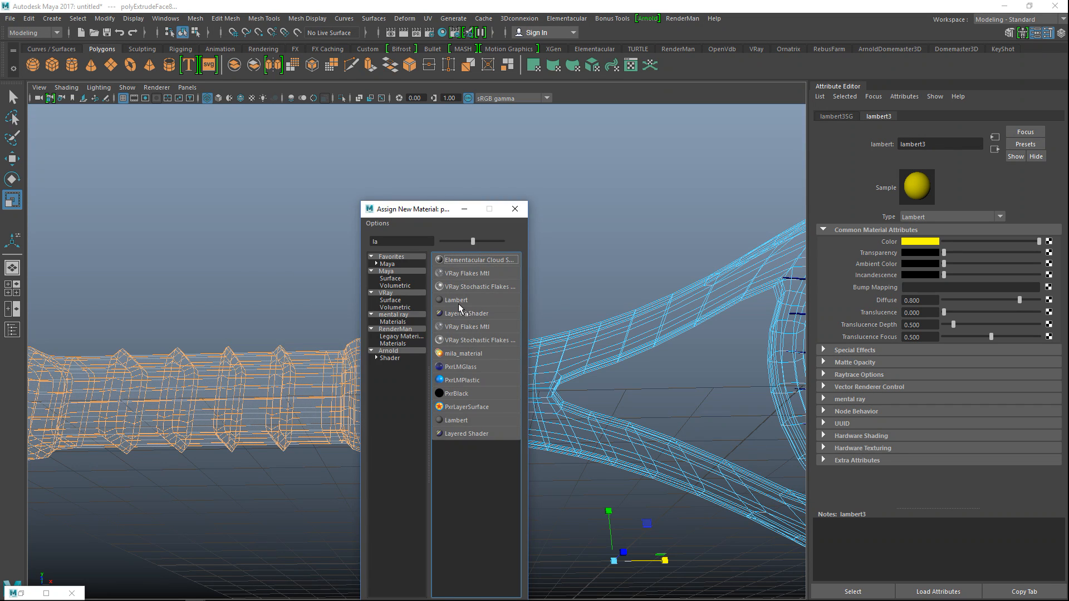
pyautogui.click(464, 302)
pyautogui.click(914, 233)
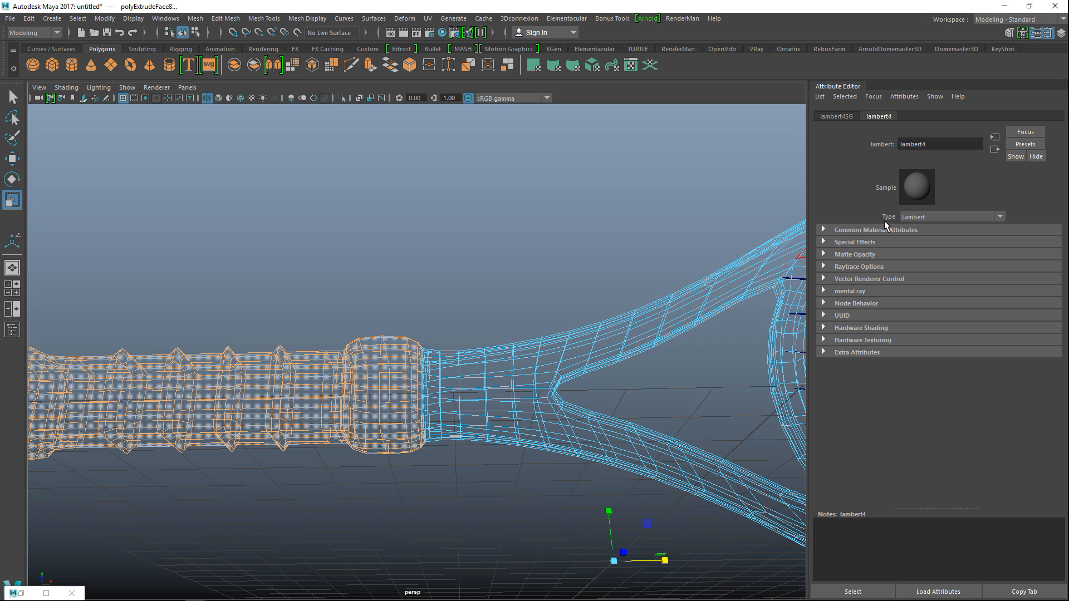
pyautogui.click(823, 230)
pyautogui.click(908, 241)
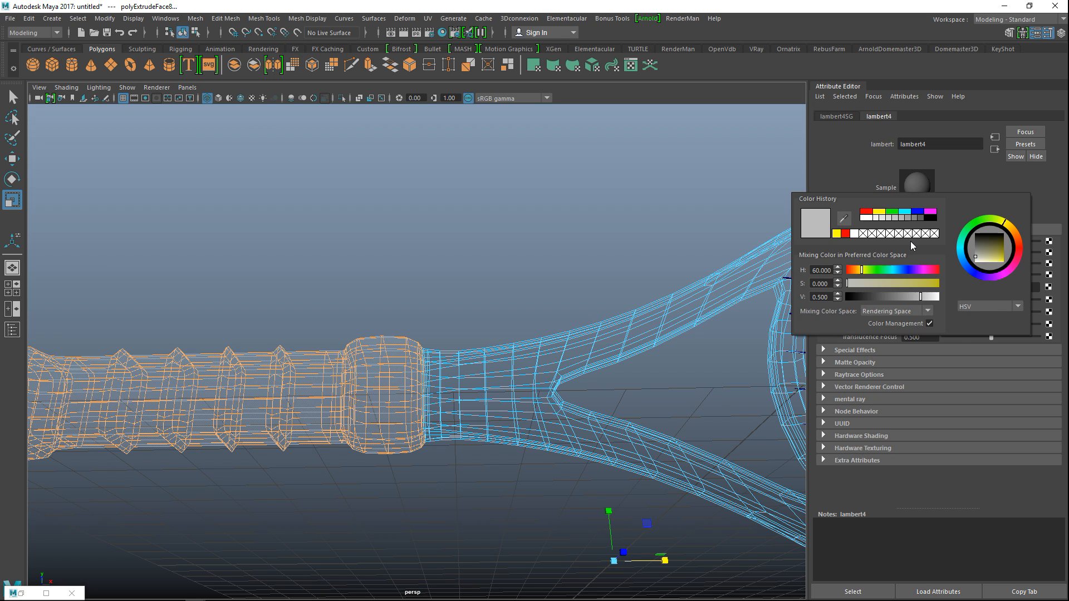
pyautogui.click(903, 212)
pyautogui.click(481, 175)
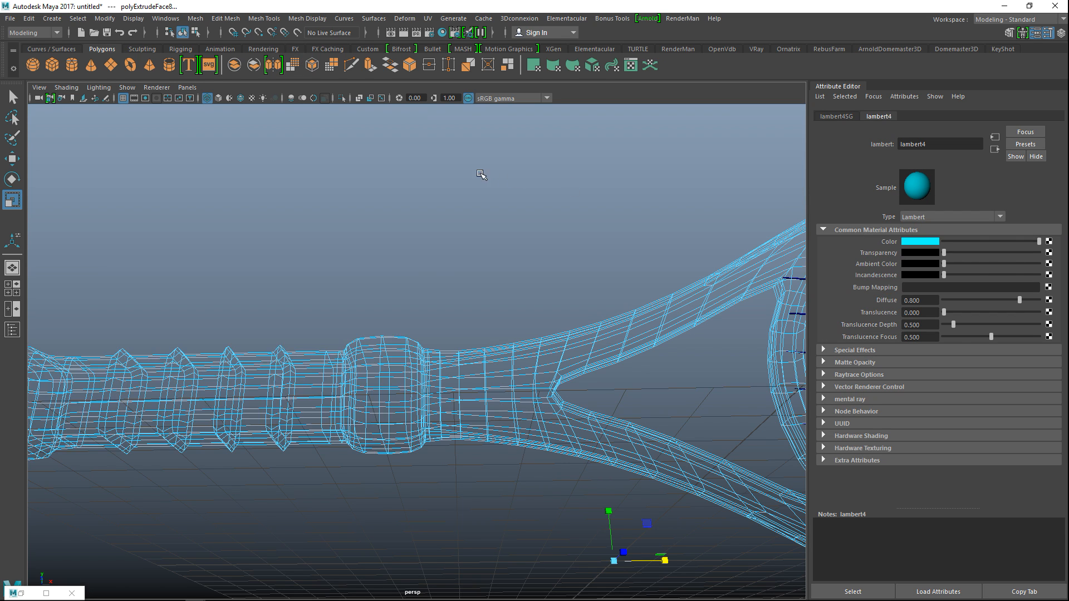
# Restore shaded display and object selection, and combine the frame and all the strings into one mesh
pyautogui.press('5')
pyautogui.scroll(-12, 378, 281)
pyautogui.moveTo(351, 341)
pyautogui.keyDown('alt'); pyautogui.mouseDown()
pyautogui.moveTo(362, 374)
pyautogui.moveTo(405, 415)
pyautogui.moveTo(494, 402)
pyautogui.moveTo(436, 395)
pyautogui.moveTo(426, 334)
pyautogui.mouseUp(); pyautogui.keyUp('alt')
pyautogui.moveTo(420, 260); pyautogui.dragTo(462, 240, button='right')
pyautogui.moveTo(356, 211); pyautogui.dragTo(487, 519)
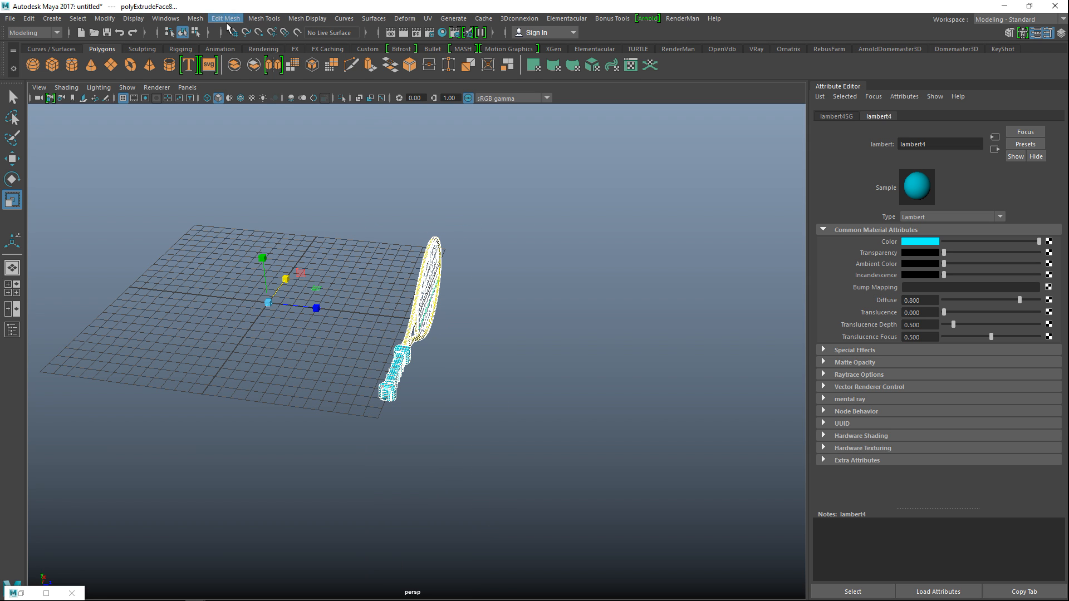
pyautogui.click(195, 19)
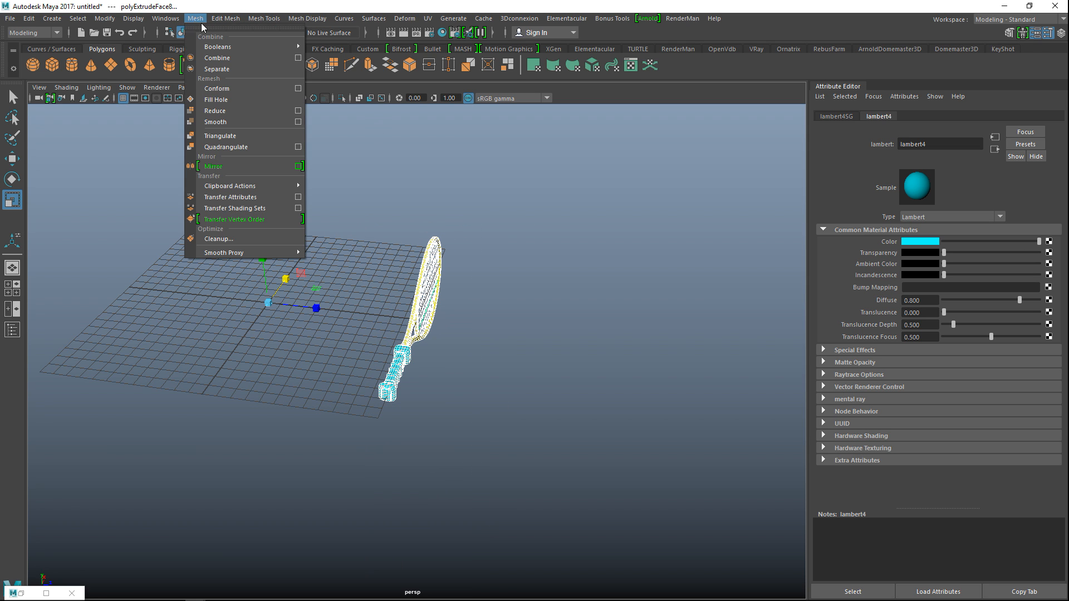
pyautogui.click(236, 58)
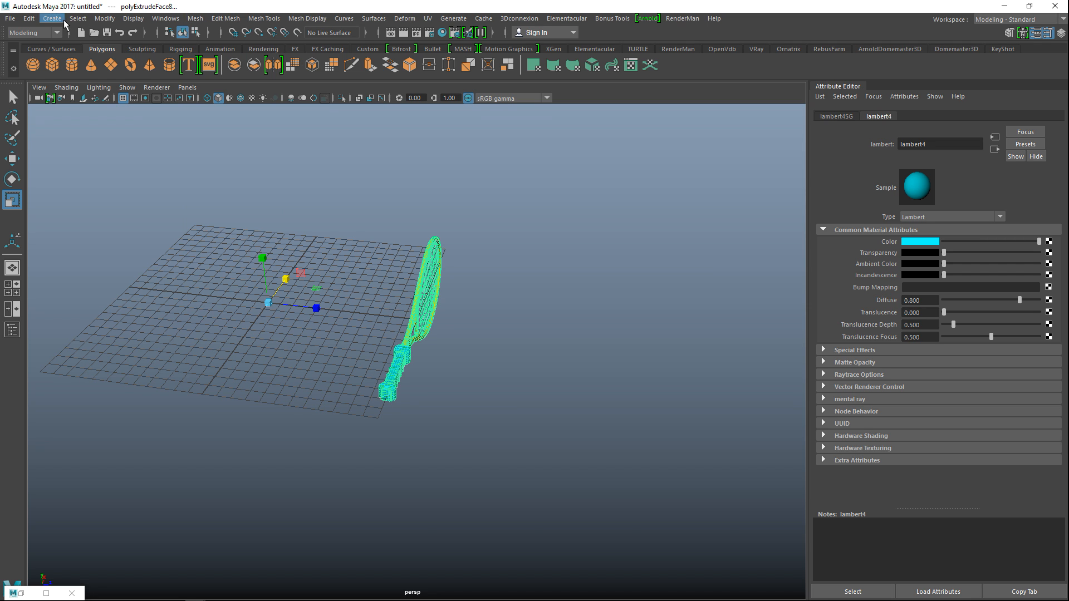
# Center the pivot of the combined racket and check its placement with the Move tool
pyautogui.click(105, 18)
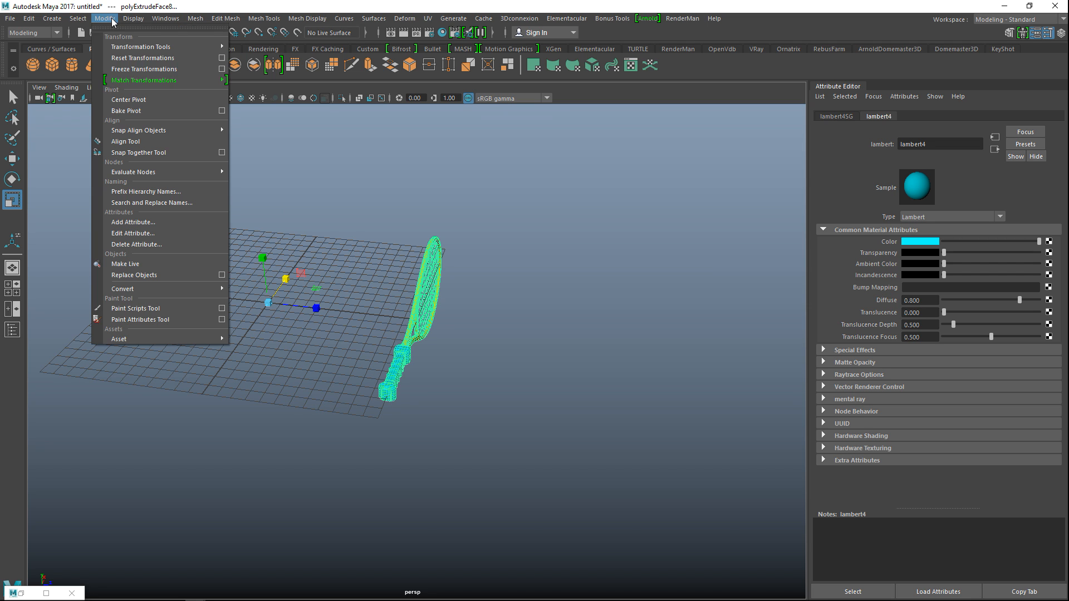
pyautogui.click(152, 99)
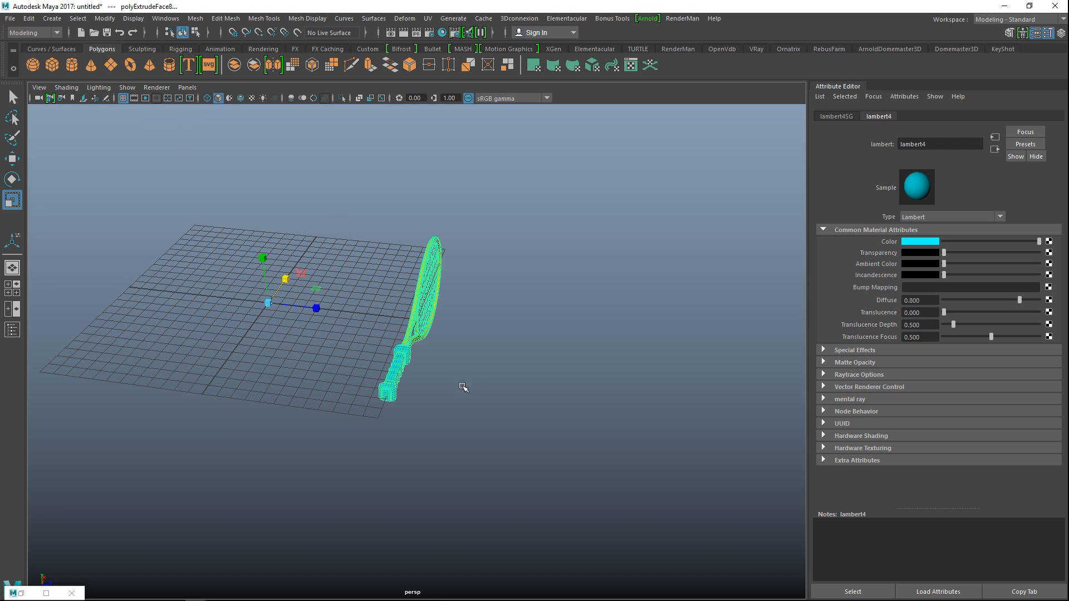
pyautogui.press('e')
pyautogui.press('w')
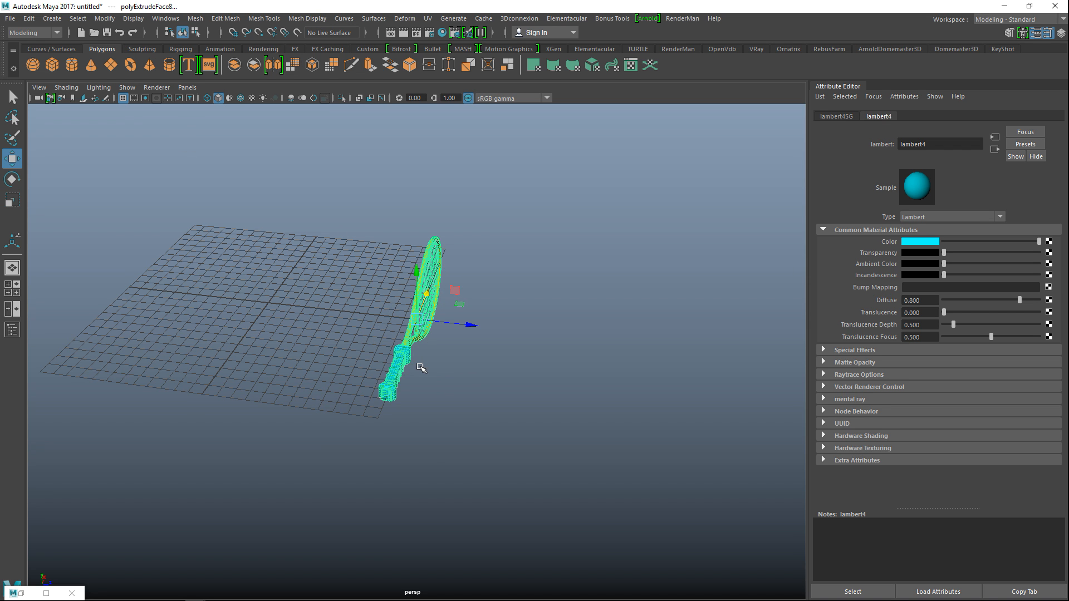
pyautogui.moveTo(492, 382)
pyautogui.keyDown('alt'); pyautogui.mouseDown()
pyautogui.moveTo(450, 357)
pyautogui.moveTo(486, 371)
pyautogui.mouseUp(); pyautogui.keyUp('alt')
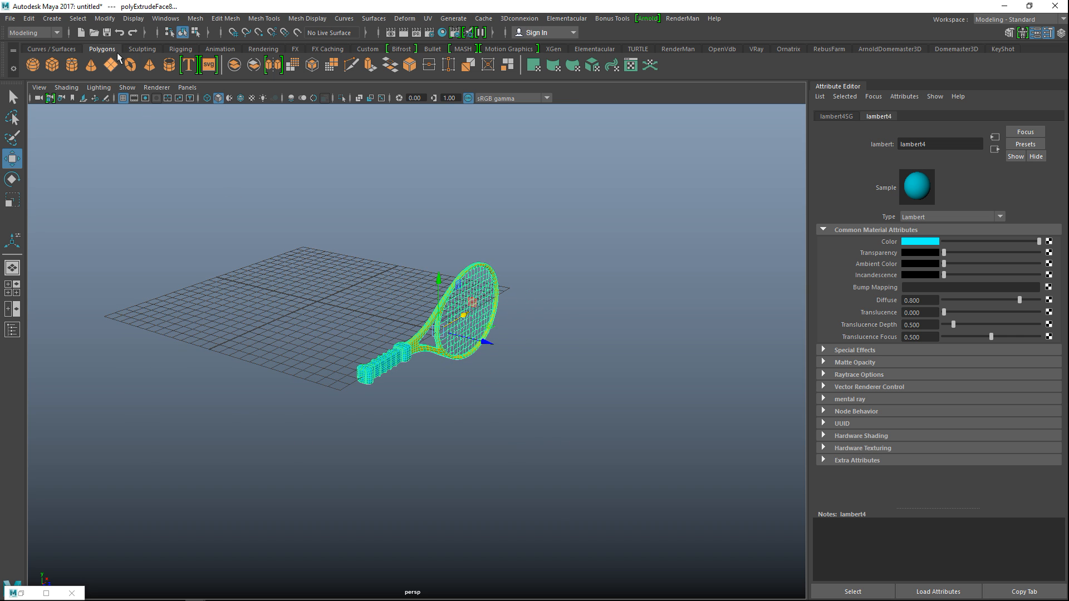
# Delete the construction history of the combined racket mesh
pyautogui.click(29, 19)
pyautogui.moveTo(100, 150)
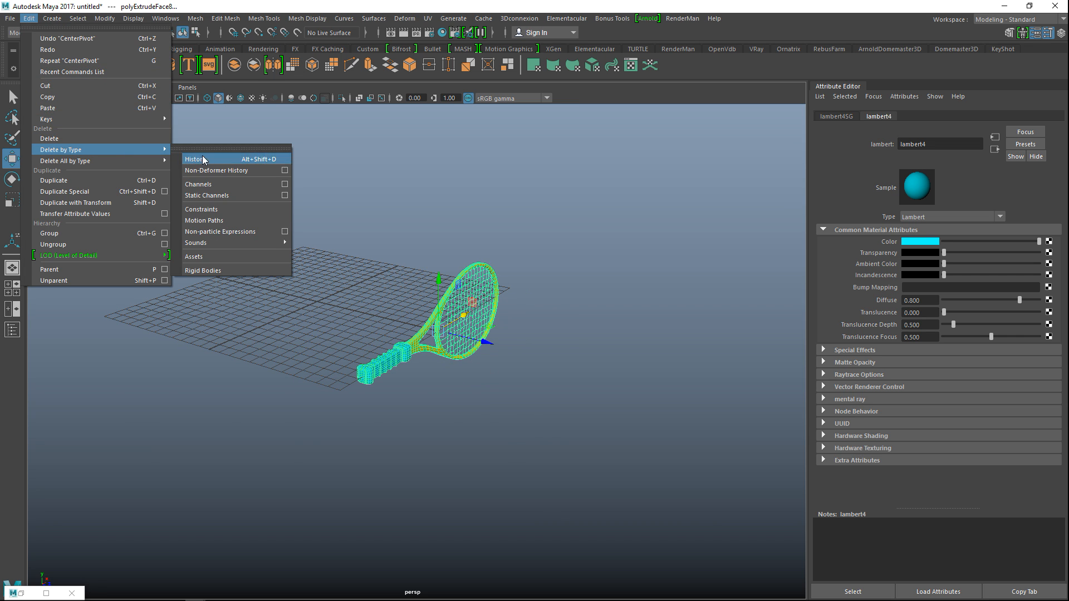
pyautogui.click(195, 159)
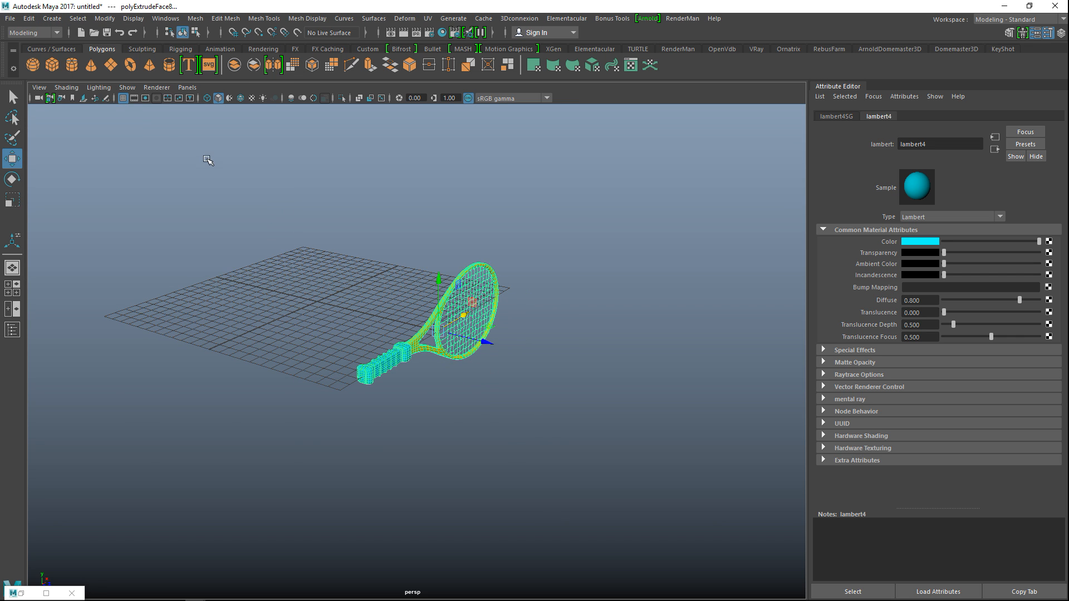
# Export the selected racket to the Desktop as an FBX file named RacketFBX
pyautogui.click(14, 19)
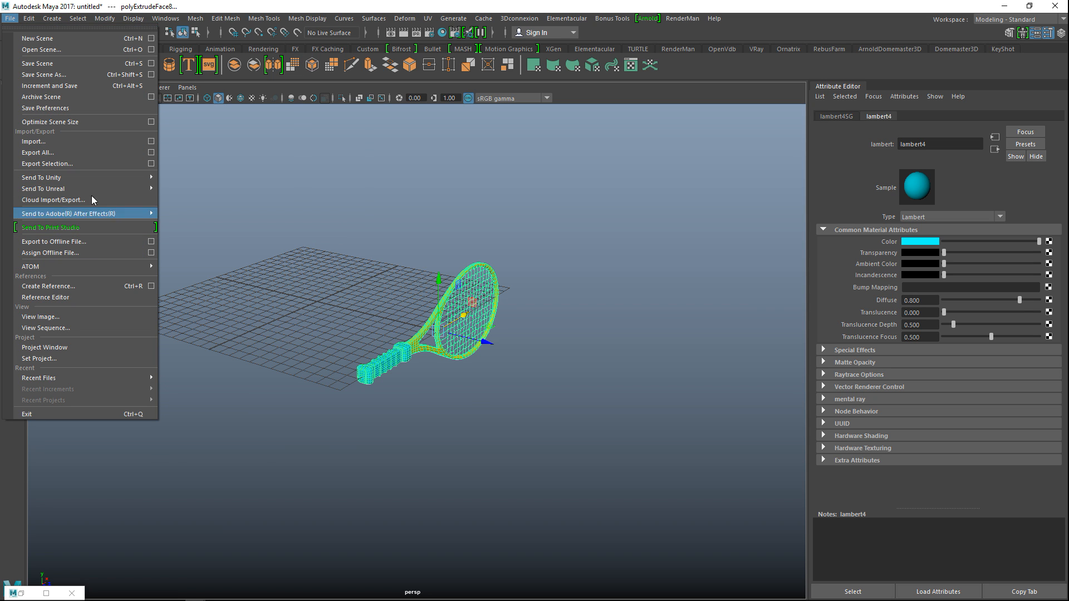
pyautogui.click(151, 164)
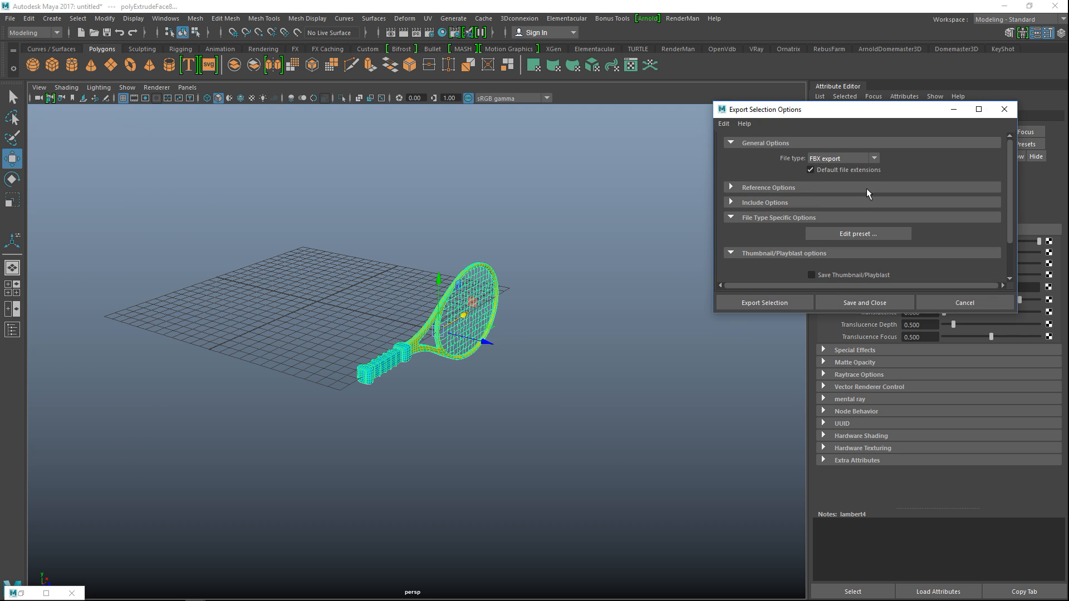
pyautogui.click(779, 302)
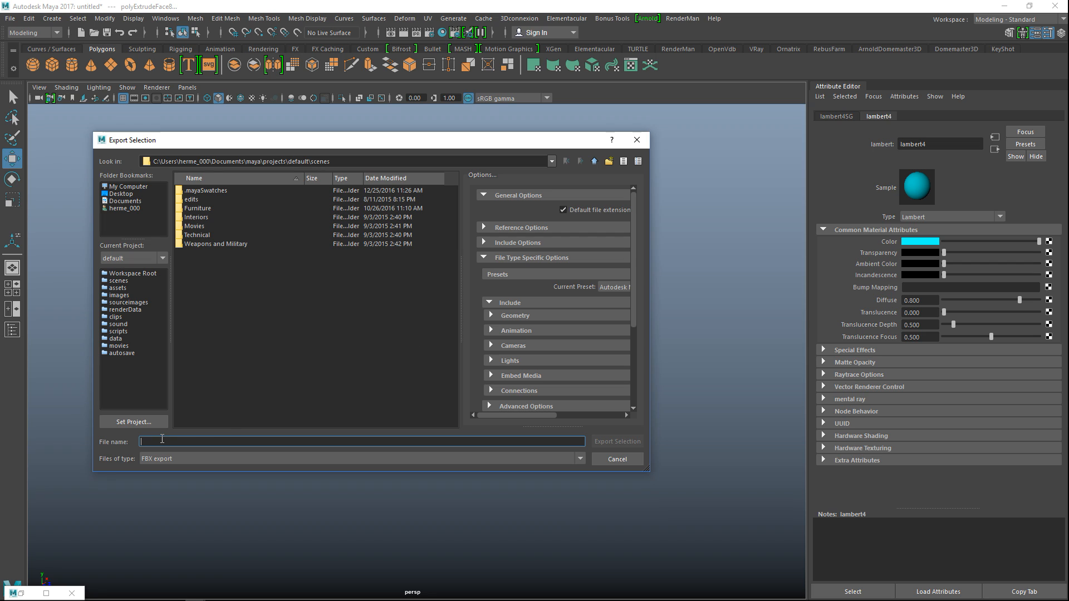
pyautogui.write('Ra')
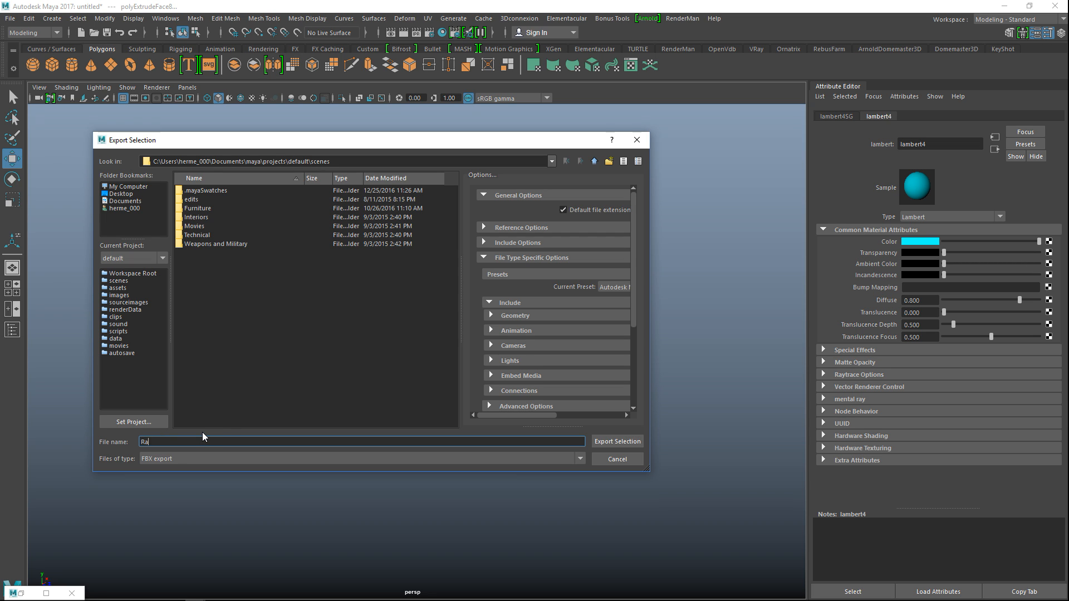
pyautogui.write('cketFBX')
pyautogui.click(124, 194)
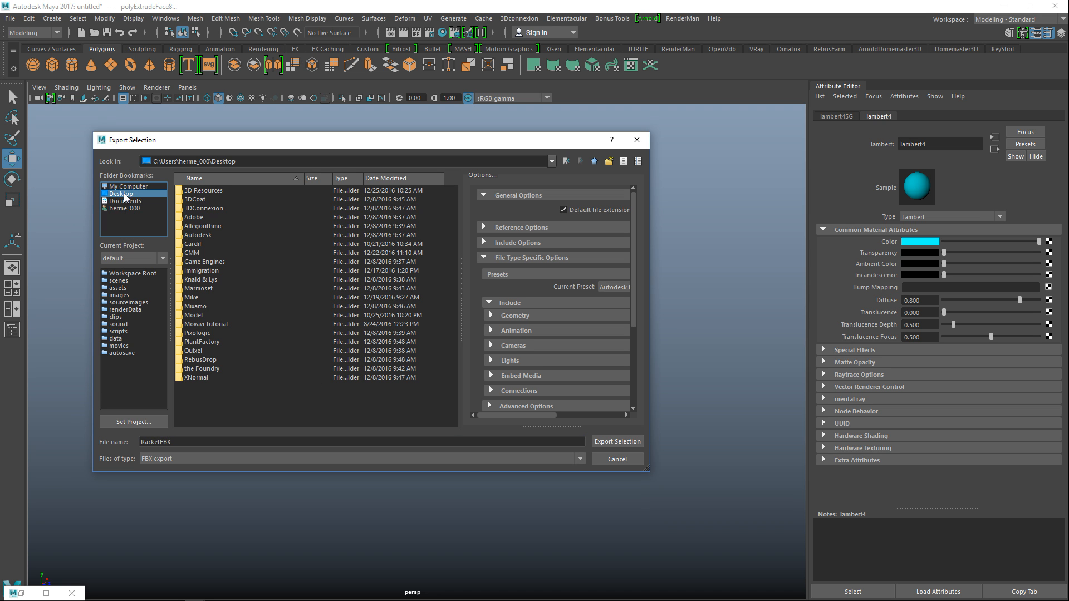
pyautogui.click(615, 441)
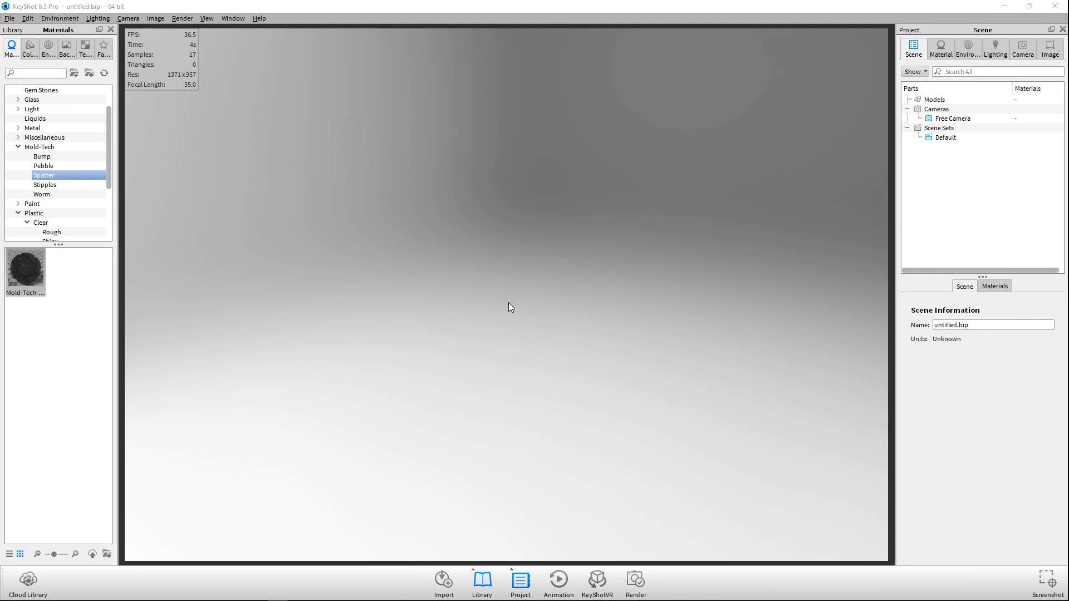
# Switch to KeyShot and import RacketFBX from the Desktop, with geometry centered, snapped to ground and Y as up orientation
pyautogui.click(10, 18)
pyautogui.click(40, 41)
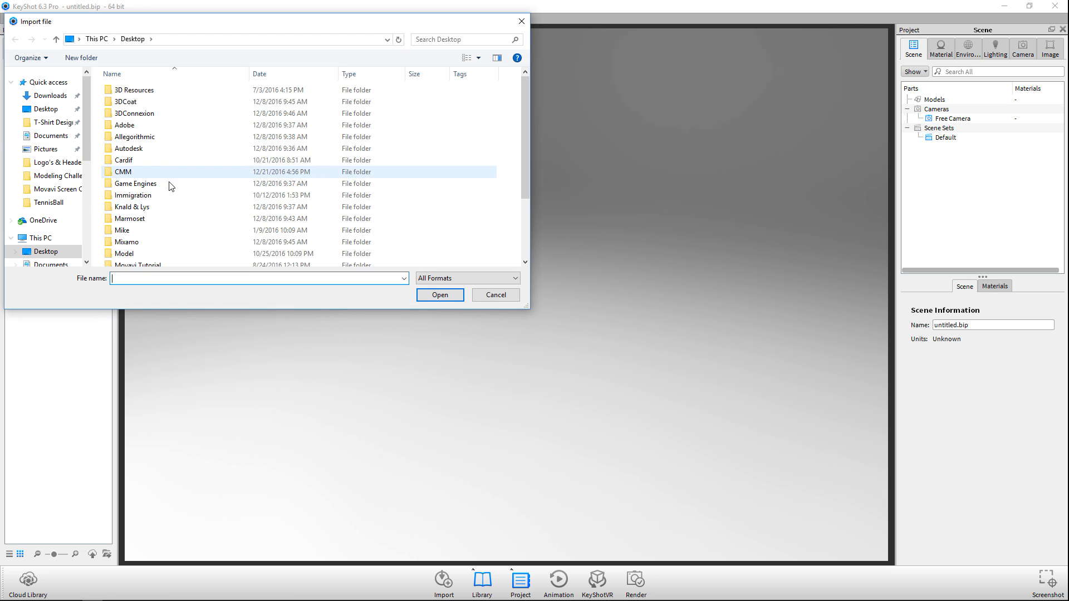
pyautogui.scroll(-2, 327, 222)
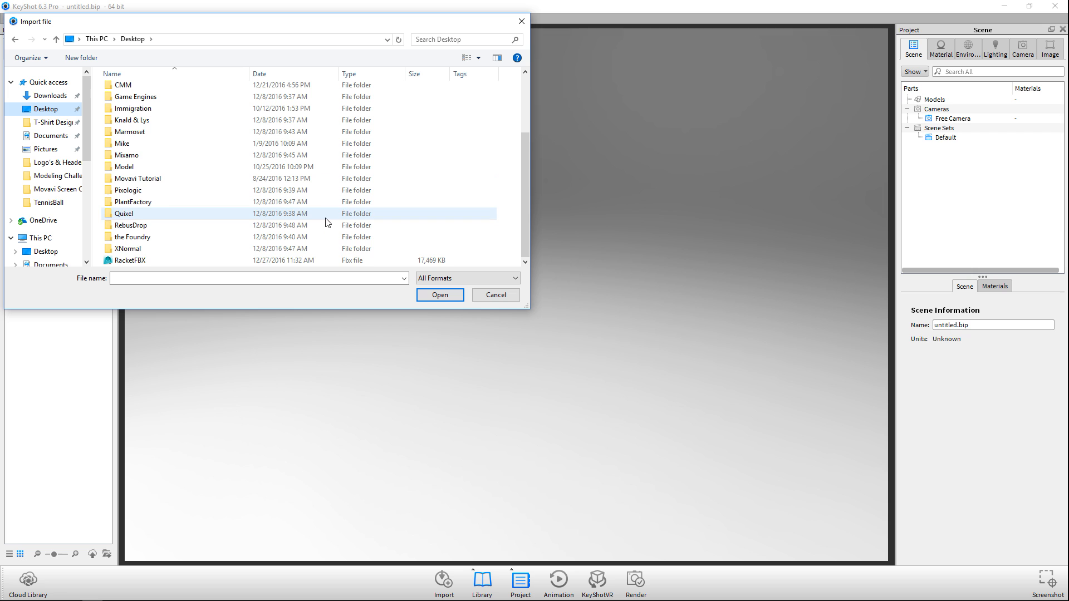
pyautogui.click(134, 260)
pyautogui.click(438, 295)
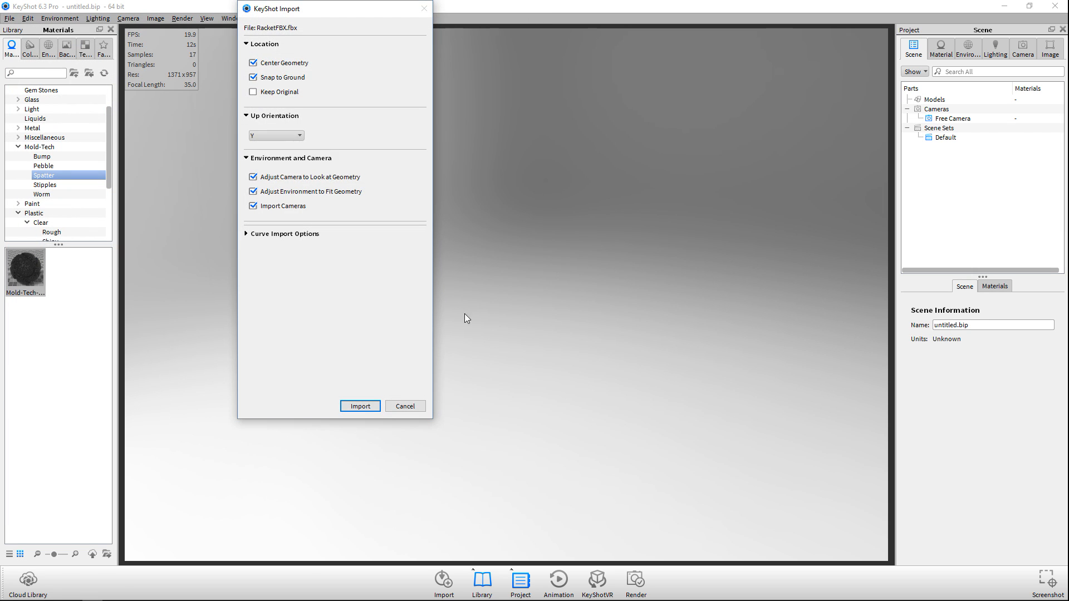
pyautogui.click(361, 406)
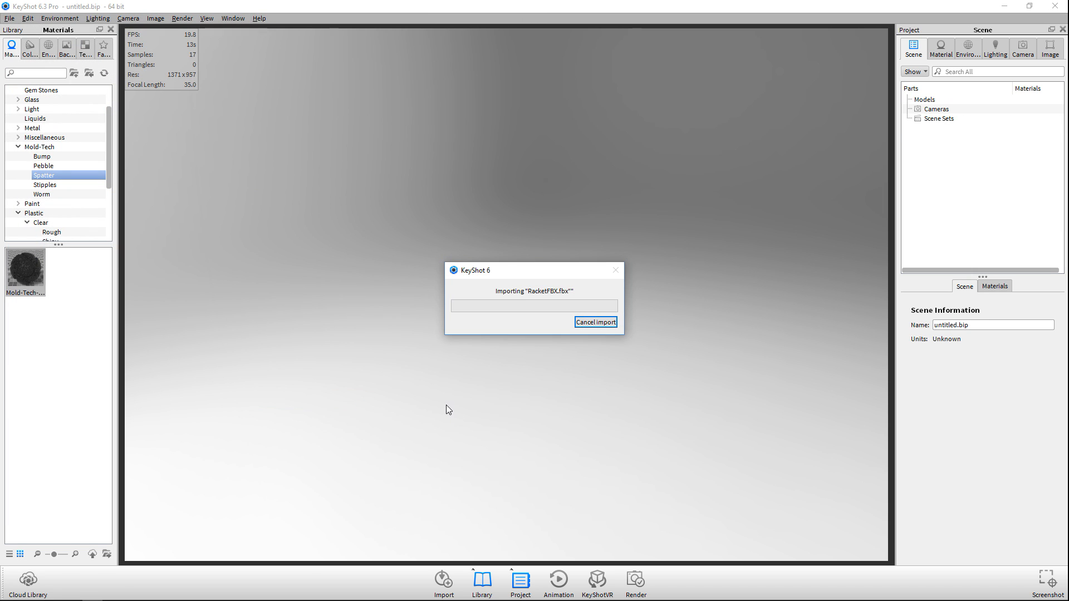
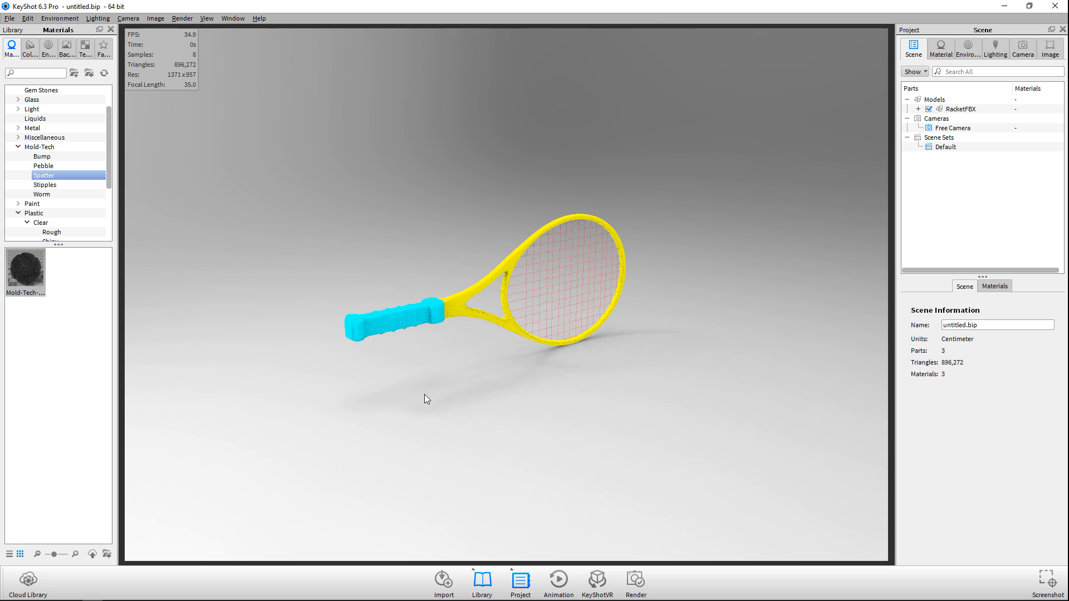
# Apply the Mold-Tech-8017 library material to the racket's grip and inspect its texture up close
pyautogui.scroll(3, 426, 398)
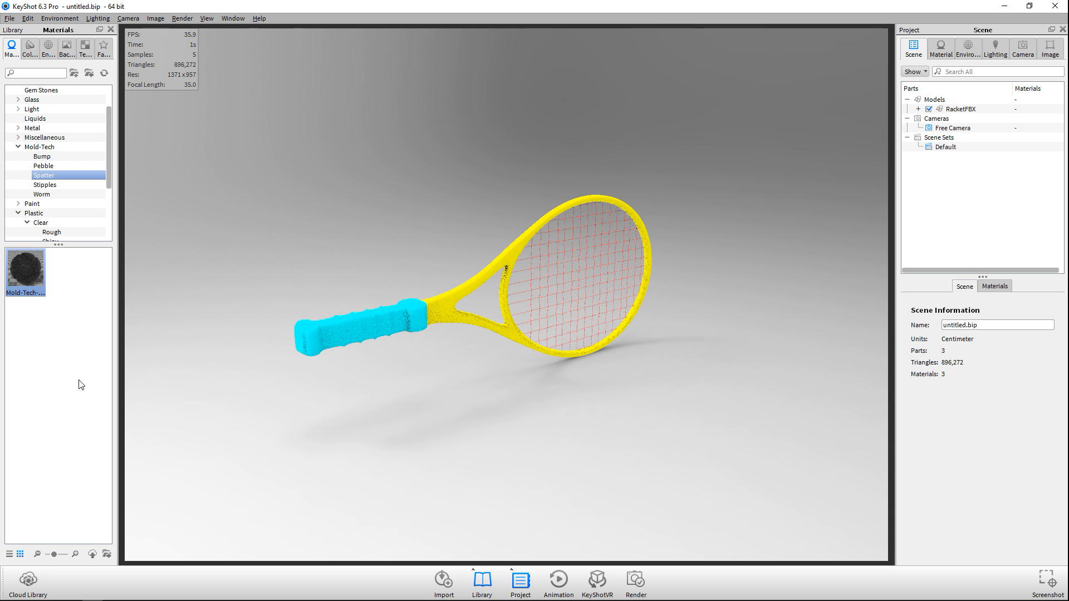
pyautogui.click(47, 148)
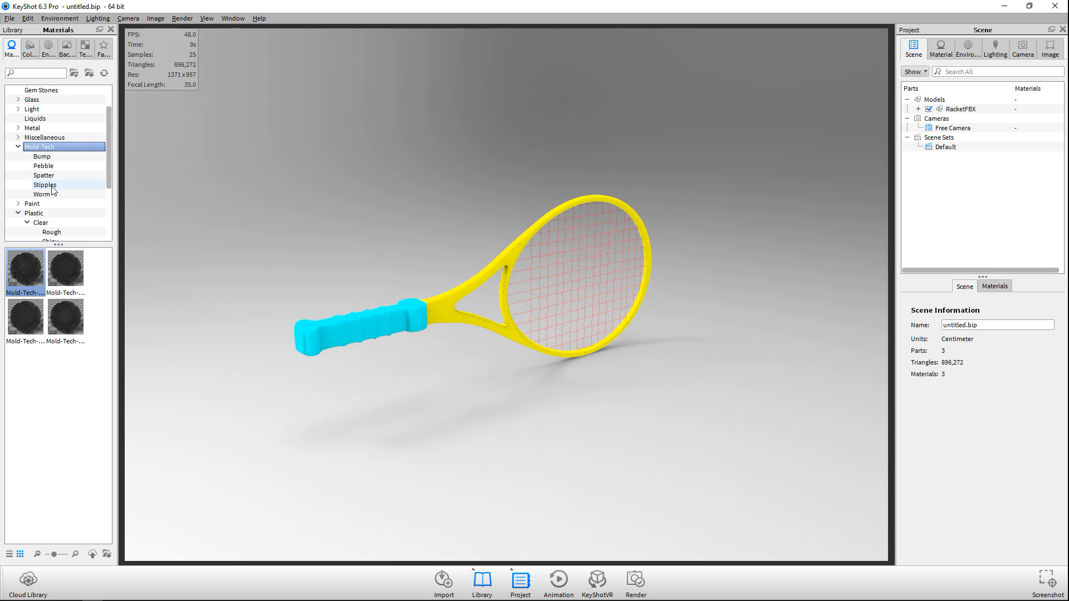
pyautogui.scroll(-1, 57, 192)
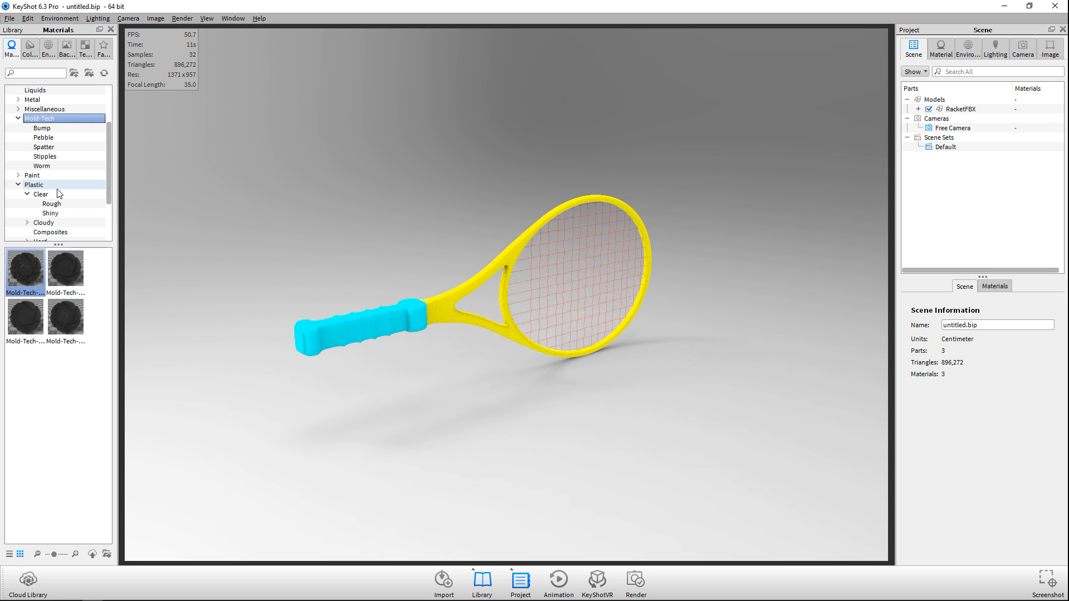
pyautogui.scroll(-1, 61, 192)
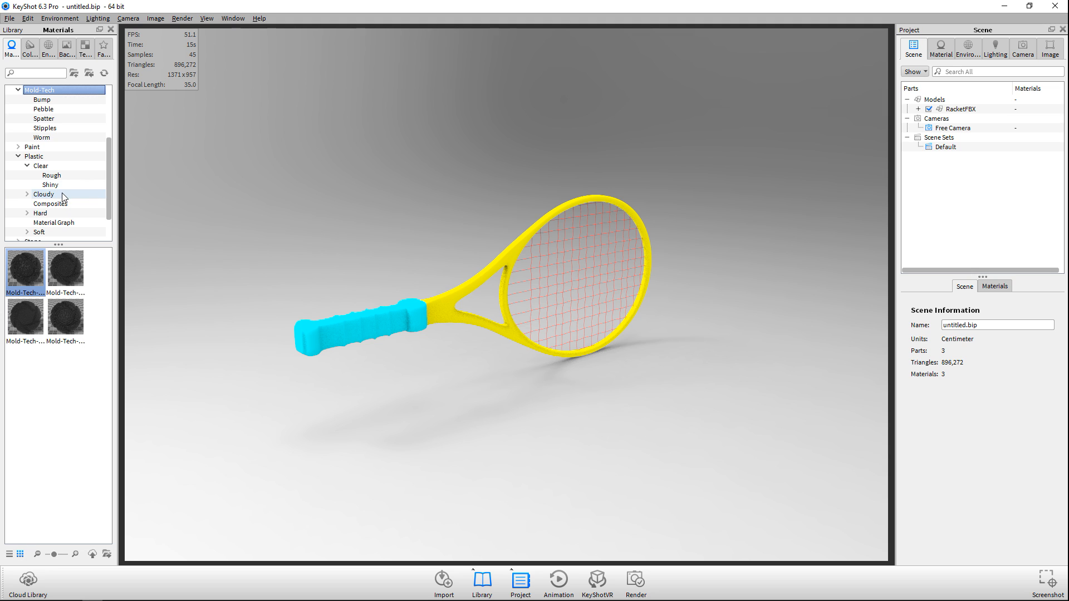
pyautogui.moveTo(64, 315); pyautogui.dragTo(333, 336)
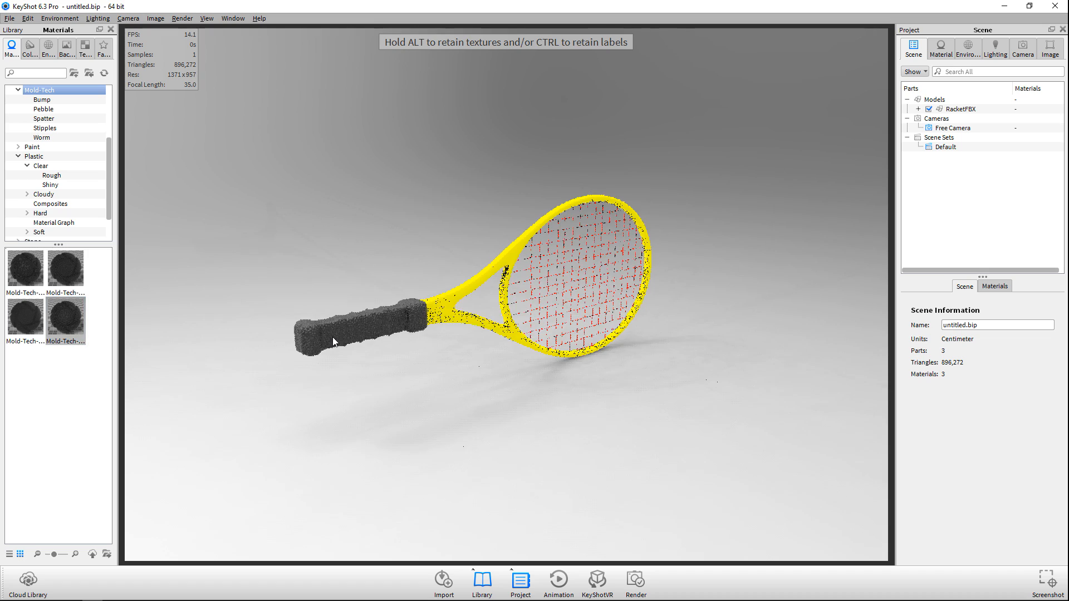
pyautogui.scroll(6, 325, 349)
pyautogui.moveTo(312, 389); pyautogui.dragTo(563, 345)
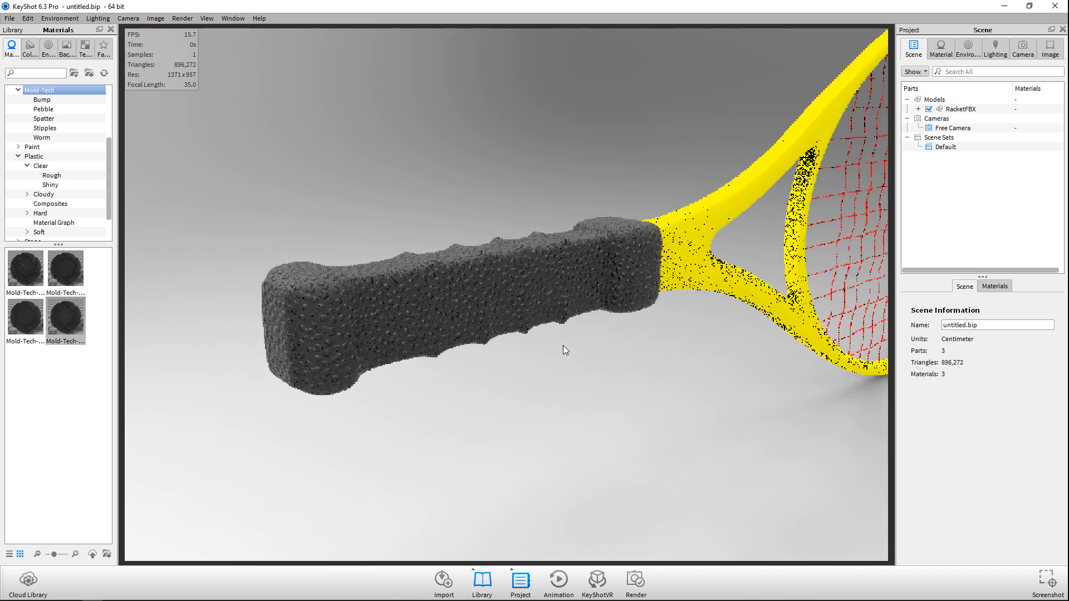
pyautogui.scroll(3, 559, 346)
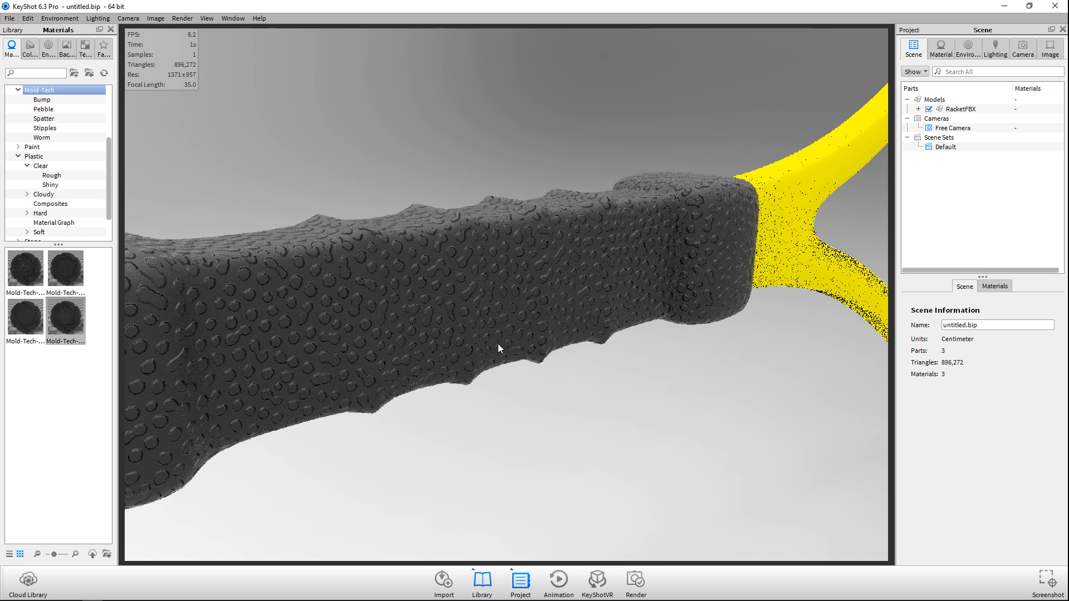
# Add the white solid vignette studio backplate and try interior environments, keeping the third one listed as the lighting
pyautogui.click(65, 49)
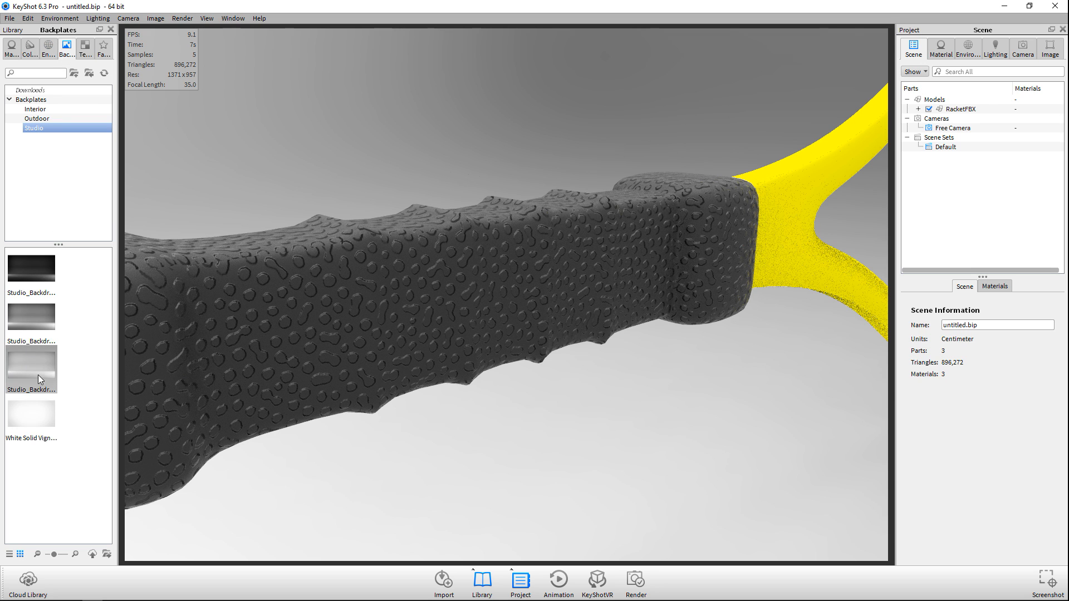
pyautogui.moveTo(29, 417); pyautogui.dragTo(428, 478)
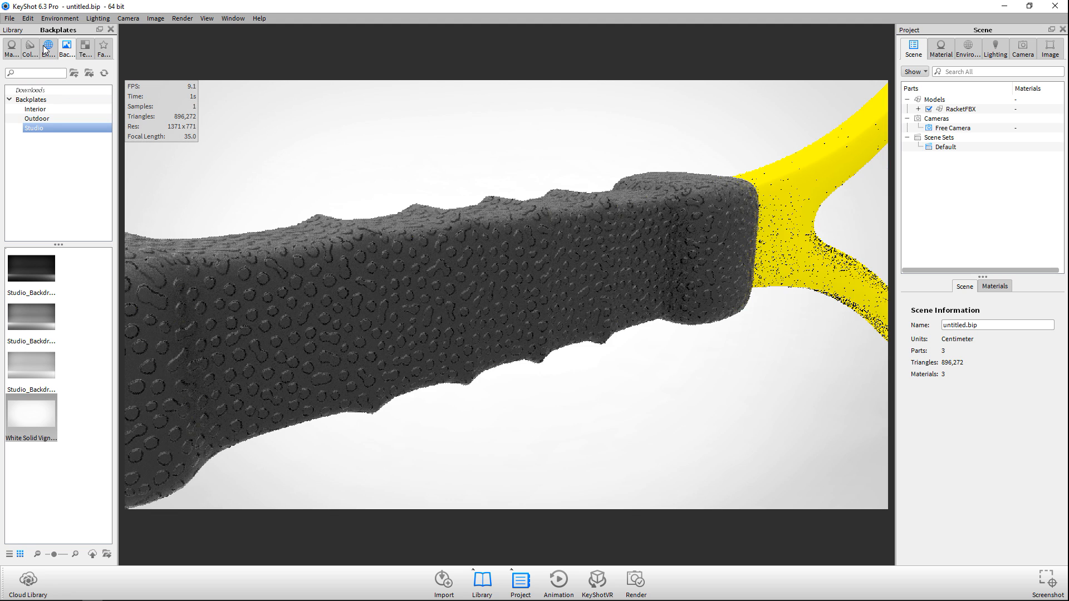
pyautogui.click(45, 50)
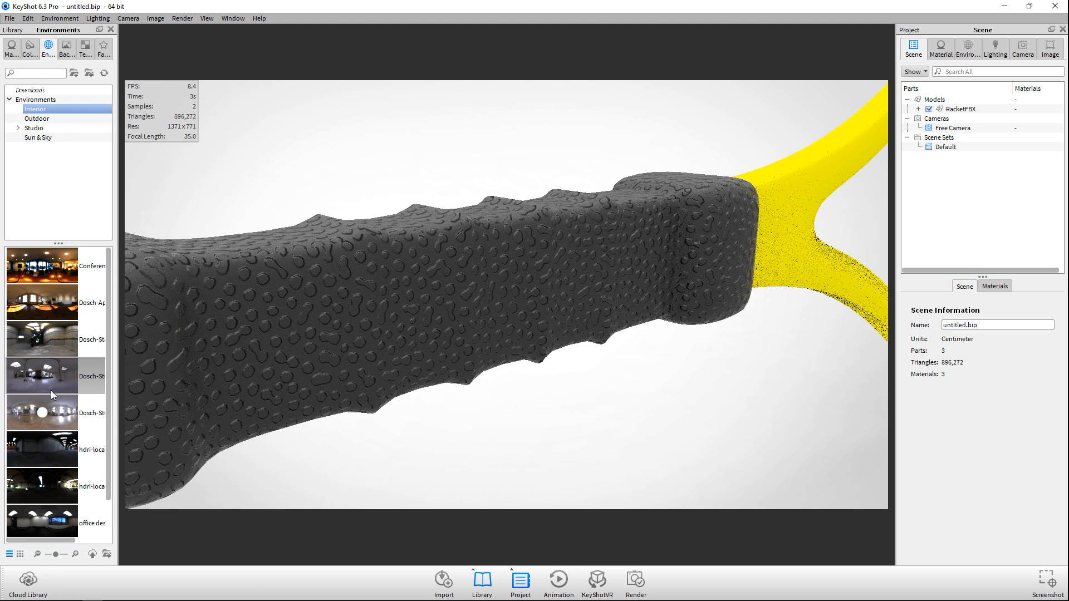
pyautogui.moveTo(20, 271); pyautogui.dragTo(351, 164)
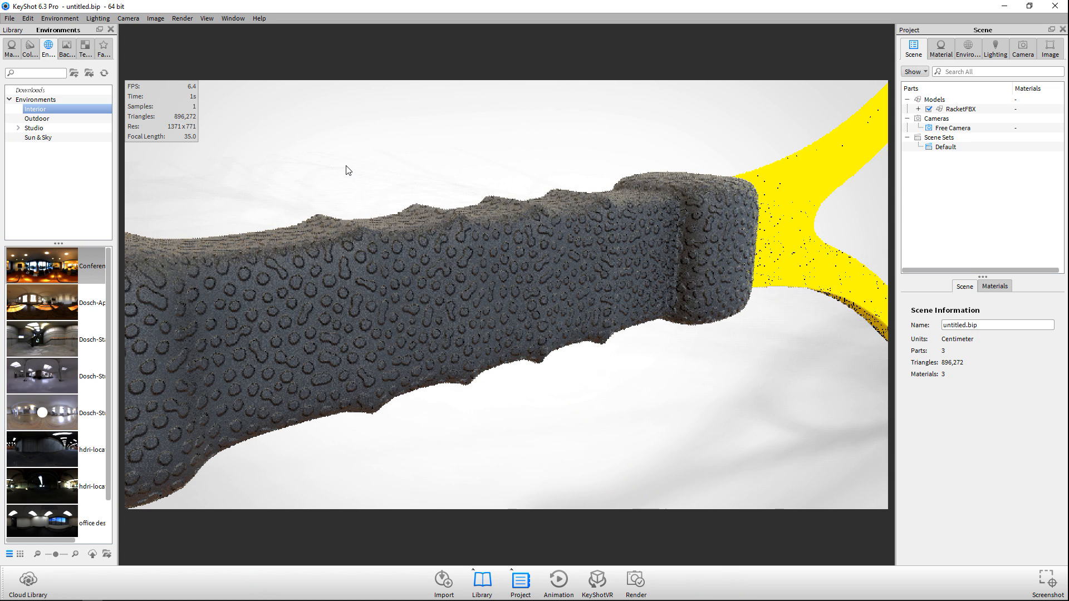
pyautogui.moveTo(32, 306); pyautogui.dragTo(280, 166)
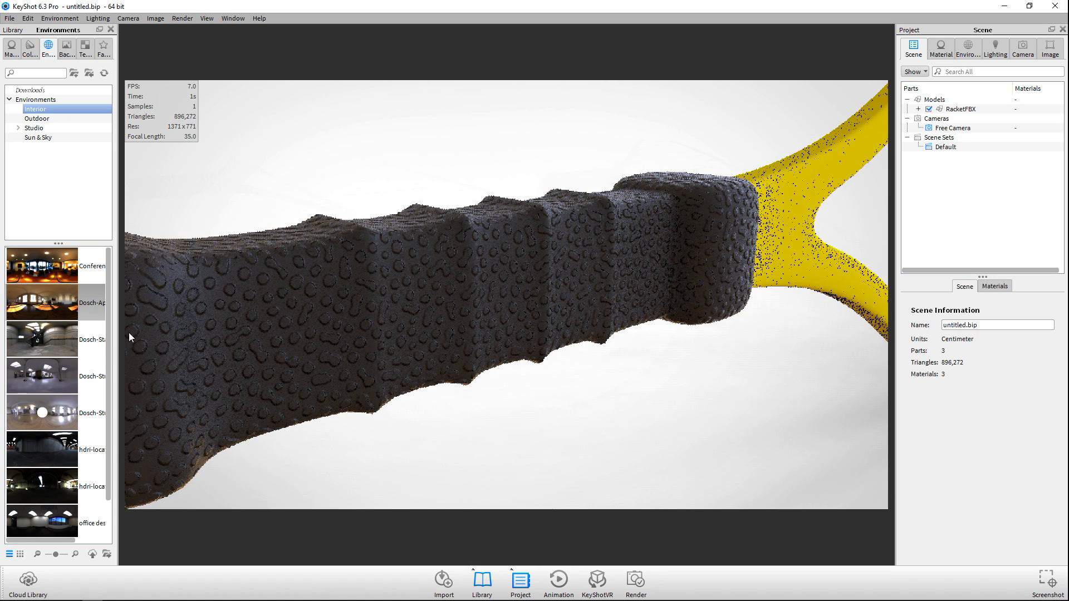
pyautogui.moveTo(46, 338); pyautogui.dragTo(378, 383)
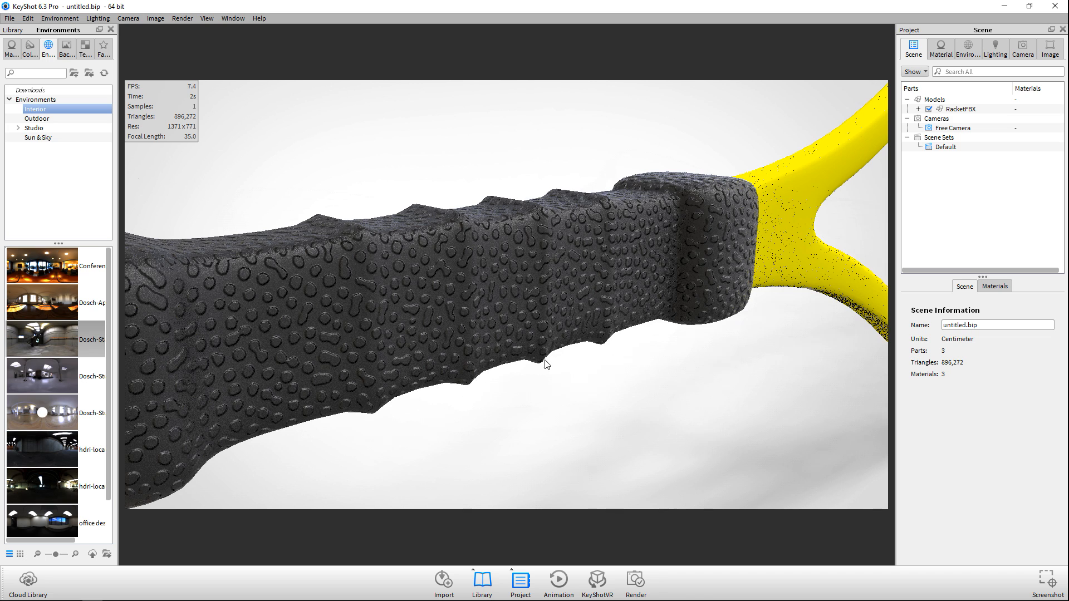
# Edit the grip material's bump texture, setting its mapping scale to 0.484 in both X and Y
pyautogui.doubleClick(411, 300)
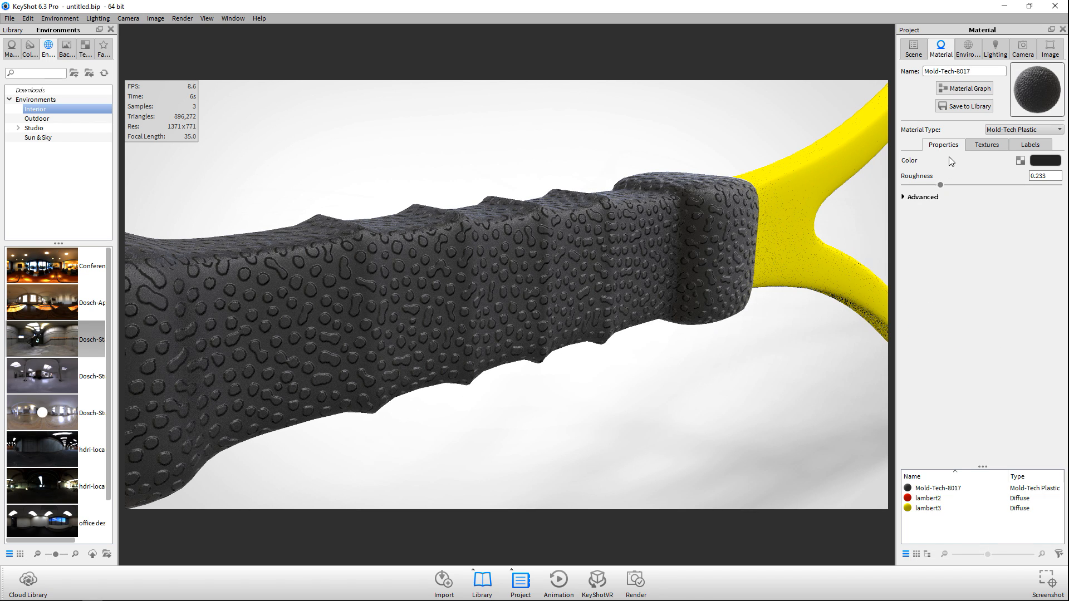
pyautogui.click(979, 147)
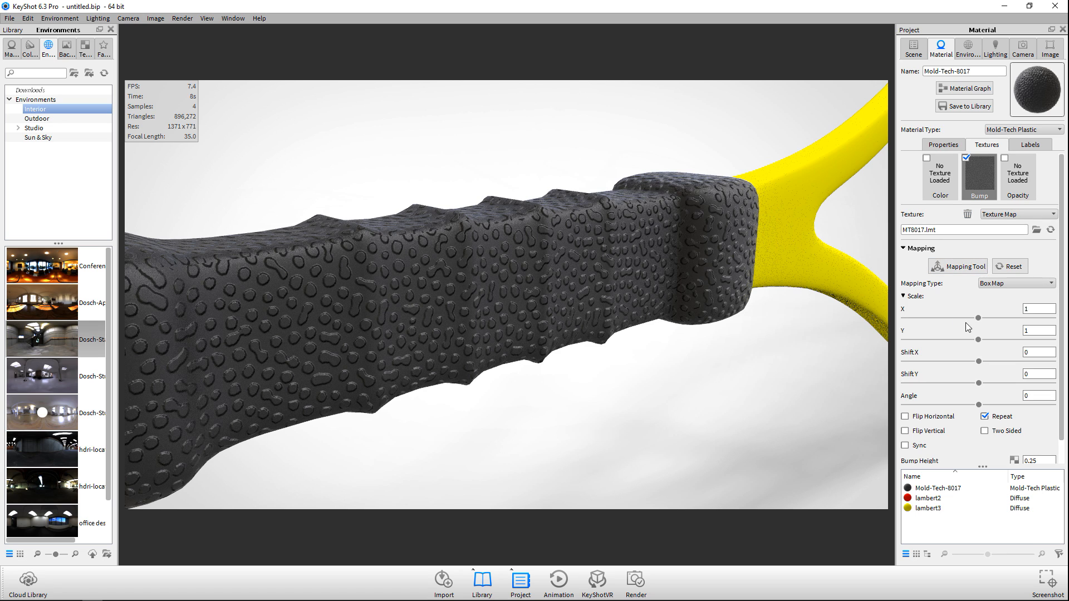
pyautogui.moveTo(978, 319); pyautogui.dragTo(919, 320)
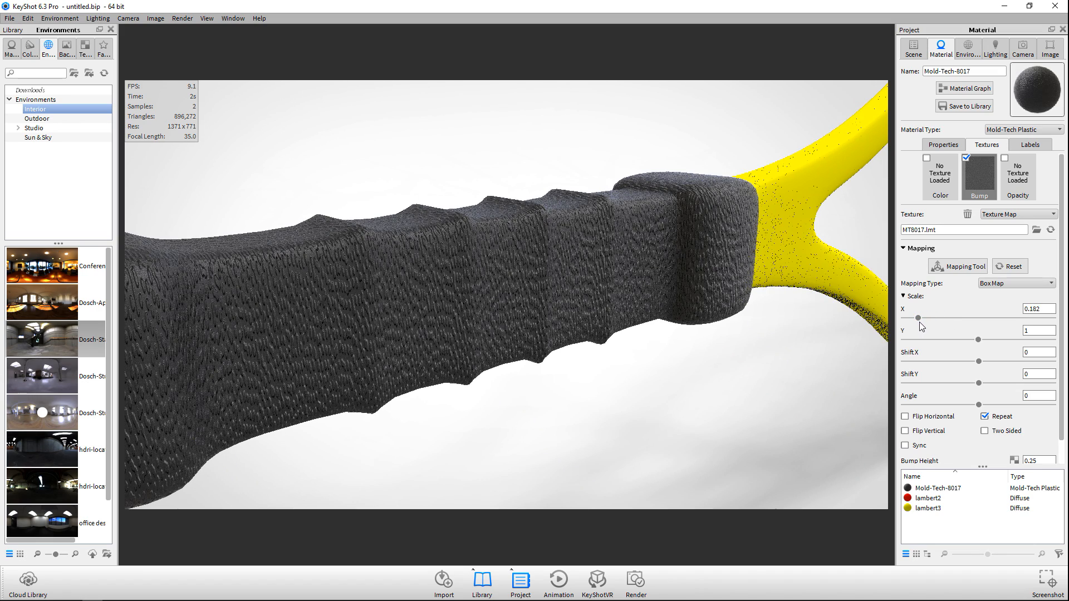
pyautogui.moveTo(919, 319); pyautogui.dragTo(930, 320)
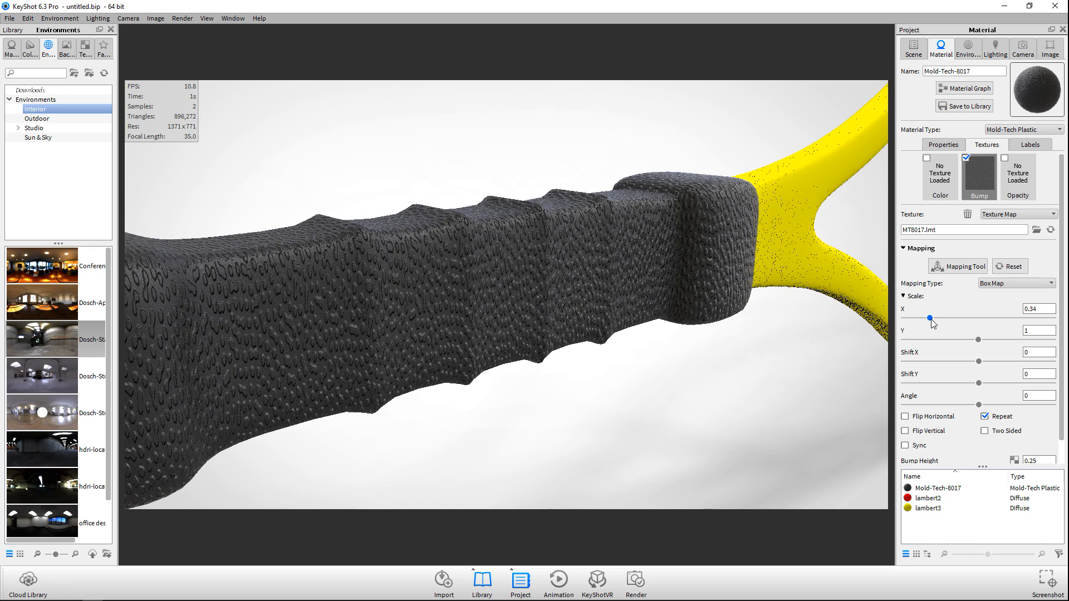
pyautogui.moveTo(933, 322); pyautogui.dragTo(941, 345)
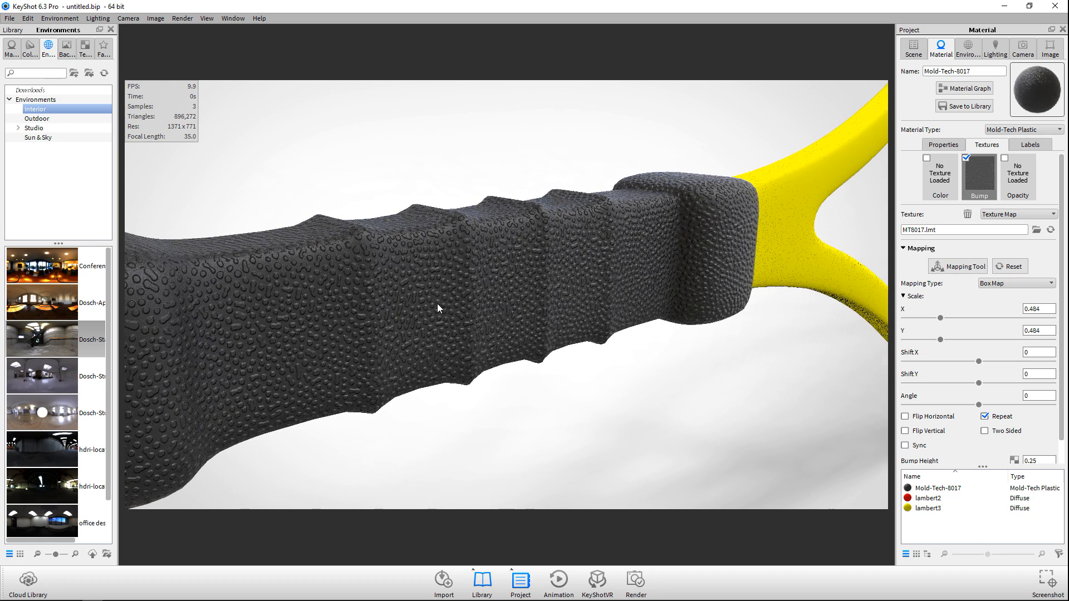
pyautogui.scroll(2, 434, 305)
pyautogui.scroll(-10, 433, 305)
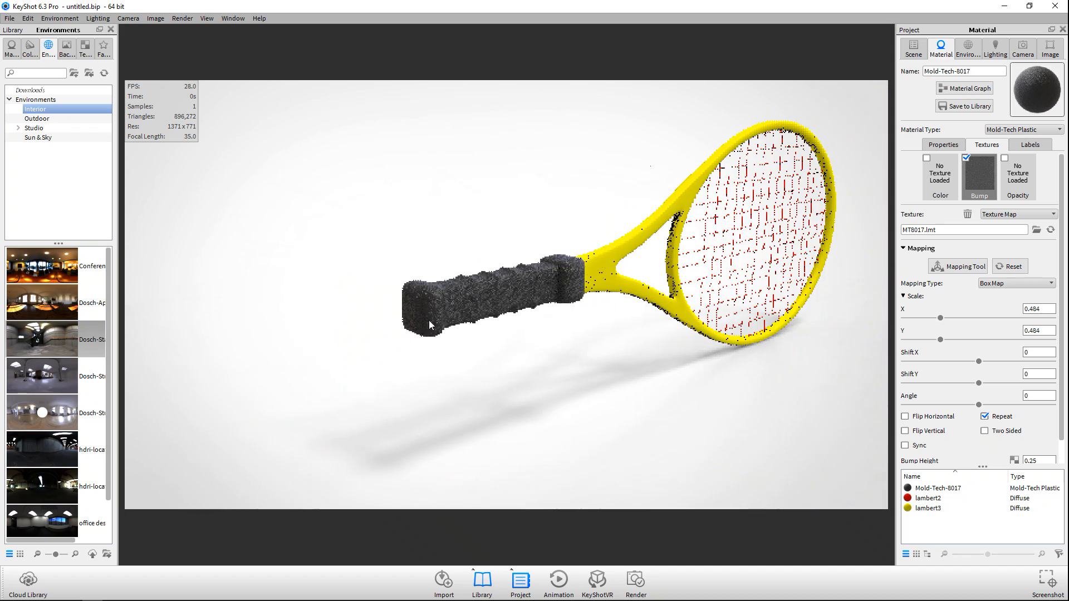
# Apply the Clear Rough Plastic White library material to the racket's strings
pyautogui.keyDown('alt'); pyautogui.moveTo(473, 348); pyautogui.dragTo(301, 401, button='middle'); pyautogui.keyUp('alt')
pyautogui.keyDown('alt'); pyautogui.moveTo(440, 374); pyautogui.dragTo(568, 368); pyautogui.keyUp('alt')
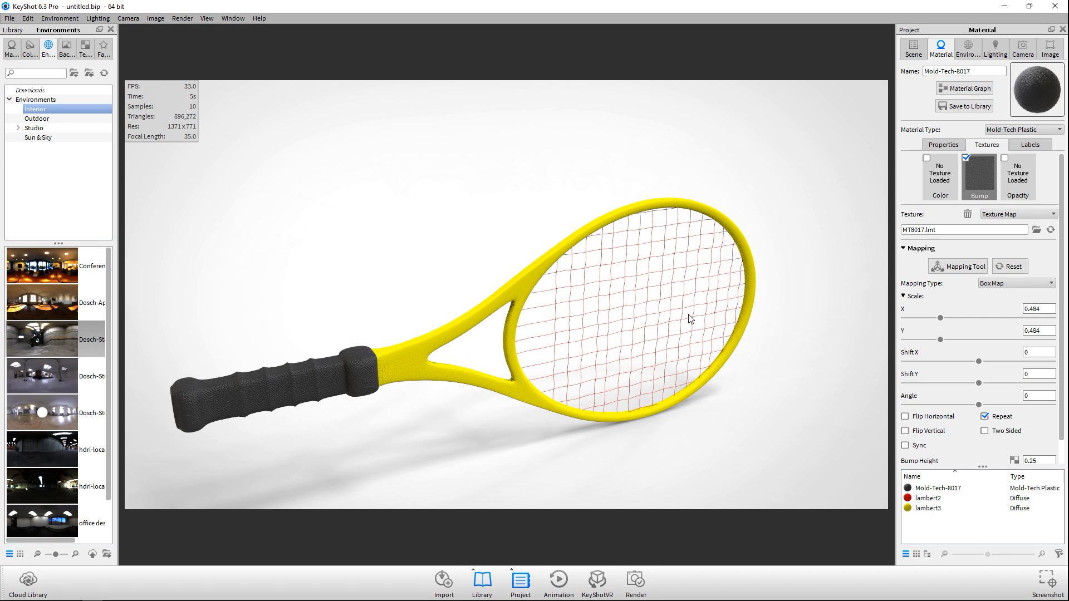
pyautogui.click(11, 48)
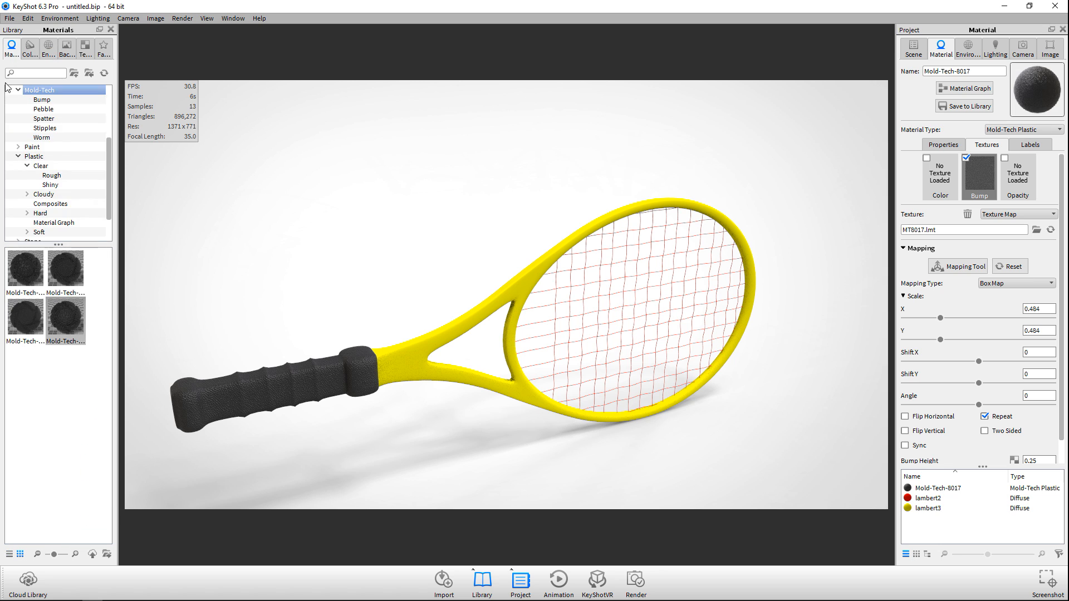
pyautogui.click(66, 184)
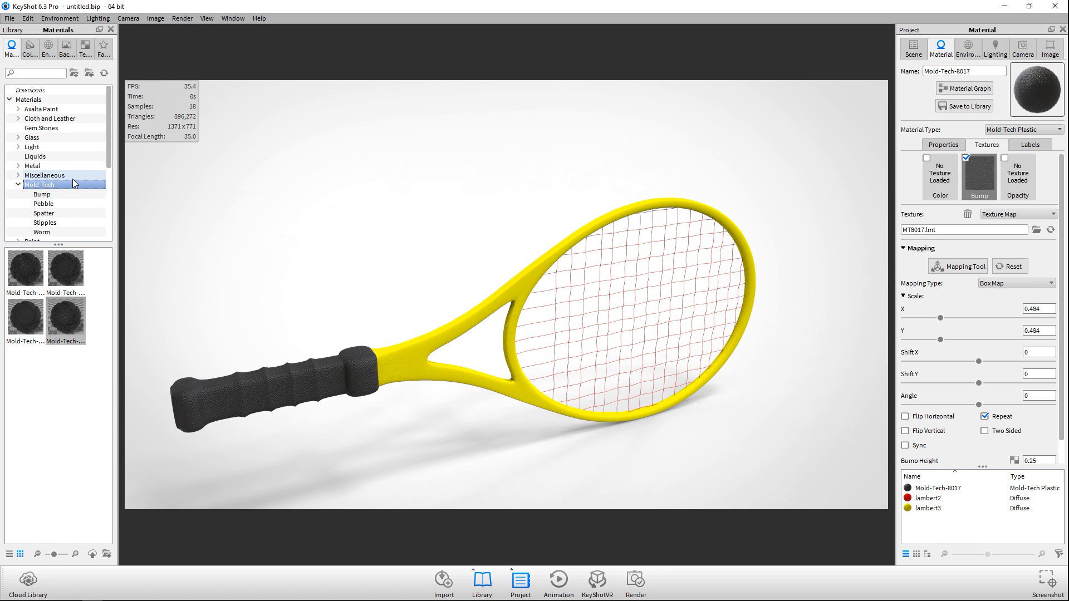
pyautogui.scroll(-3, 81, 181)
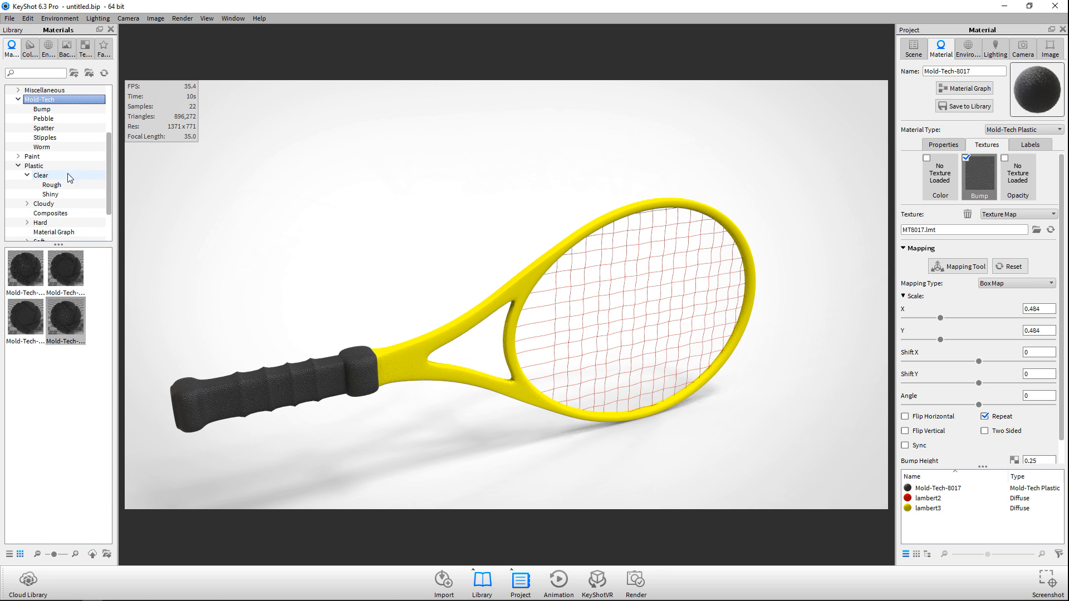
pyautogui.click(47, 177)
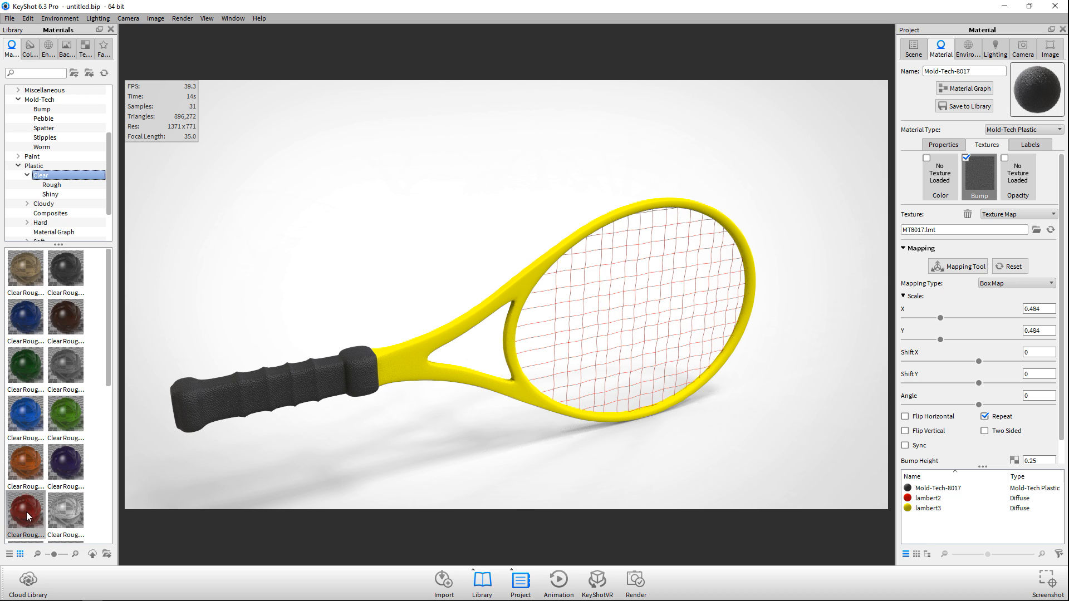
pyautogui.moveTo(65, 512); pyautogui.dragTo(25, 420)
pyautogui.scroll(6, 624, 377)
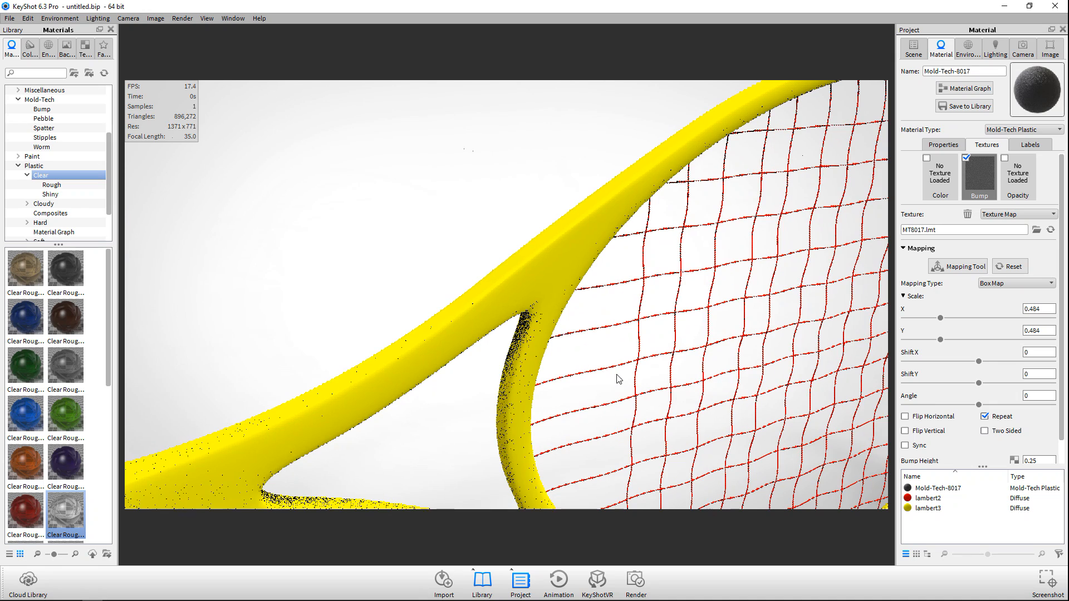
pyautogui.moveTo(67, 512); pyautogui.dragTo(579, 362)
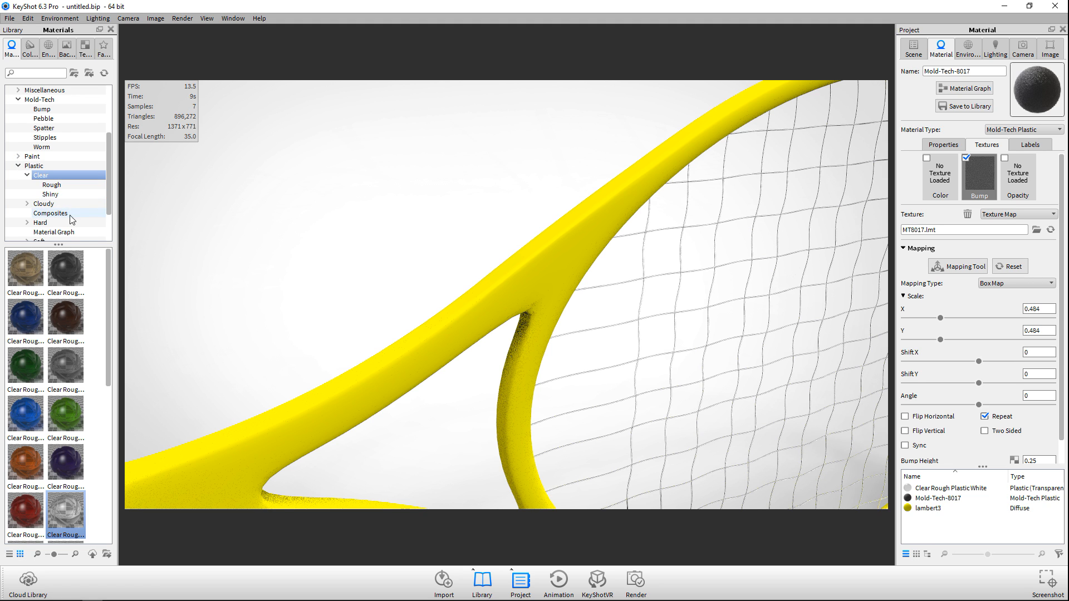
# Apply the carbon fiber material from the plastic composites to the racket's frame and inspect the whole racket
pyautogui.click(51, 213)
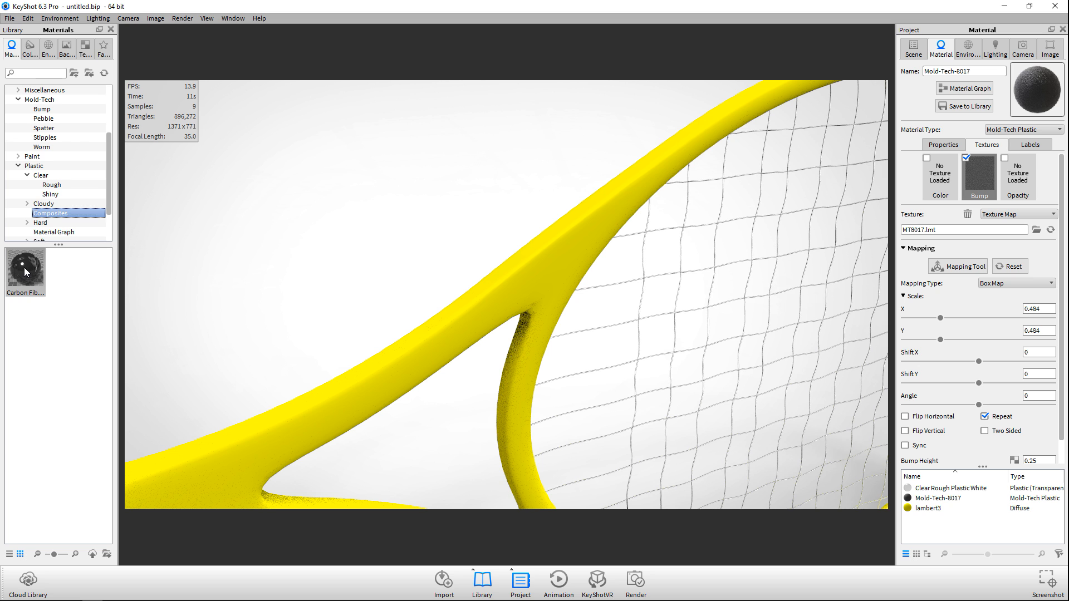
pyautogui.moveTo(30, 272); pyautogui.dragTo(425, 354)
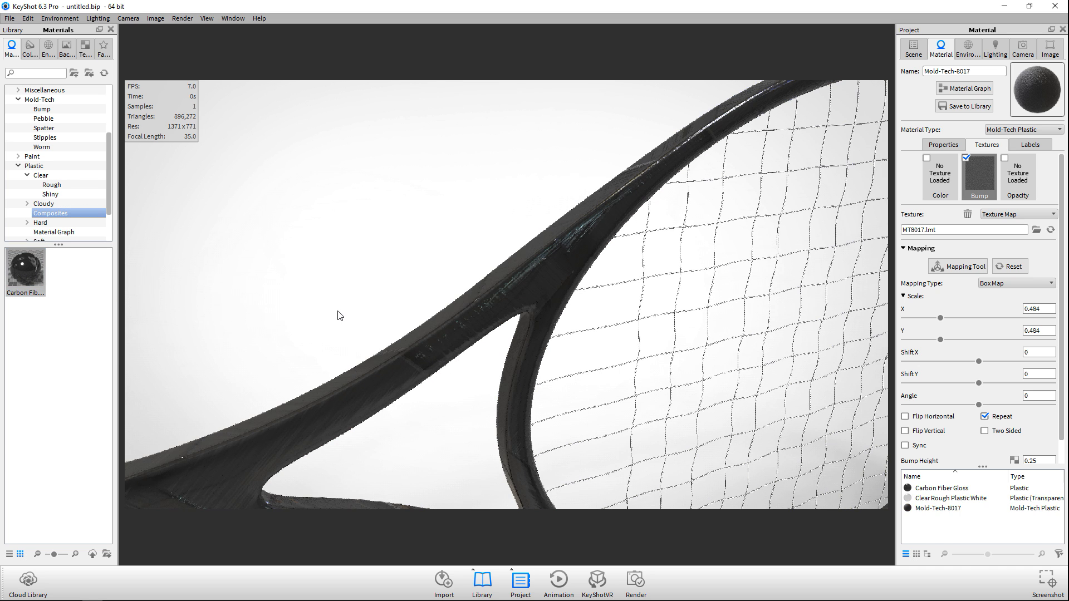
pyautogui.scroll(3, 362, 317)
pyautogui.scroll(-6, 362, 318)
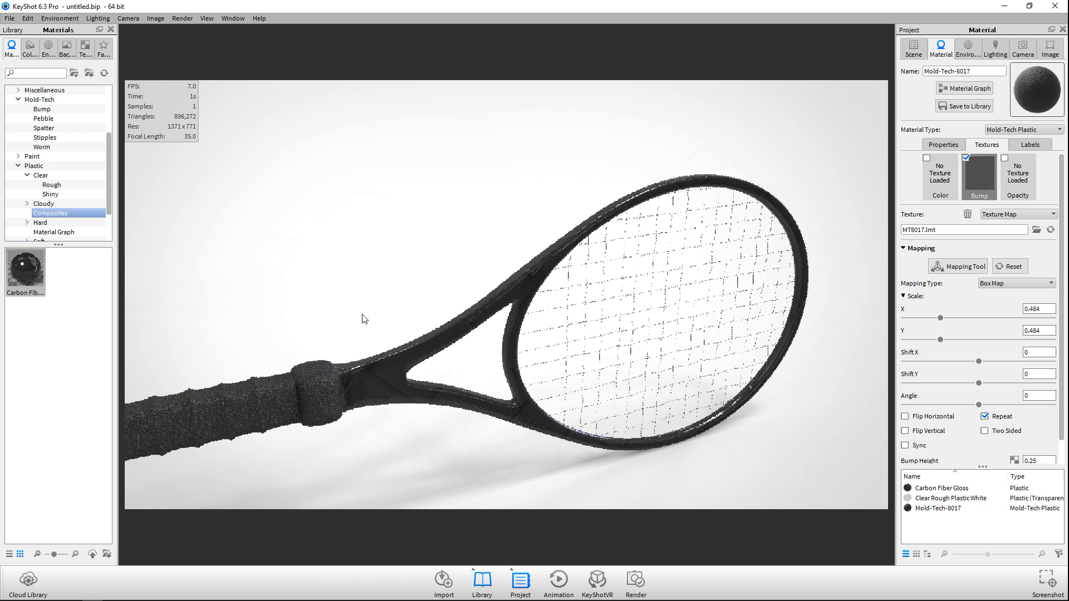
pyautogui.scroll(-3, 364, 319)
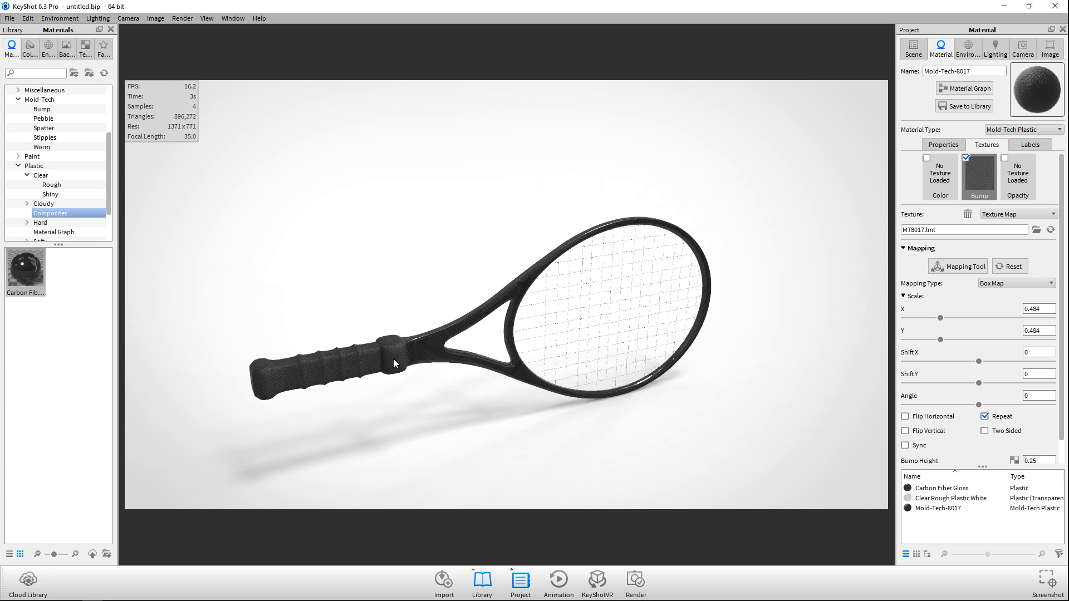
# Edit the frame material's diffuse Fiber Weave texture, setting Color 1 to dark red (RGB 116, 15, 15)
pyautogui.doubleClick(487, 313)
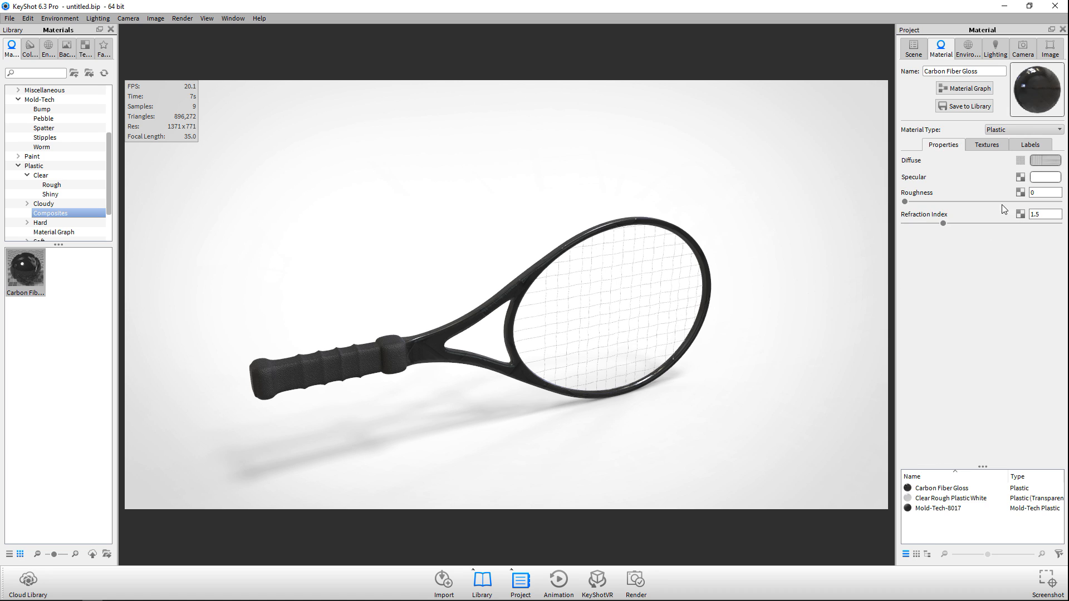
pyautogui.click(993, 145)
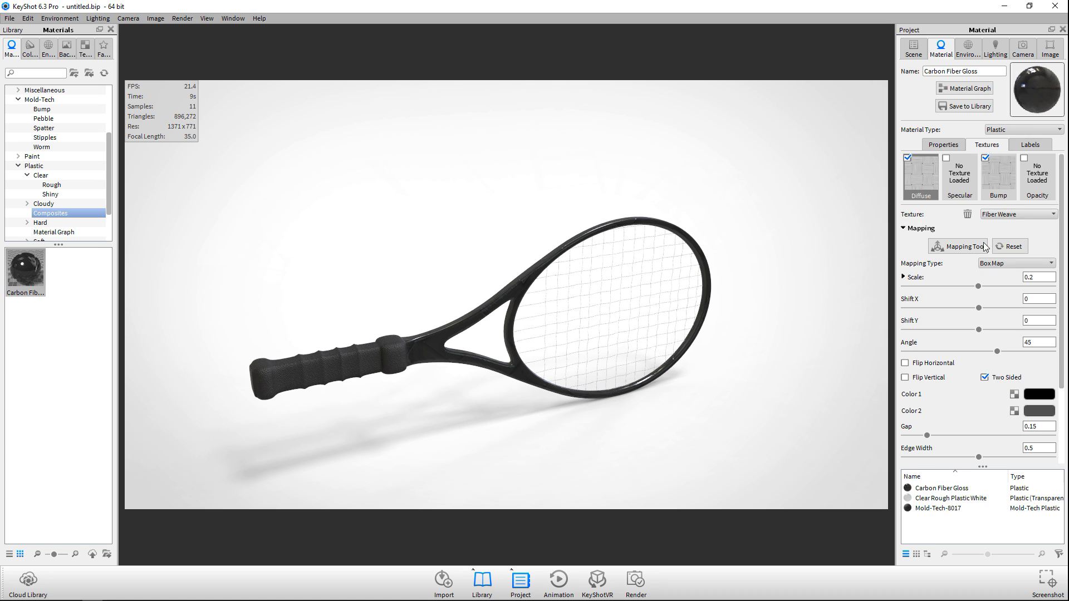
pyautogui.click(1039, 395)
pyautogui.moveTo(1010, 350)
pyautogui.mouseDown()
pyautogui.moveTo(994, 322)
pyautogui.moveTo(1023, 361)
pyautogui.moveTo(1016, 306)
pyautogui.moveTo(1017, 329)
pyautogui.mouseUp()
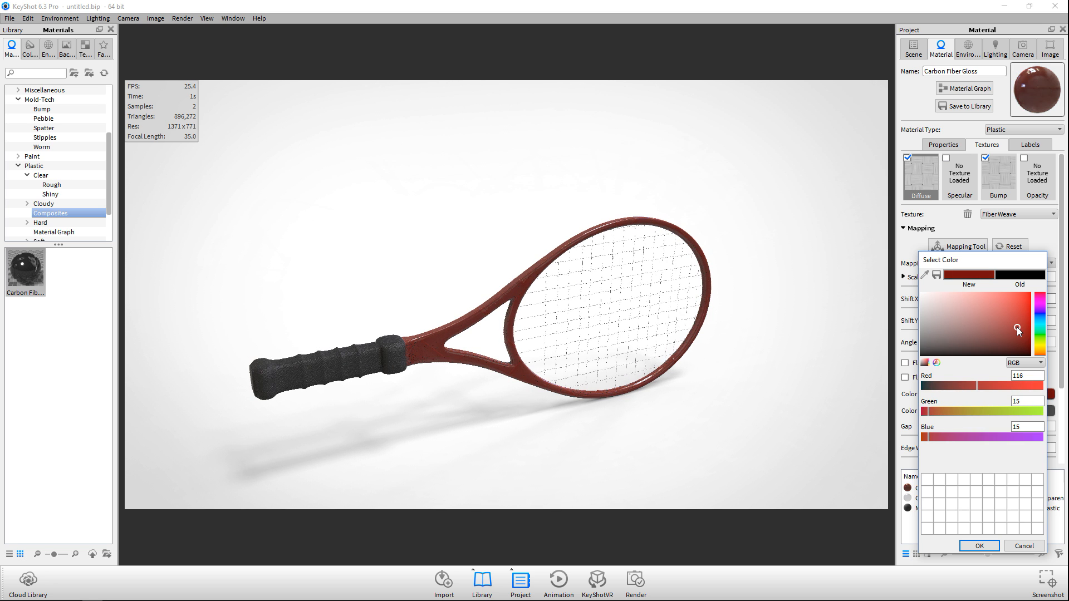
pyautogui.click(976, 544)
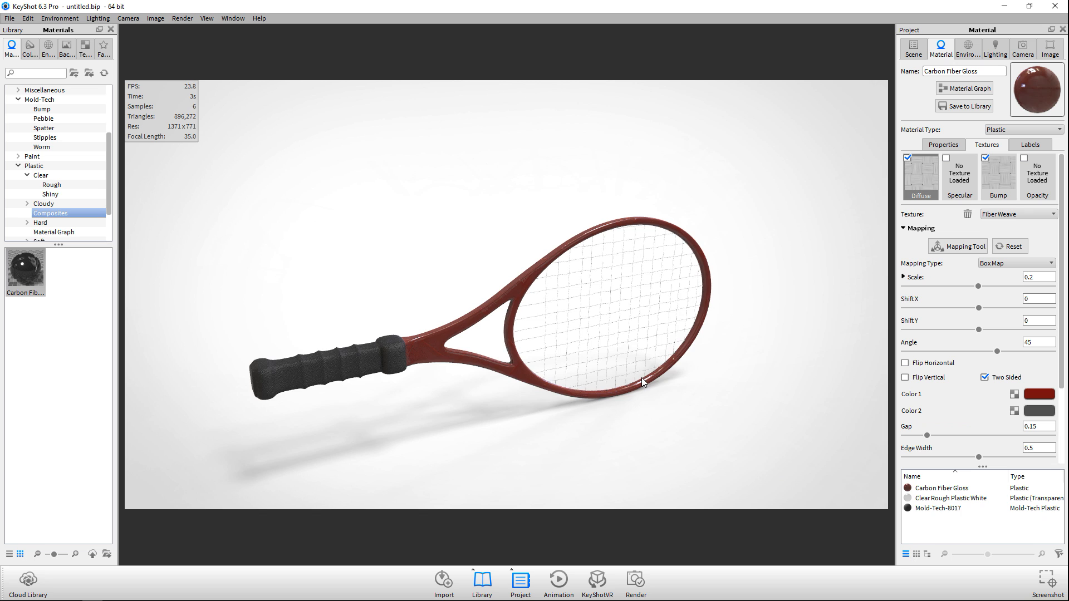
# Set Color 2 of the frame's Fiber Weave texture to off-white (RGB 233, 227, 227)
pyautogui.scroll(9, 642, 383)
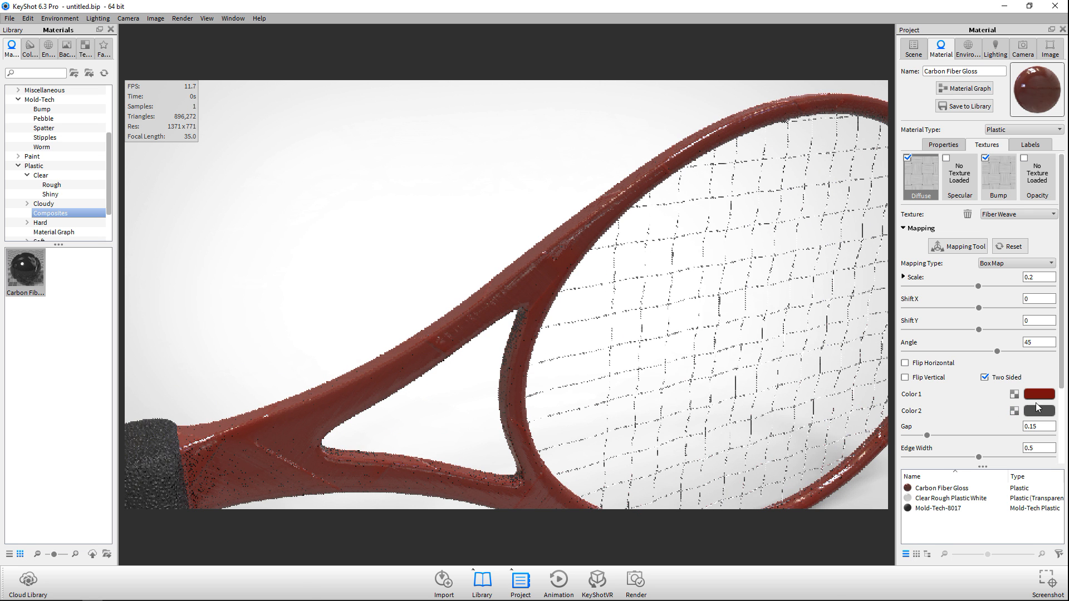
pyautogui.click(1037, 408)
pyautogui.moveTo(983, 356)
pyautogui.mouseDown()
pyautogui.moveTo(931, 334)
pyautogui.moveTo(923, 315)
pyautogui.mouseUp()
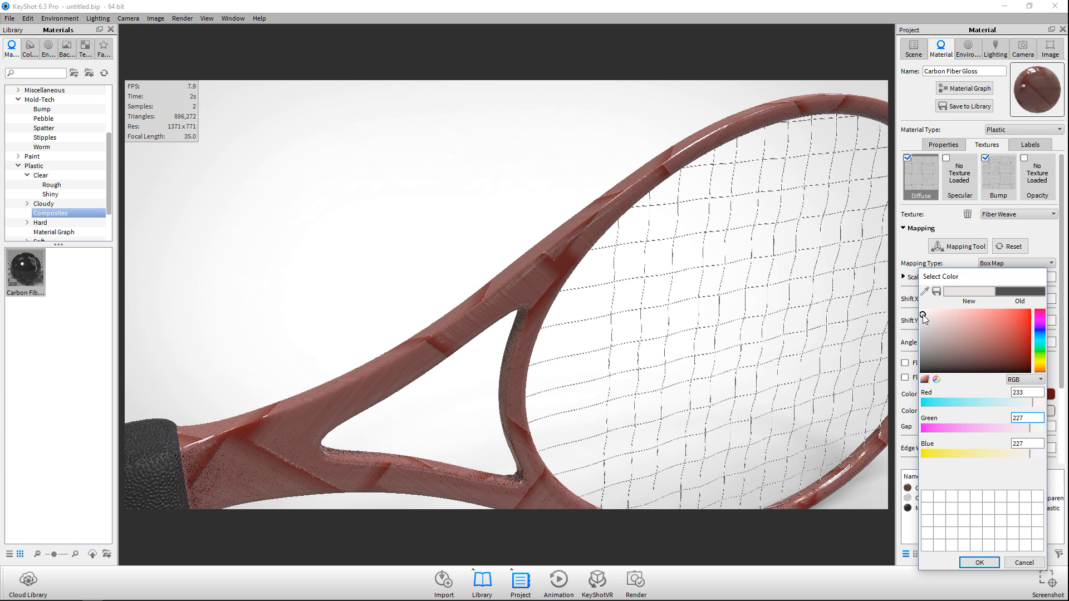
pyautogui.click(975, 563)
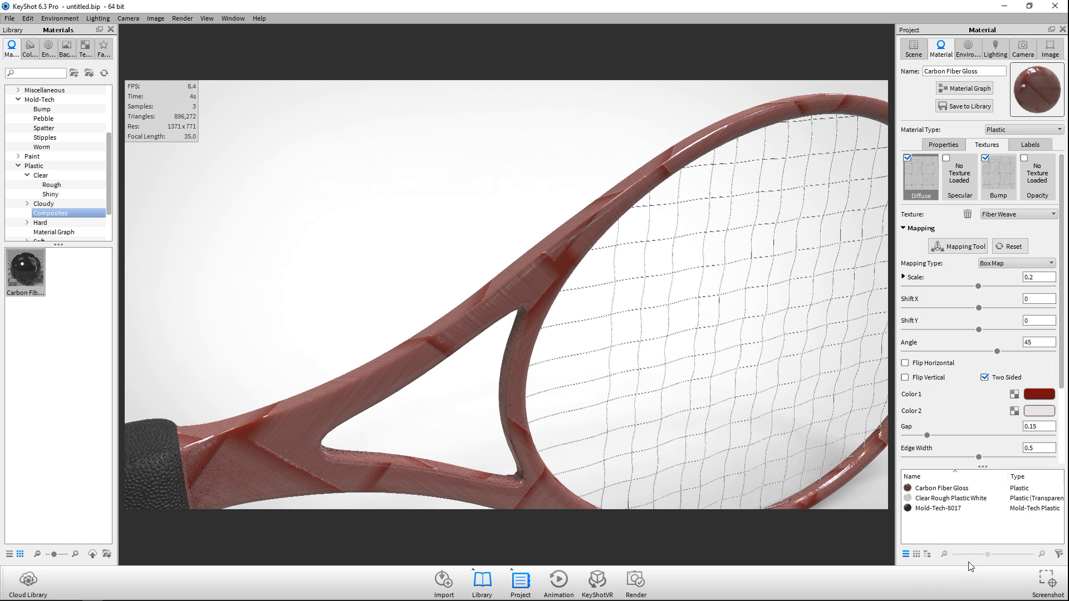
# Reduce the mapping scale of the frame's diffuse Fiber Weave texture to 0.02
pyautogui.doubleClick(538, 284)
pyautogui.click(984, 146)
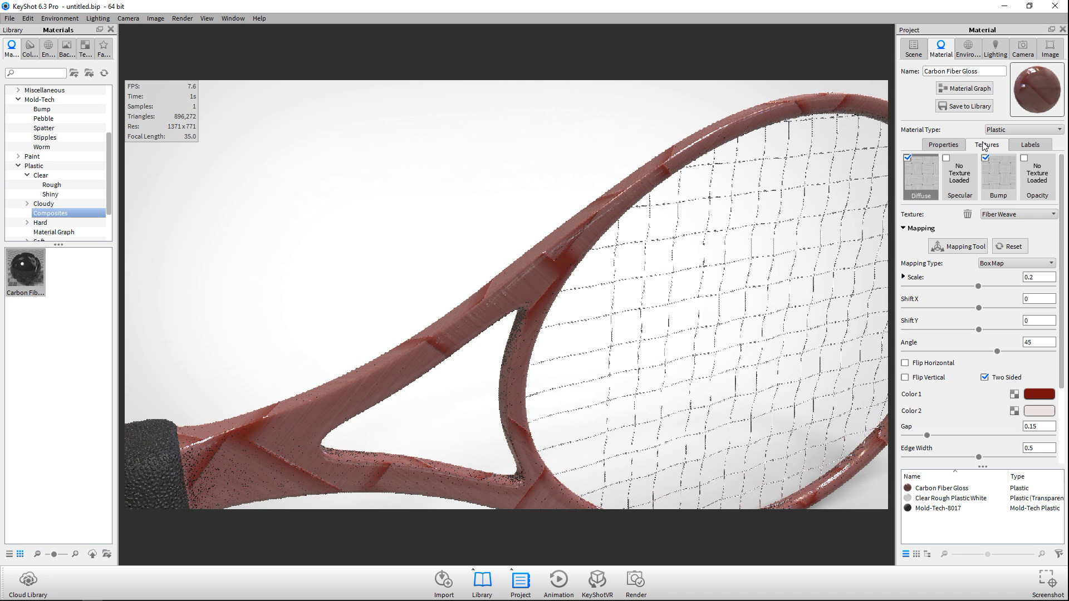
pyautogui.moveTo(979, 288); pyautogui.dragTo(914, 295)
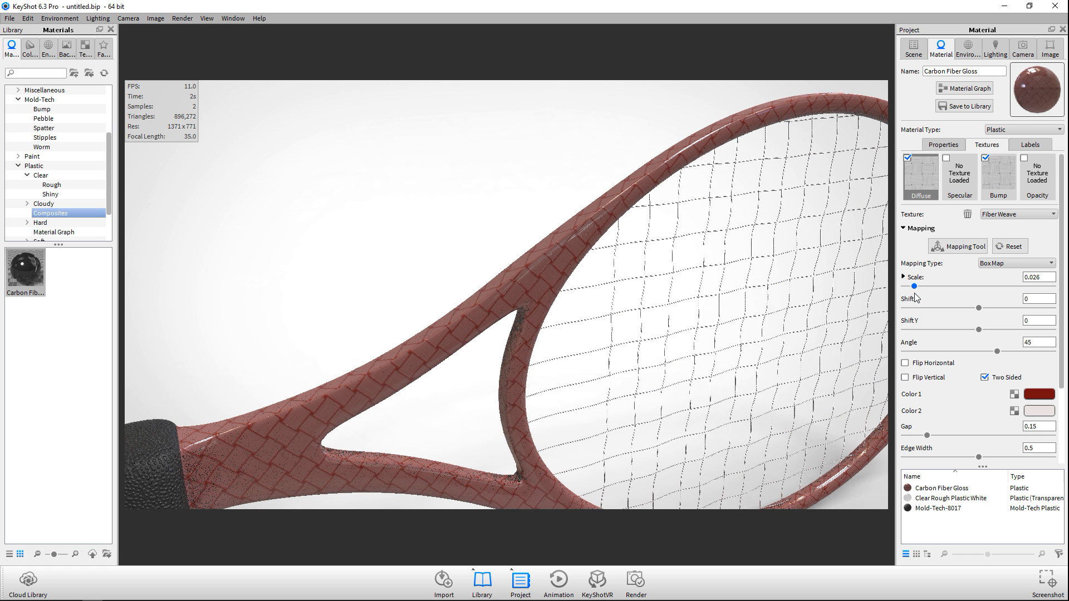
pyautogui.moveTo(914, 293); pyautogui.dragTo(912, 295)
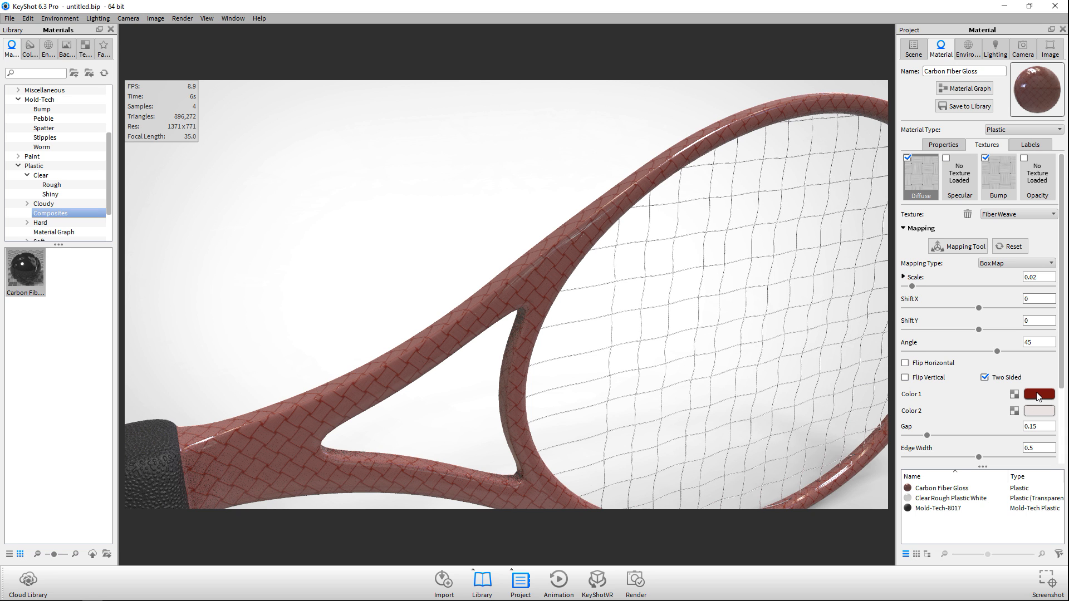
# Change the frame weave's Color 1 to white (RGB 255, 255, 255) and Color 2 to black (RGB 0, 0, 0)
pyautogui.click(1038, 396)
pyautogui.moveTo(996, 334); pyautogui.dragTo(908, 315)
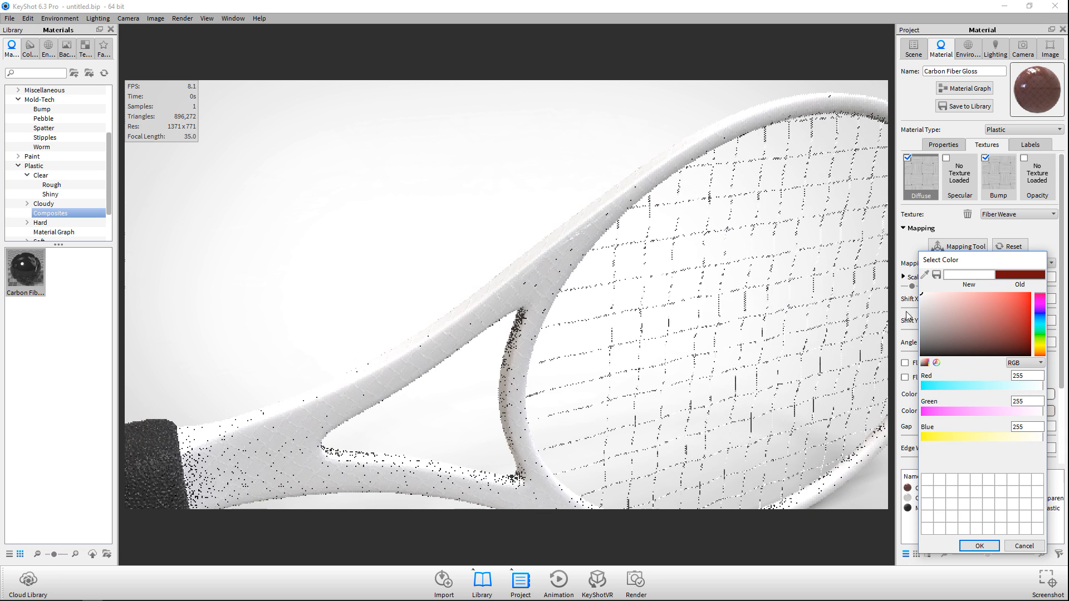
pyautogui.click(978, 546)
pyautogui.click(1035, 412)
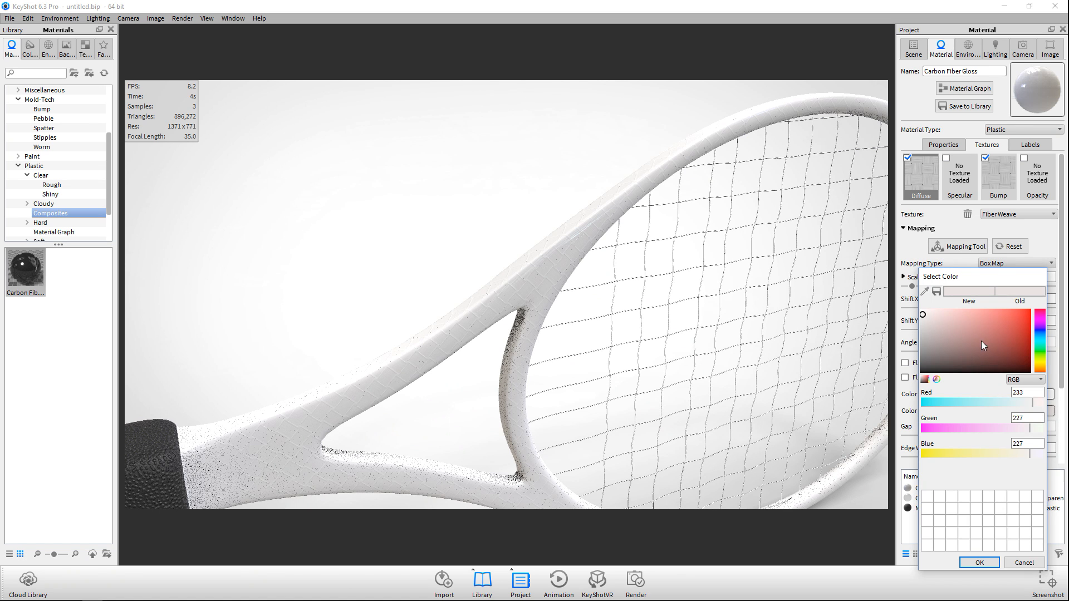
pyautogui.moveTo(924, 320); pyautogui.dragTo(921, 372)
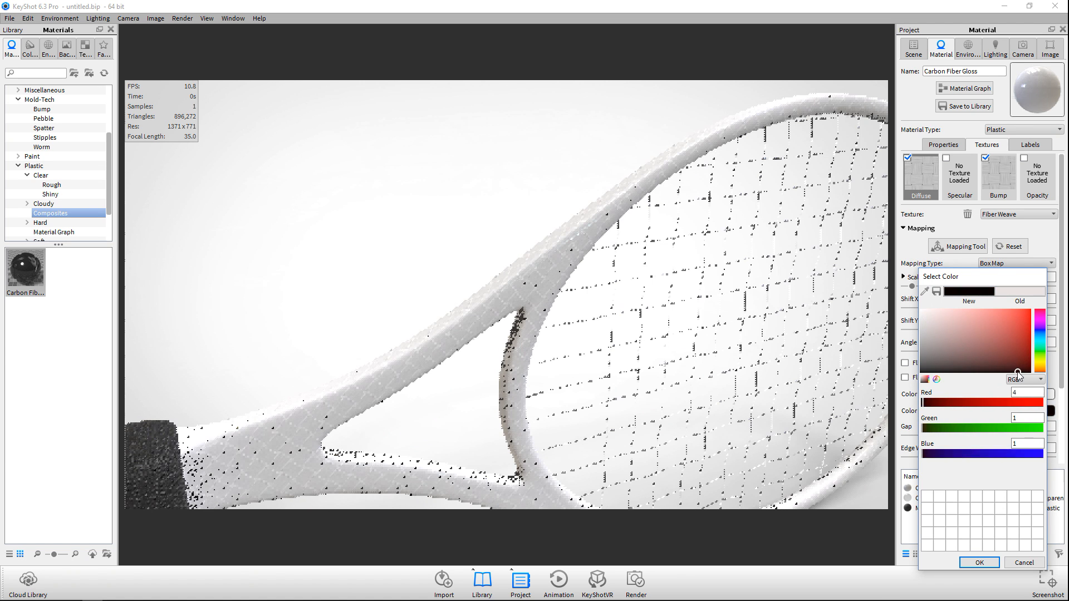
pyautogui.moveTo(1027, 373); pyautogui.dragTo(1027, 372)
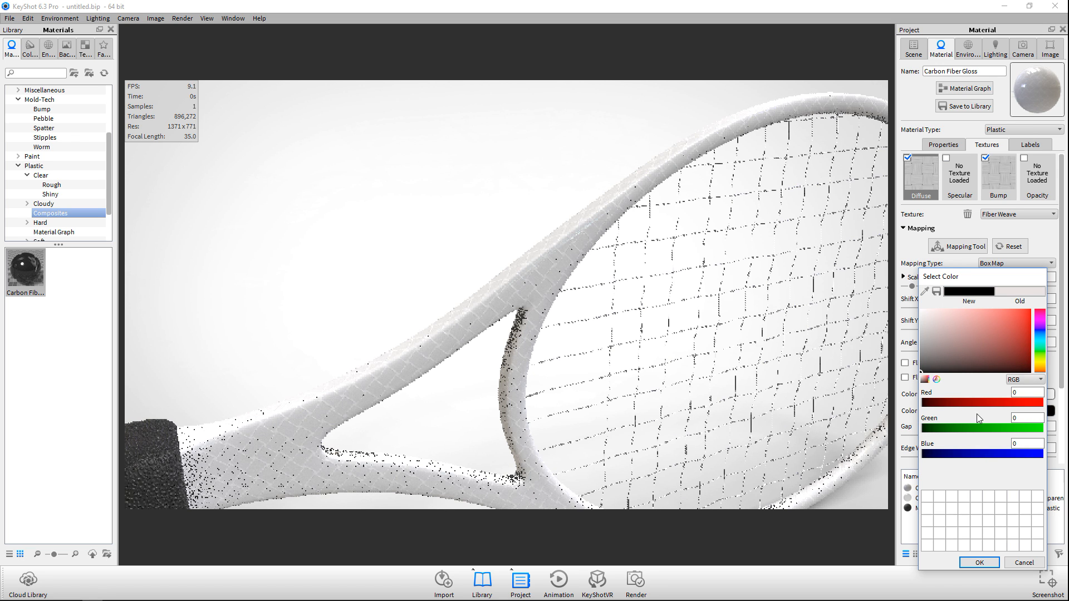
pyautogui.click(979, 562)
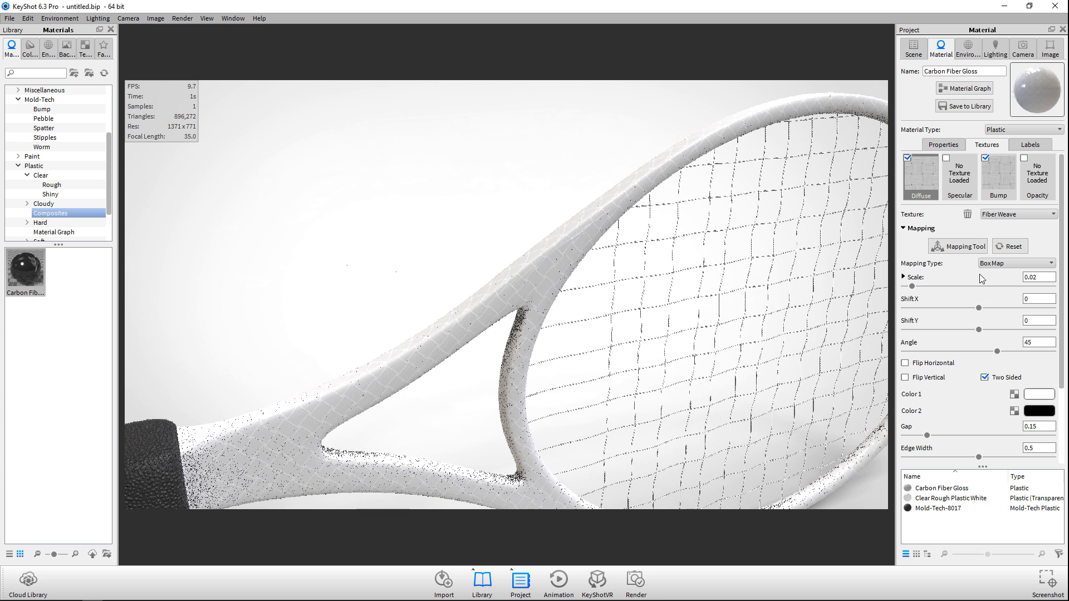
# Examine the frame material's diffuse texture settings and the weave on the racket, up close and from a distance
pyautogui.scroll(-3, 986, 409)
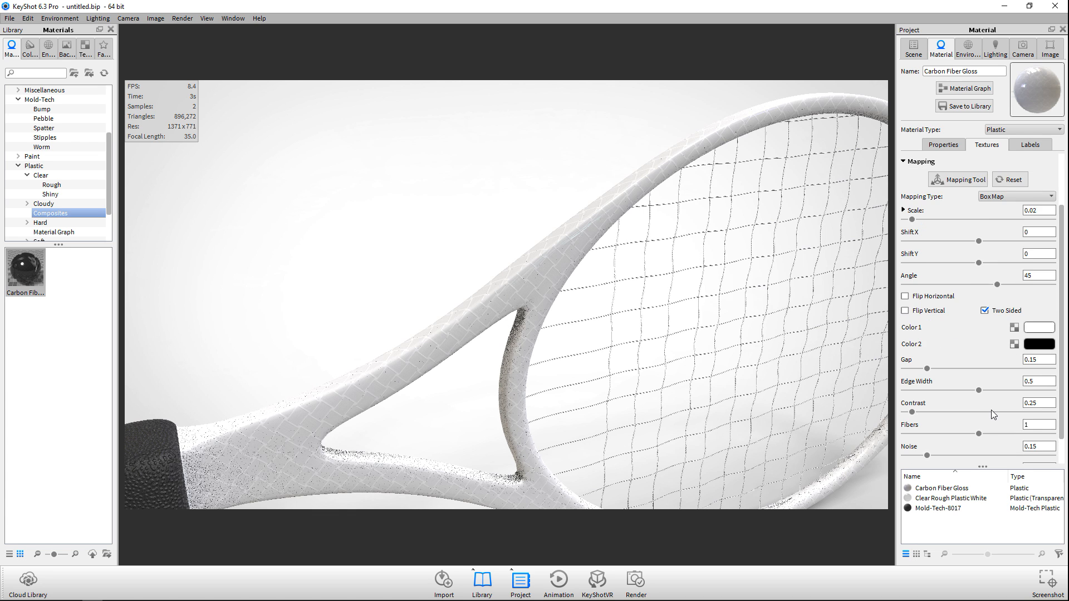
pyautogui.scroll(3, 984, 408)
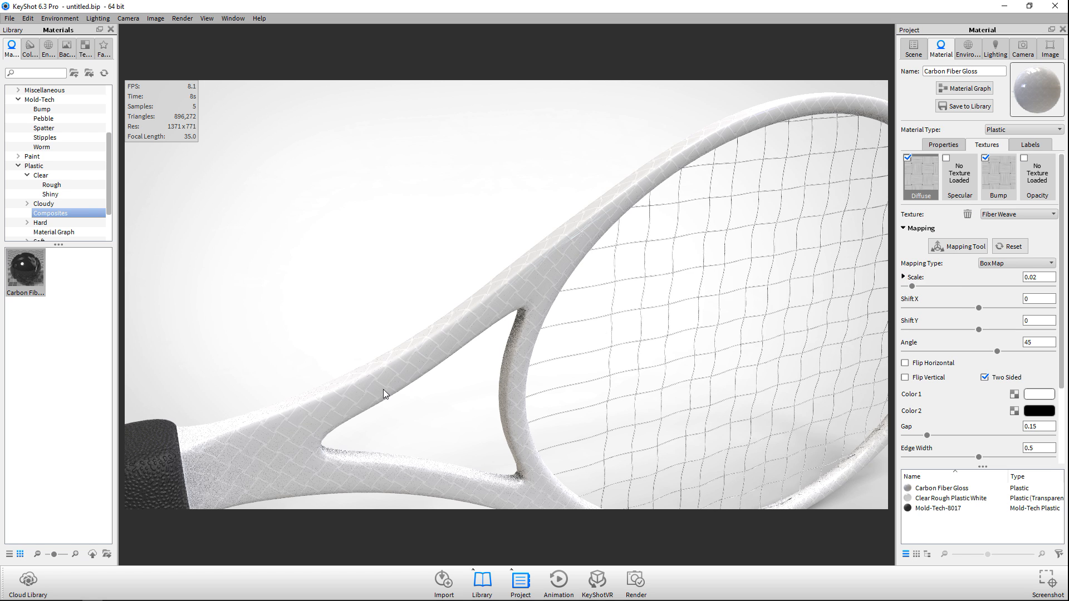
pyautogui.scroll(6, 456, 378)
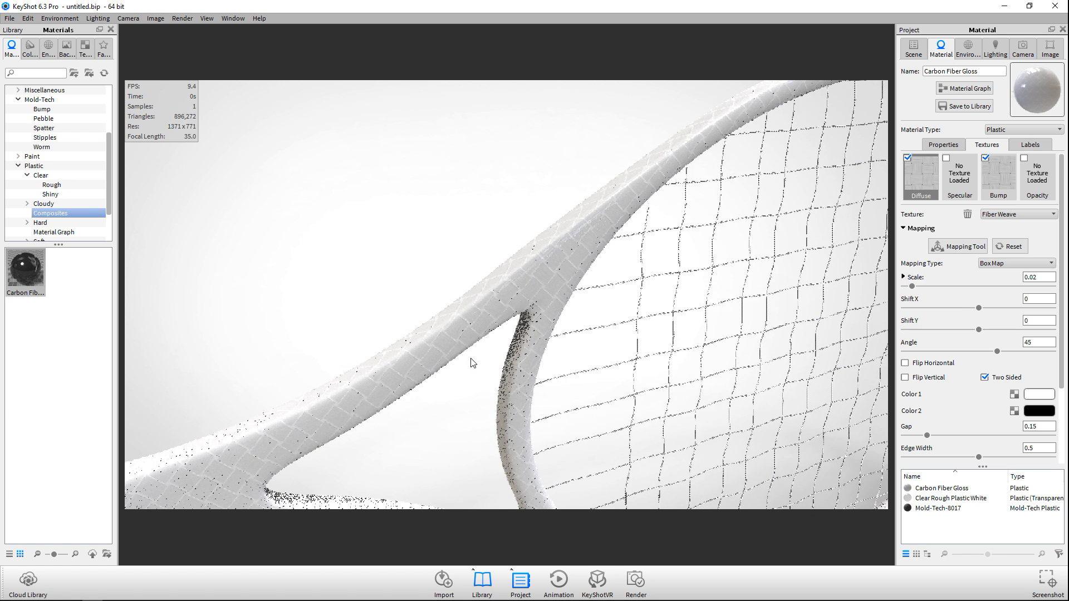
pyautogui.scroll(4, 484, 364)
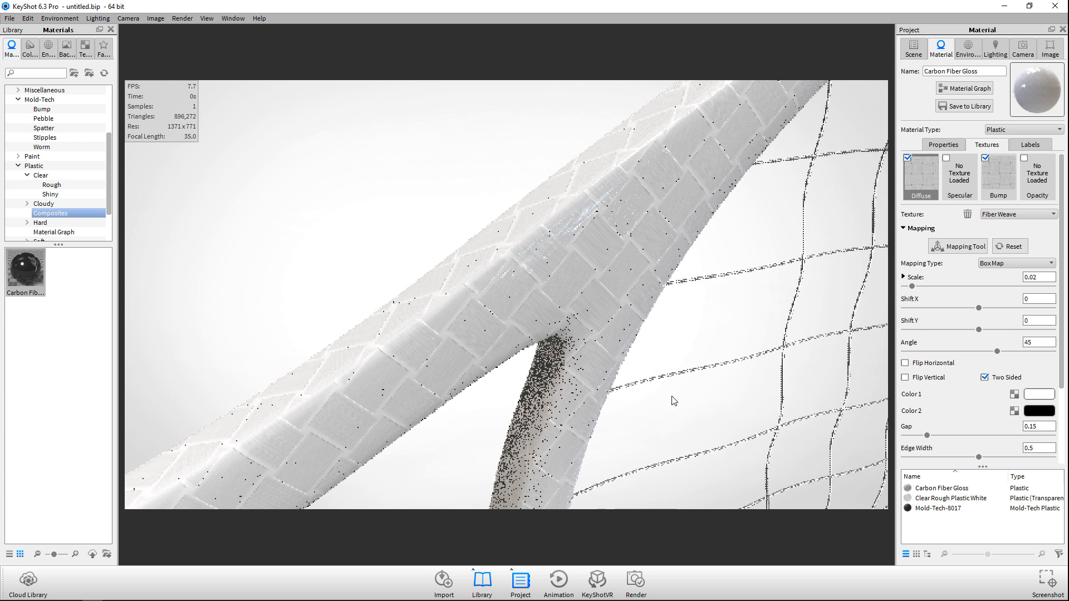
pyautogui.doubleClick(528, 276)
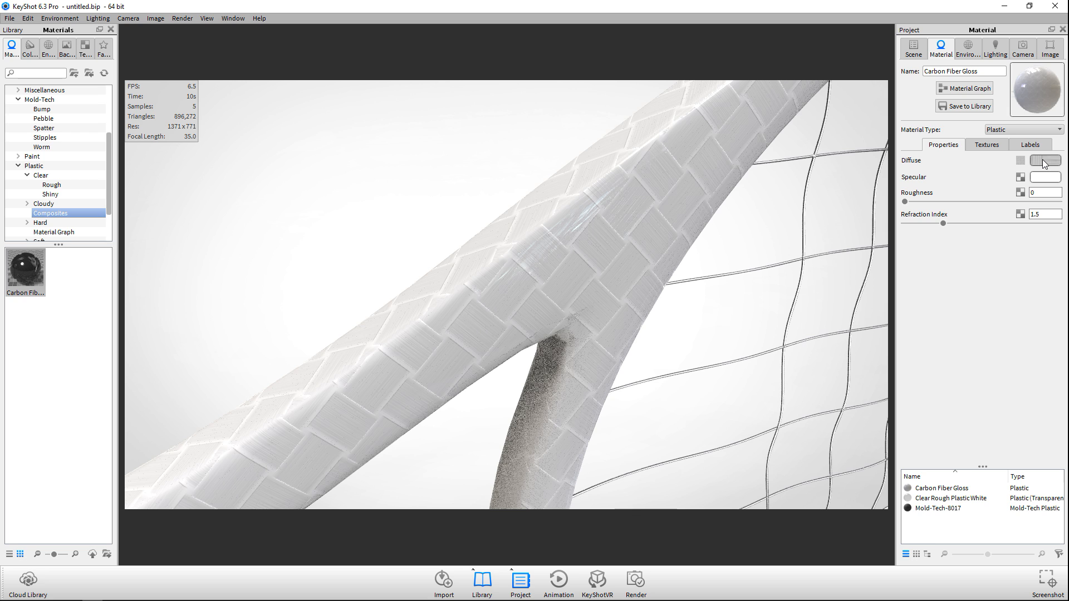
pyautogui.click(1020, 161)
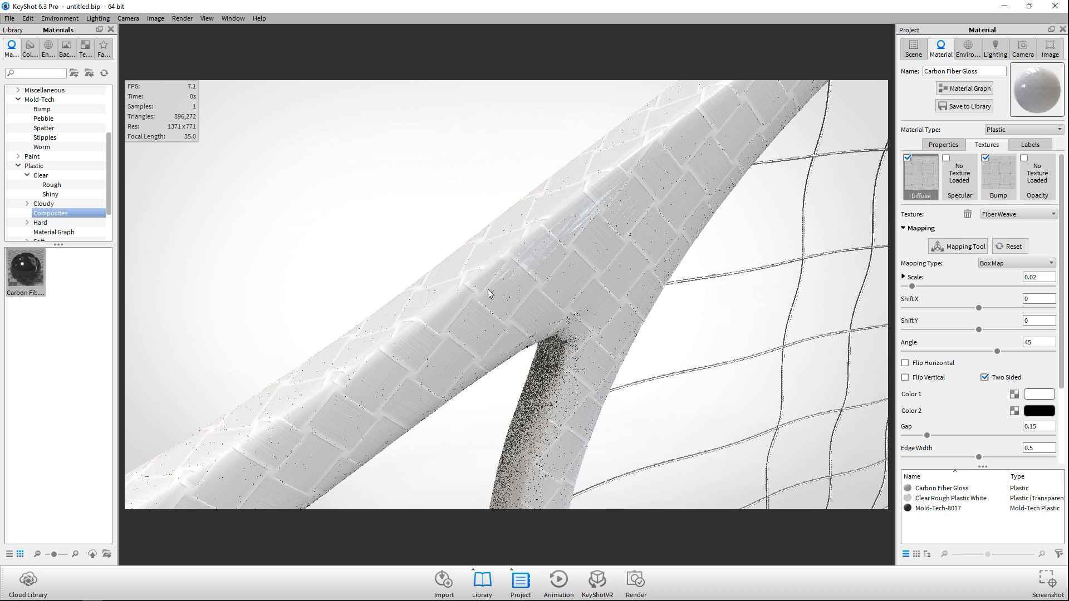
pyautogui.scroll(3, 418, 256)
pyautogui.moveTo(419, 255); pyautogui.dragTo(394, 249)
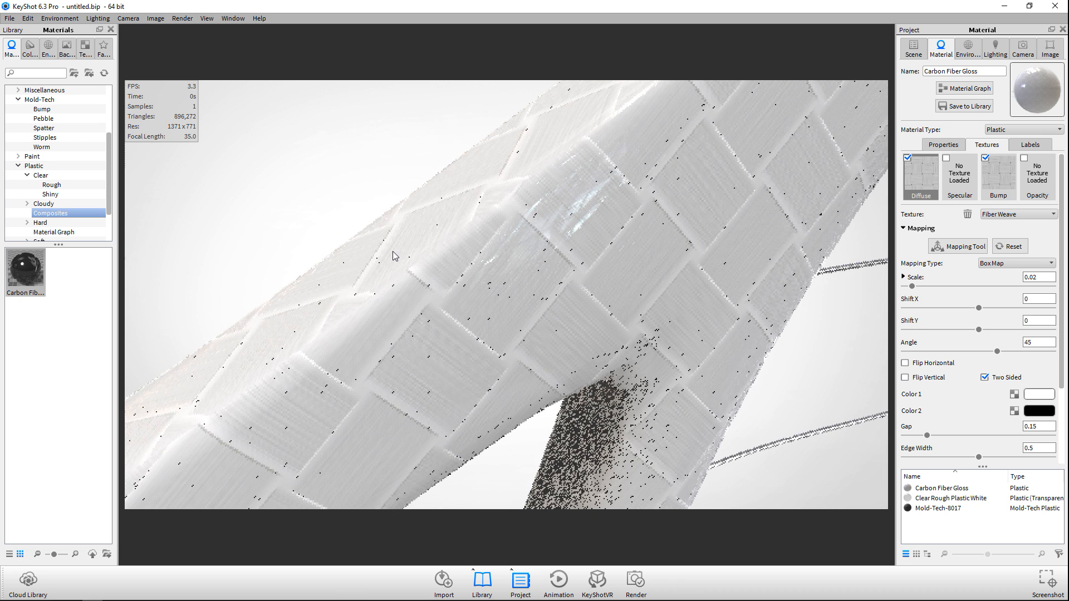
pyautogui.scroll(-3, 387, 251)
pyautogui.scroll(-5, 390, 255)
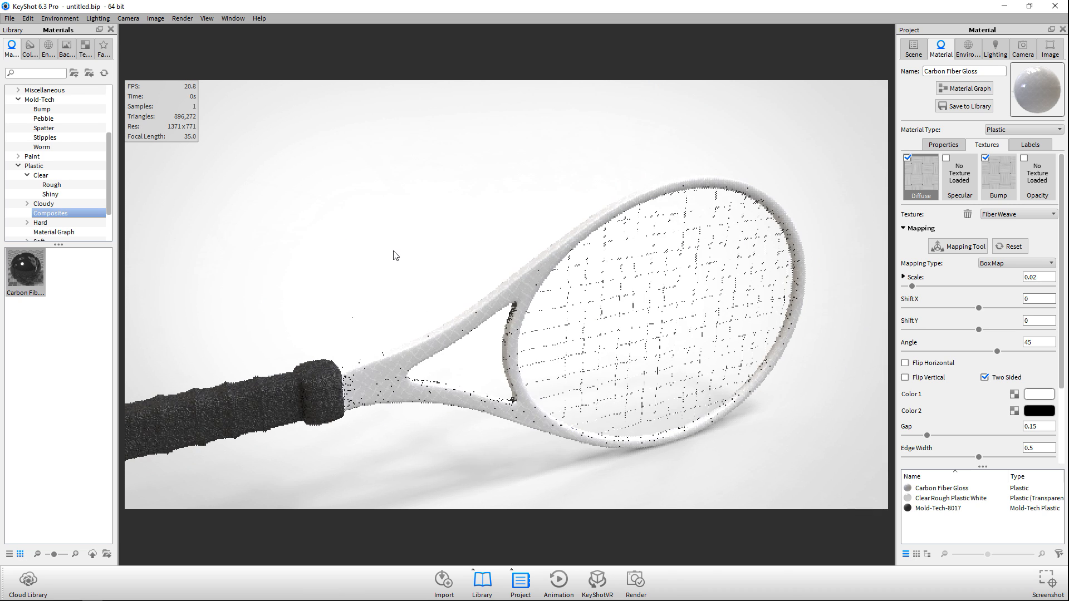
pyautogui.scroll(-3, 518, 322)
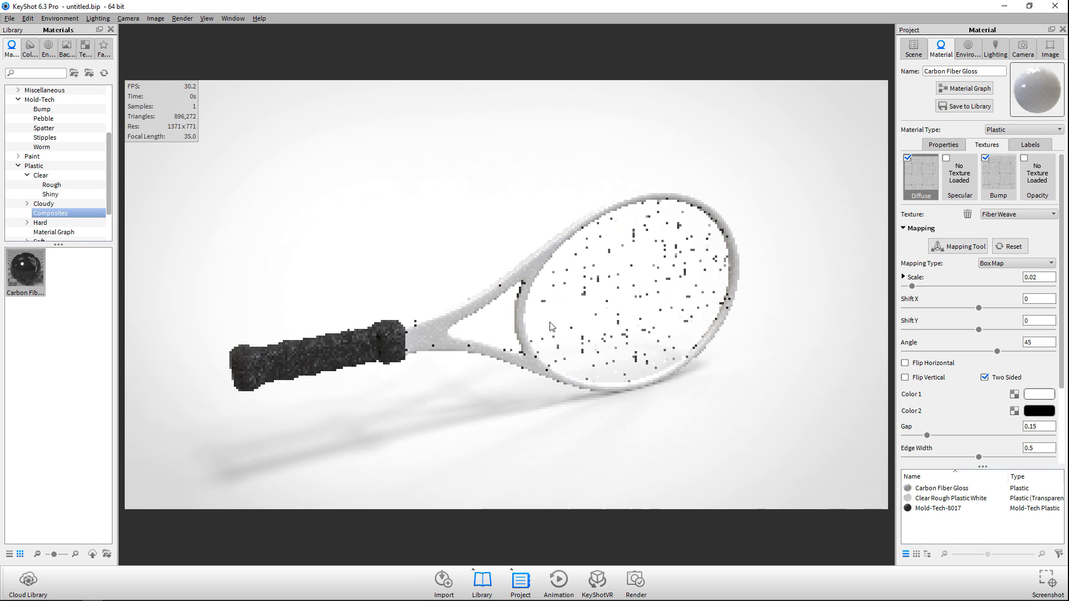
# Set Color 1 of the frame's diffuse Fiber Weave texture to off-white (RGB 244, 244, 244)
pyautogui.moveTo(550, 322)
pyautogui.mouseDown()
pyautogui.moveTo(561, 326)
pyautogui.moveTo(569, 306)
pyautogui.moveTo(561, 324)
pyautogui.mouseUp()
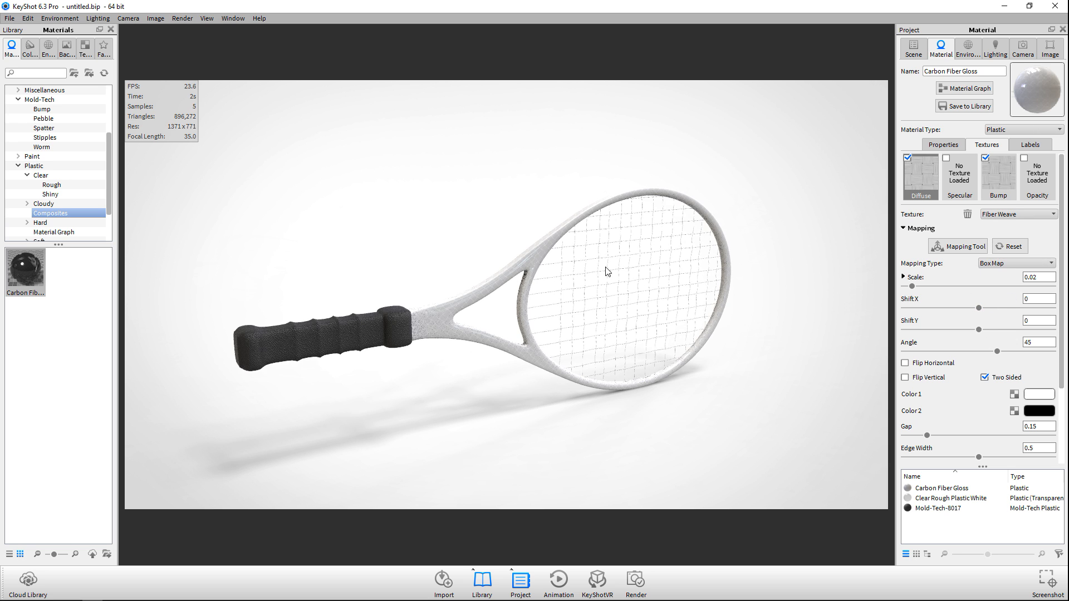
pyautogui.doubleClick(439, 315)
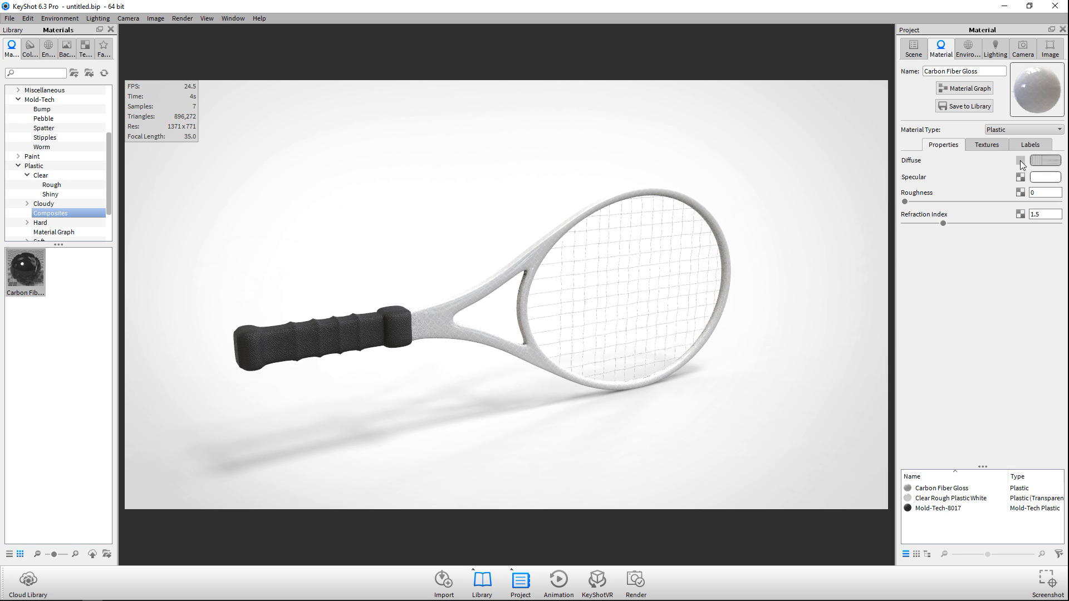
pyautogui.click(986, 144)
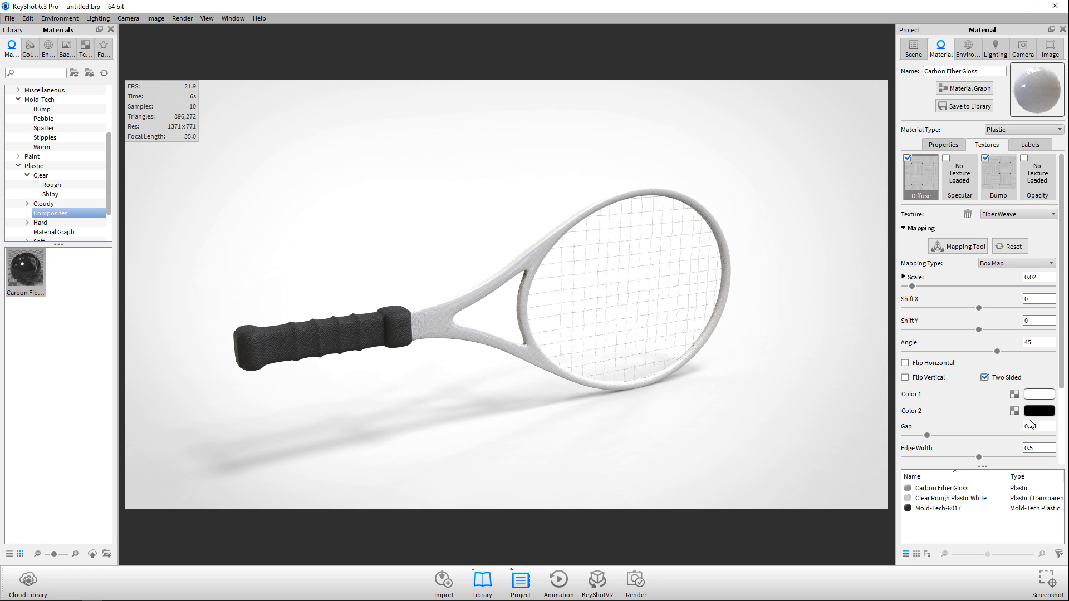
pyautogui.click(1034, 399)
pyautogui.click(983, 314)
pyautogui.moveTo(983, 314)
pyautogui.mouseDown()
pyautogui.moveTo(1009, 334)
pyautogui.moveTo(978, 306)
pyautogui.moveTo(948, 306)
pyautogui.mouseUp()
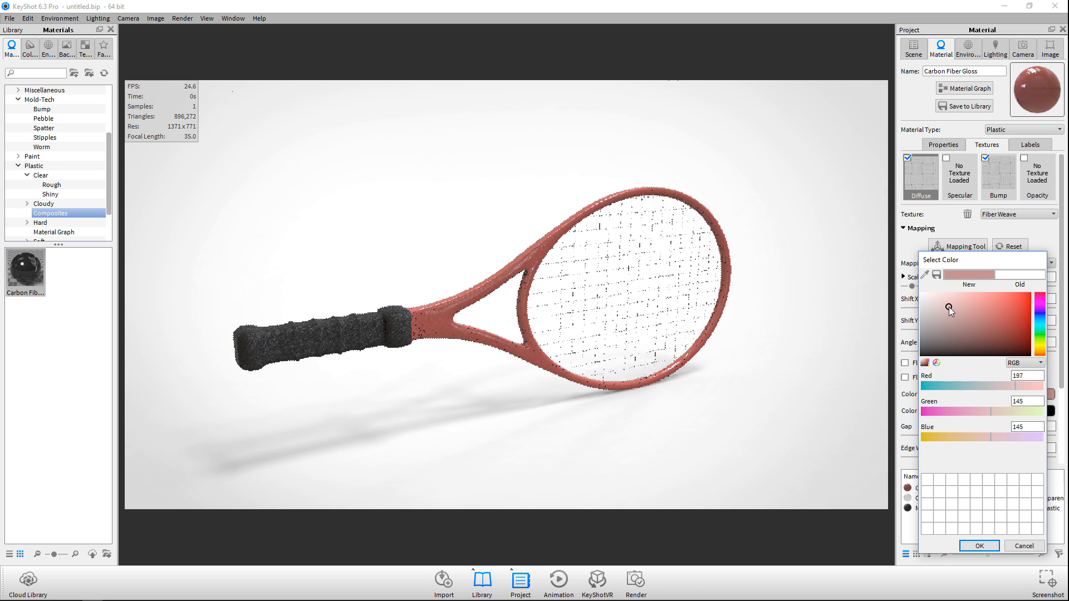
pyautogui.moveTo(1034, 326)
pyautogui.mouseDown()
pyautogui.moveTo(1040, 315)
pyautogui.moveTo(978, 306)
pyautogui.moveTo(1023, 305)
pyautogui.moveTo(917, 299)
pyautogui.mouseUp()
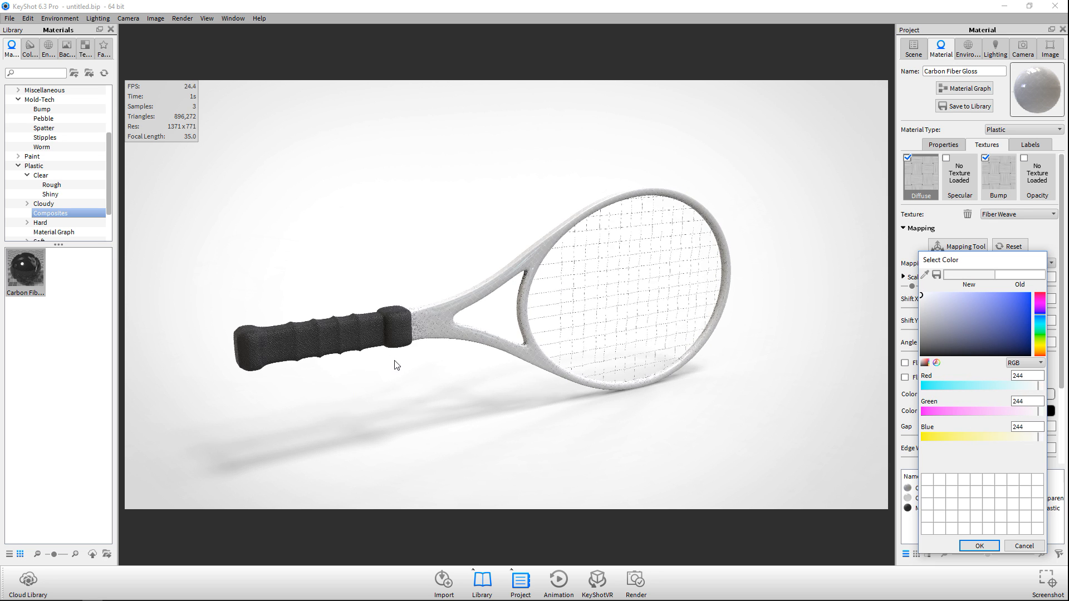
# Apply the second Studio backplate, the mid-gray backdrop with a bright floor, behind the racket
pyautogui.scroll(6, 396, 372)
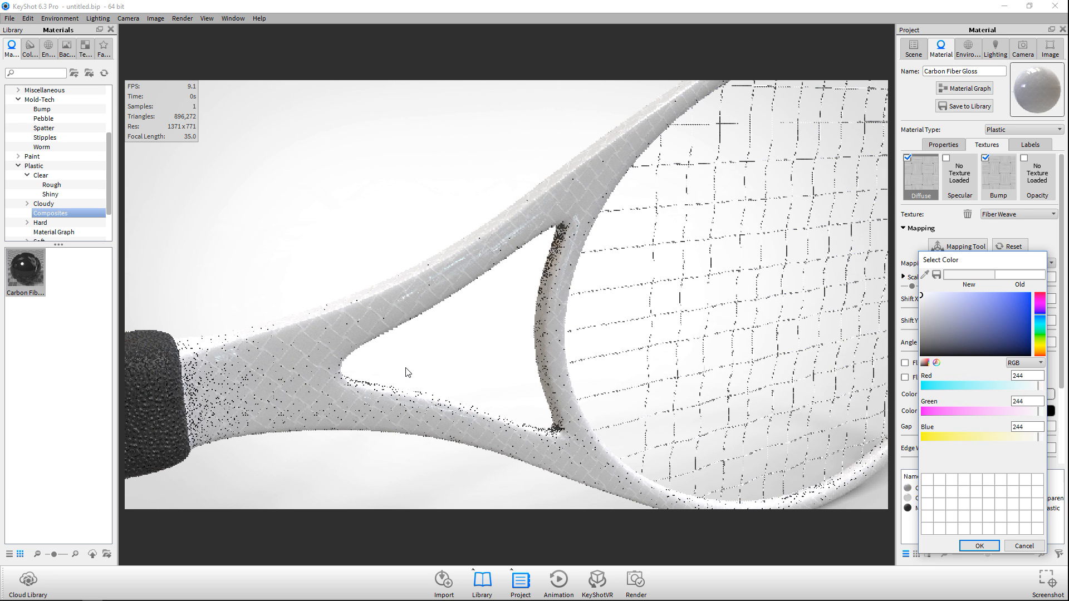
pyautogui.scroll(5, 417, 365)
pyautogui.scroll(-8, 433, 360)
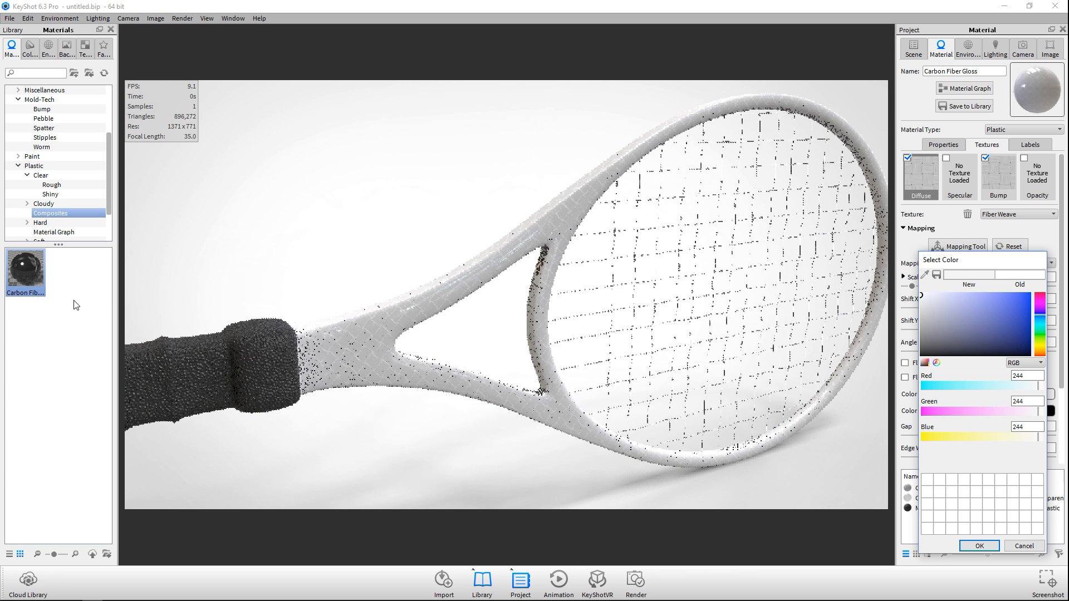
pyautogui.click(49, 48)
pyautogui.click(67, 47)
pyautogui.moveTo(36, 322); pyautogui.dragTo(252, 244)
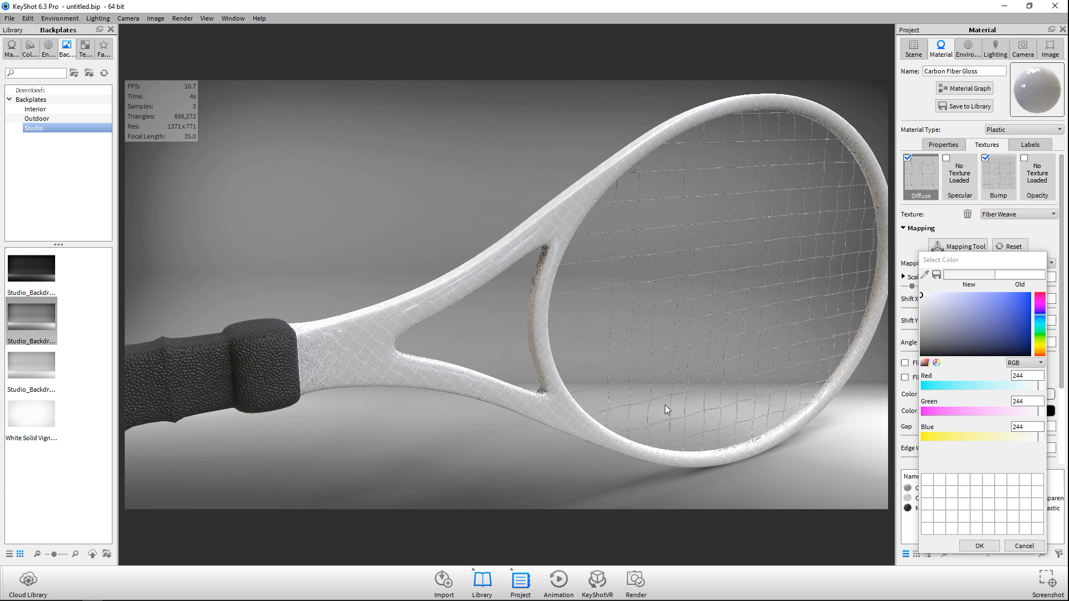
# Turn on ground illumination and global illumination in the scene's lighting settings
pyautogui.moveTo(649, 414); pyautogui.dragTo(827, 448)
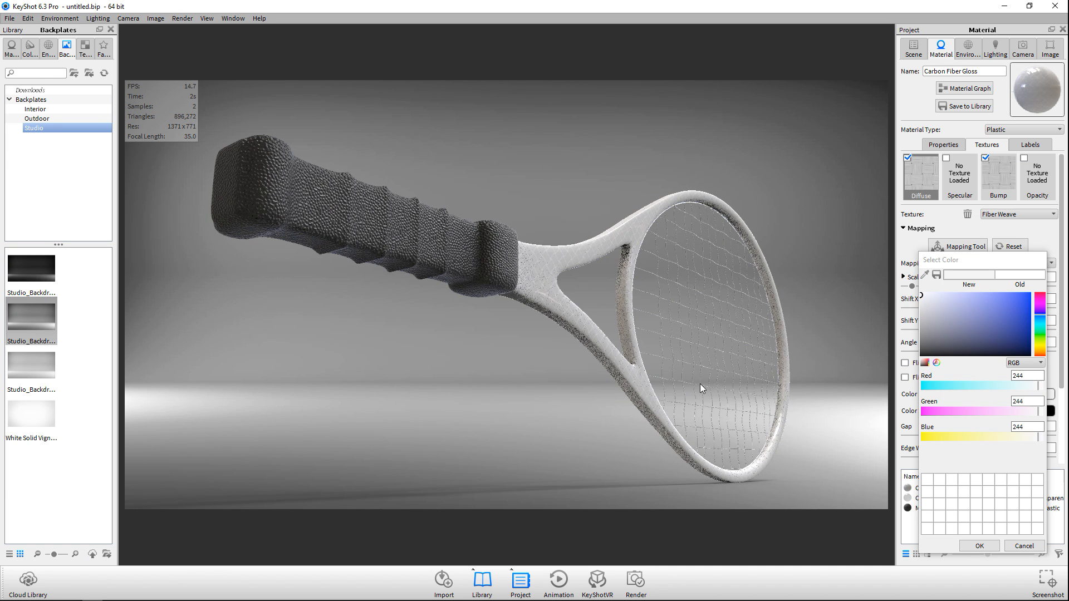
pyautogui.moveTo(758, 383); pyautogui.dragTo(163, 413)
pyautogui.scroll(1, 164, 413)
pyautogui.scroll(-1, 164, 413)
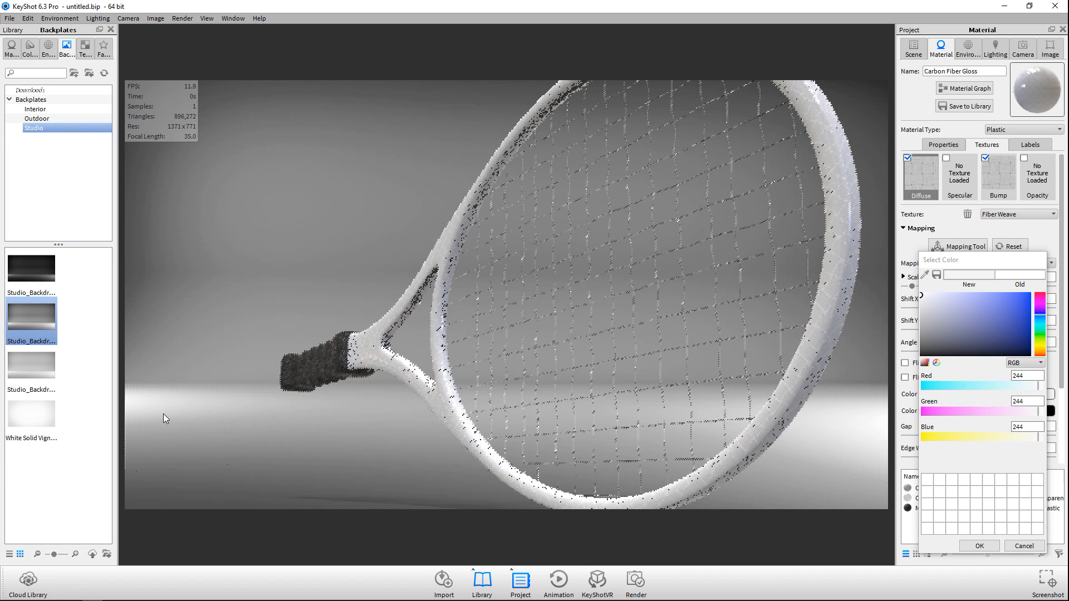
pyautogui.scroll(-1, 163, 413)
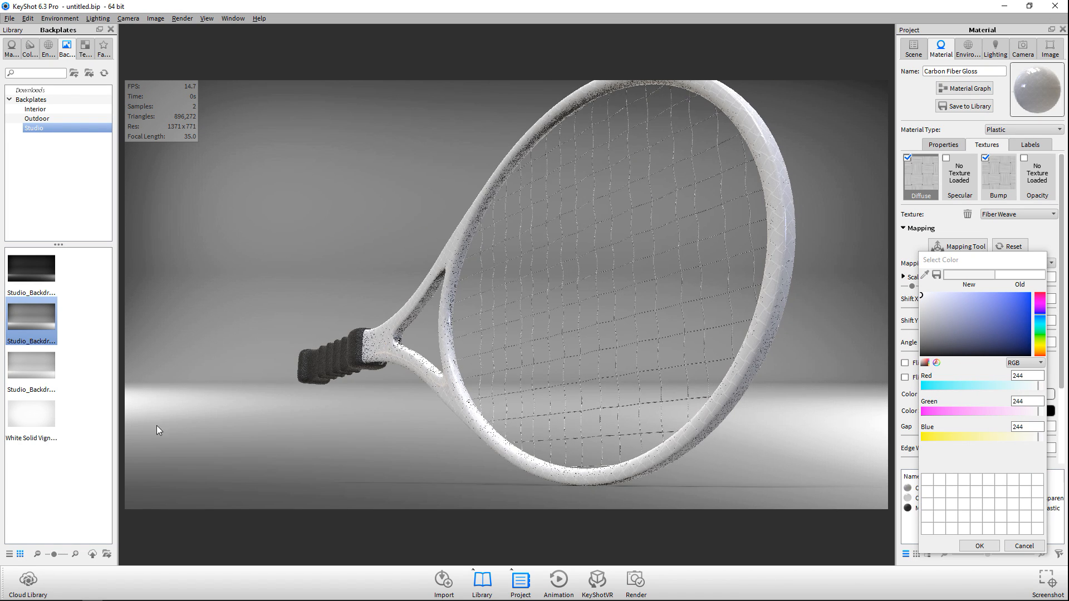
pyautogui.scroll(1, 153, 425)
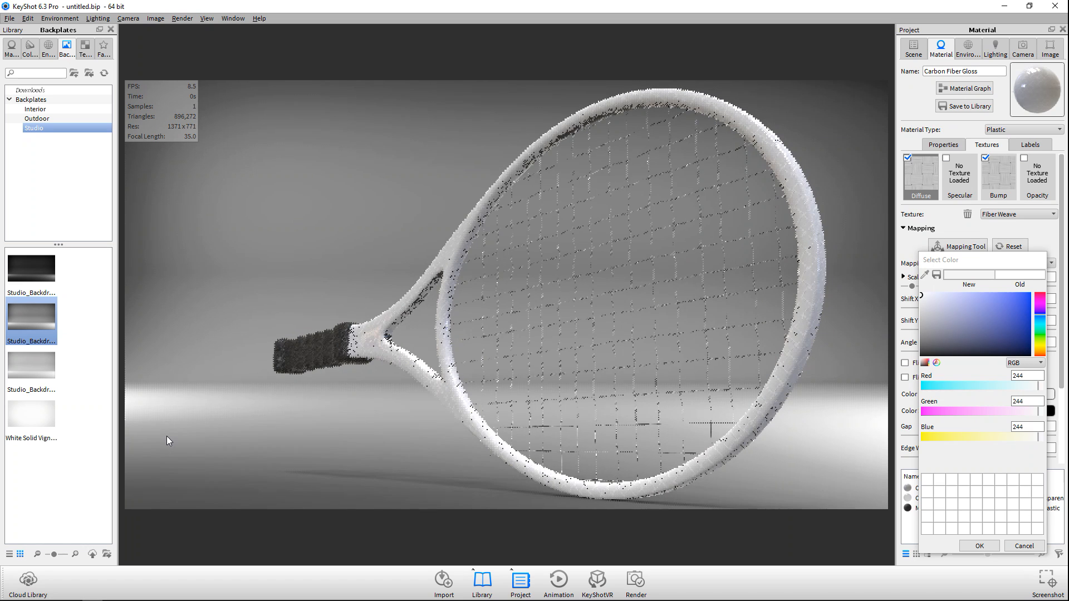
pyautogui.click(98, 18)
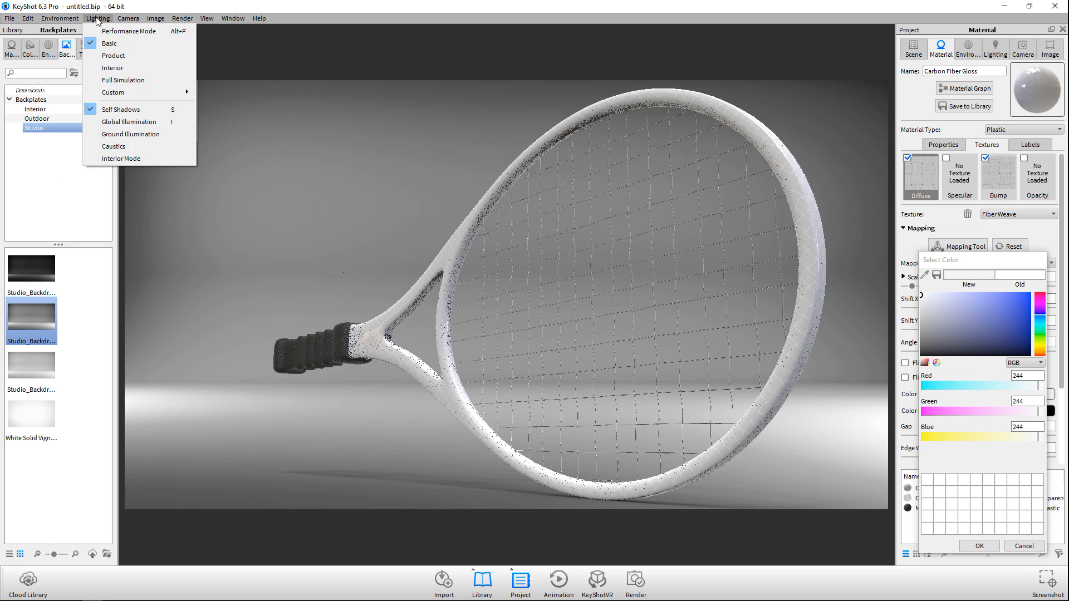
pyautogui.click(133, 136)
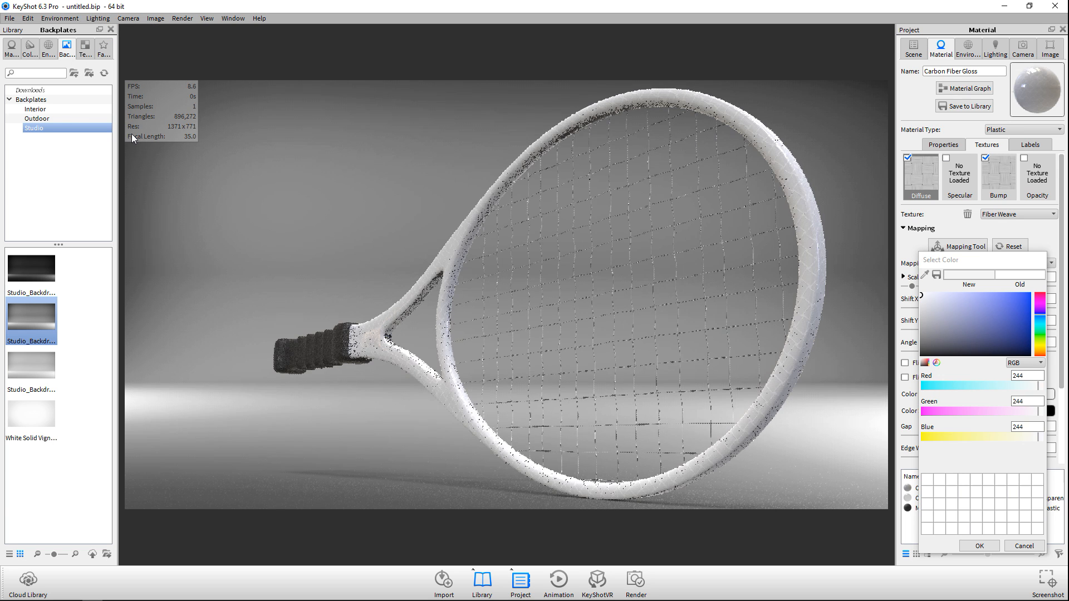
pyautogui.click(97, 18)
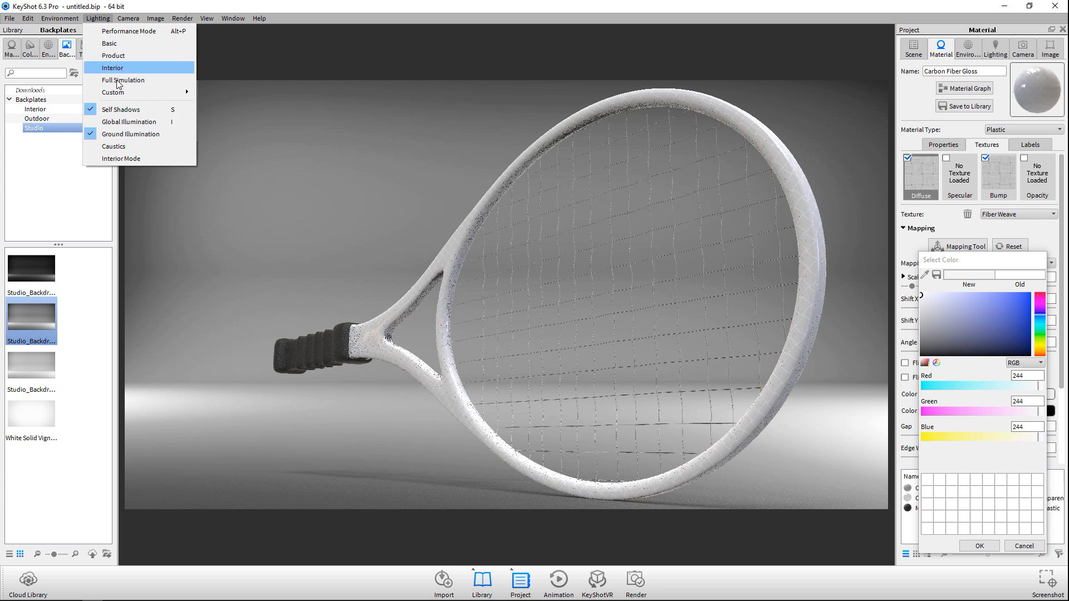
pyautogui.click(128, 127)
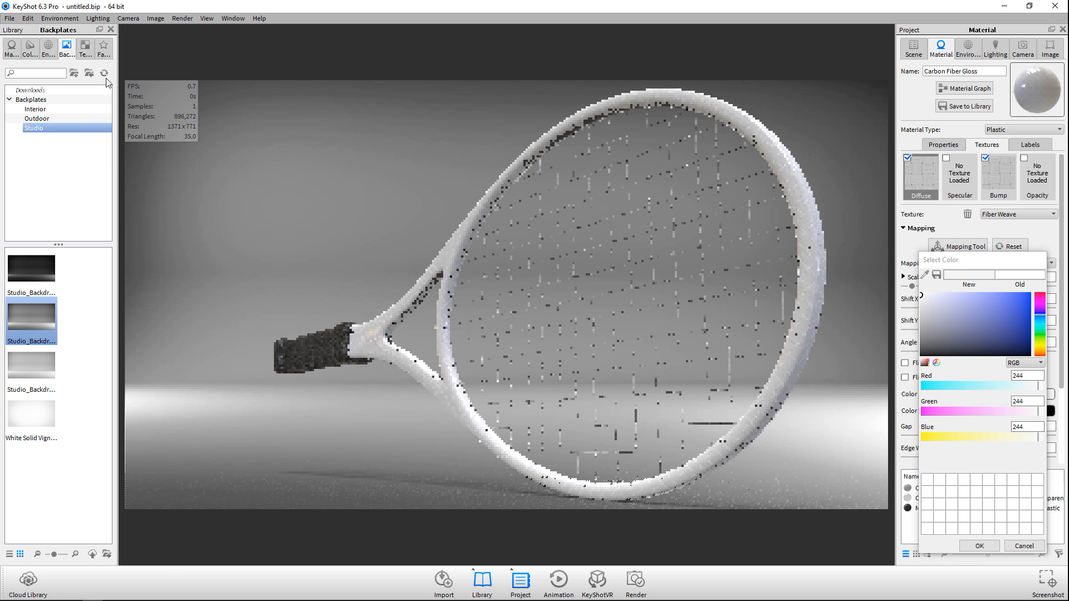
pyautogui.click(97, 19)
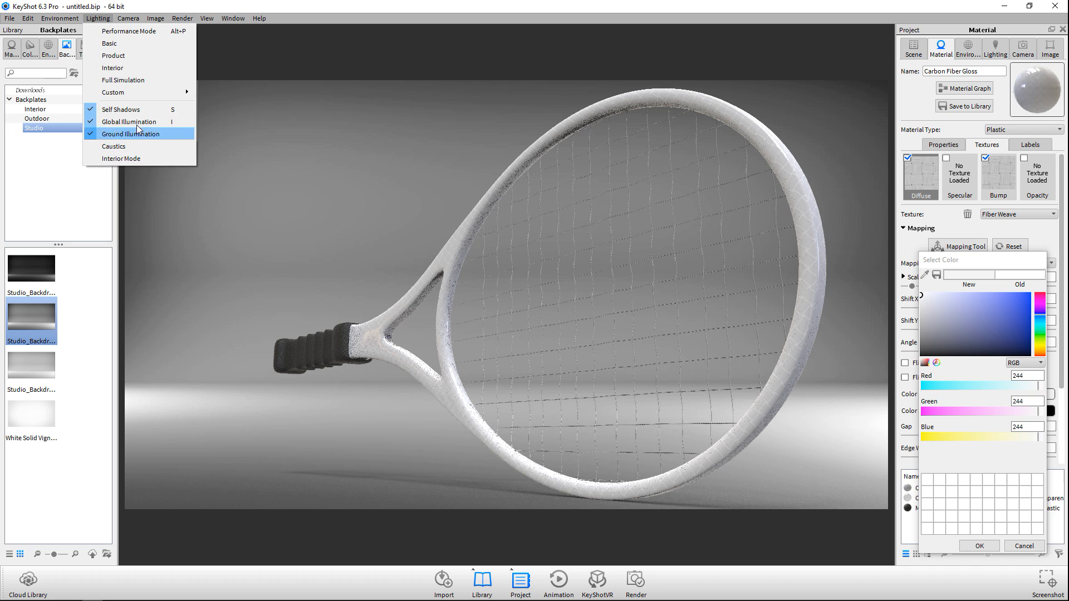
# Try the five Outdoor library environments one after another as lighting for the racket
pyautogui.moveTo(61, 21)
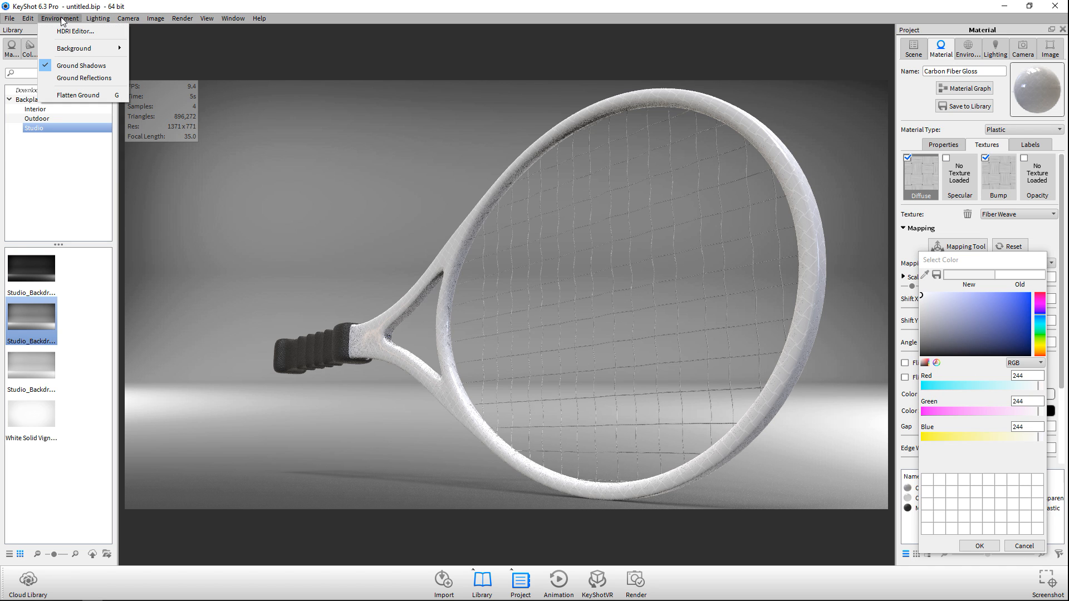
pyautogui.click(47, 49)
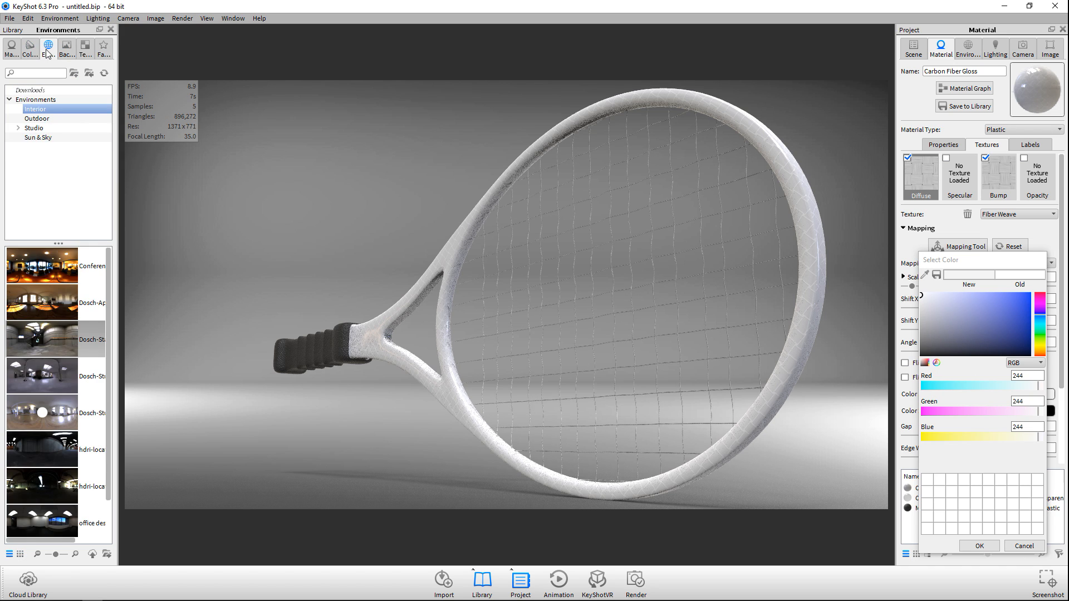
pyautogui.click(37, 118)
pyautogui.moveTo(34, 261); pyautogui.dragTo(256, 278)
pyautogui.moveTo(42, 302); pyautogui.dragTo(226, 270)
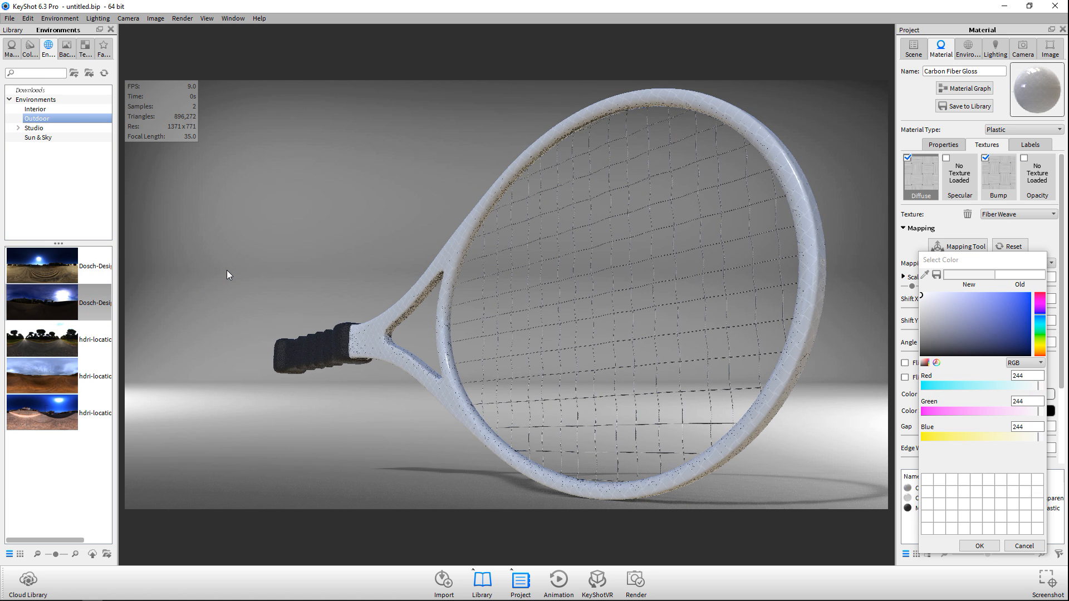
pyautogui.moveTo(45, 341); pyautogui.dragTo(222, 305)
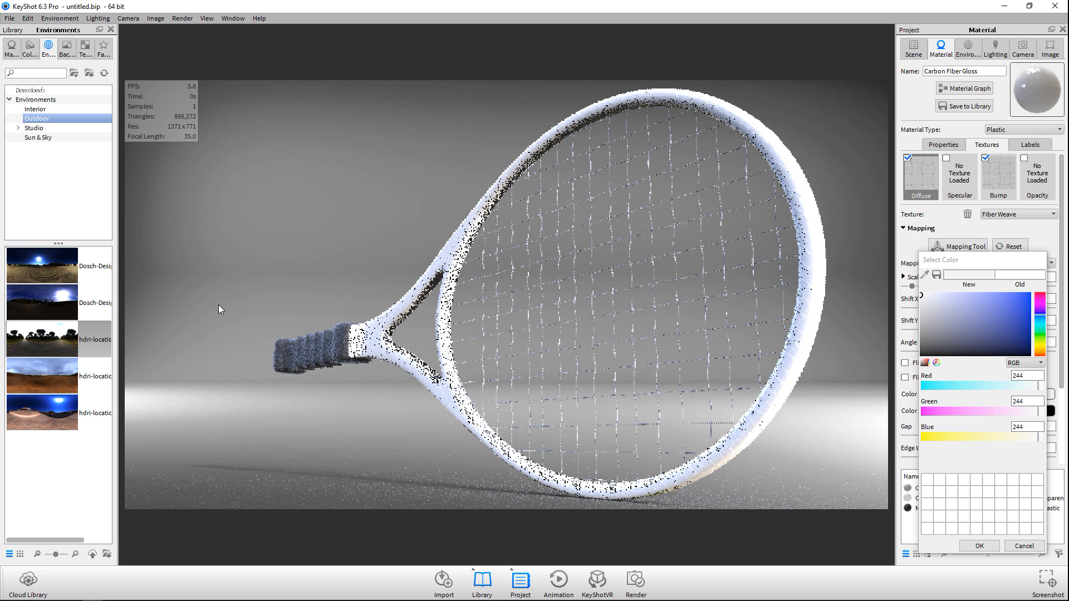
pyautogui.moveTo(14, 369); pyautogui.dragTo(254, 286)
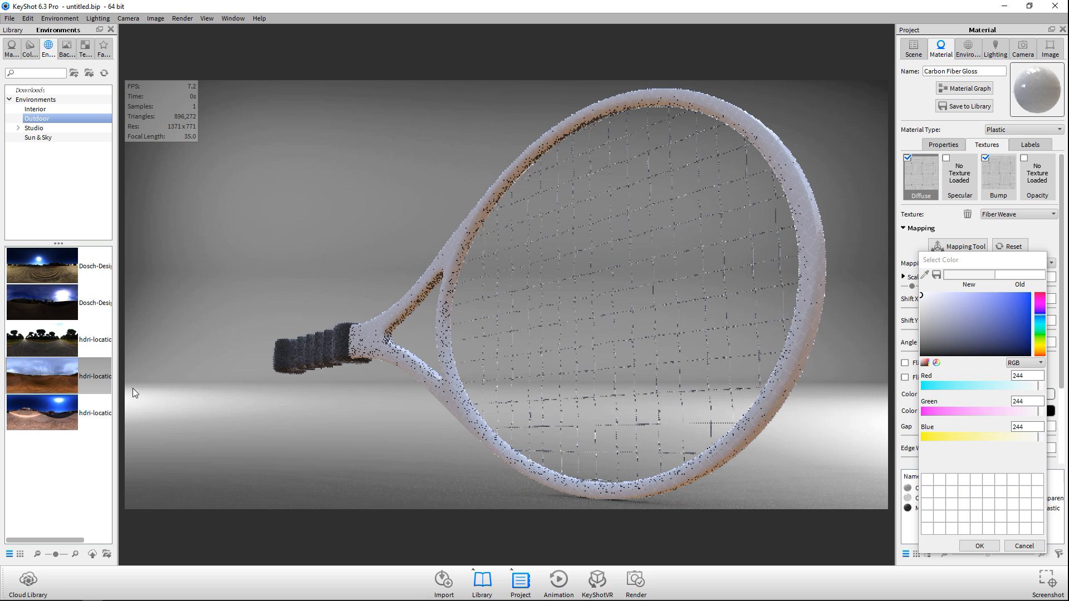
pyautogui.moveTo(36, 409); pyautogui.dragTo(266, 289)
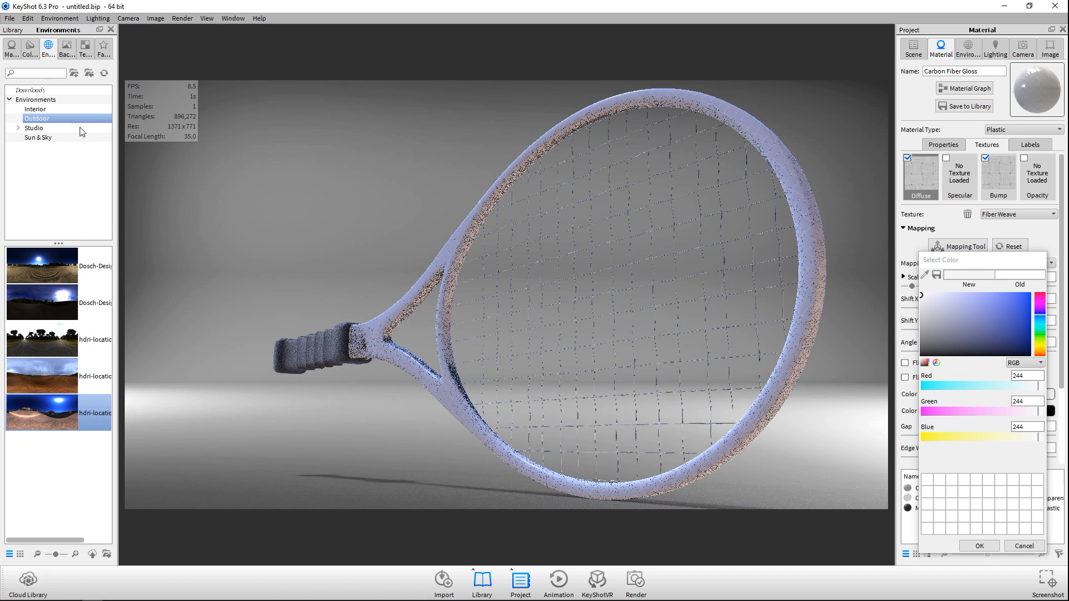
# Try the eight Interior library environments, from the conference room to the office desk, as lighting for the racket
pyautogui.click(35, 110)
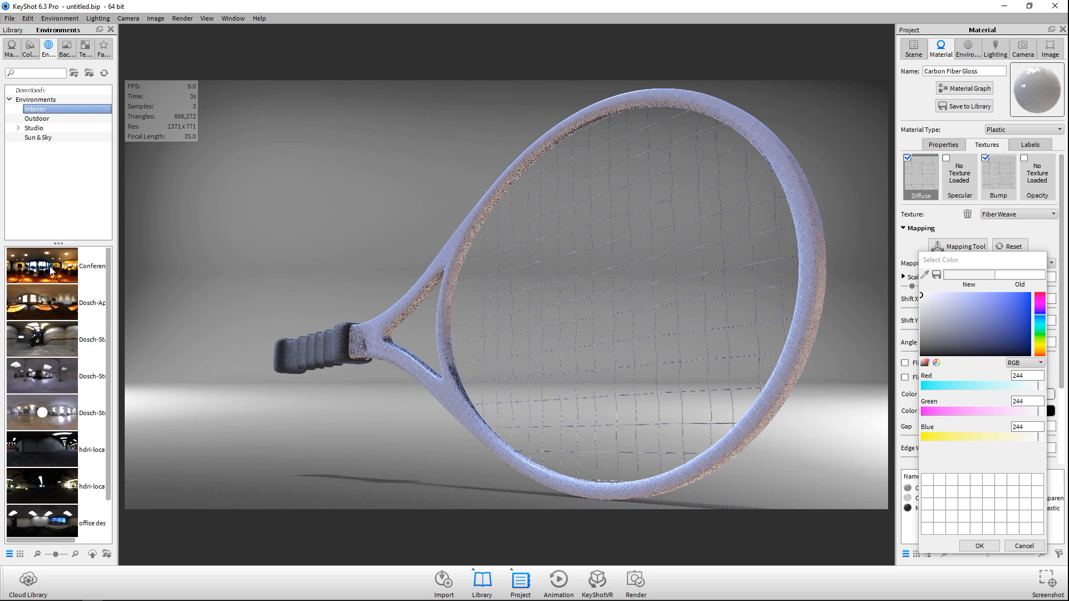
pyautogui.moveTo(37, 267); pyautogui.dragTo(210, 246)
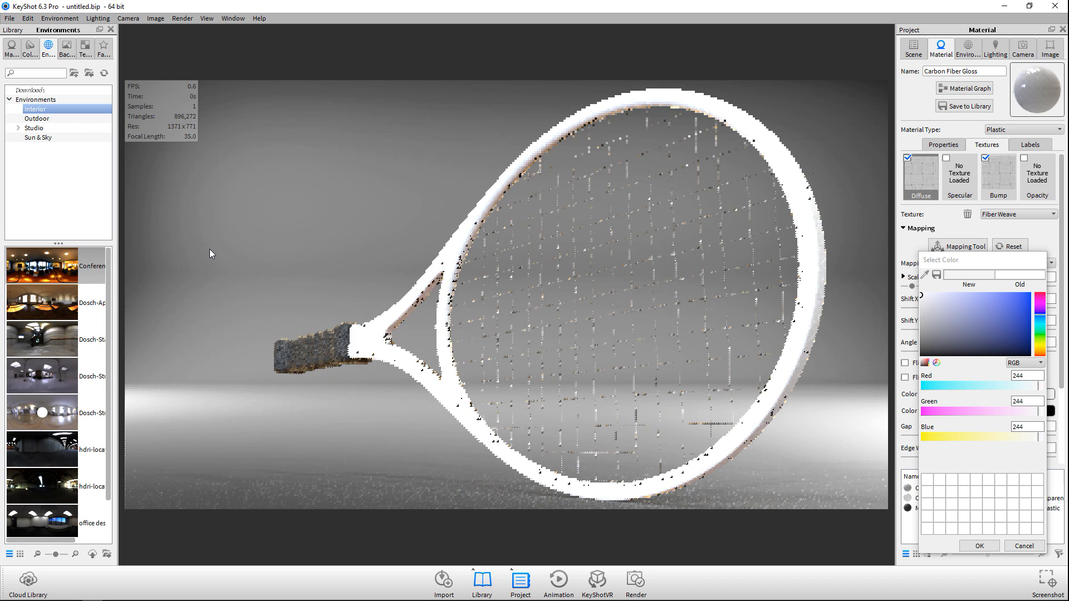
pyautogui.moveTo(88, 298); pyautogui.dragTo(244, 246)
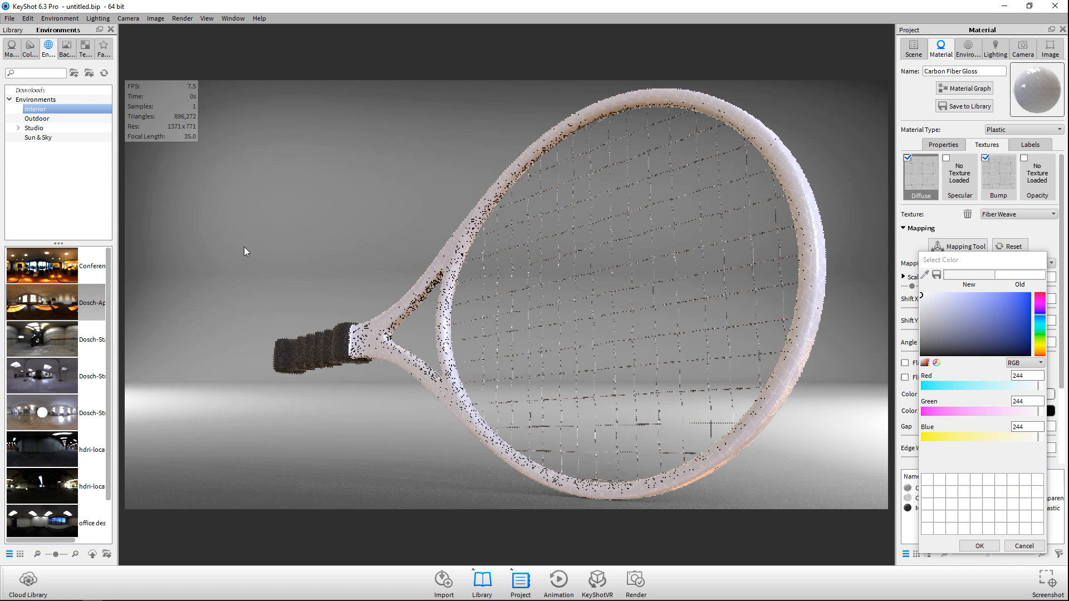
pyautogui.moveTo(45, 338); pyautogui.dragTo(205, 289)
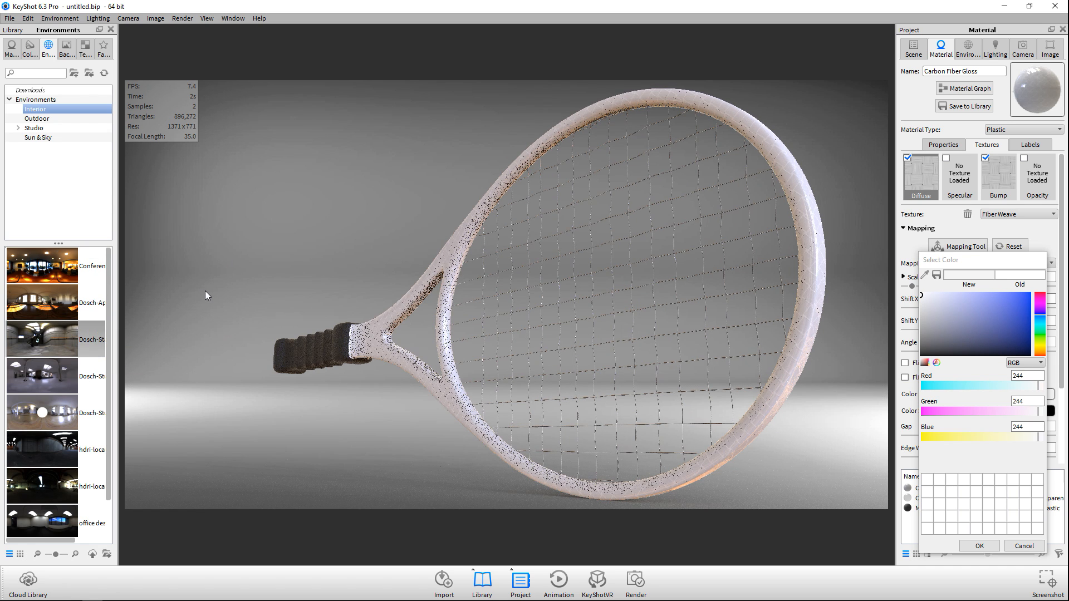
pyautogui.moveTo(35, 375); pyautogui.dragTo(226, 287)
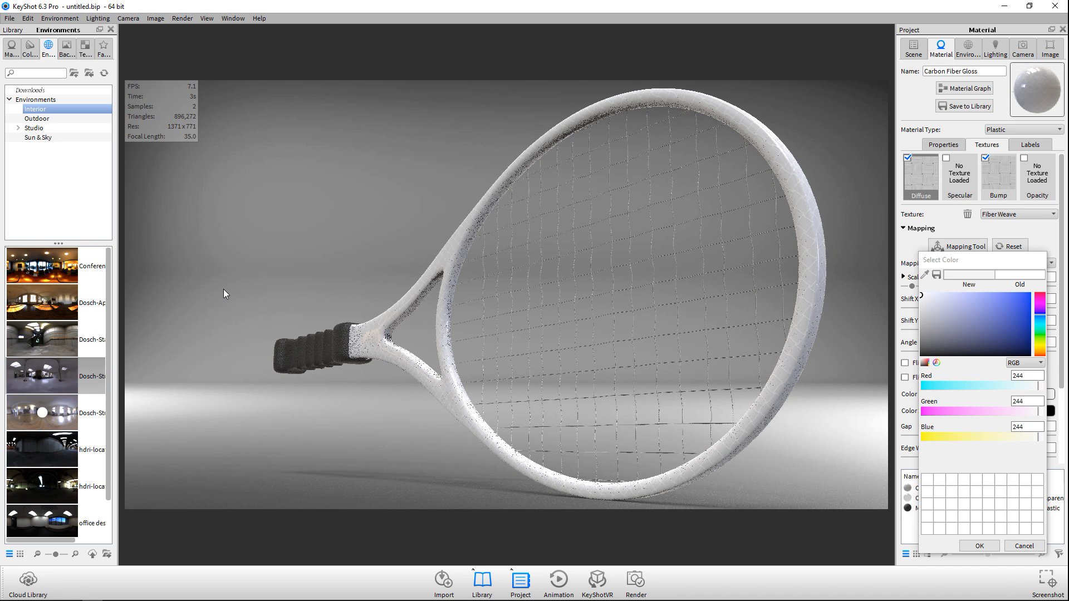
pyautogui.moveTo(44, 417); pyautogui.dragTo(241, 298)
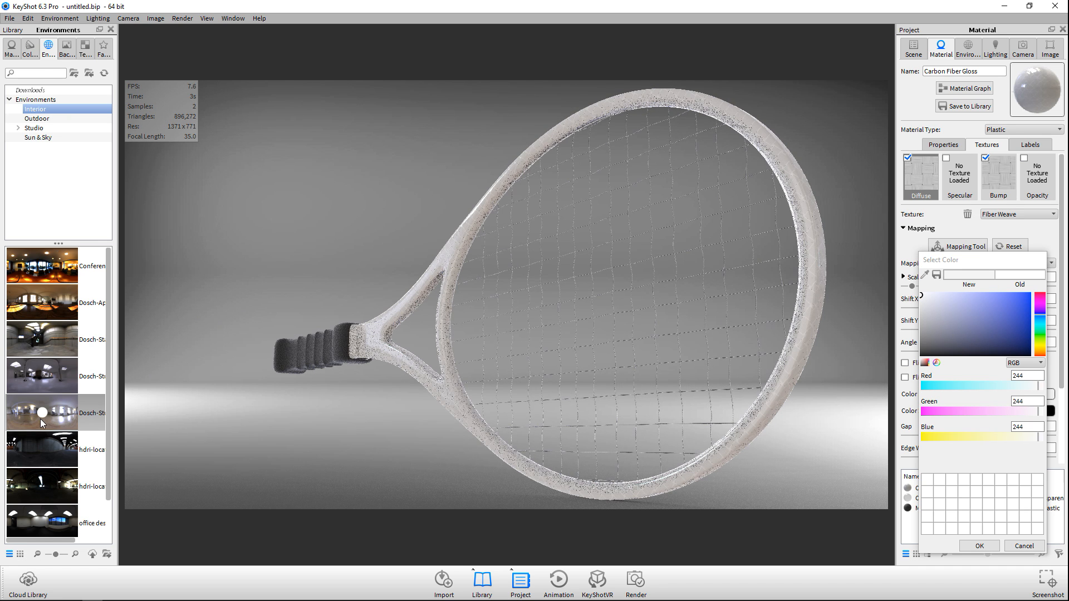
pyautogui.moveTo(35, 450); pyautogui.dragTo(205, 423)
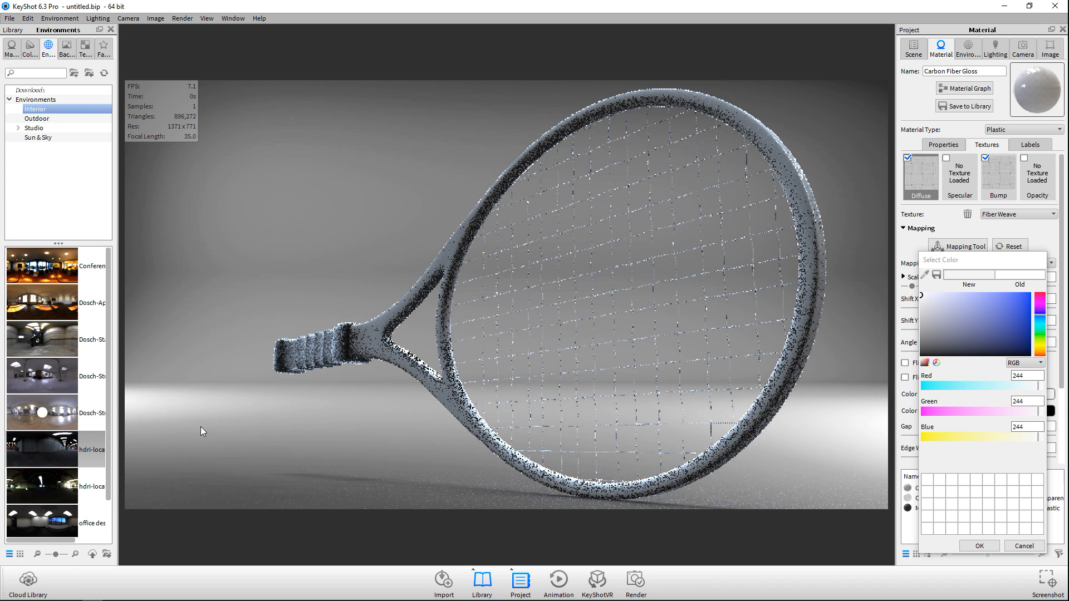
pyautogui.moveTo(50, 489); pyautogui.dragTo(196, 454)
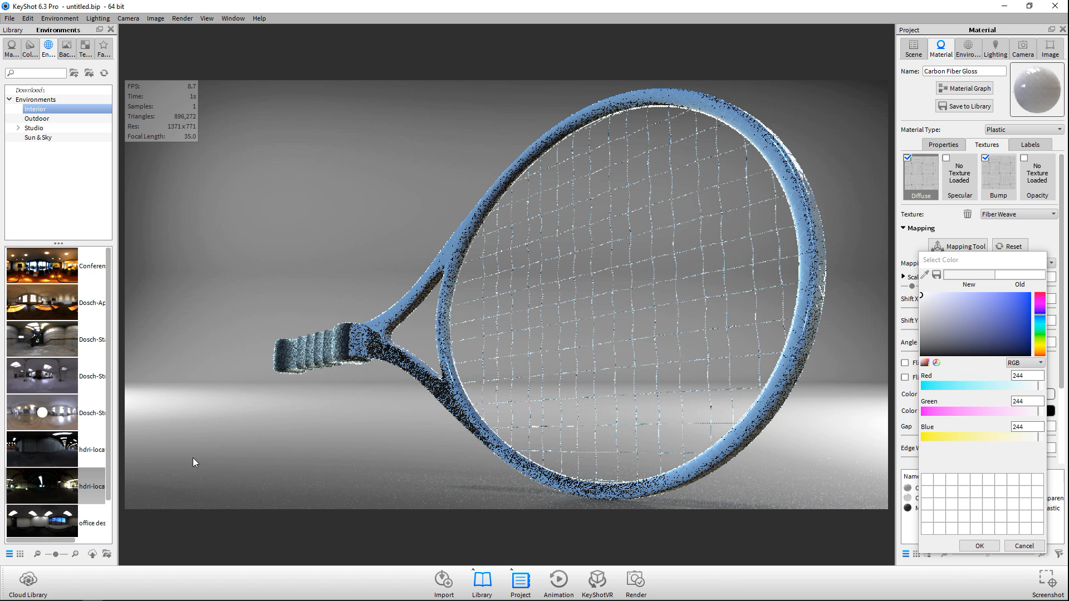
pyautogui.moveTo(41, 520); pyautogui.dragTo(224, 441)
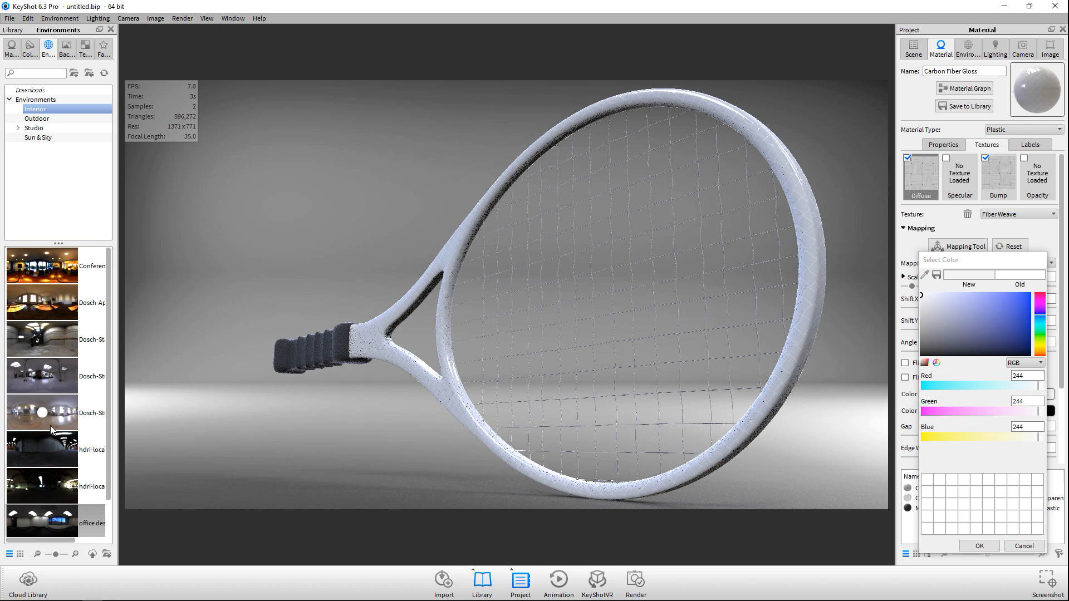
# Try the 2 Panels and 3 Panels environments from the Studio library as lighting for the racket
pyautogui.click(33, 128)
pyautogui.moveTo(52, 277); pyautogui.dragTo(206, 235)
pyautogui.moveTo(37, 302); pyautogui.dragTo(215, 302)
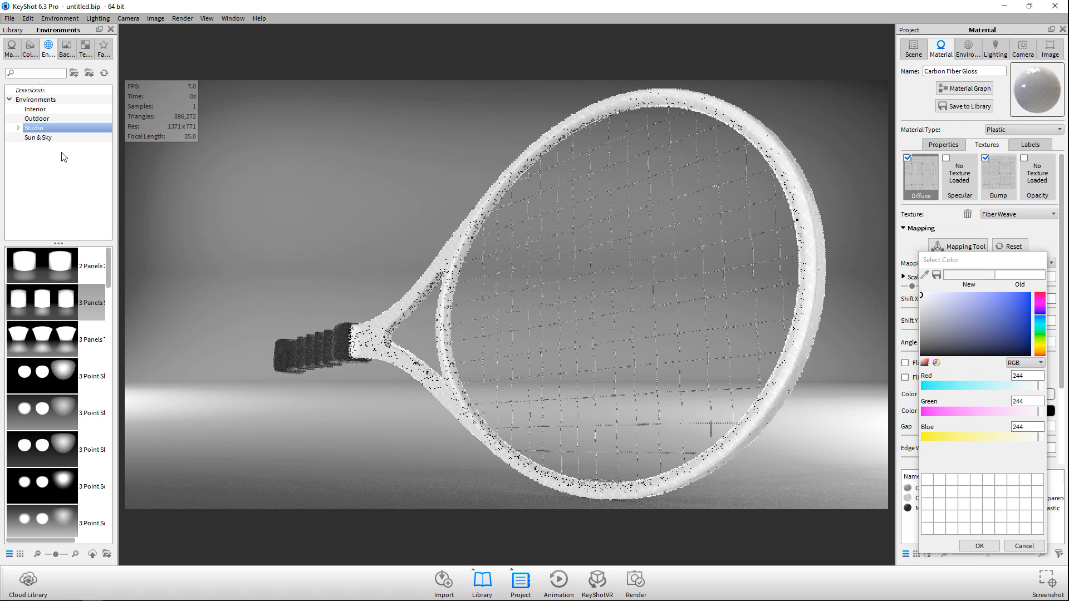
# Compare several Studio Panels environments on the racket and apply Overhead Panel Soft Spots High 2k as the lighting
pyautogui.click(18, 128)
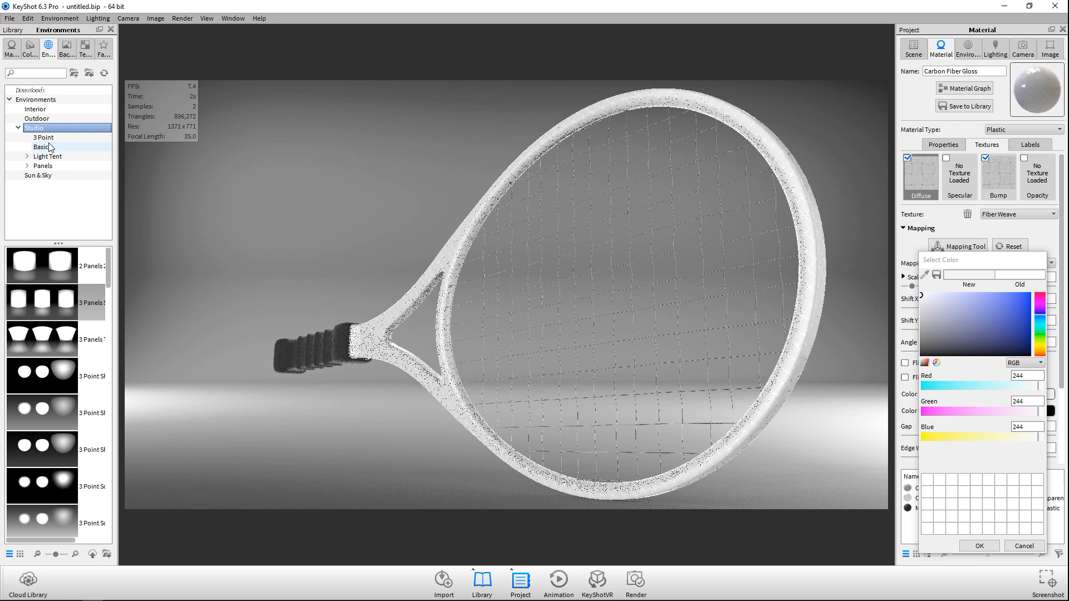
pyautogui.click(48, 166)
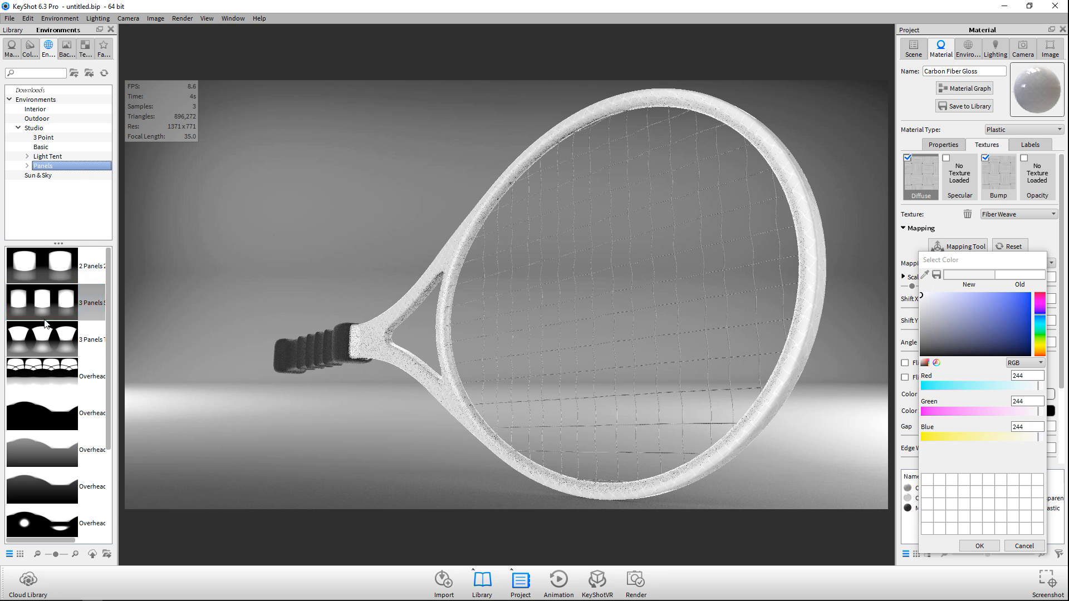
pyautogui.moveTo(42, 376); pyautogui.dragTo(232, 286)
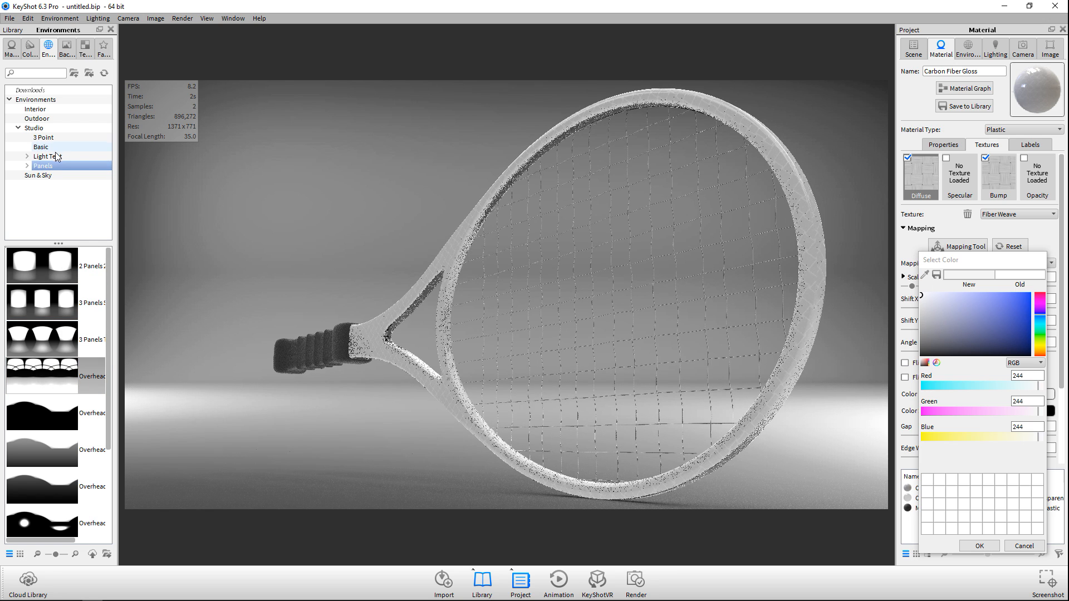
pyautogui.moveTo(47, 264); pyautogui.dragTo(143, 279)
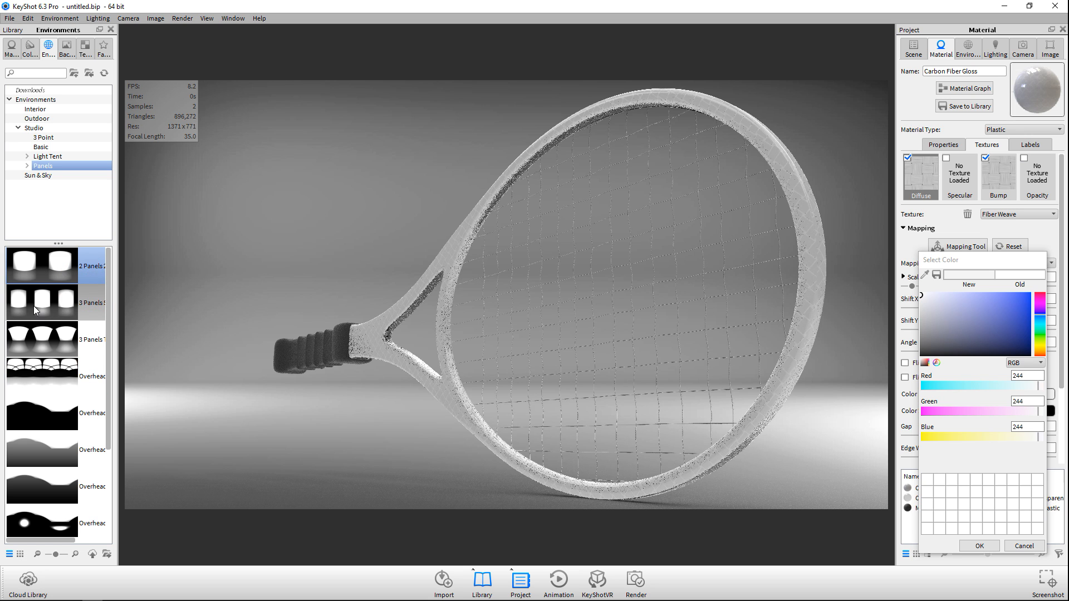
pyautogui.moveTo(34, 306); pyautogui.dragTo(200, 274)
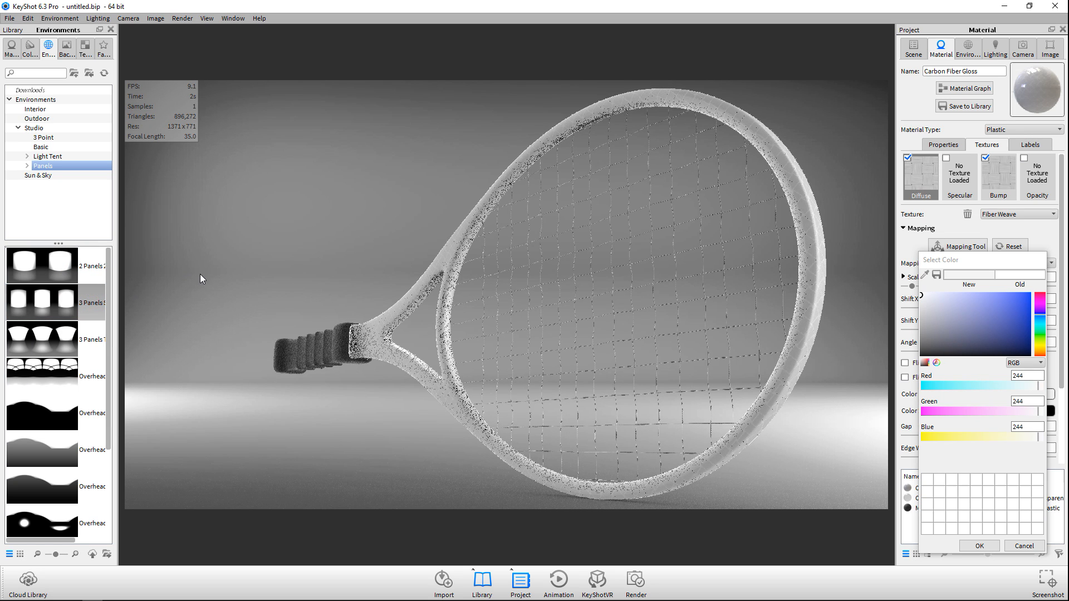
pyautogui.moveTo(39, 411); pyautogui.dragTo(176, 395)
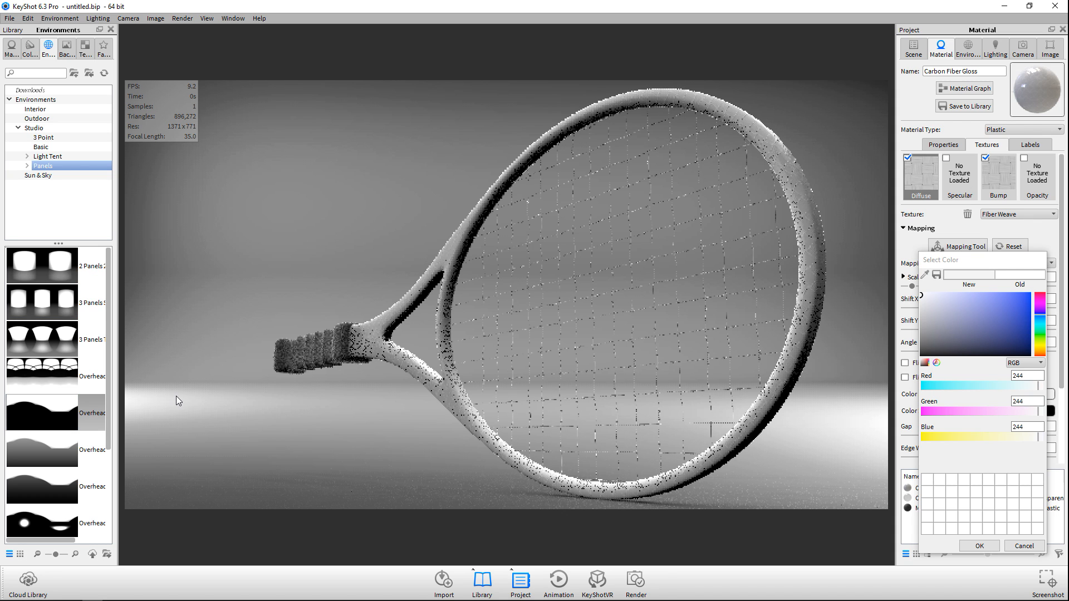
pyautogui.moveTo(54, 520); pyautogui.dragTo(227, 478)
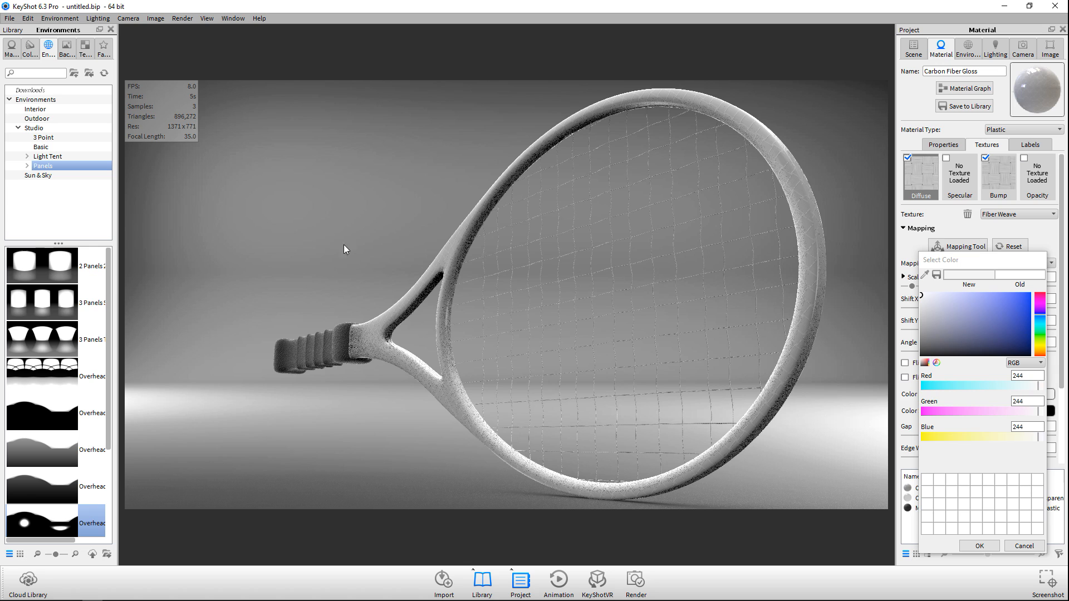
# Apply the White Solid Vignette studio backplate behind the racket and frame the whole racket in the view
pyautogui.click(67, 49)
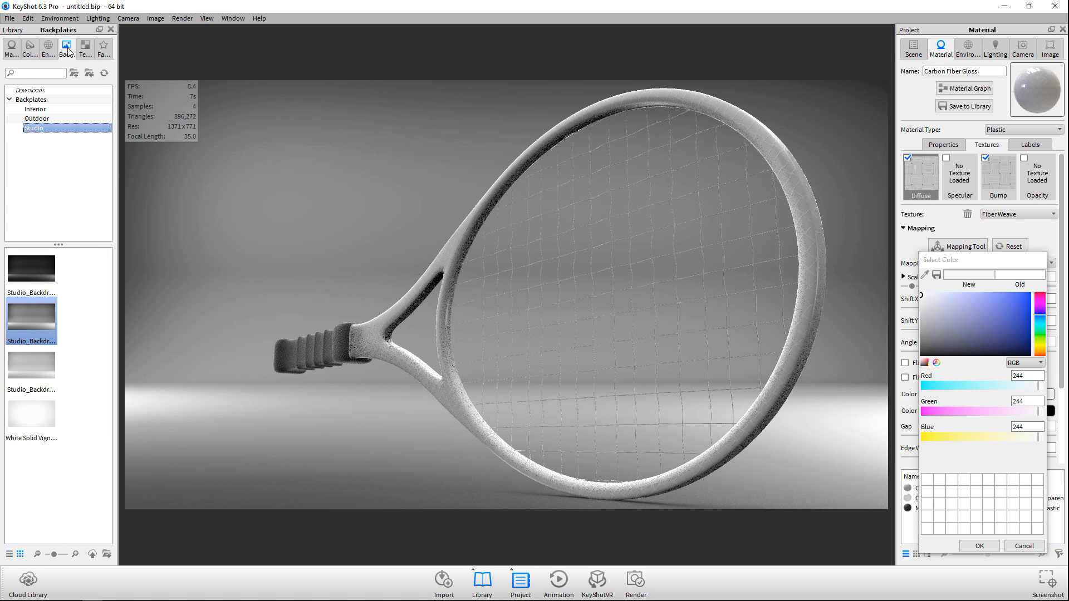
pyautogui.moveTo(32, 414); pyautogui.dragTo(183, 308)
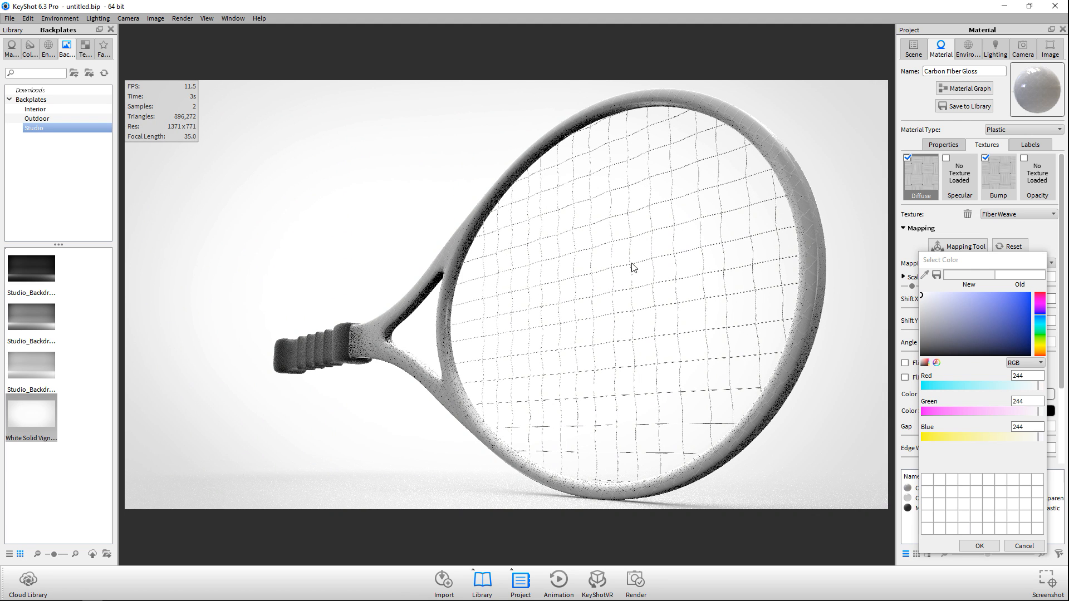
pyautogui.scroll(5, 762, 333)
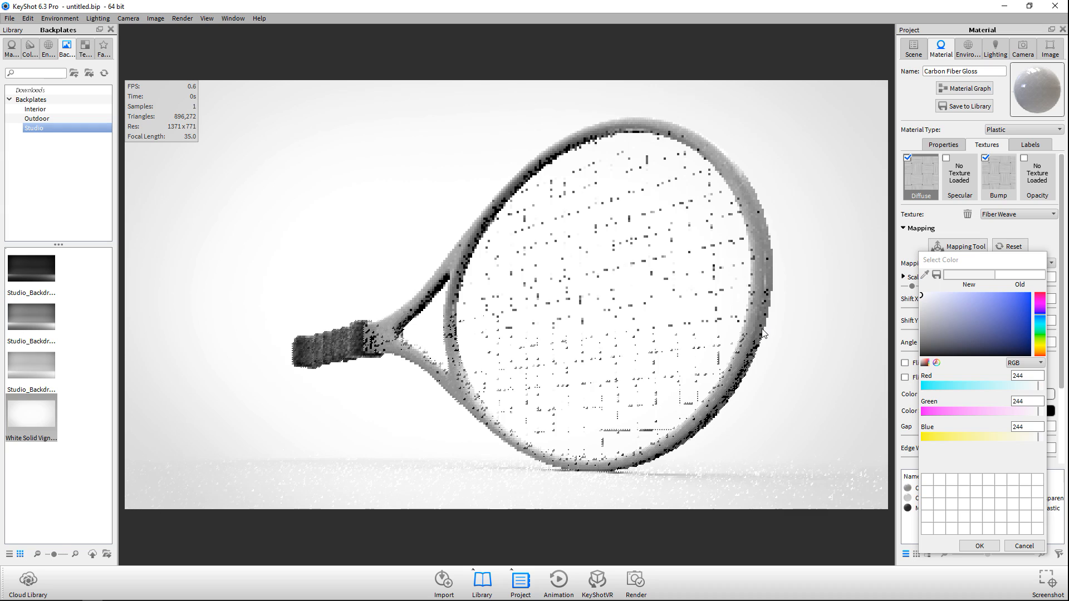
pyautogui.scroll(5, 772, 340)
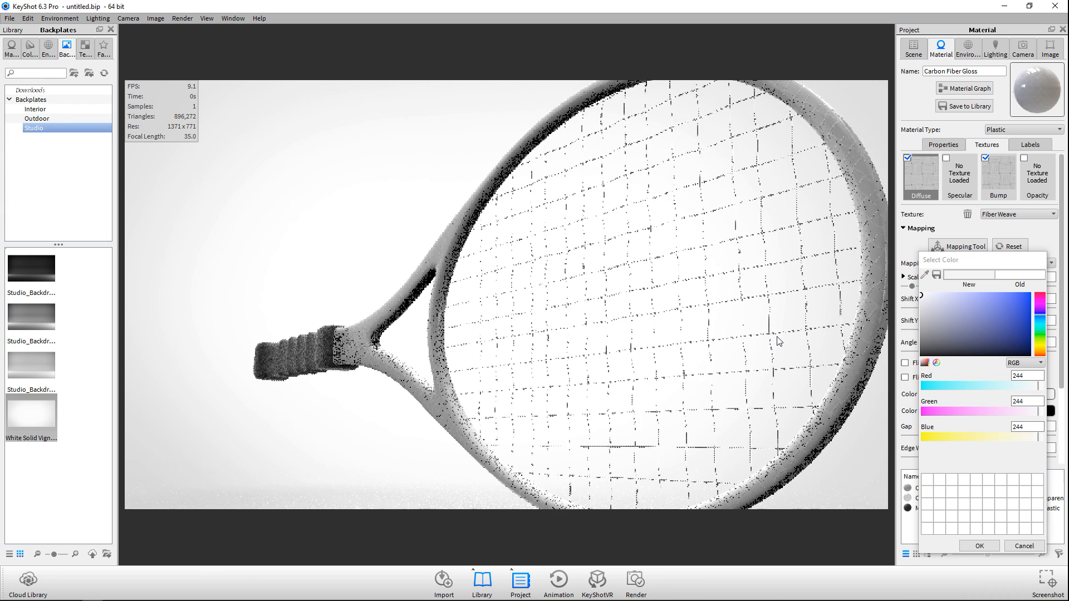
pyautogui.scroll(-3, 791, 346)
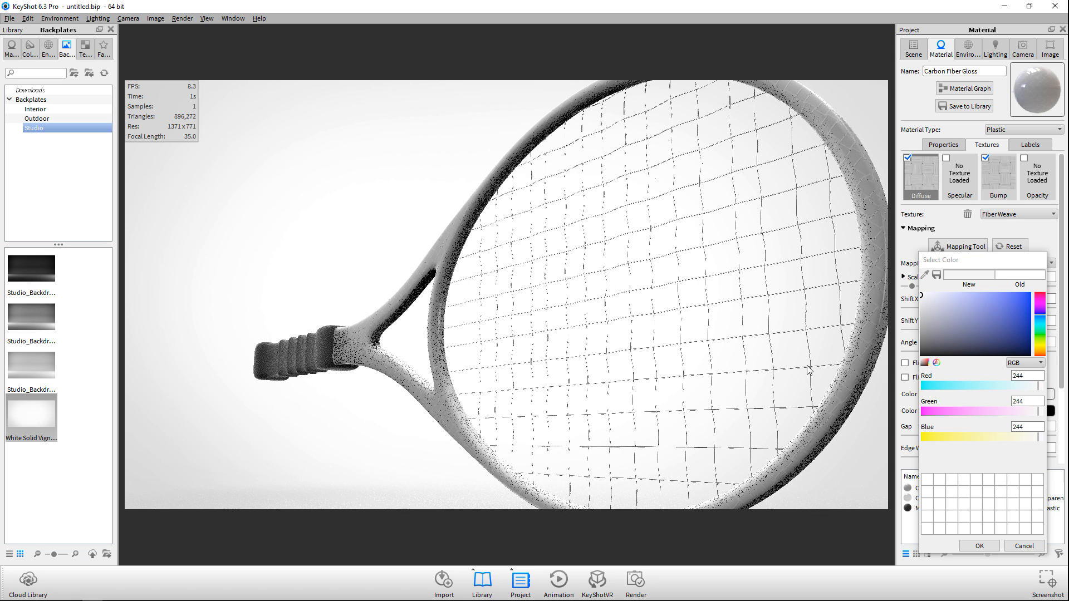
pyautogui.scroll(2, 802, 369)
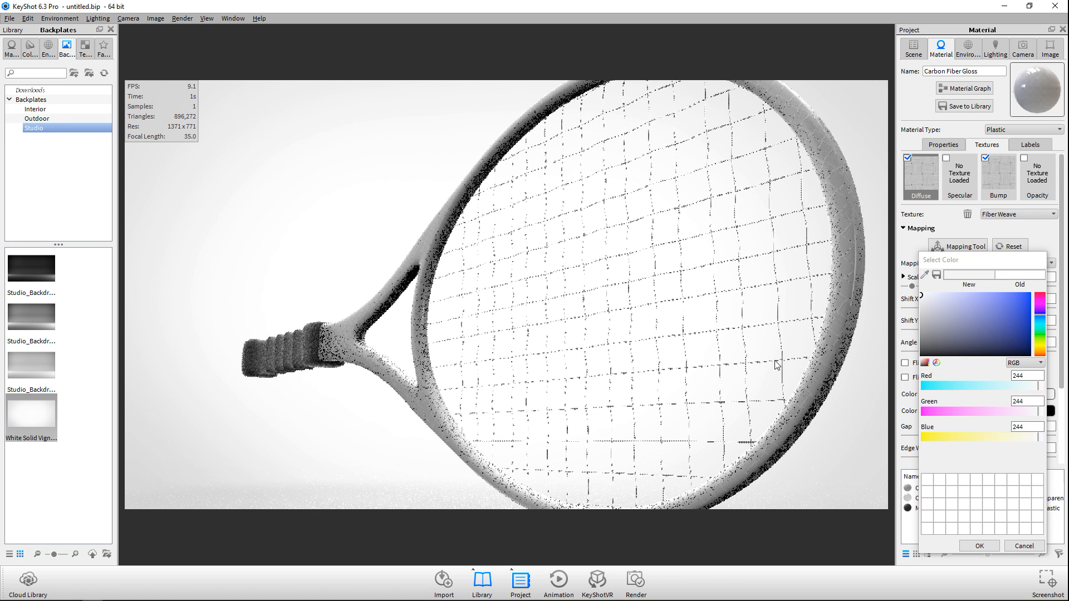
pyautogui.scroll(-1, 779, 365)
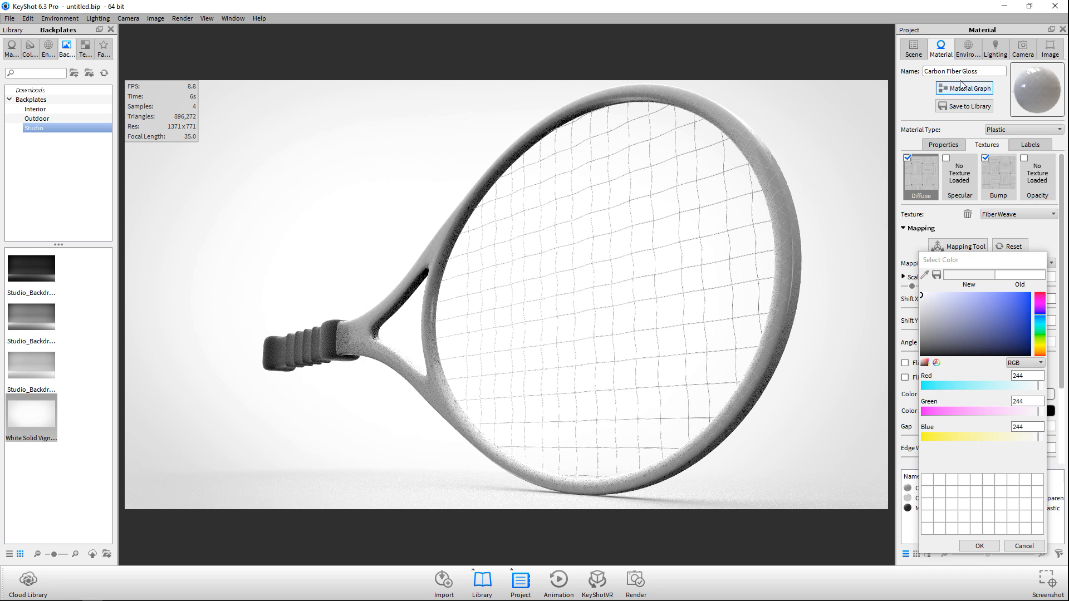
# Enable the image effects and set the vignetting strength to about 0.221
pyautogui.click(1050, 47)
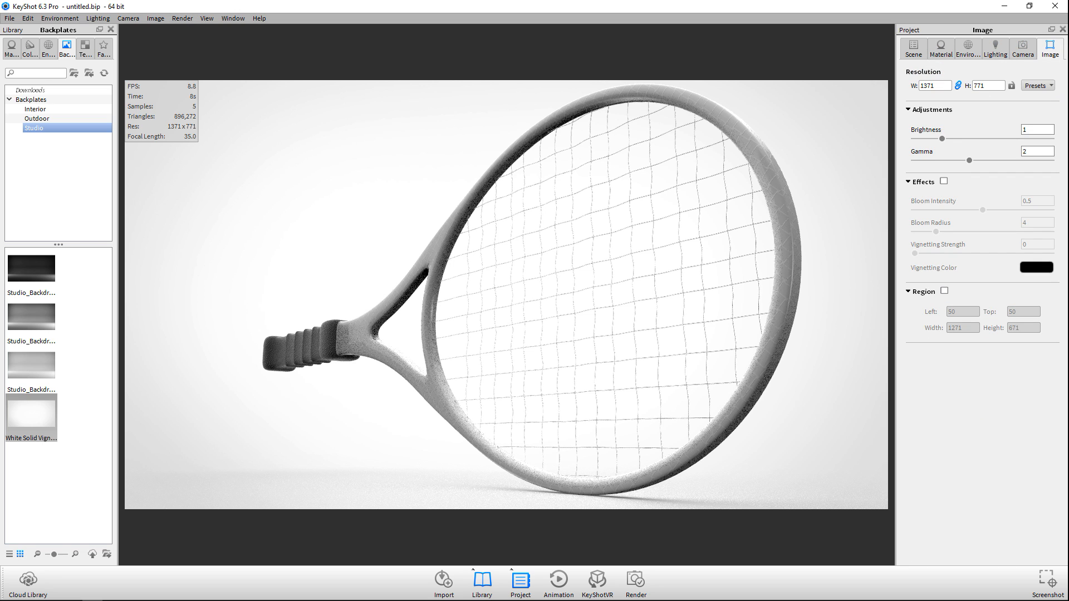
pyautogui.click(944, 182)
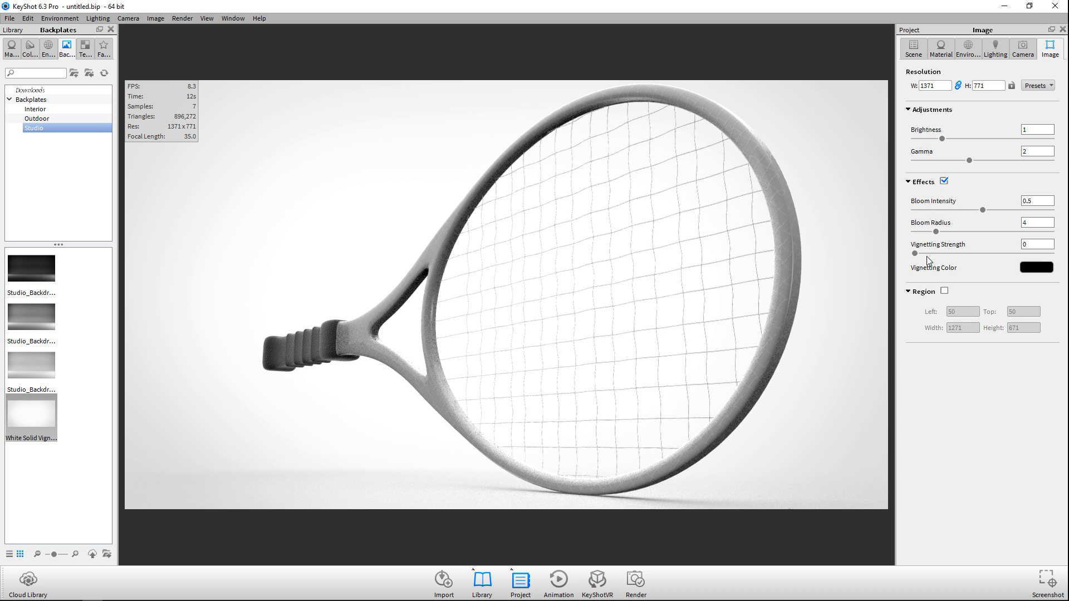
pyautogui.moveTo(914, 254); pyautogui.dragTo(945, 256)
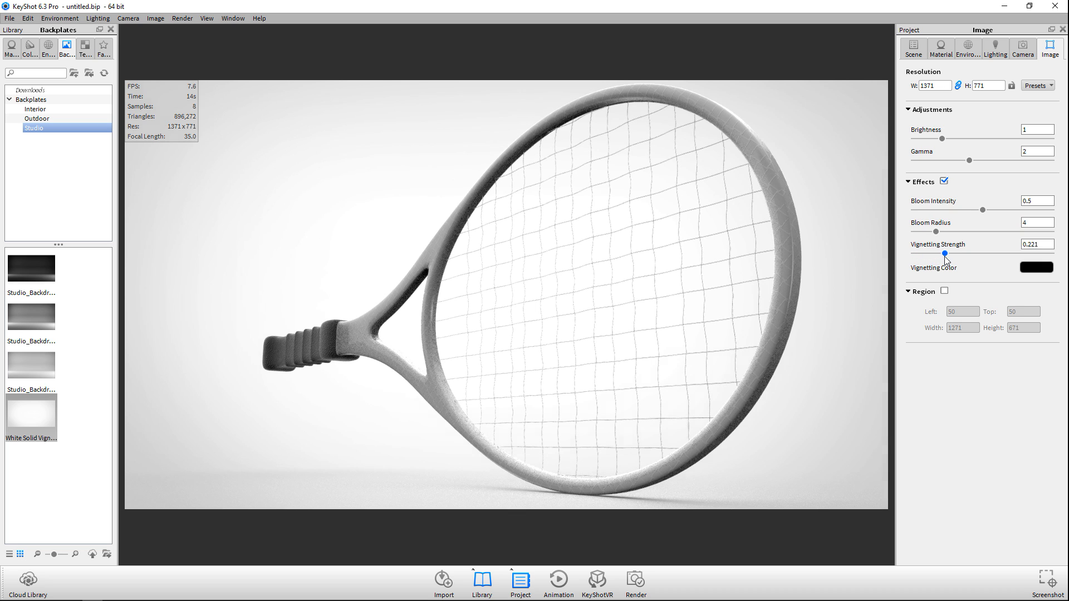
# Set the scene lighting to 13 ray bounces, 13 indirect bounces and a shadow quality of about 2.54
pyautogui.click(1024, 53)
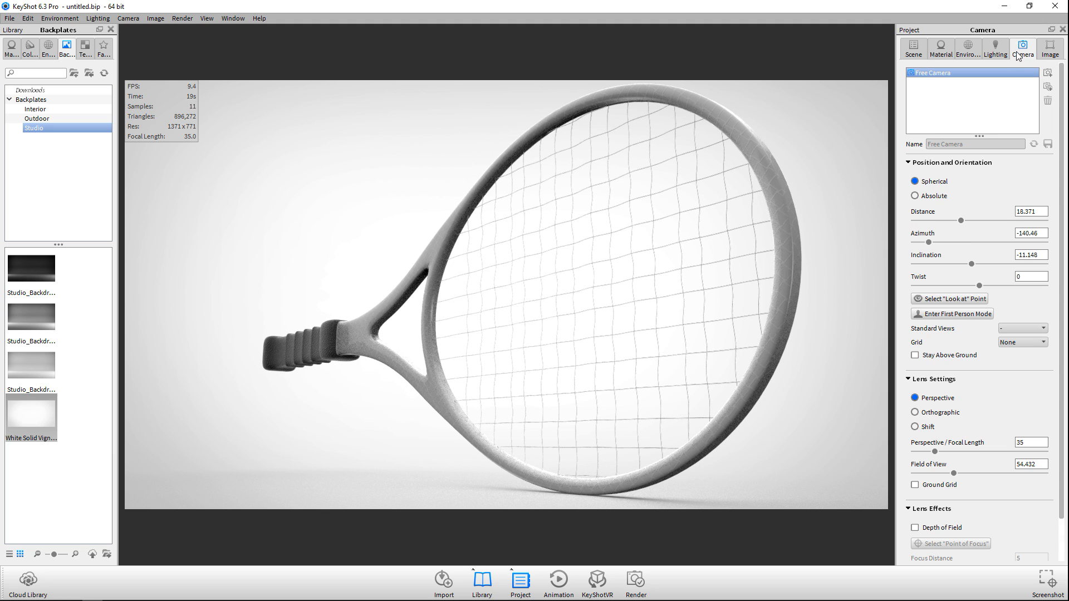
pyautogui.click(995, 49)
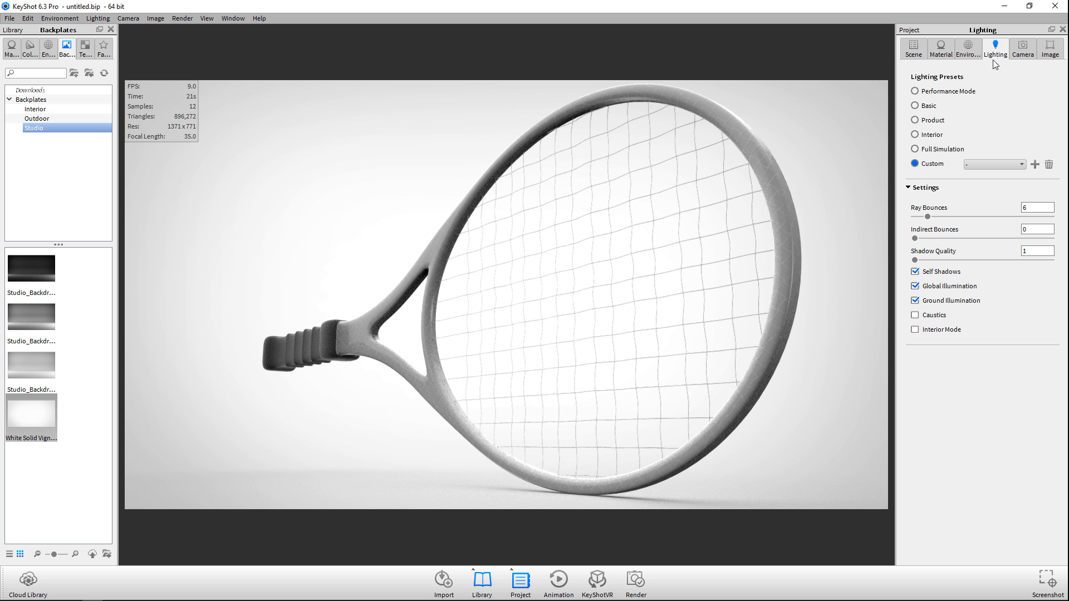
pyautogui.moveTo(930, 217); pyautogui.dragTo(944, 219)
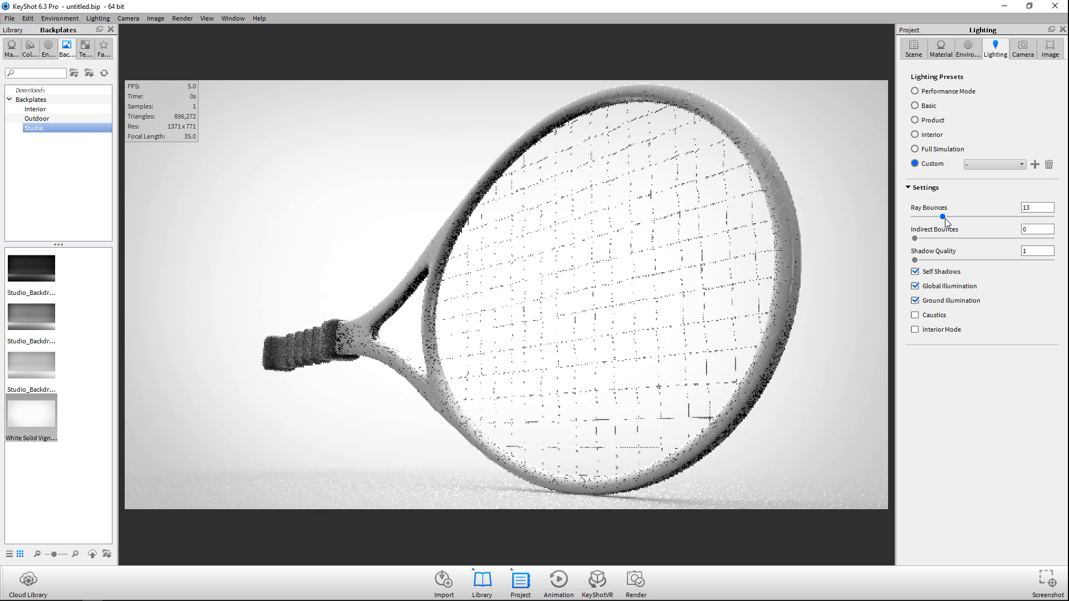
pyautogui.moveTo(914, 260); pyautogui.dragTo(967, 260)
pyautogui.moveTo(915, 239); pyautogui.dragTo(943, 250)
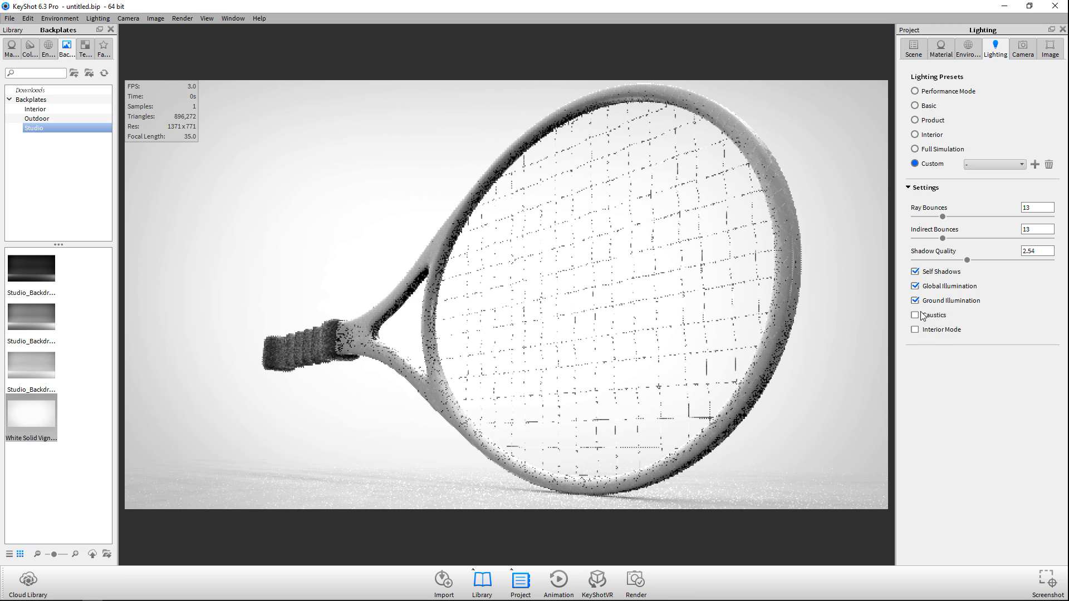
pyautogui.click(968, 48)
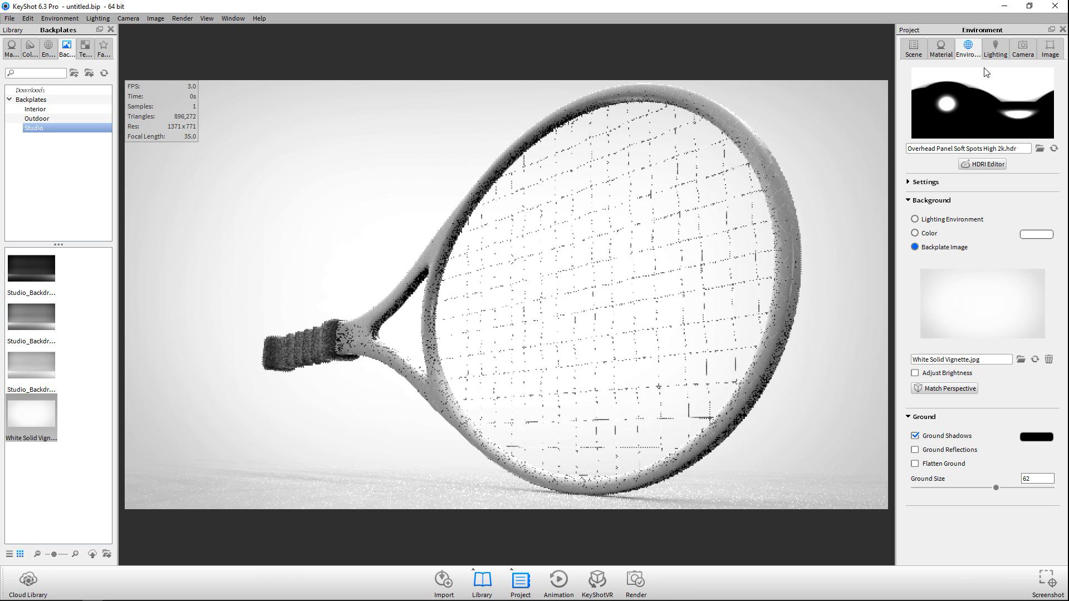
pyautogui.click(915, 233)
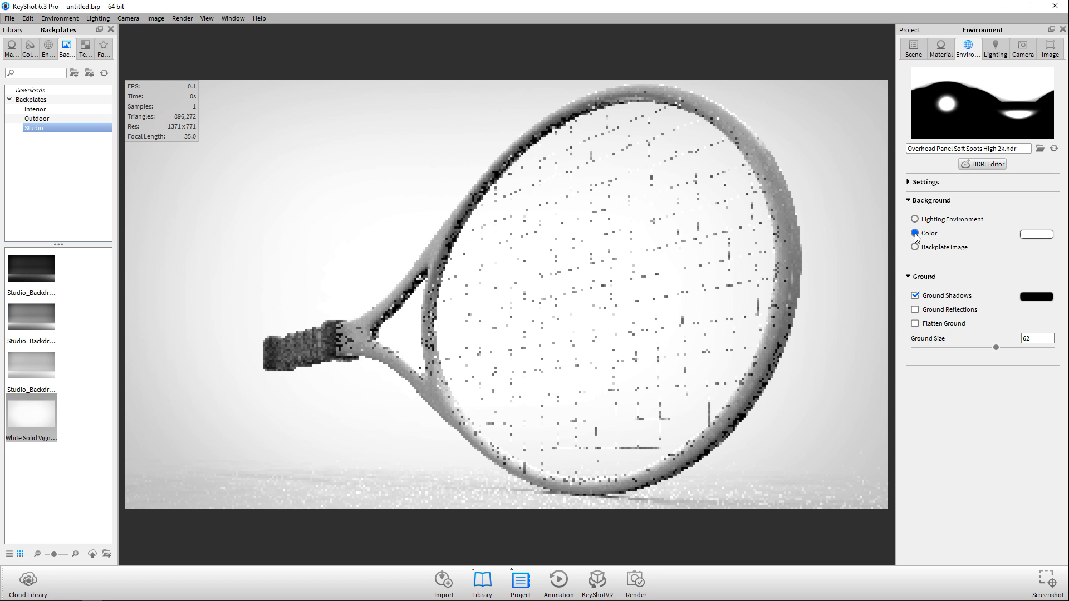
pyautogui.click(1038, 236)
pyautogui.moveTo(954, 220)
pyautogui.mouseDown()
pyautogui.moveTo(938, 250)
pyautogui.moveTo(950, 208)
pyautogui.mouseUp()
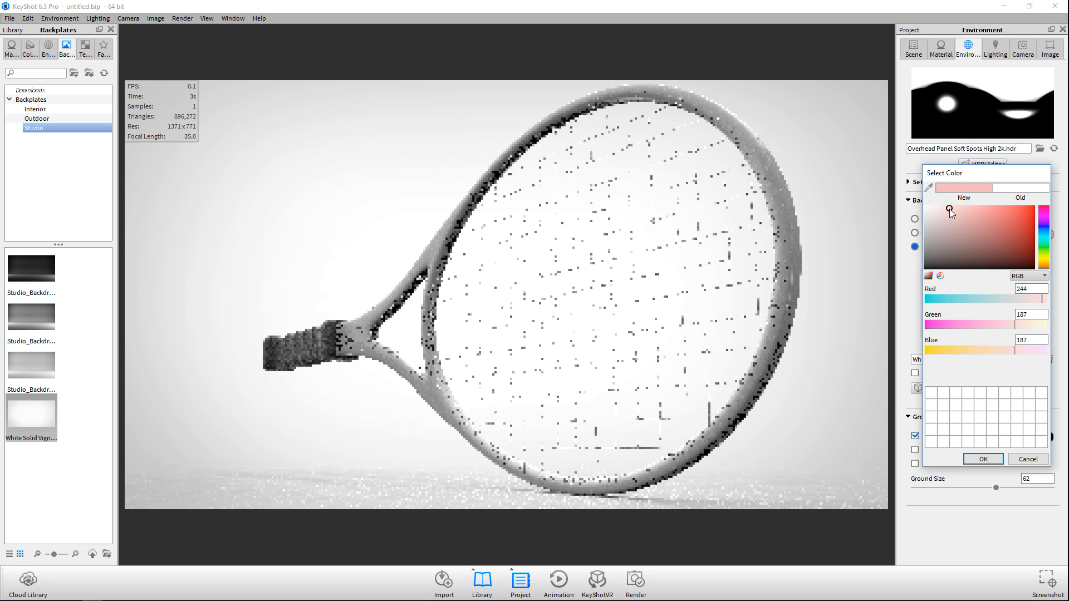
pyautogui.click(1018, 457)
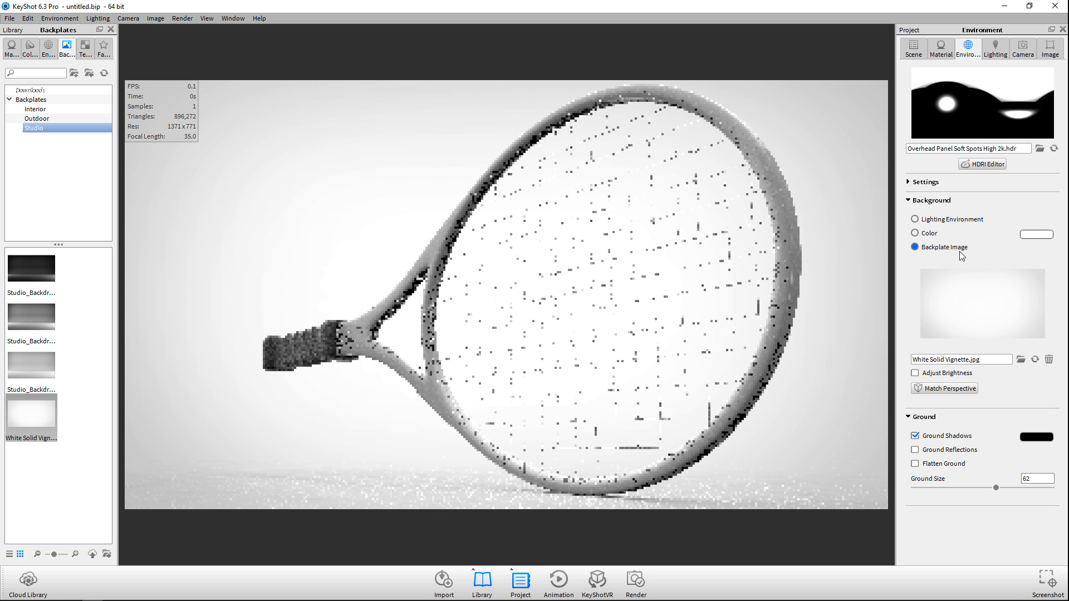
# Switch the environment background to a solid dark red color, RGB 123, 41, 43
pyautogui.click(915, 234)
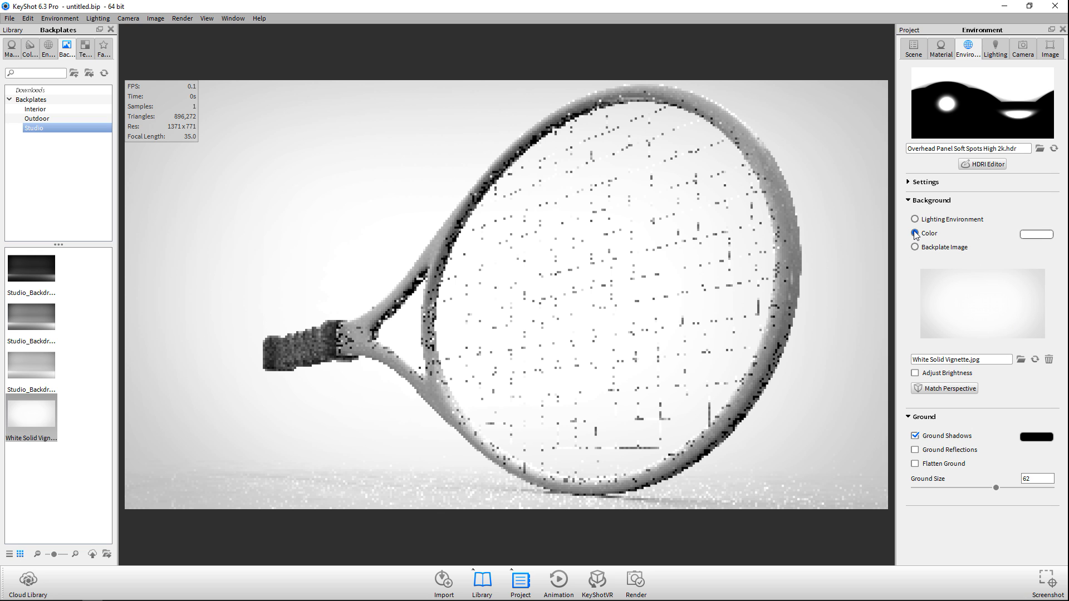
pyautogui.click(1036, 234)
pyautogui.click(1017, 235)
pyautogui.moveTo(1016, 236); pyautogui.dragTo(999, 238)
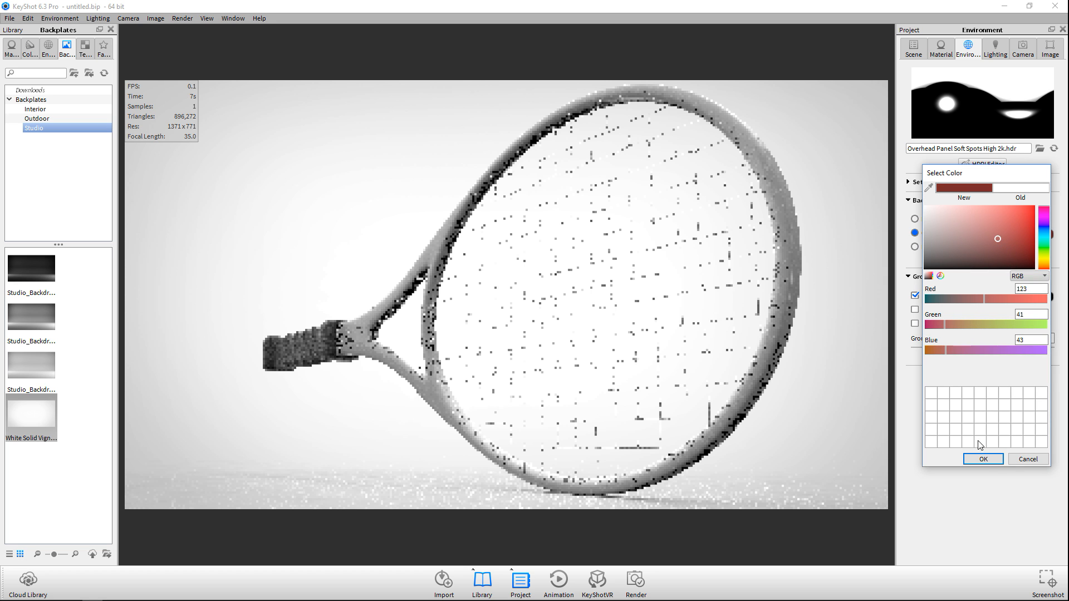
pyautogui.click(983, 459)
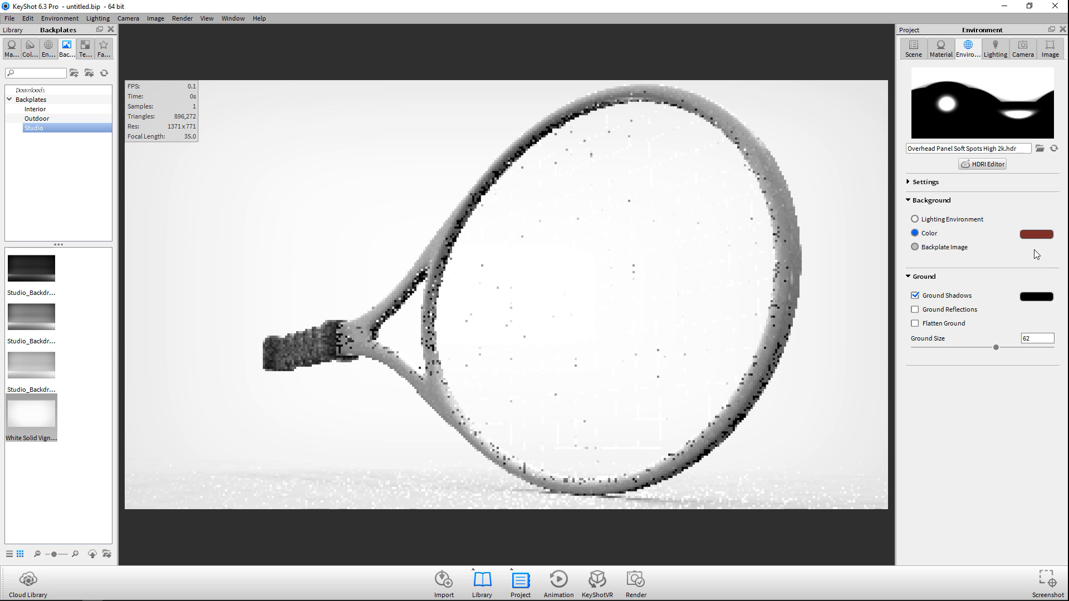
# Change the solid background color to near-white, RGB 248, 248, 248
pyautogui.click(1029, 234)
pyautogui.moveTo(1027, 235); pyautogui.dragTo(922, 211)
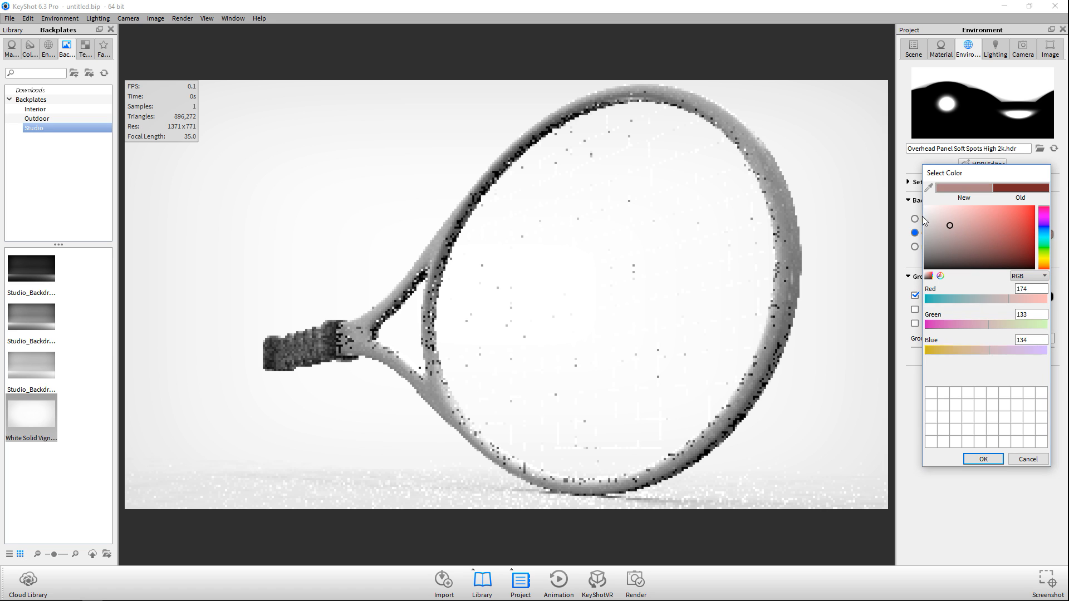
pyautogui.click(983, 460)
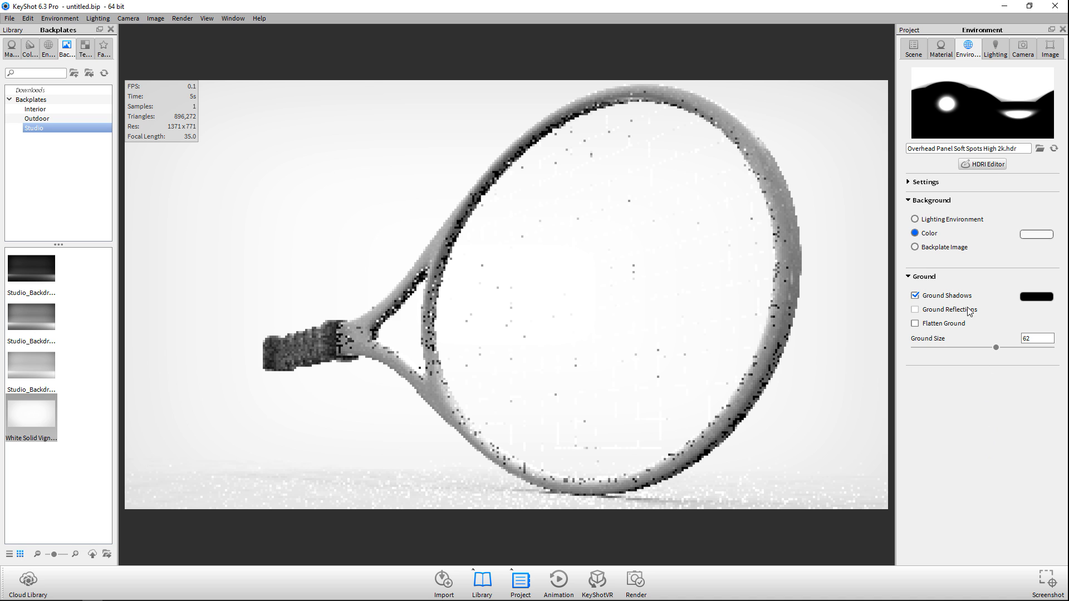
# Set the background color to light gray, with the backplate image as background and Ground Reflections and Flatten Ground enabled
pyautogui.click(915, 220)
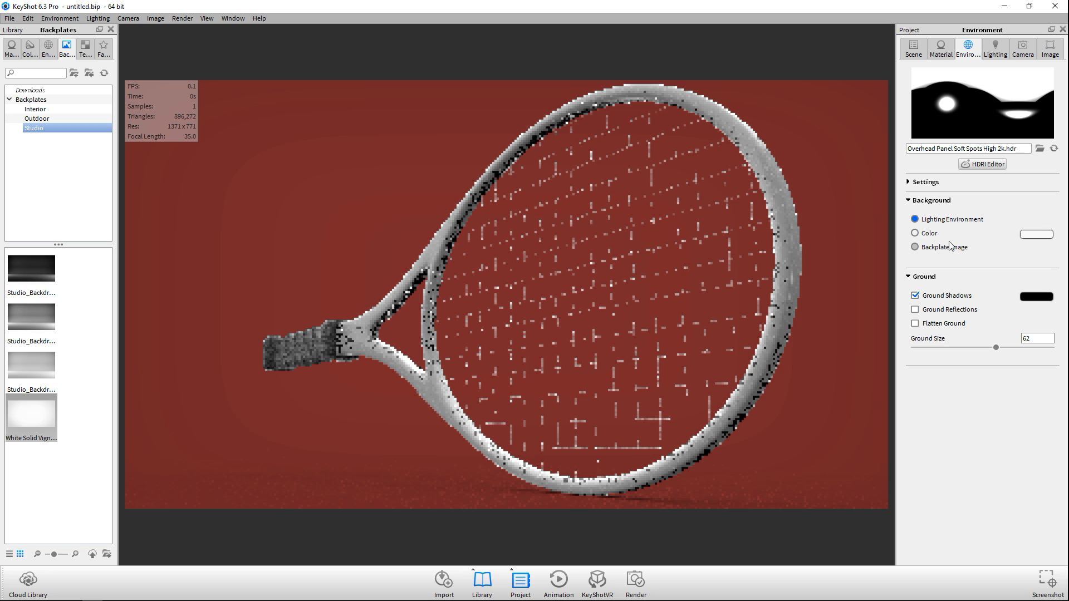
pyautogui.click(1037, 234)
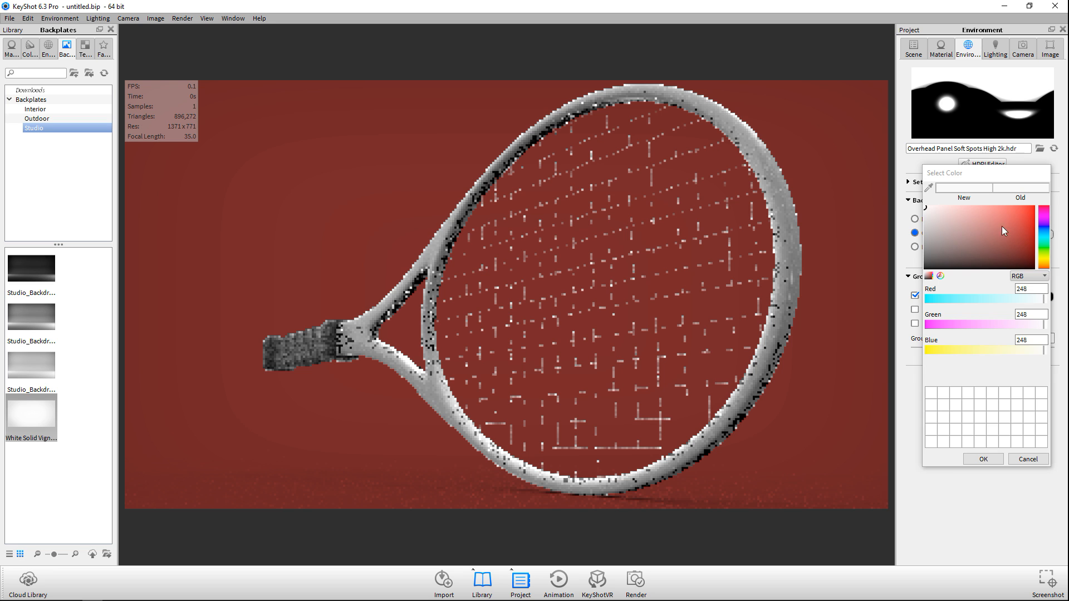
pyautogui.click(983, 459)
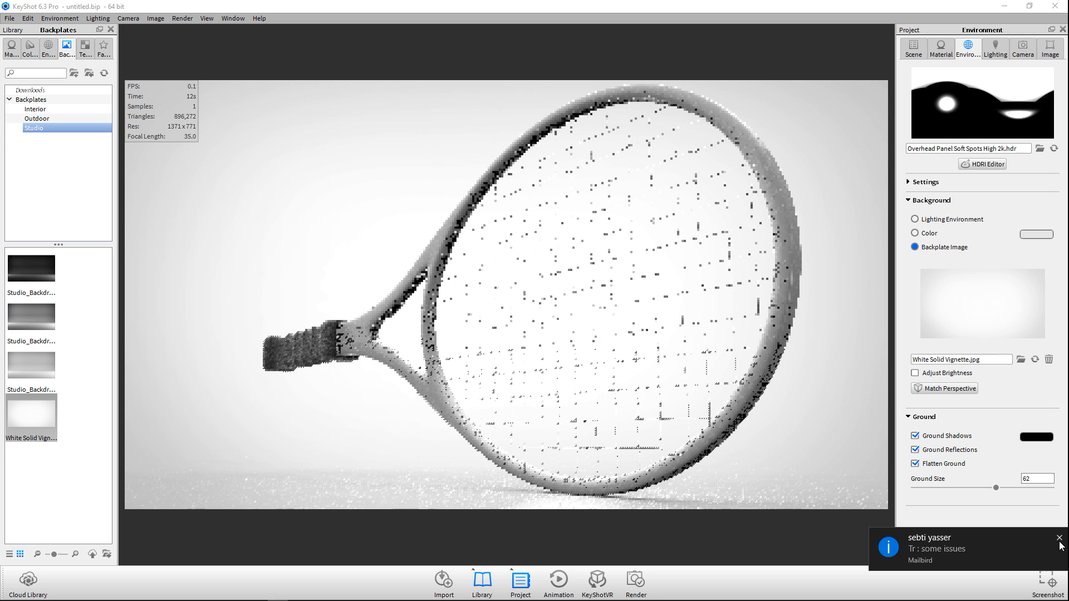
pyautogui.click(1059, 539)
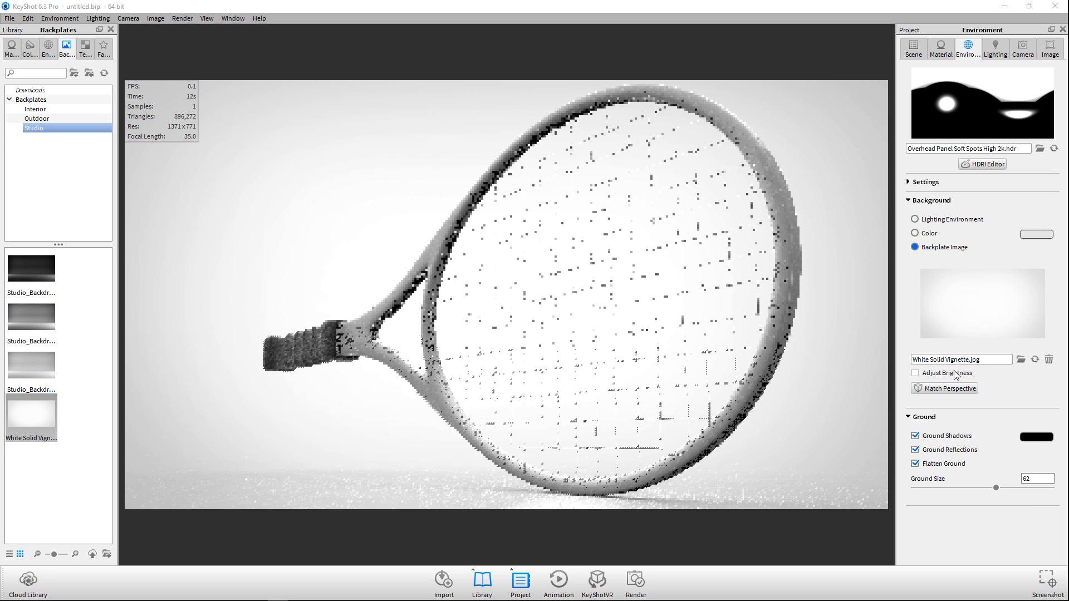
# Open the still image render settings and set the render quality mode to Maximum Samples
pyautogui.click(948, 52)
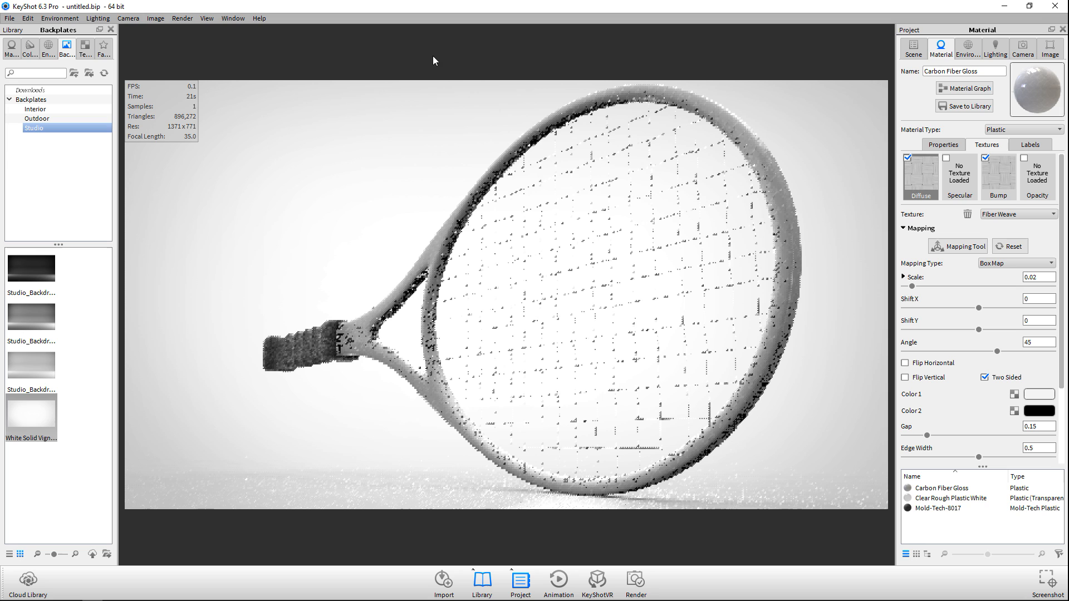
pyautogui.click(184, 19)
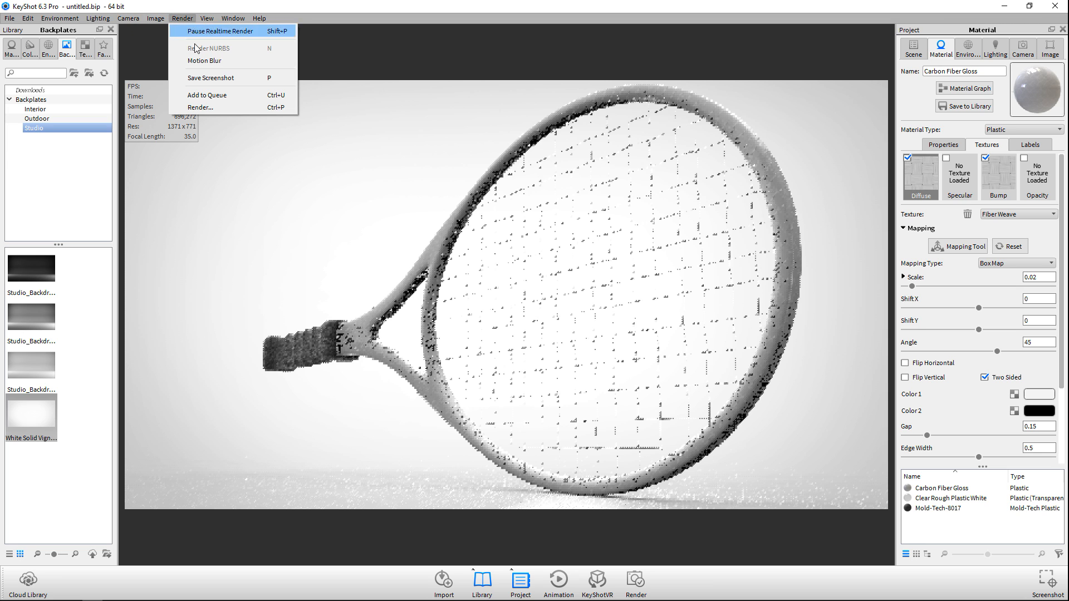
pyautogui.click(200, 108)
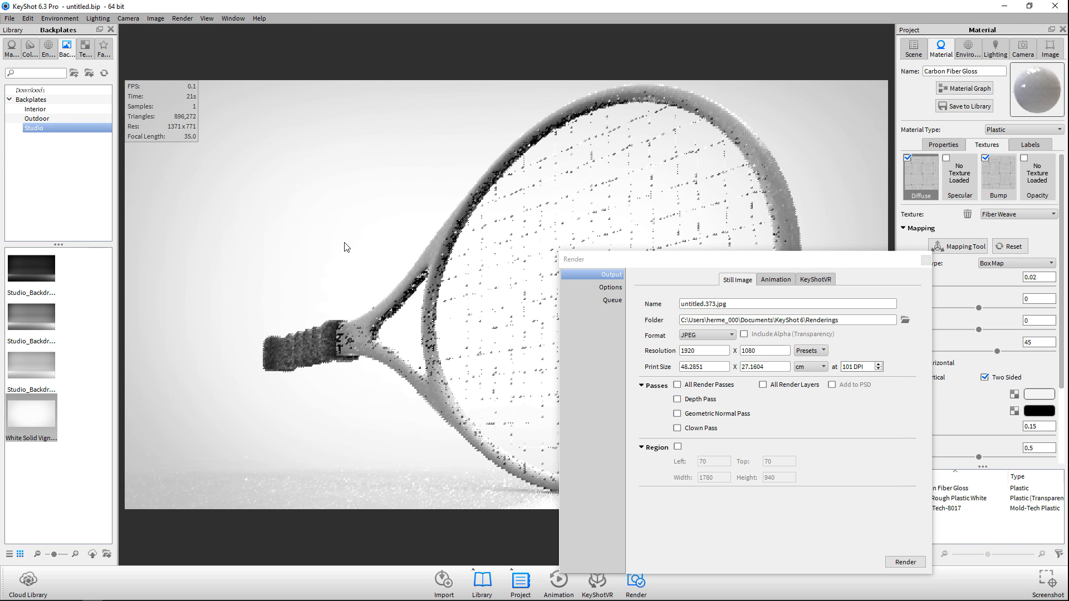
pyautogui.click(603, 289)
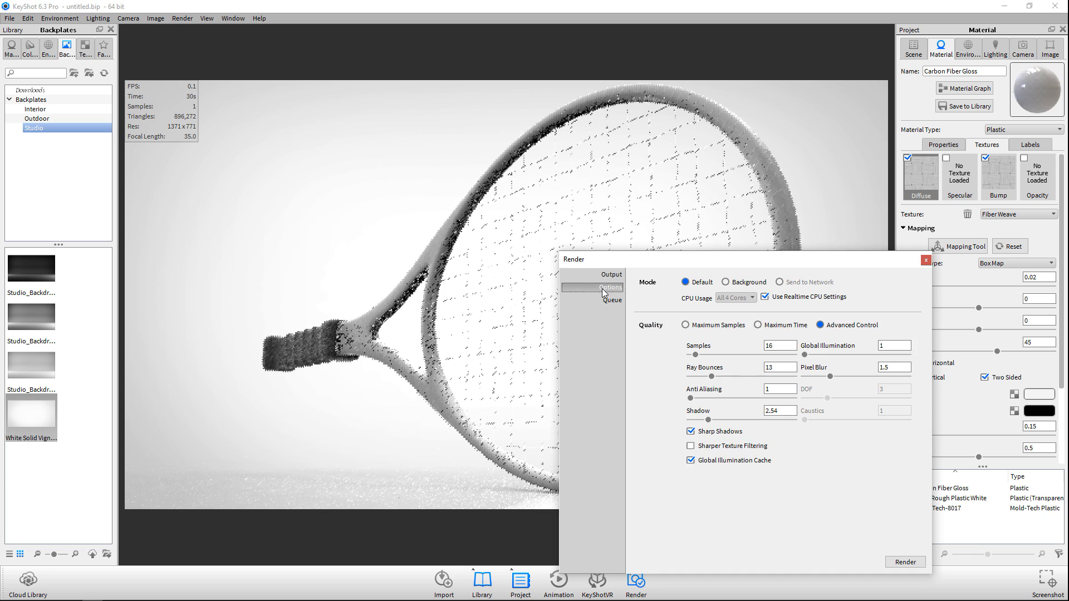
pyautogui.click(685, 327)
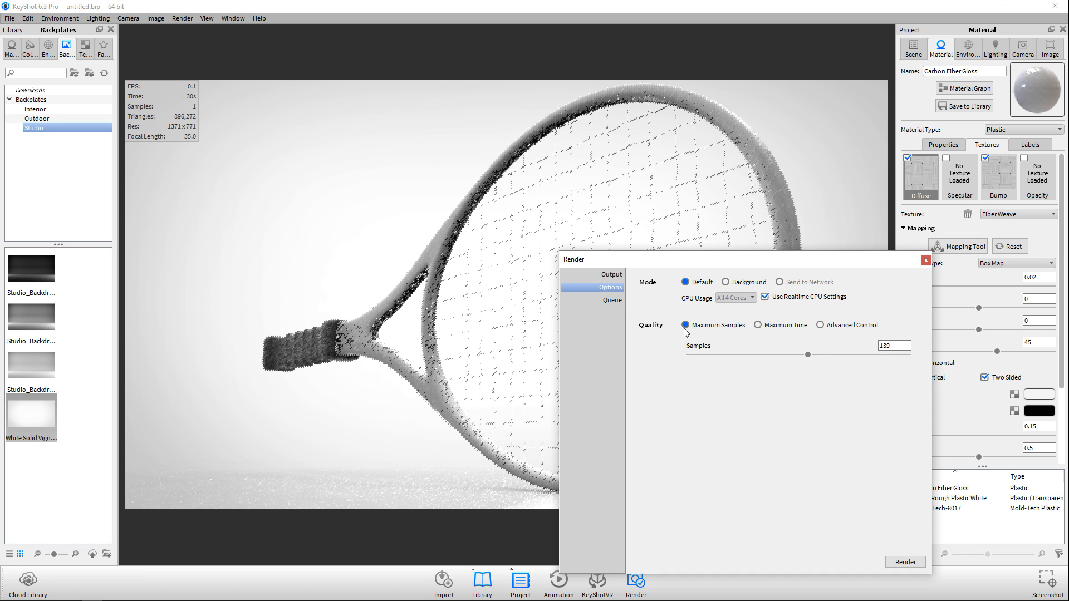
# Set the output folder for the still image render to the Desktop
pyautogui.click(611, 276)
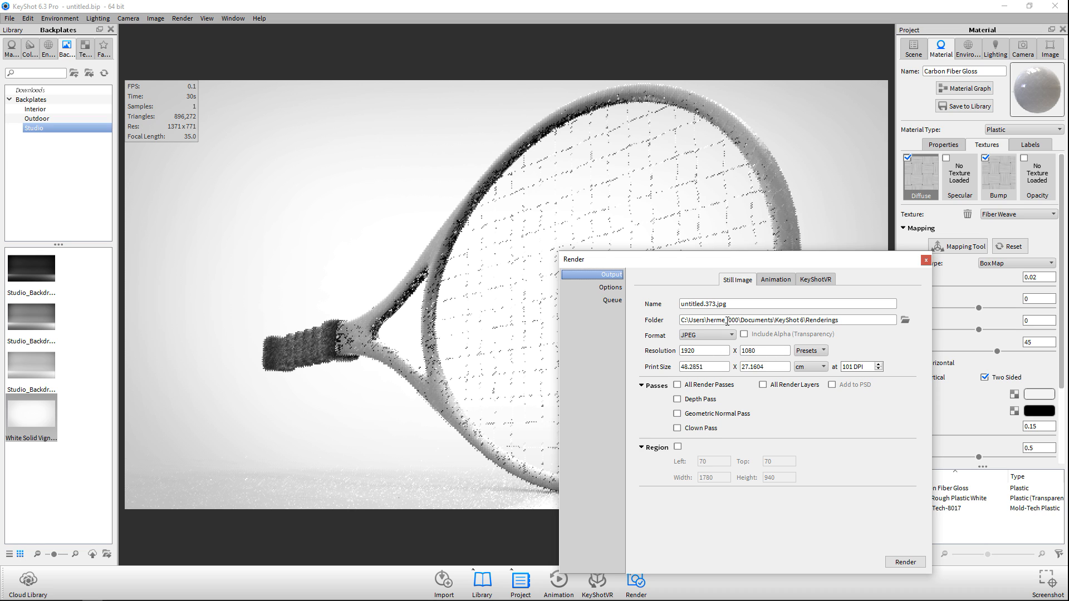
pyautogui.click(905, 321)
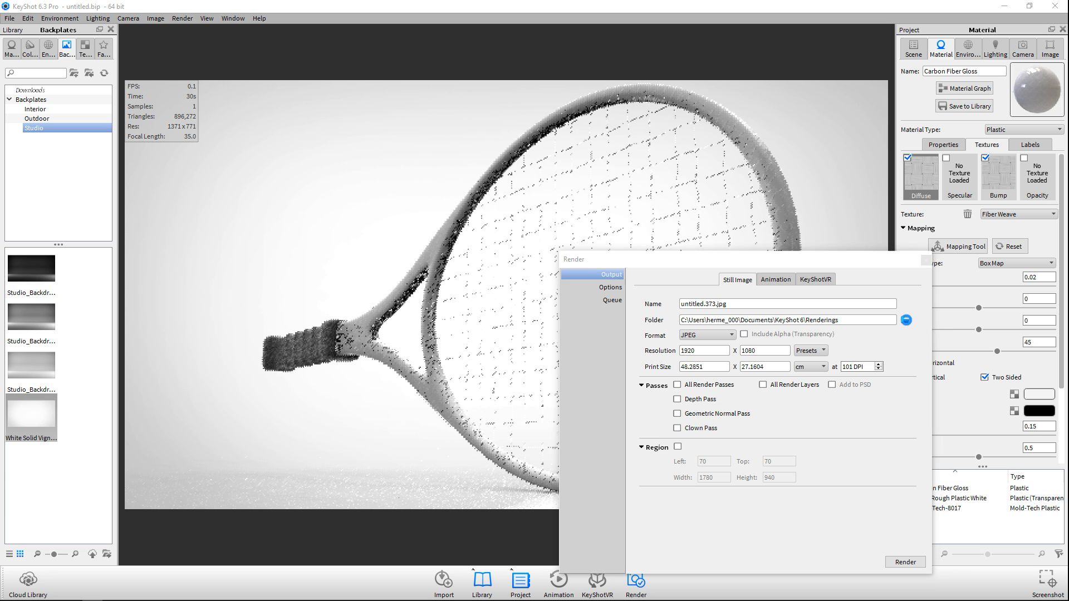
pyautogui.click(605, 364)
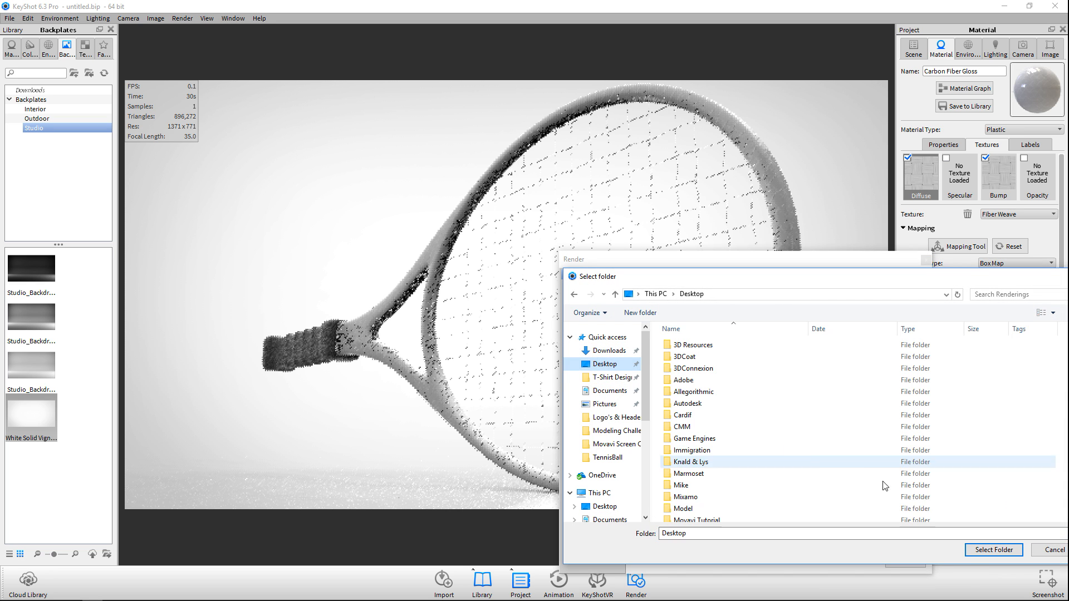
pyautogui.click(983, 551)
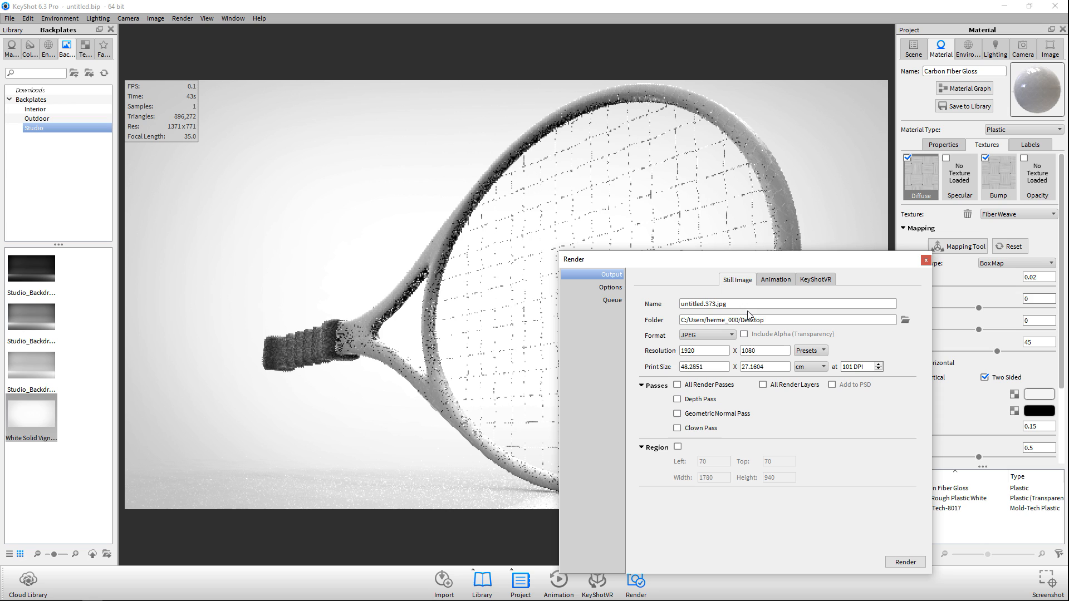
# Name the output image Racketfinal and start the final JPEG render at 1920 x 1080
pyautogui.moveTo(748, 305); pyautogui.dragTo(637, 295)
pyautogui.write('Racketfinal')
pyautogui.click(905, 562)
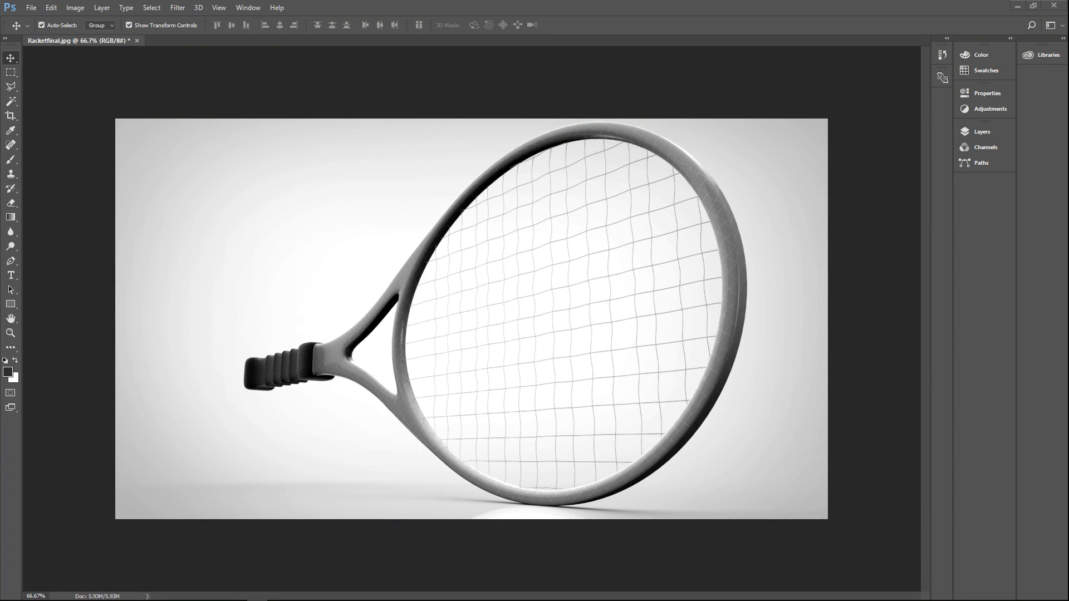